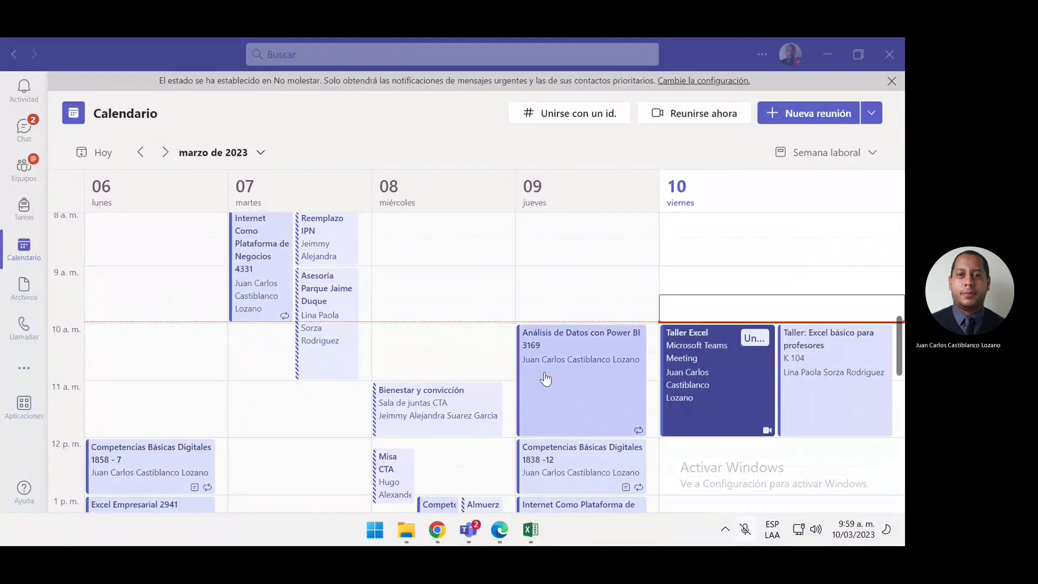
Bring the Chrome window showing the PeopleSoft instructor portal to the front
mouse_move(527, 533)
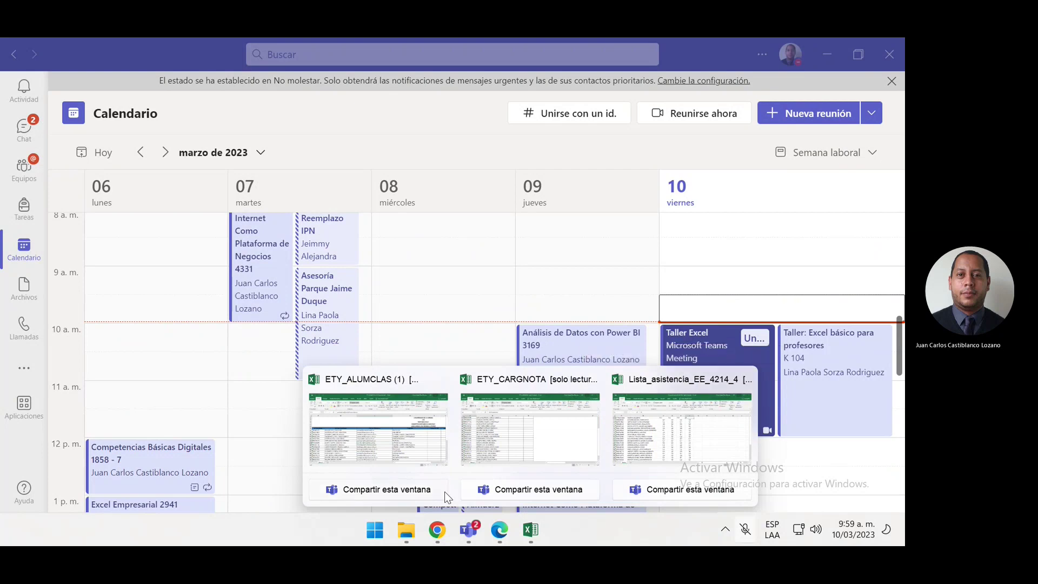
click(438, 529)
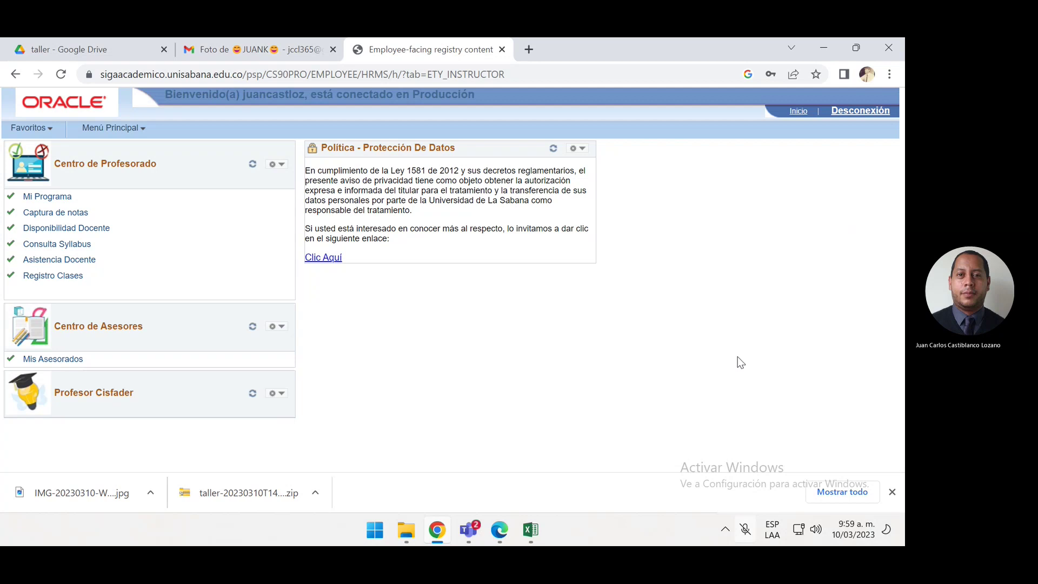
Close Chrome's downloads bar, leaving only the PeopleSoft instructor home page
click(892, 492)
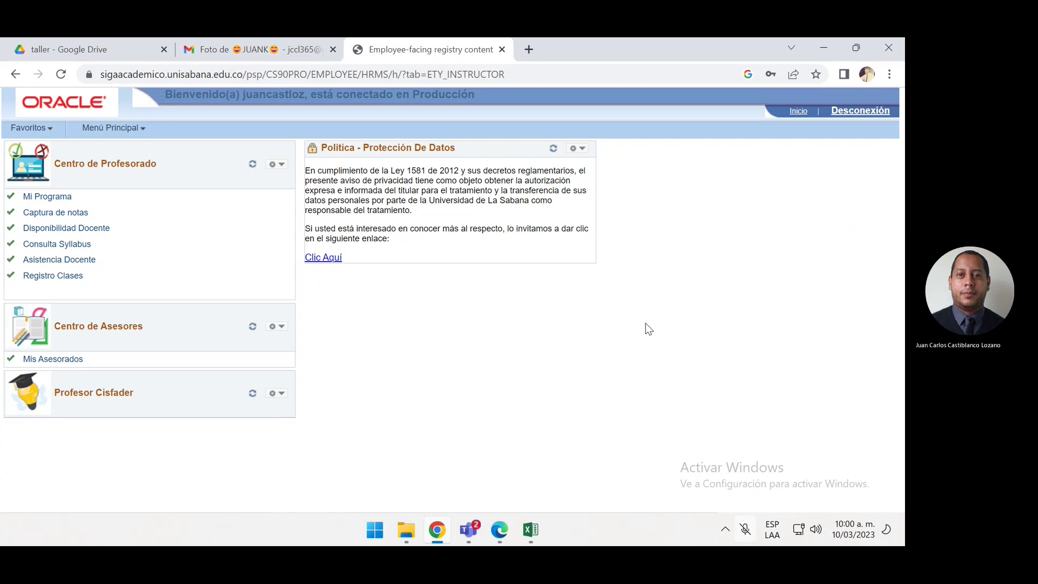
click(93, 38)
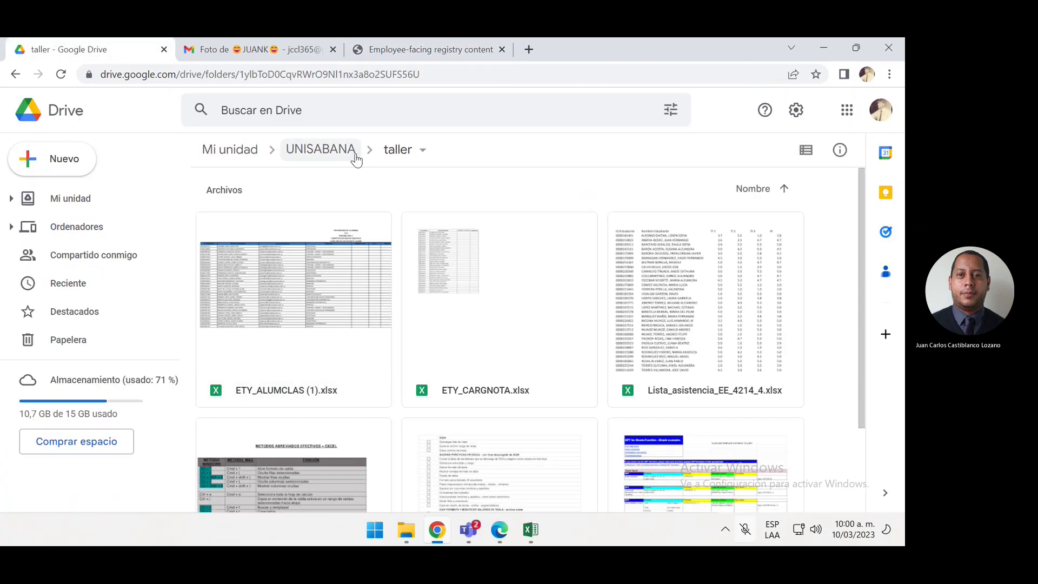
click(431, 43)
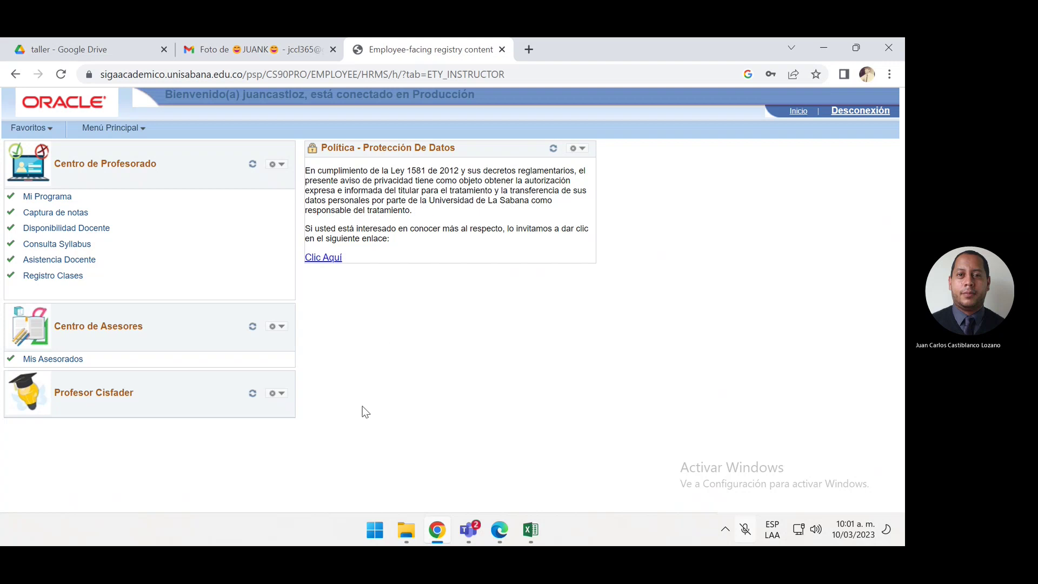
Show the Descargas folder with the taller zip in File Explorer, then minimize it
click(406, 531)
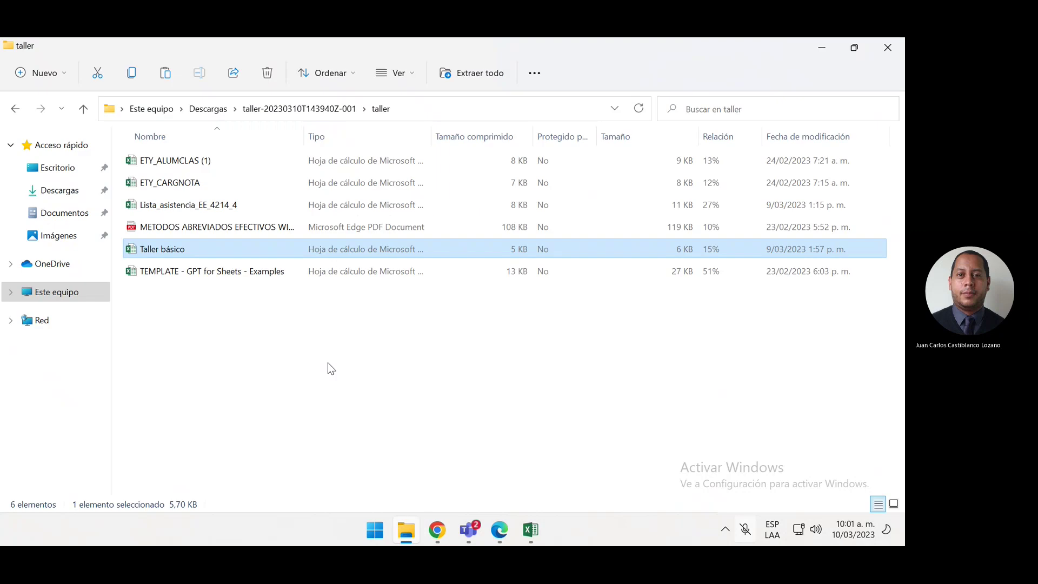
click(46, 192)
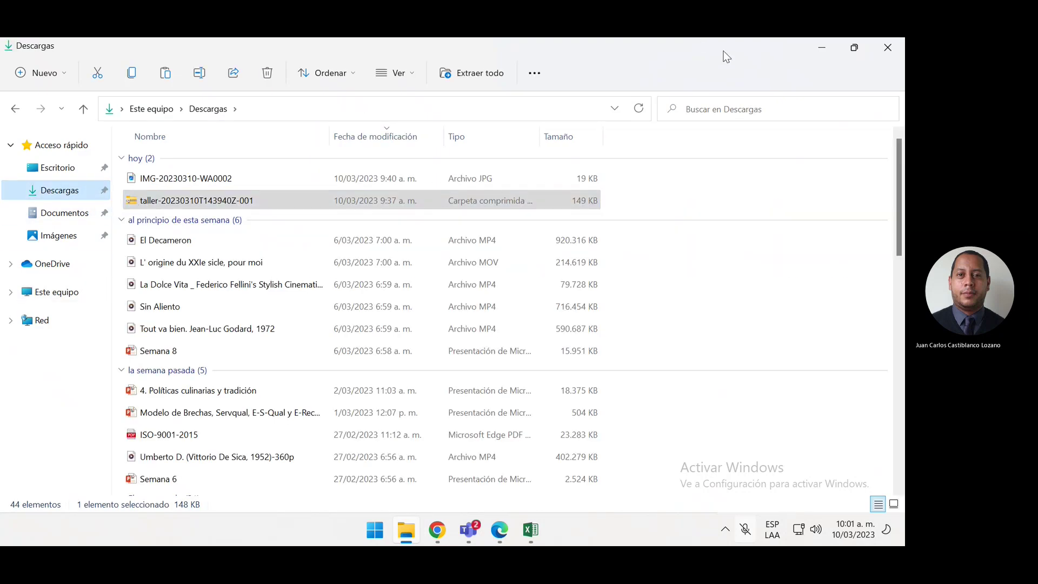
click(824, 49)
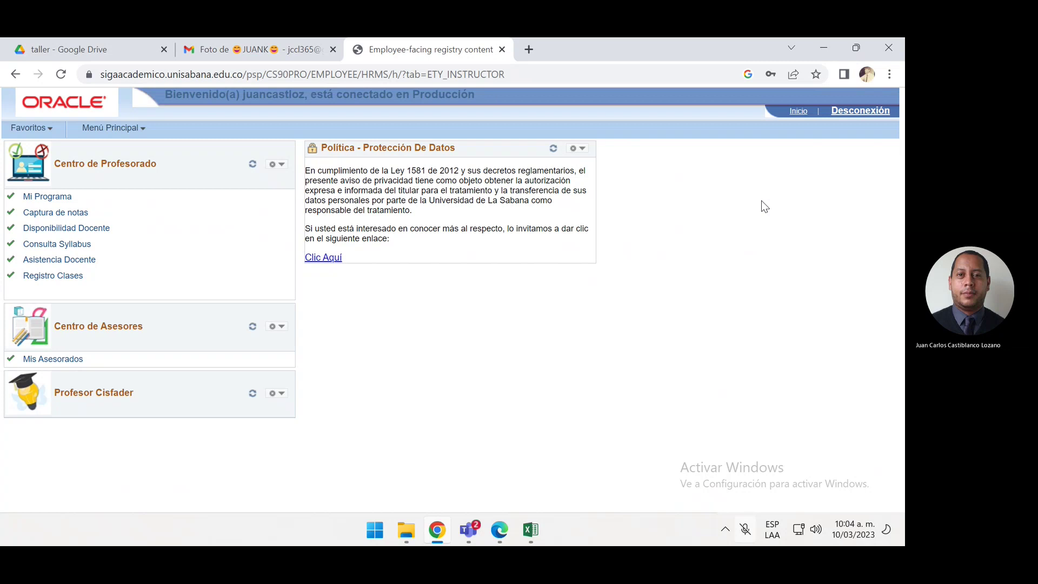
click(62, 39)
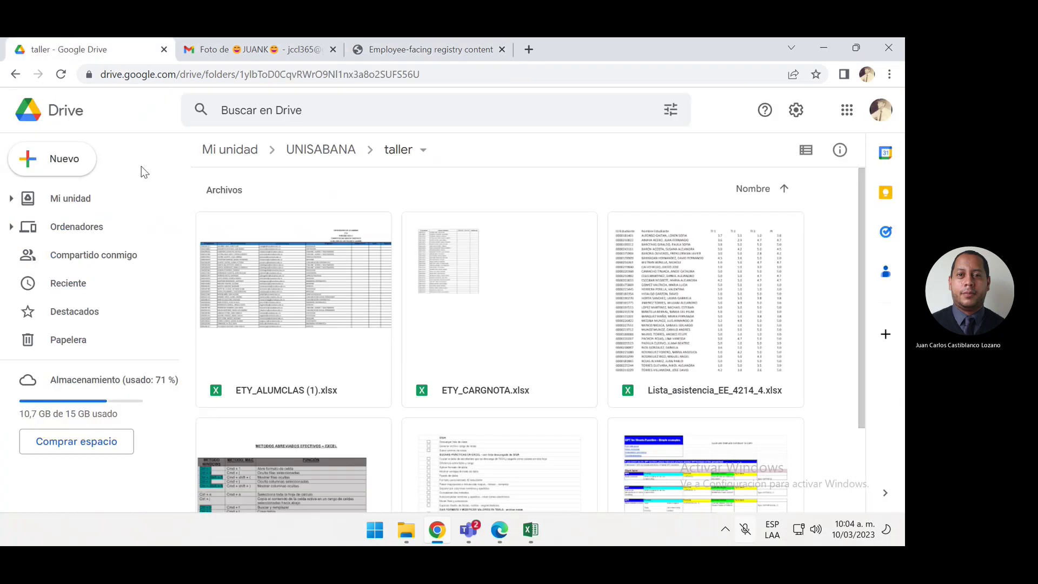
scroll(420, 409, down, 1)
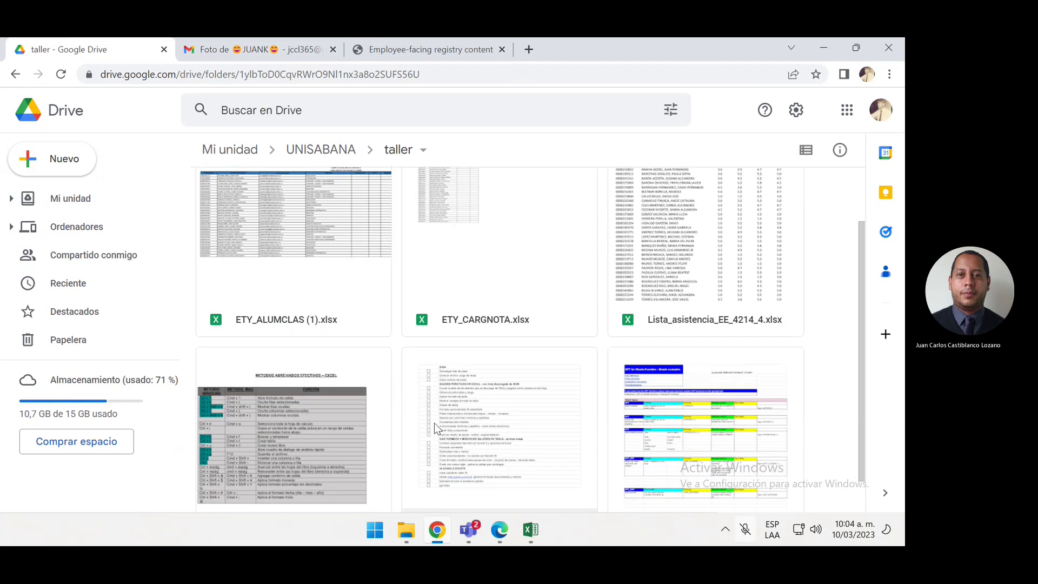
scroll(434, 423, up, 1)
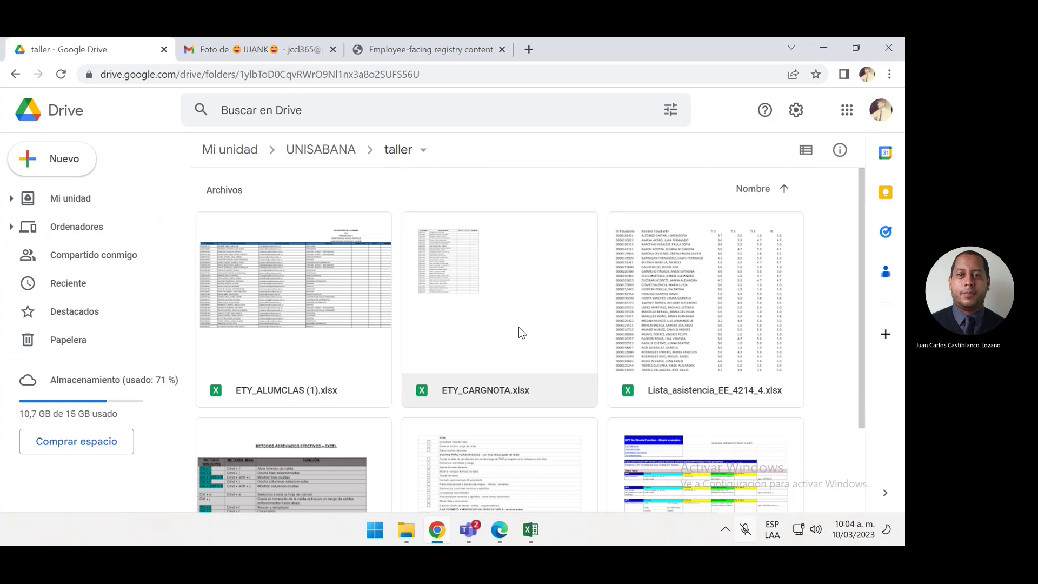
click(373, 48)
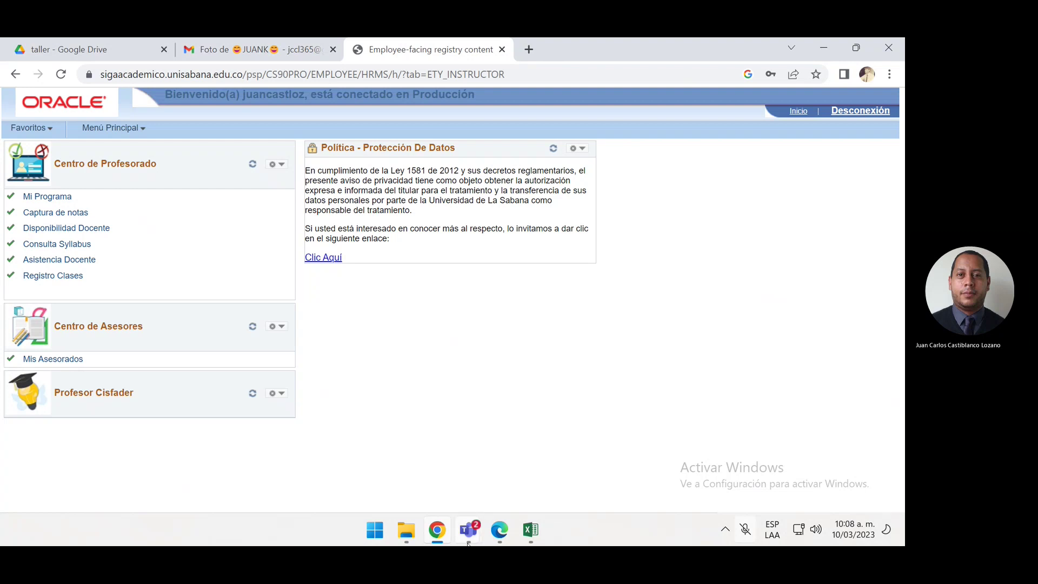
Minimize the Teams meeting, zoom the portal in, and open Captura de notas under Centro de Profesorado
mouse_move(469, 529)
click(506, 429)
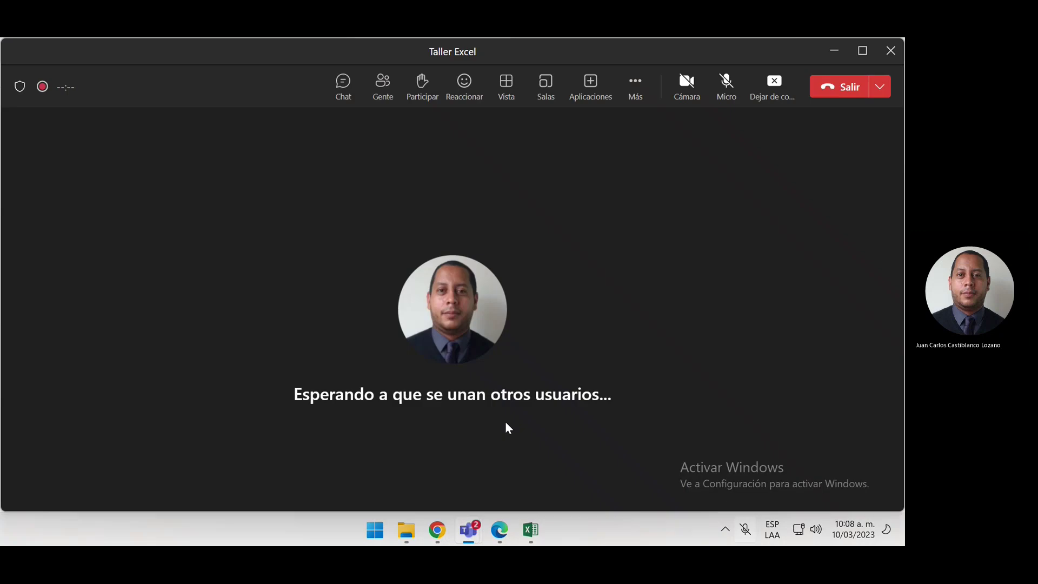
click(833, 50)
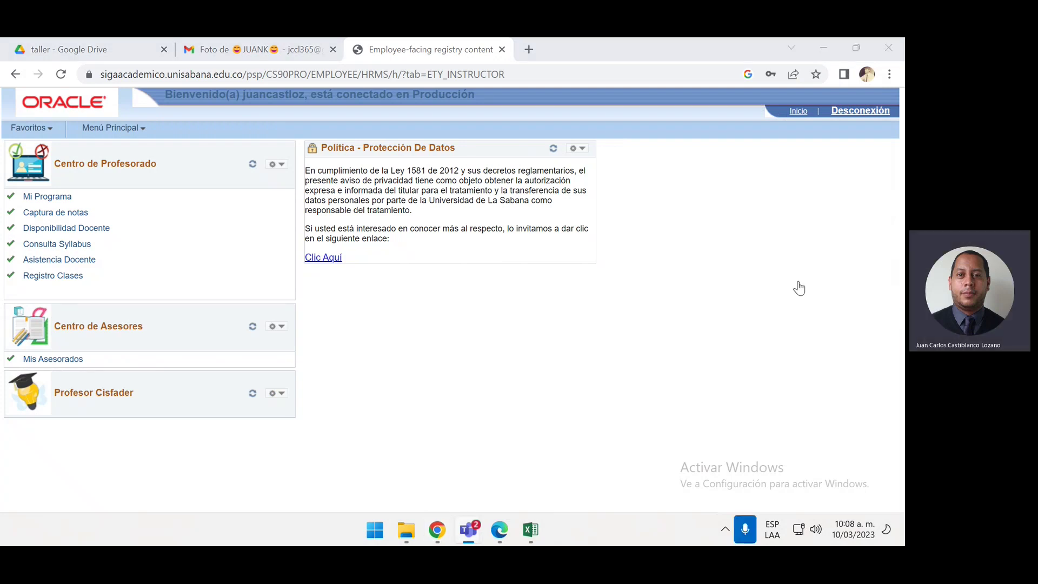
click(789, 221)
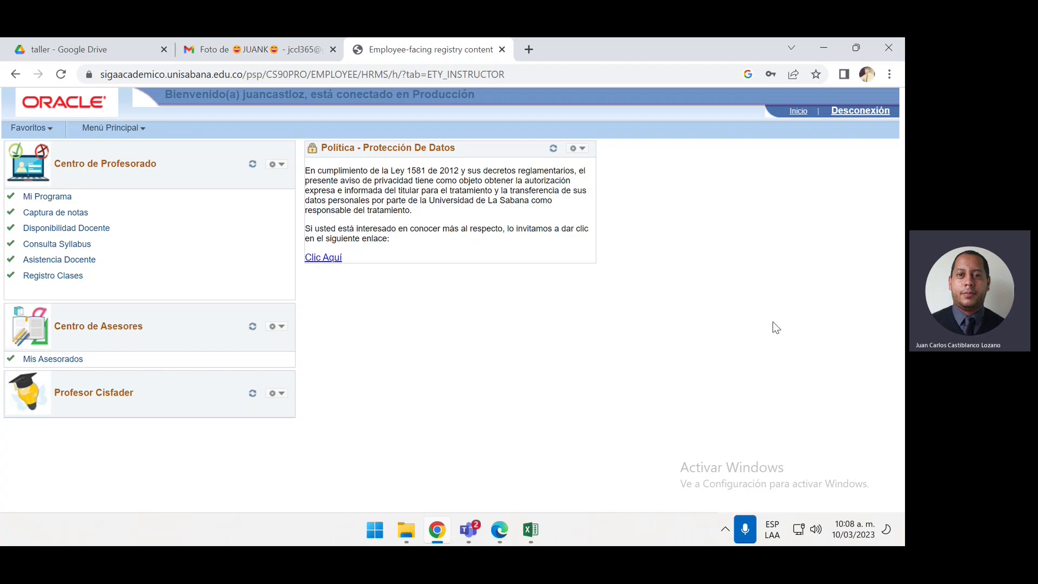
key(ctrl+plus)
key(ctrl+plus)
key(ctrl+plus)
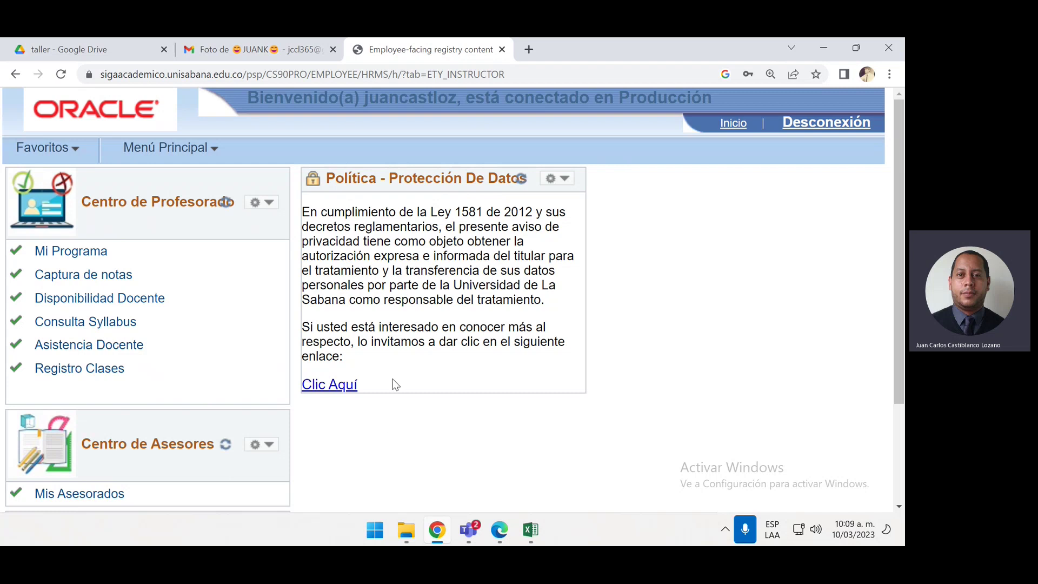
click(71, 278)
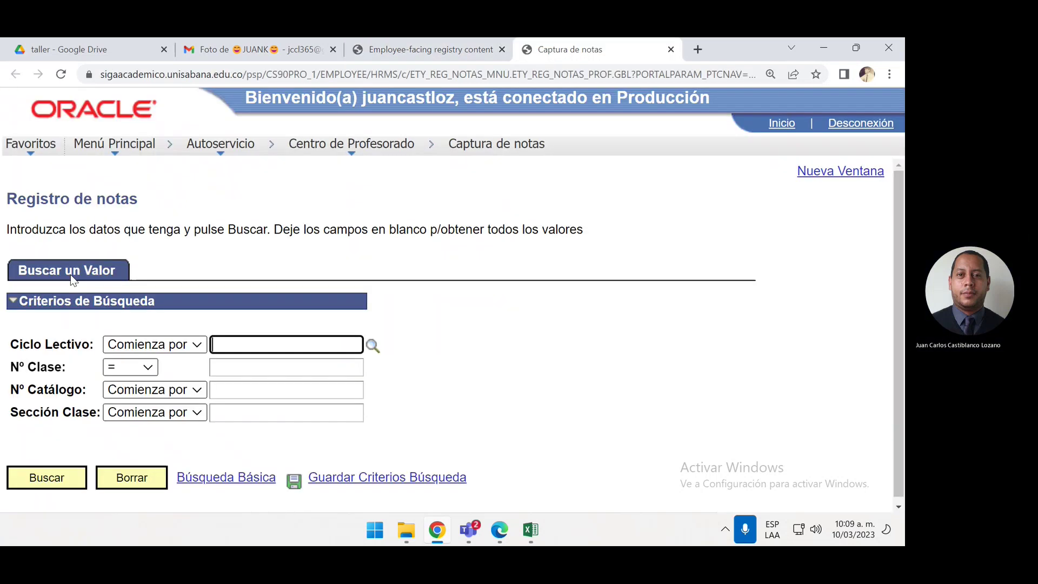
Search class number 1858 to list its 31 students with grade and absence columns
click(228, 370)
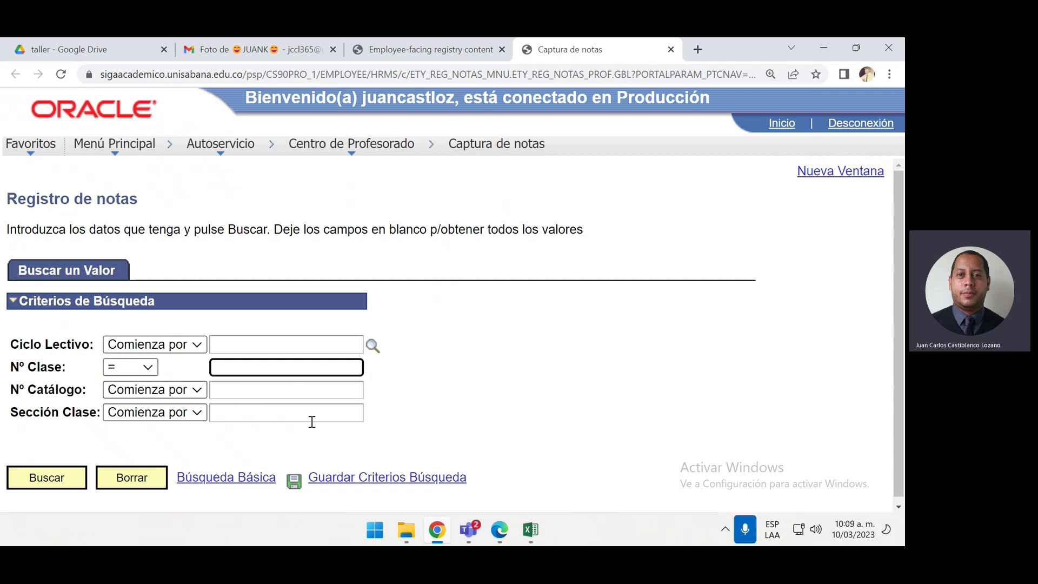
text(1858)
key(Return)
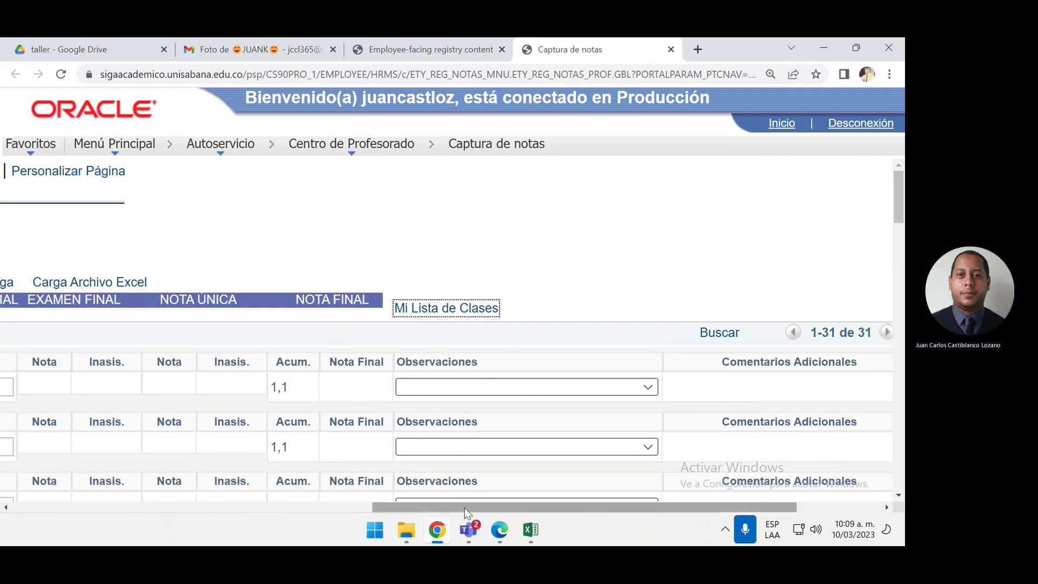
Zoom the roster out to 110% and download Mi Lista de Clases as ETY_ALUMCLAS.xlsx
drag(464, 508, 266, 430)
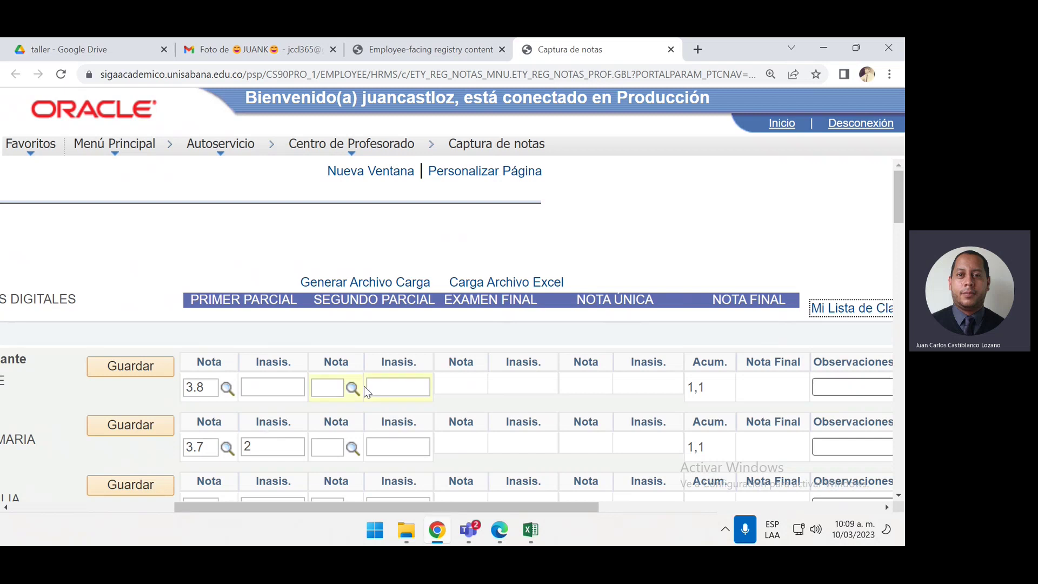
key(ctrl+minus)
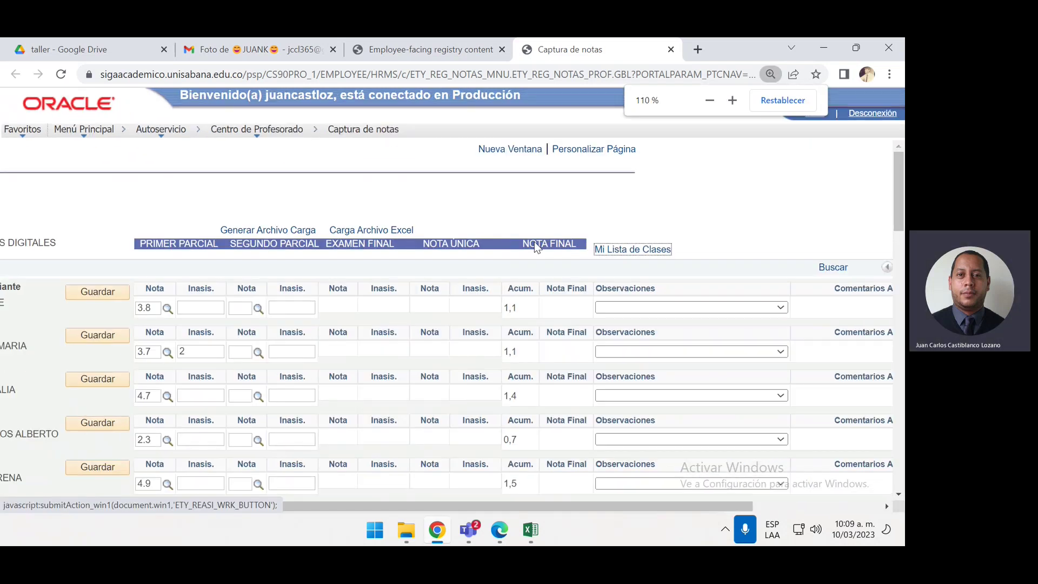
drag(442, 499, 463, 515)
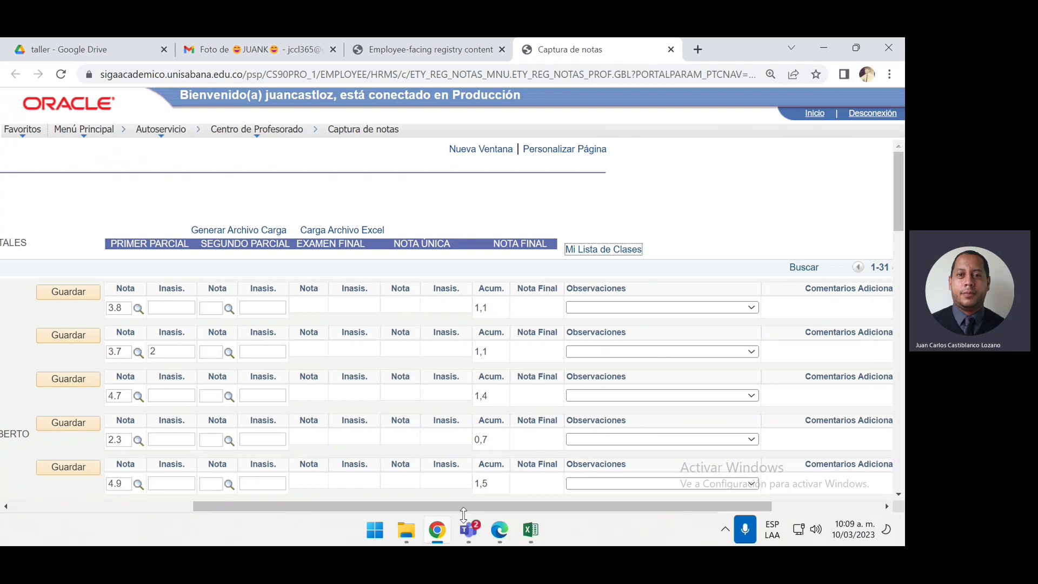
click(599, 250)
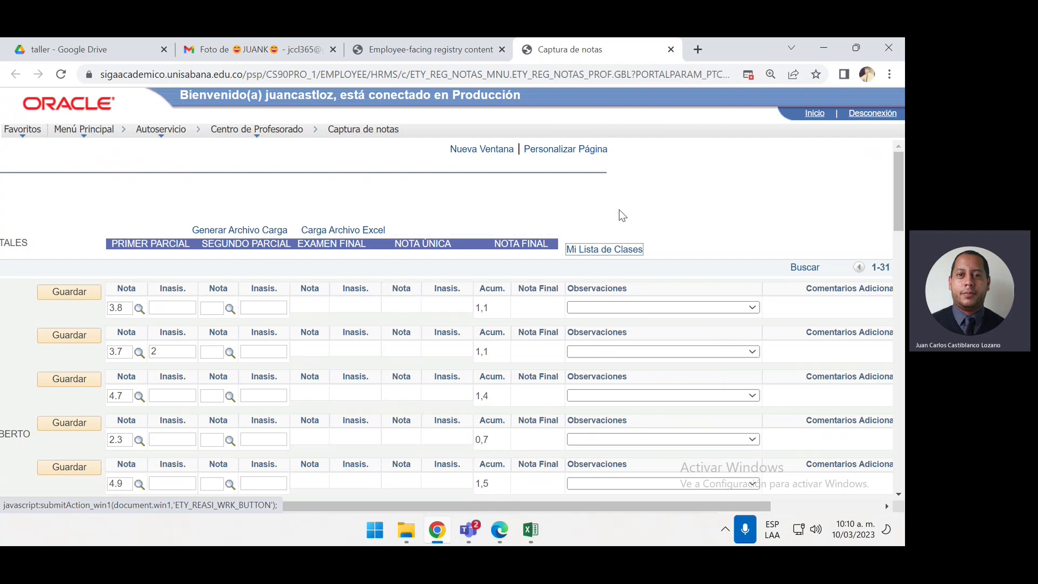
scroll(618, 210, down, 3)
scroll(618, 209, up, 3)
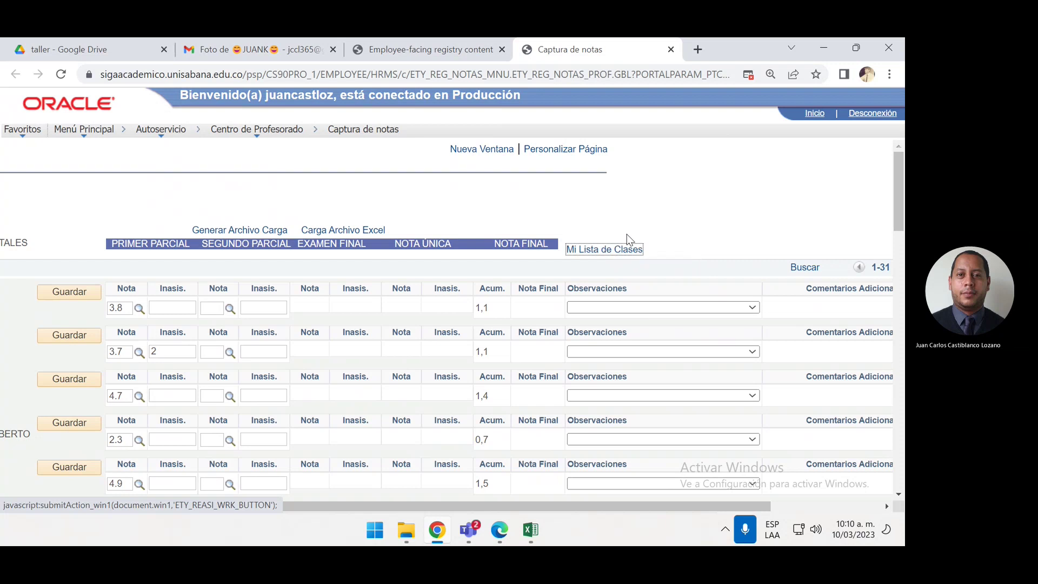
click(619, 253)
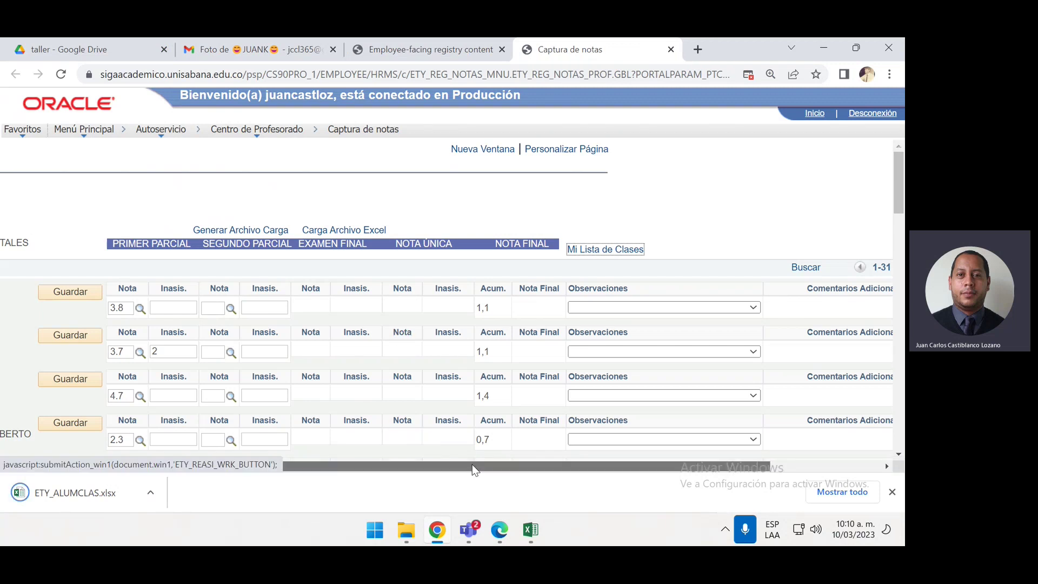
Generate ETY_CARGNOTA.xlsx with Generar Archivo Carga and open it from the download bar
drag(473, 464, 306, 481)
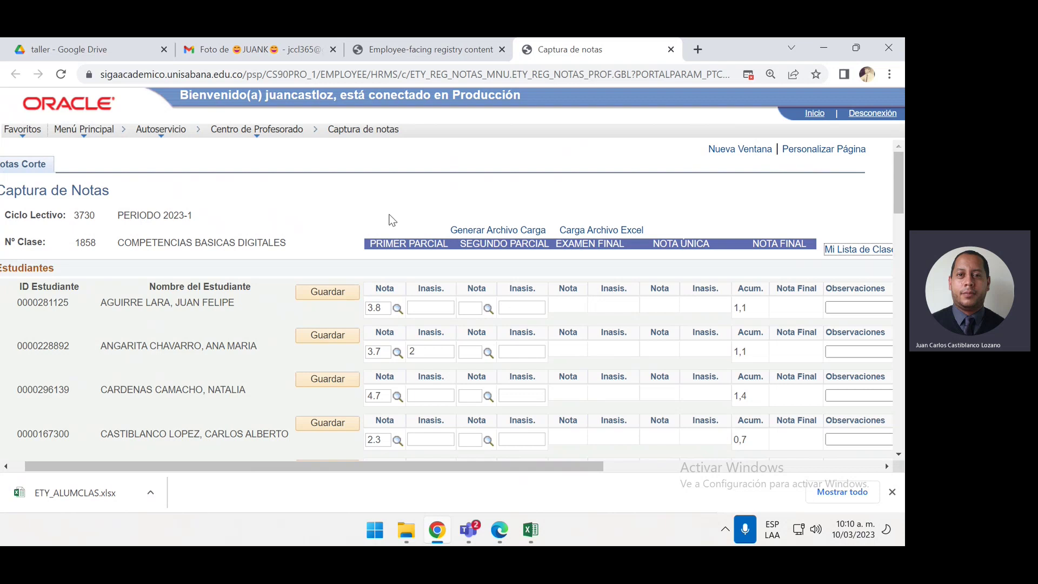
click(454, 231)
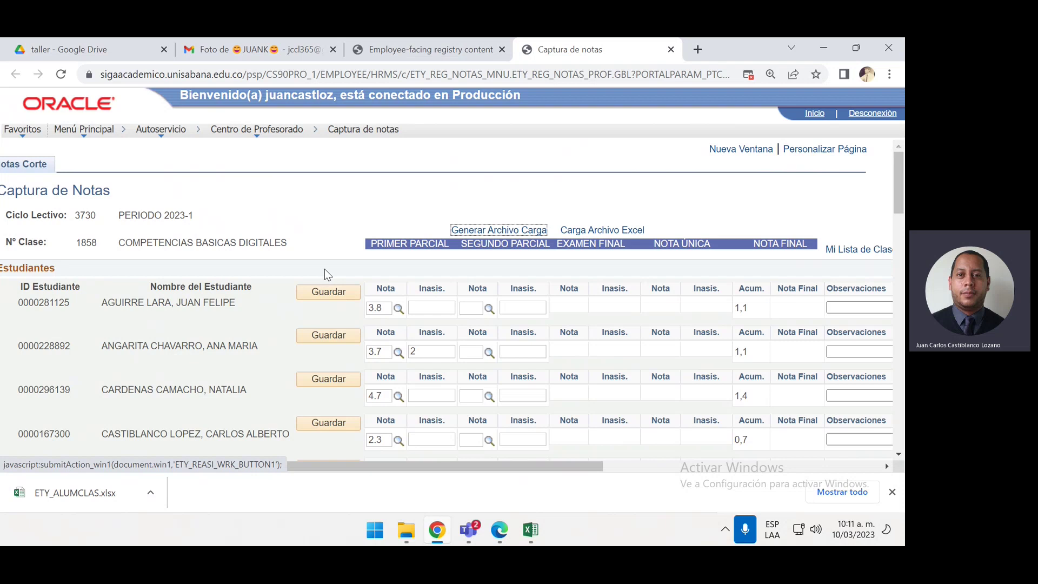
click(481, 225)
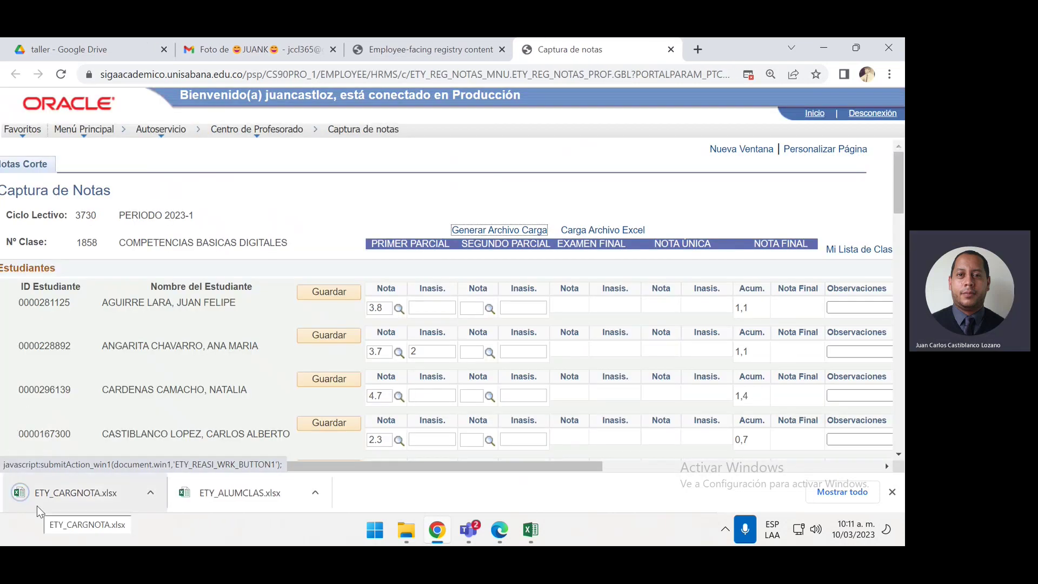
click(37, 505)
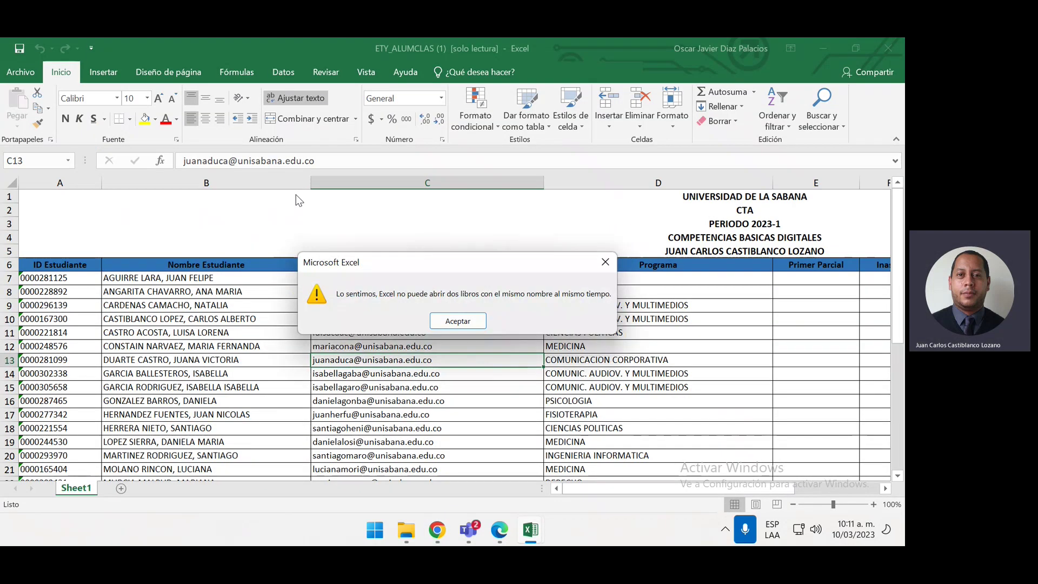
Dismiss the same-name workbook error, close Libro1, and retry opening ETY_CARGNOTA.xlsx from Chrome
click(464, 321)
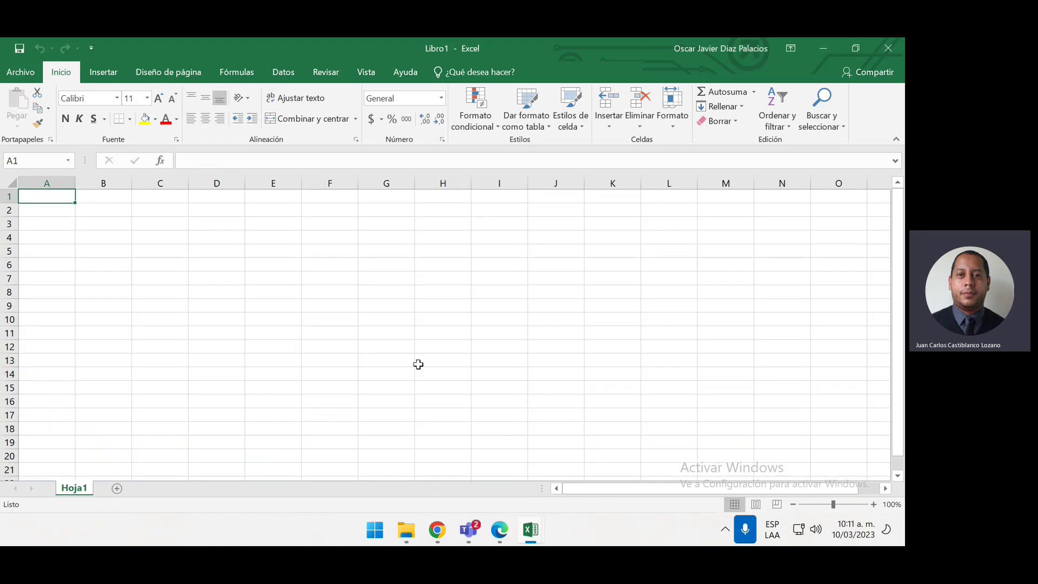
click(888, 48)
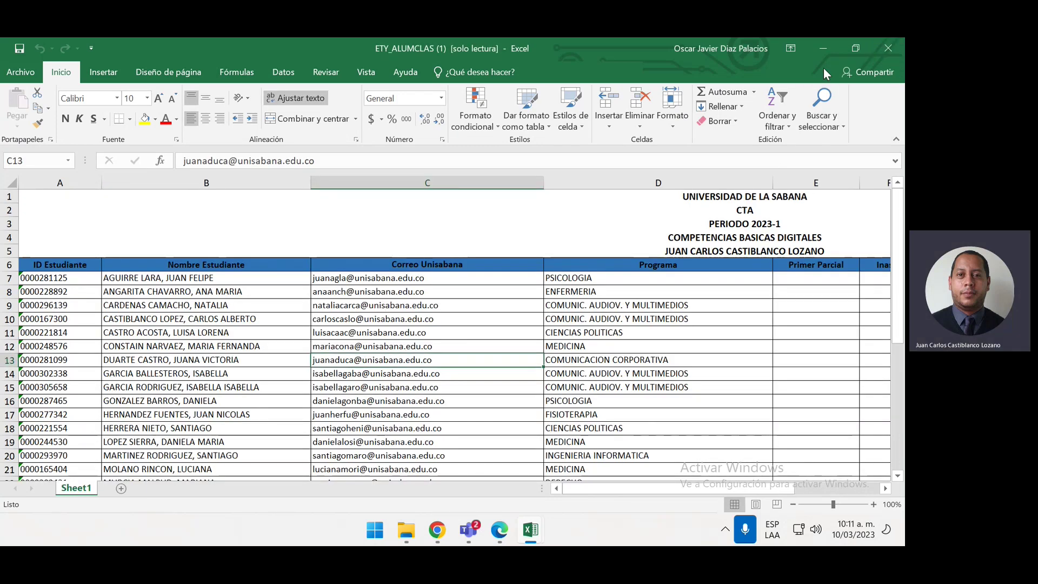
click(823, 51)
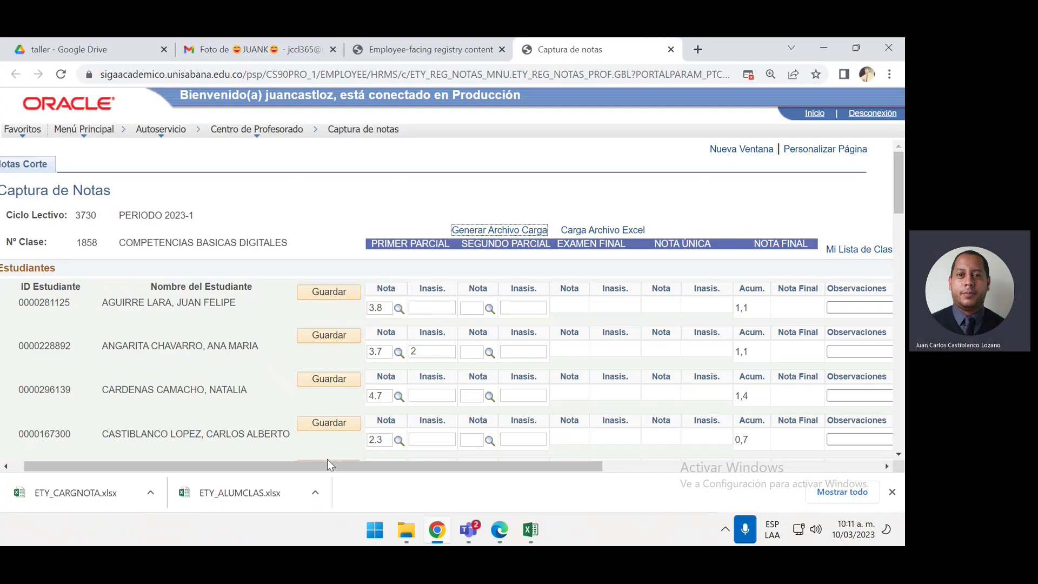
click(109, 494)
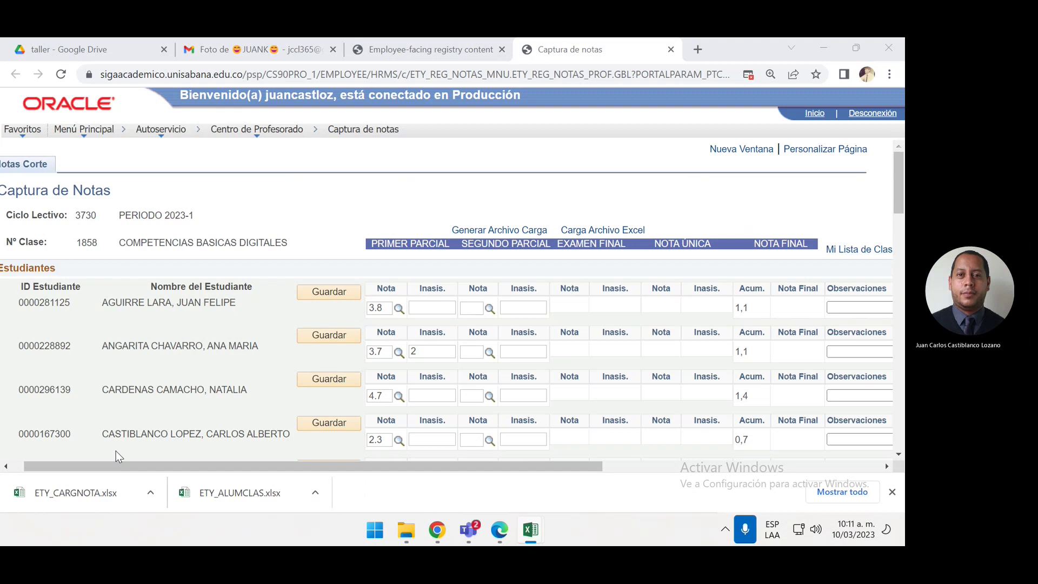
click(99, 493)
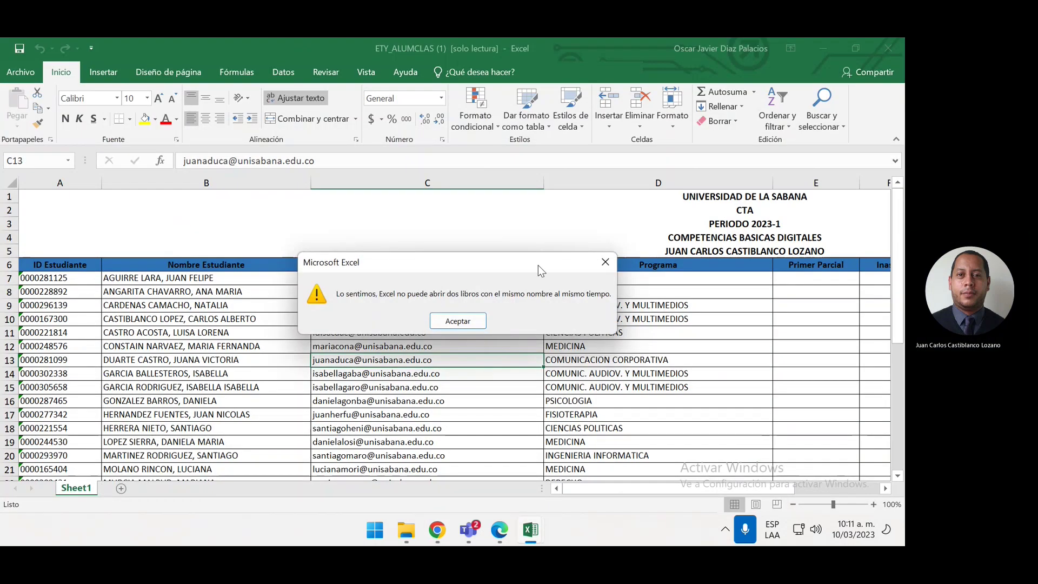
click(457, 321)
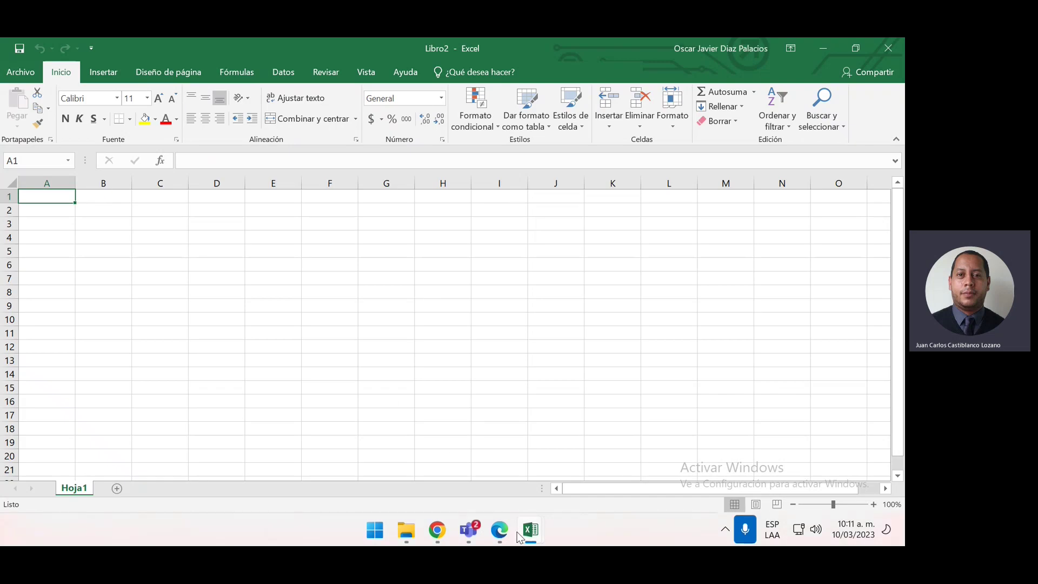
Open ETY_CARGNOTA from the taller folder inside the zipped archive in Downloads
mouse_move(406, 530)
click(411, 427)
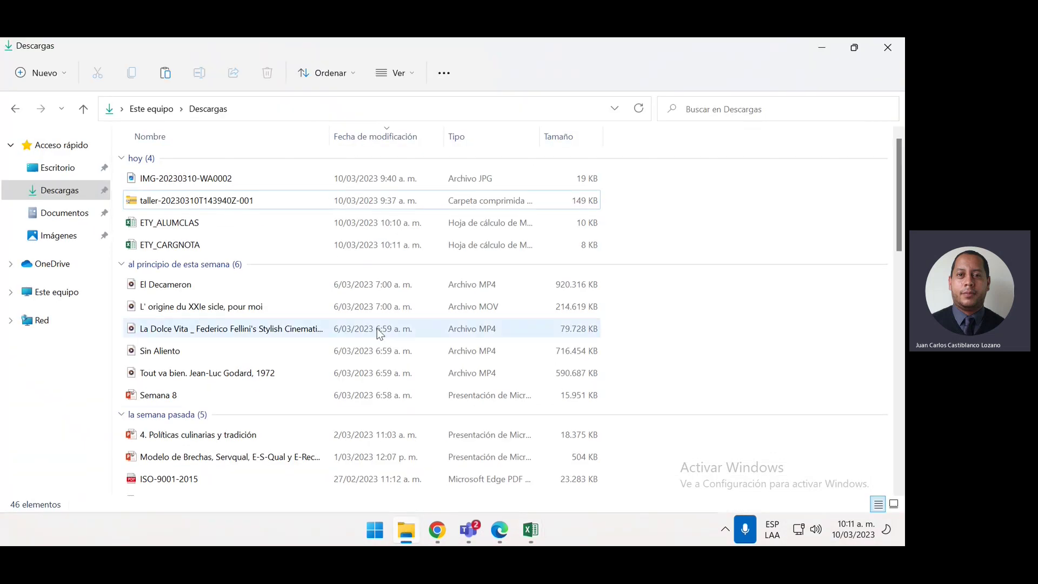
double_click(259, 207)
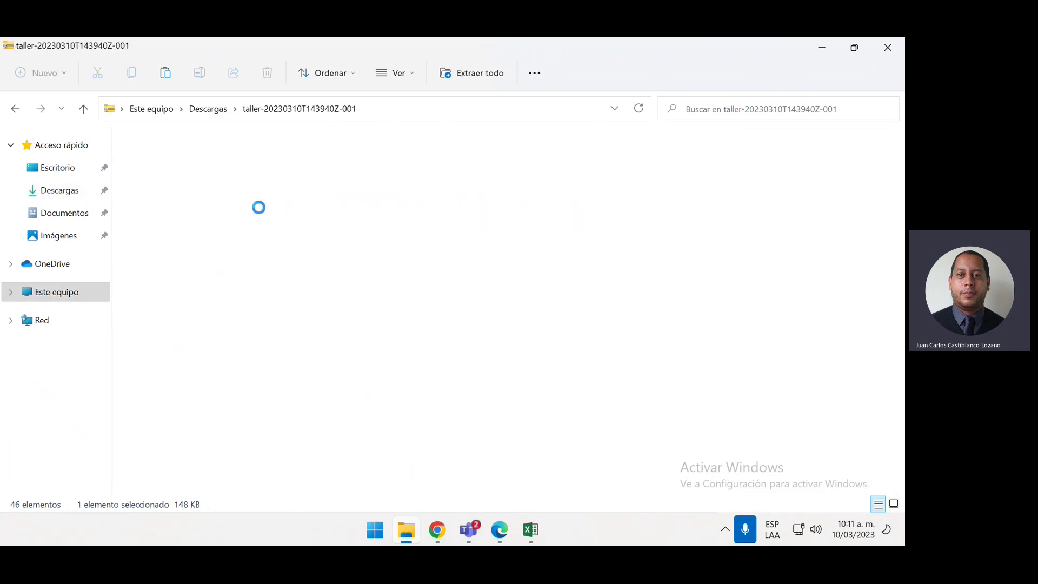
double_click(247, 160)
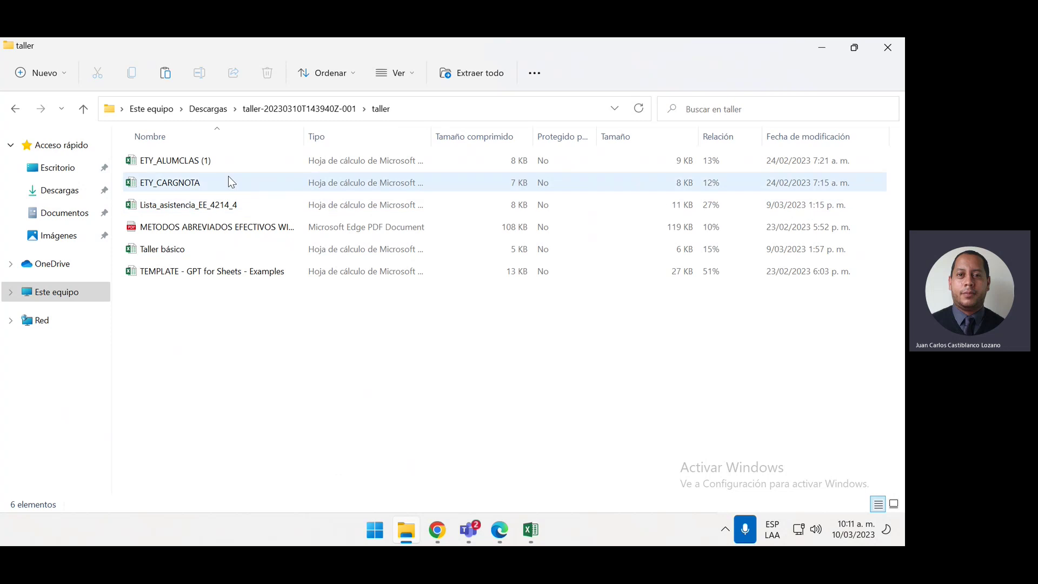
double_click(229, 178)
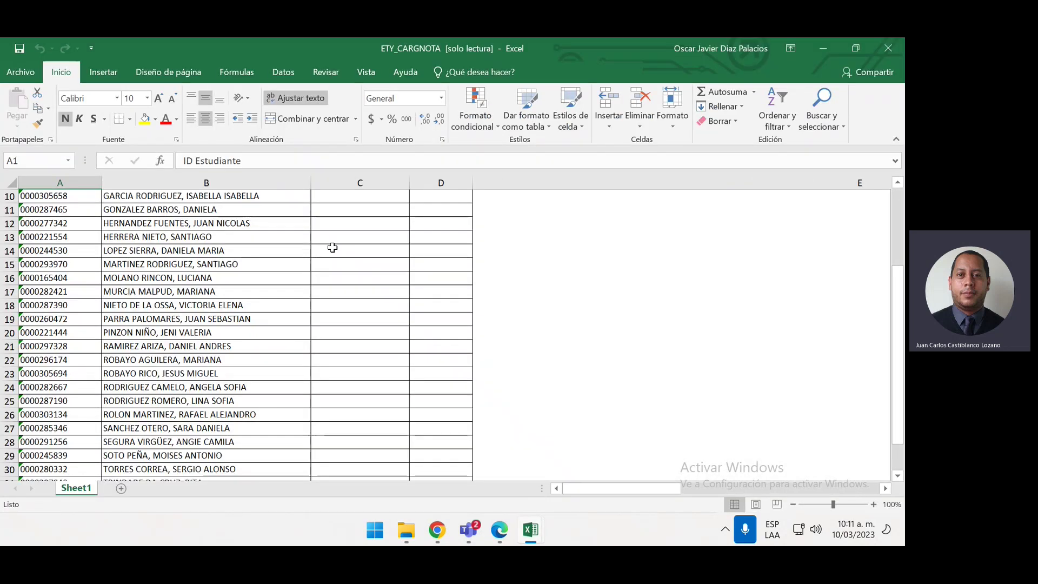
scroll(331, 244, up, 2)
scroll(333, 250, up, 3)
scroll(335, 254, down, 1)
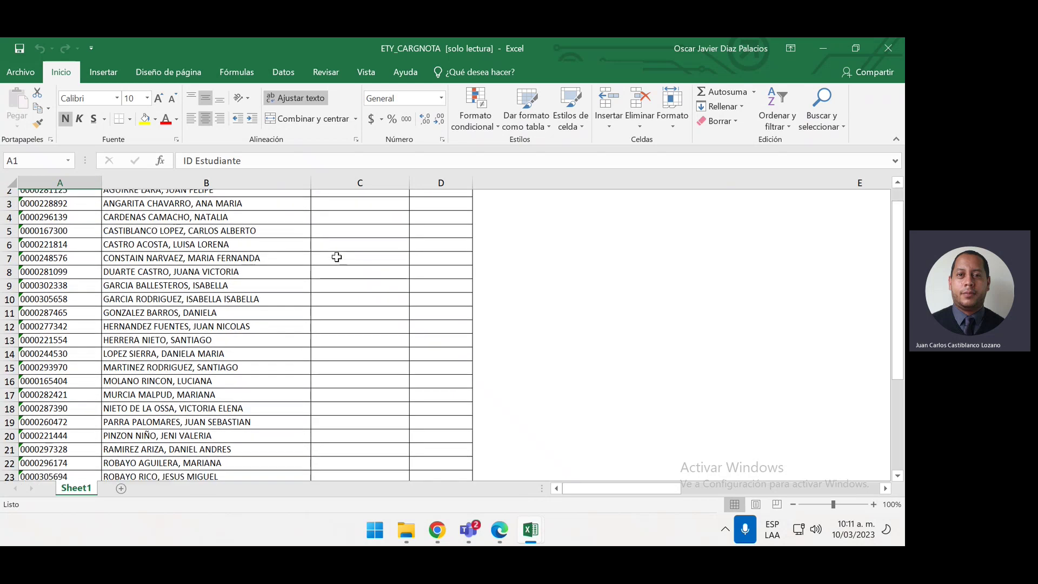
scroll(336, 257, up, 1)
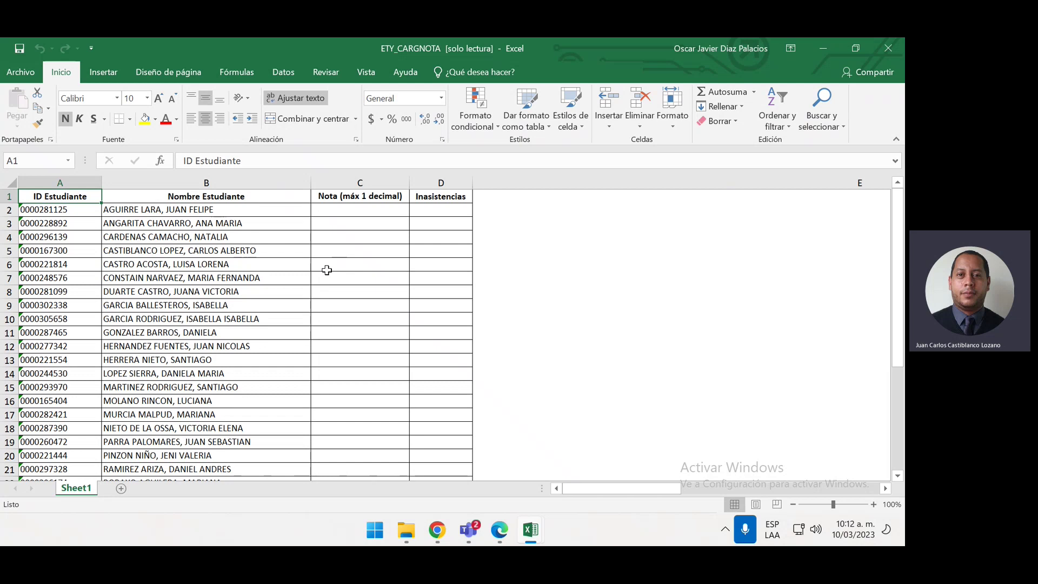
Scroll the student list, then return to Chrome's Captura de notas page for class 1858
scroll(328, 270, down, 2)
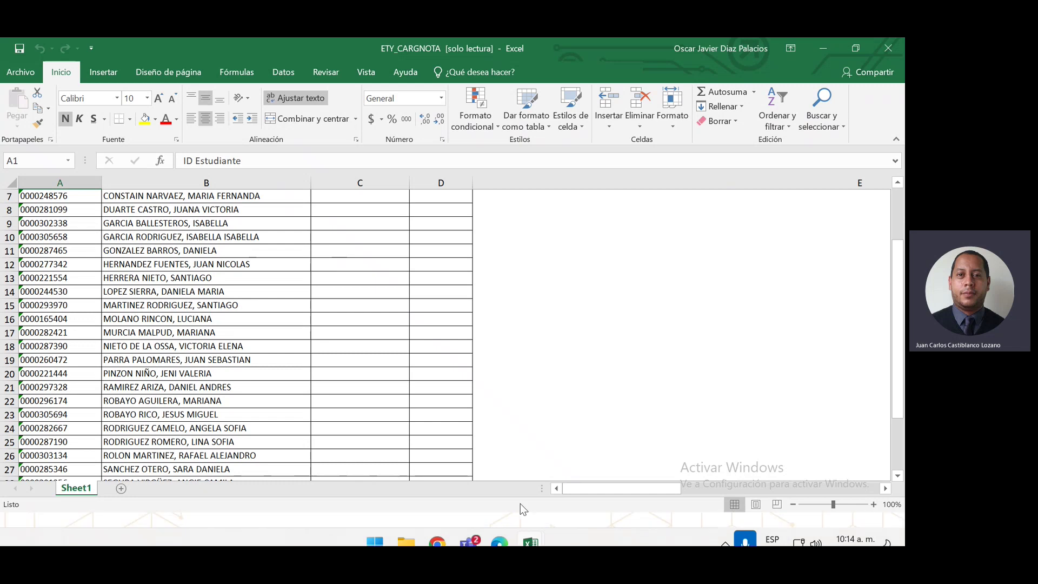
click(438, 530)
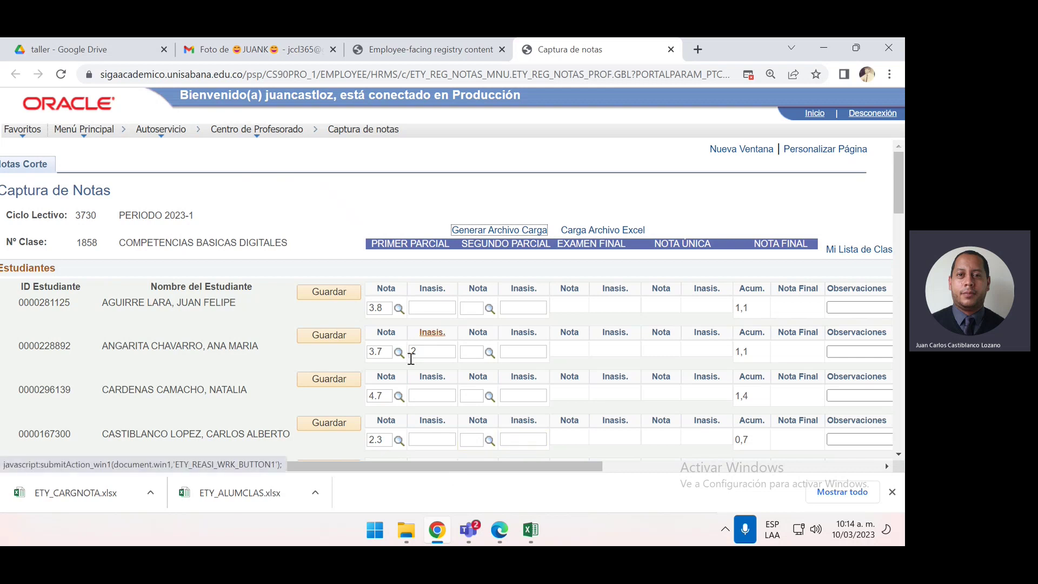
click(474, 396)
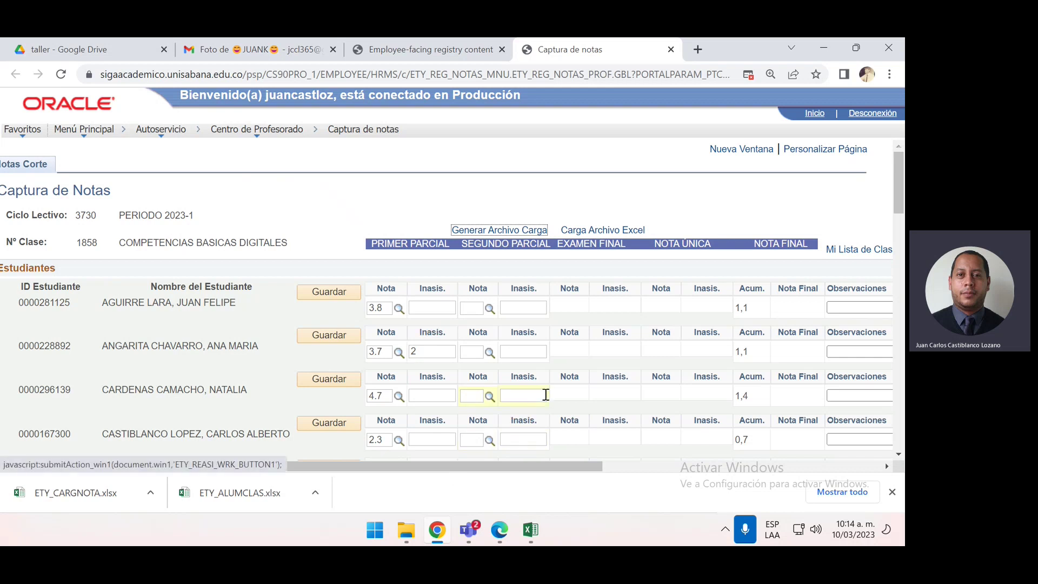
Open the Carga Archivo Excel upload window and browse for a file, closing the chooser without selecting one
click(615, 231)
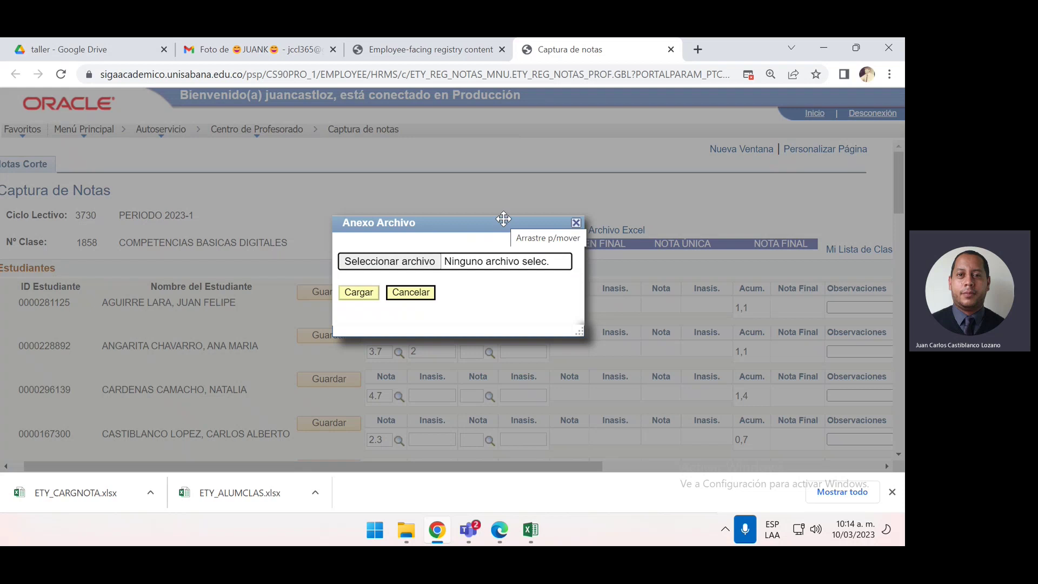
drag(505, 213, 512, 186)
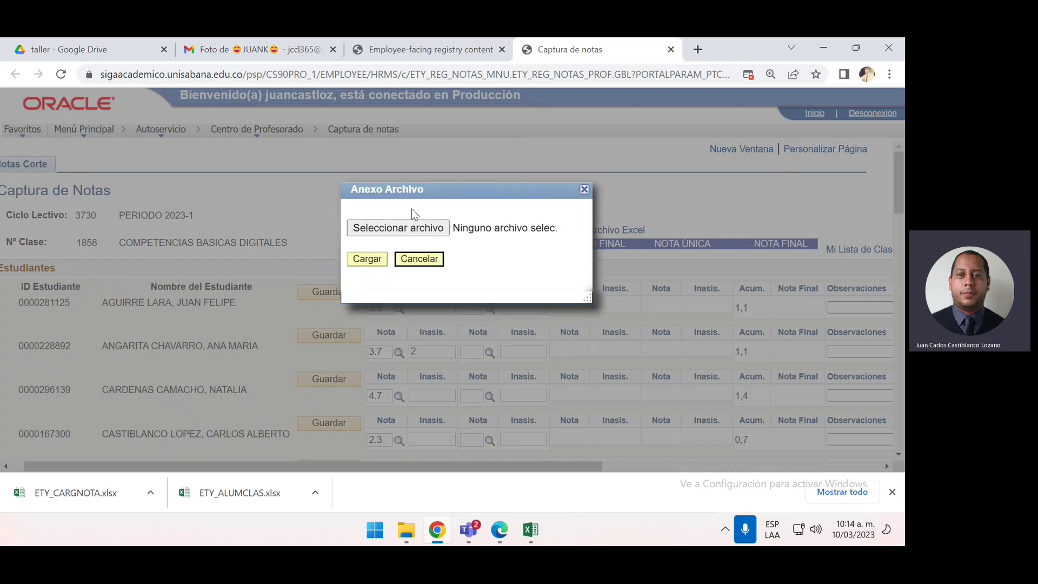
click(409, 227)
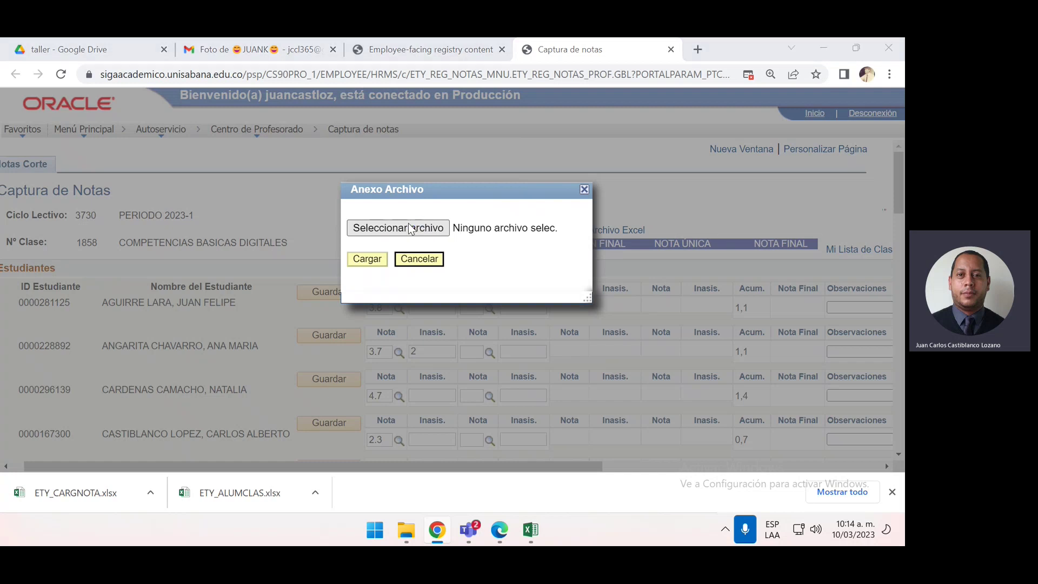
drag(612, 183, 409, 119)
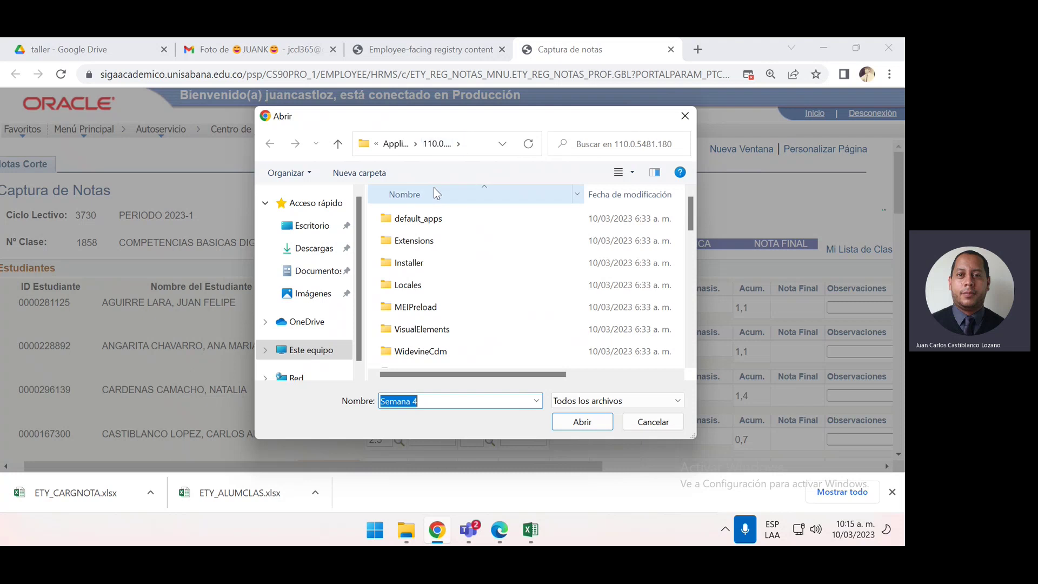
scroll(460, 270, down, 1)
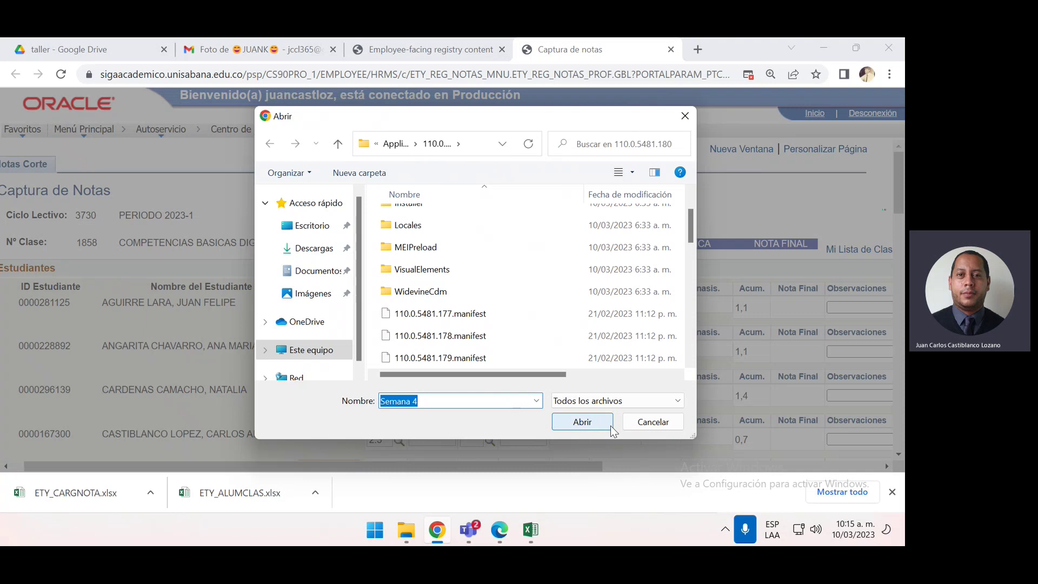
click(644, 425)
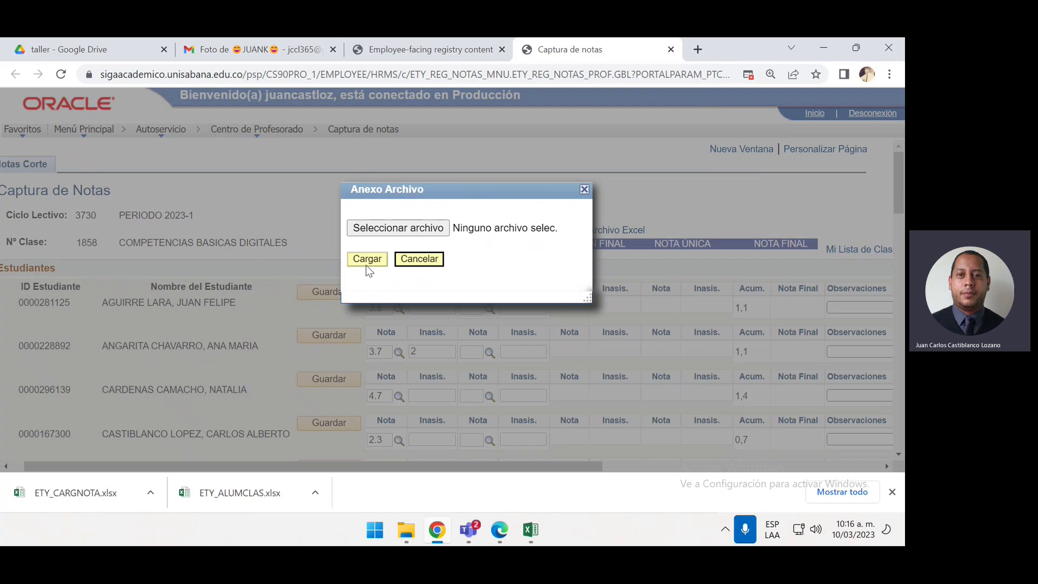
Attempt the upload with no file chosen and dismiss the resulting attachment error
click(437, 260)
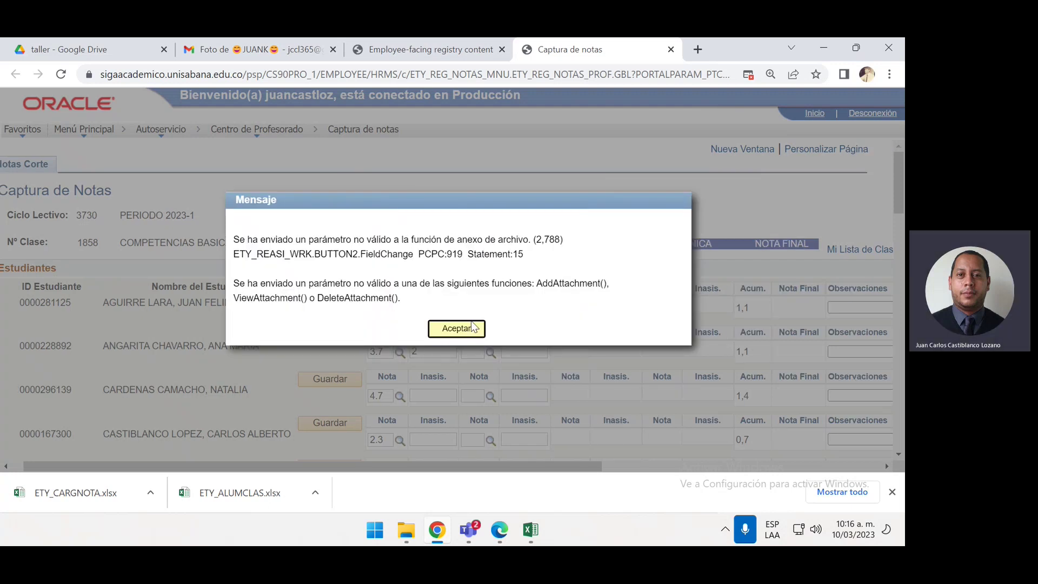
click(472, 327)
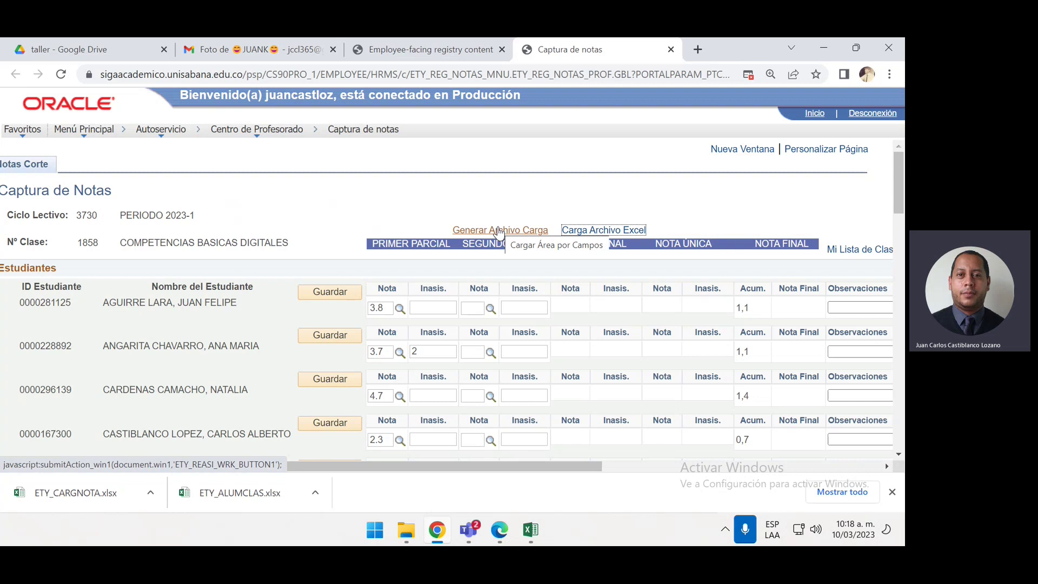
Switch from the grade page to the ETY_ALUMCLAS (1) student list in Excel
click(521, 168)
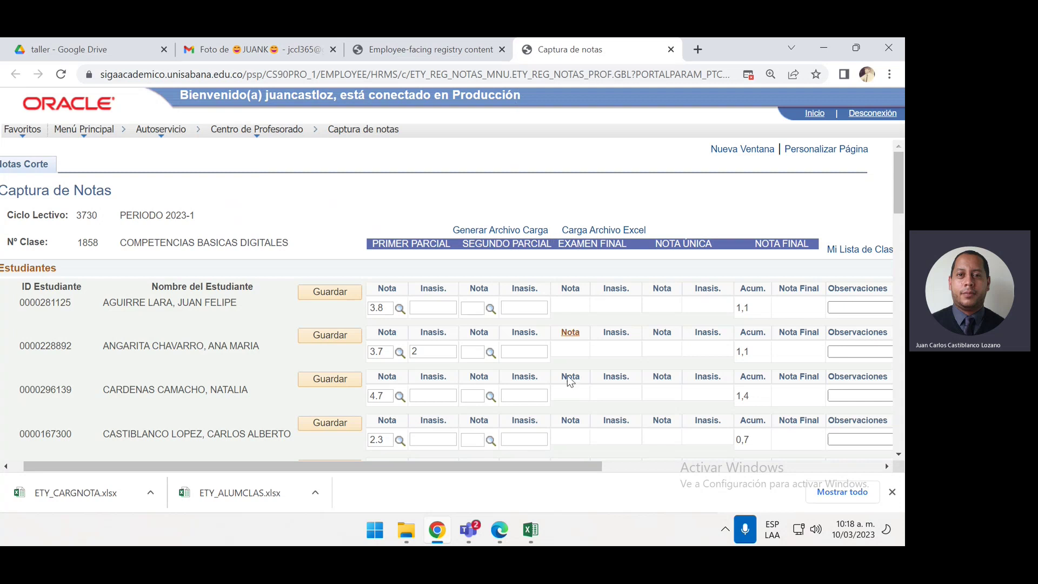
mouse_move(538, 533)
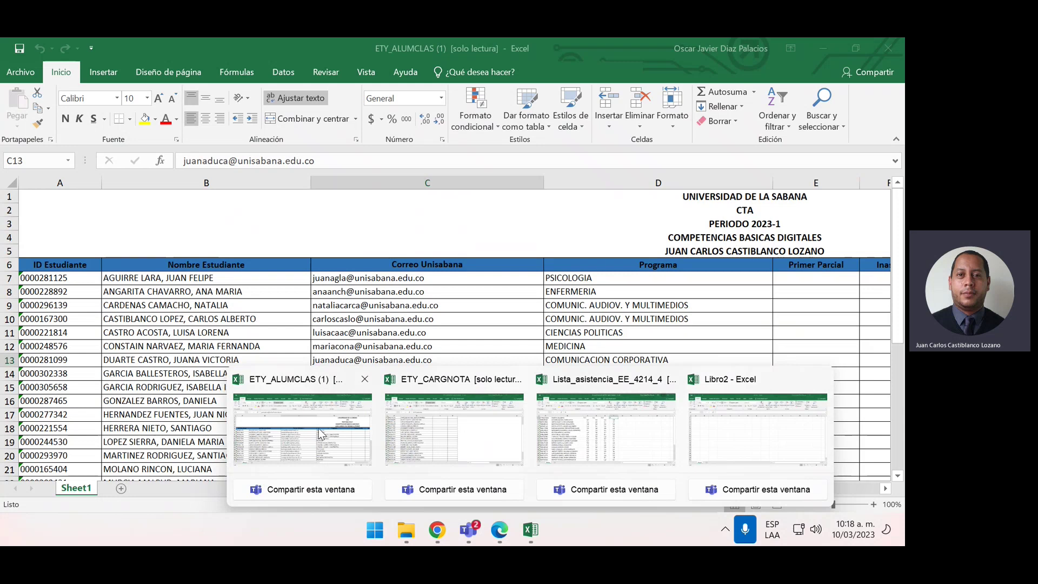
click(314, 434)
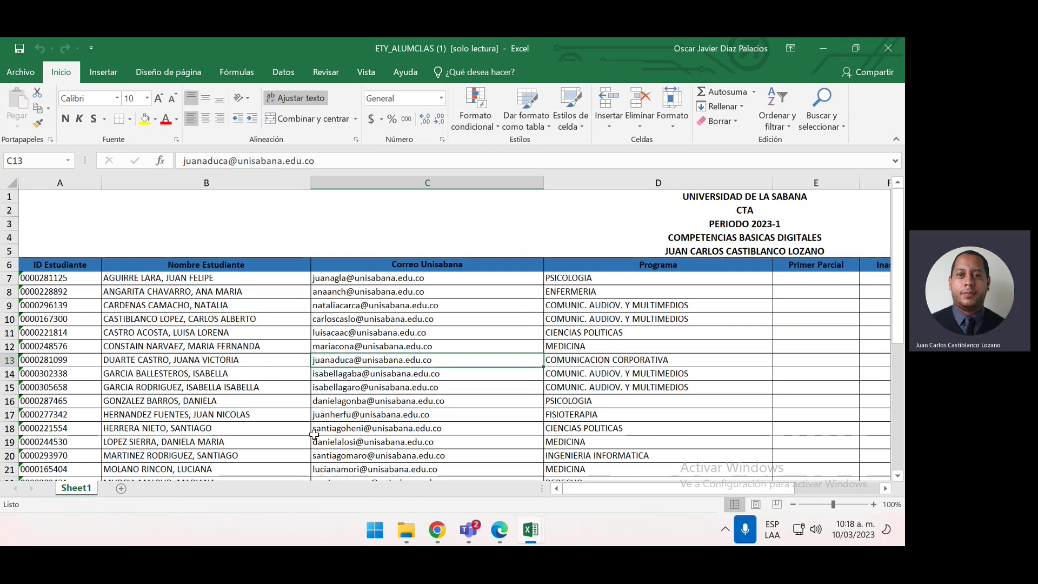
scroll(550, 313, down, 7)
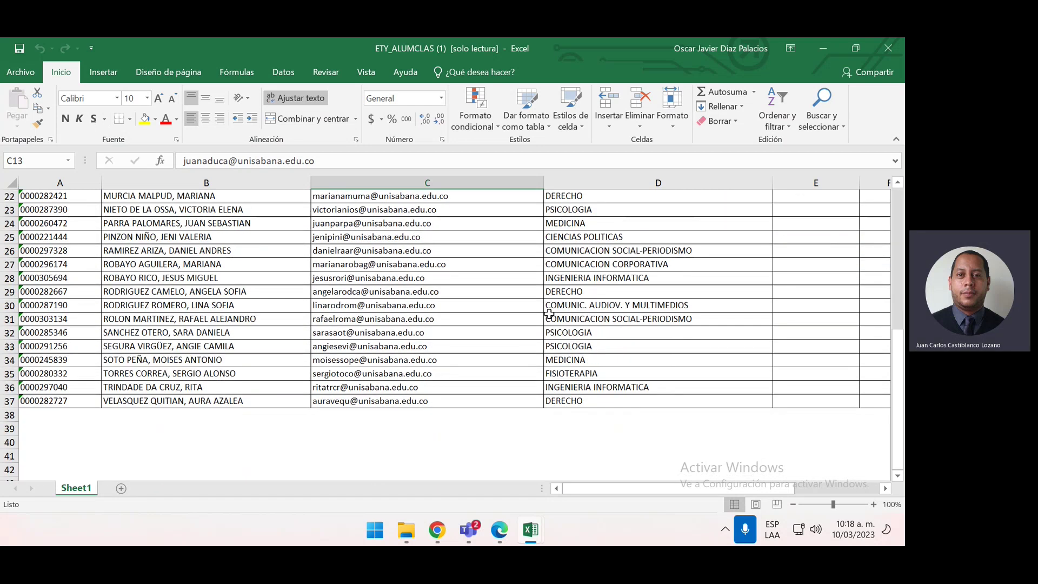
scroll(550, 313, up, 7)
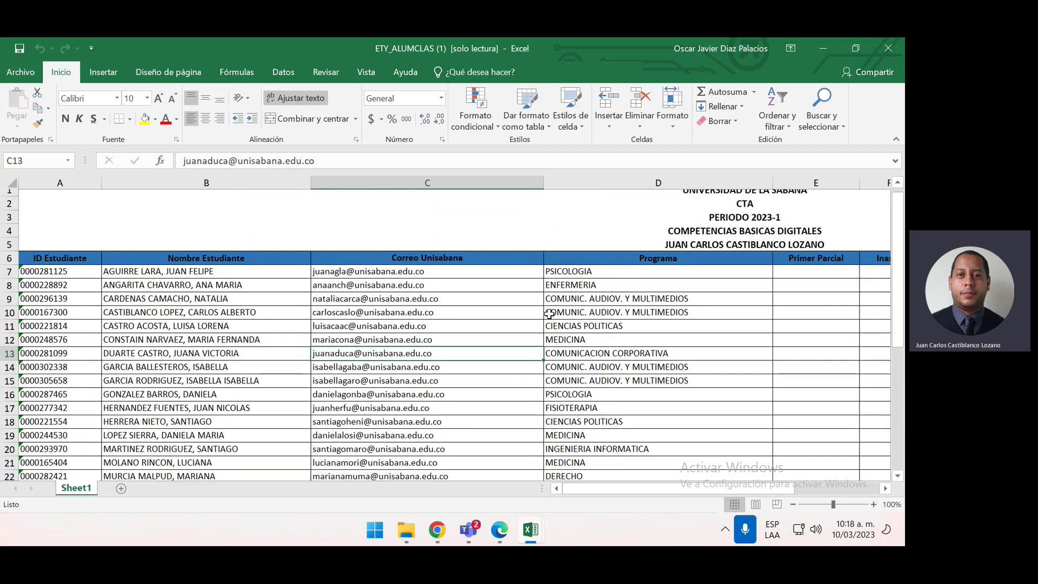
click(474, 350)
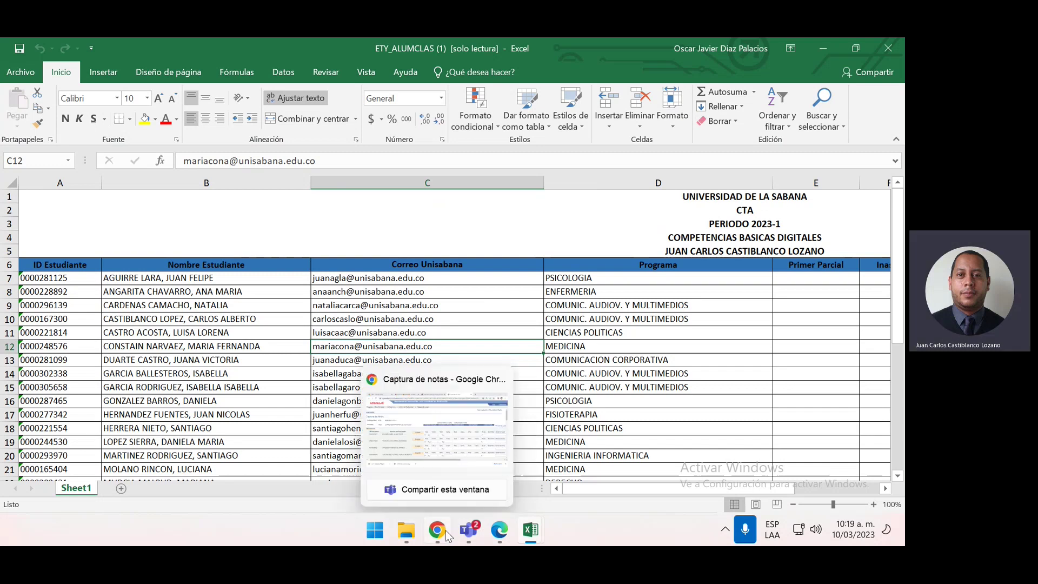
mouse_move(533, 527)
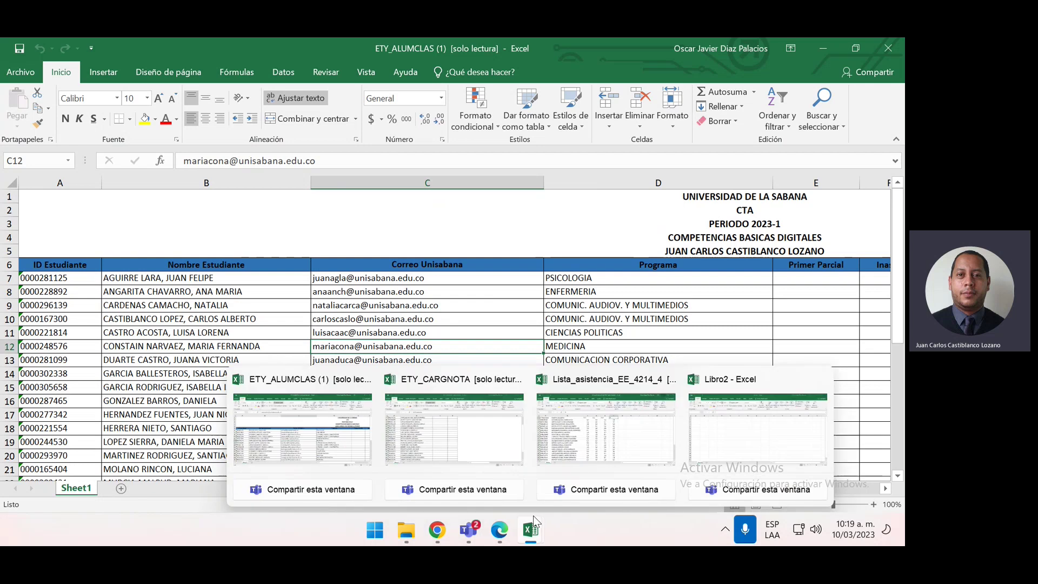
click(570, 417)
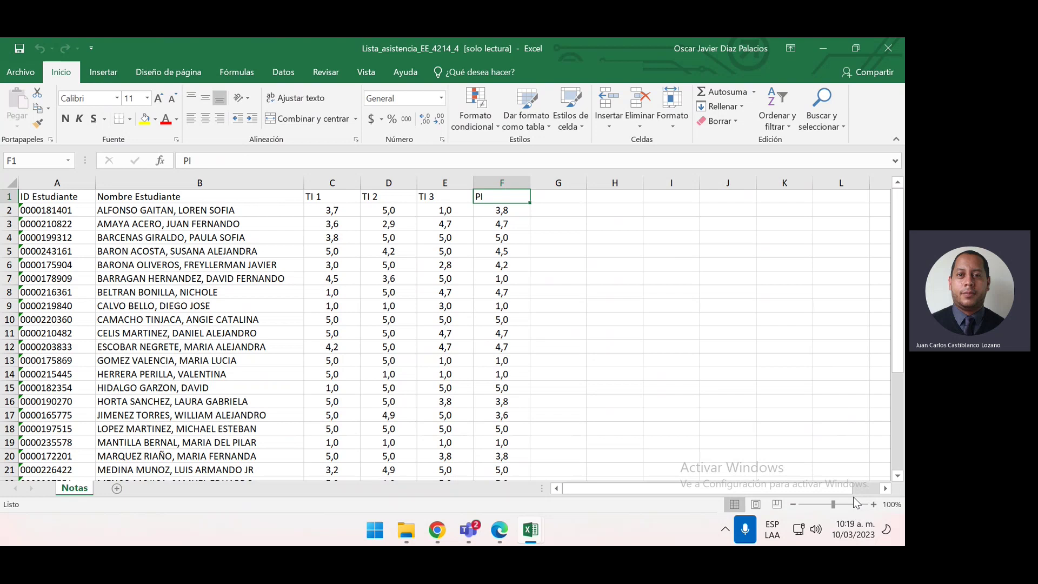
mouse_move(533, 532)
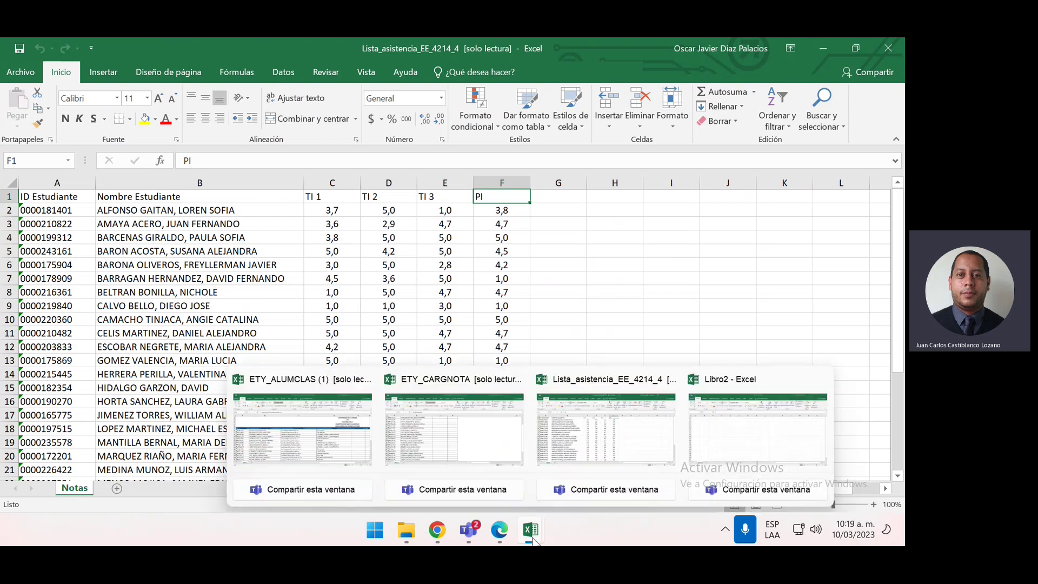
click(349, 432)
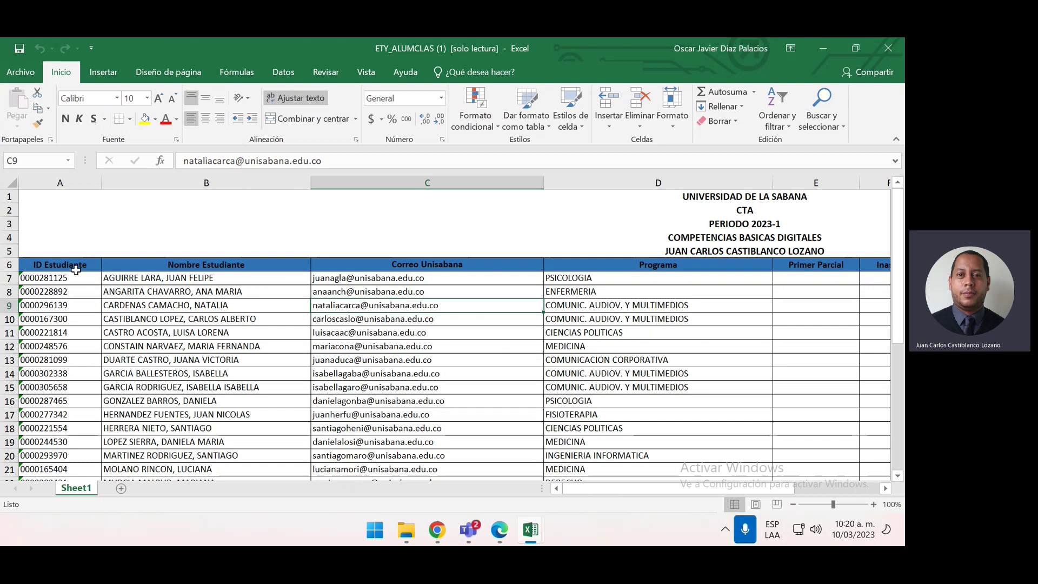
click(77, 270)
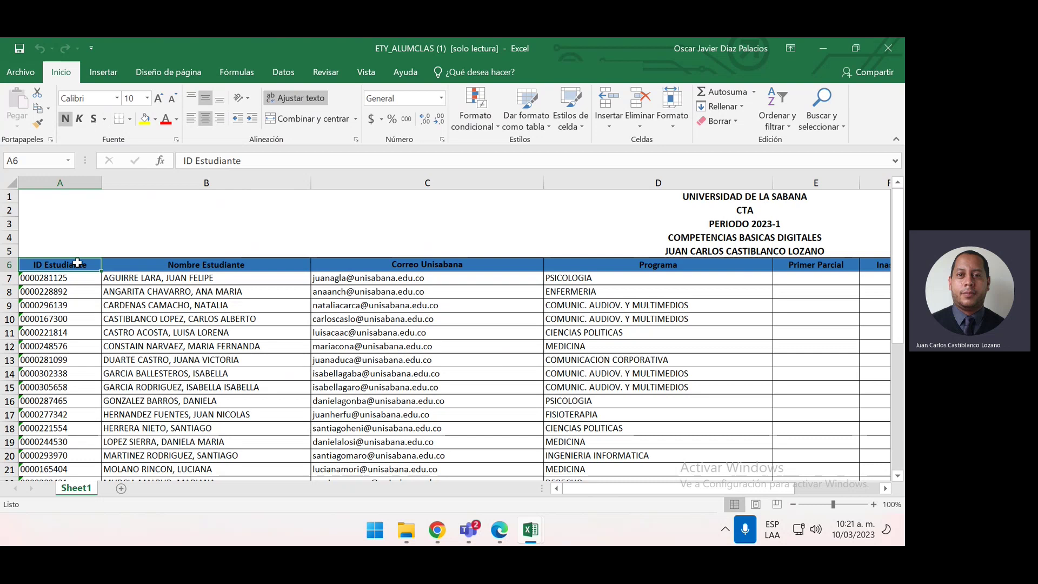
key(ctrl+a)
scroll(77, 263, right, 5)
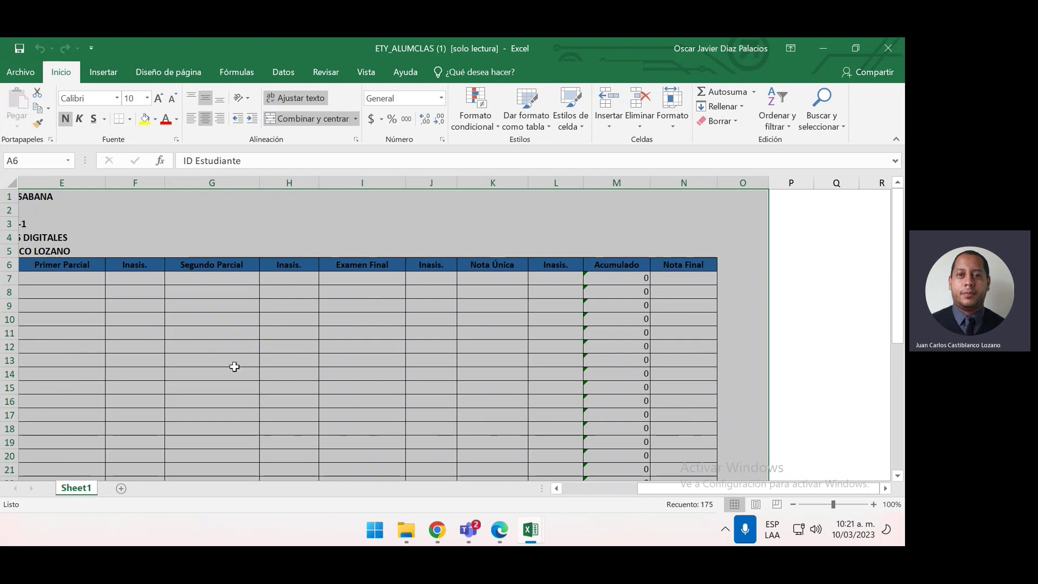
key(Right)
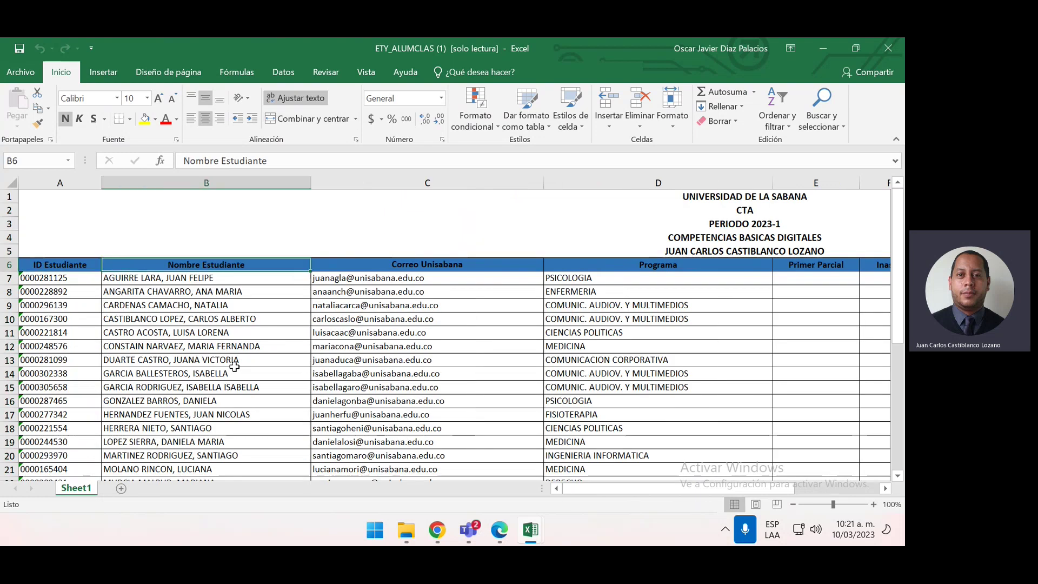
key(Left)
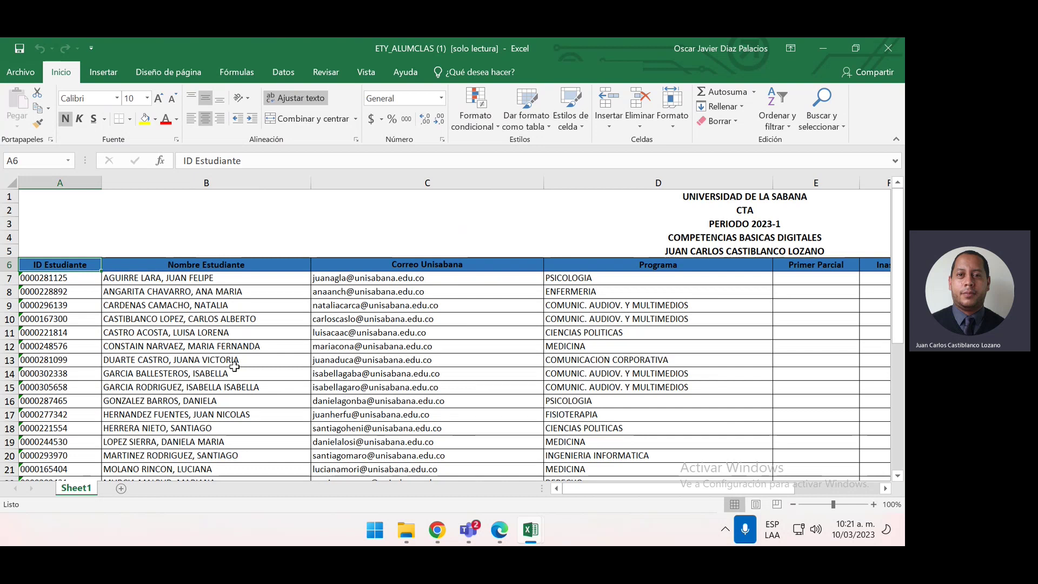
key(ctrl+shift+Right)
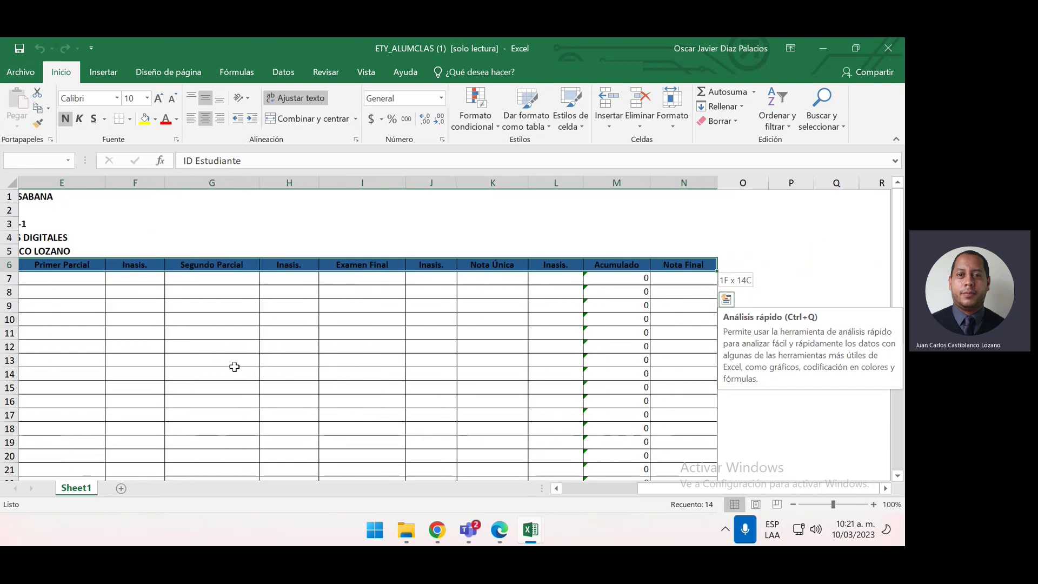
key(ctrl+shift+Down)
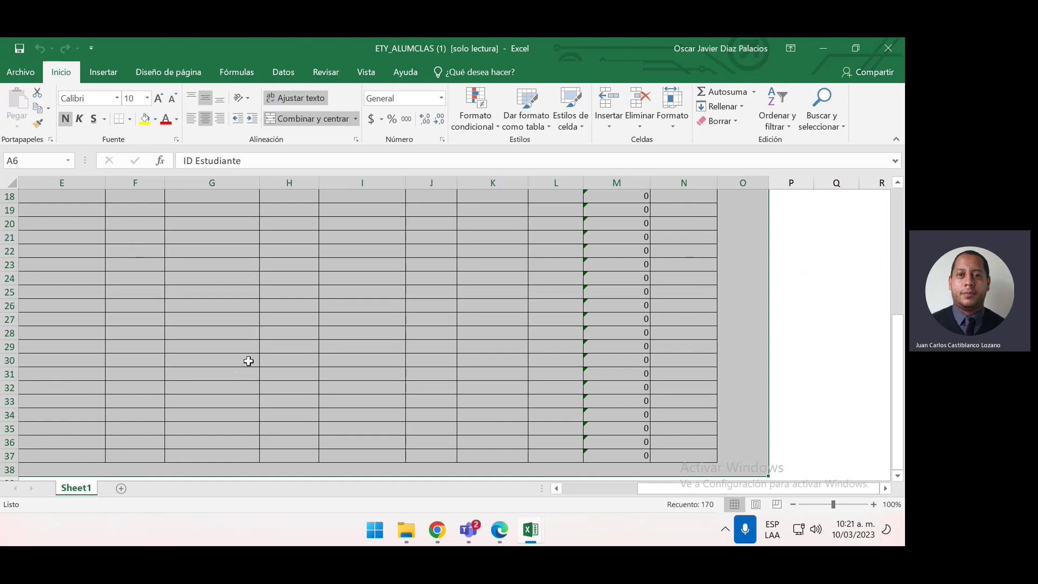
click(360, 266)
scroll(360, 266, up, 4)
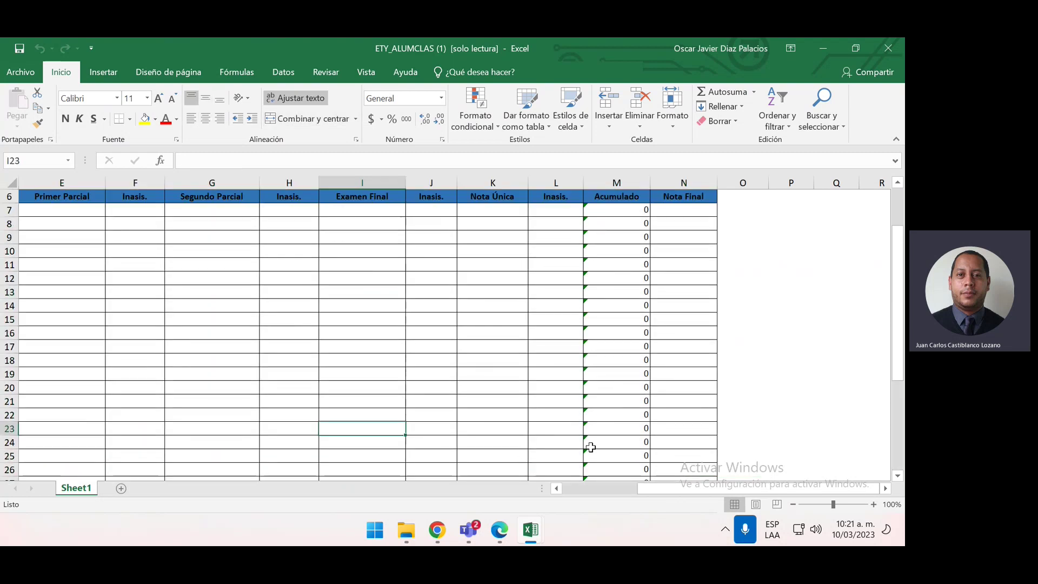
drag(670, 489, 573, 459)
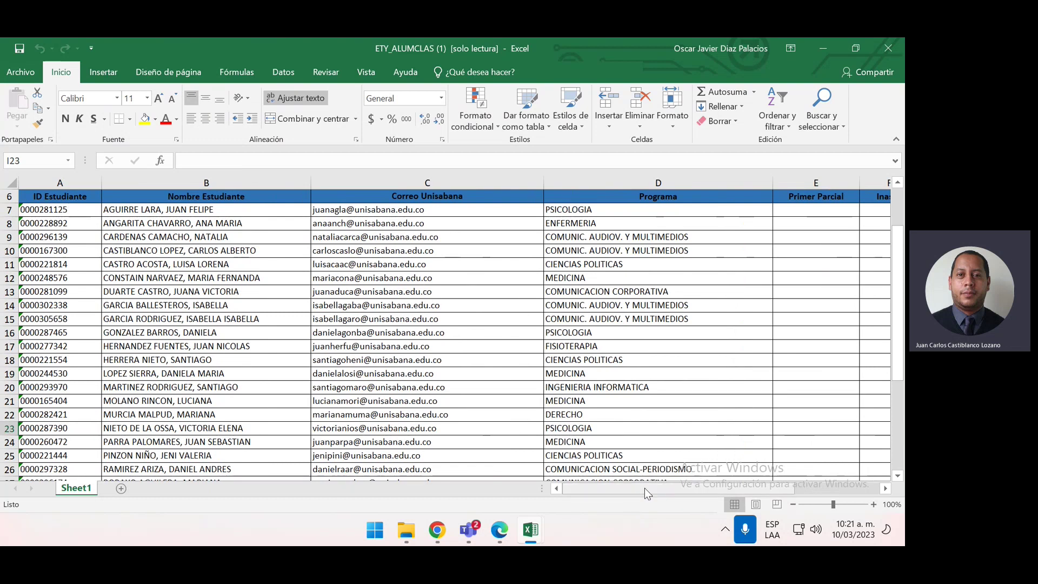
click(88, 196)
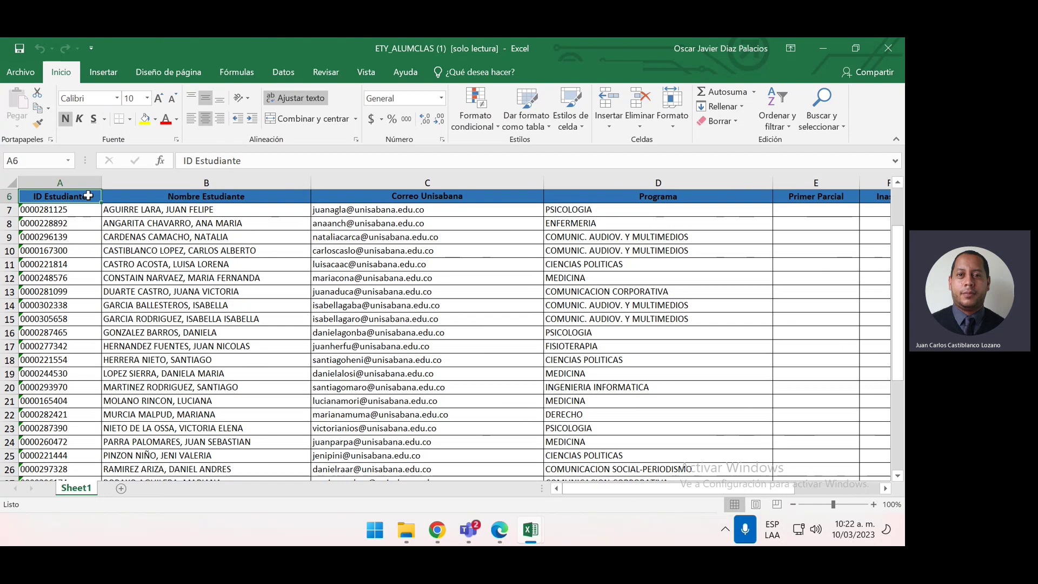
key(ctrl+shift+Right)
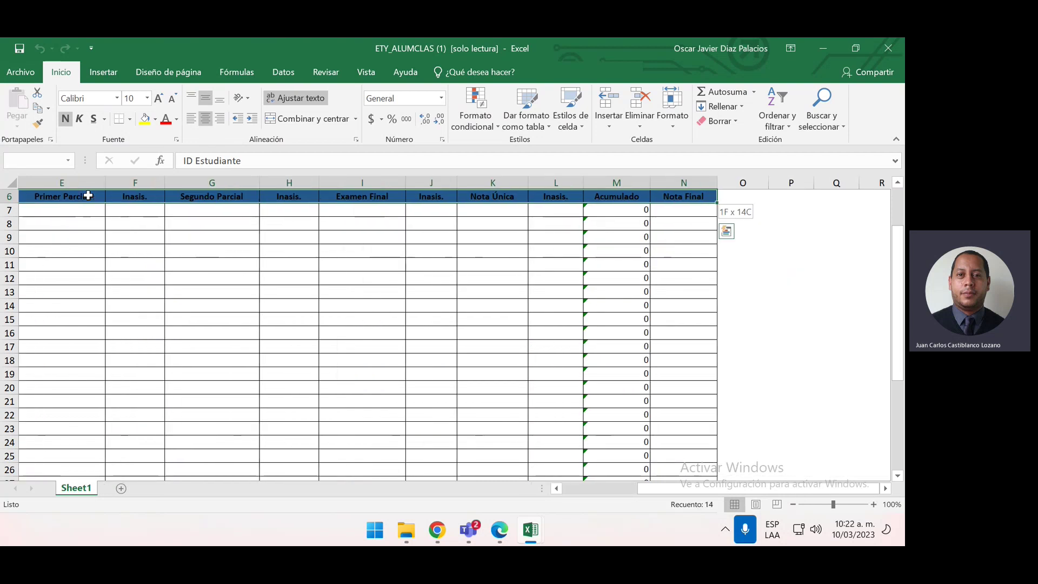
key(ctrl+shift+Down)
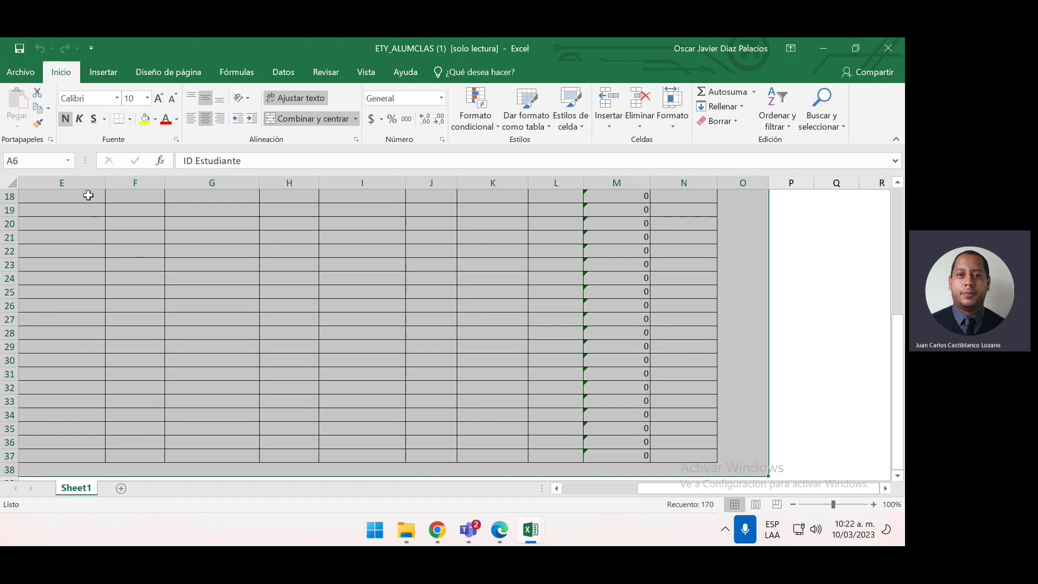
key(Up)
key(Right)
key(Right)
key(Down)
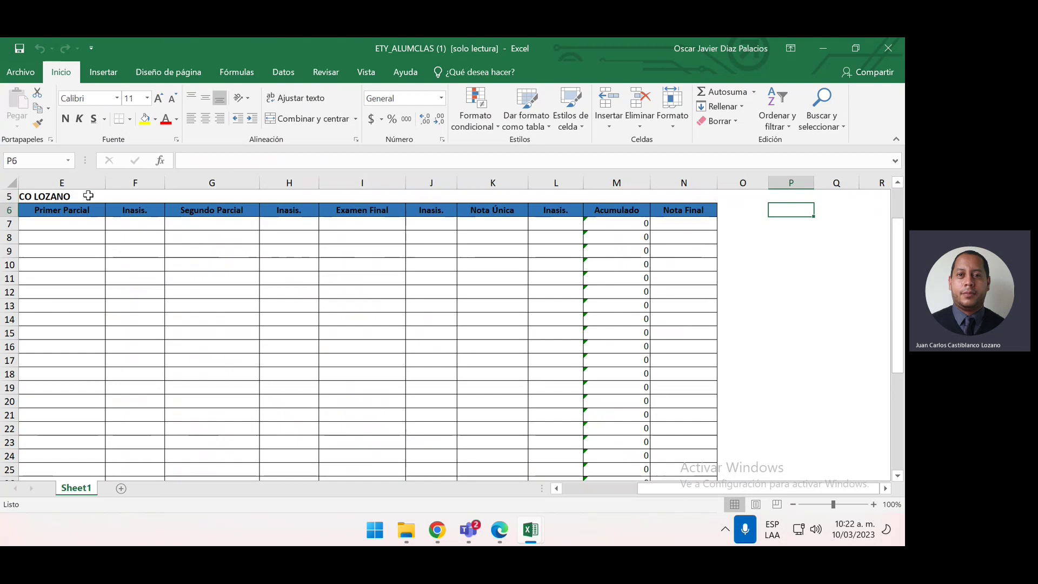
key(Left)
key(Left)
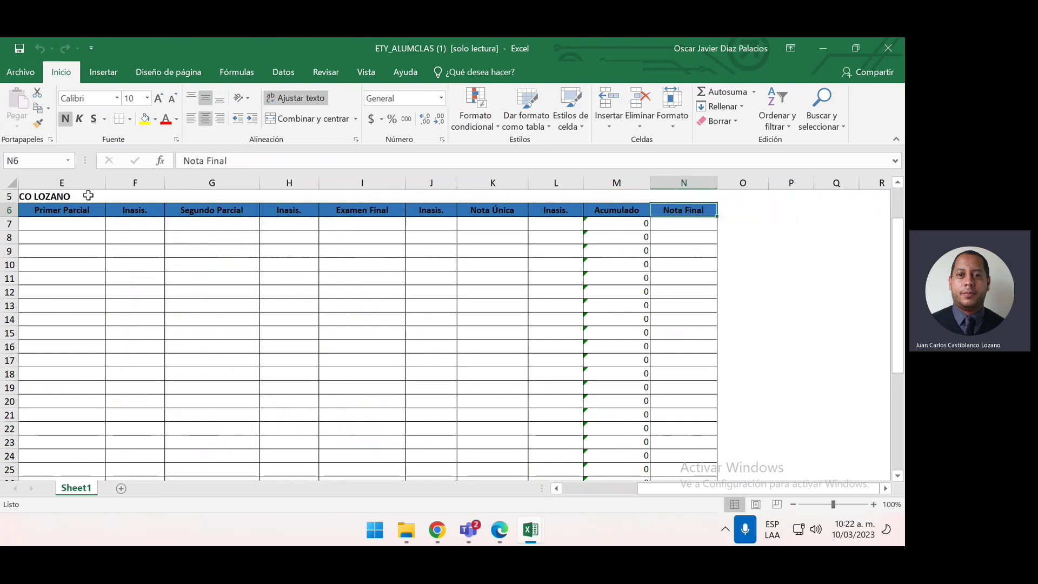
key(ctrl+shift+Left)
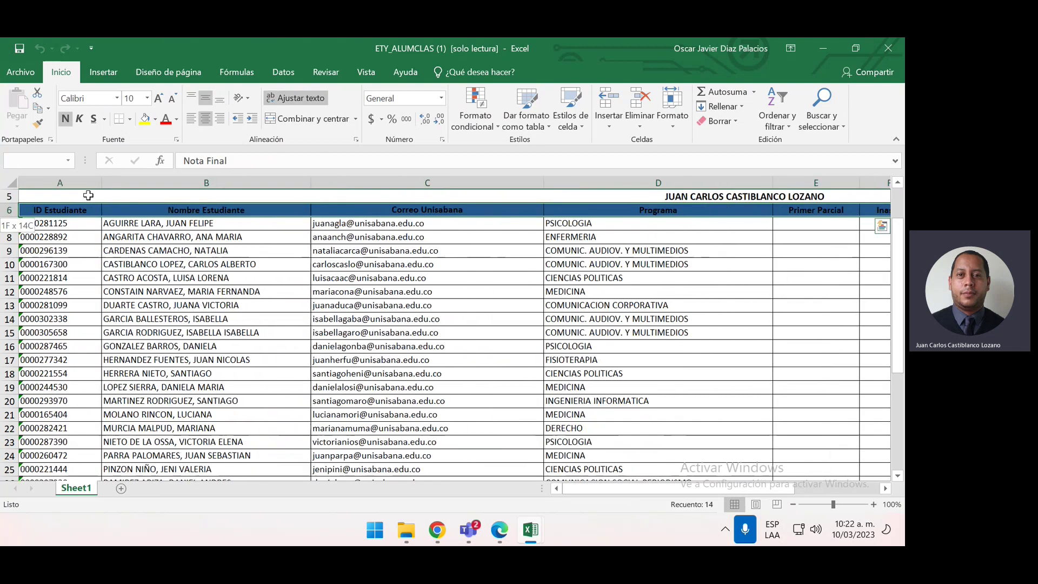
key(ctrl+shift+Down)
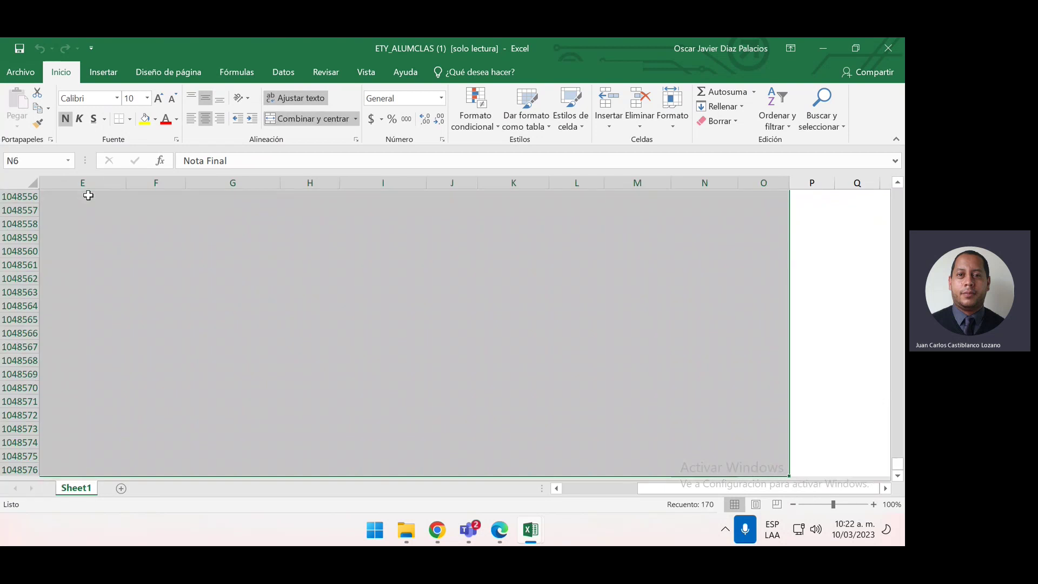
key(ctrl+Home)
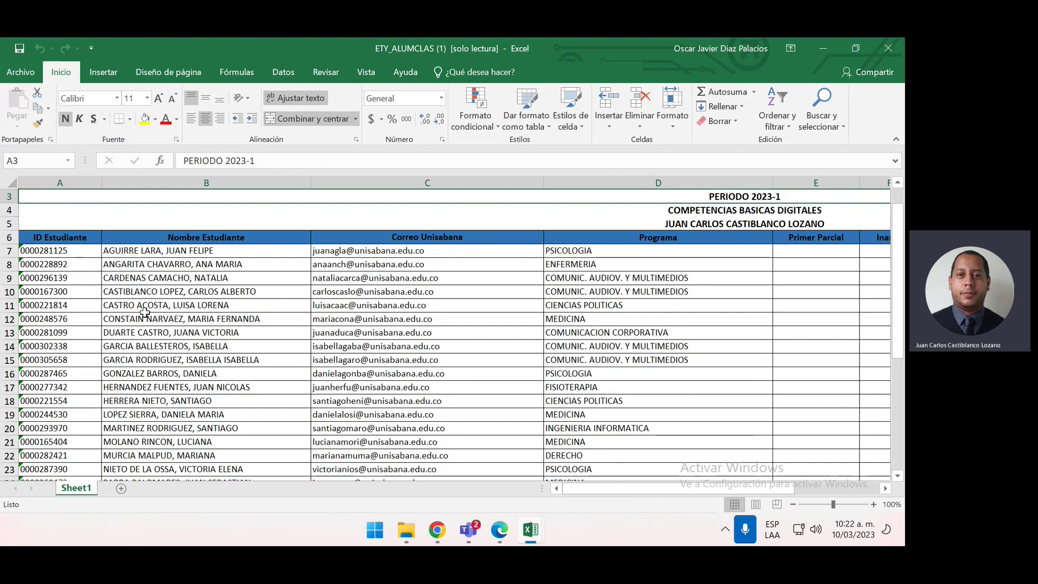
click(395, 304)
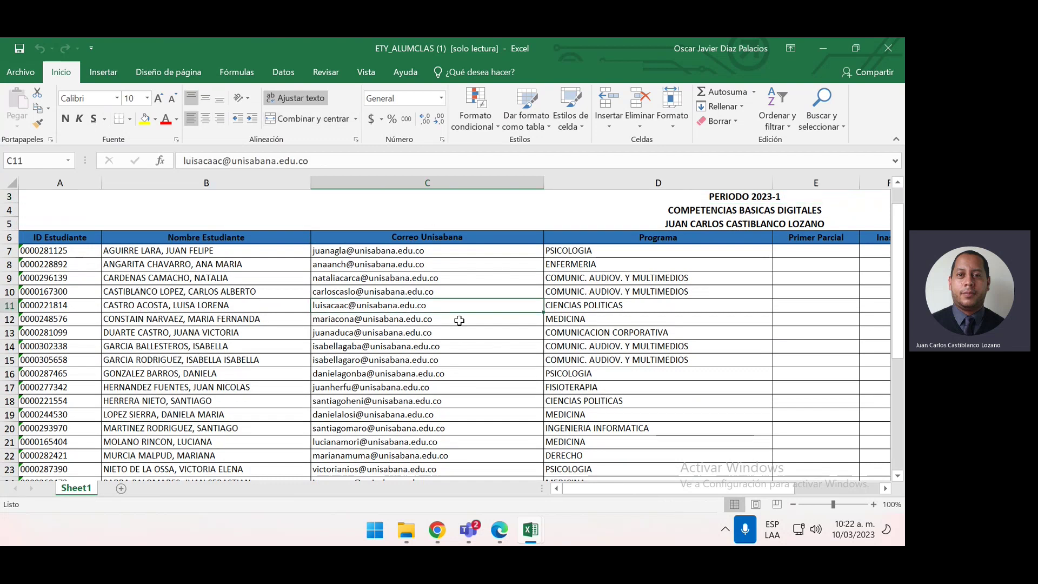
click(618, 493)
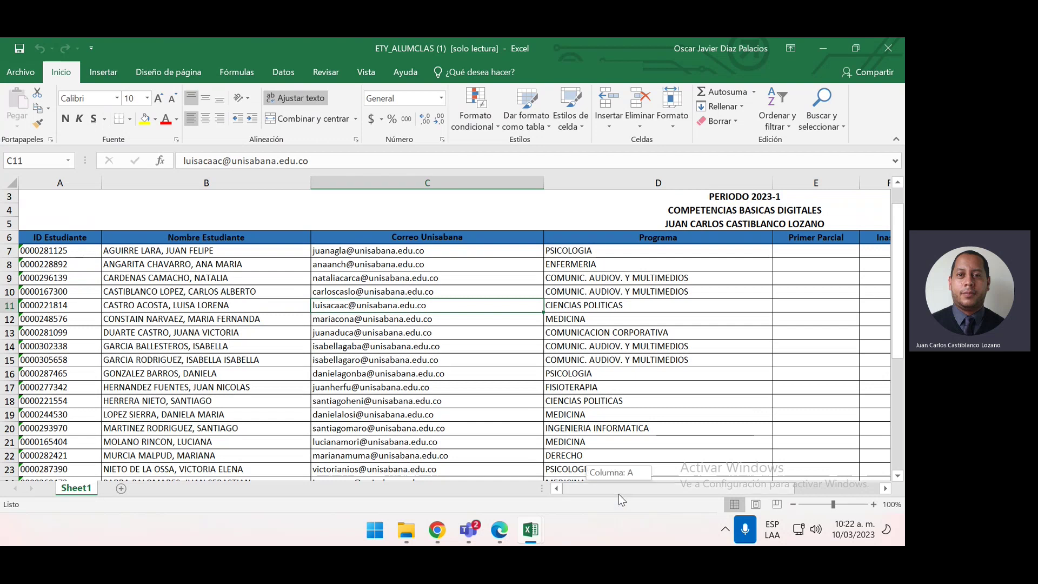
drag(619, 494, 593, 491)
scroll(344, 309, down, 1)
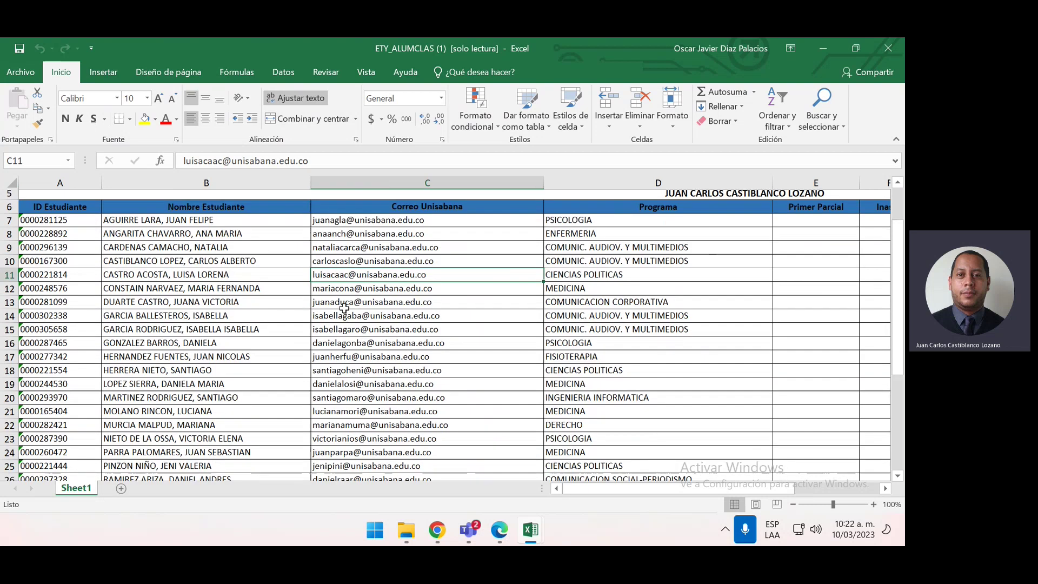
scroll(344, 309, up, 1)
scroll(344, 308, up, 1)
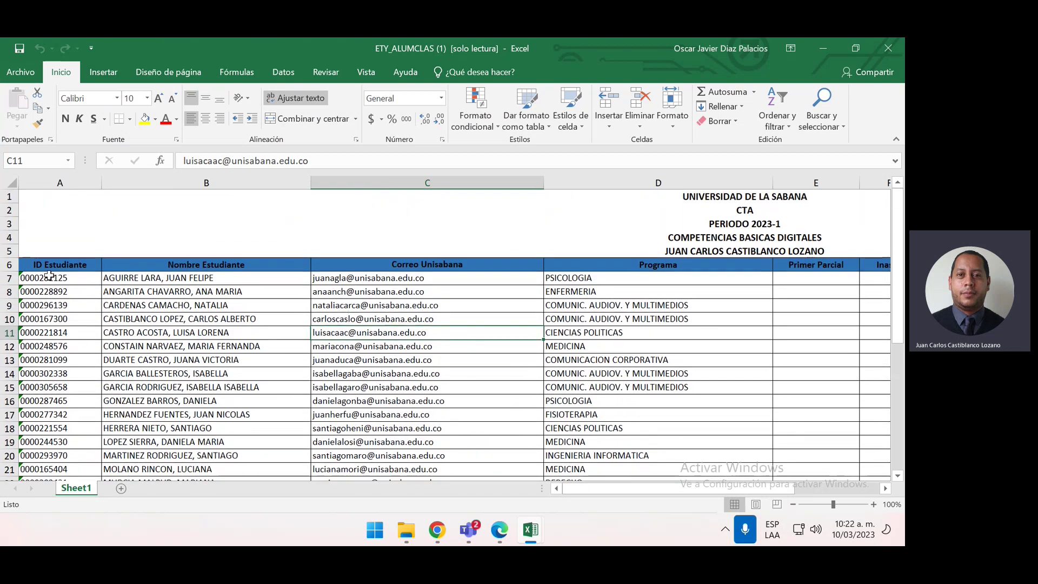
Select the student list A6:N37 and start a table with its first row as headers
drag(45, 260, 705, 441)
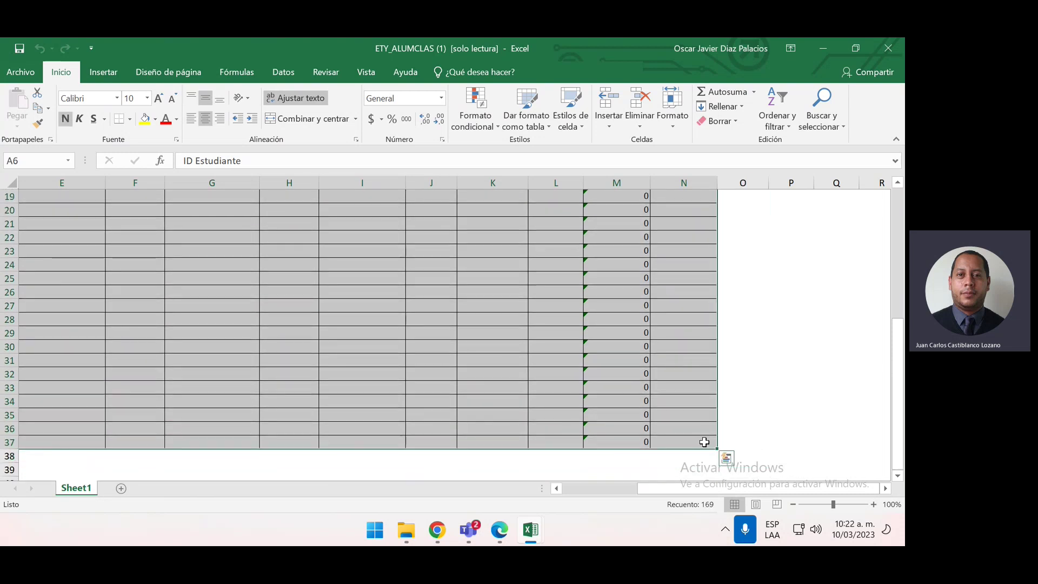
drag(697, 488, 622, 488)
scroll(597, 372, up, 6)
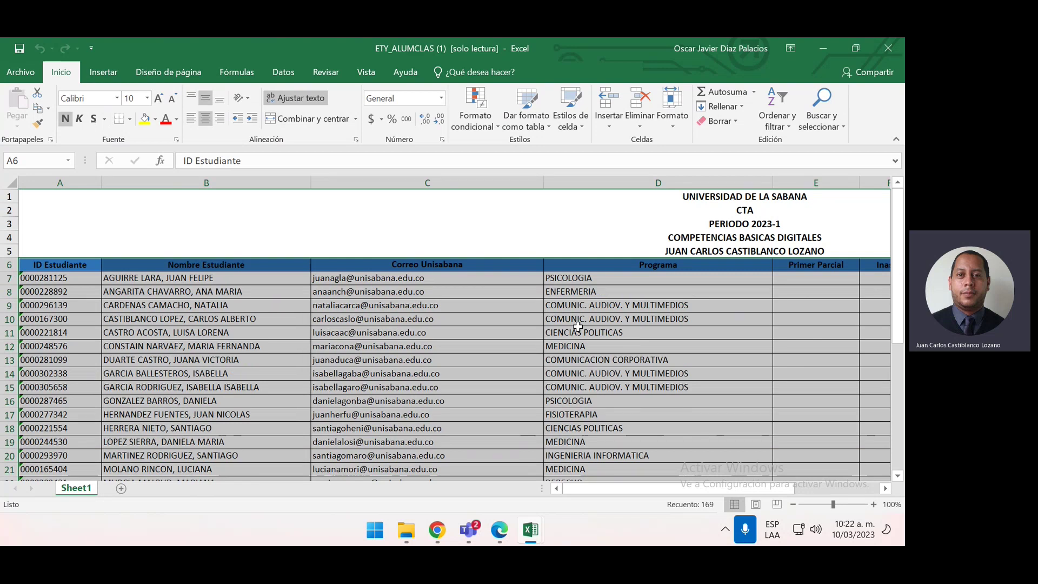
key(ctrl+t)
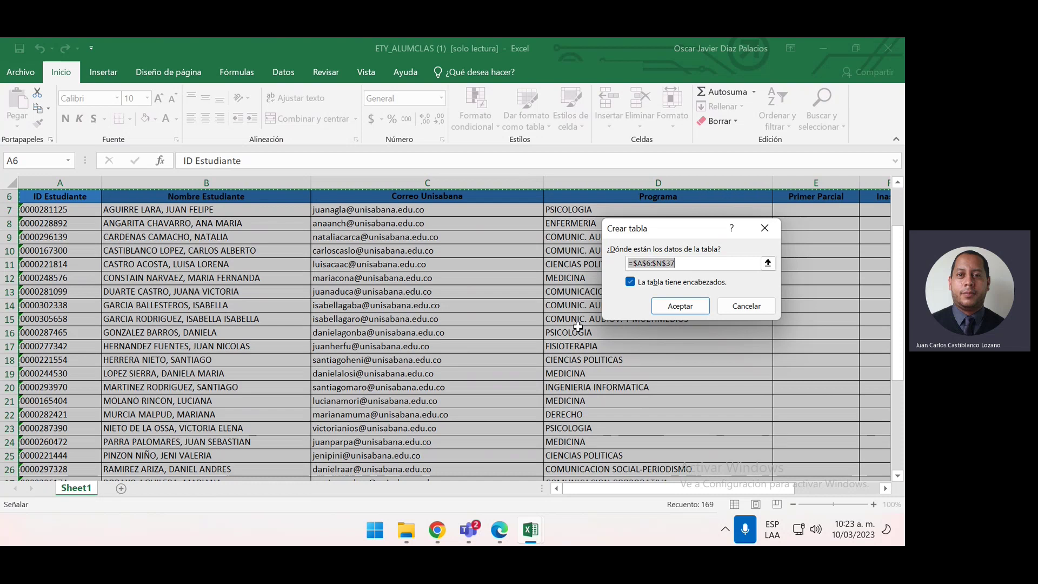
Confirm the table with headers for A6:N37, then select cell D8 to deselect it
key(Return)
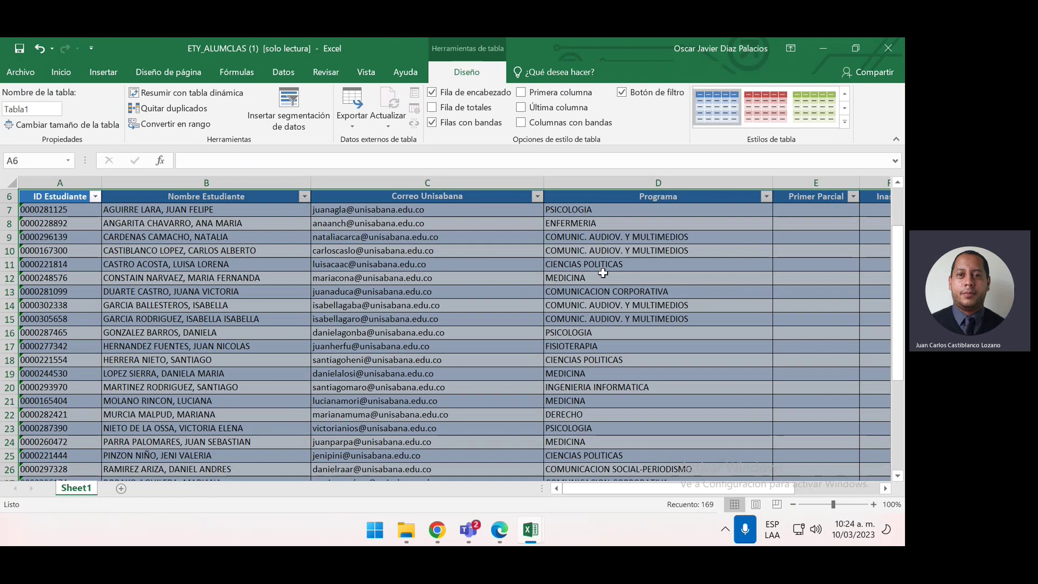
scroll(612, 288, up, 2)
click(601, 290)
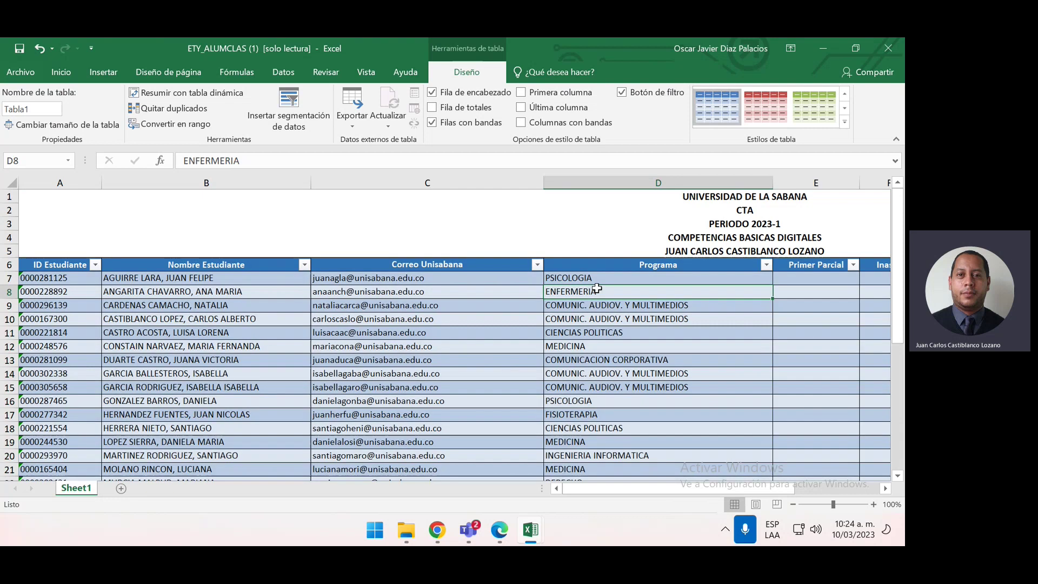
Check in the Name Manager that Tabla1 refers to Sheet1!$A$7:$N$37, then close it
click(230, 70)
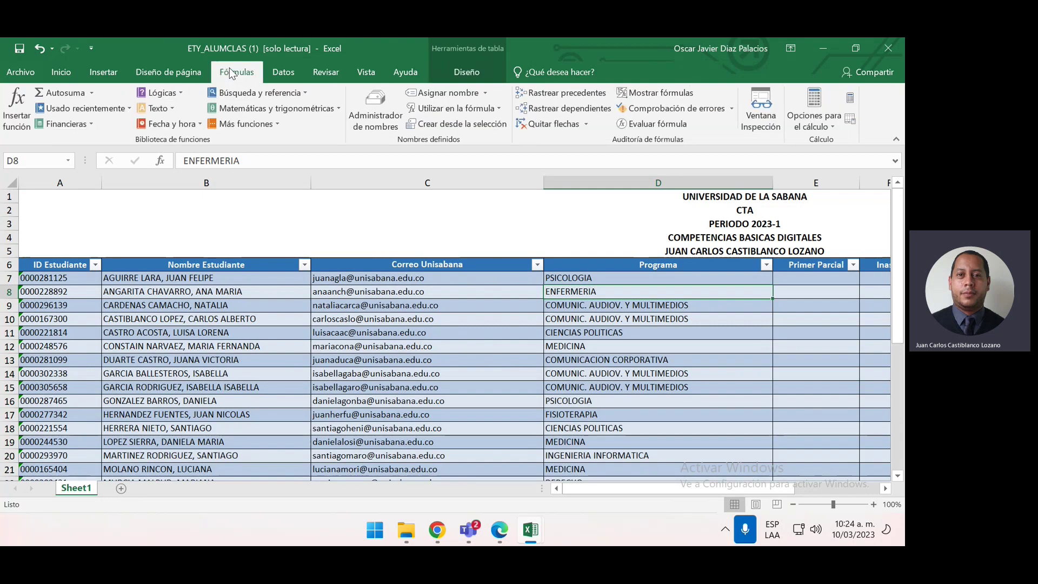
click(356, 114)
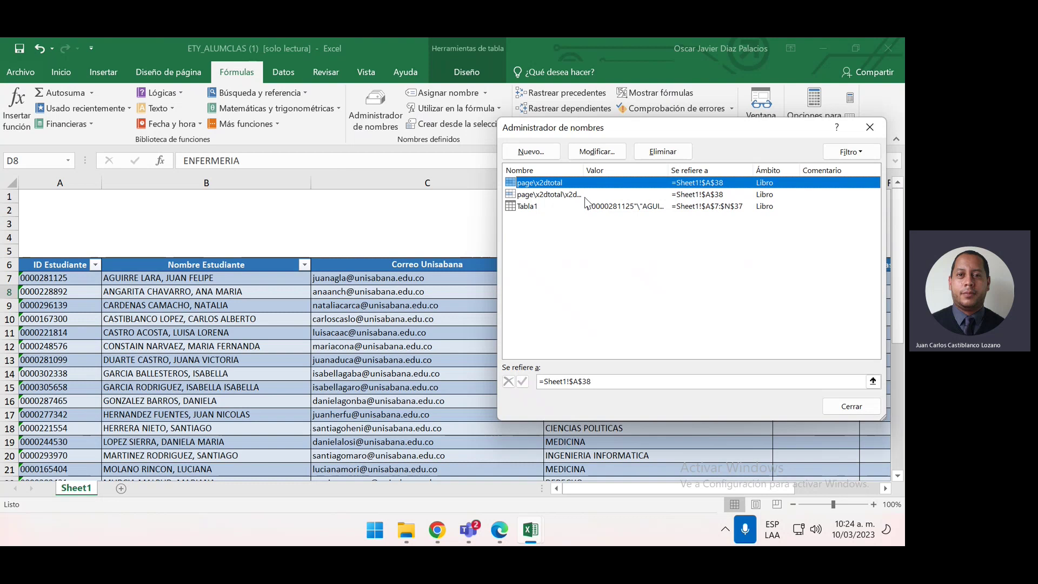
click(567, 206)
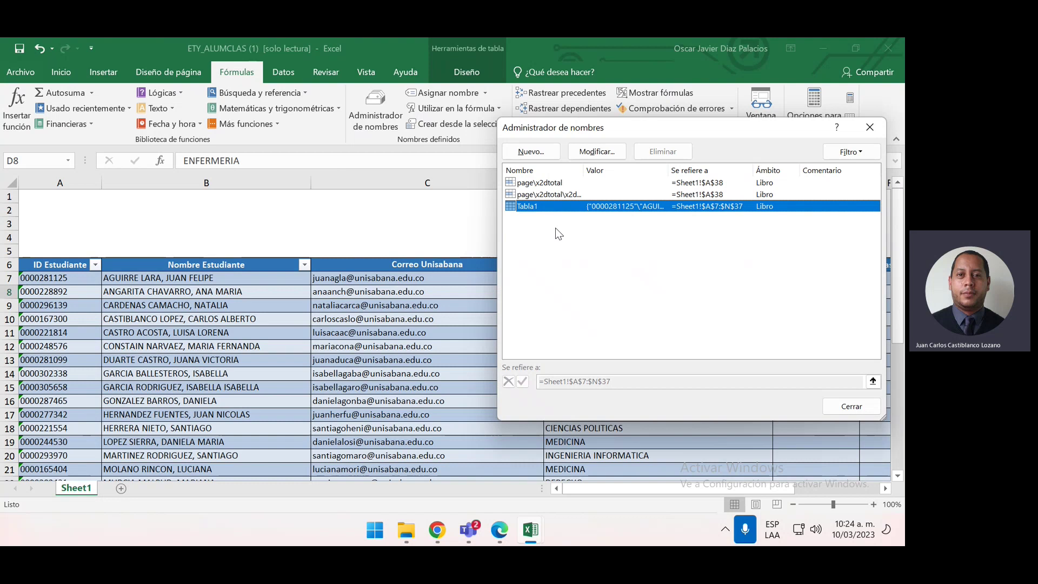
click(868, 128)
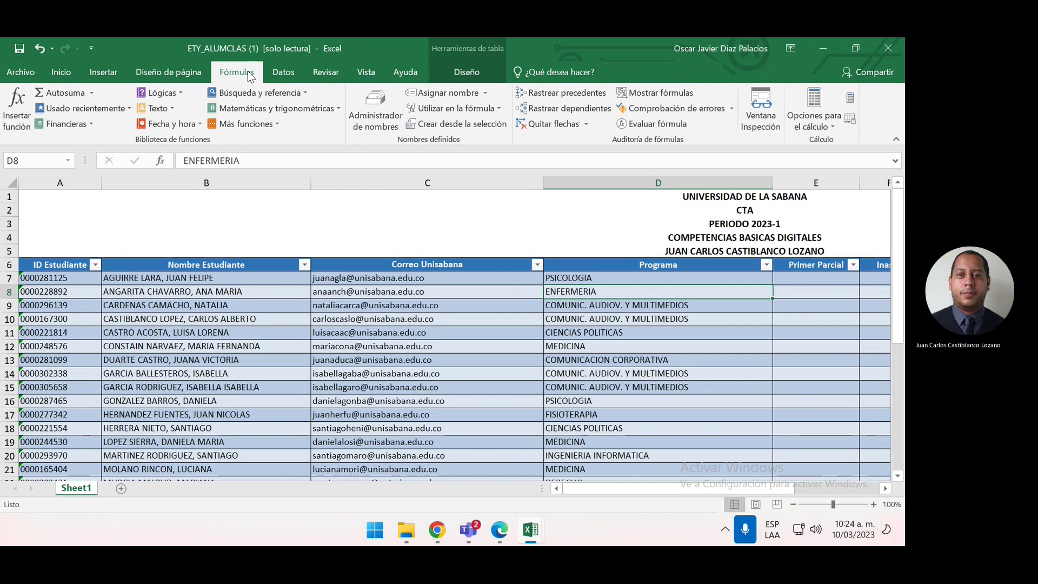
click(374, 114)
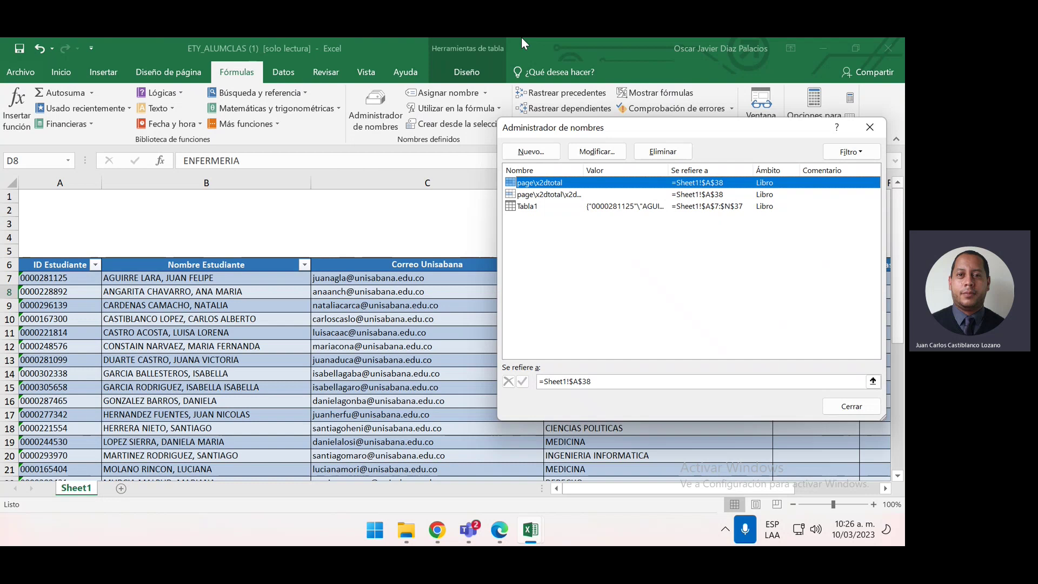
click(870, 127)
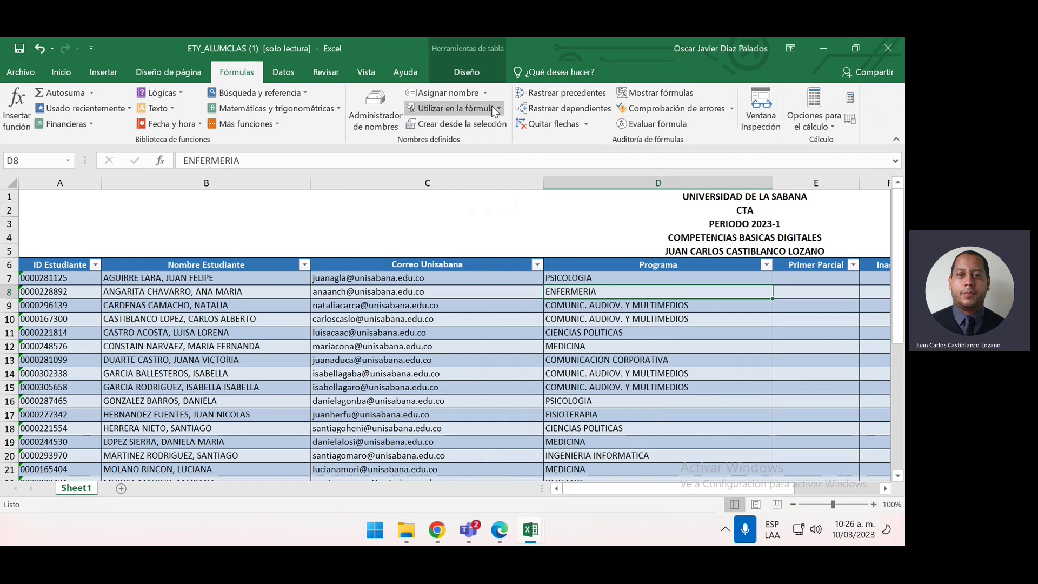
Replace the table name Tabla1 with Ejemplo in the Table Design name box
click(482, 73)
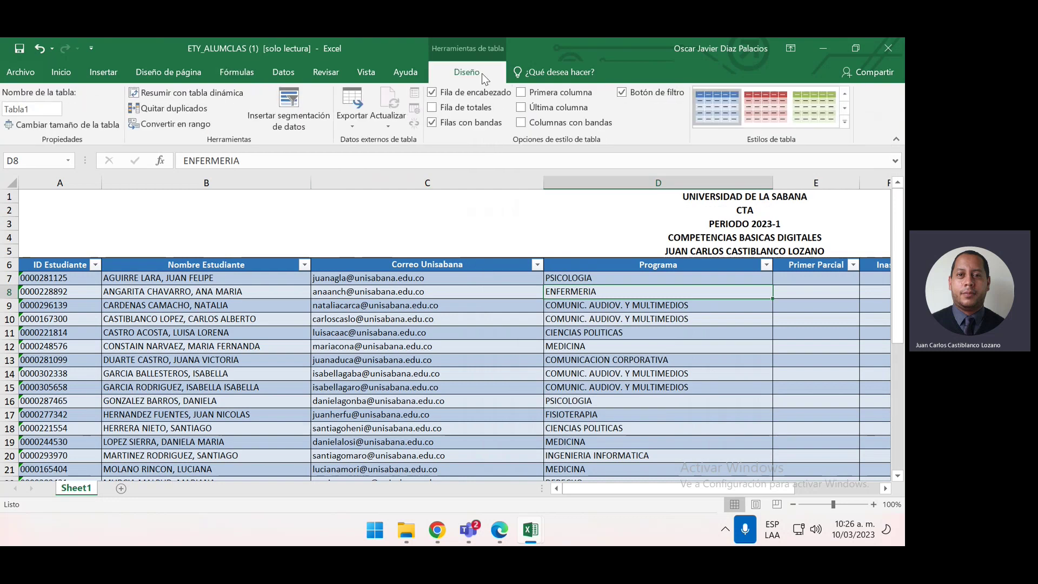
click(47, 105)
key(BackSpace)
text(Ejemplo)
Inspect the title cells PERIODO 2023-1, COMPETENCIAS BASICAS DIGITALES, UNIVERSIDAD DE LA SABANA and CTA
click(461, 227)
click(444, 239)
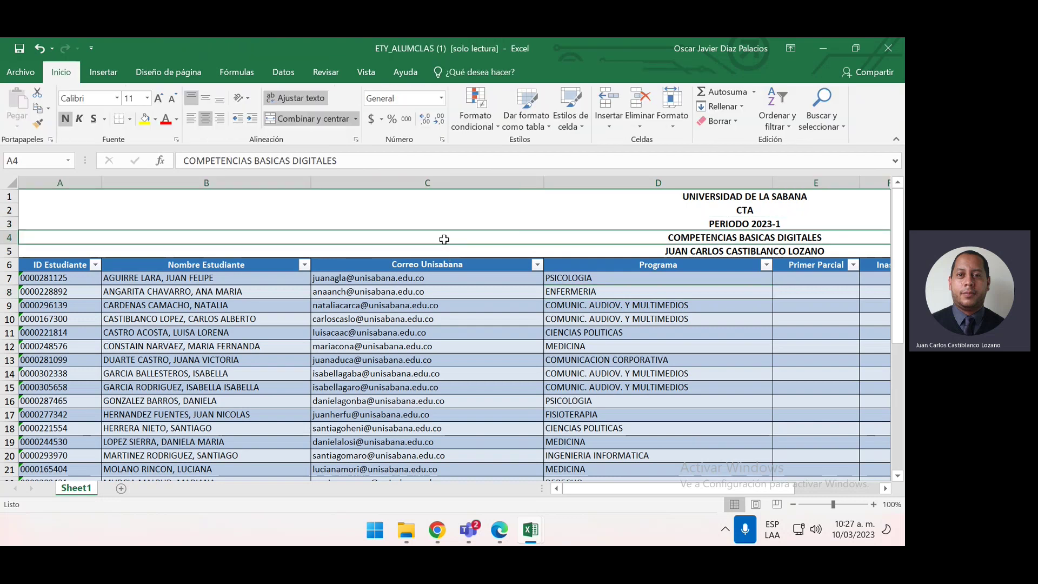
click(438, 195)
click(438, 216)
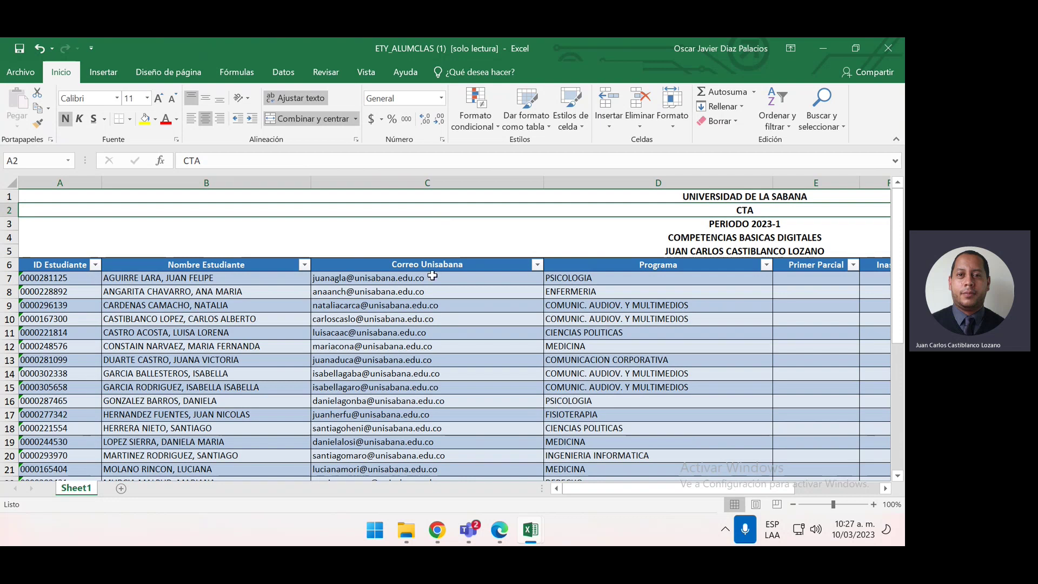
Confirm on the Diseño tab that the table is named Ejemplo, then go to Fórmulas
click(423, 299)
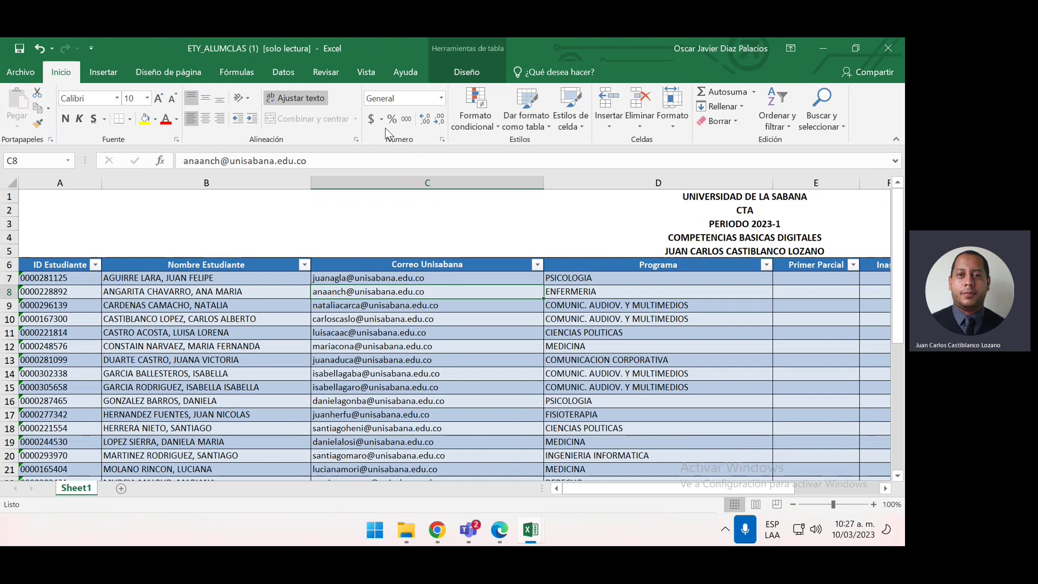
click(456, 69)
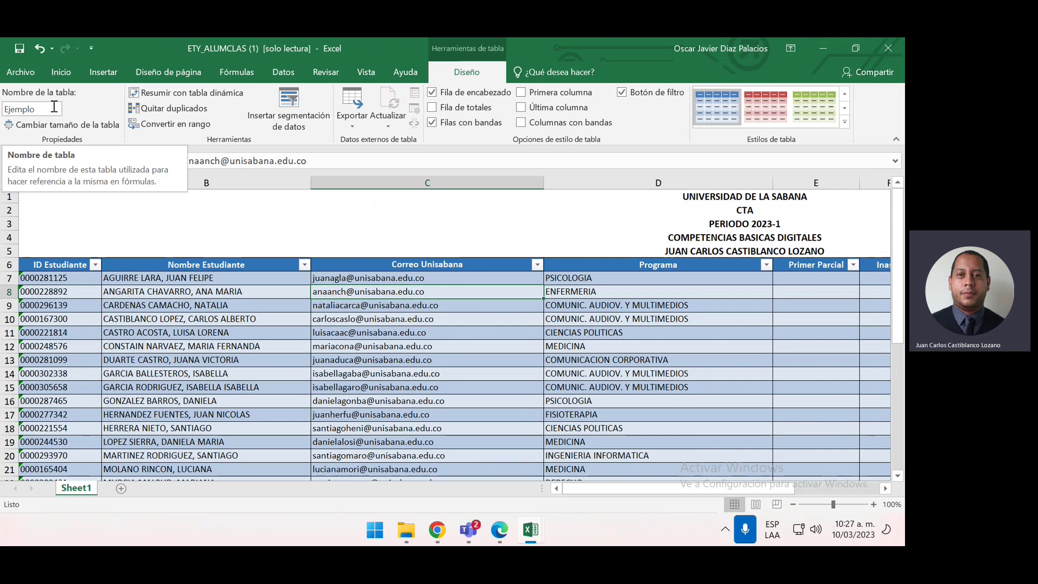
click(234, 72)
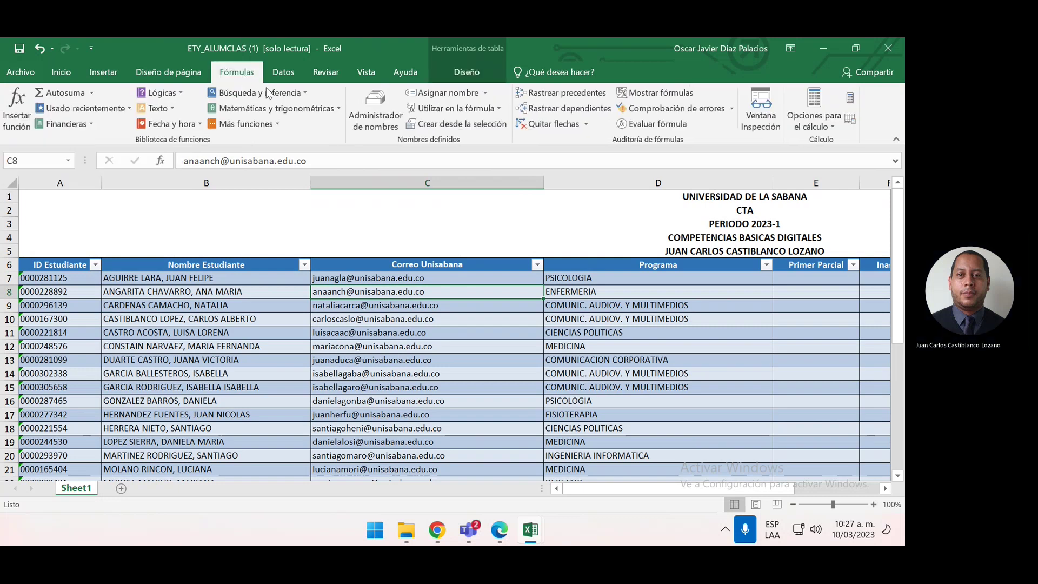
click(370, 111)
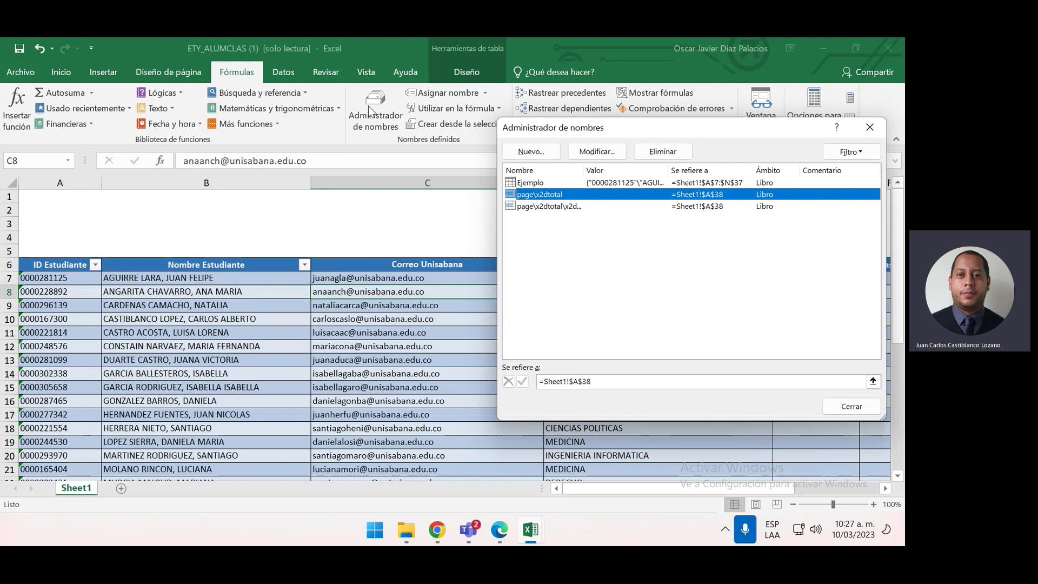
click(574, 183)
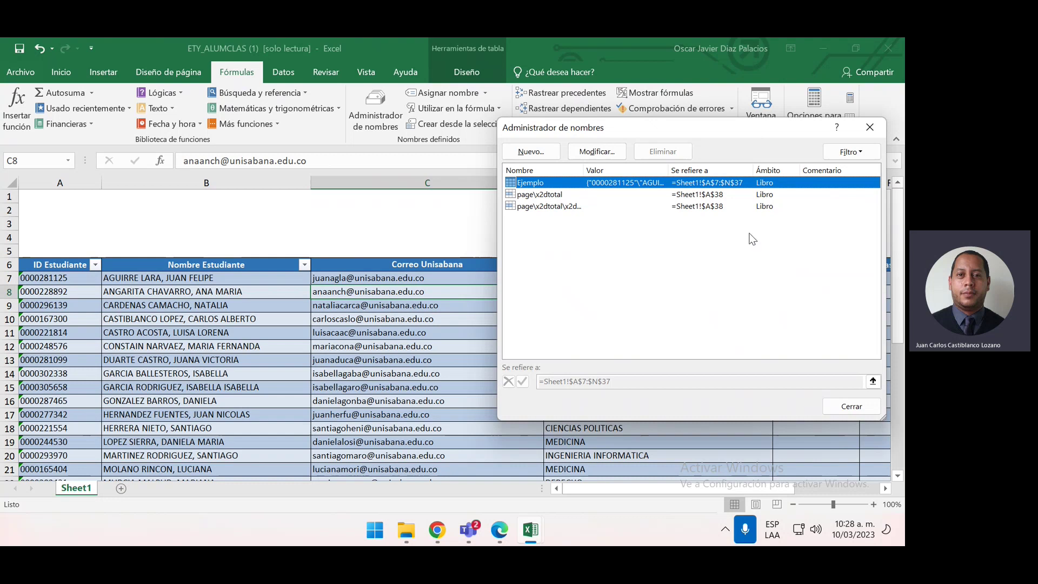
click(870, 128)
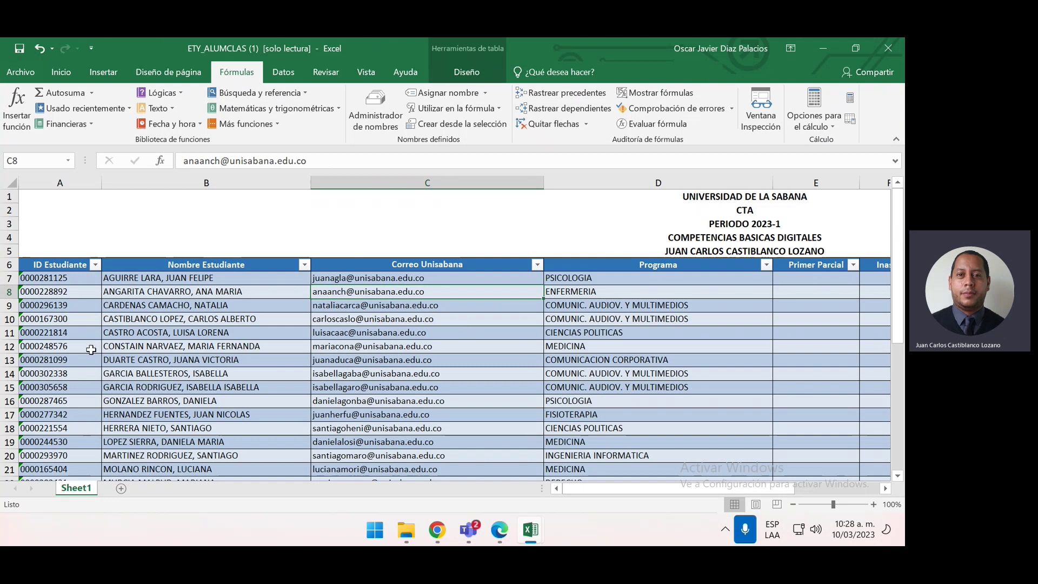
mouse_move(406, 530)
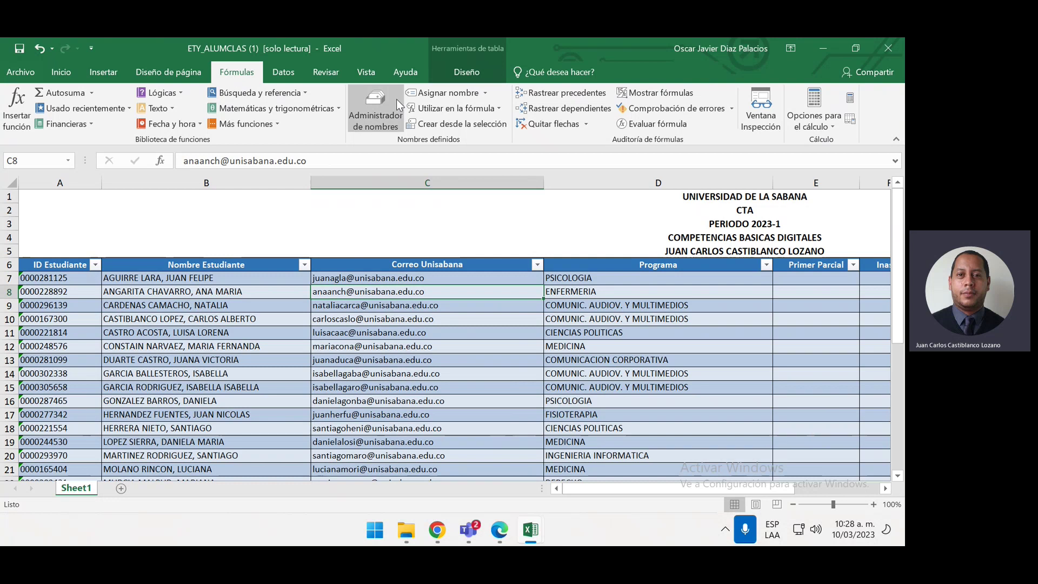
click(382, 101)
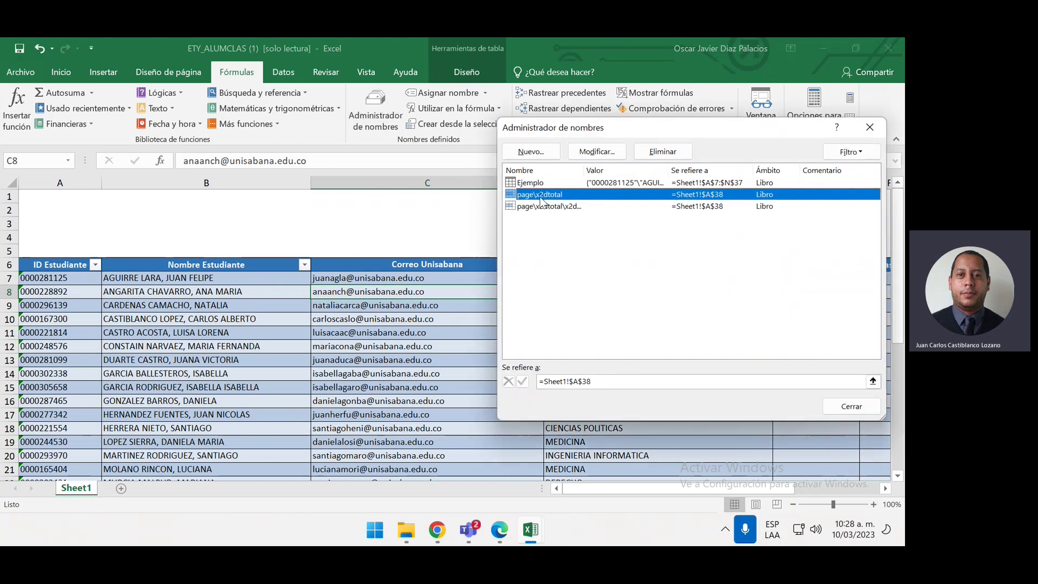
click(545, 183)
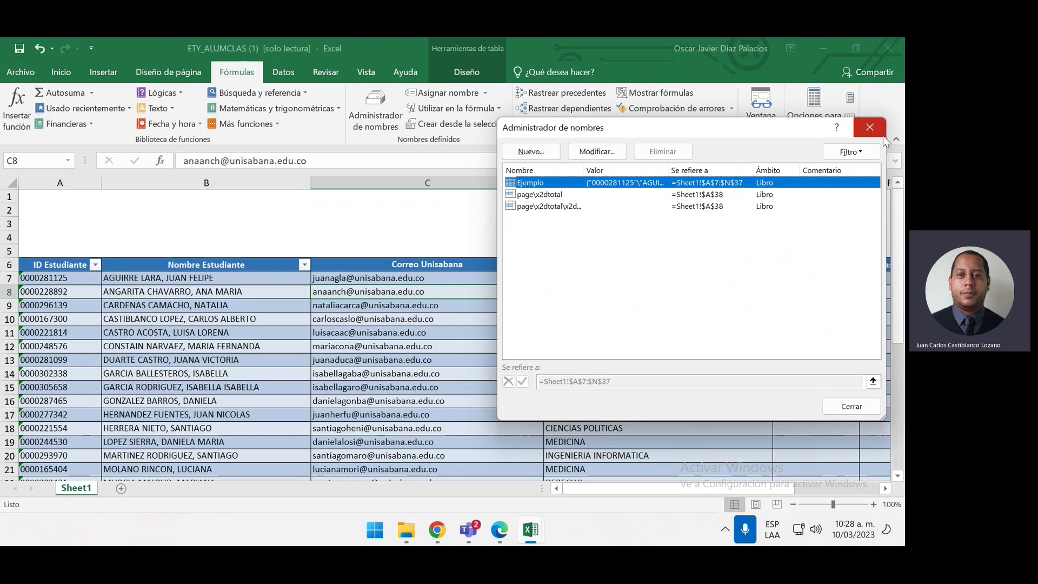
click(869, 128)
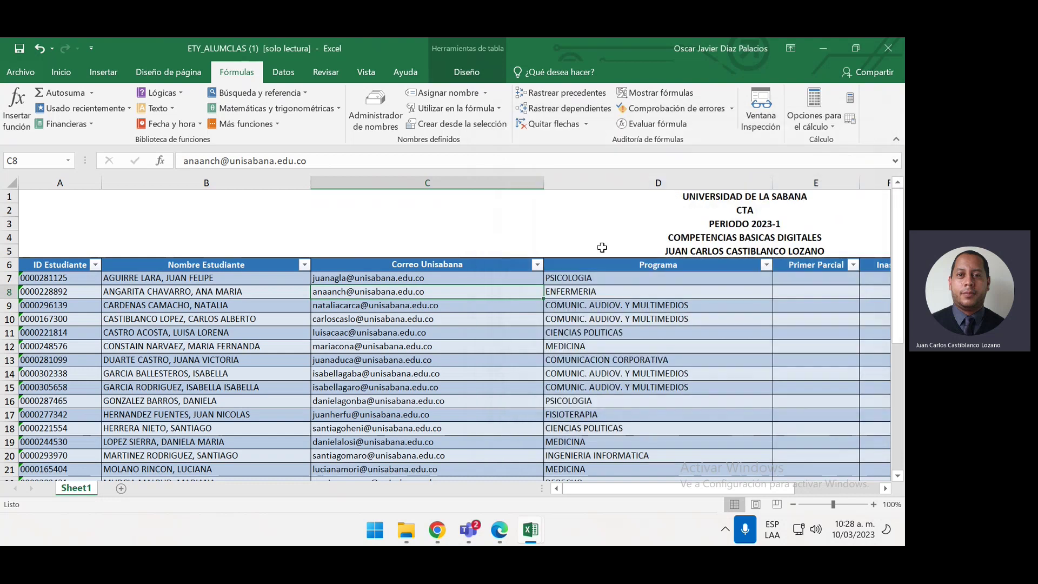
click(575, 291)
scroll(568, 344, down, 2)
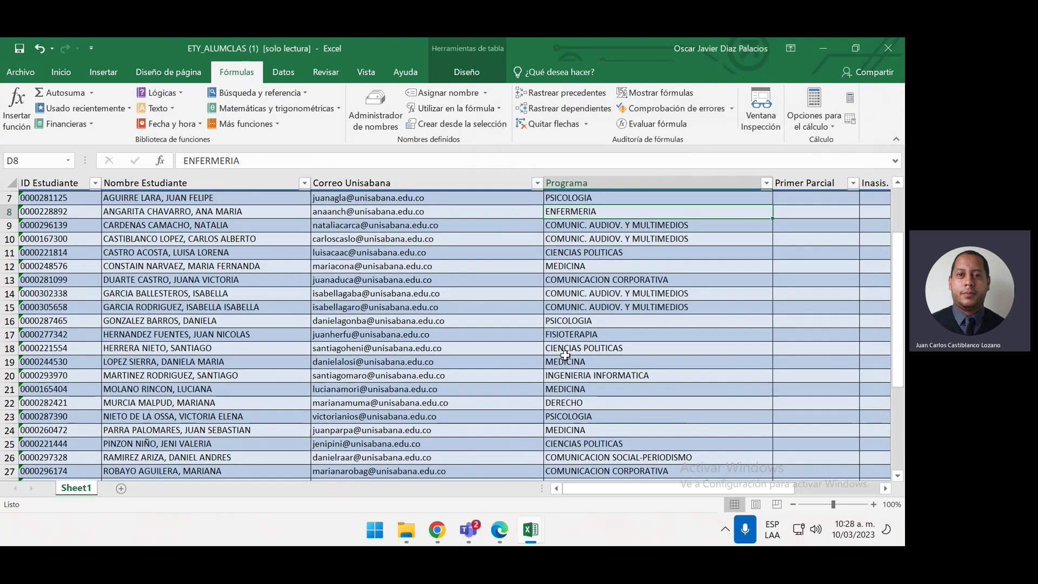
scroll(565, 355, up, 2)
scroll(421, 426, down, 1)
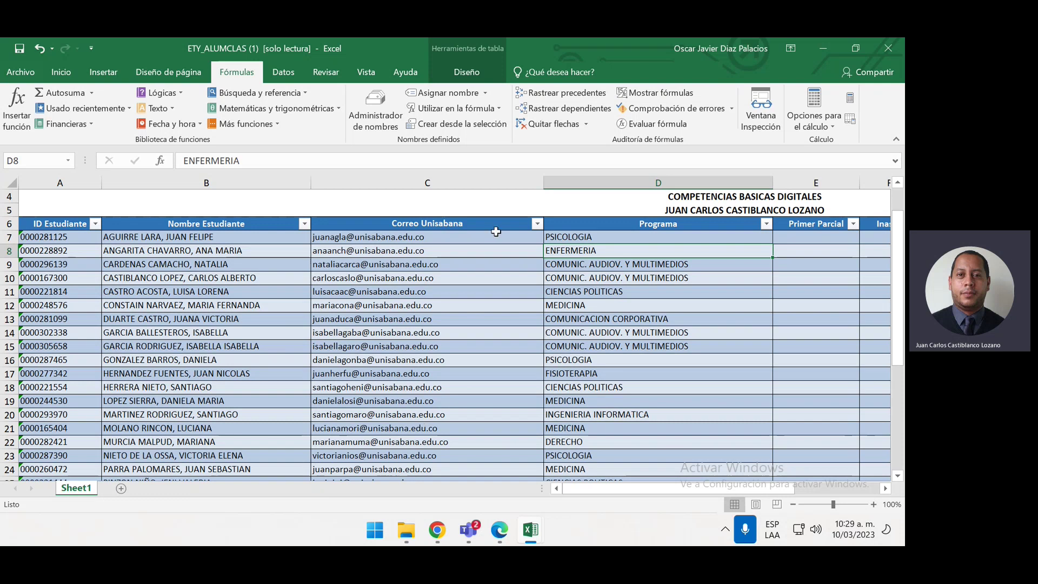
drag(625, 486, 735, 481)
Delete columns E through N, Primer Parcial to Nota Final, so the table ends at Programa
scroll(727, 346, up, 1)
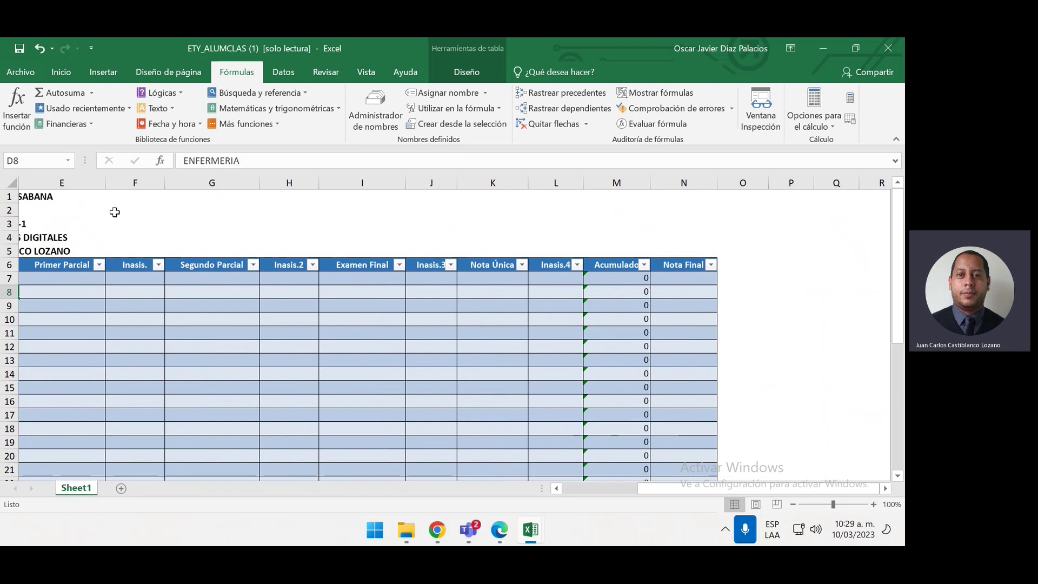
click(79, 185)
drag(78, 184, 686, 182)
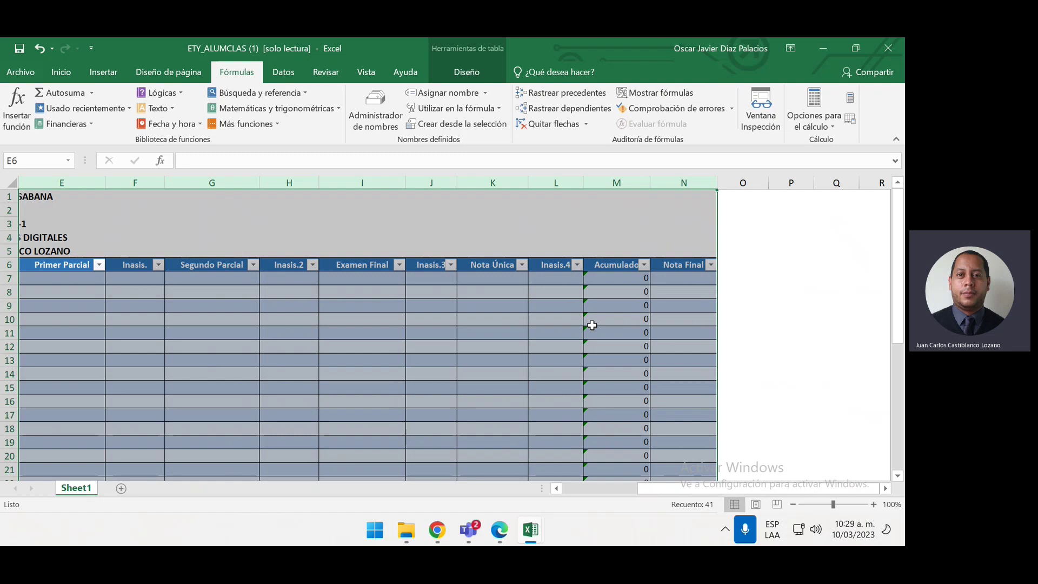
key(ctrl+minus)
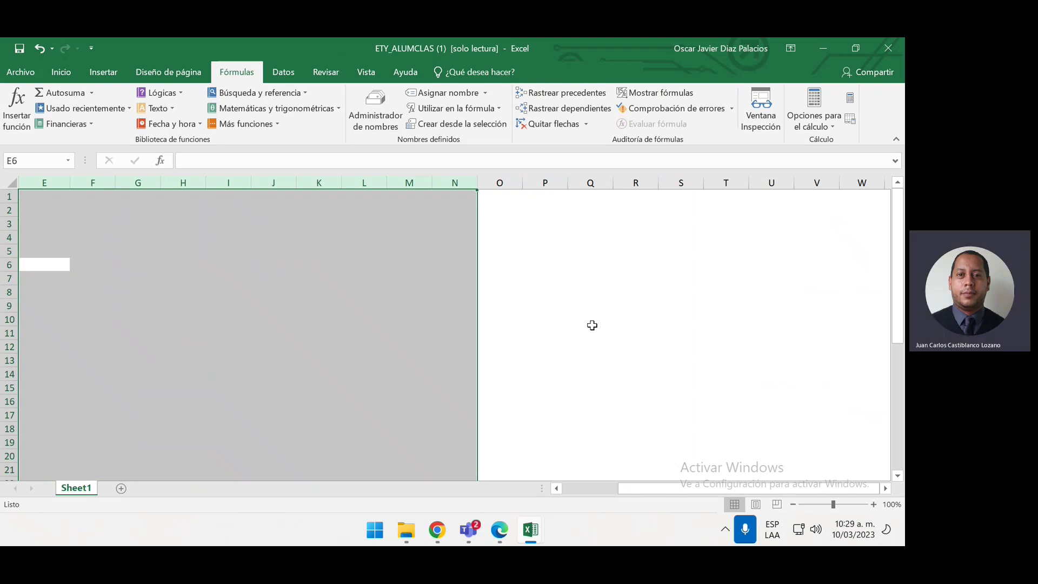
drag(685, 491, 625, 469)
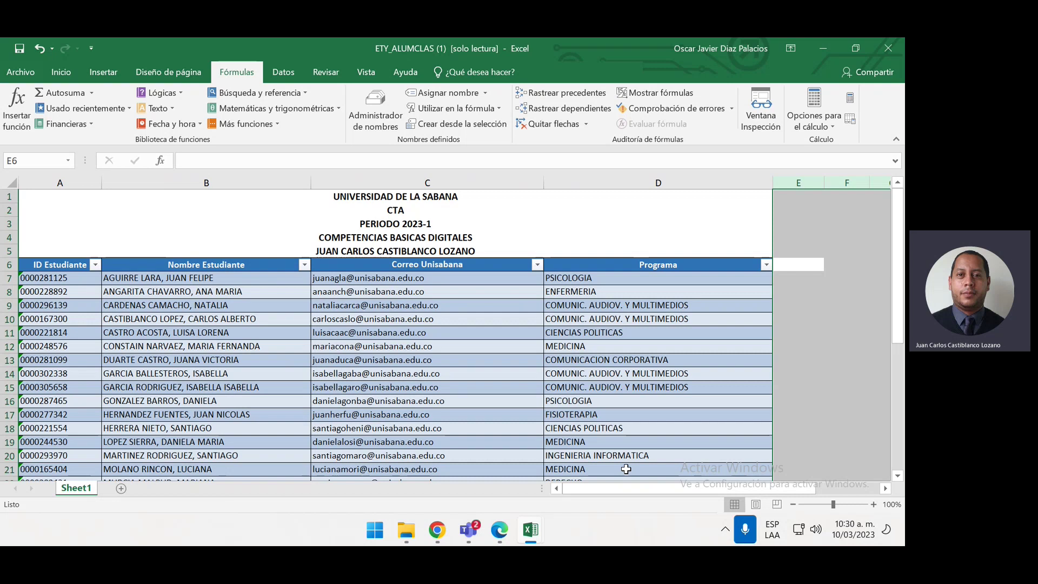
click(820, 373)
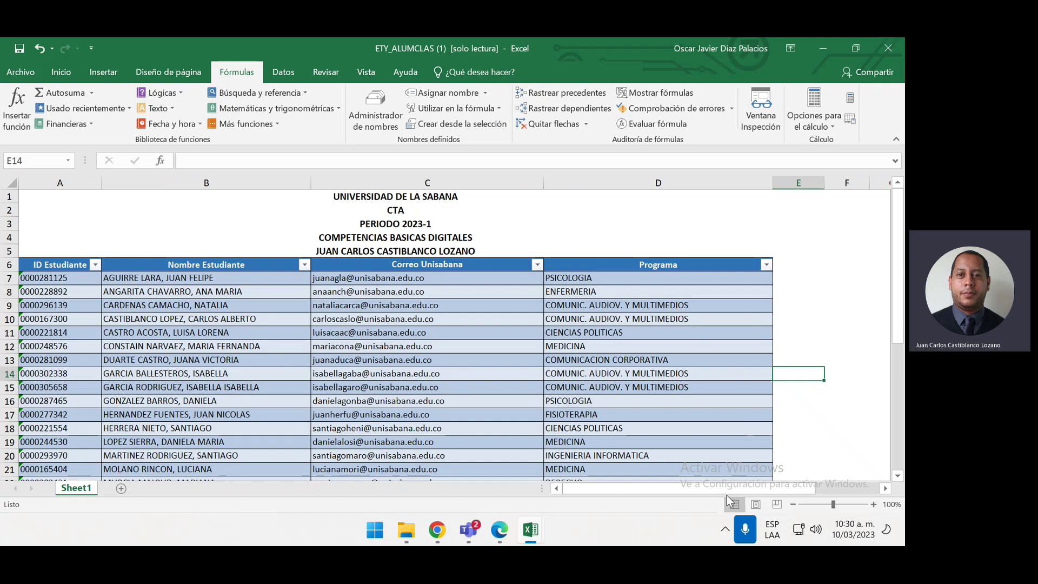
click(254, 295)
drag(254, 298, 256, 298)
click(384, 280)
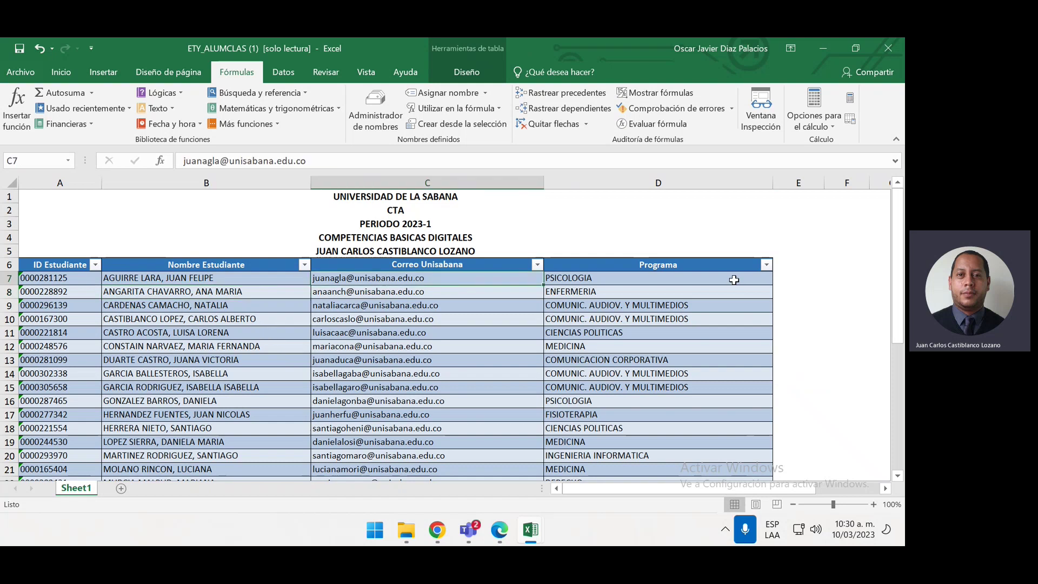
click(282, 318)
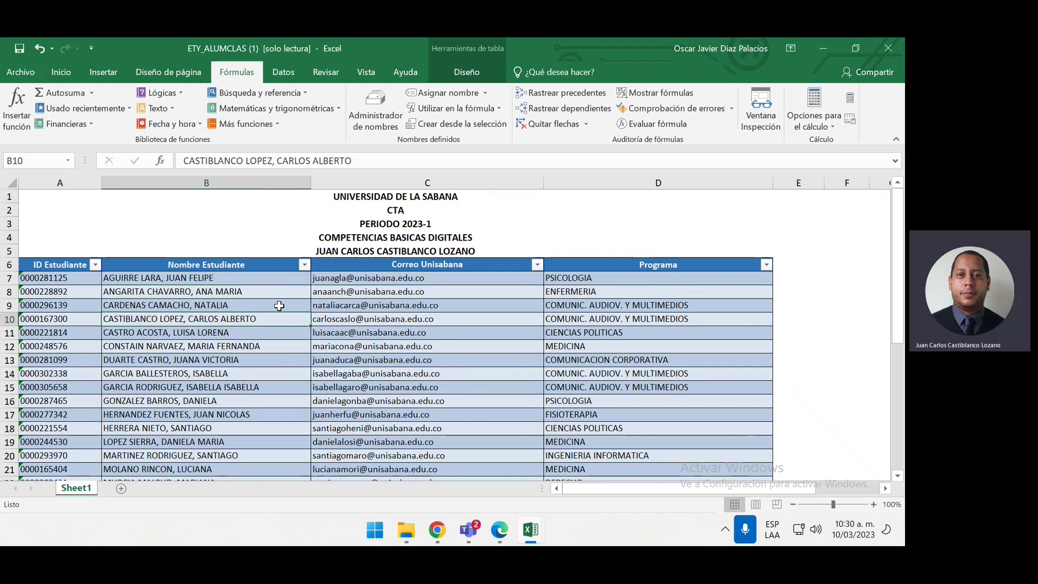
click(266, 276)
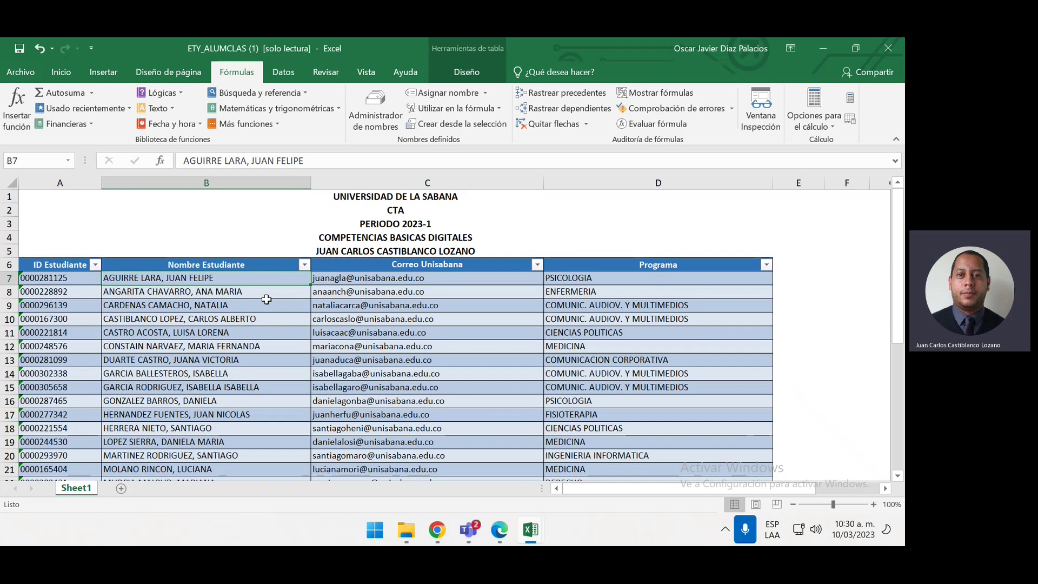
Select the student names B7:B37 down the Nombre Estudiante column and scroll back up
key(ctrl+shift+Down)
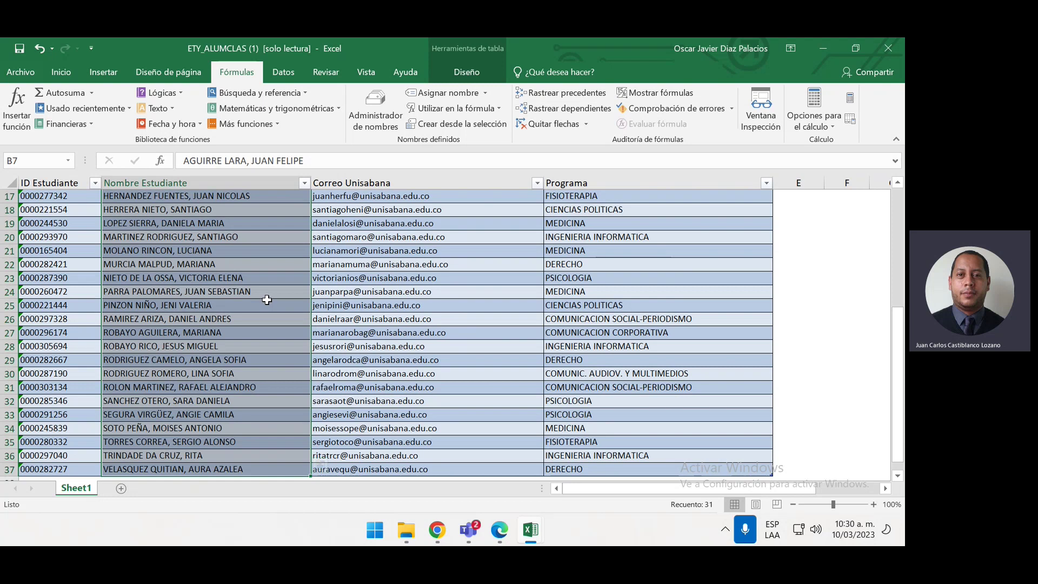
scroll(411, 310, up, 1)
scroll(411, 310, up, 5)
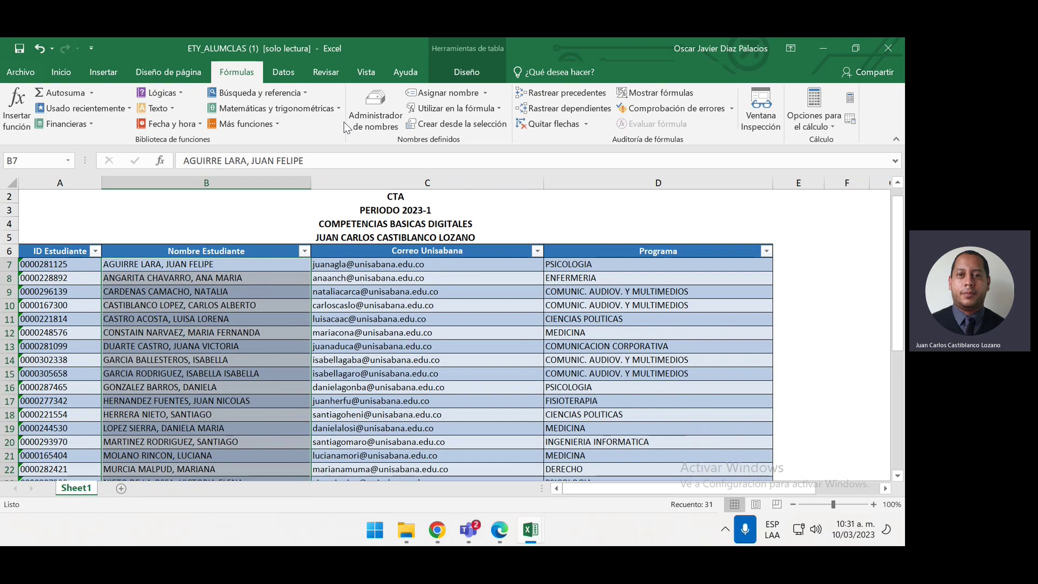
From the Datos tab, dismiss the import tip and launch Texto en columnas on the names
click(283, 73)
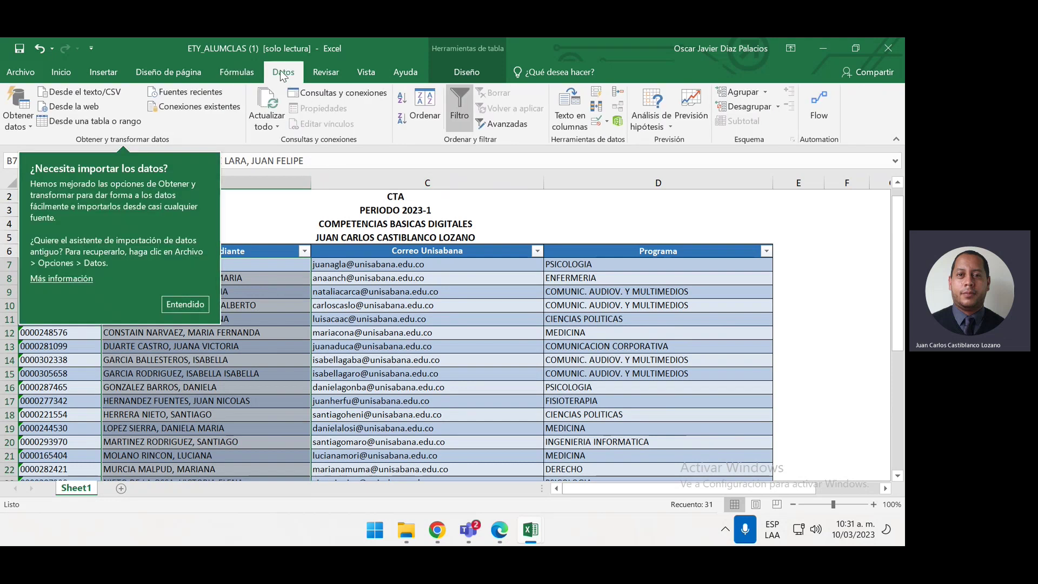
click(183, 299)
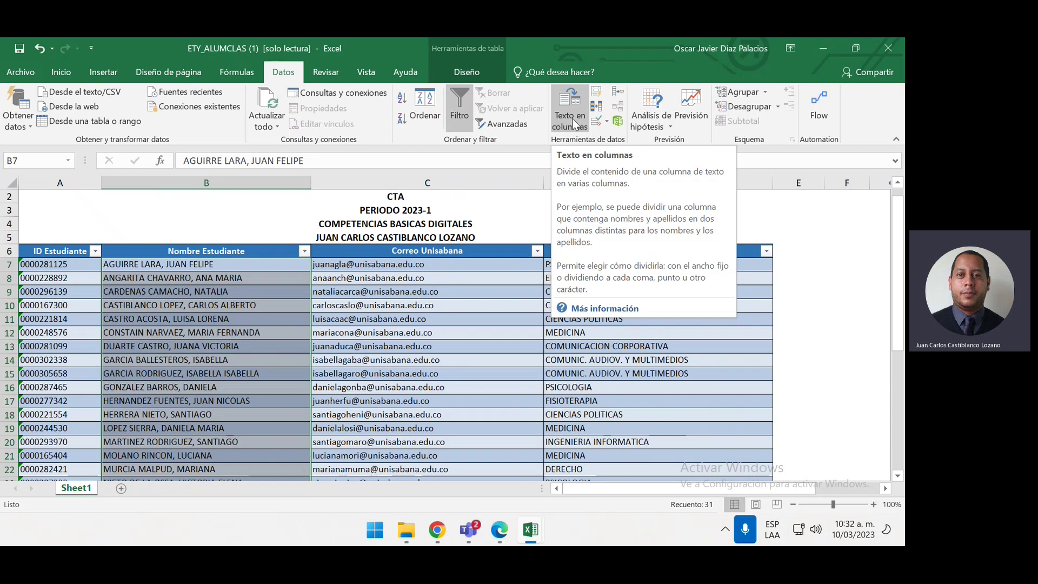
click(574, 122)
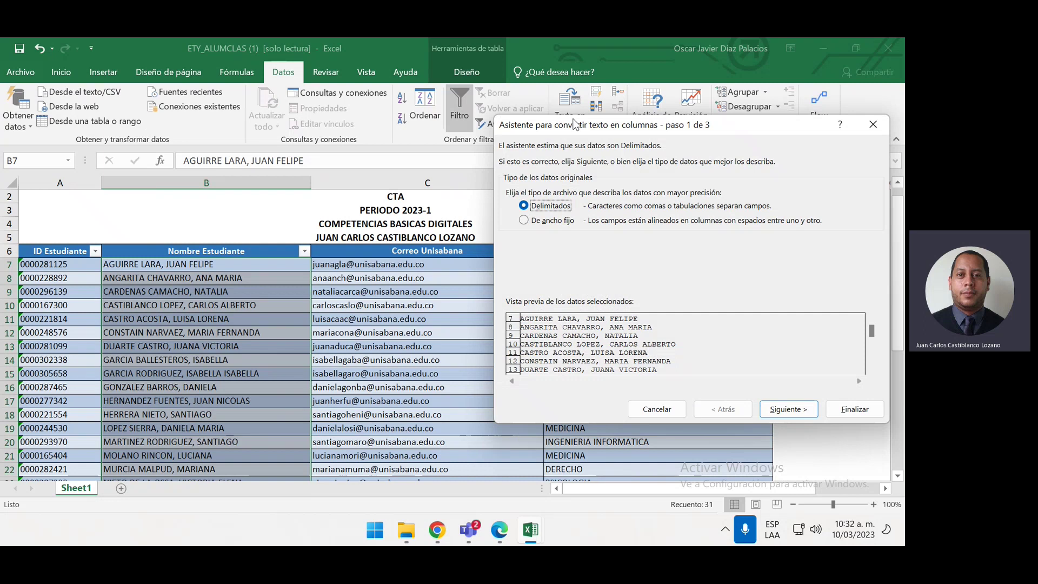
Choose Coma as the separator in the Text to Columns wizard and advance to step 3
drag(575, 123, 449, 104)
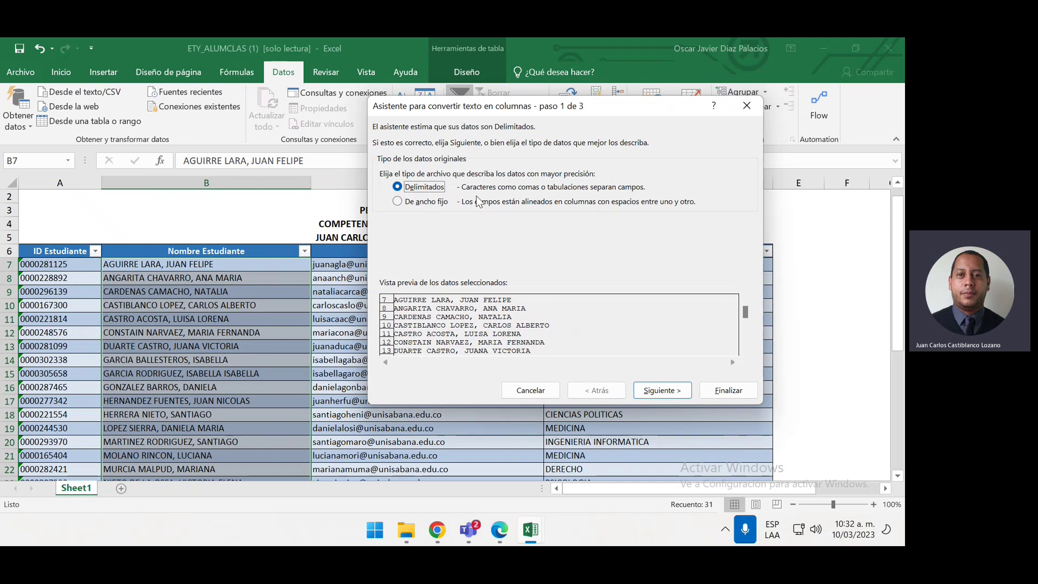
click(650, 392)
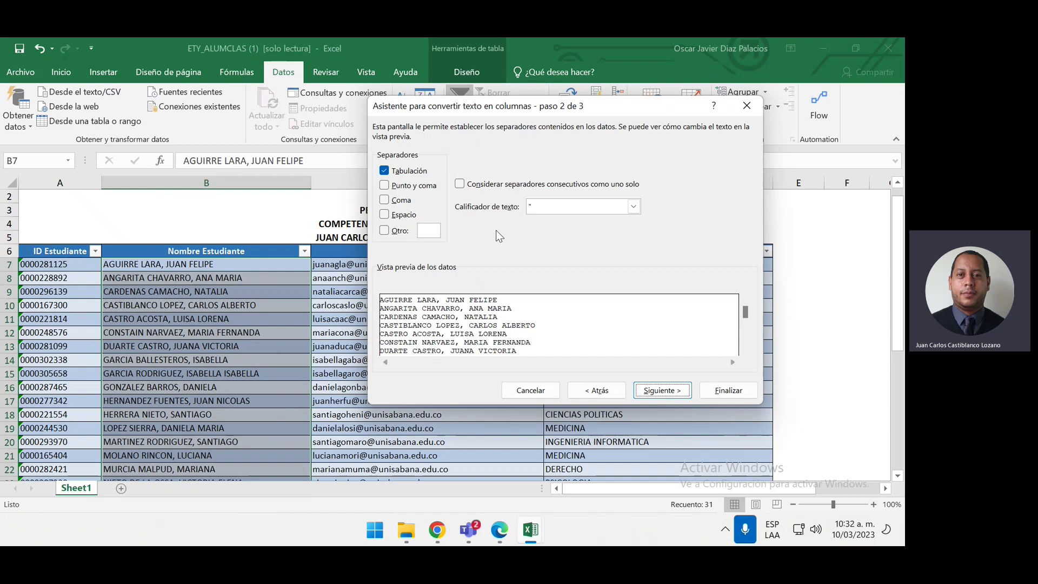
click(385, 201)
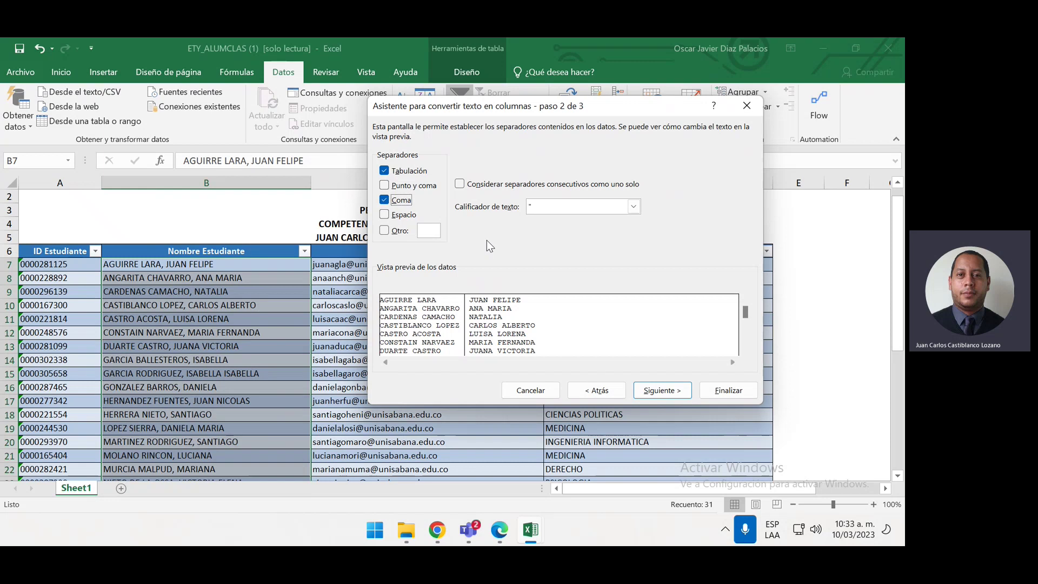
click(670, 396)
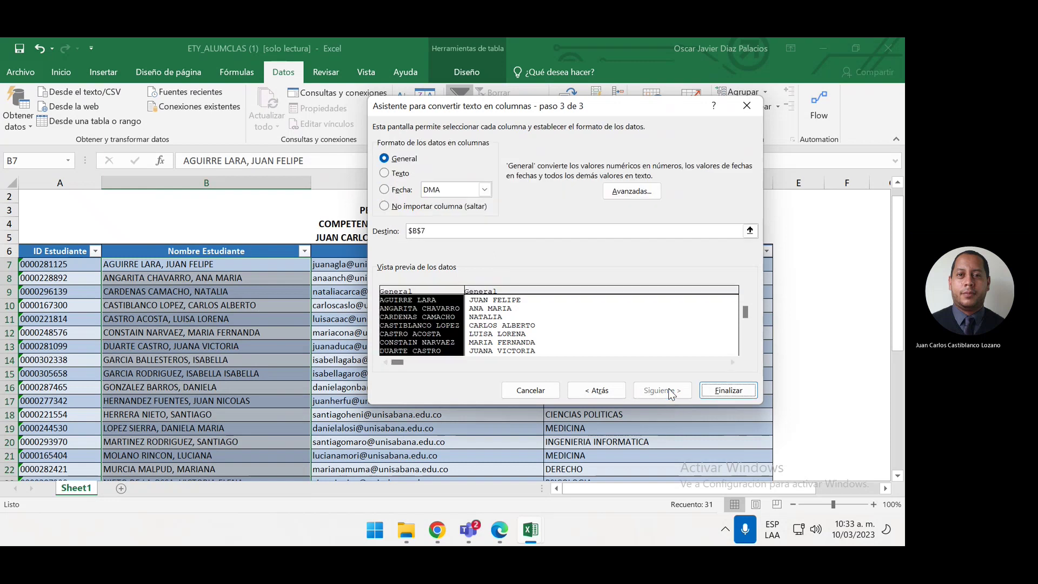
Change the split destination from B7 to E7 and finish, putting surnames in E, given names in F
click(470, 233)
click(460, 232)
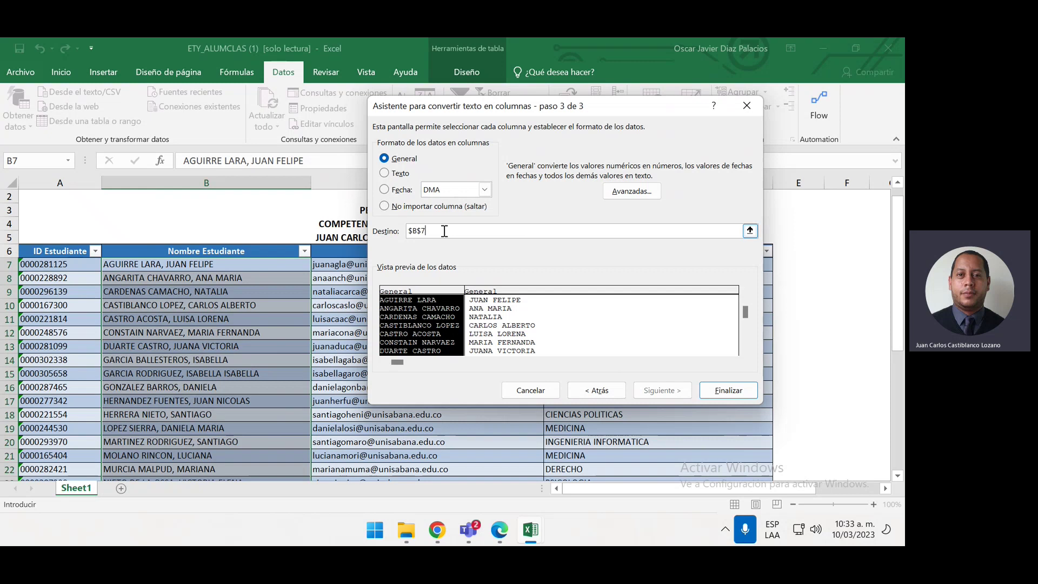
key(BackSpace)
key(BackSpace)
key(BackSpace)
key(BackSpace)
drag(493, 109, 356, 95)
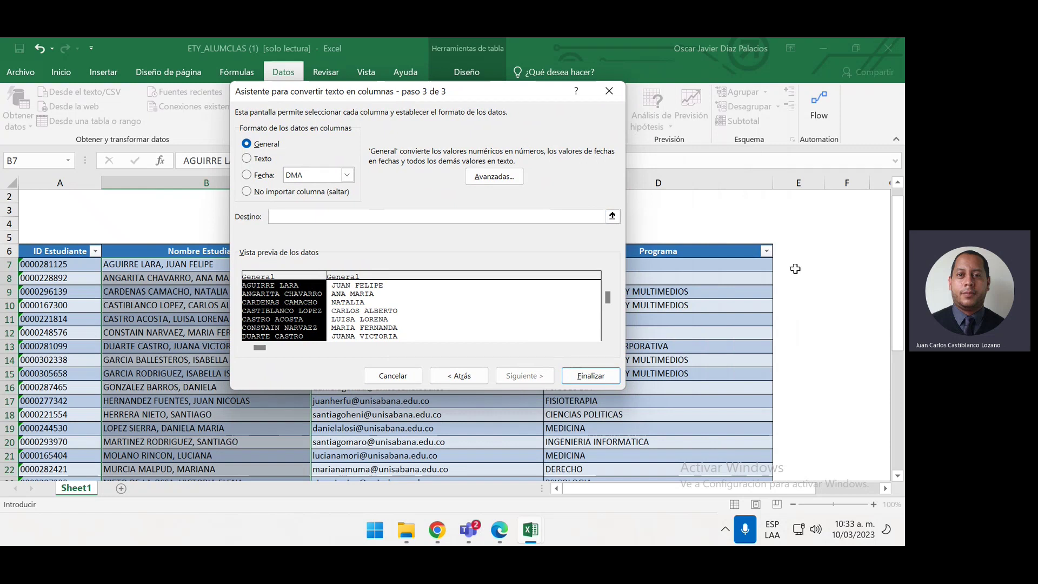
click(796, 266)
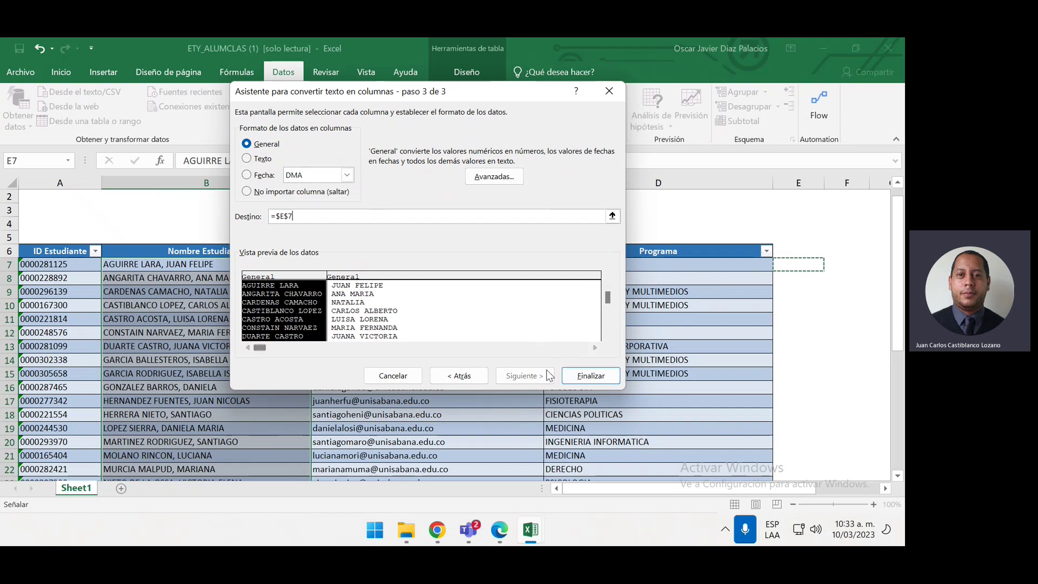
click(592, 376)
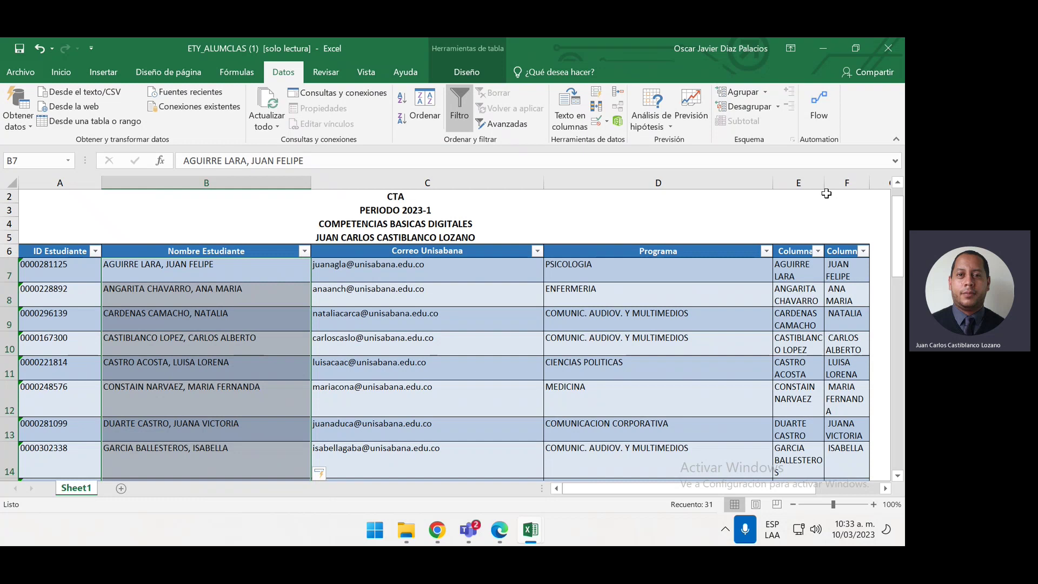
Widen column E and auto-fit column F to fit the split surnames and first names
click(825, 180)
drag(825, 181, 842, 180)
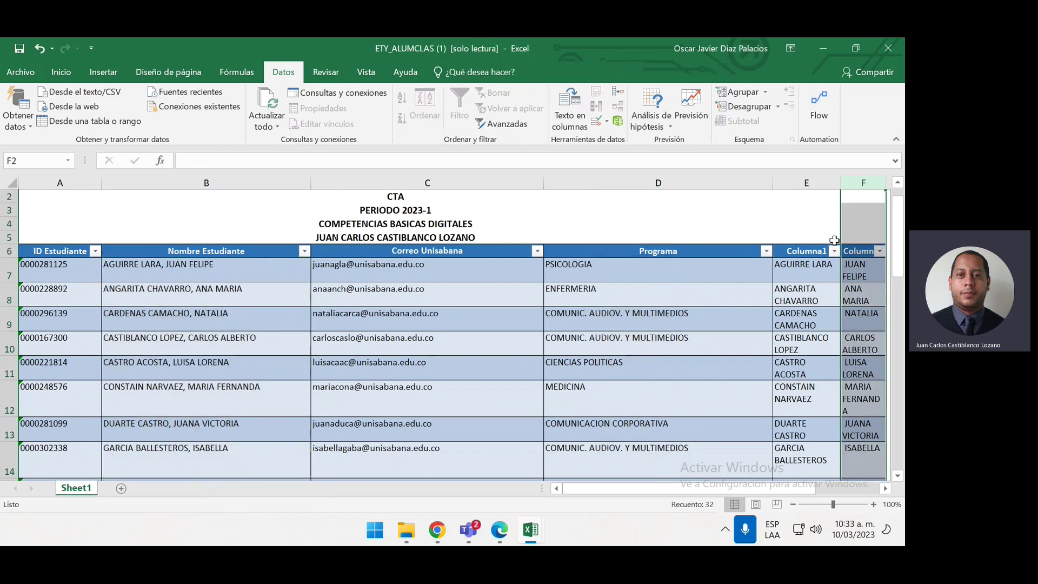
double_click(887, 181)
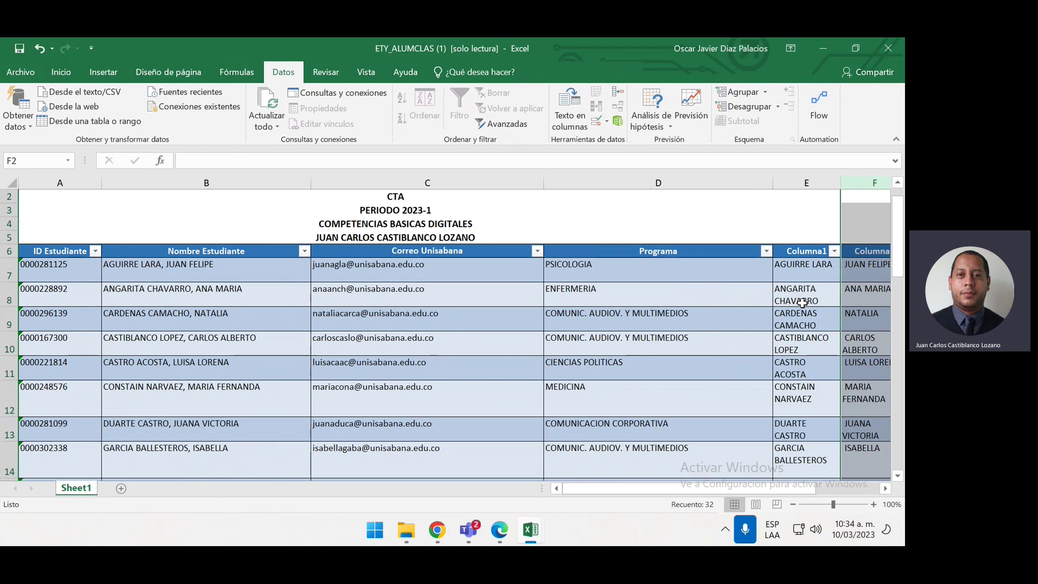
Undo the width change and the name split twice with Ctrl+Z, then select cell E7
scroll(802, 303, right, 3)
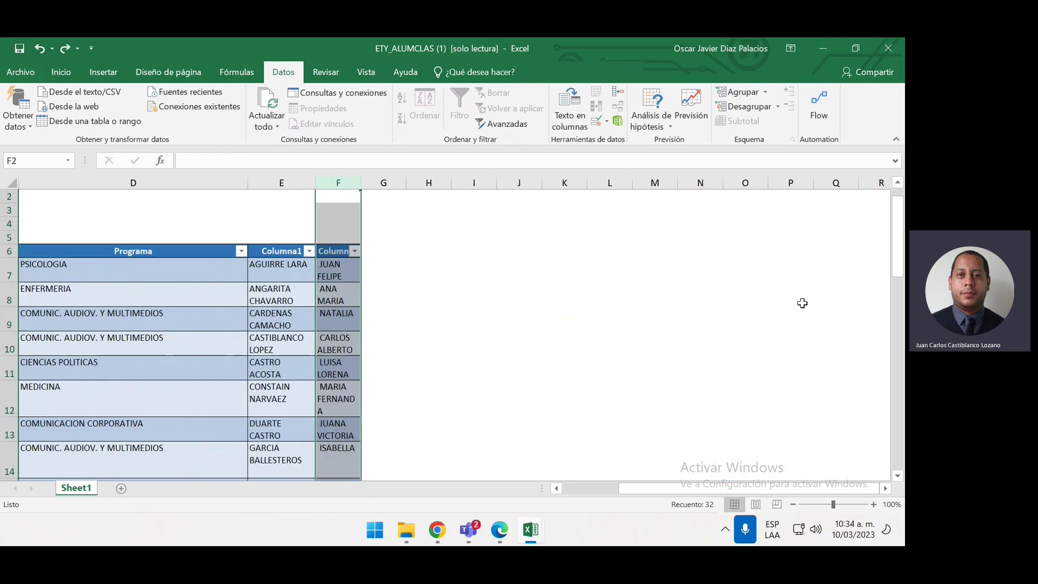
key(ctrl+z)
key(ctrl+z)
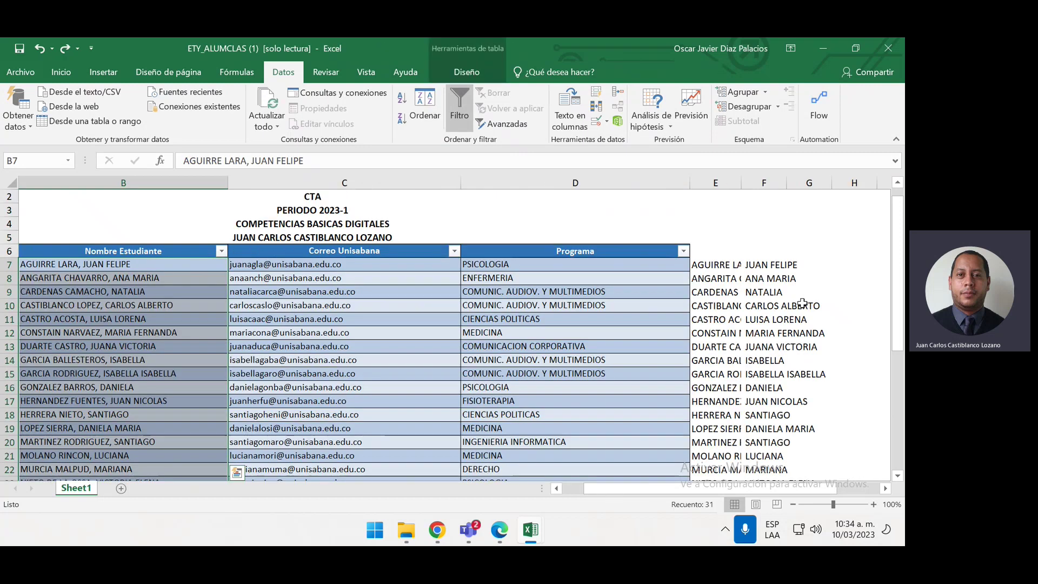
key(ctrl+z)
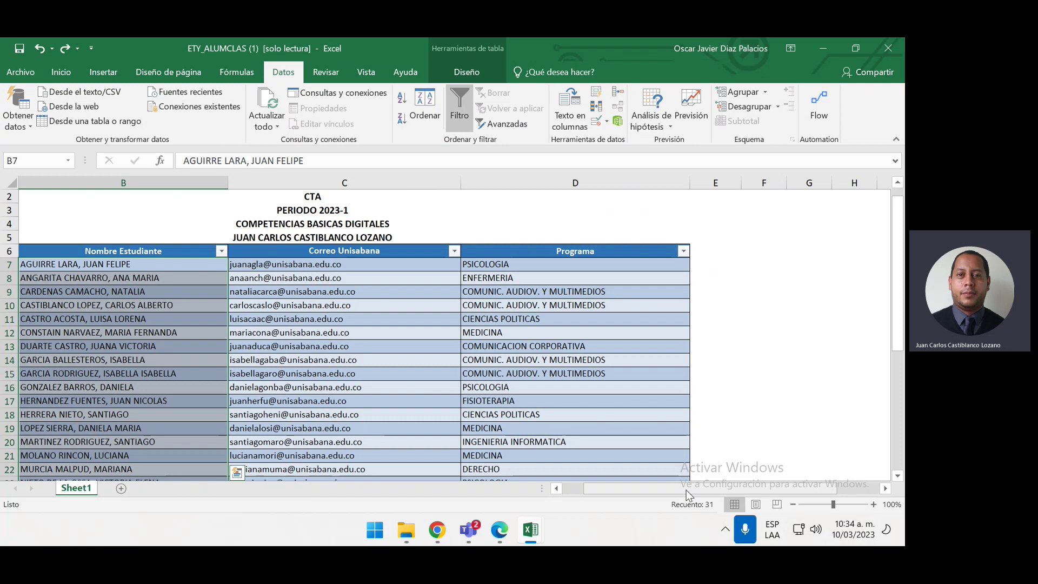
drag(686, 490, 664, 490)
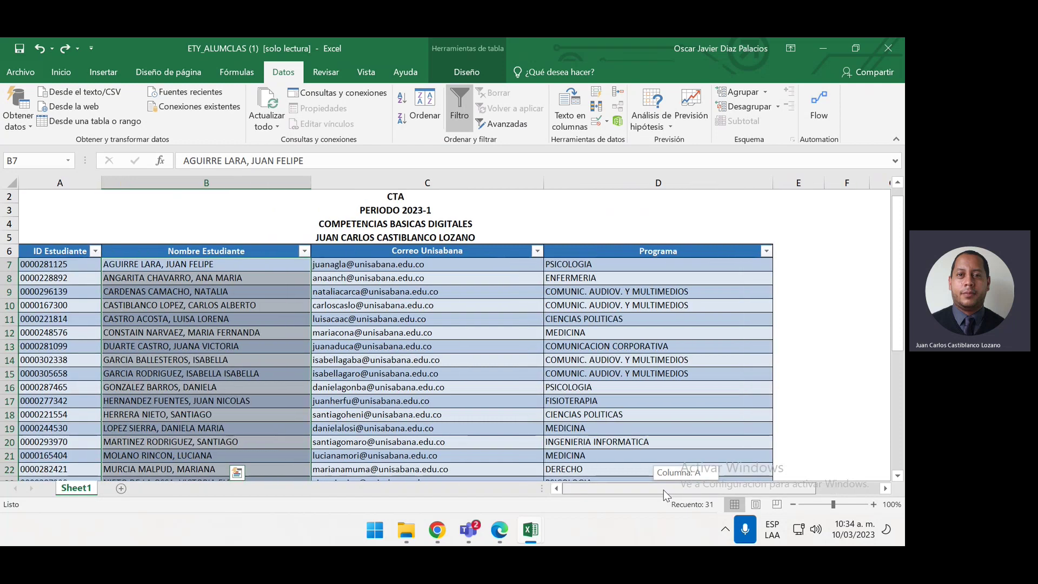
click(785, 264)
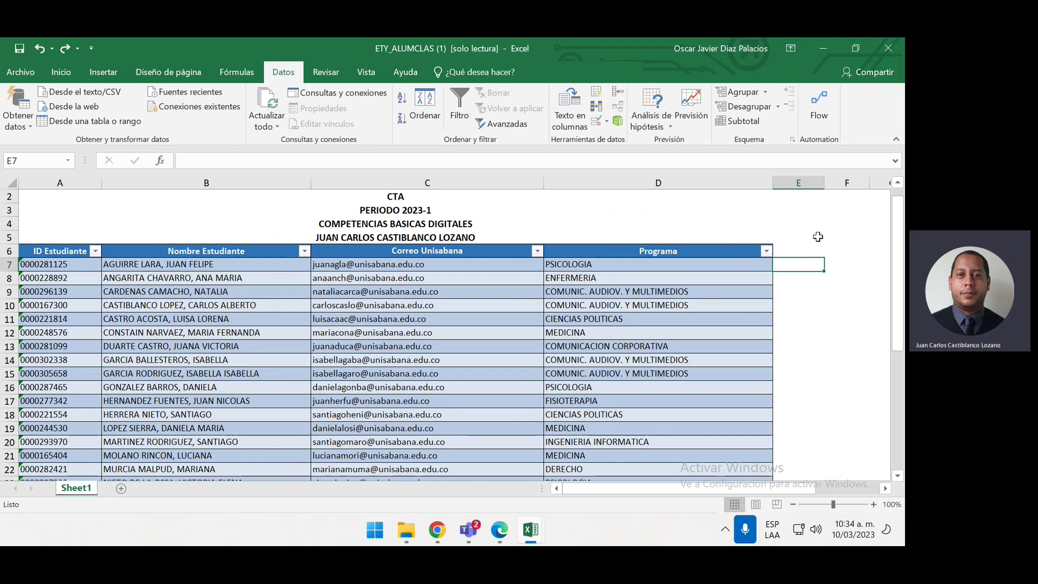
Open Excel Options from the File backstage and close it without changes
click(30, 68)
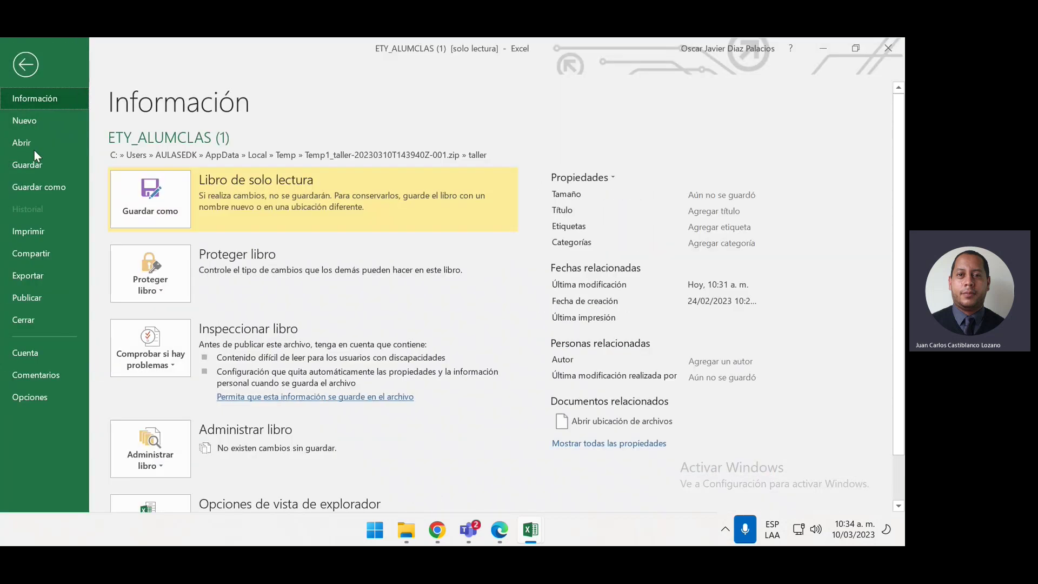
click(25, 399)
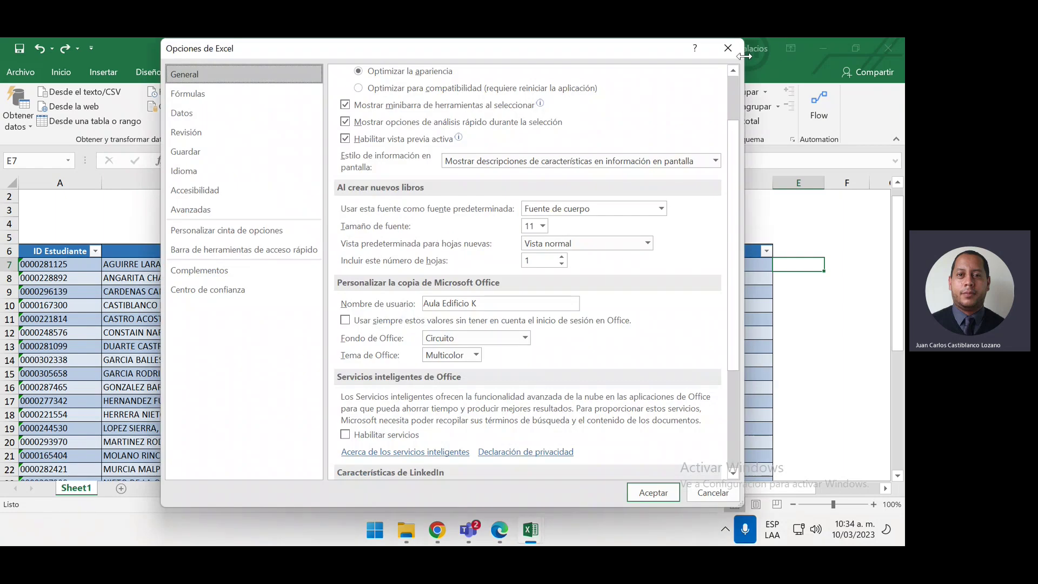
click(727, 48)
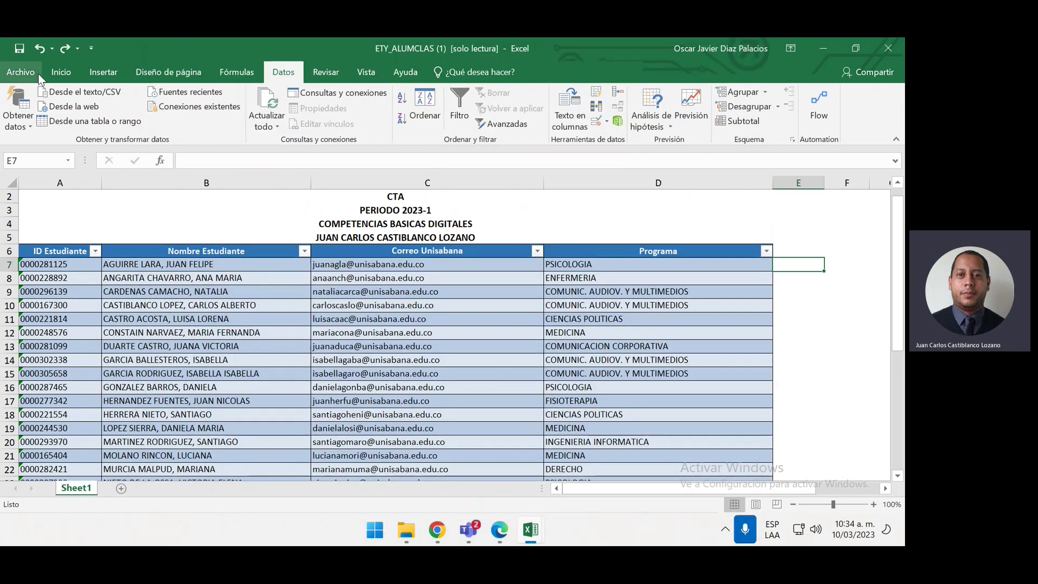
View the Office account and product details twice, returning to the worksheet each time
click(20, 72)
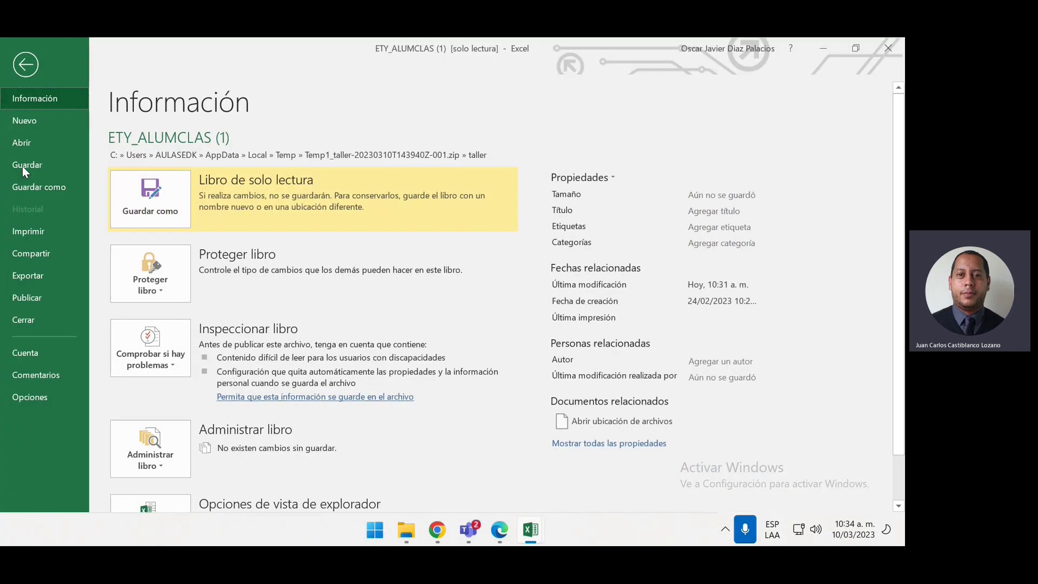
click(20, 347)
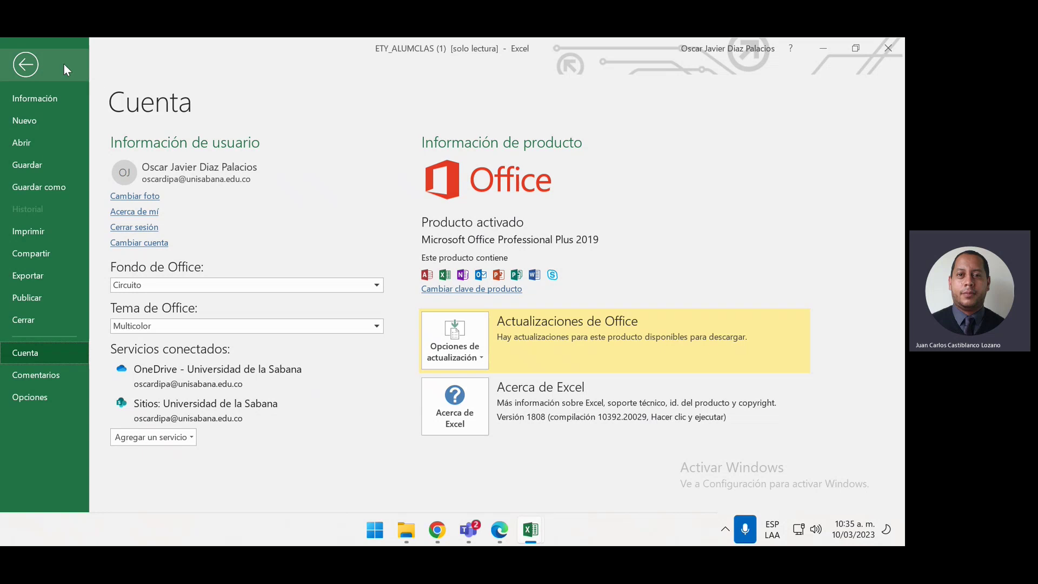
click(25, 65)
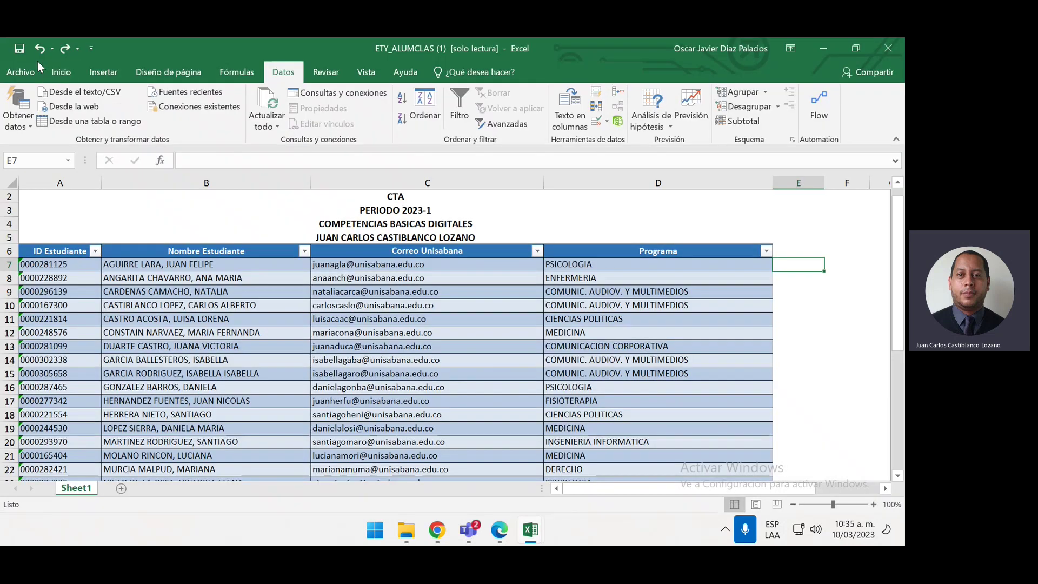
click(36, 65)
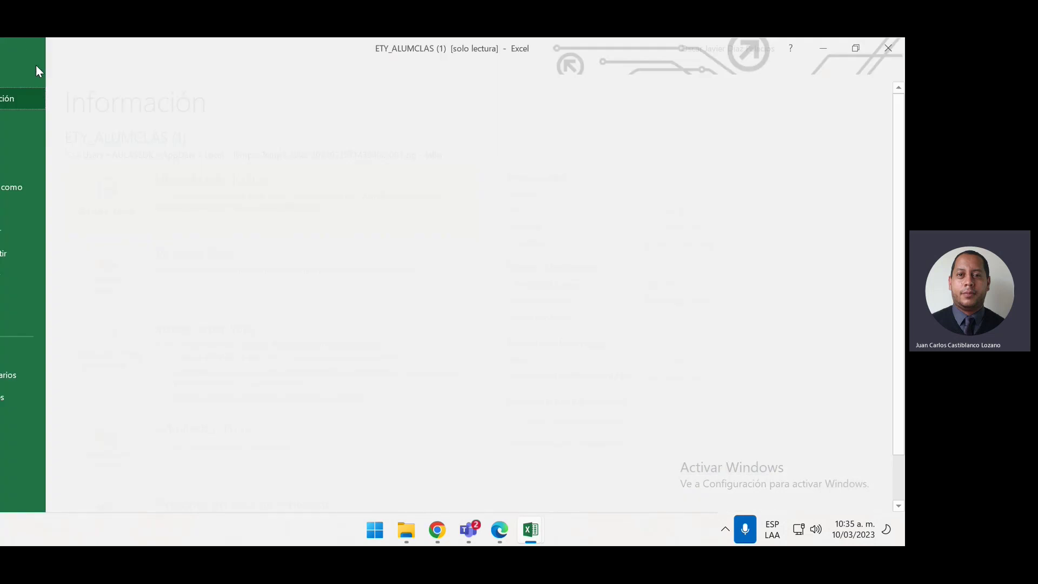
click(38, 349)
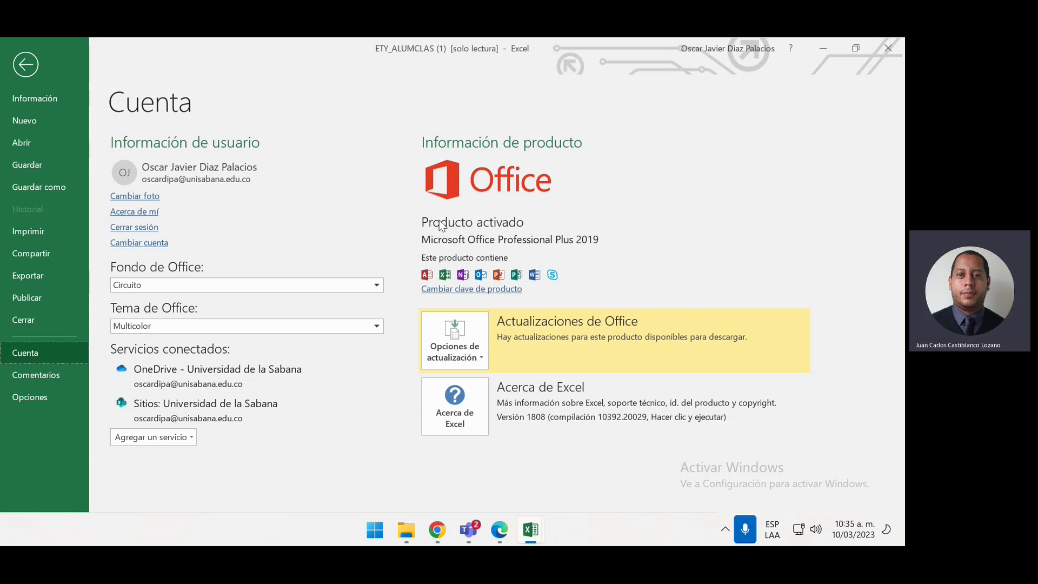
click(15, 67)
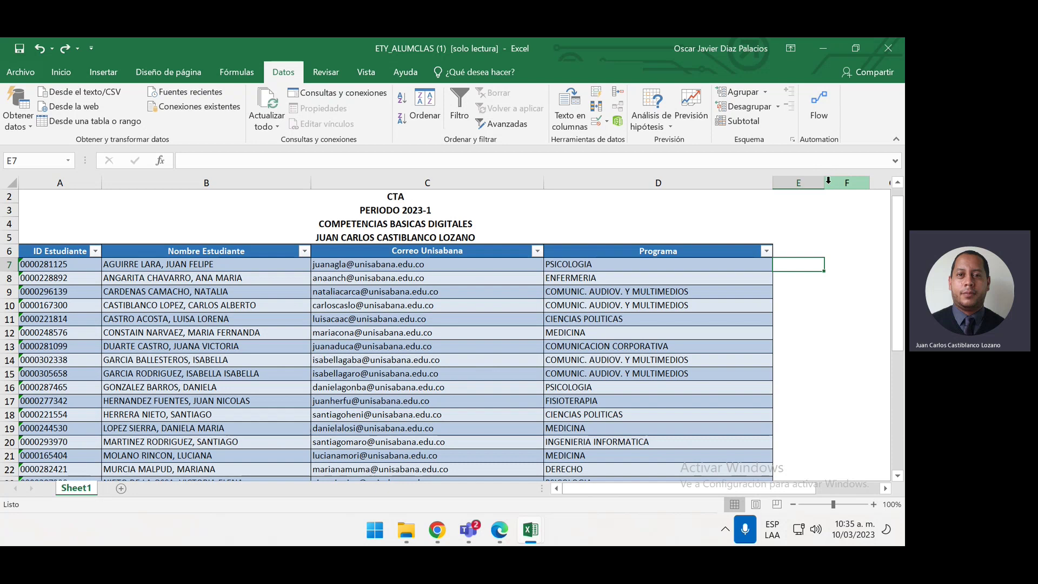
Widen column E, enter AGUIRRE LARA and ANGARITA CHAVARRO, and accept Flash Fill's surnames
drag(826, 182, 875, 210)
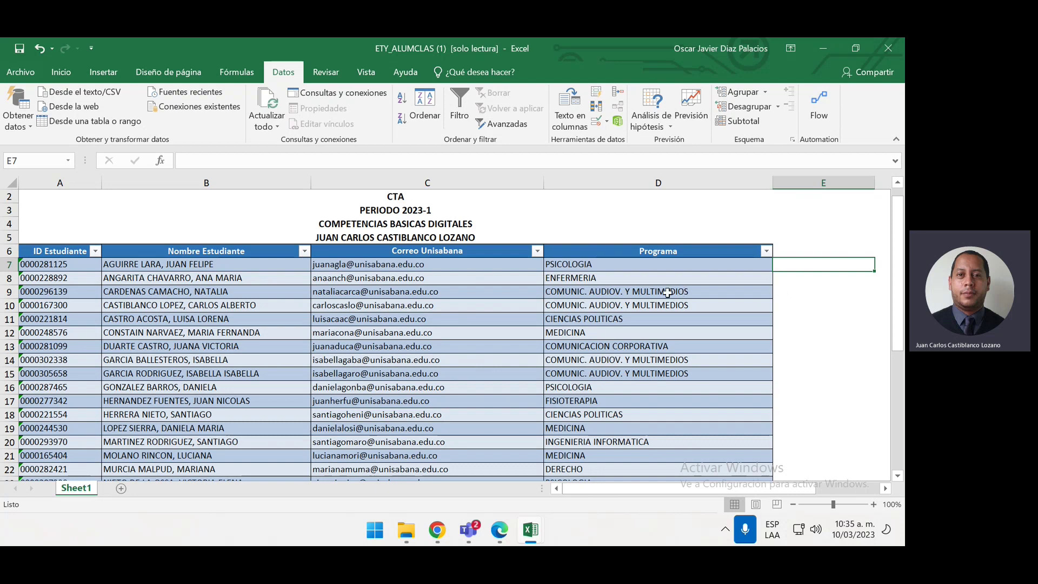
text(A)
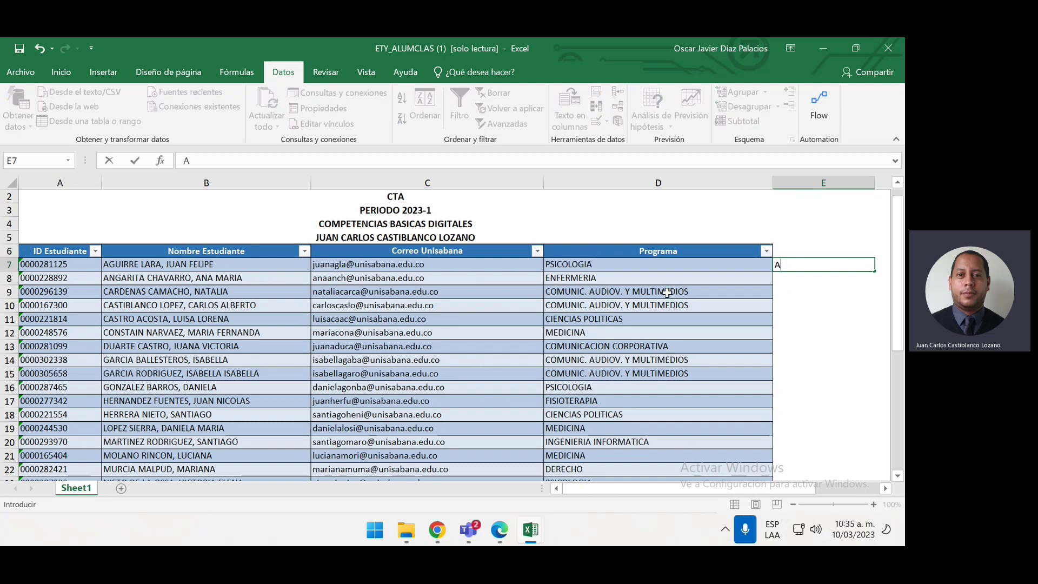
text(GUIRRE LARA)
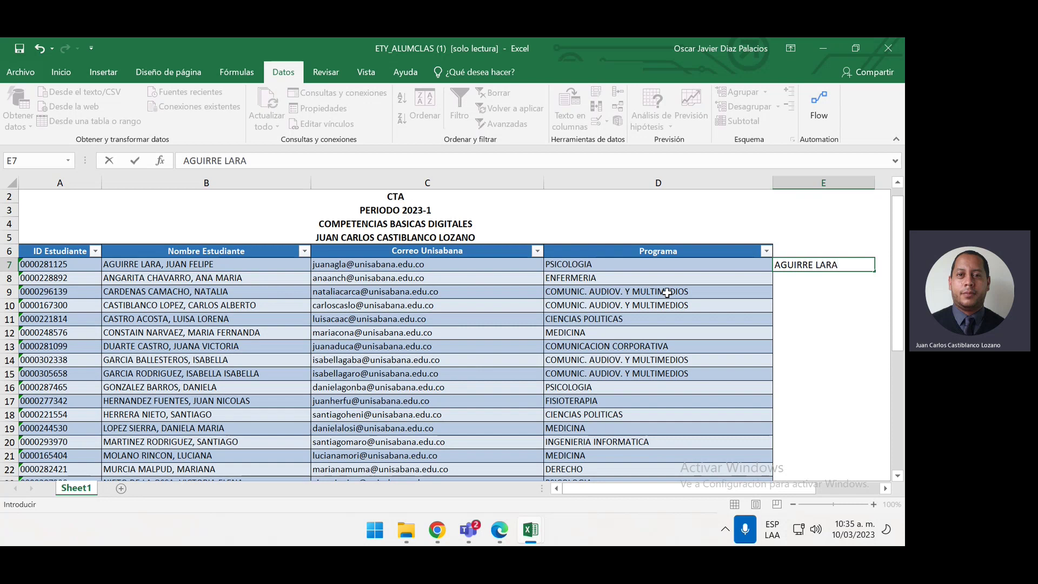
key(Return)
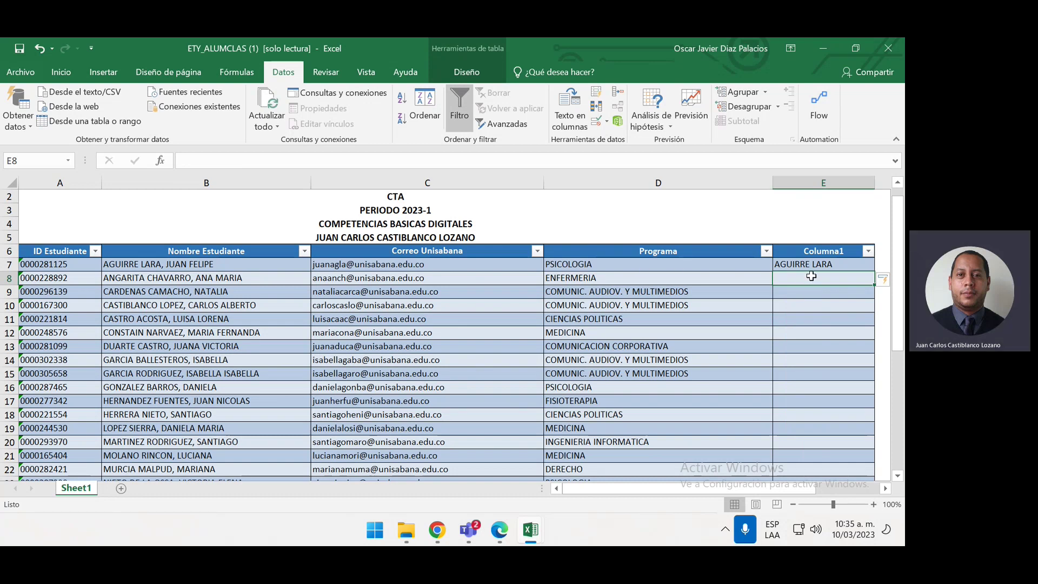
text(ANGARITA CHAVARRO)
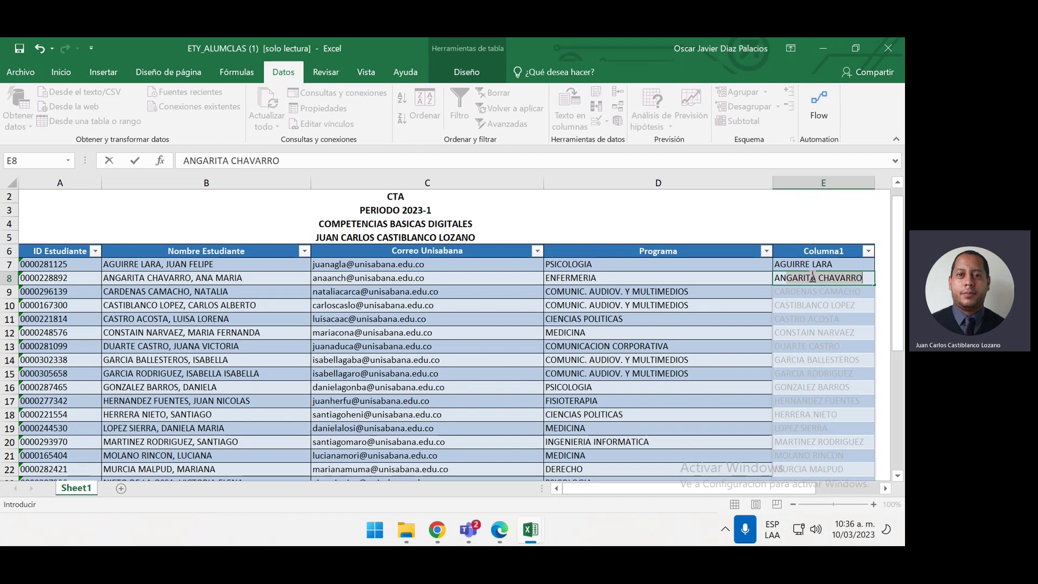
key(Return)
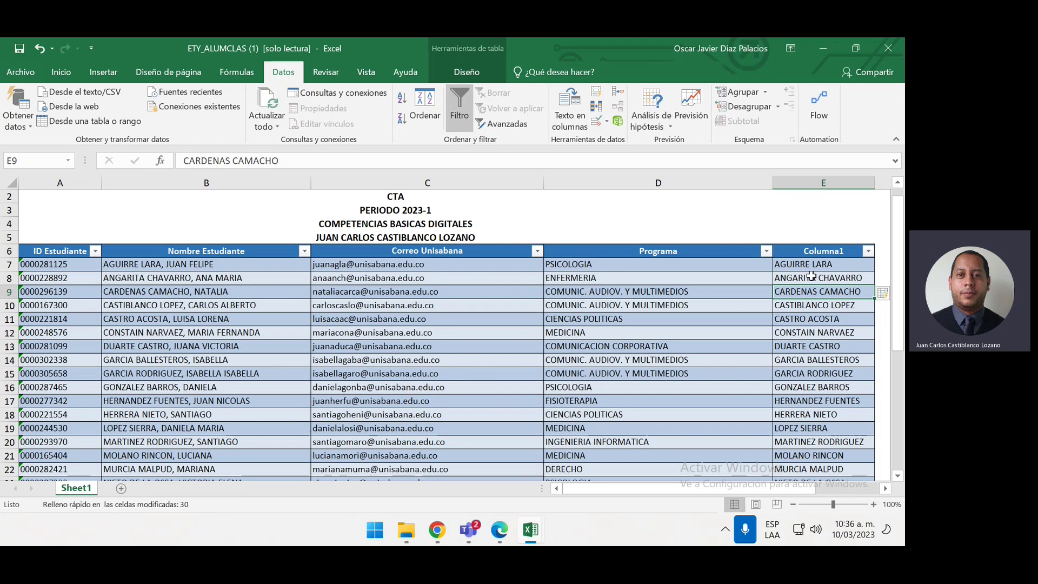
Select the surnames from E7 down to row 37 and undo the fill
click(859, 265)
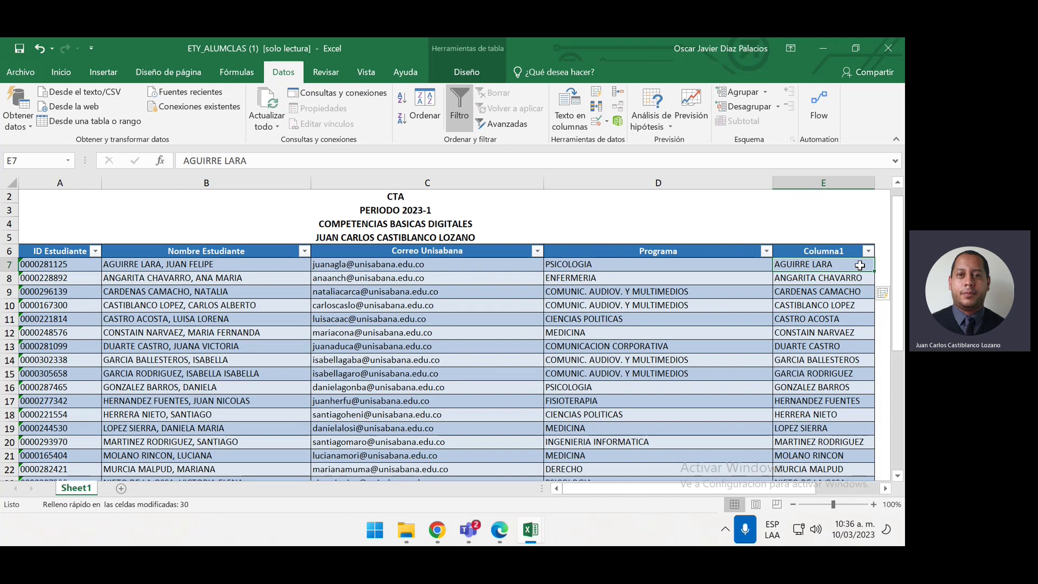
key(ctrl+shift+Down)
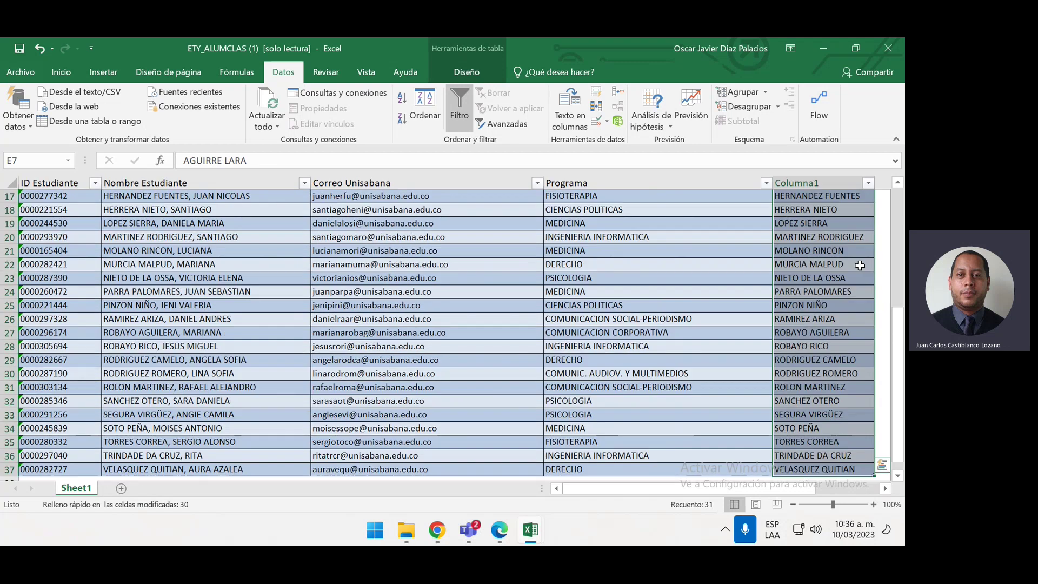
key(ctrl+z)
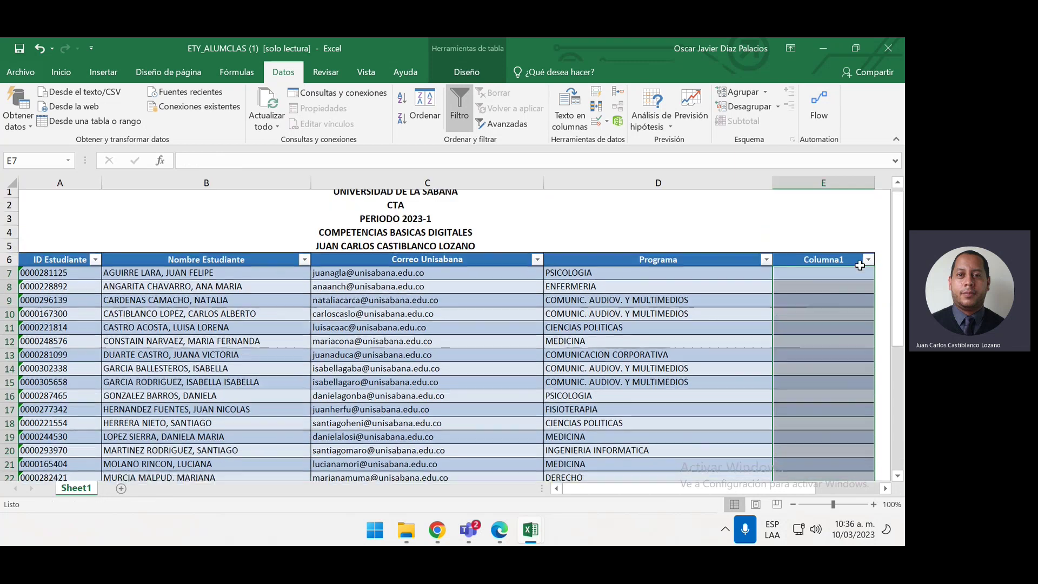
click(849, 344)
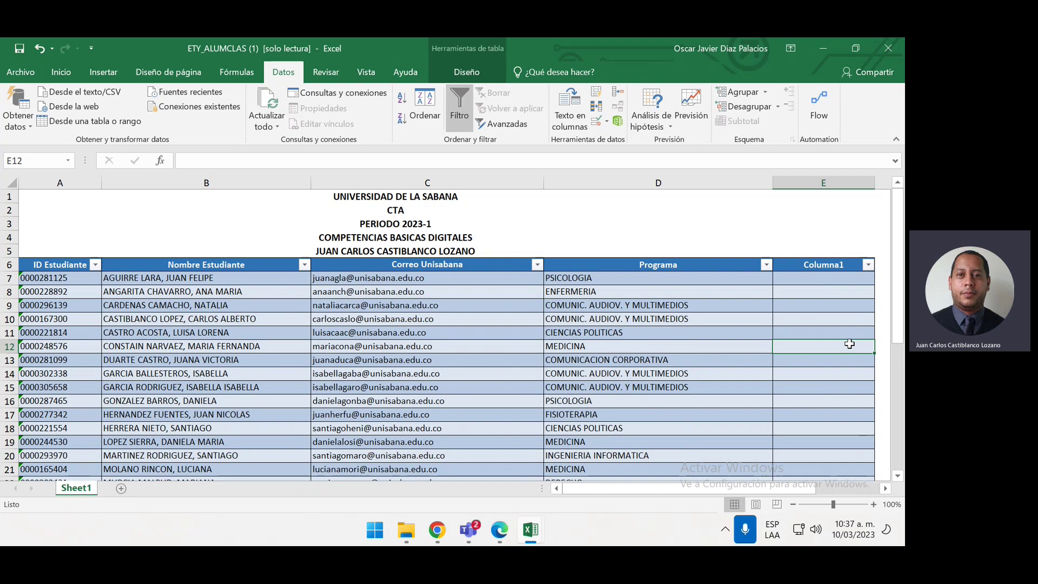
click(844, 281)
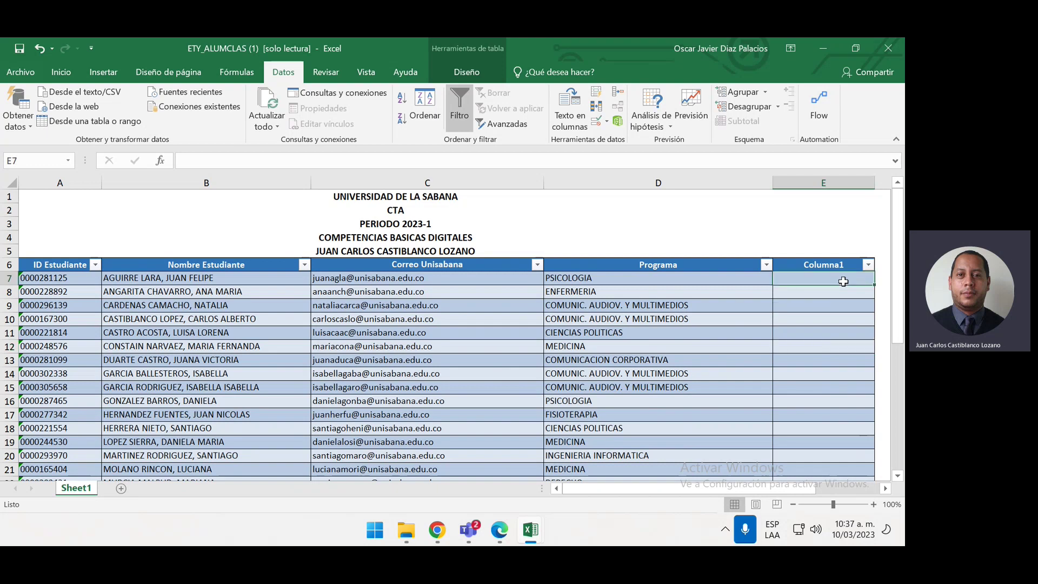
text(AGUIRR)
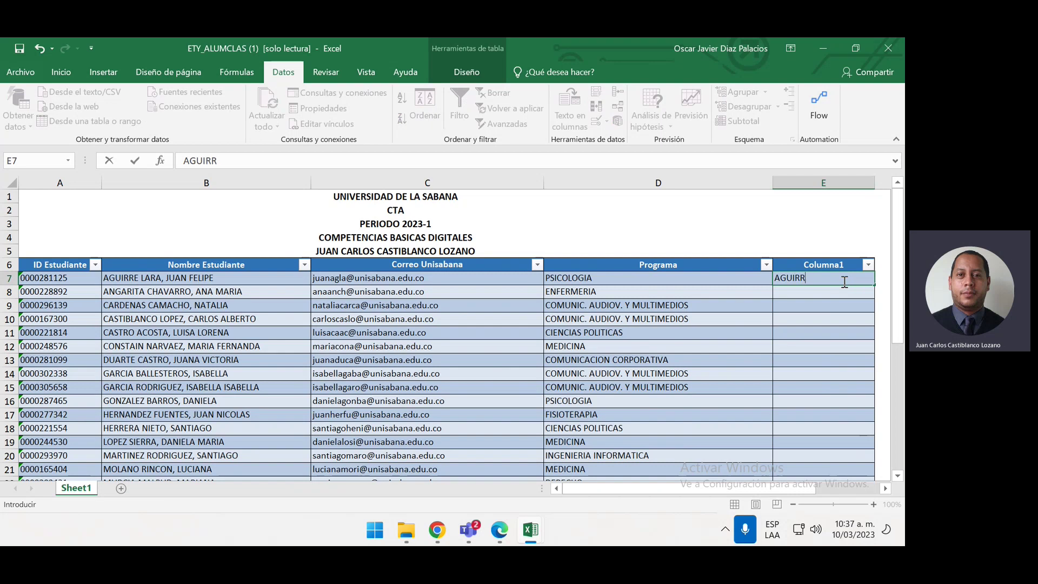
text(E MLARA)
key(BackSpace)
key(BackSpace)
key(BackSpace)
key(BackSpace)
key(BackSpace)
key(BackSpace)
text(LARA)
key(Return)
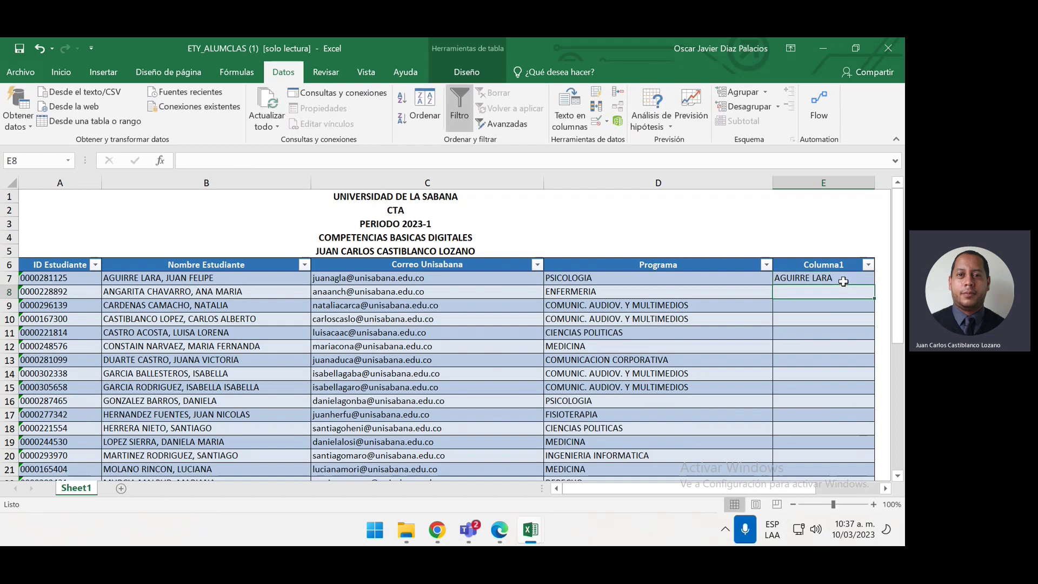
text(ANGARITA CHAVARRO)
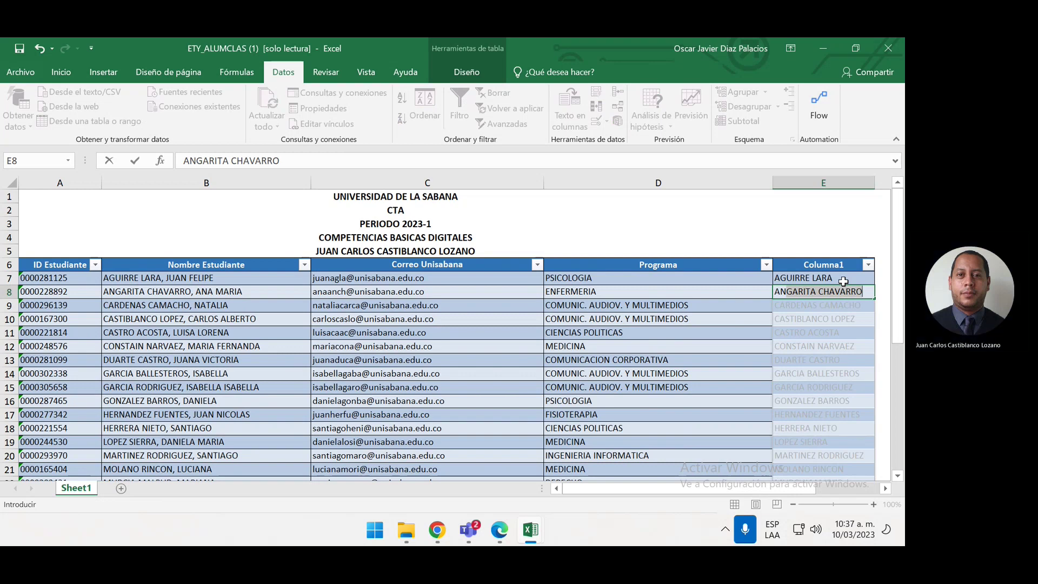
key(Return)
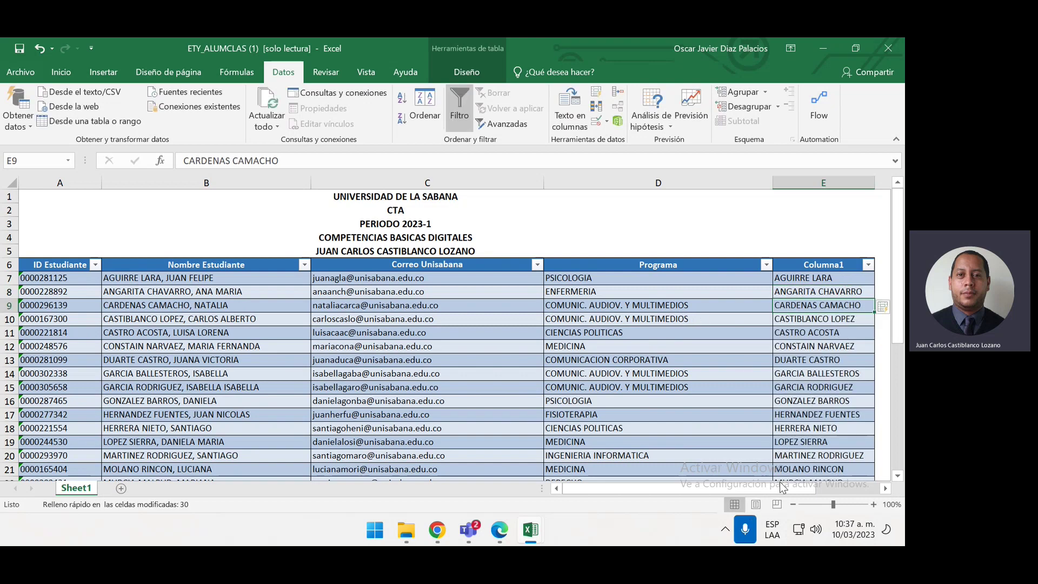
drag(782, 489, 871, 504)
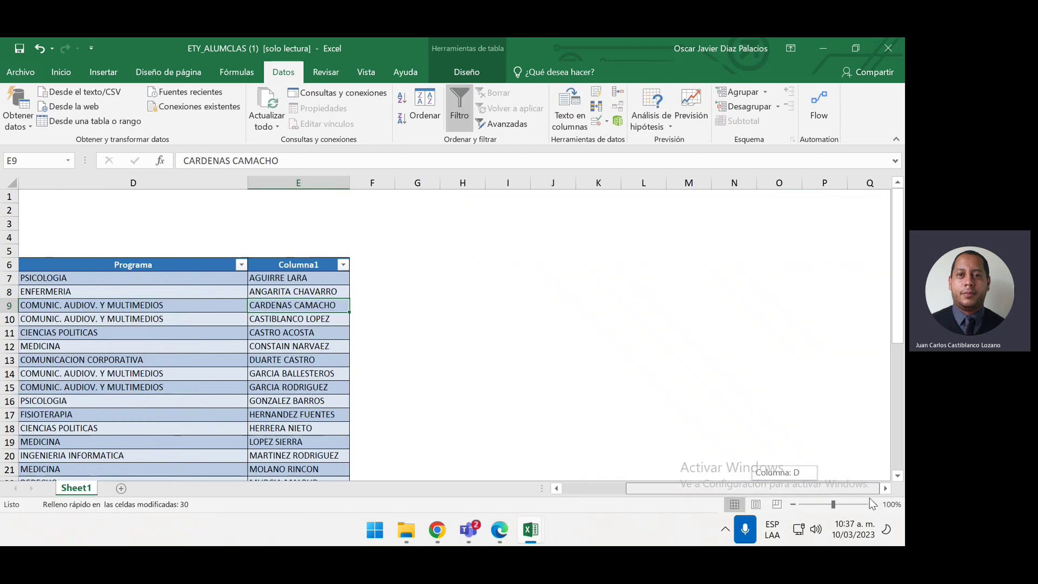
Enter the header NOMBRE in cell F6 so the table gains a sixth column
click(387, 273)
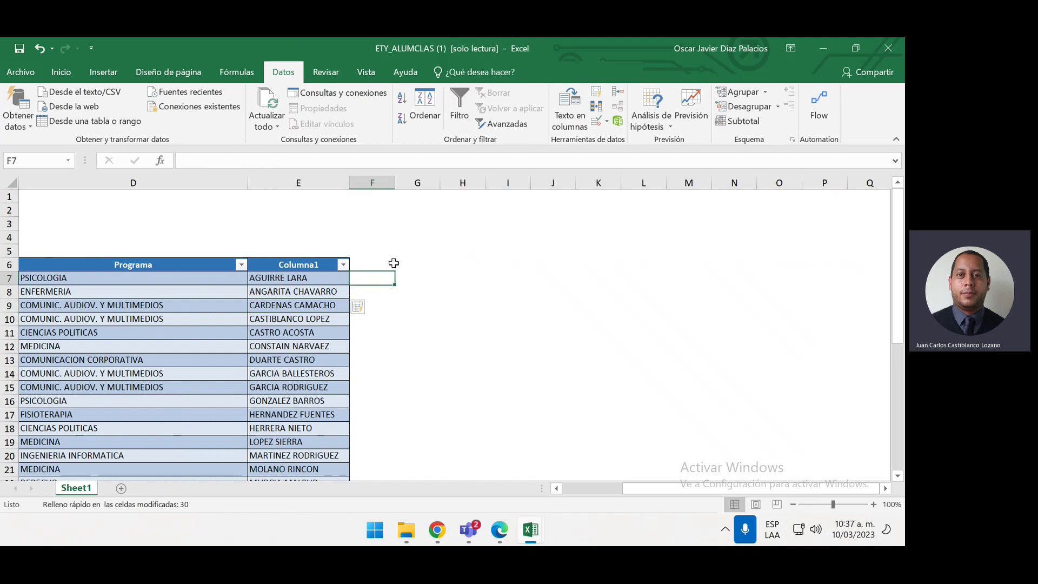
click(389, 265)
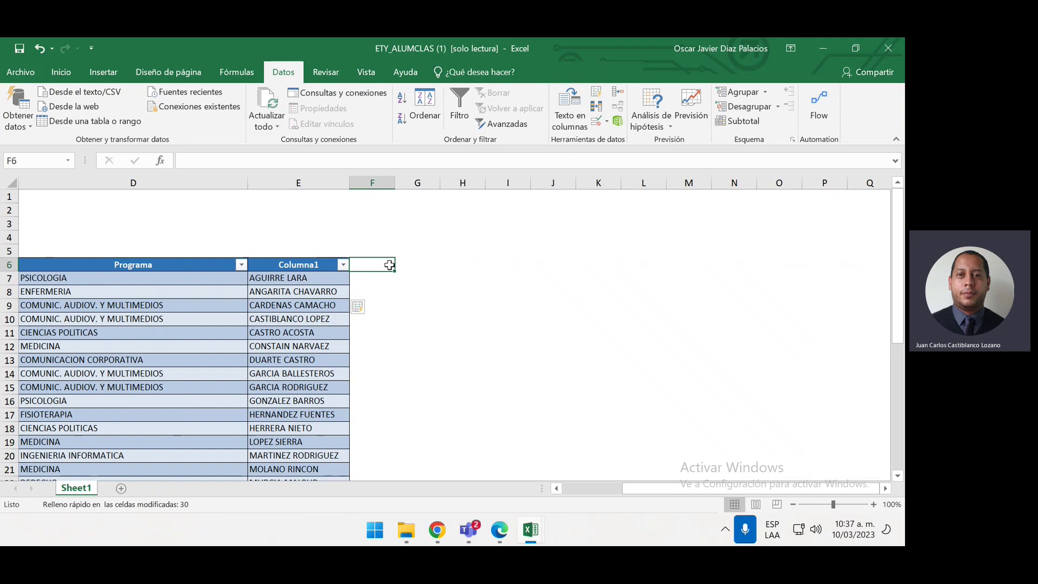
text(NOMBRE)
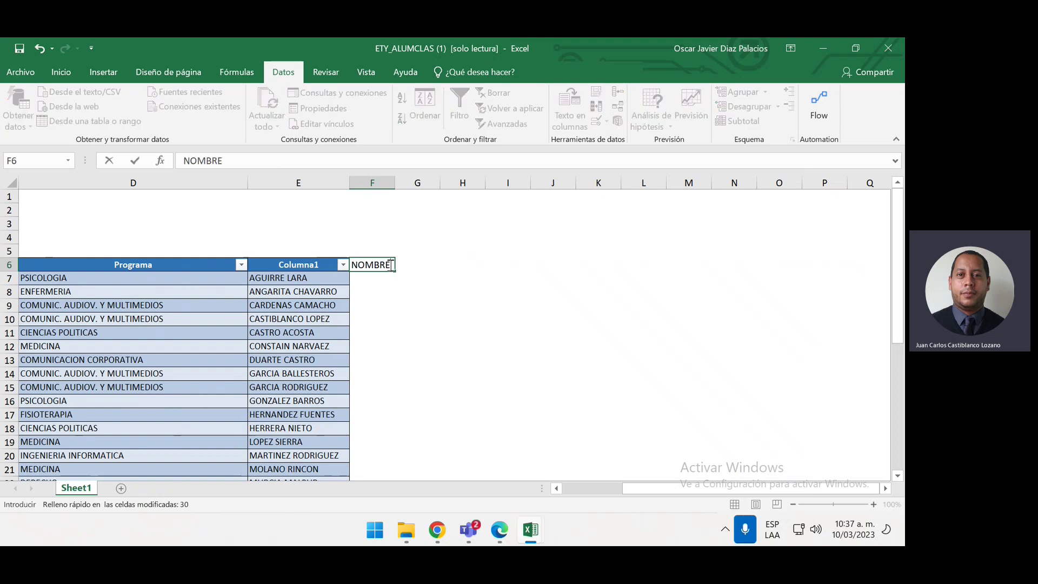
key(Return)
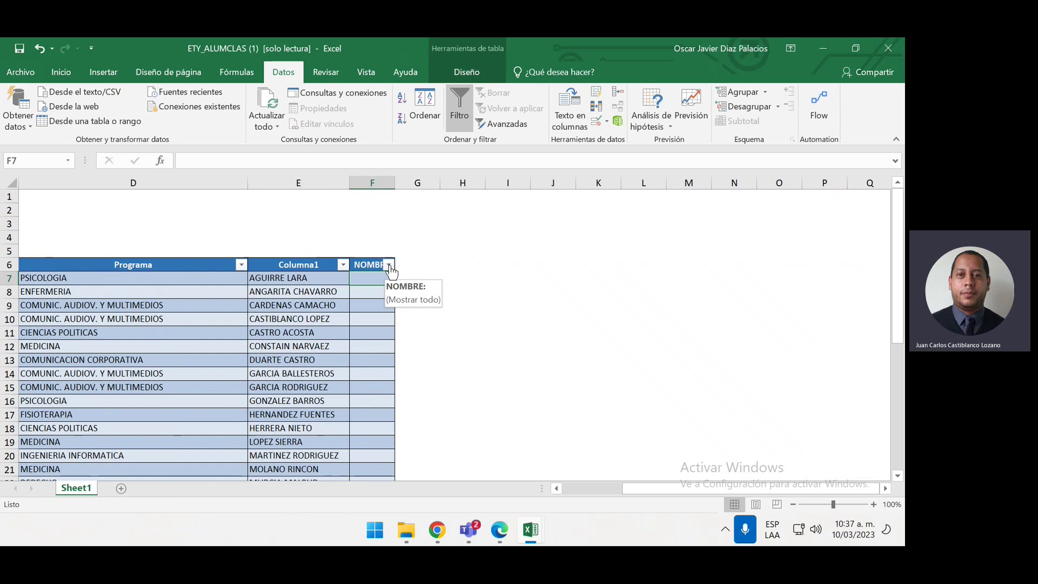
drag(647, 489, 609, 487)
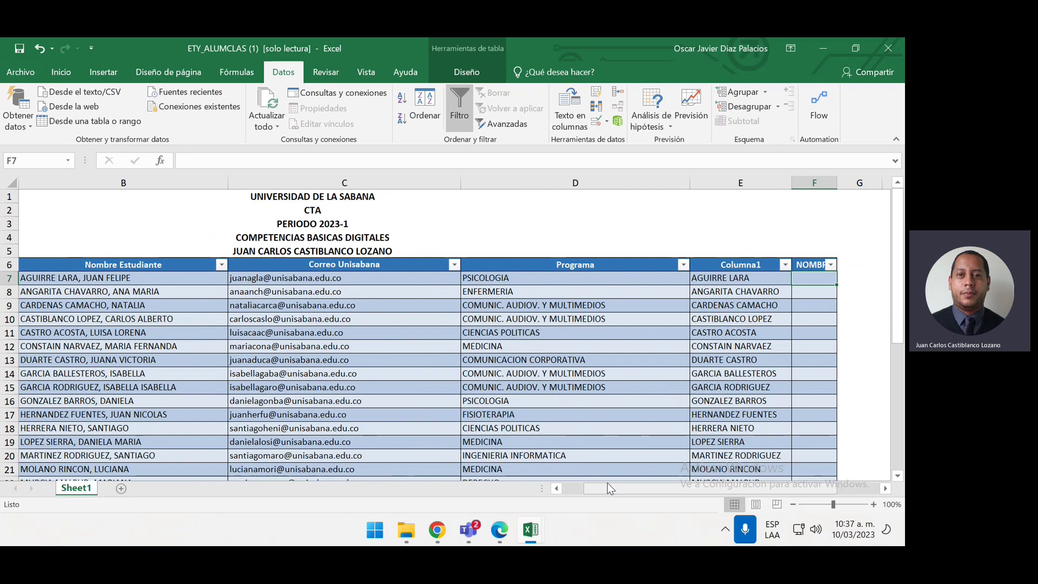
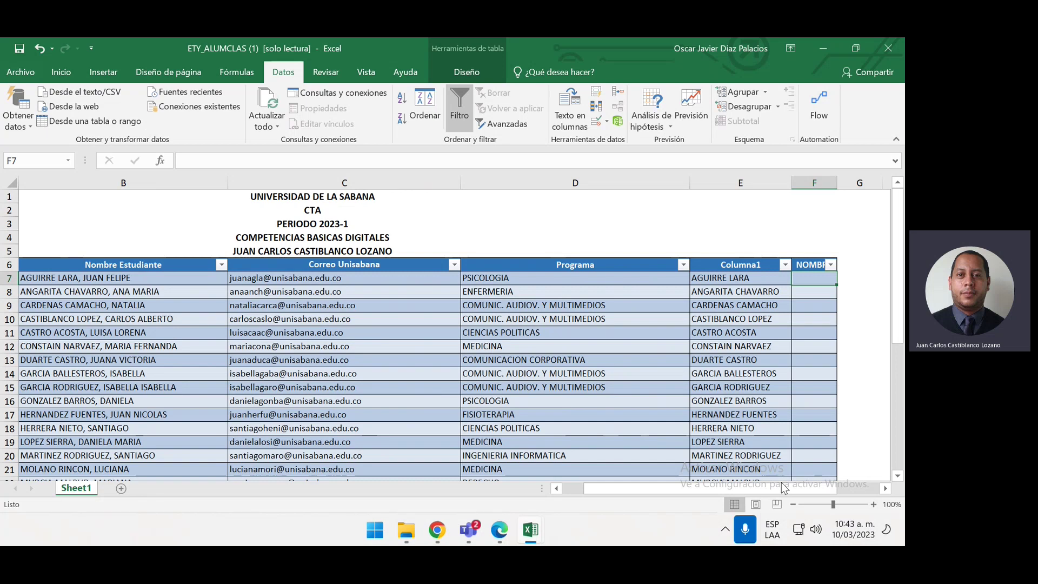
Zoom the sheet out to 80% so column A is visible
click(886, 488)
click(886, 488)
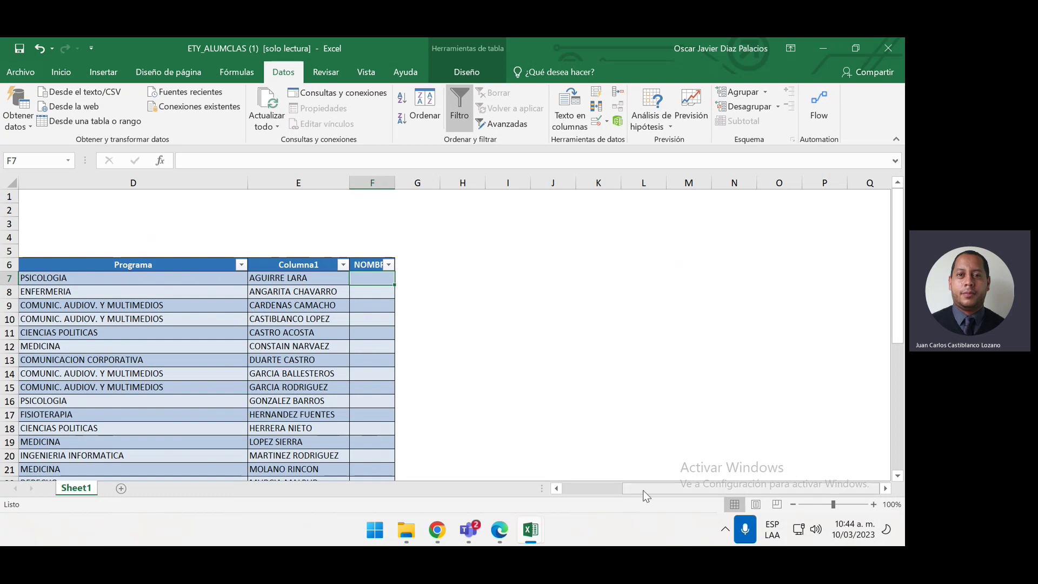
drag(643, 490, 605, 488)
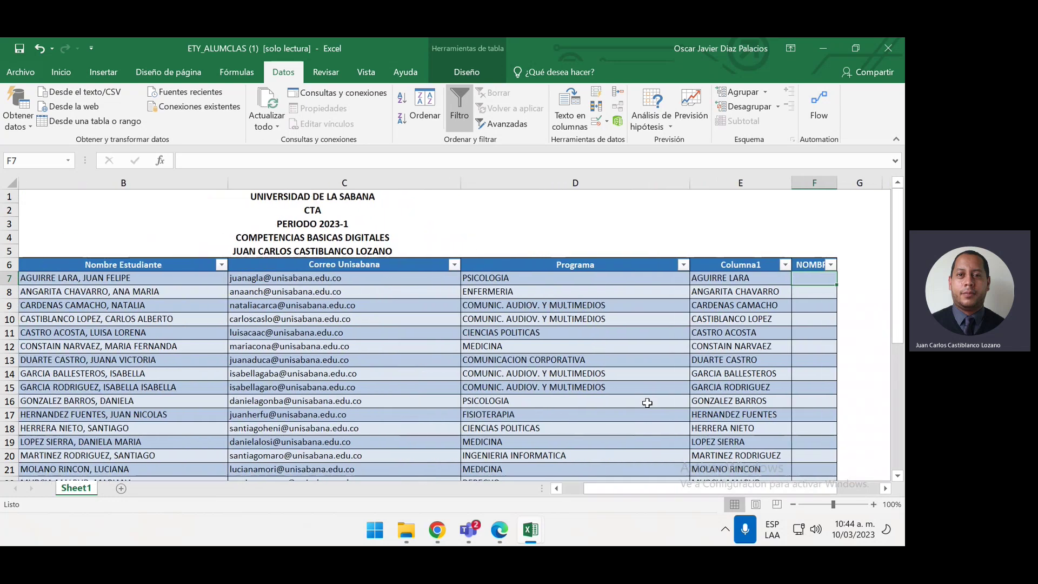
click(793, 504)
click(792, 504)
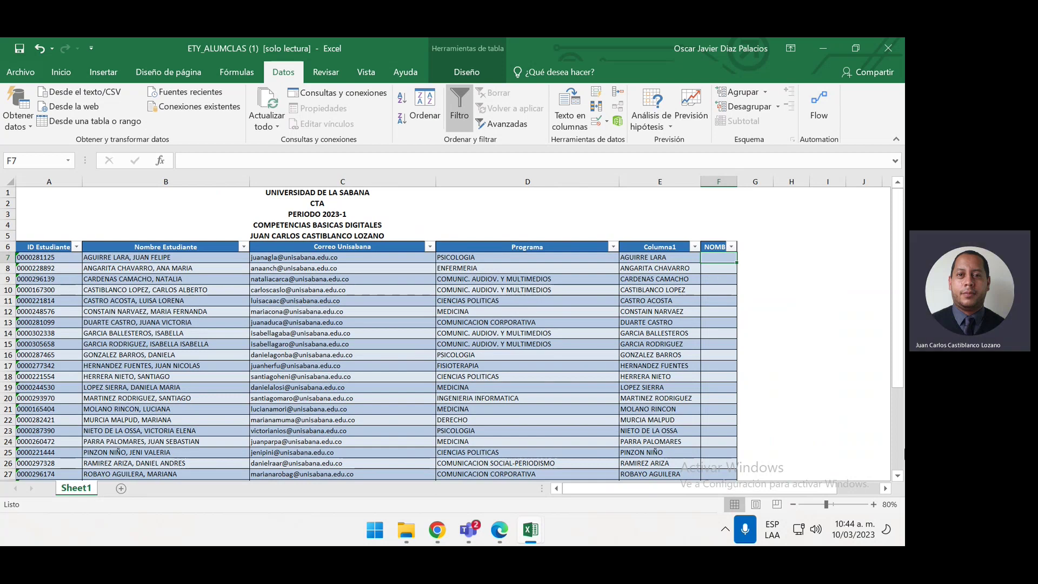
Flash-fill NOMBRE from two typed example first names in F7 and F8, then auto-fit column F
text(JUAN FELIPE)
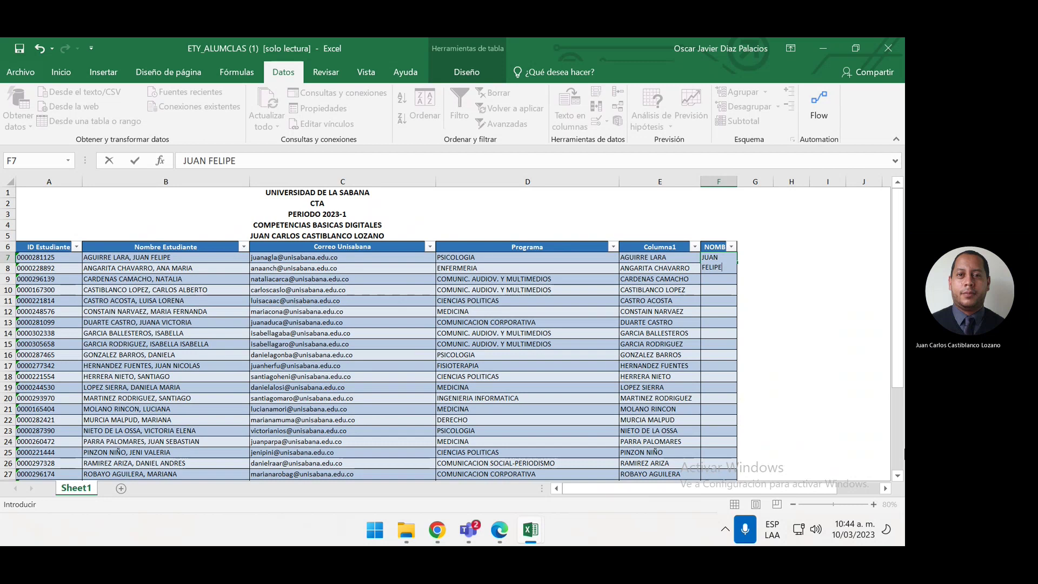
key(Return)
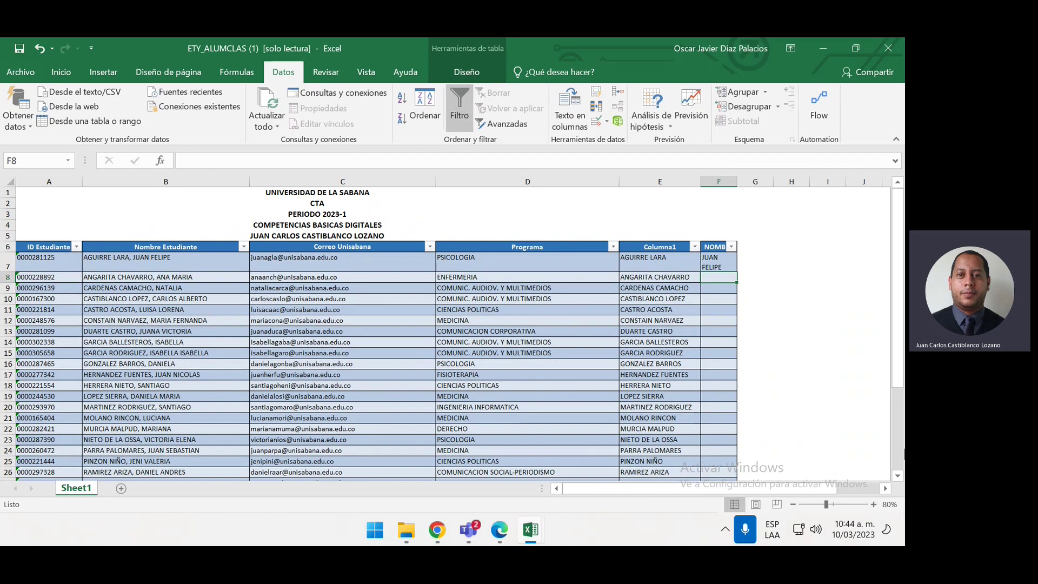
text(ANA MARIA)
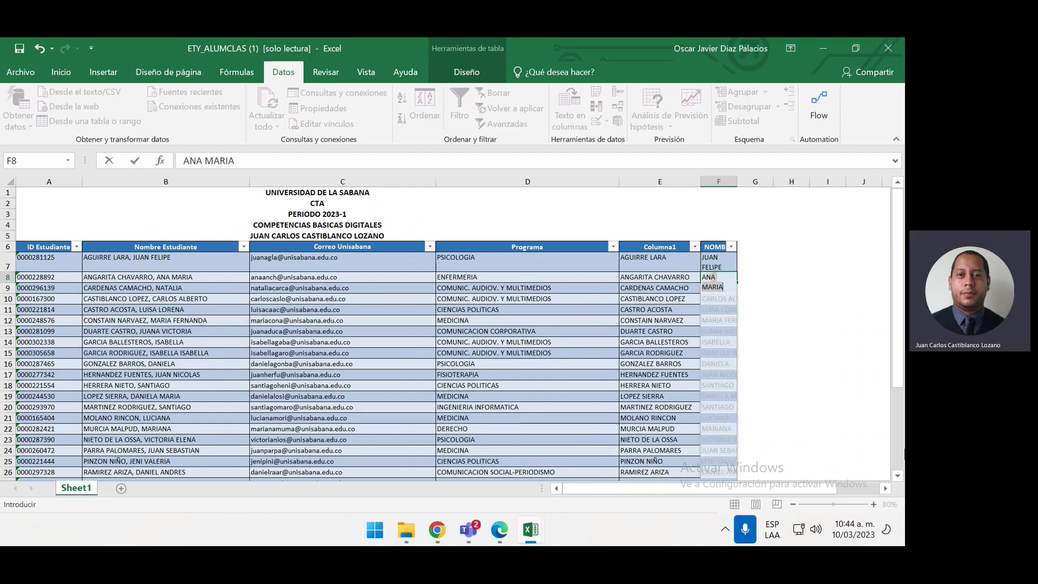
key(Return)
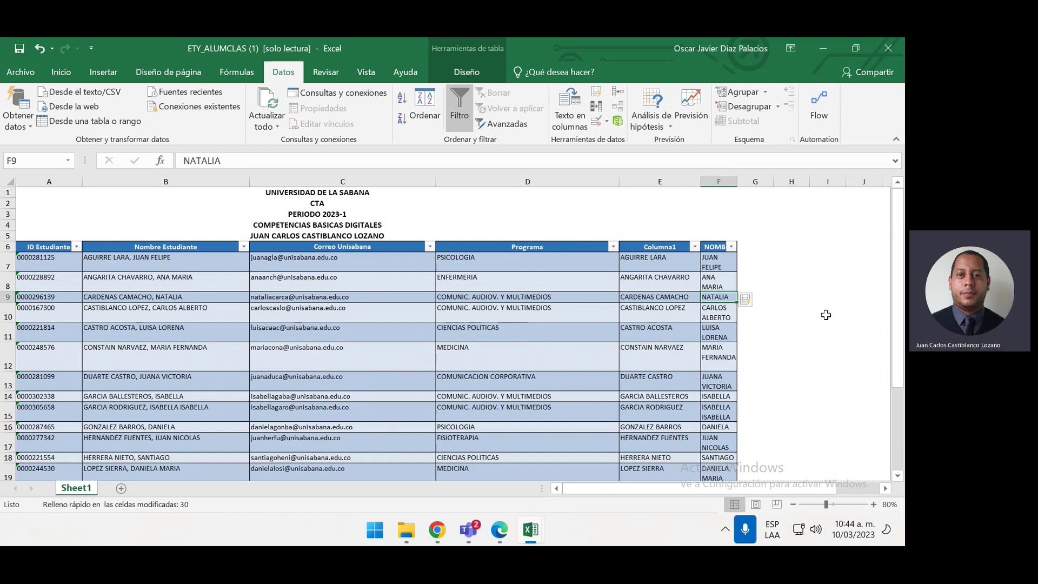
double_click(737, 181)
click(777, 297)
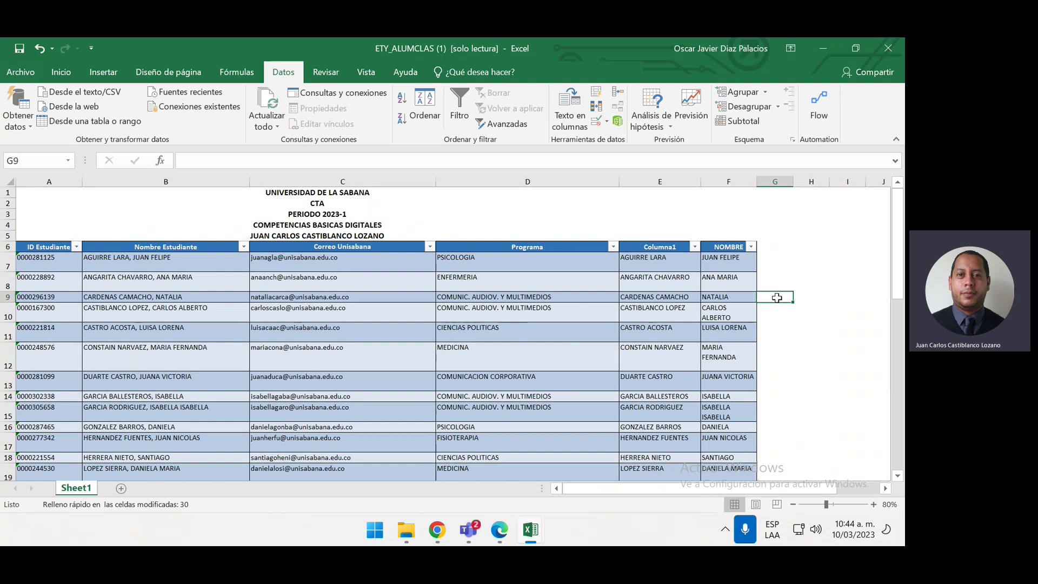
click(773, 259)
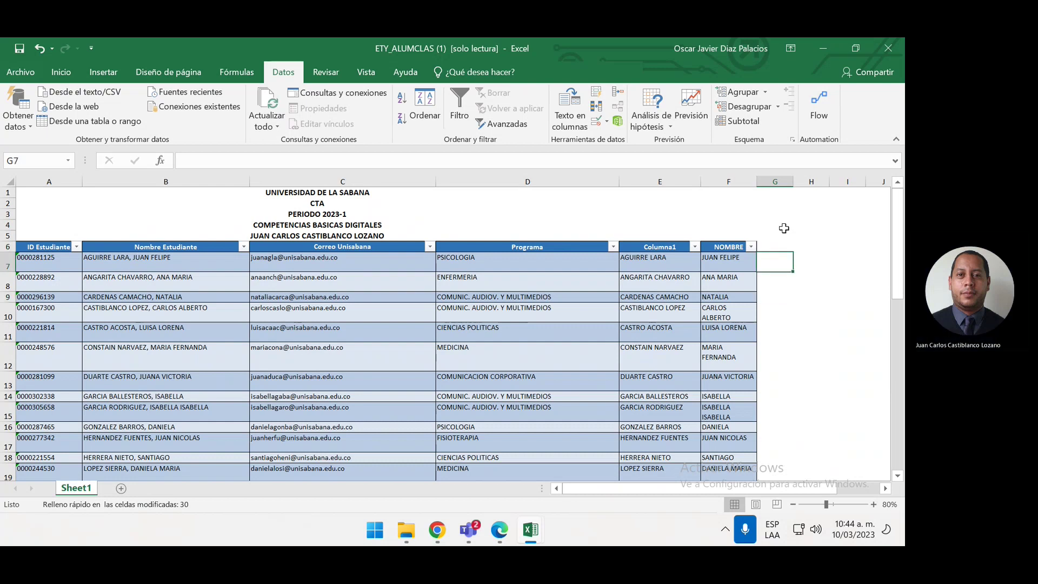
Widen column G and begin a new formula in G7, discarding the first attempt
drag(793, 181, 828, 181)
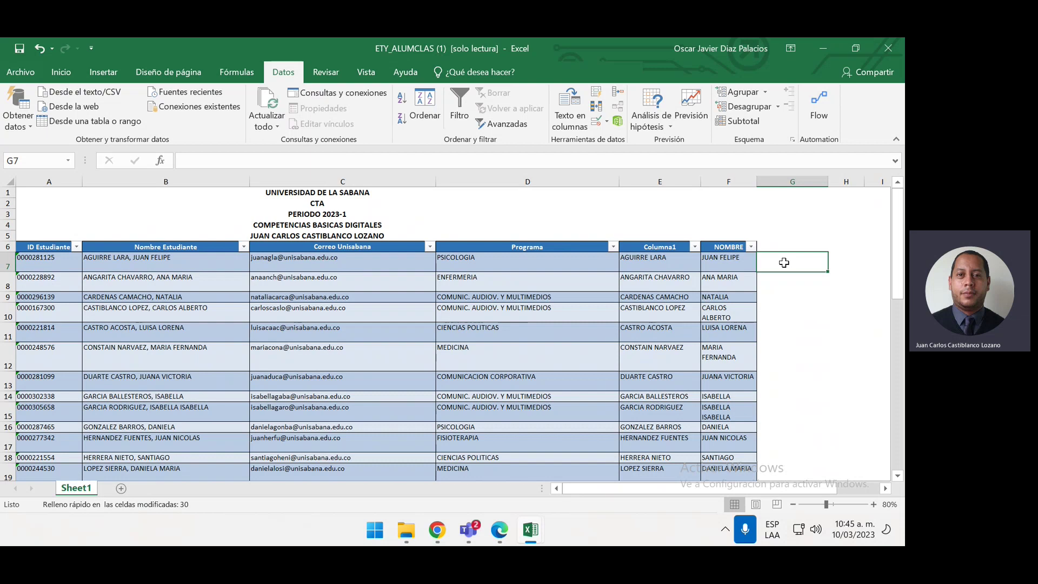
text(=)
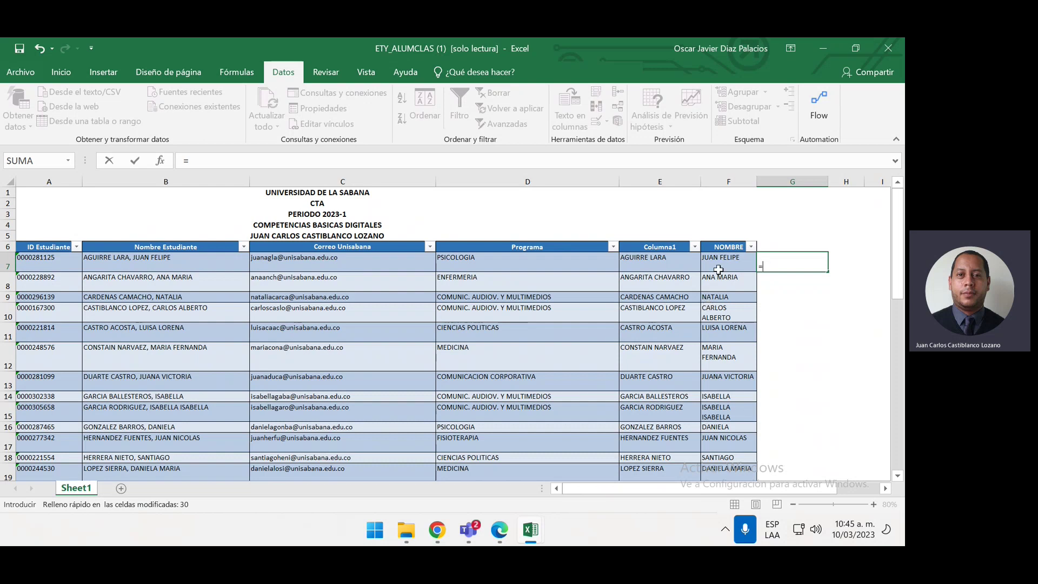
click(730, 257)
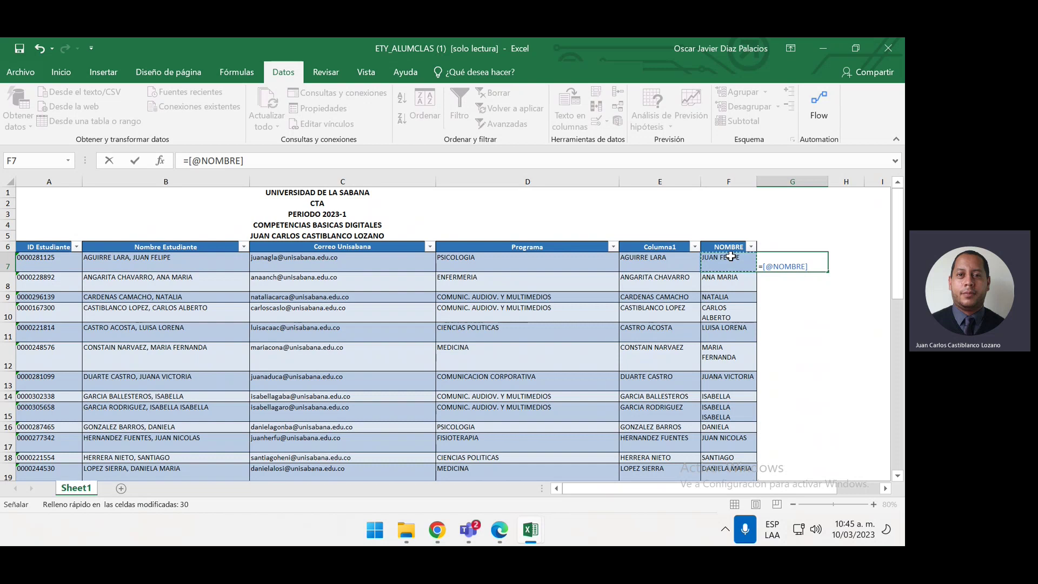
text(&)
key(BackSpace)
key(BackSpace)
key(BackSpace)
key(BackSpace)
key(BackSpace)
key(BackSpace)
key(BackSpace)
key(BackSpace)
key(BackSpace)
key(BackSpace)
key(BackSpace)
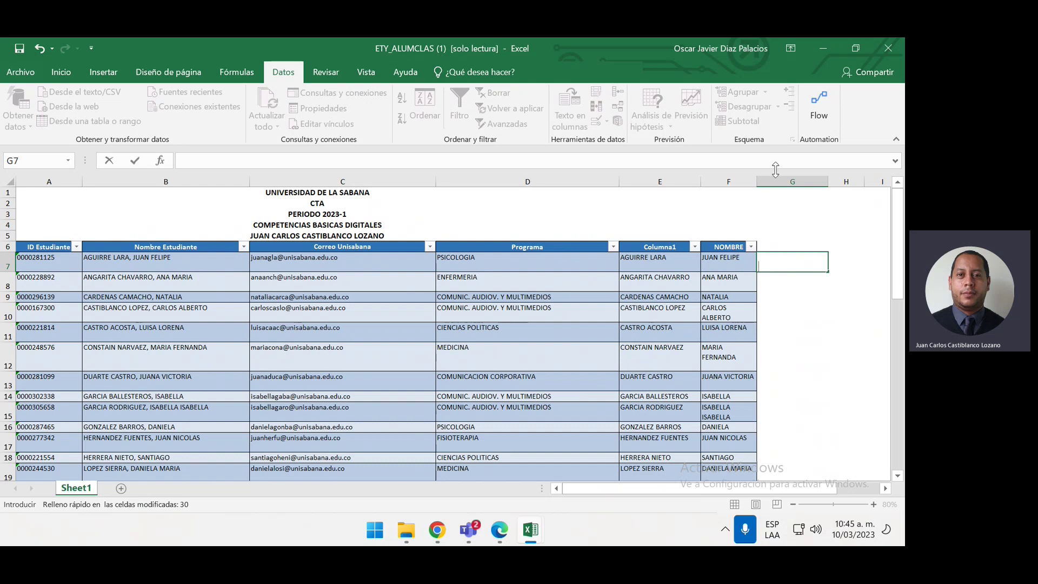
text(=)
click(731, 267)
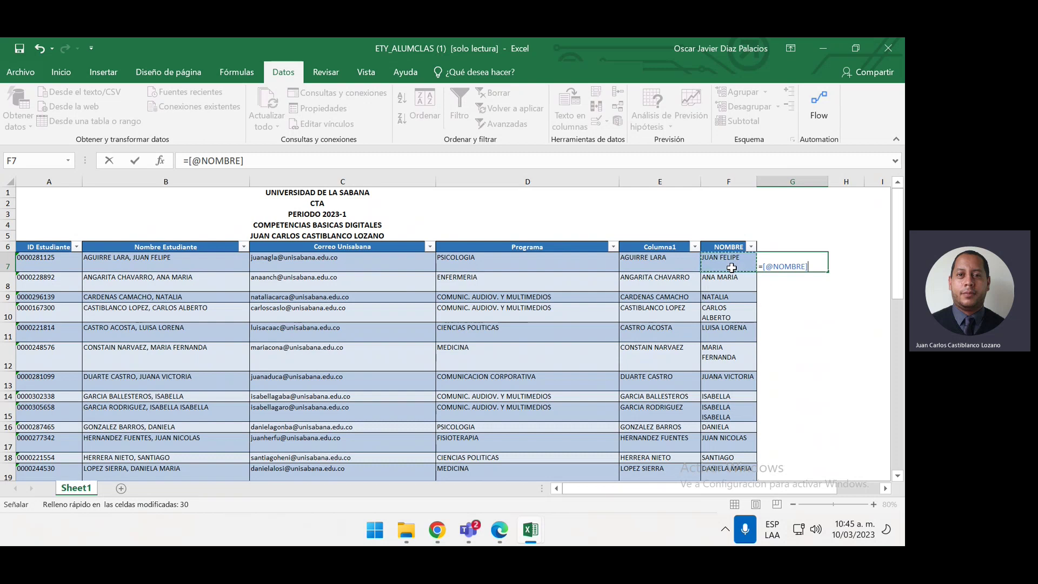
text(&)
click(649, 267)
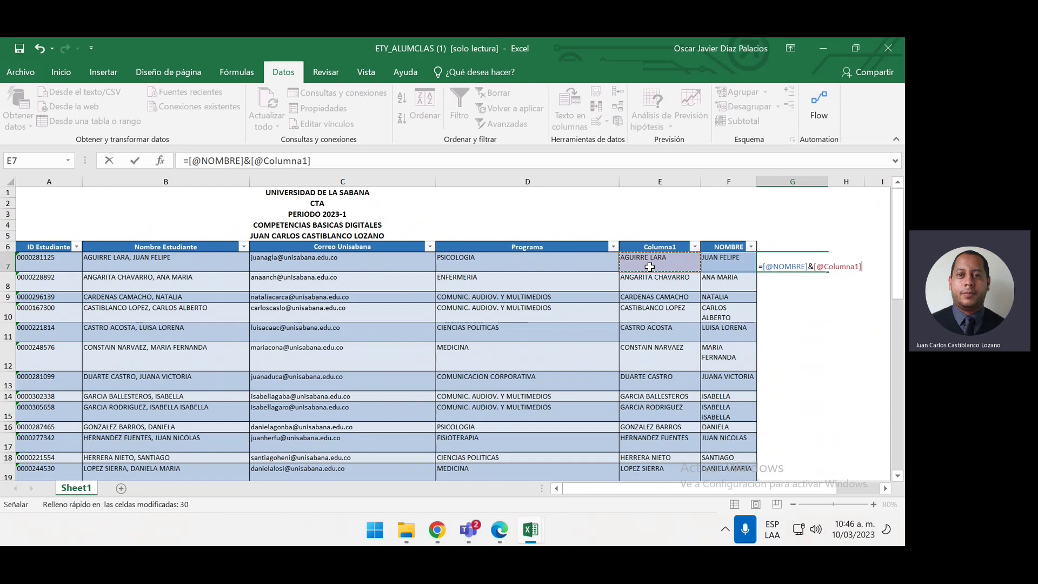
key(Return)
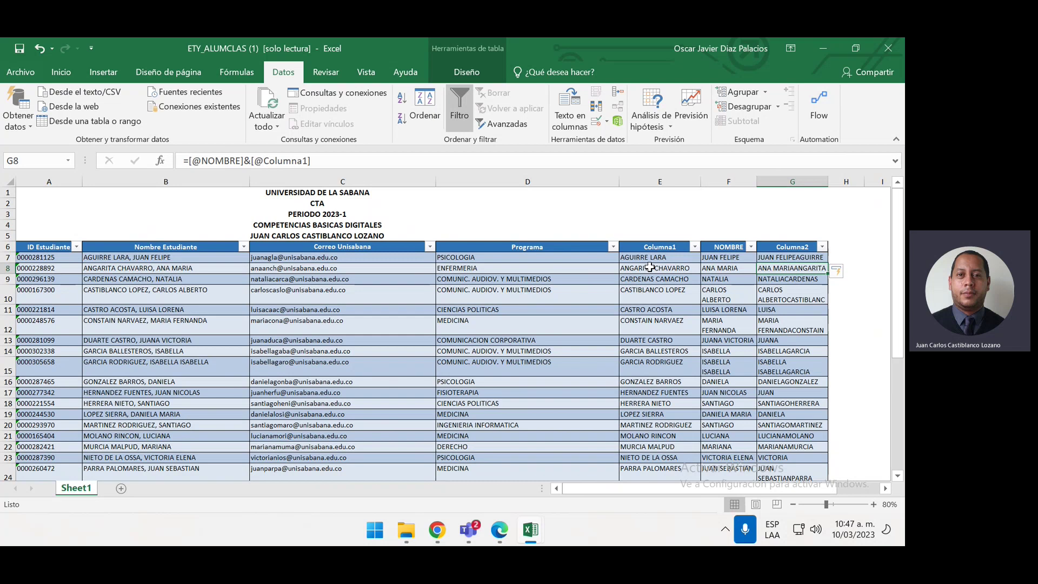
Select the Columna2 results from G7 down to row 37 and remove them
click(813, 259)
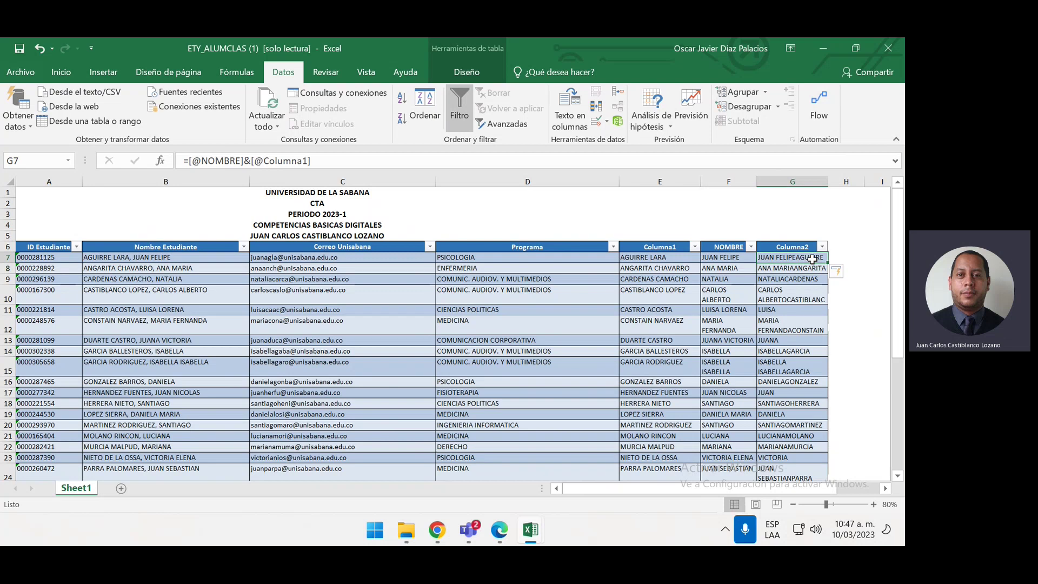
key(ctrl+shift+Down)
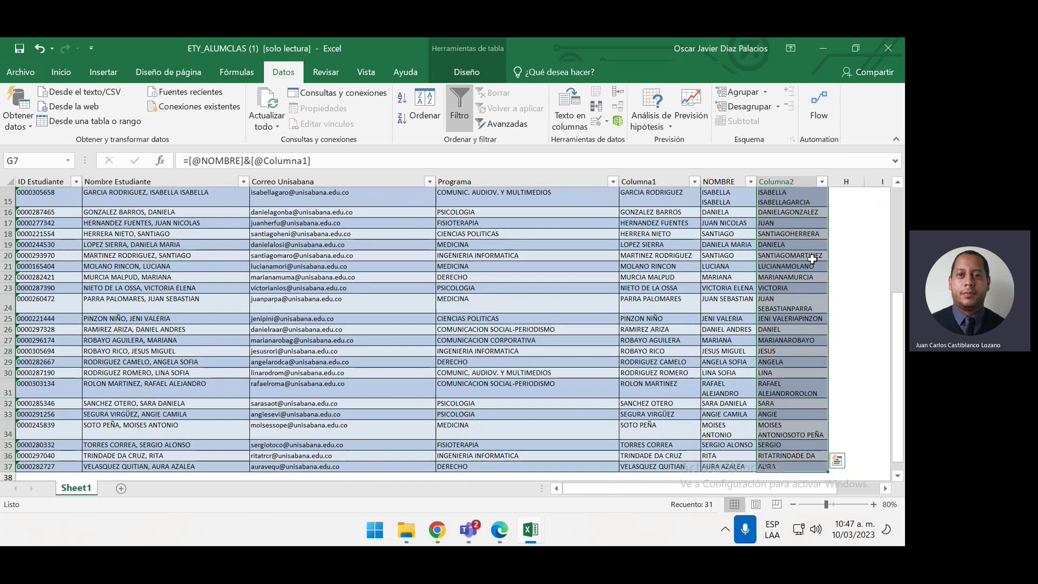
key(ctrl+z)
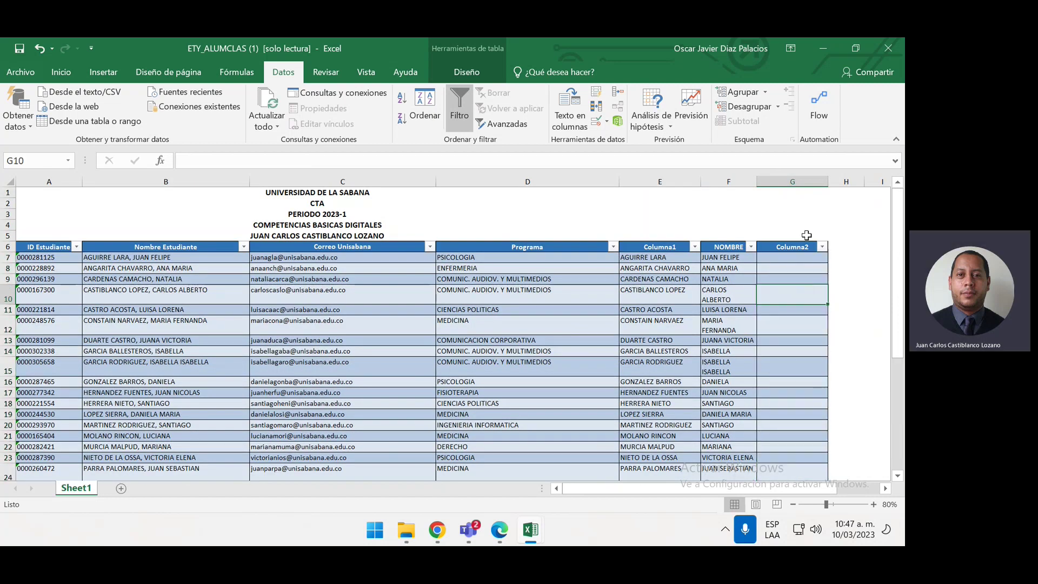
click(790, 262)
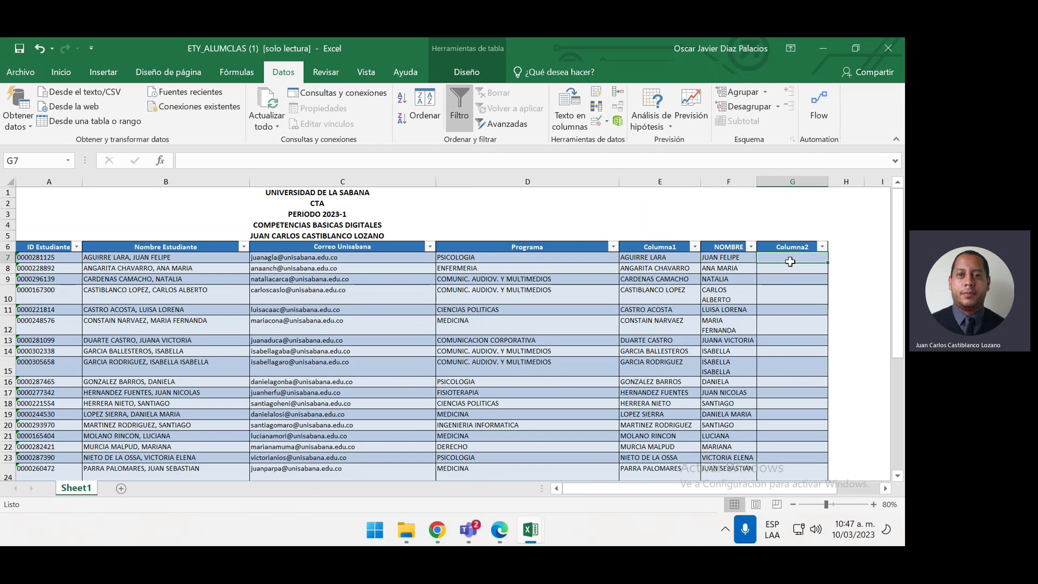
text(=)
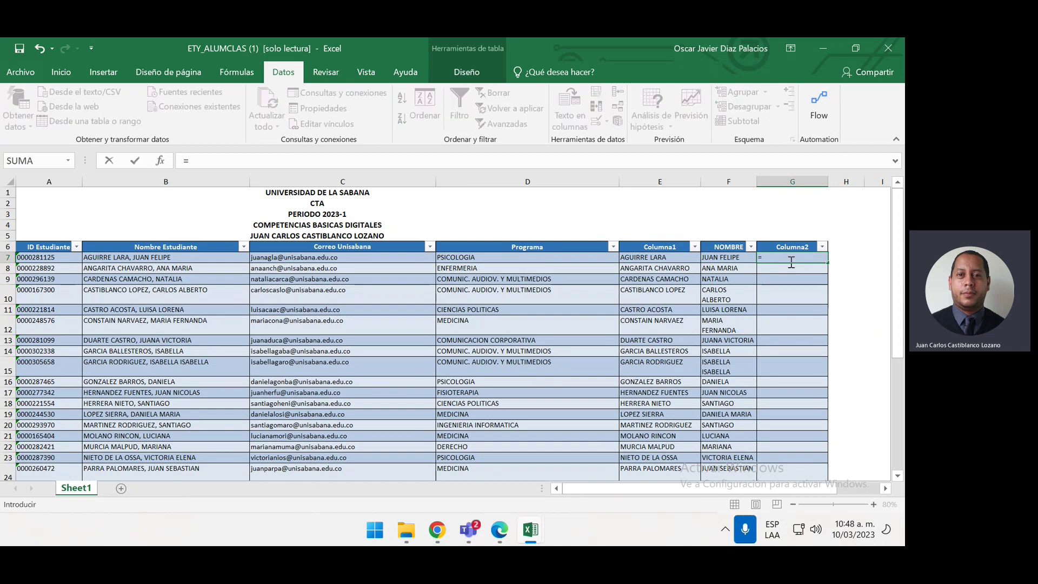
click(728, 257)
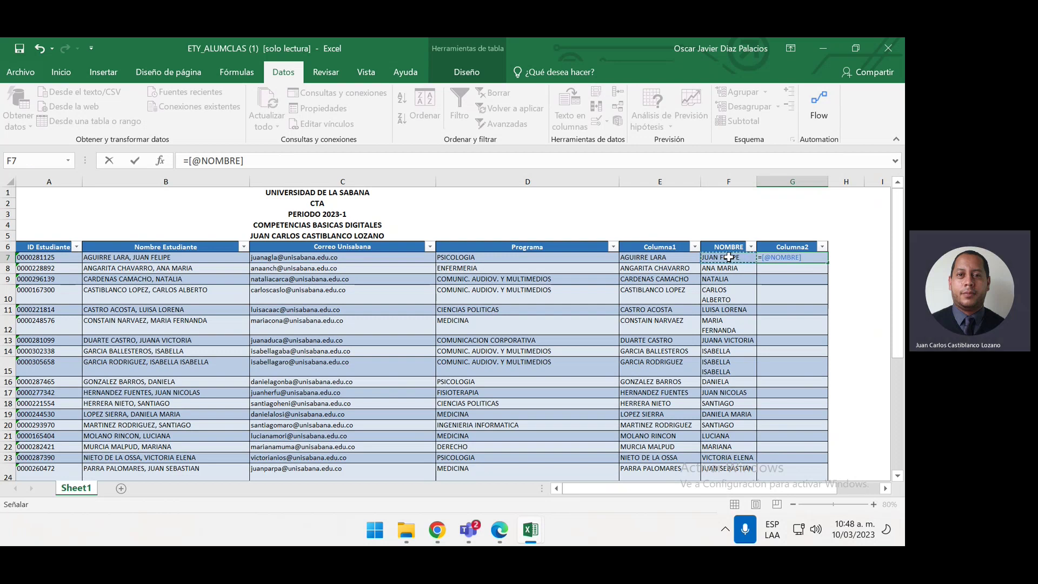
text(&)
text(&)
click(662, 256)
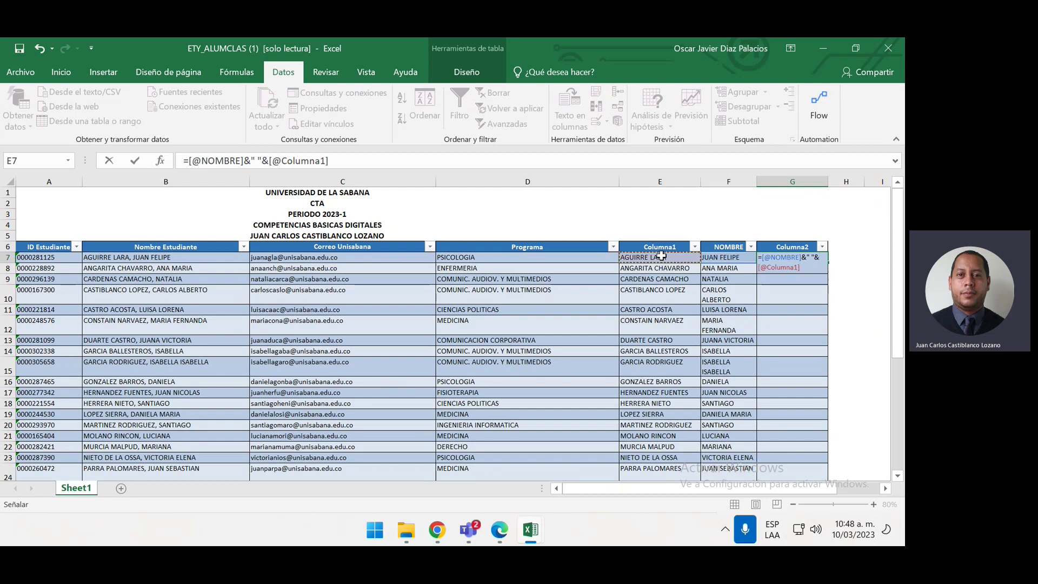
key(Return)
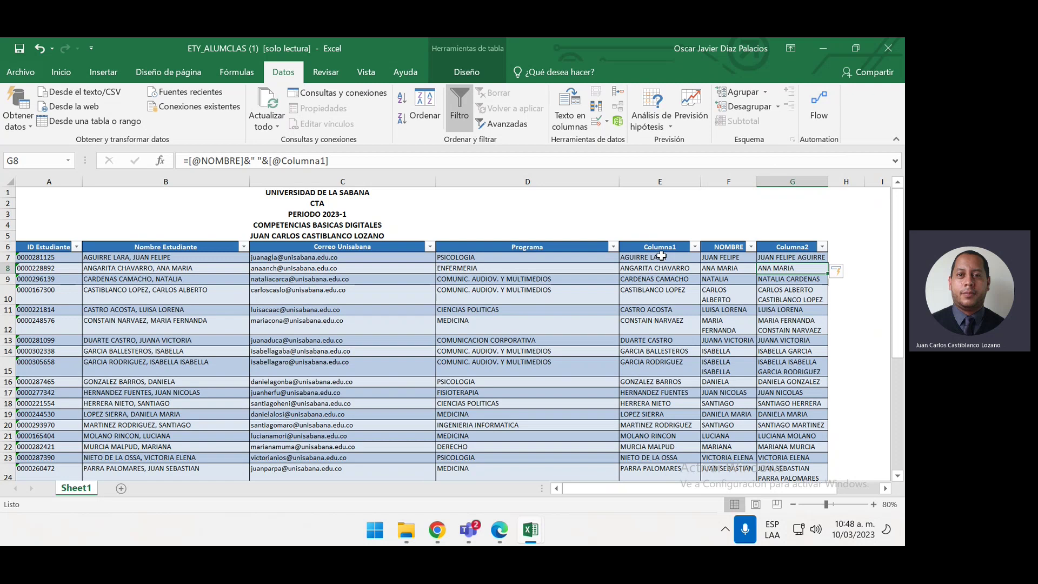
click(787, 258)
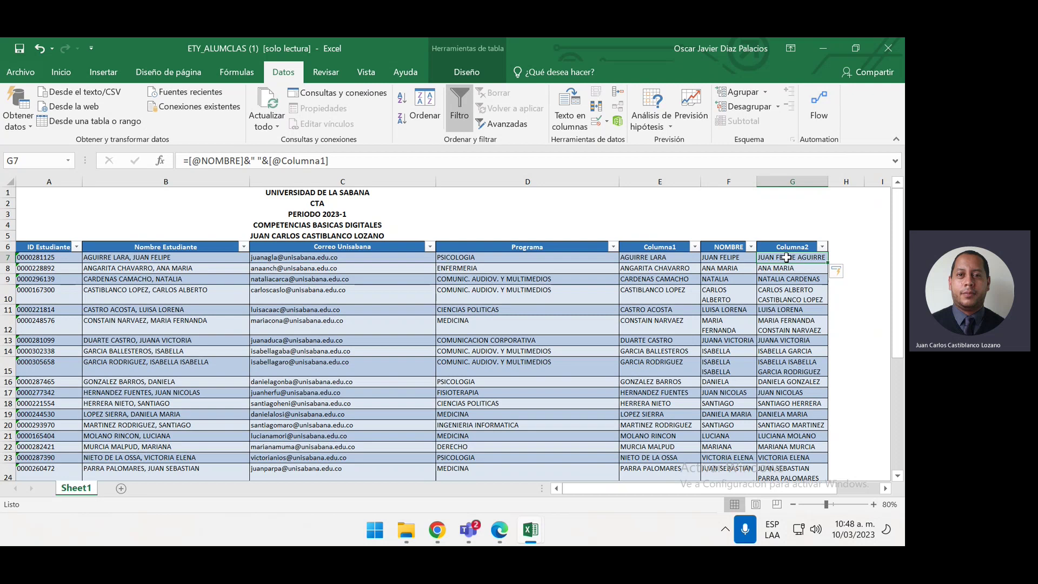
scroll(786, 257, down, 3)
key(ctrl+z)
key(ctrl+z)
scroll(787, 257, up, 3)
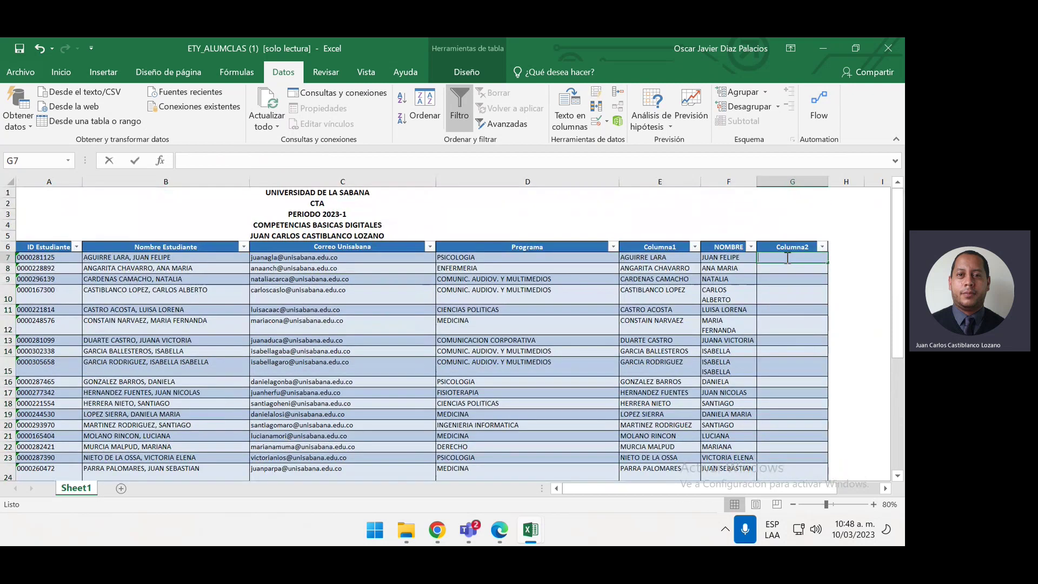
text(=)
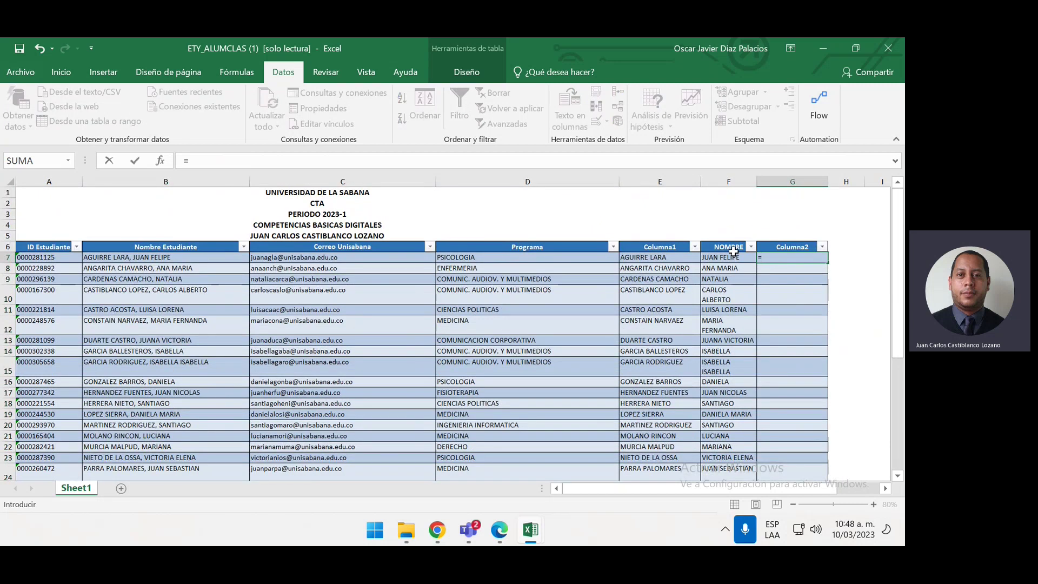
click(735, 256)
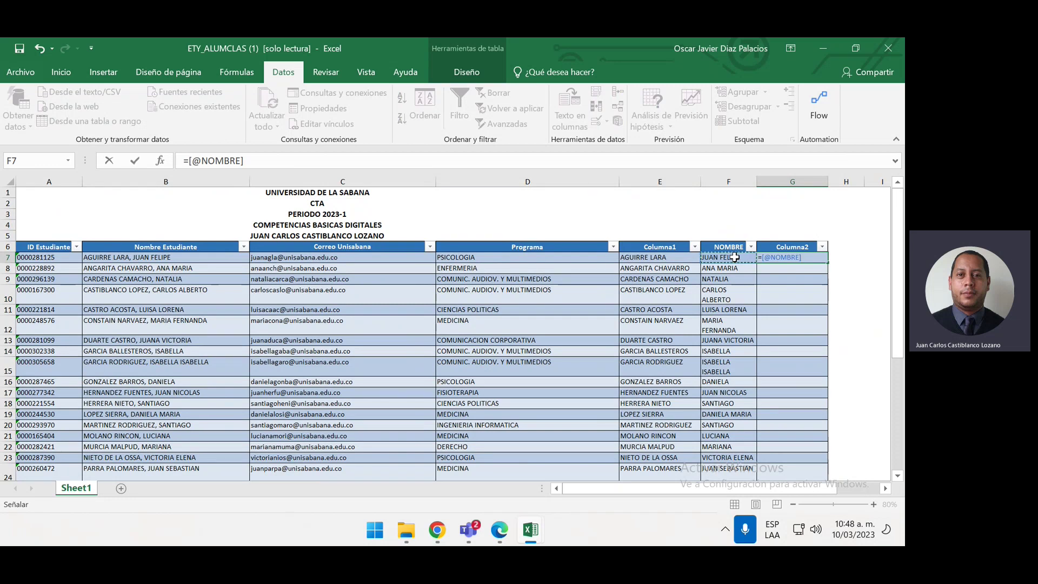
text(&)
text(")
text(&)
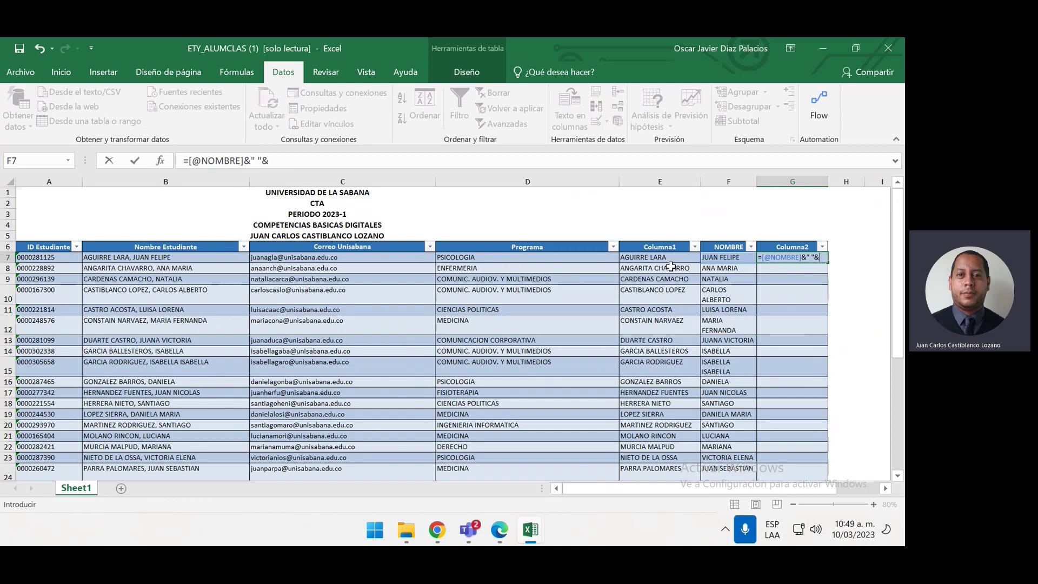
click(676, 258)
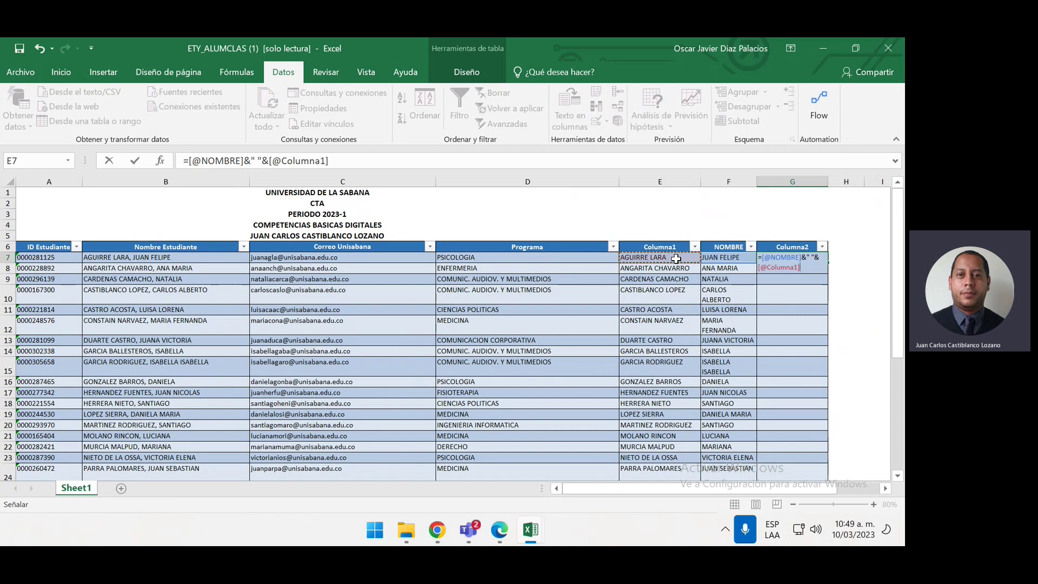
key(Return)
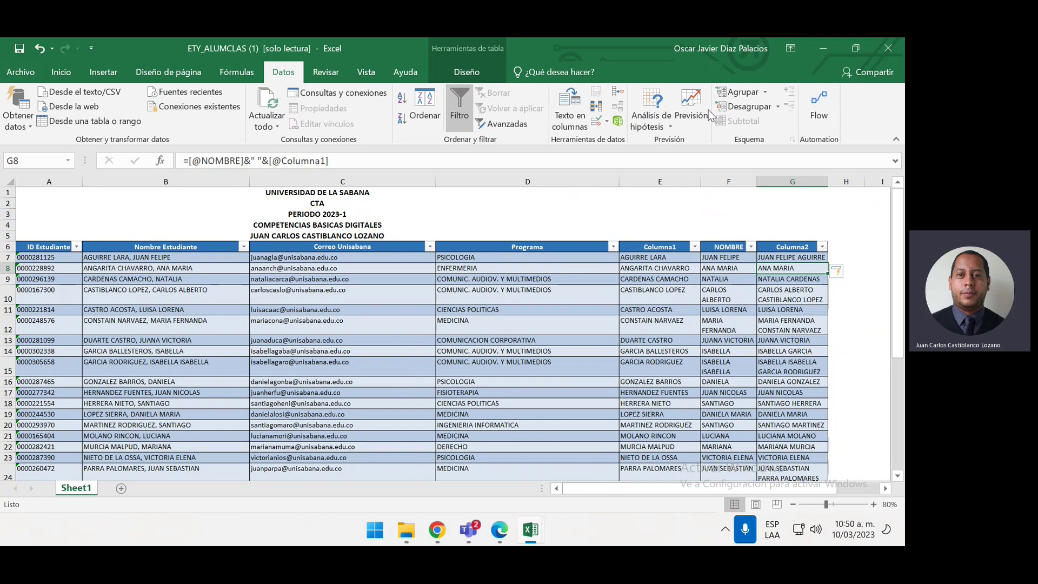
Auto-fit the Programa column D and check the combined names in rows 8 and 11
click(615, 173)
double_click(620, 181)
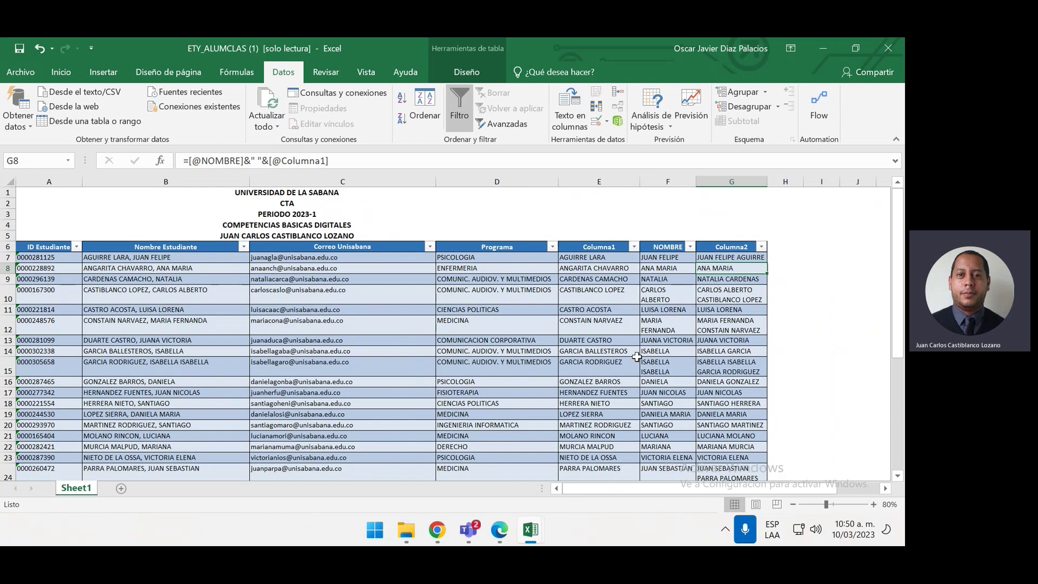
click(736, 307)
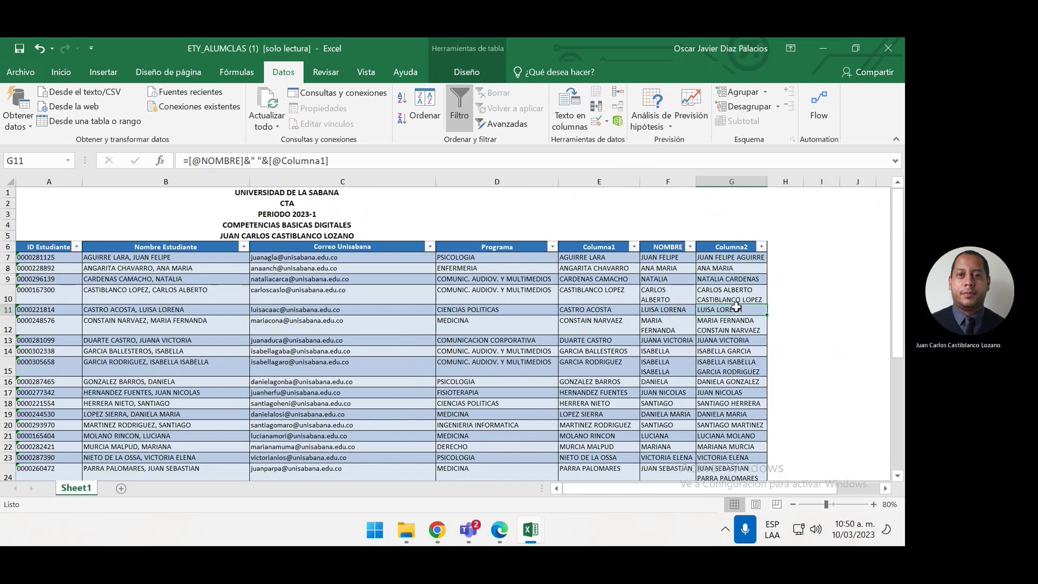
click(744, 268)
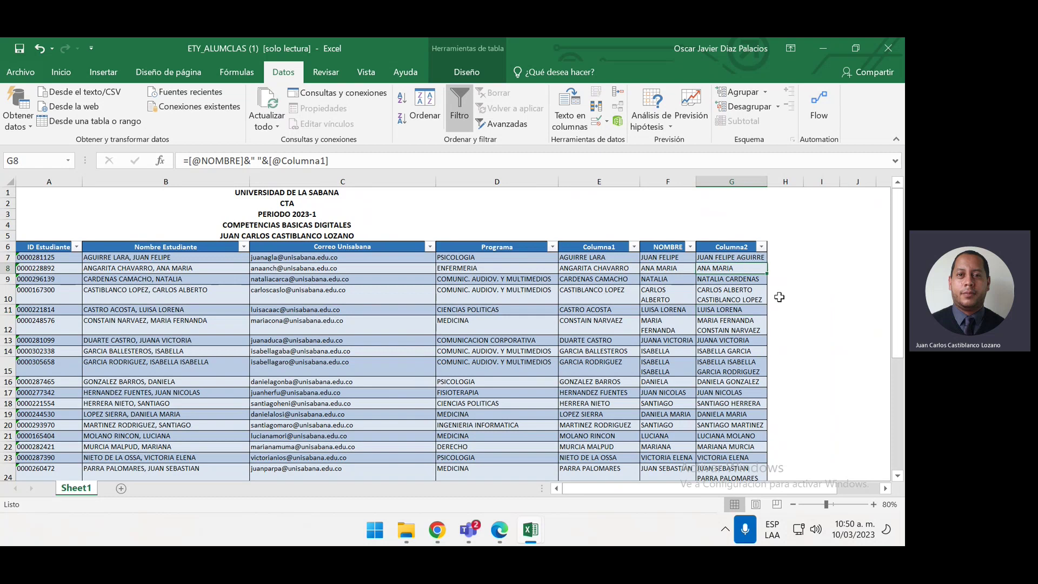
Select Columna2 from G7 down to row 37 and delete its formulas
click(753, 256)
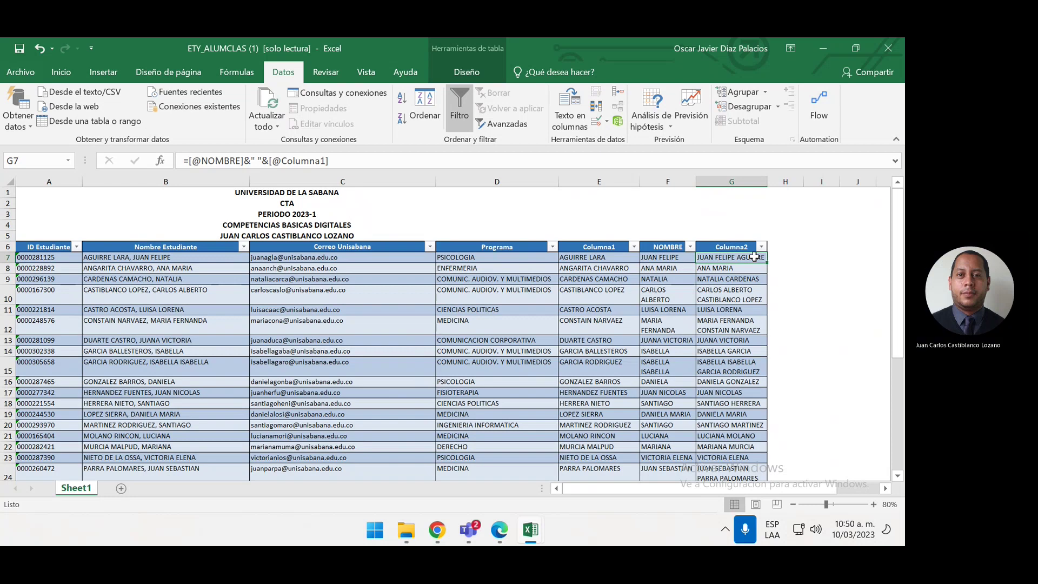
key(ctrl+shift+Down)
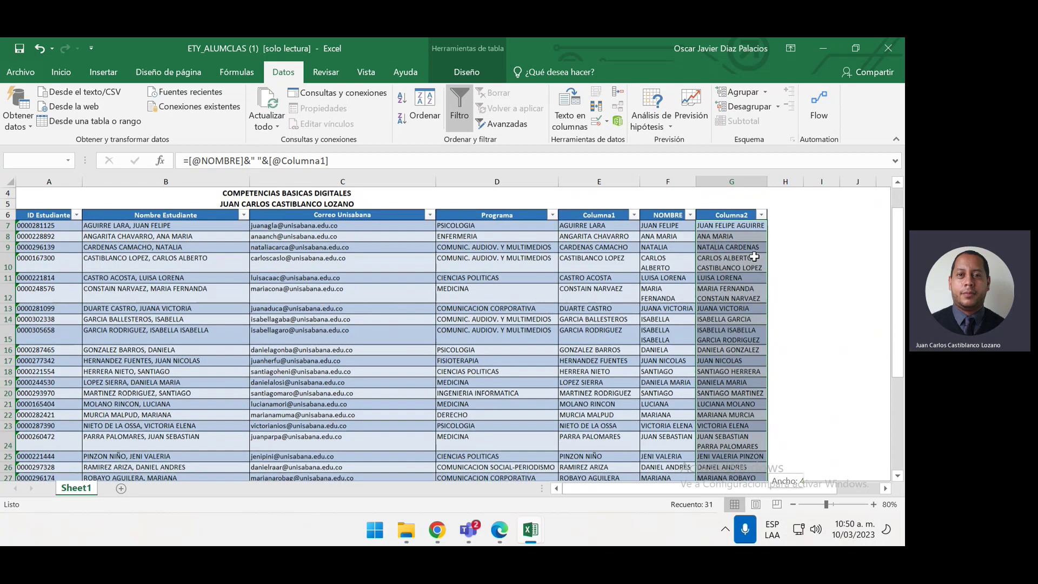
right_click(754, 257)
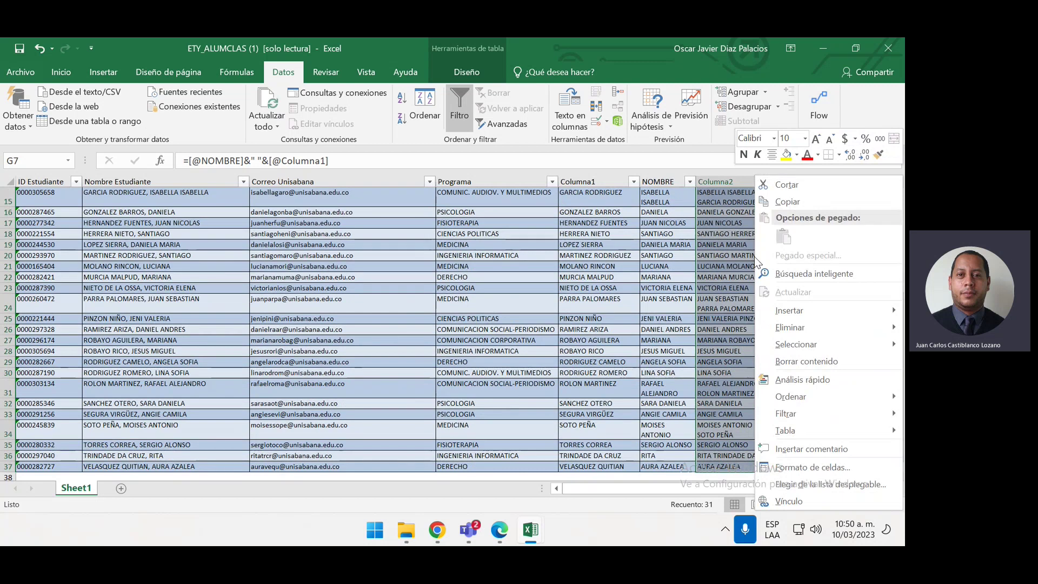
scroll(754, 256, up, 4)
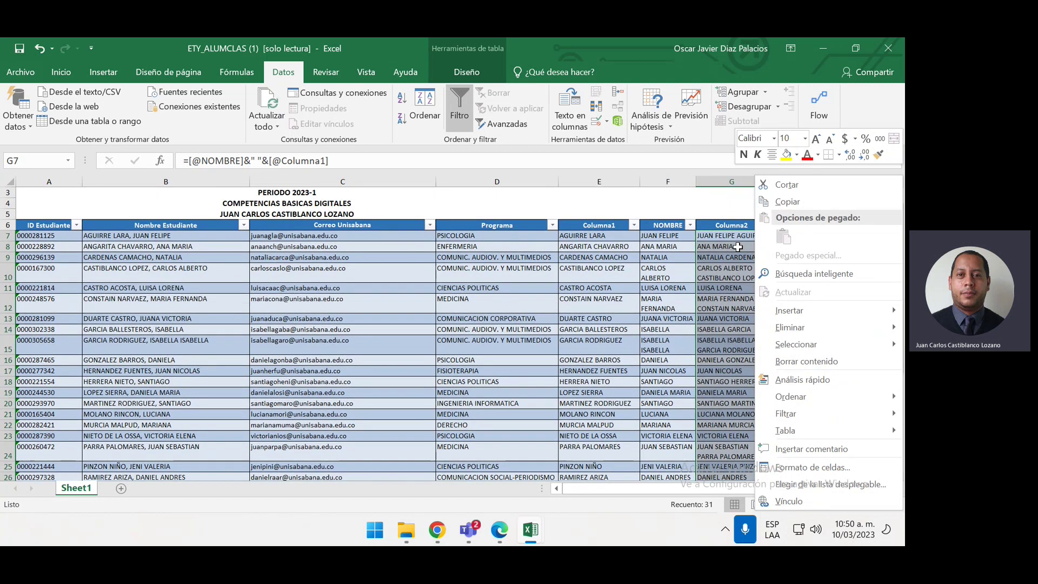
click(750, 204)
click(741, 236)
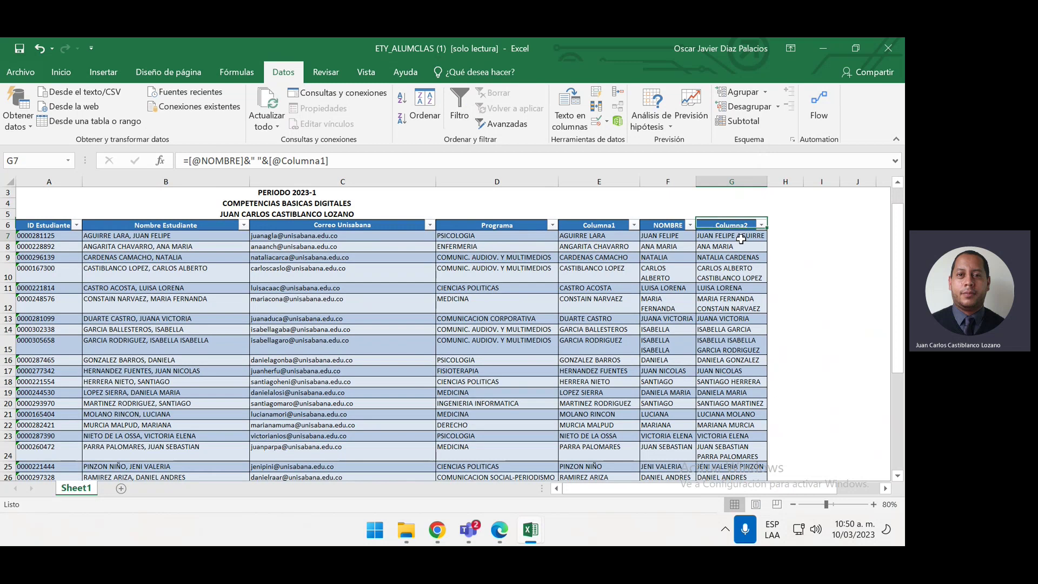
key(ctrl+shift+Down)
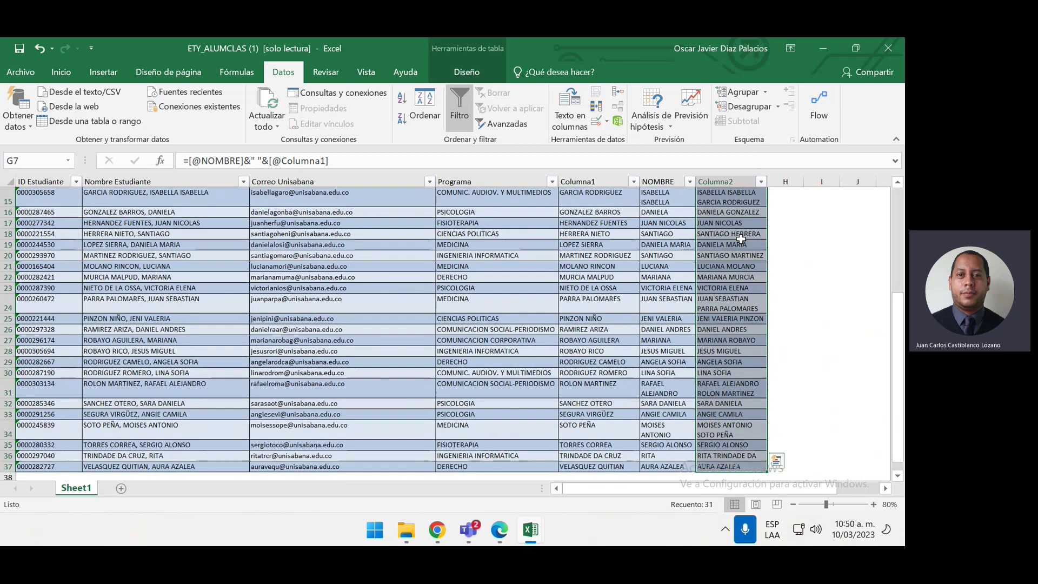
key(Delete)
scroll(741, 239, up, 5)
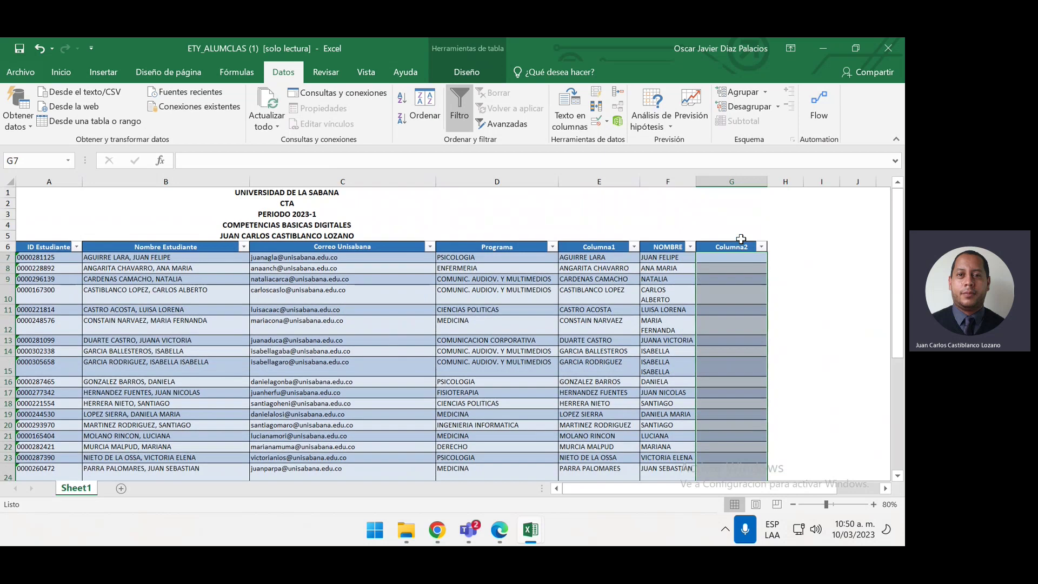
Widen column G to make room for the joined names
click(790, 255)
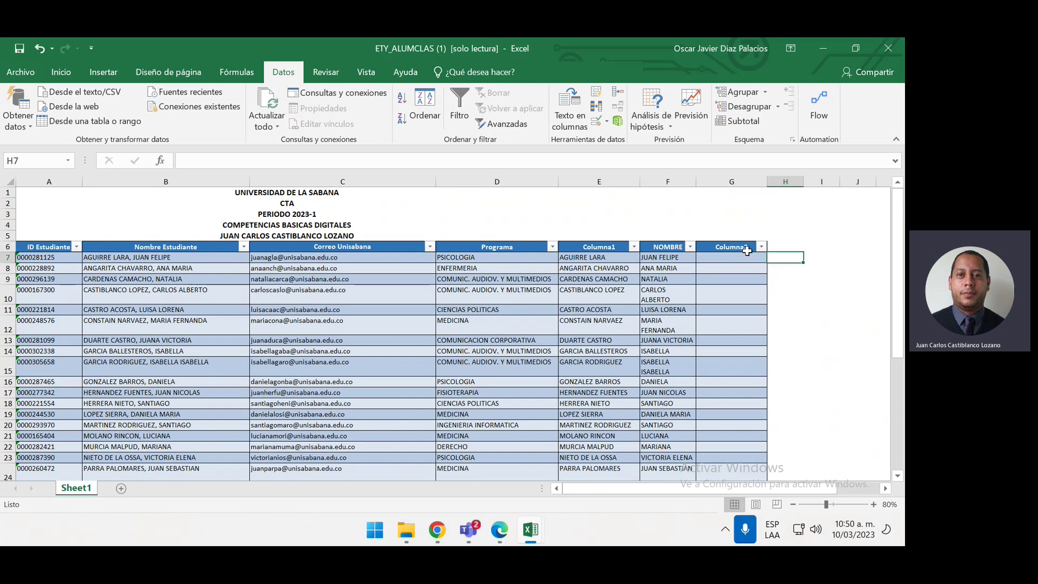
click(745, 256)
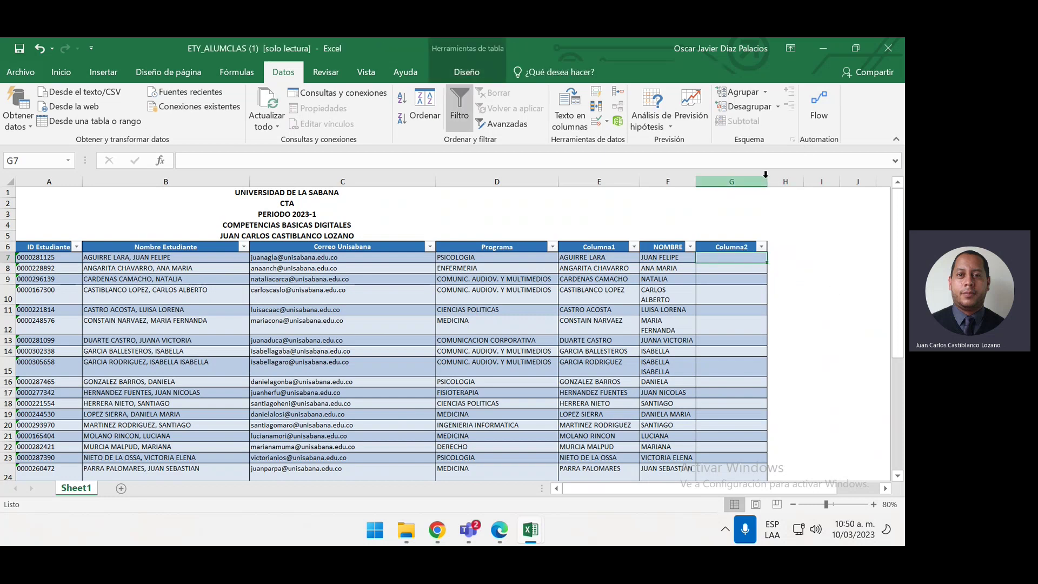
drag(768, 179, 836, 193)
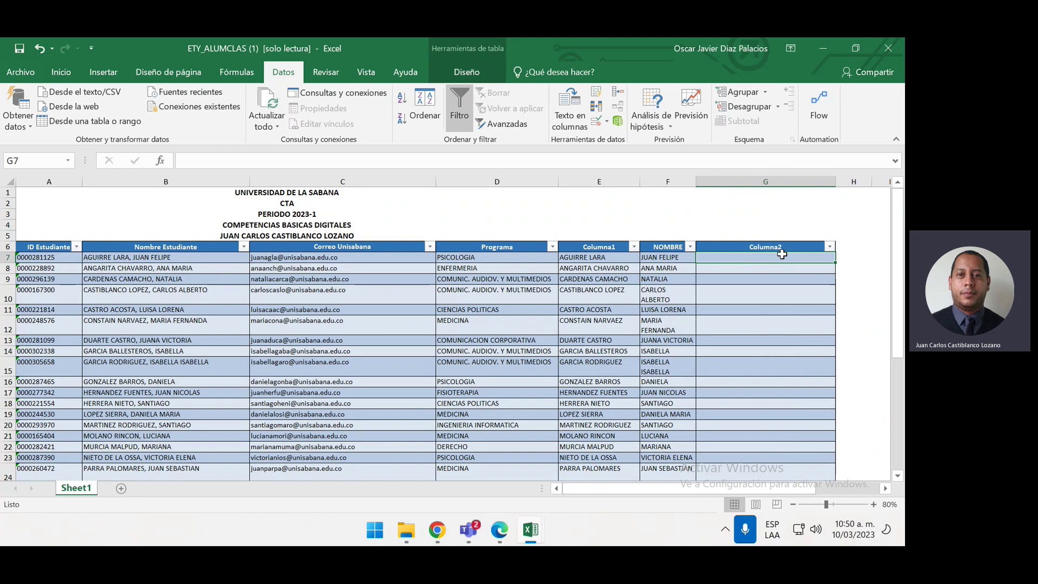
text(=C)
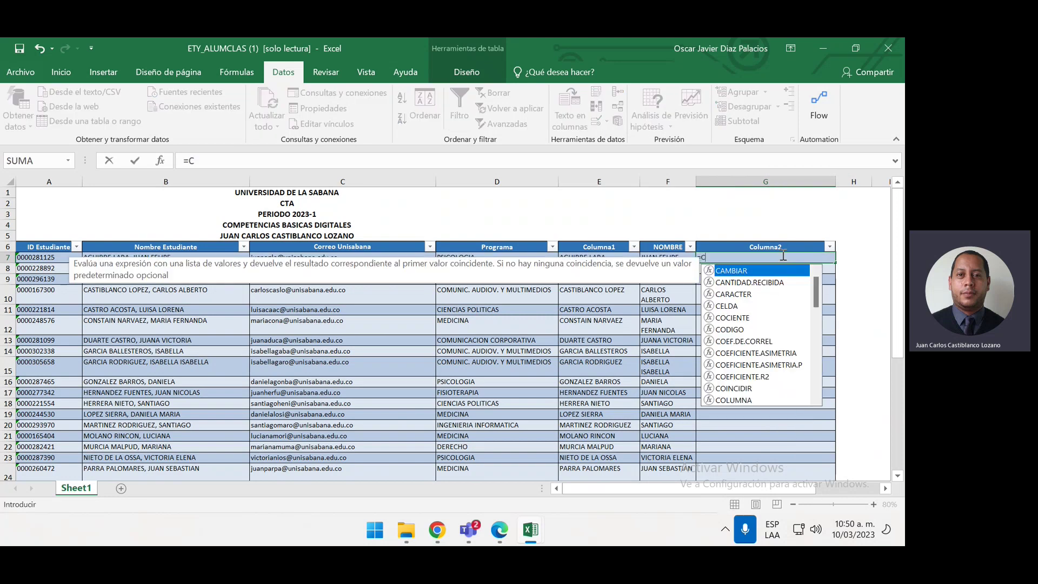
text(ONCA)
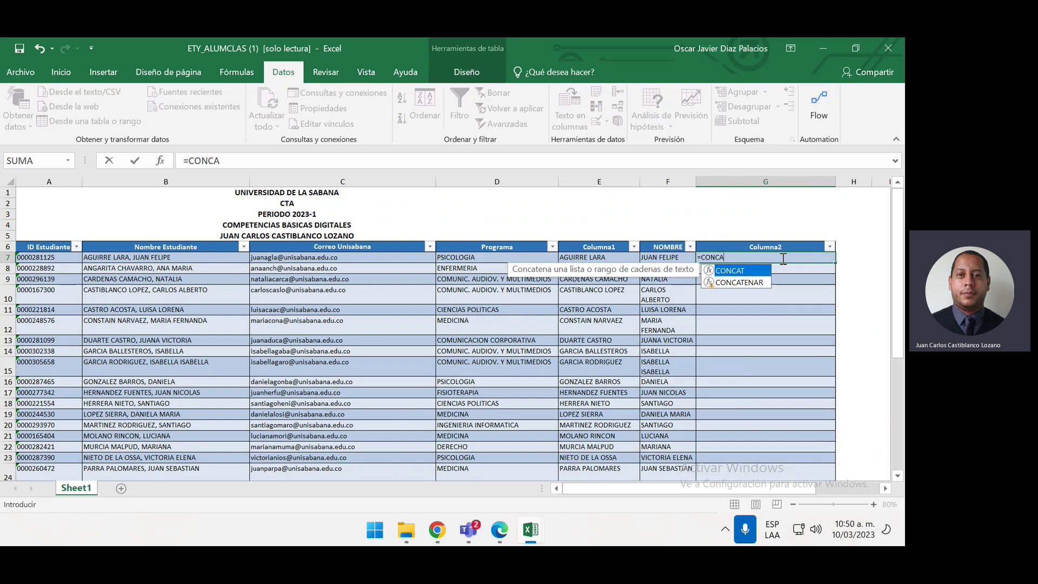
double_click(745, 284)
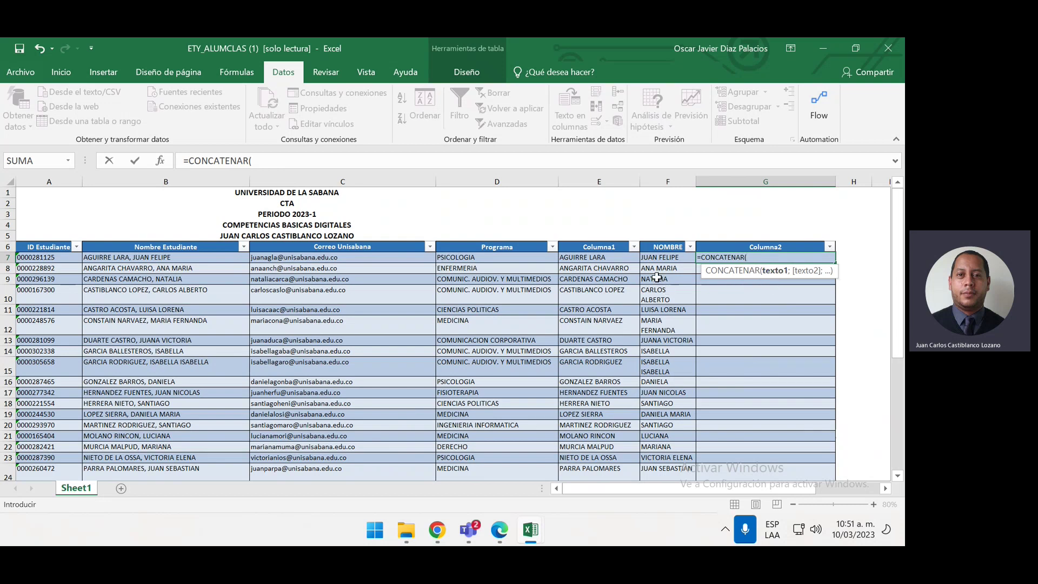
click(663, 257)
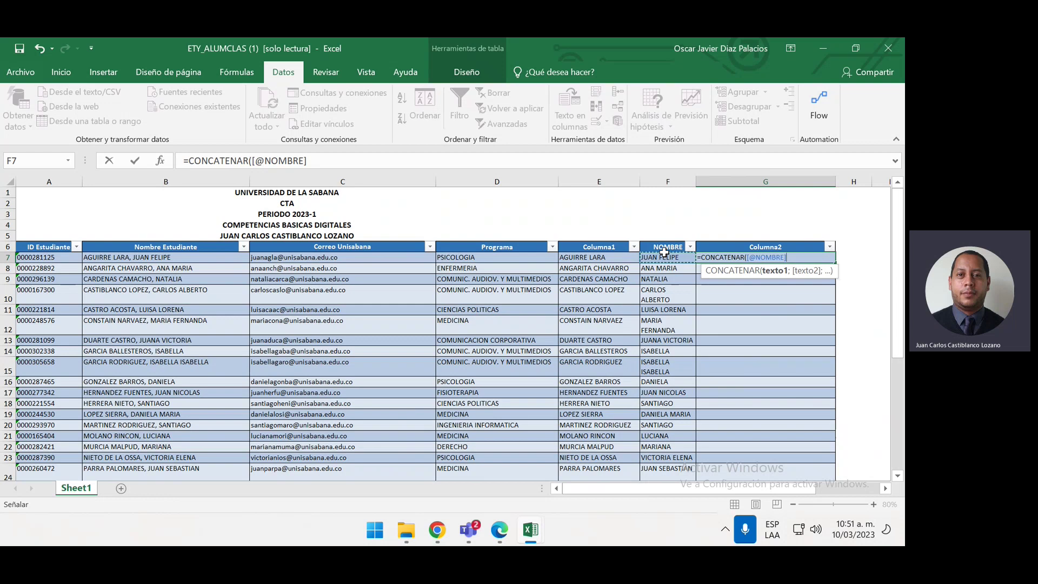
text(;)
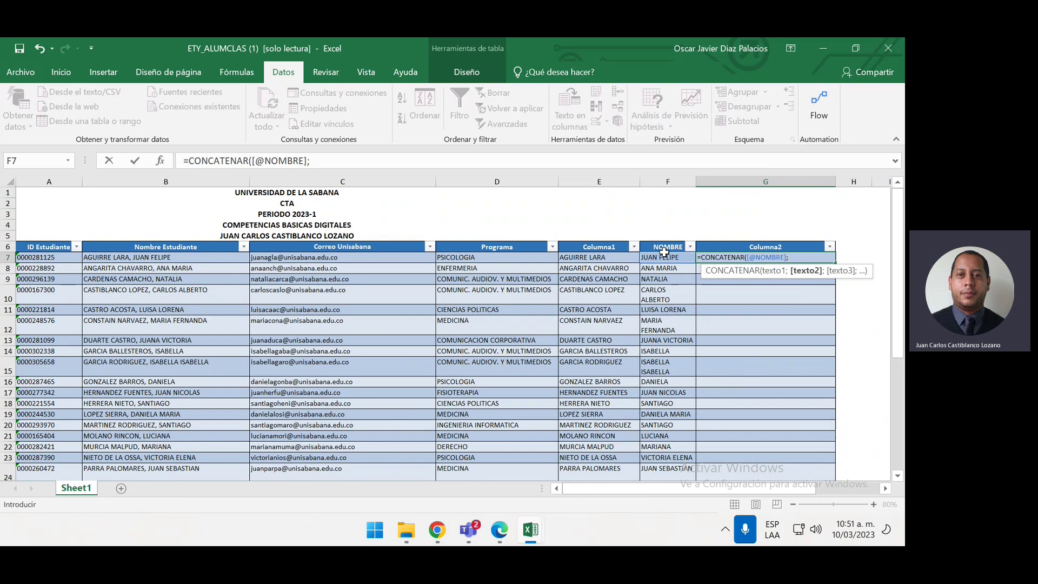
click(606, 259)
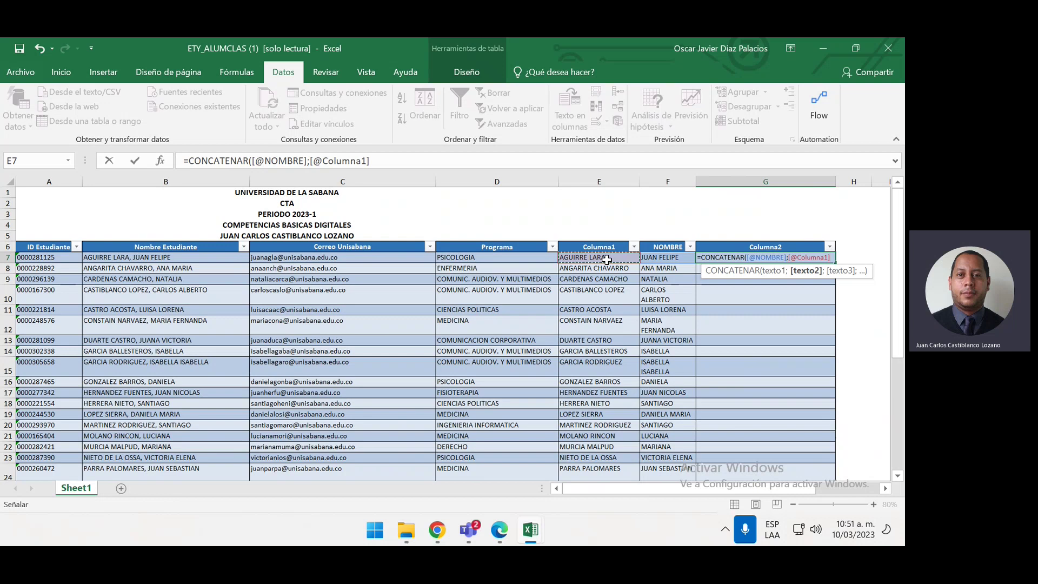
text())
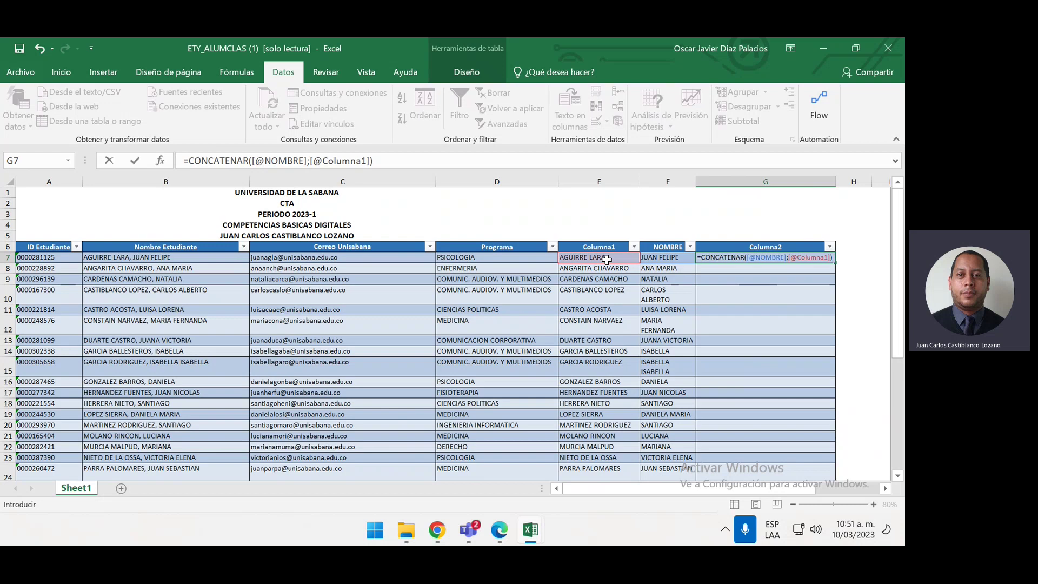
key(Return)
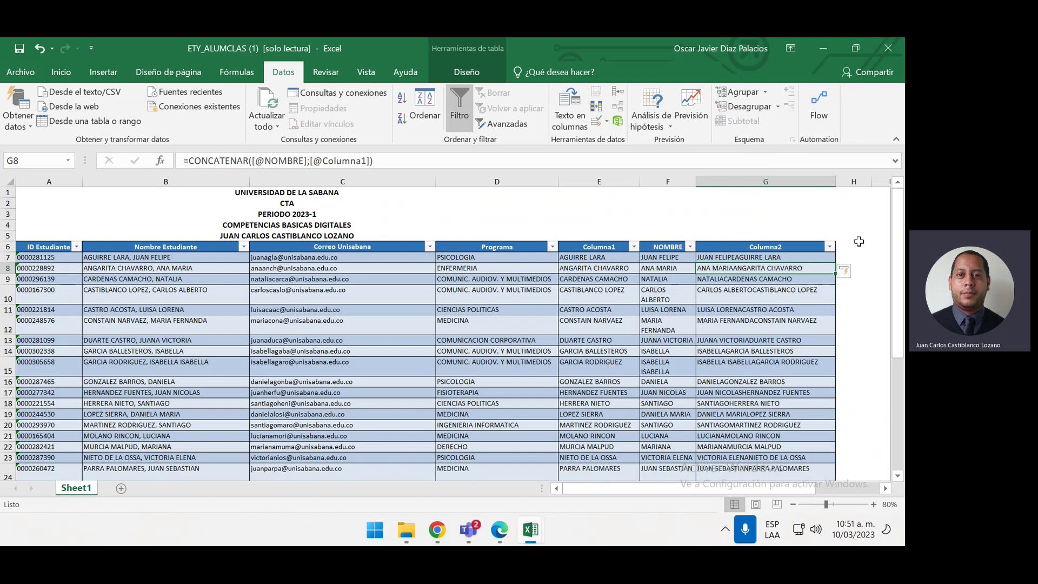
click(823, 260)
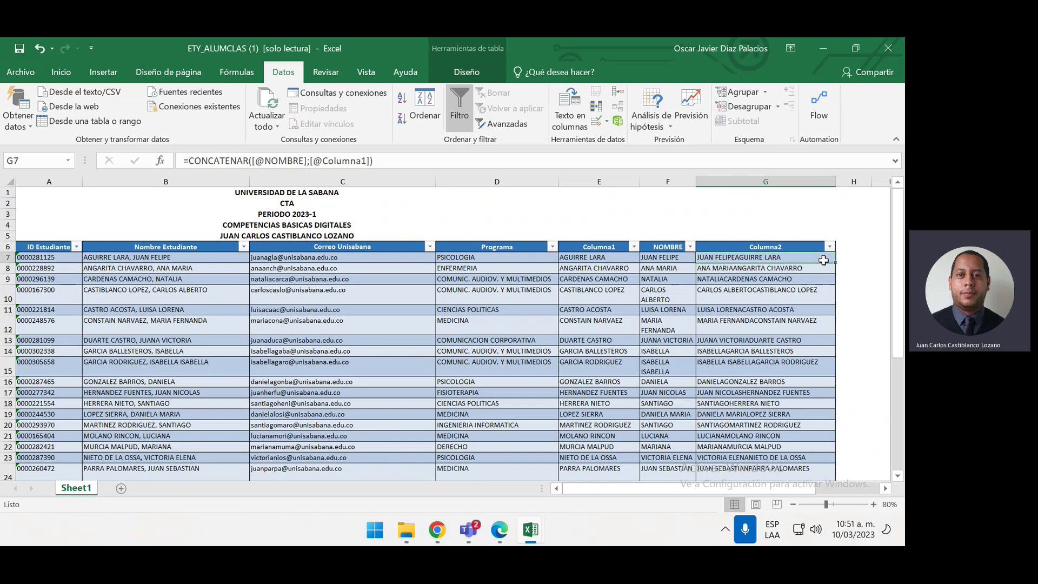
key(ctrl+shift+Down)
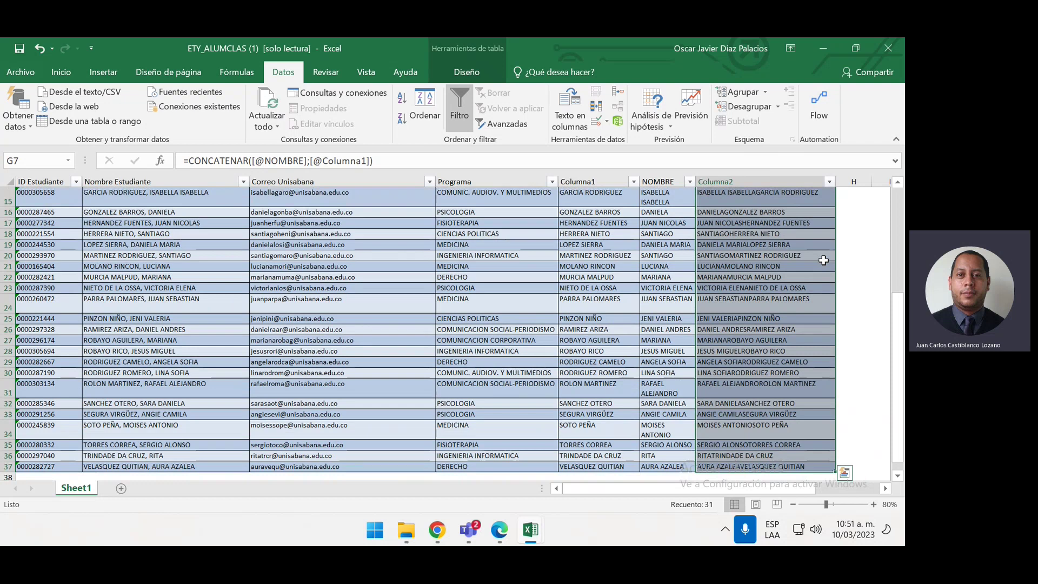
Clear Columna2 and enter =CONCATENAR(F8;" ";E8) in G7 to fill spaced full names
key(Delete)
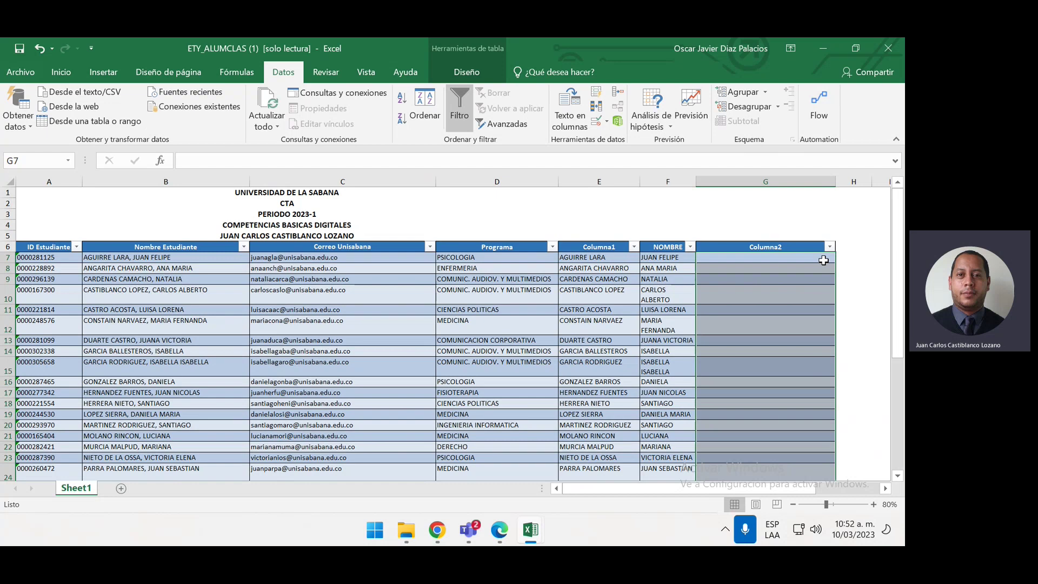
click(823, 260)
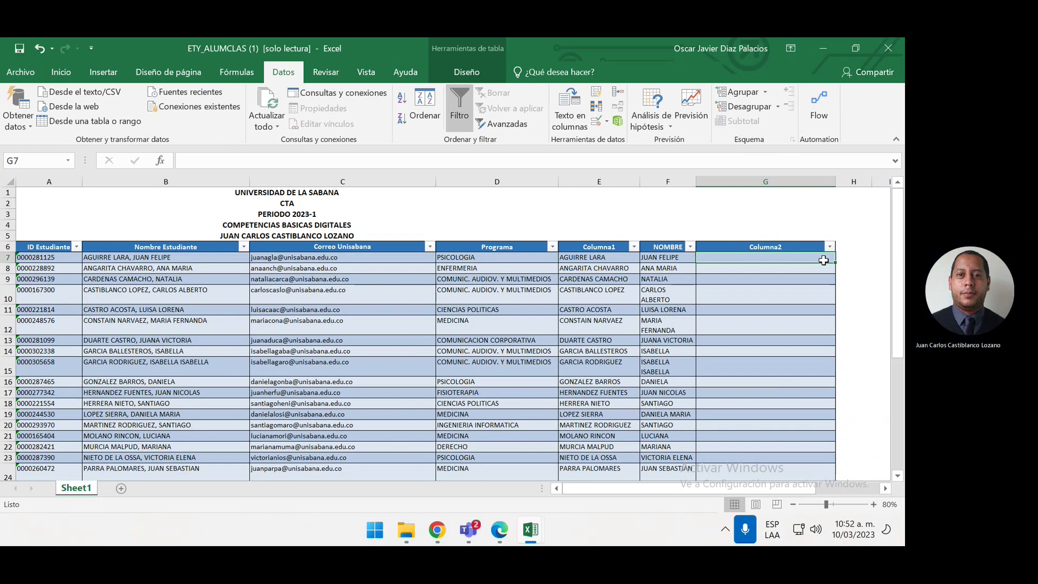
text(=CO)
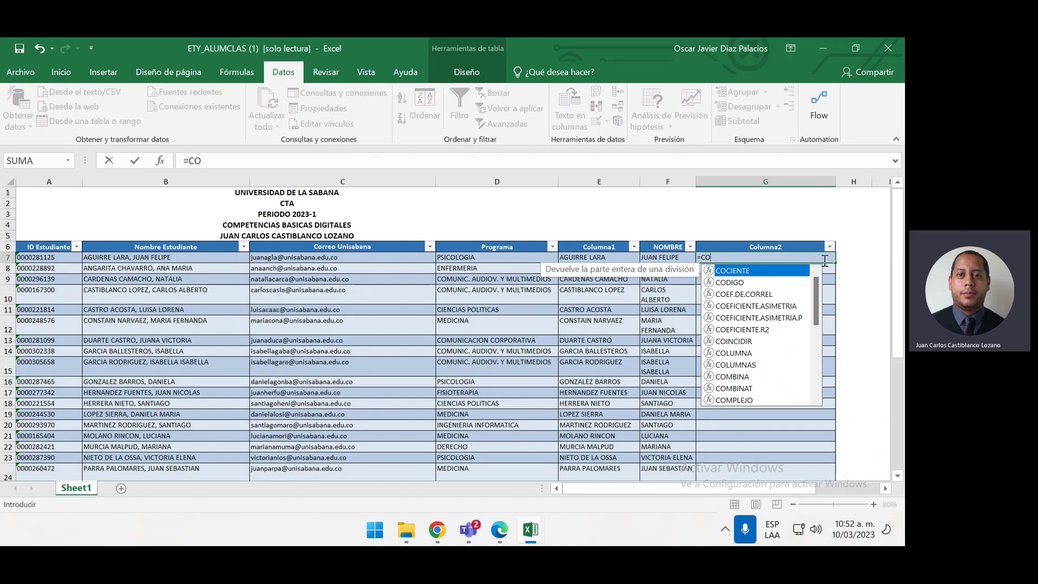
text(NCA)
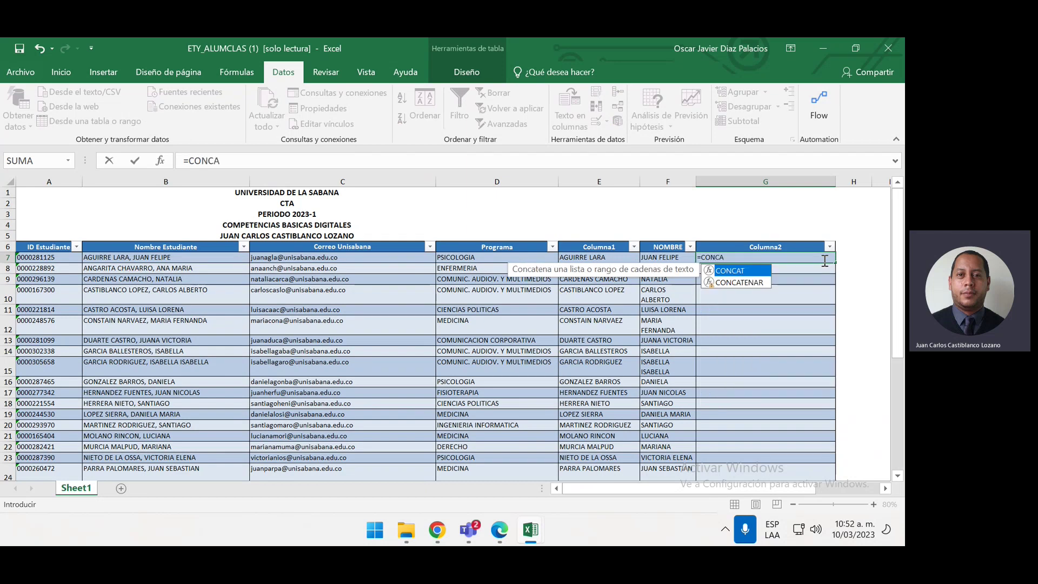
double_click(771, 283)
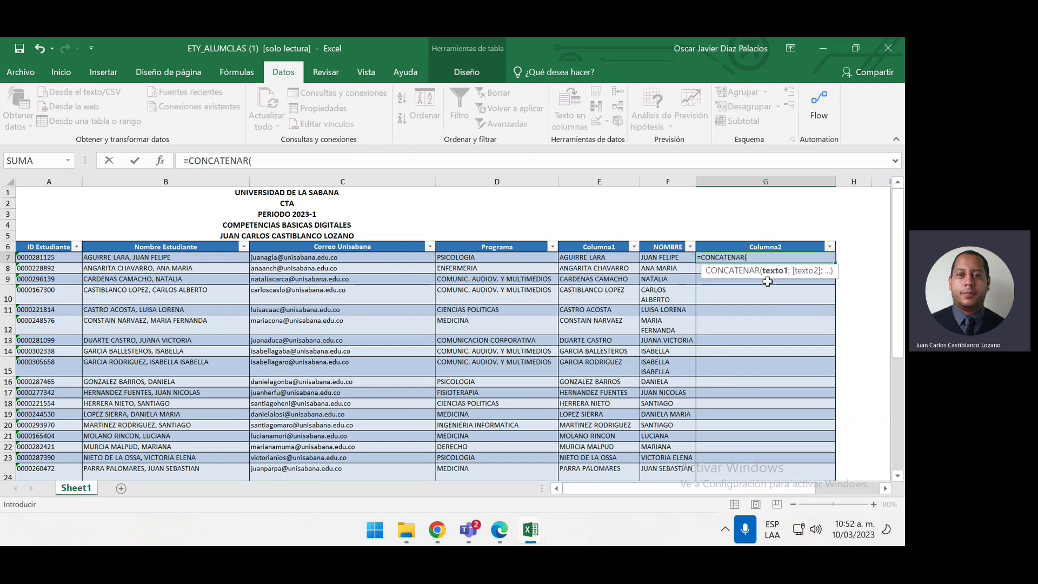
click(679, 264)
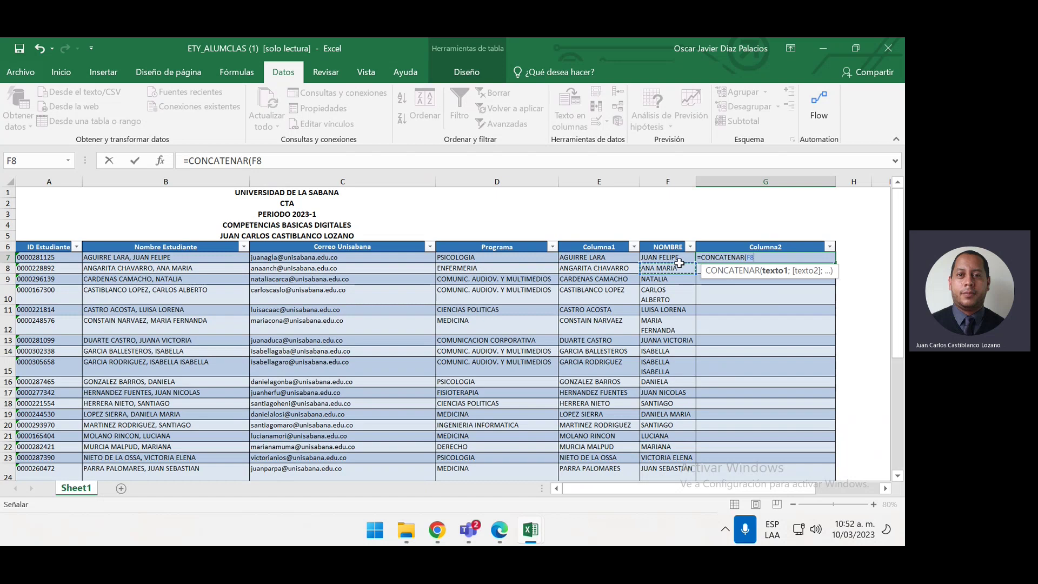
text(;)
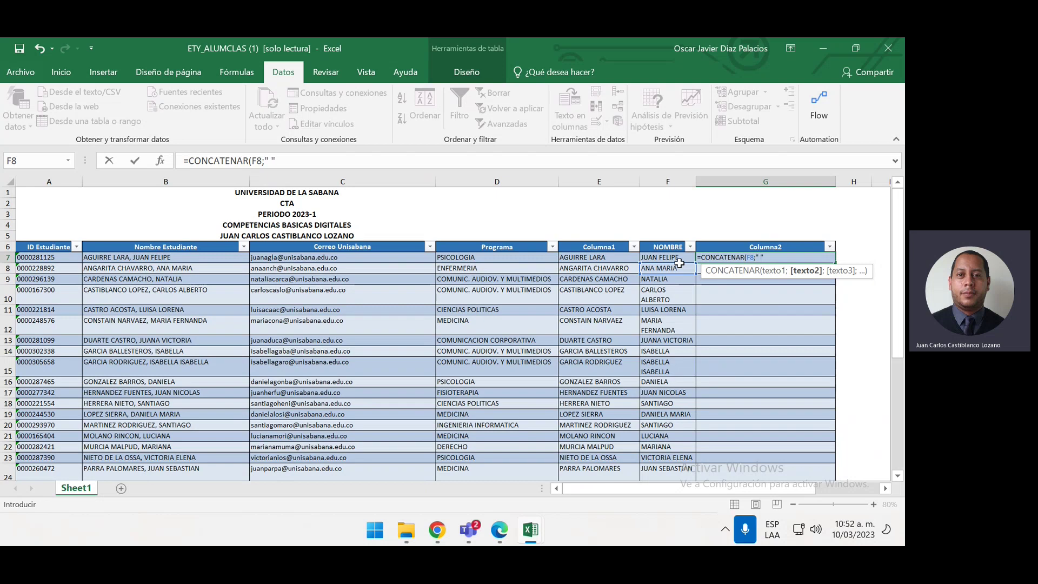
text(" ";)
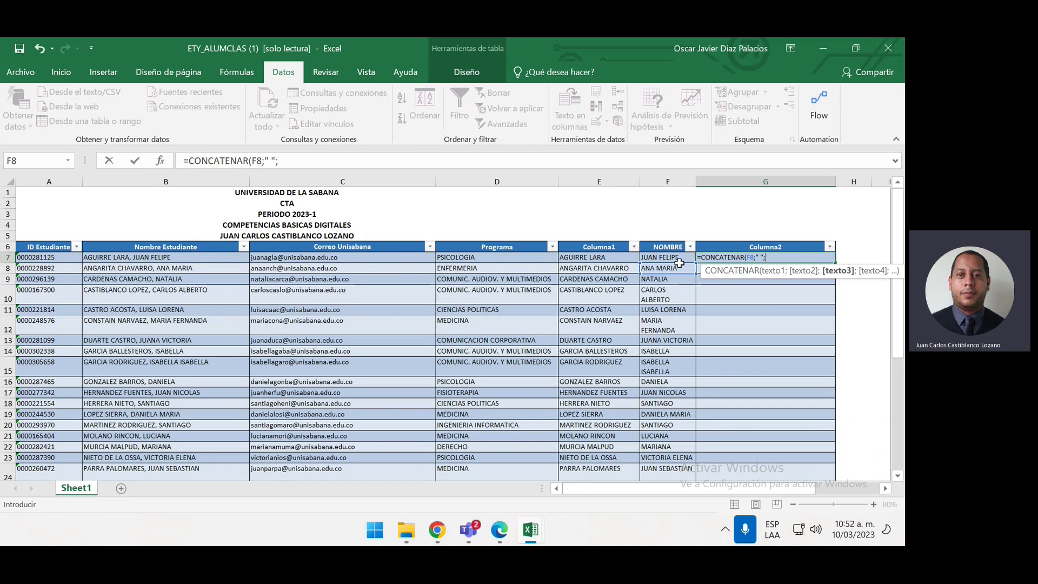
click(624, 270)
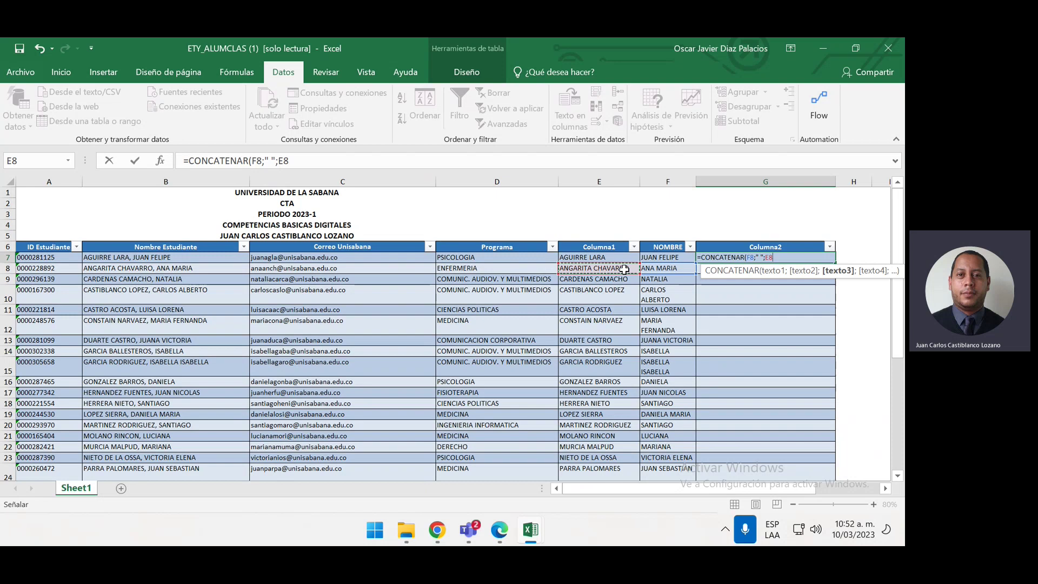
text())
key(Return)
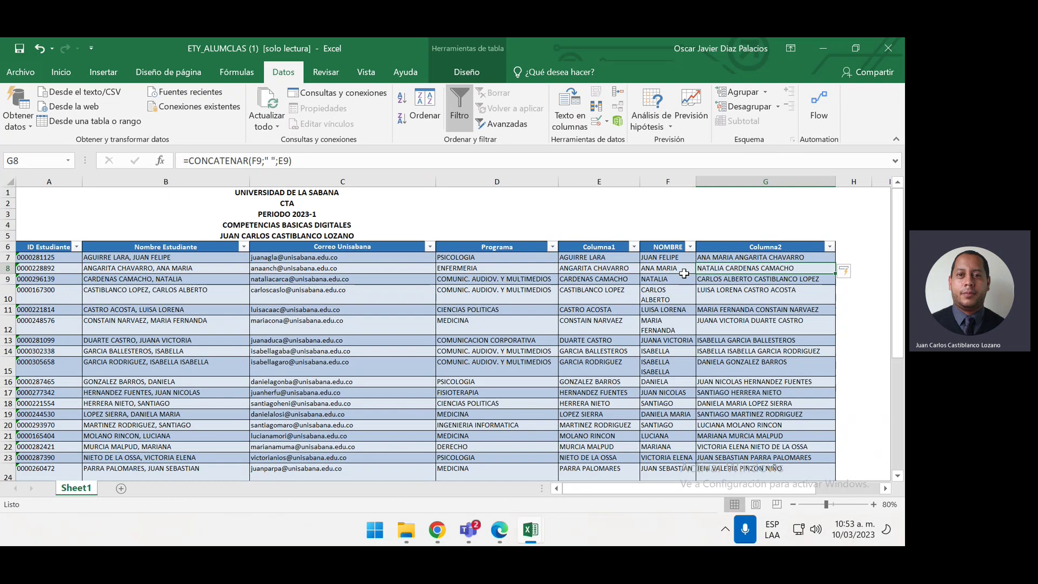
key(Up)
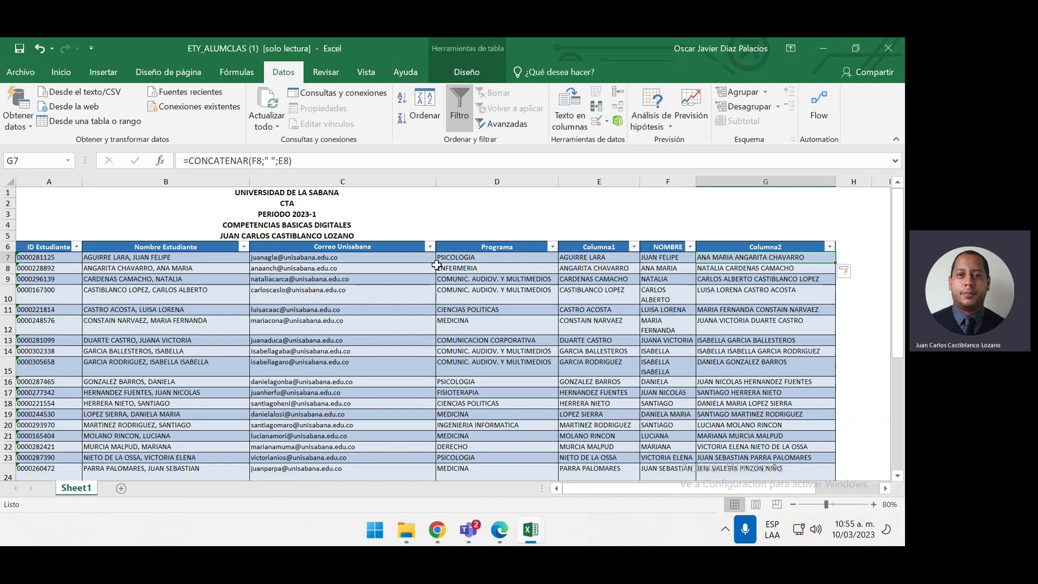
click(182, 180)
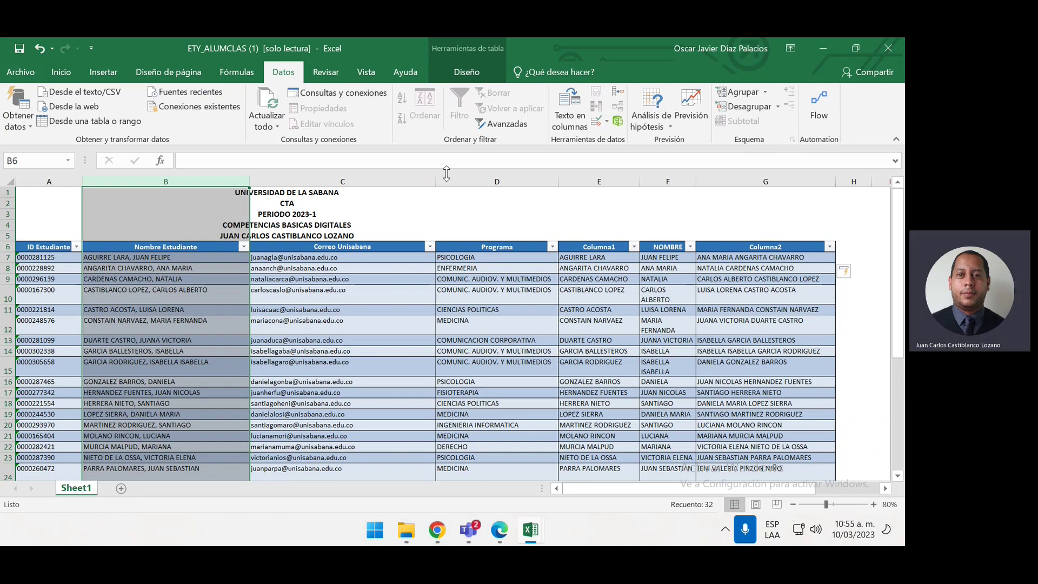
click(586, 178)
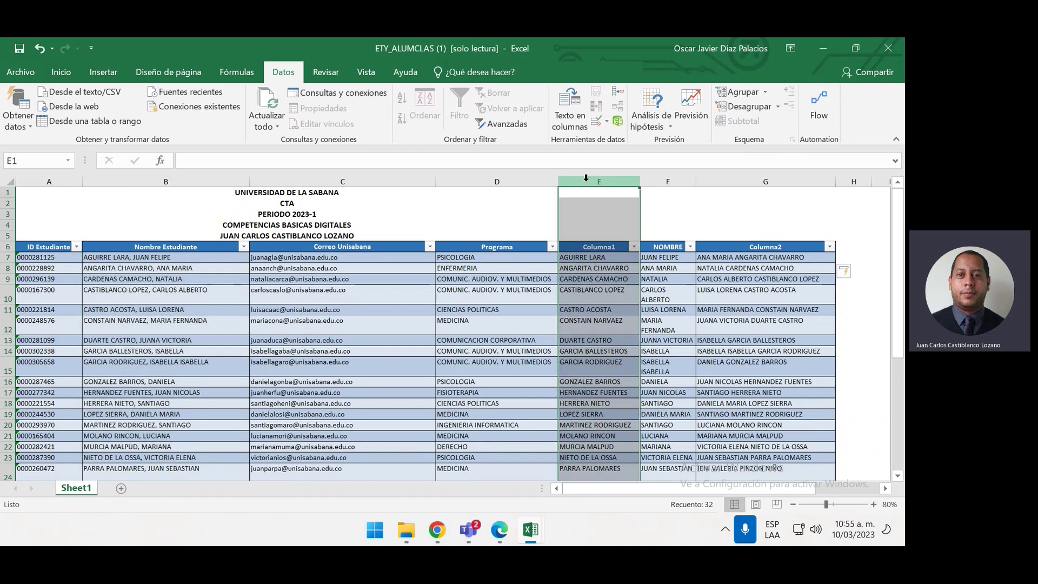
key(ctrl+minus)
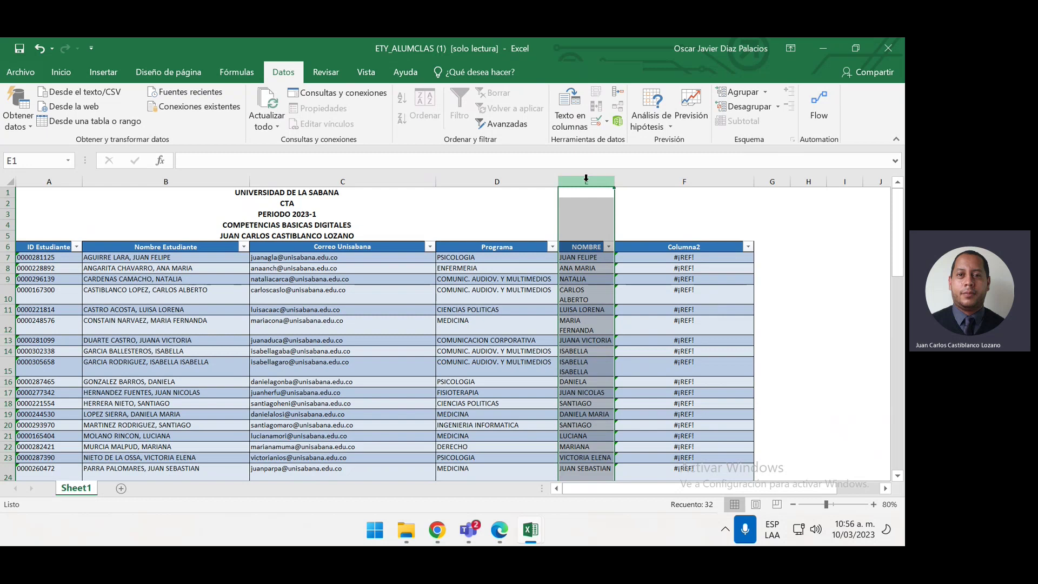
key(ctrl+z)
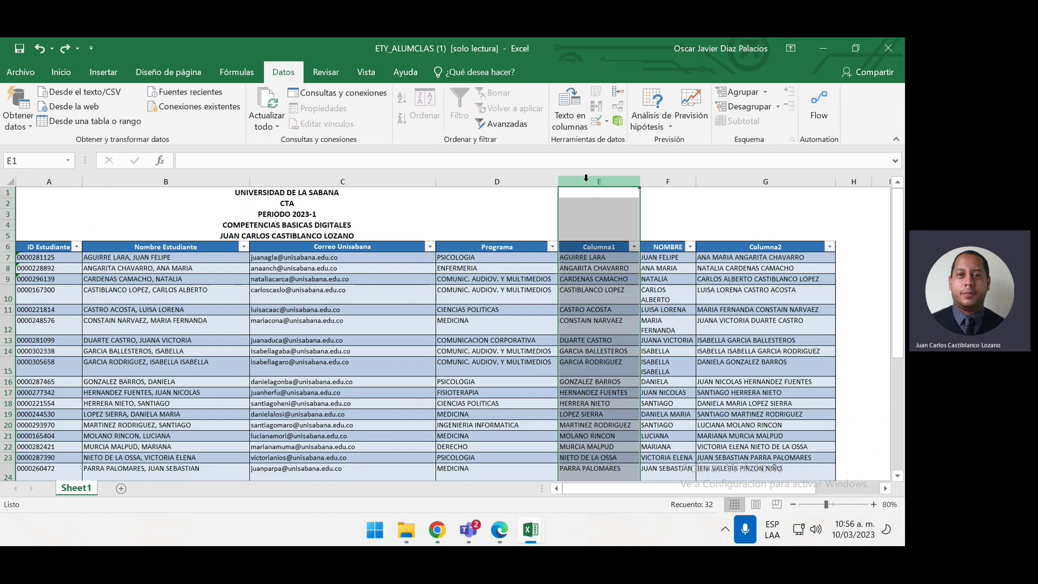
click(764, 260)
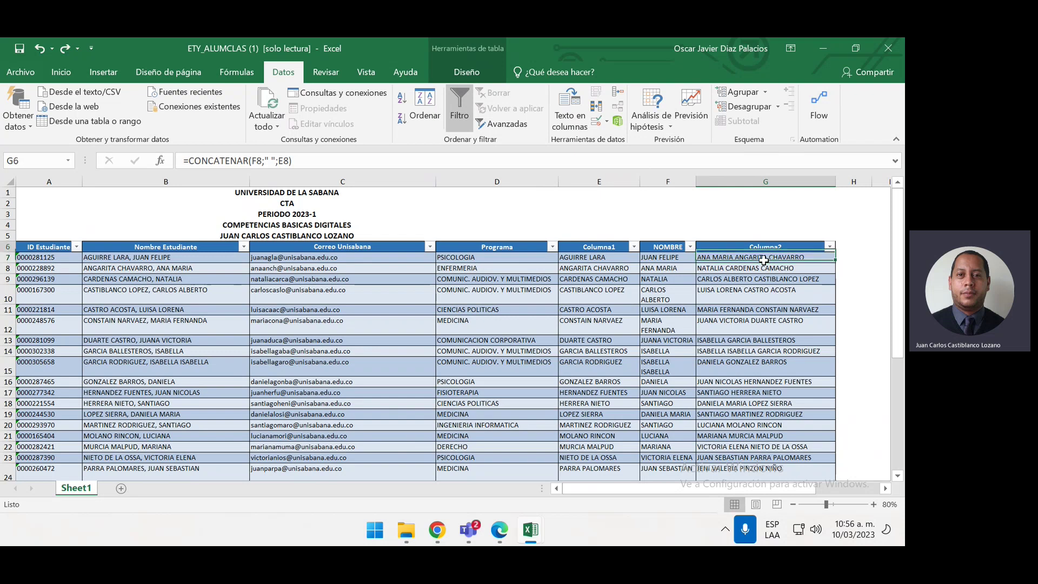
Delete the Columna2 formulas from G7 down to the last row
key(Up)
key(Down)
key(ctrl+shift+Down)
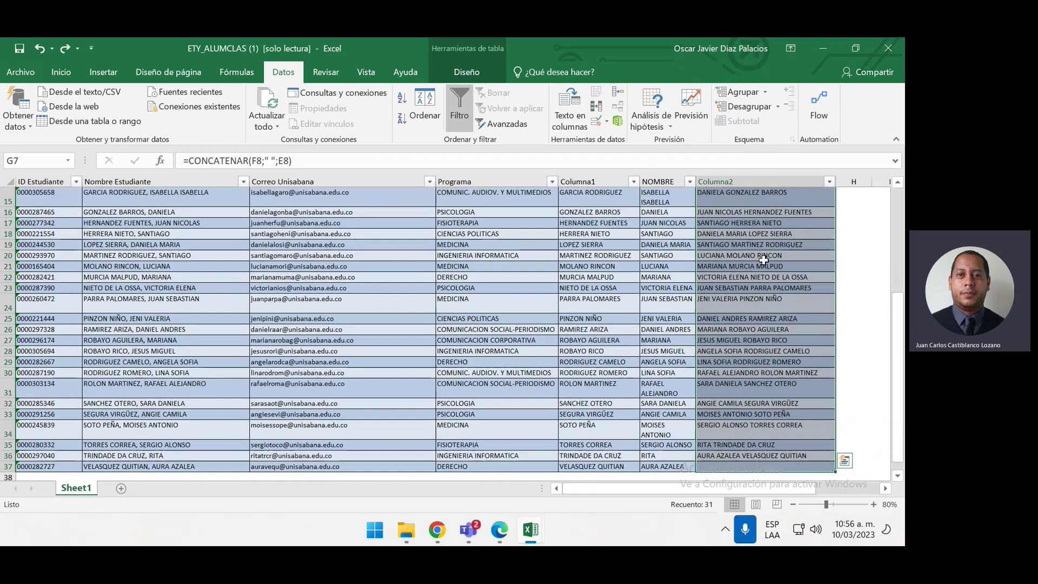
key(Delete)
scroll(764, 260, up, 10)
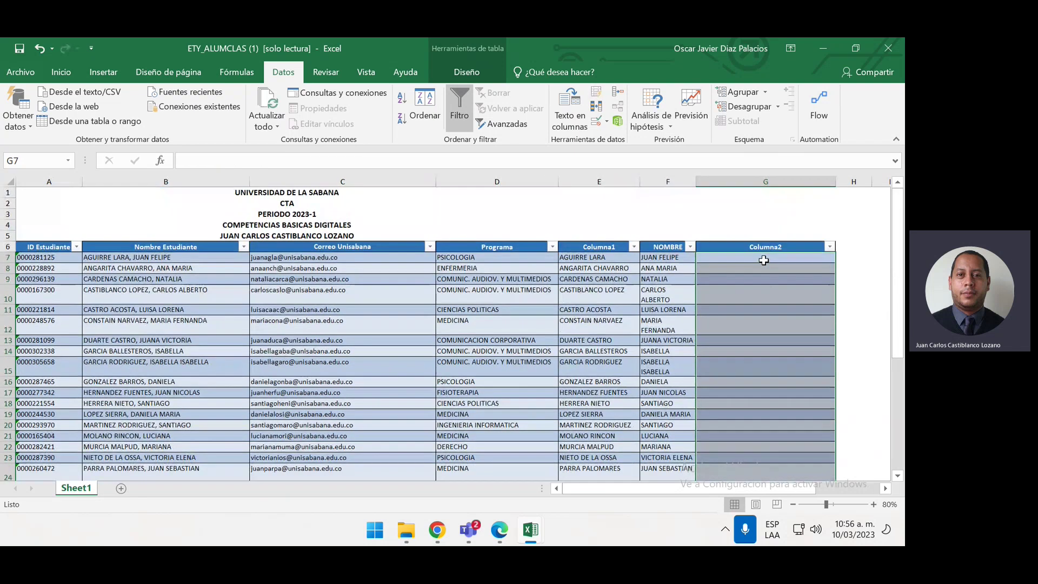
key(Up)
key(Down)
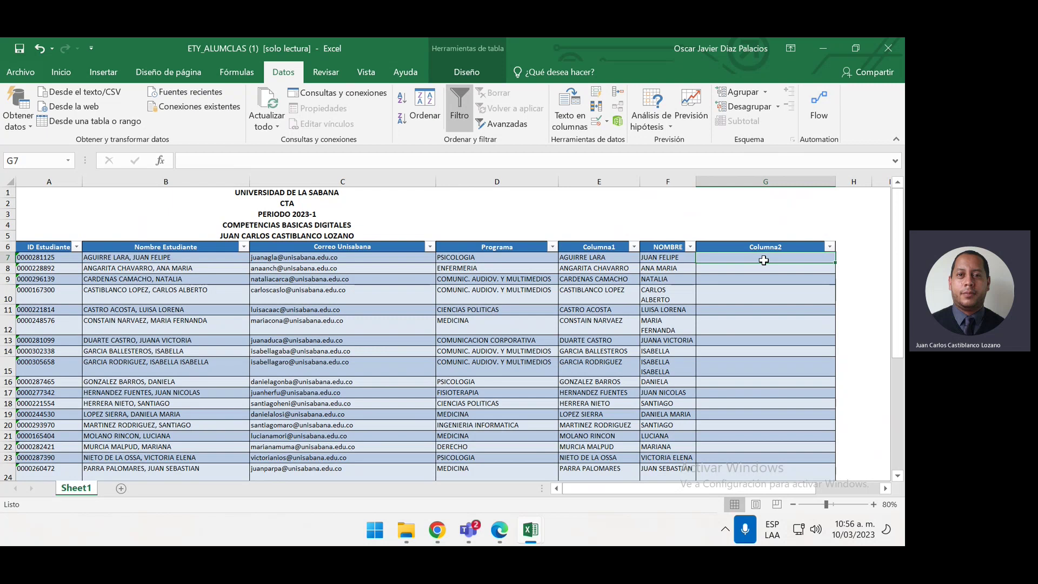
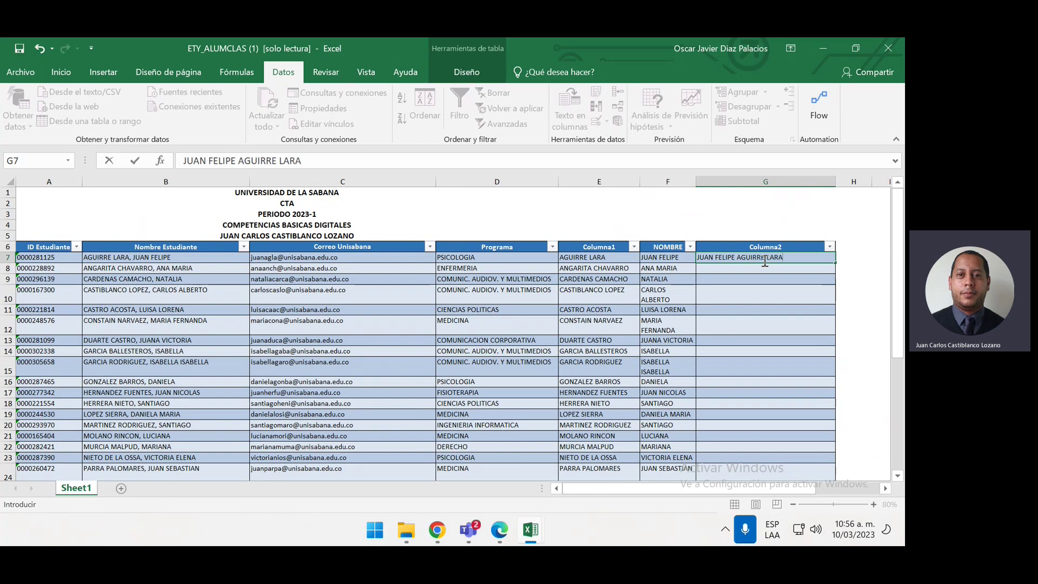
Flash-fill Columna2 from two typed example full names in G7 and G8
key(Return)
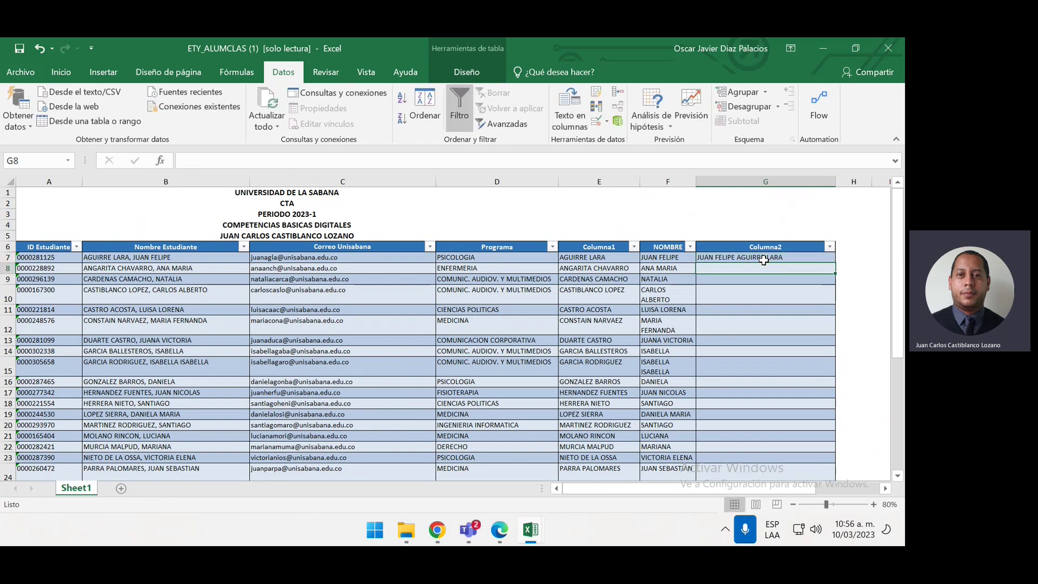
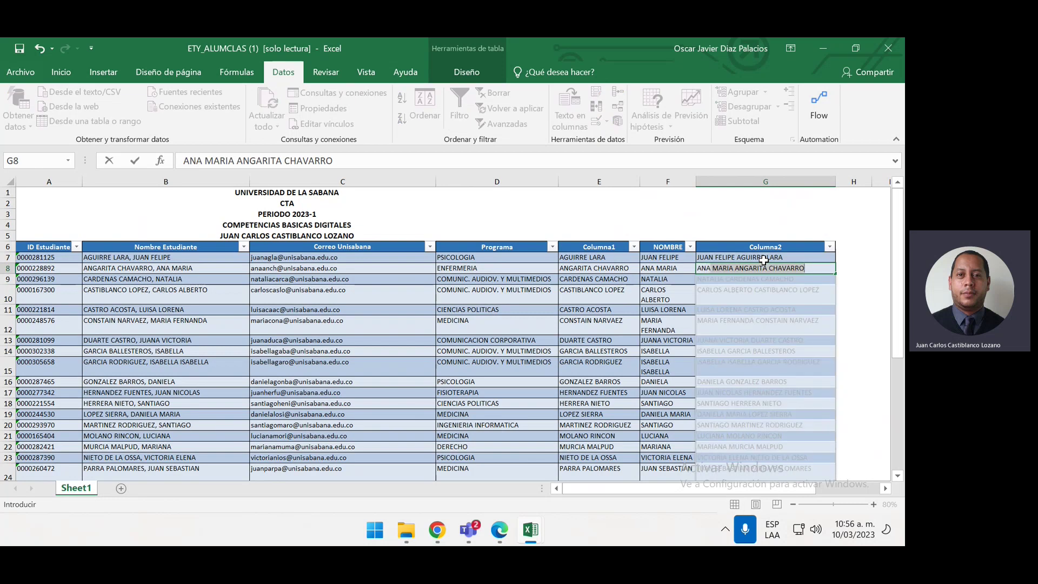
key(Return)
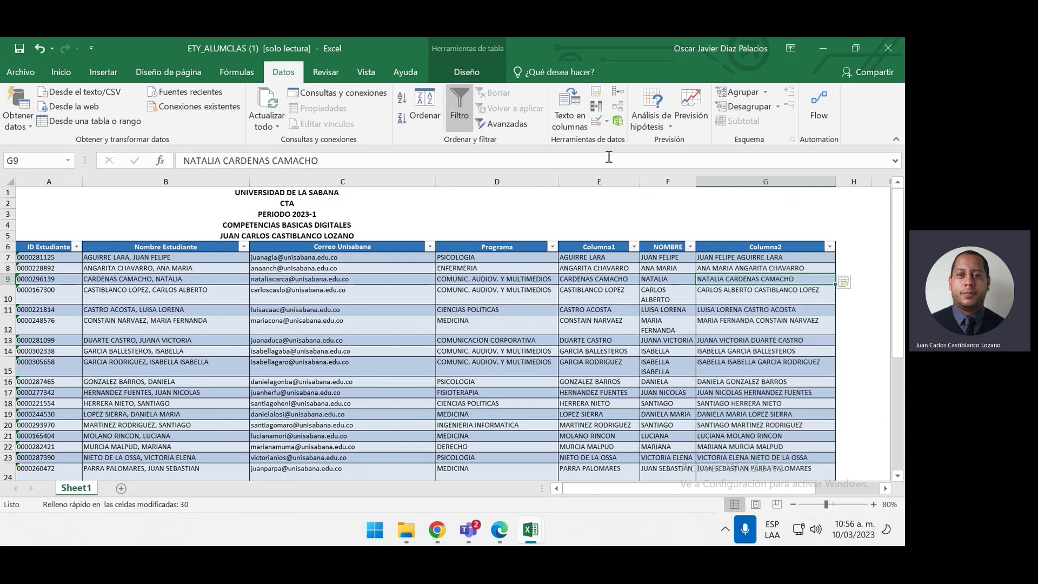
click(596, 180)
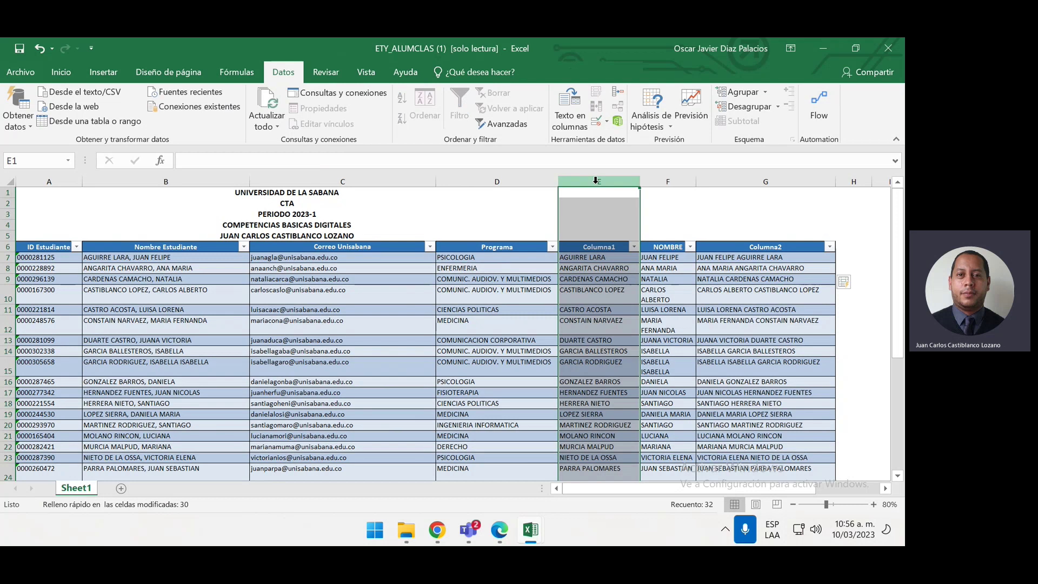
Delete column E (Columna1) and return to cell D12 in the table
key(ctrl+minus)
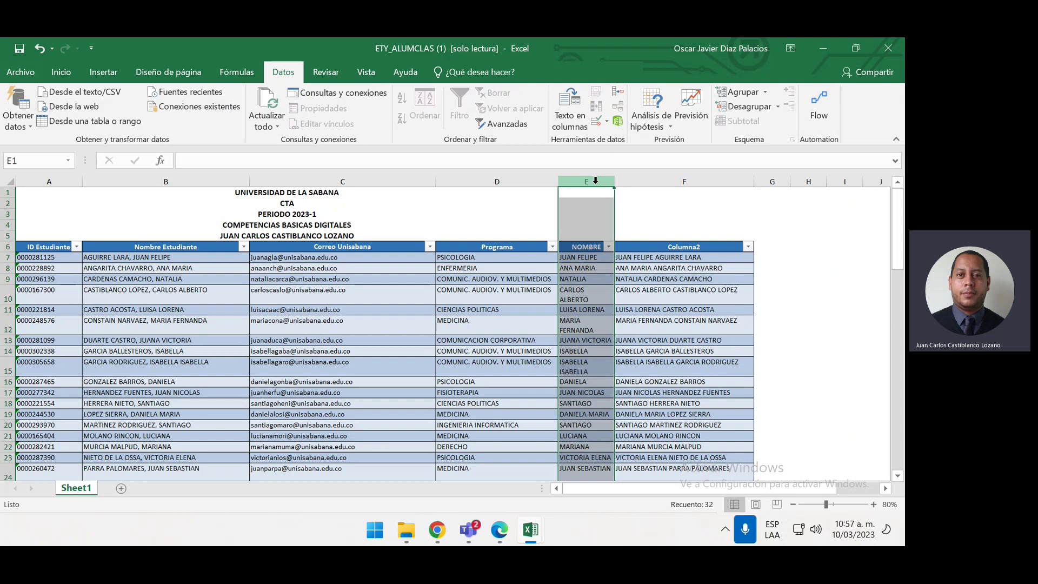
click(490, 316)
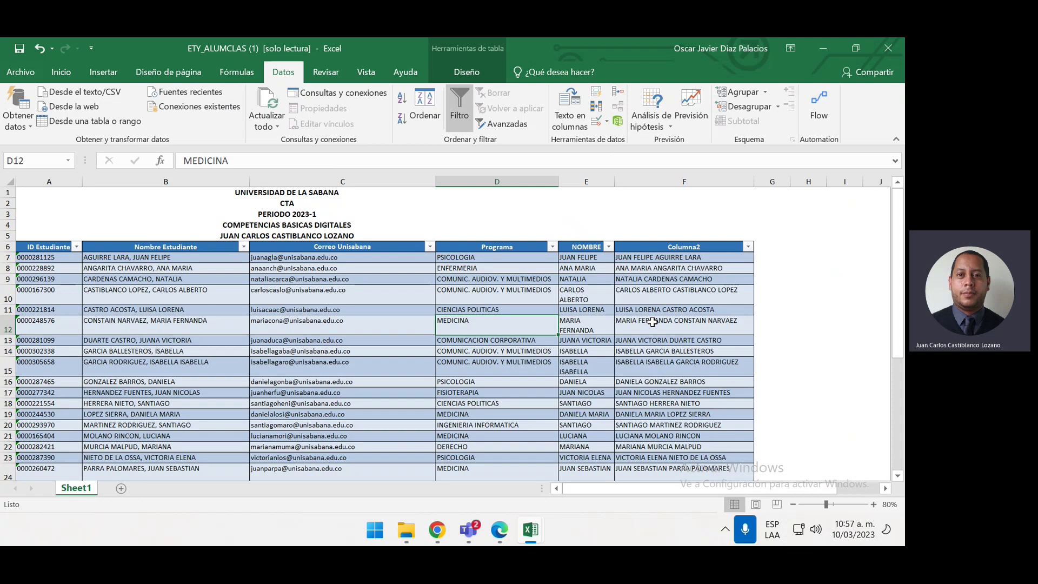
click(447, 340)
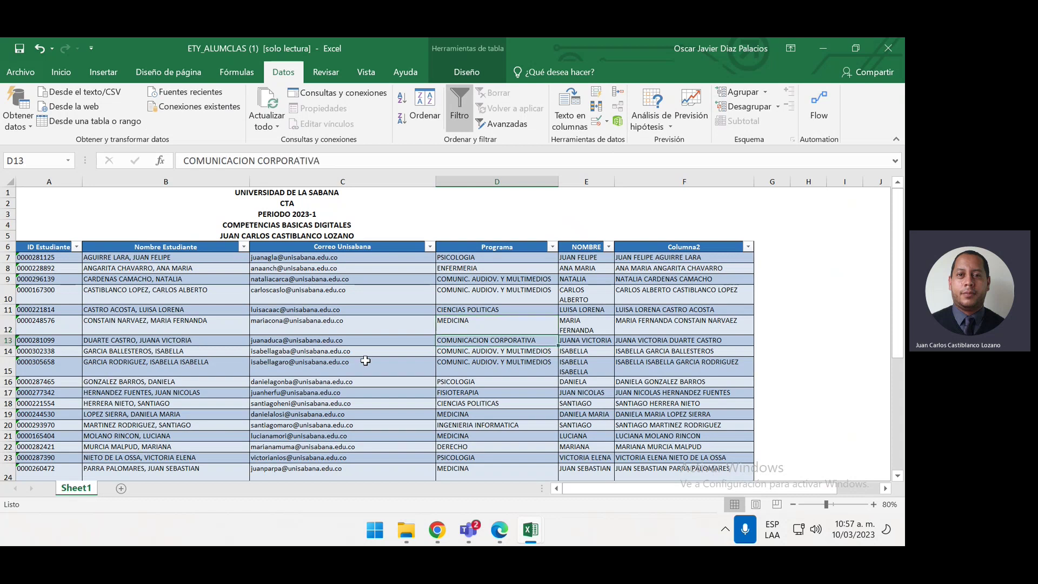
scroll(365, 361, down, 1)
scroll(465, 325, up, 1)
click(505, 259)
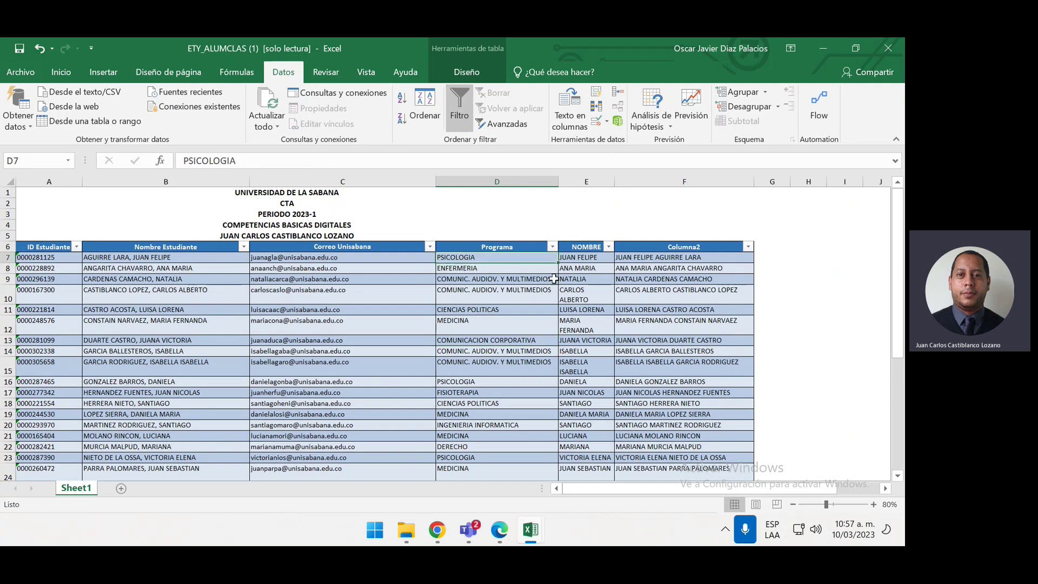
click(608, 246)
click(733, 276)
click(770, 257)
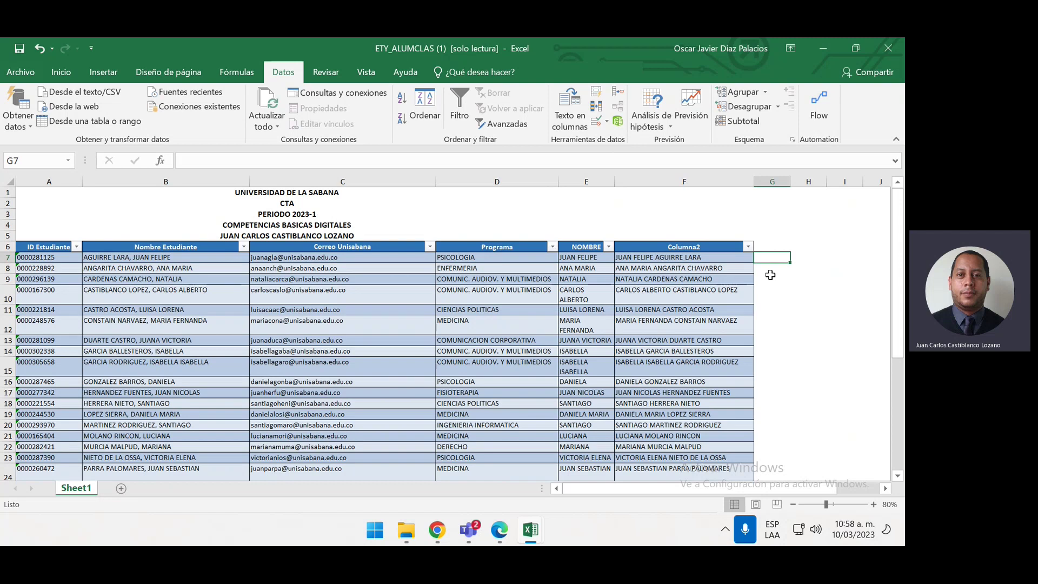
text(=)
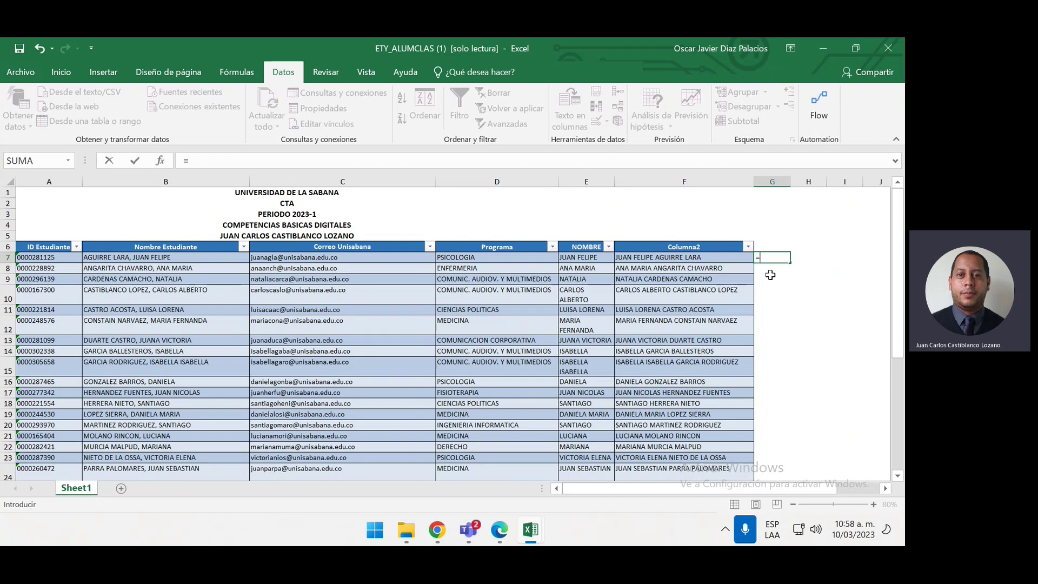
text(MU)
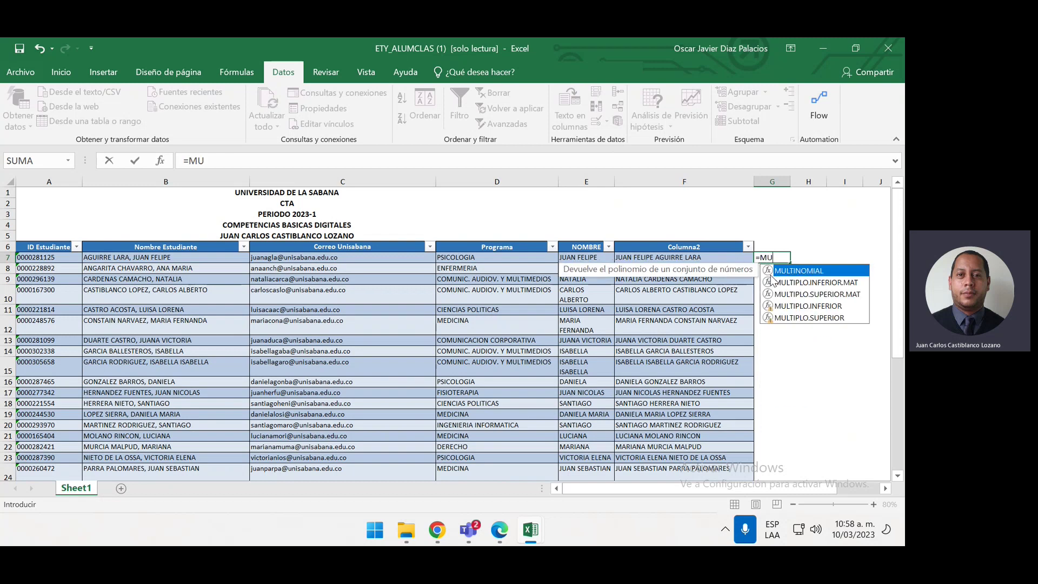
key(BackSpace)
text(IN)
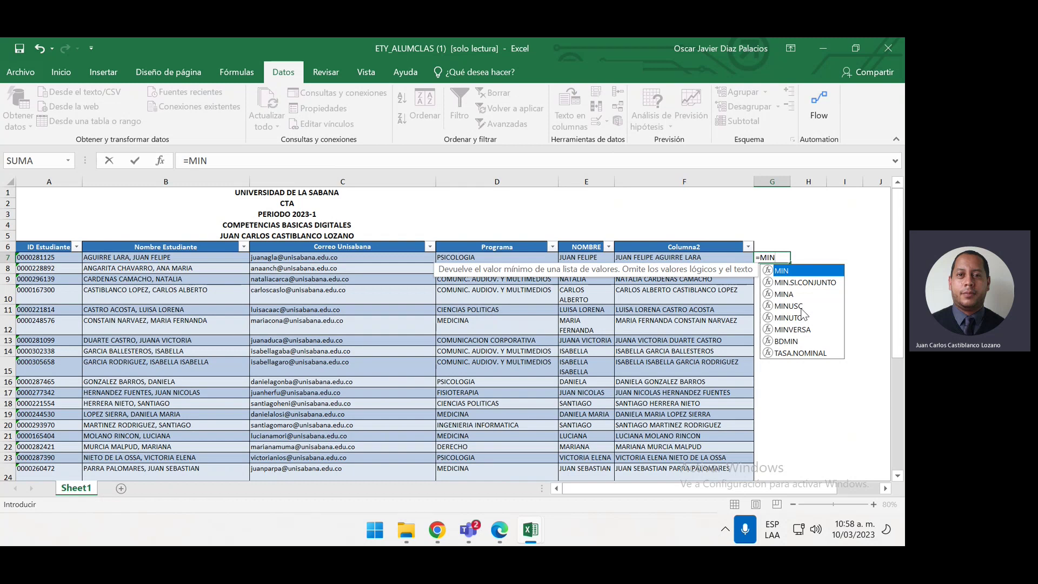
double_click(795, 306)
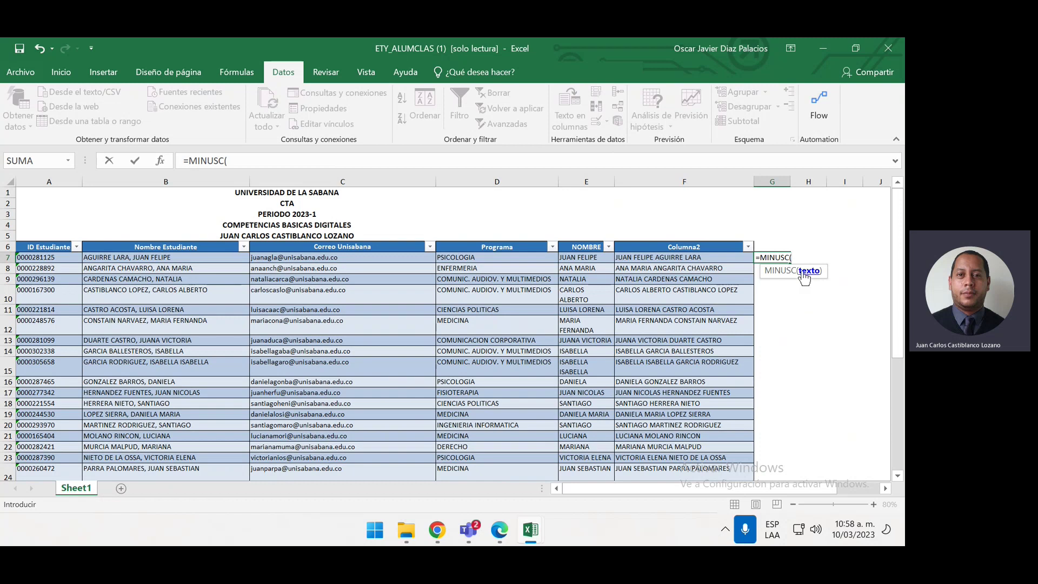
click(595, 258)
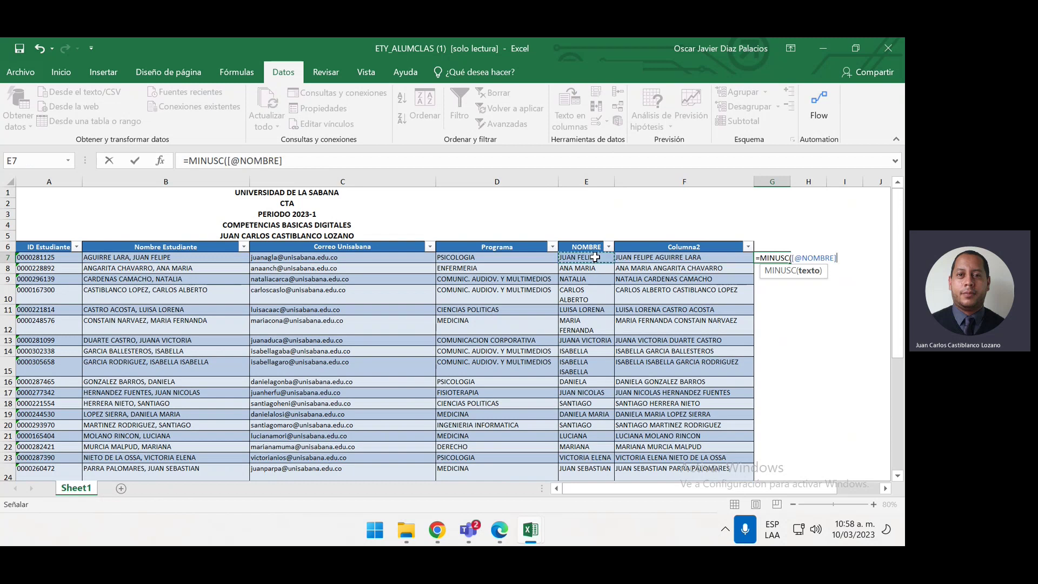
text())
key(Return)
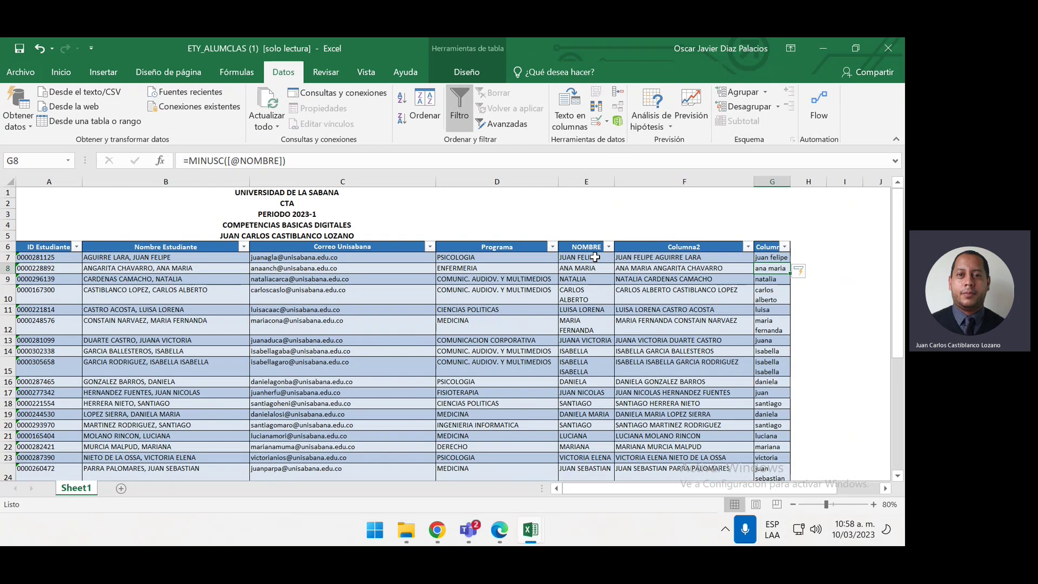
key(Up)
key(Right)
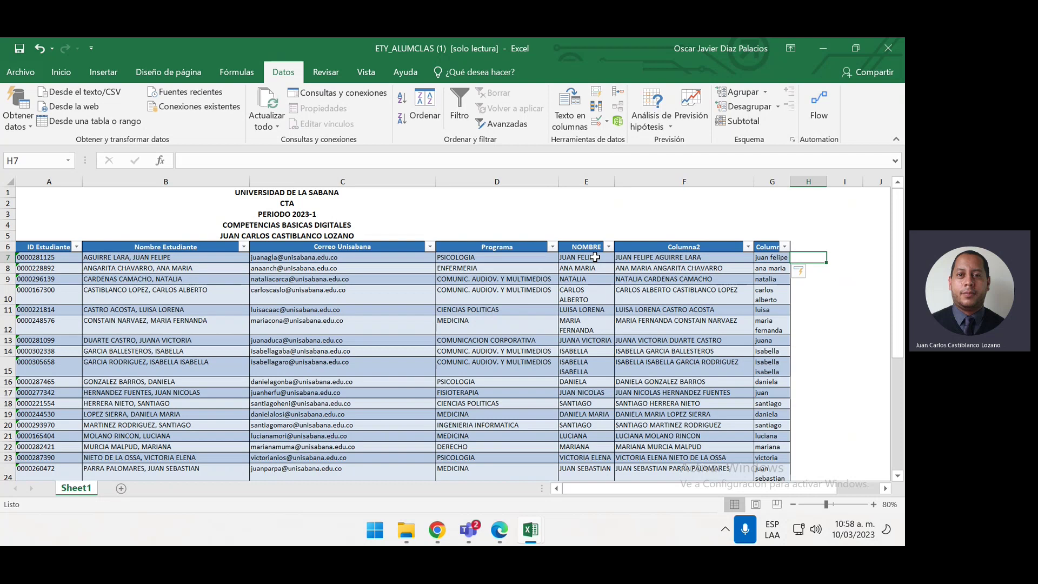
text(=)
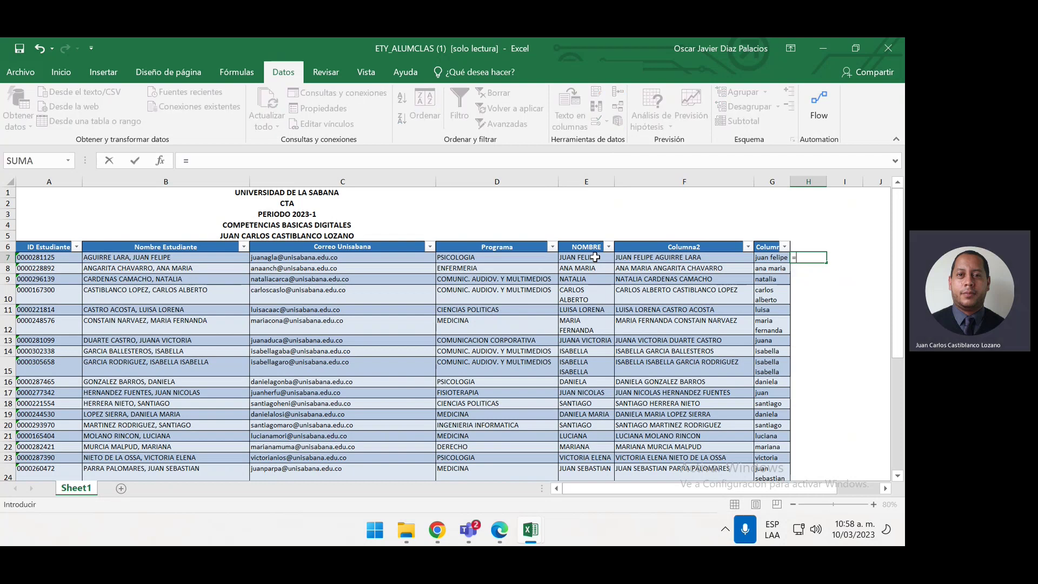
text(MAYUS)
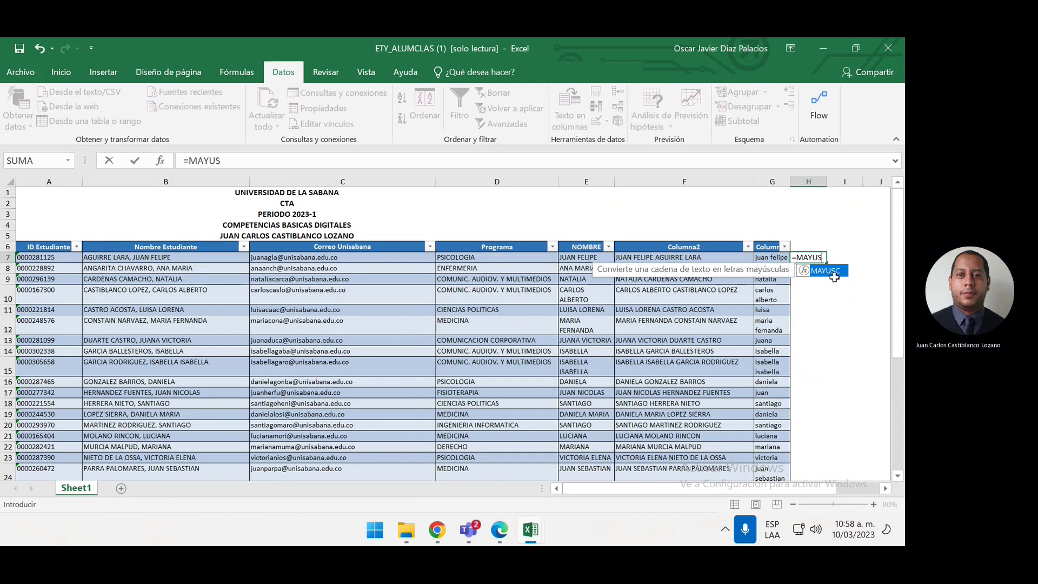
double_click(822, 270)
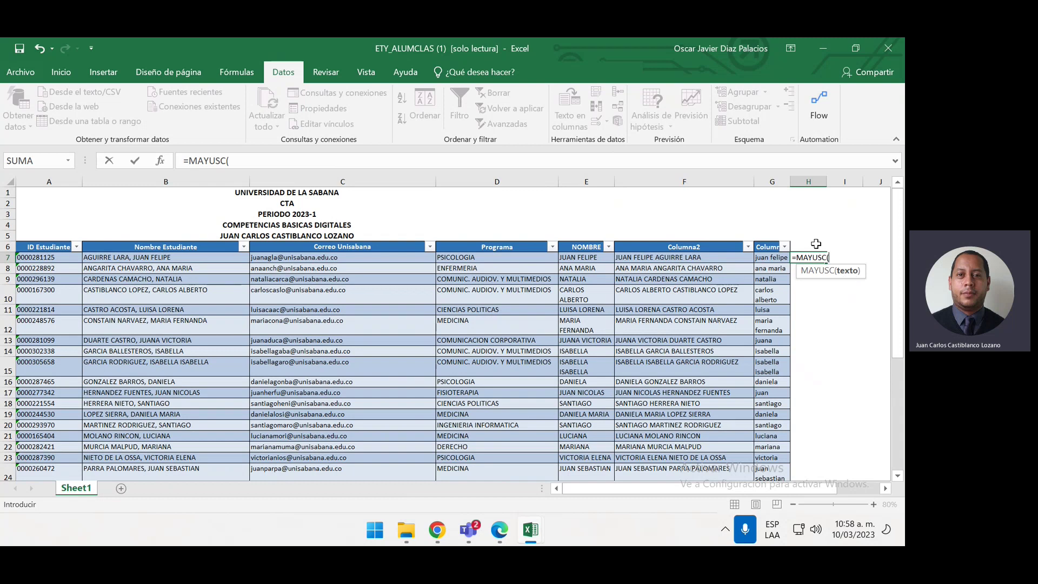
click(776, 256)
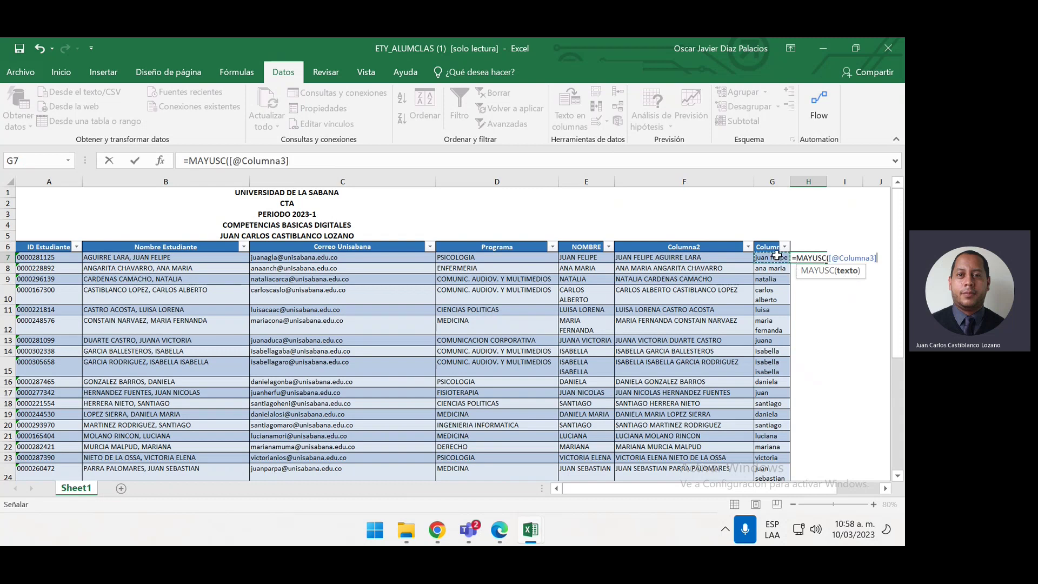
text())
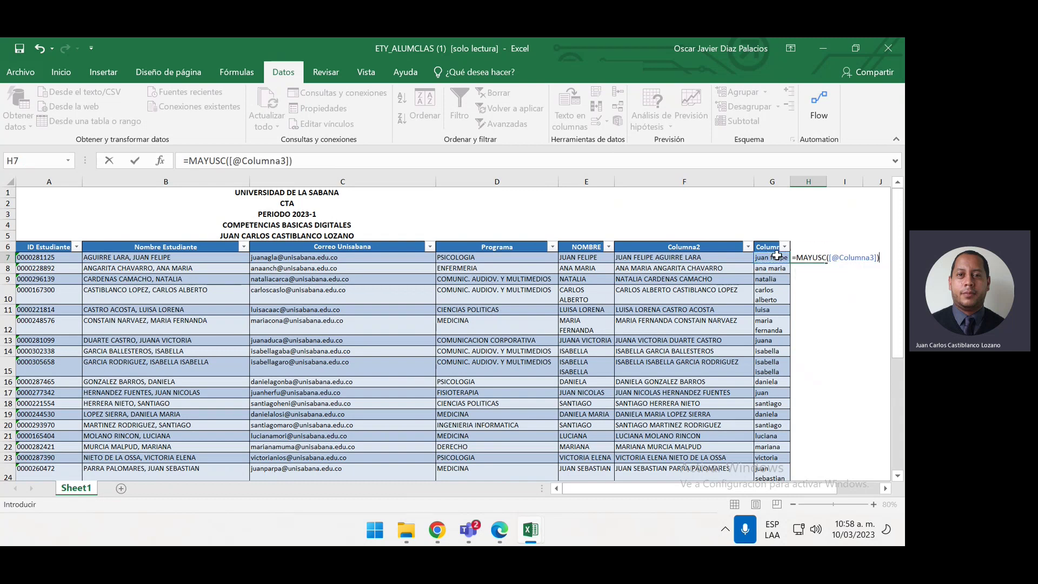
key(Return)
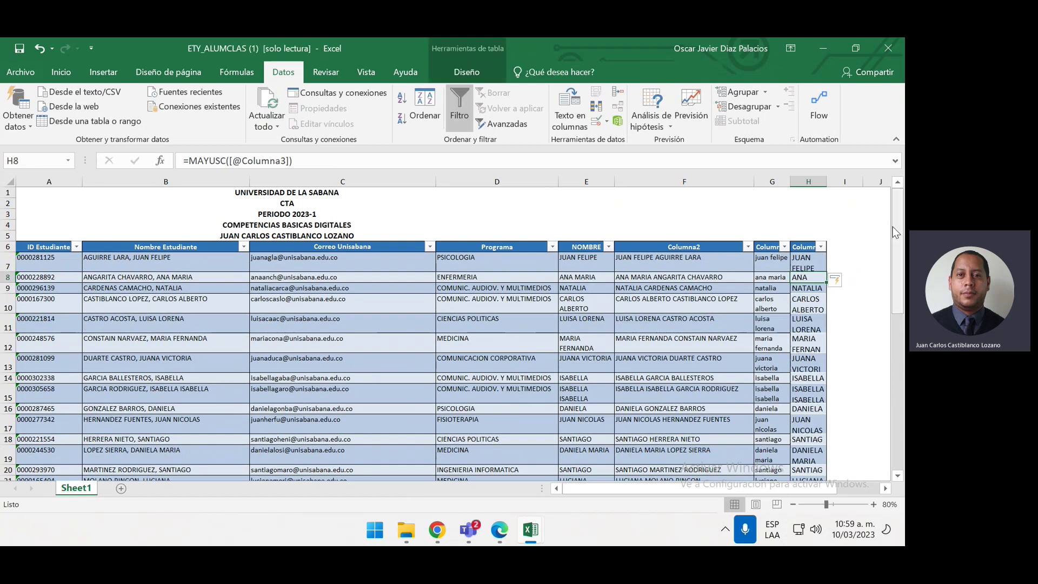
click(840, 262)
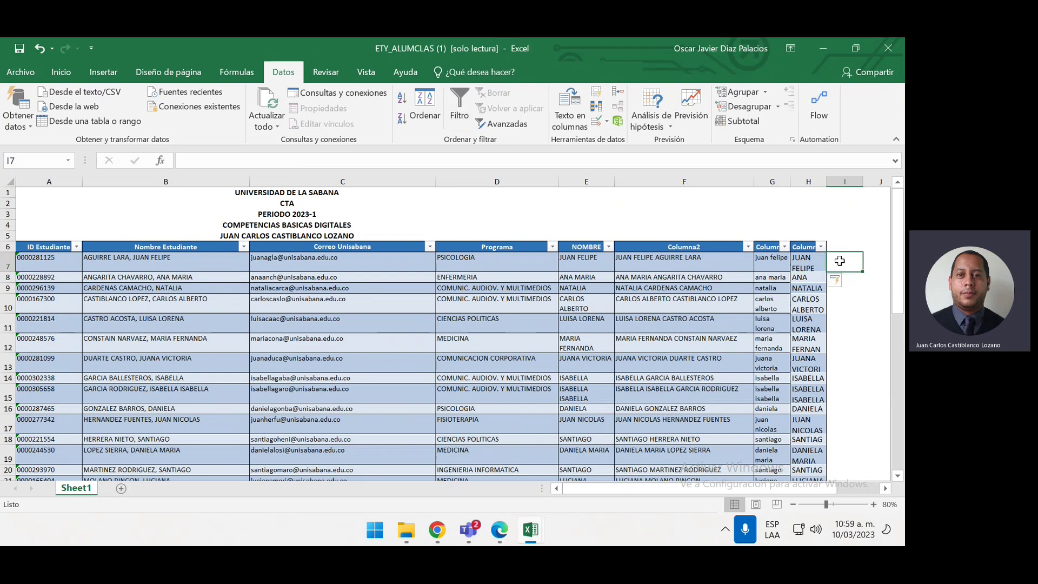
text(=)
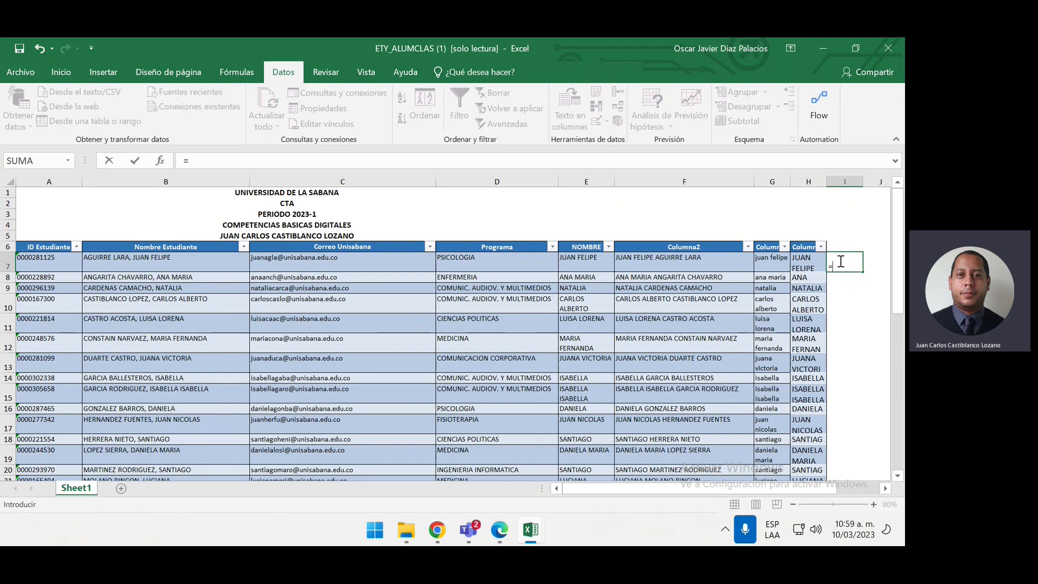
text(NOM)
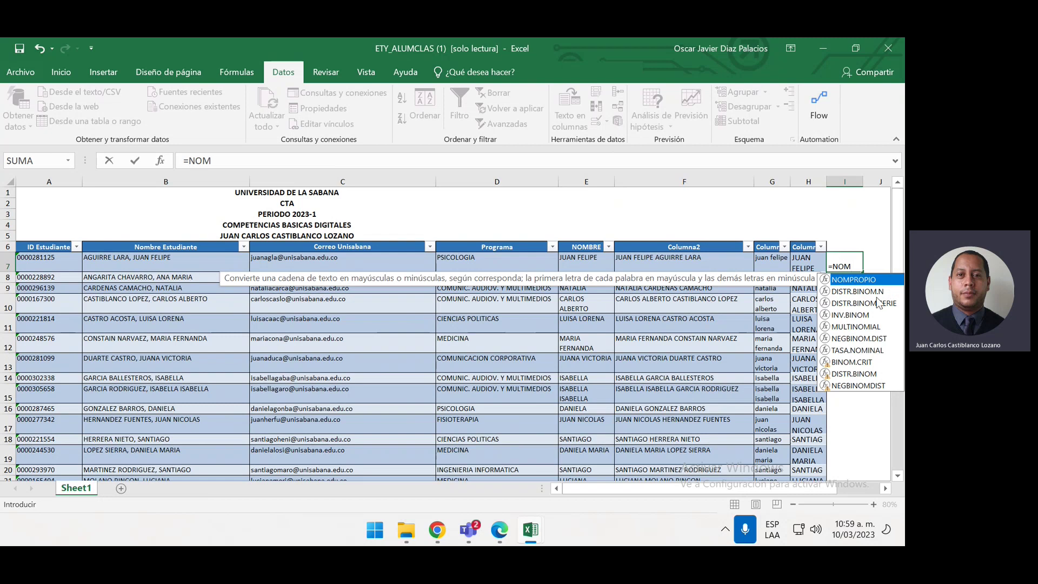
double_click(875, 280)
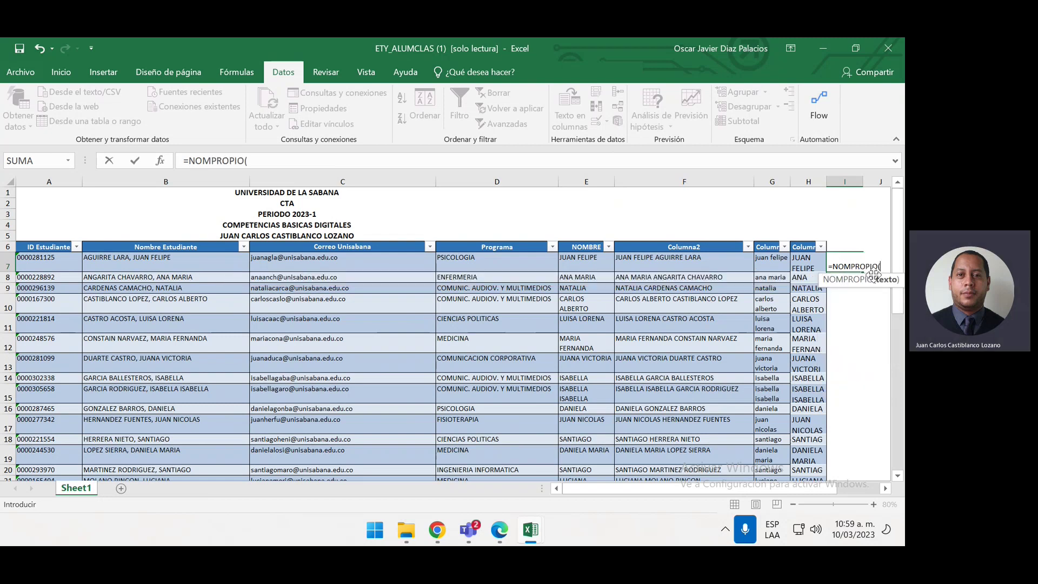
click(804, 262)
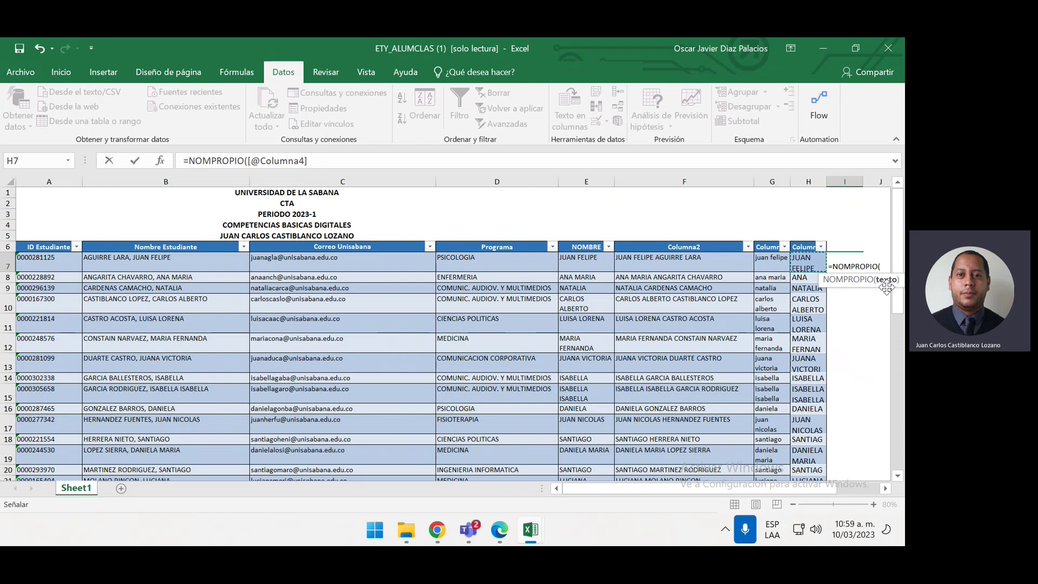
drag(890, 285, 866, 338)
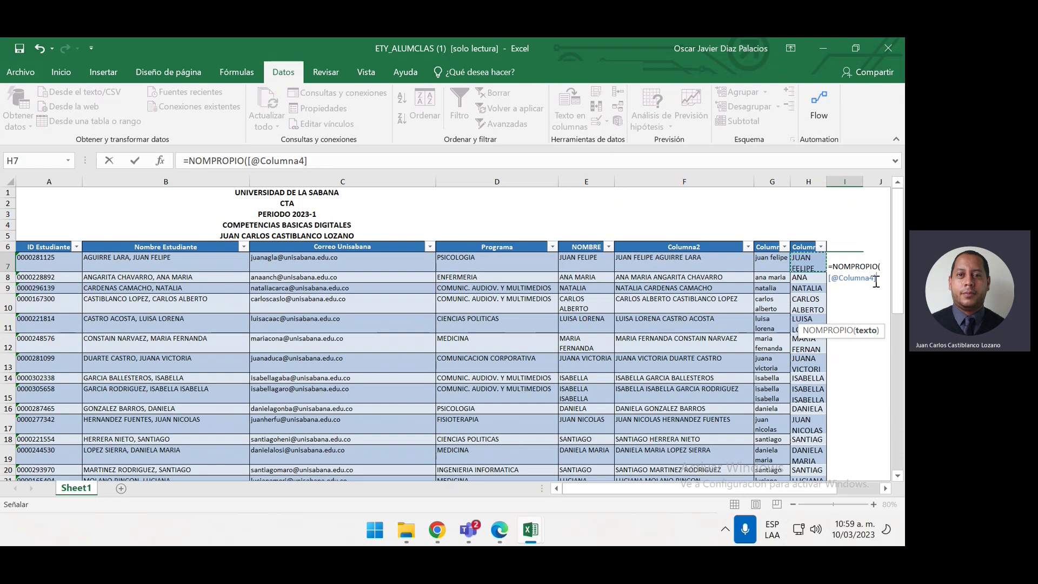
text())
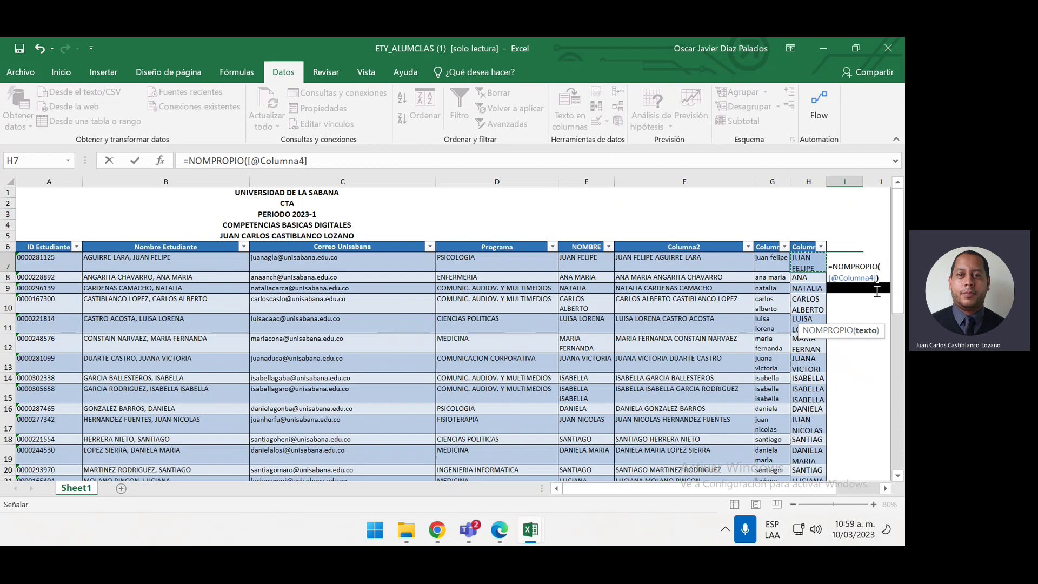
key(Return)
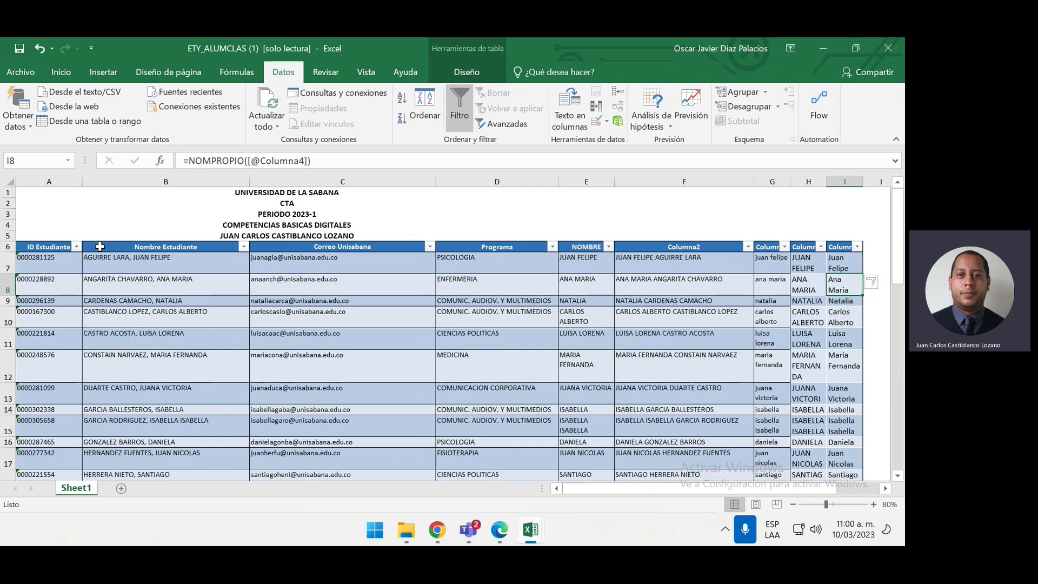
Select the student table and auto-fit column C's width to its e-mail entries
click(51, 249)
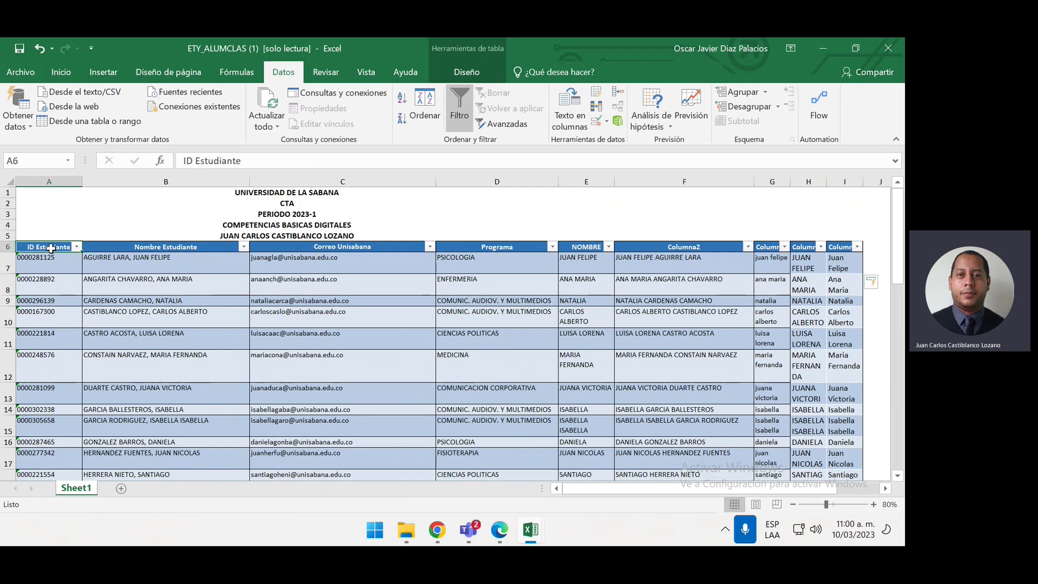
key(ctrl+shift+End)
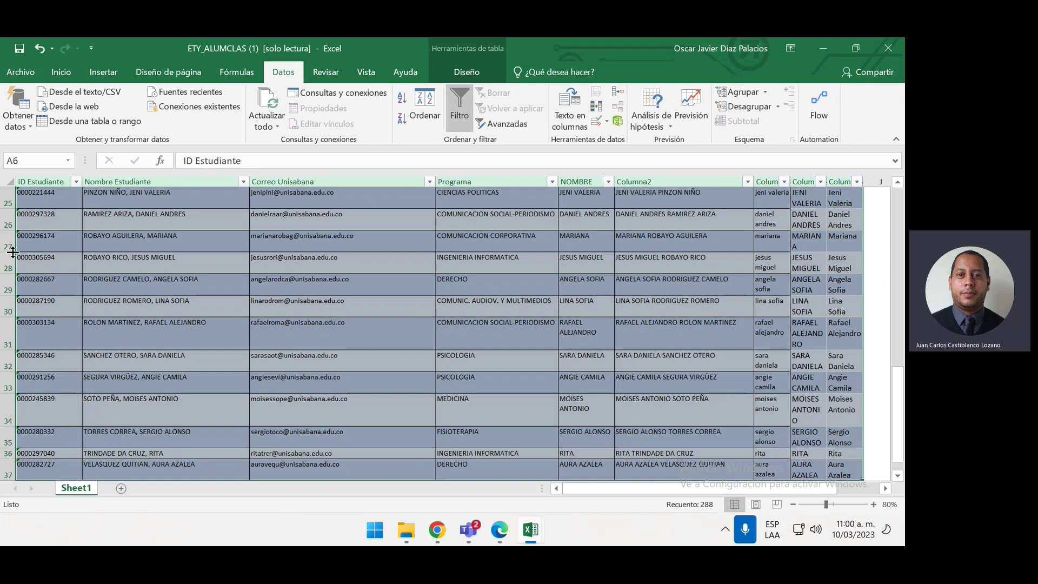
scroll(140, 224, up, 7)
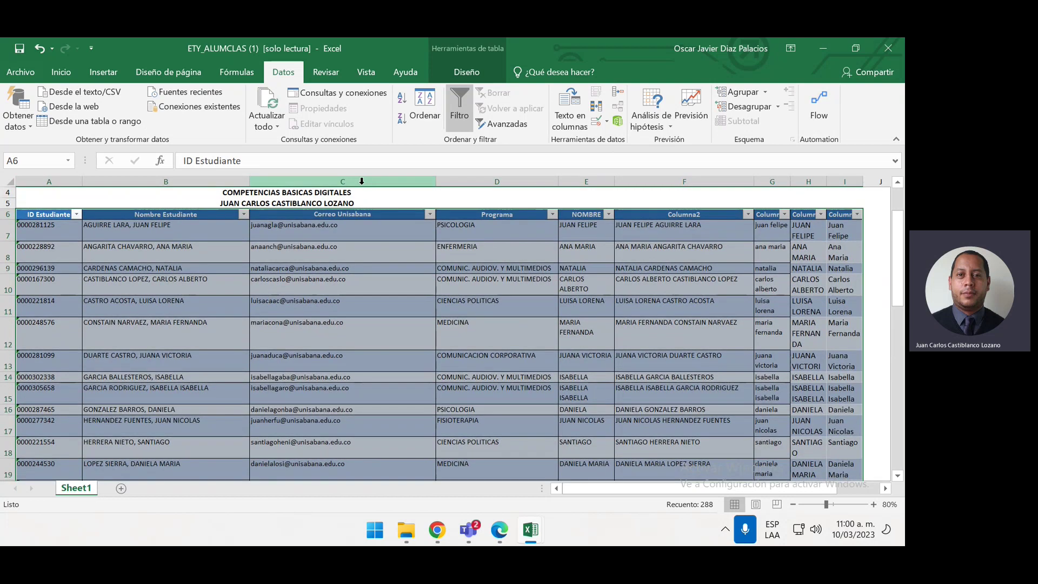
click(454, 76)
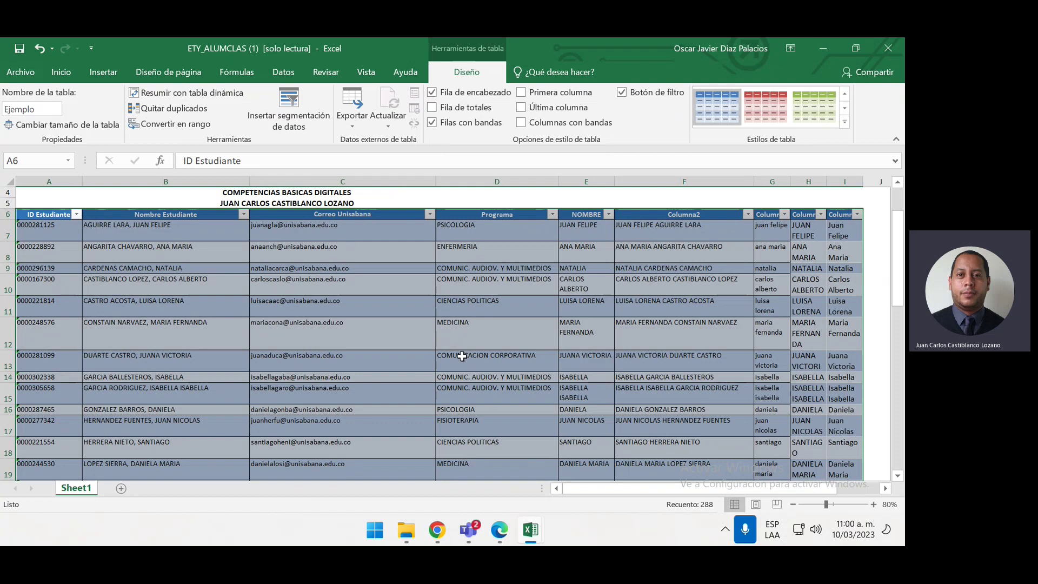
double_click(436, 182)
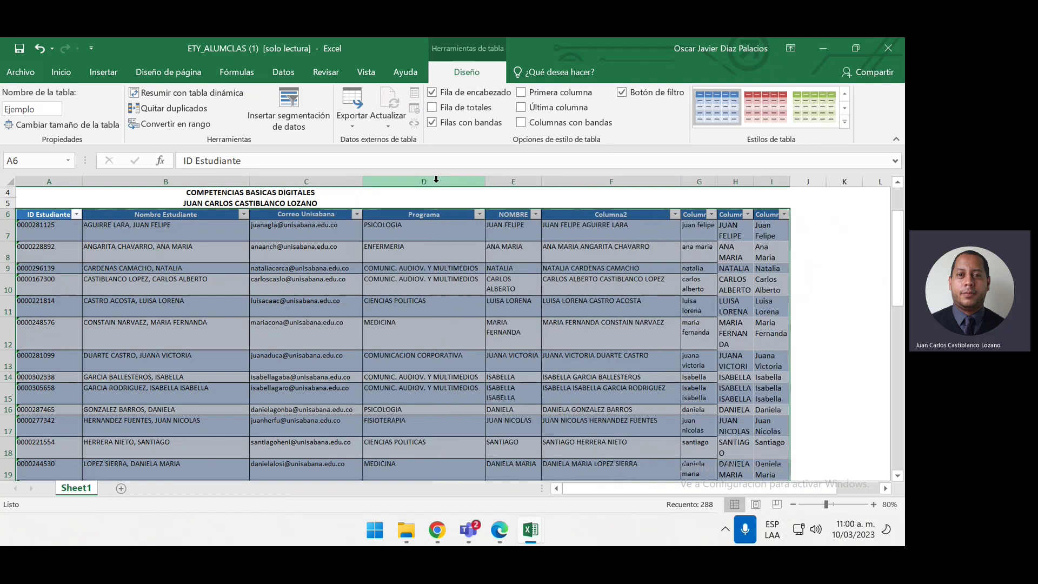
click(428, 300)
scroll(429, 300, up, 1)
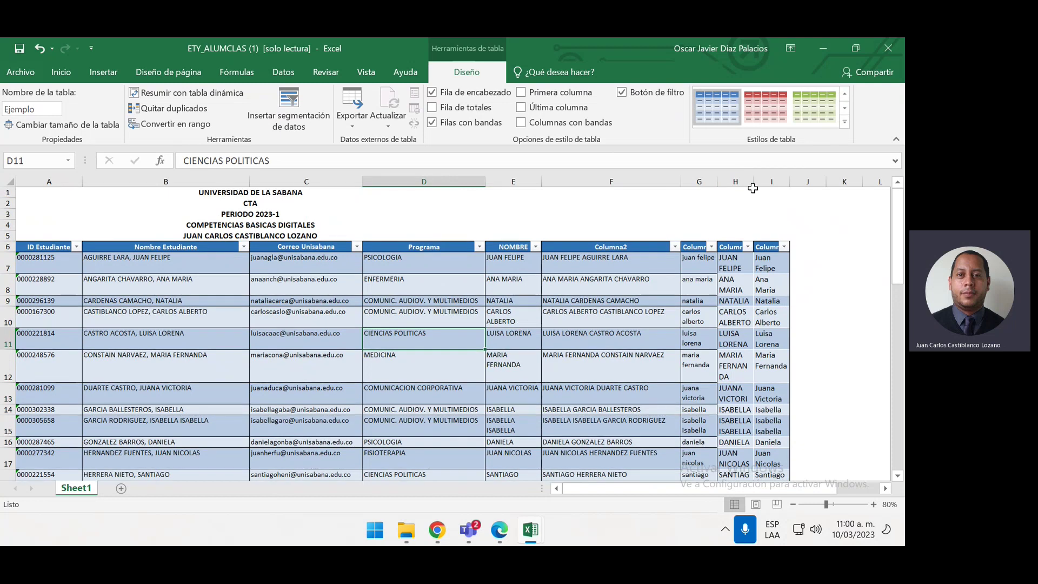
Widen columns H, I and G so the converted first names fit on one line
click(754, 191)
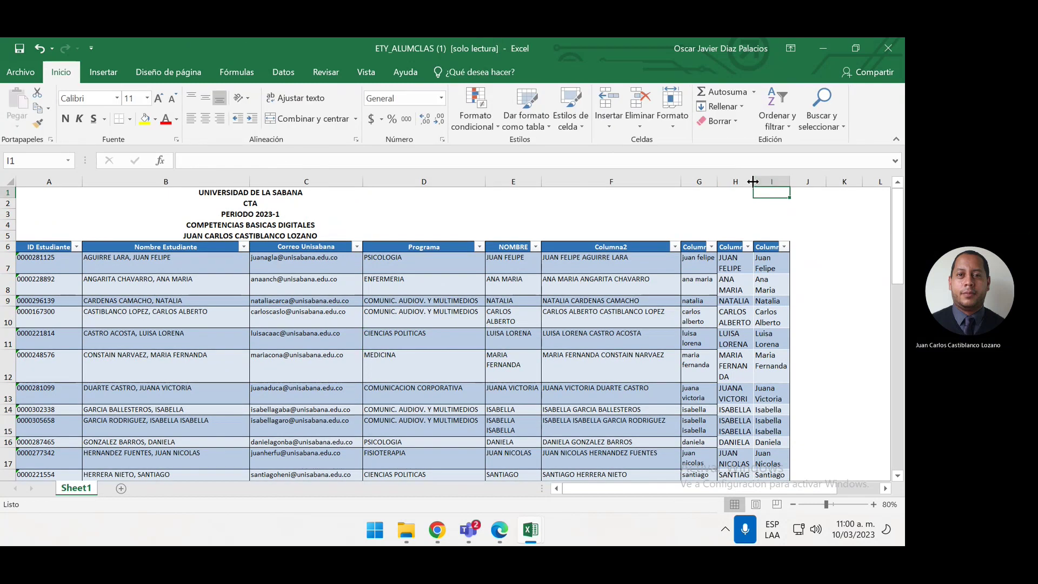
drag(753, 182, 788, 181)
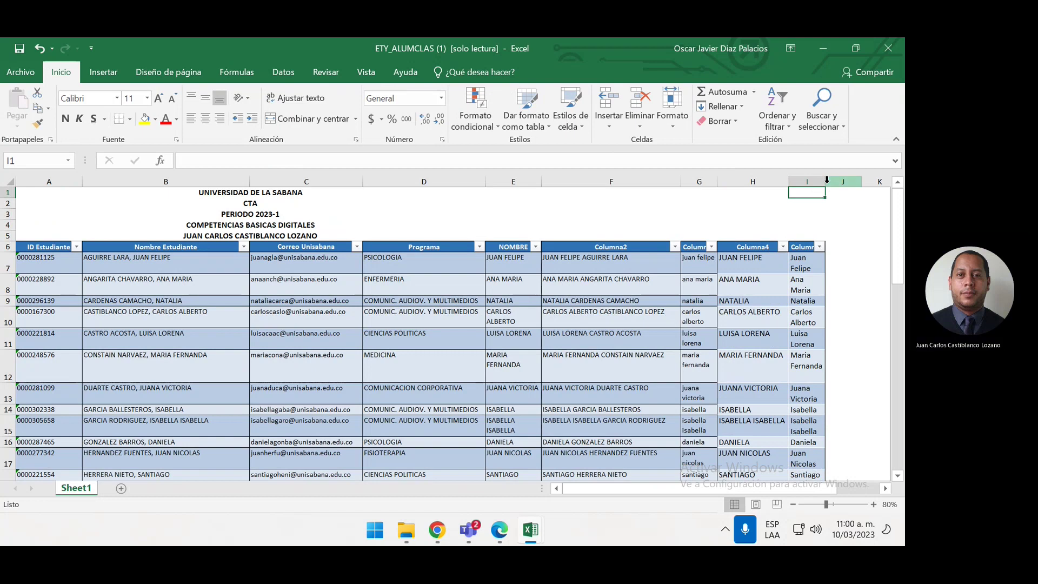
click(827, 180)
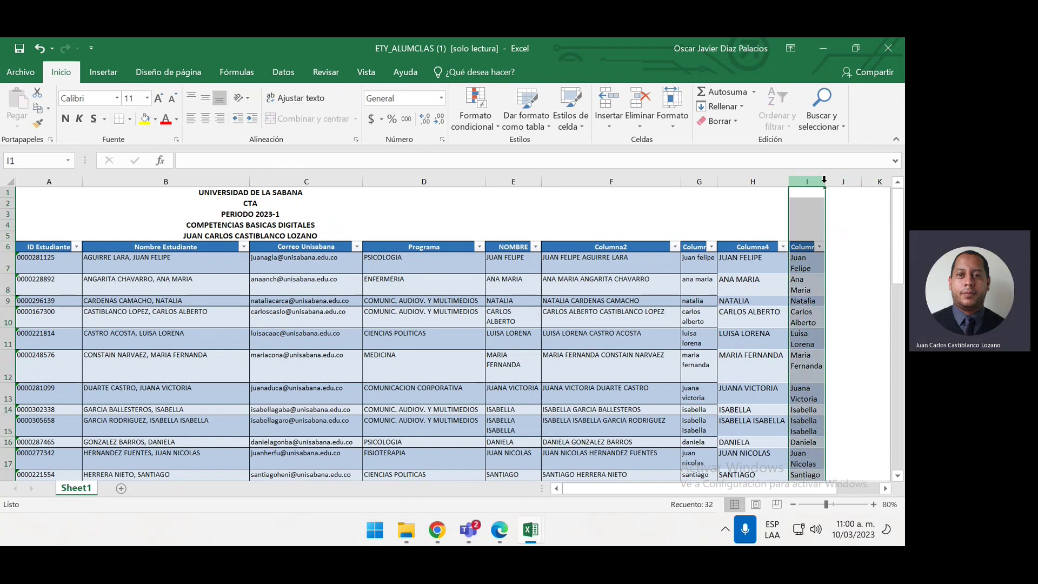
drag(826, 181, 863, 182)
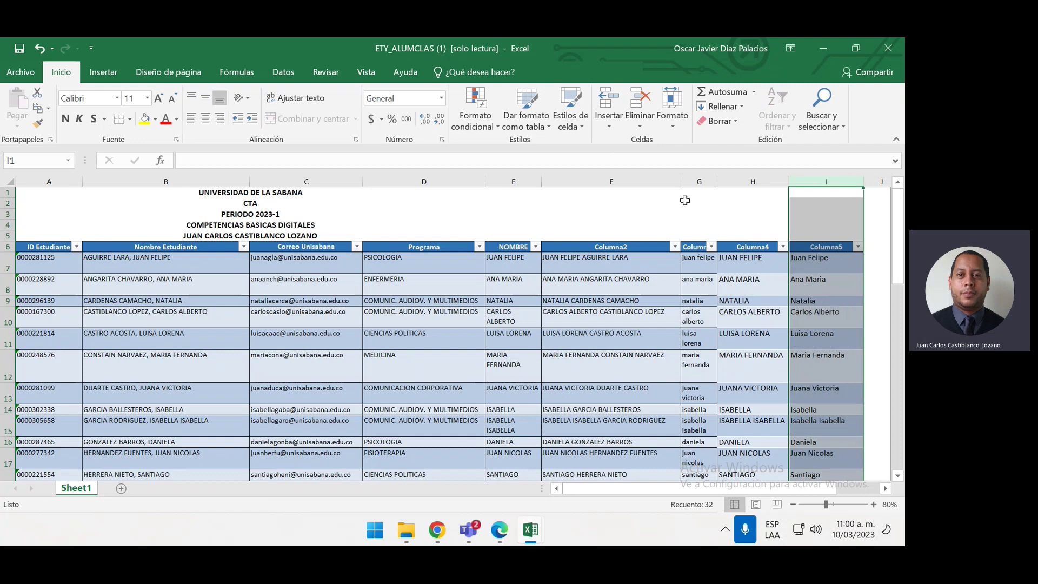
drag(717, 183, 759, 185)
click(631, 332)
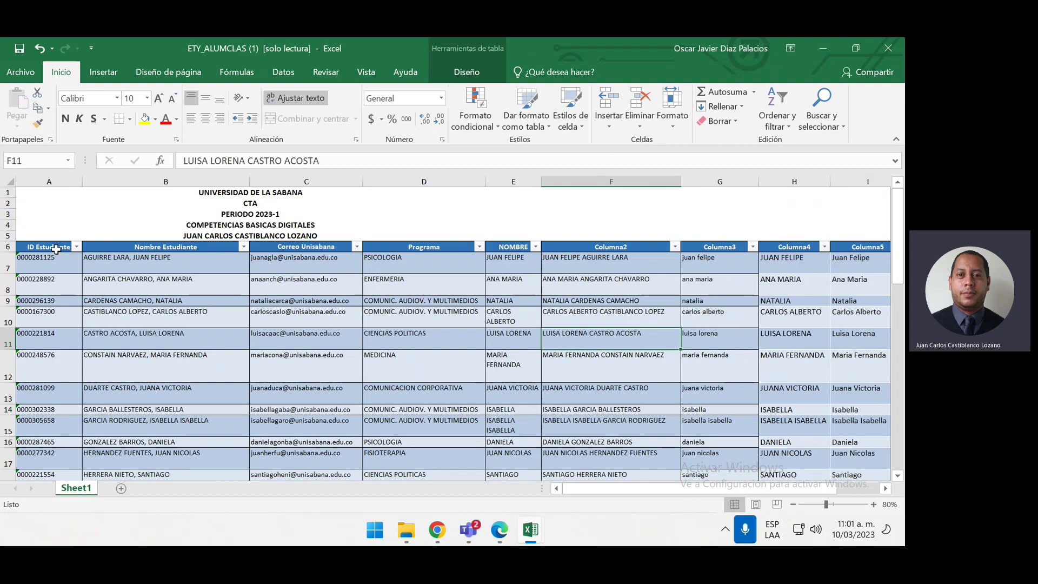
Auto-fit rows 27 and 7 to a single line and widen column H a bit more
click(56, 248)
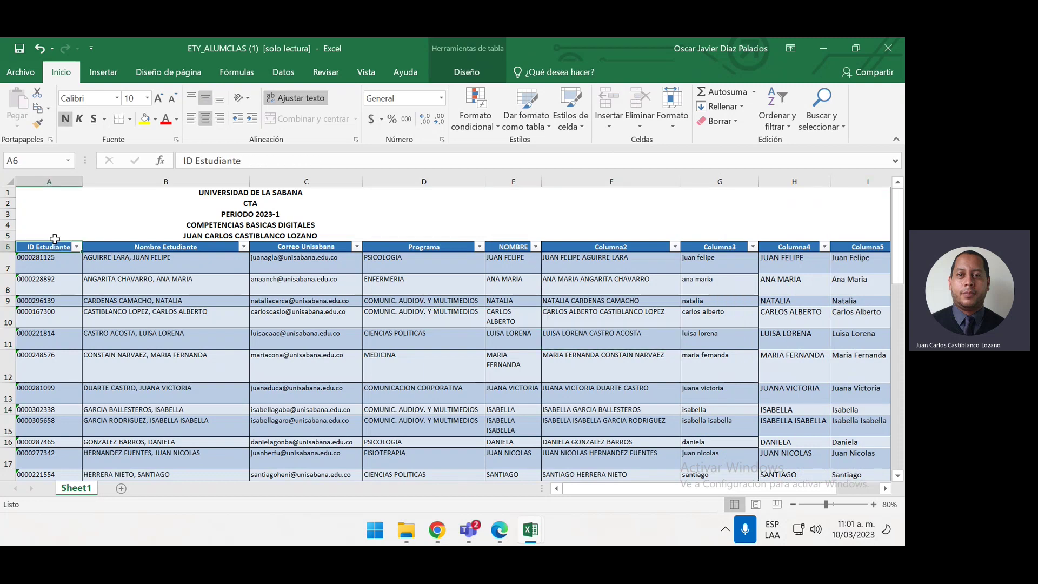
key(ctrl+shift+End)
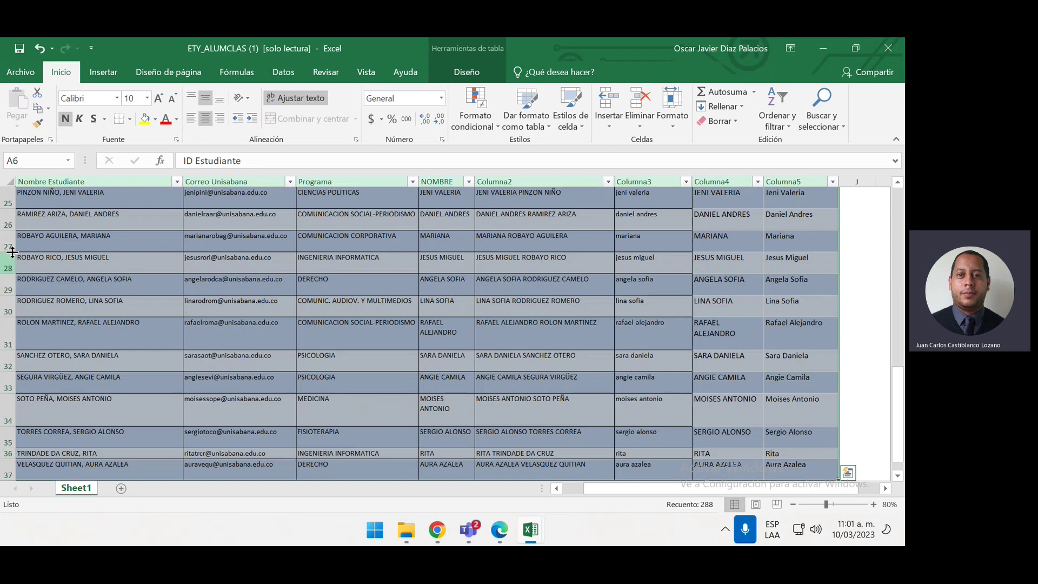
double_click(12, 252)
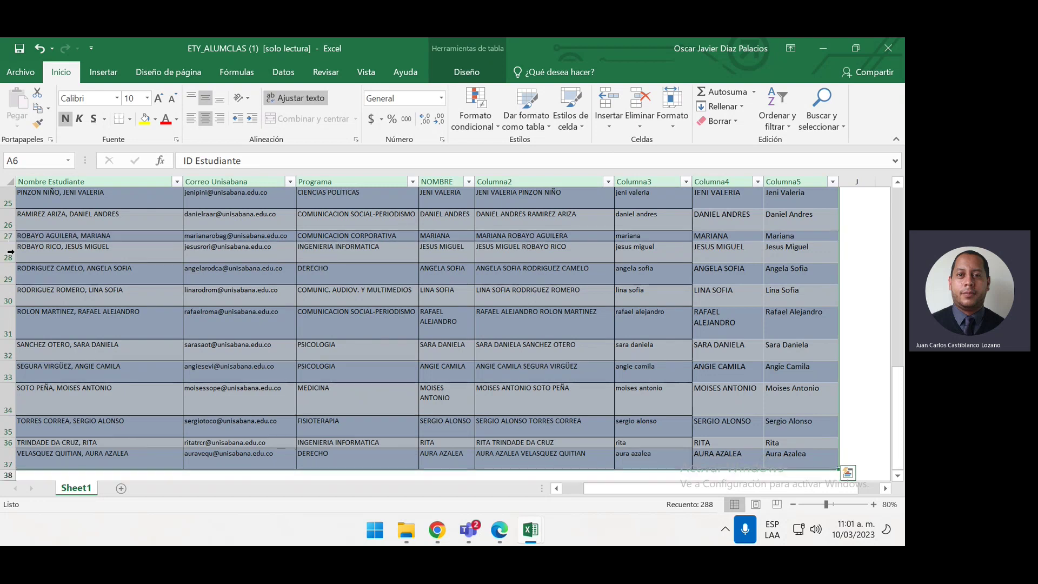
scroll(540, 336, up, 3)
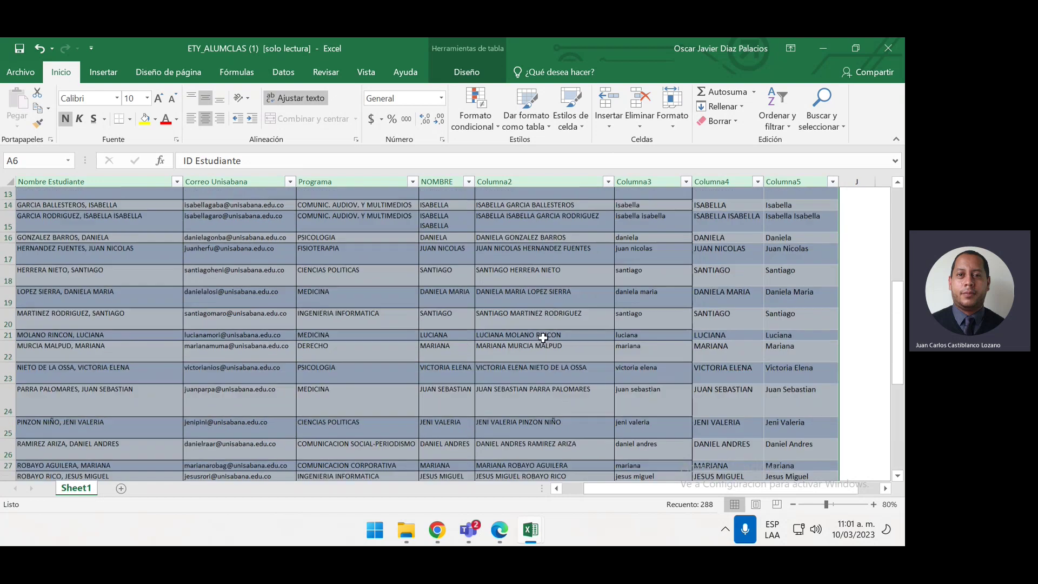
scroll(600, 307, up, 5)
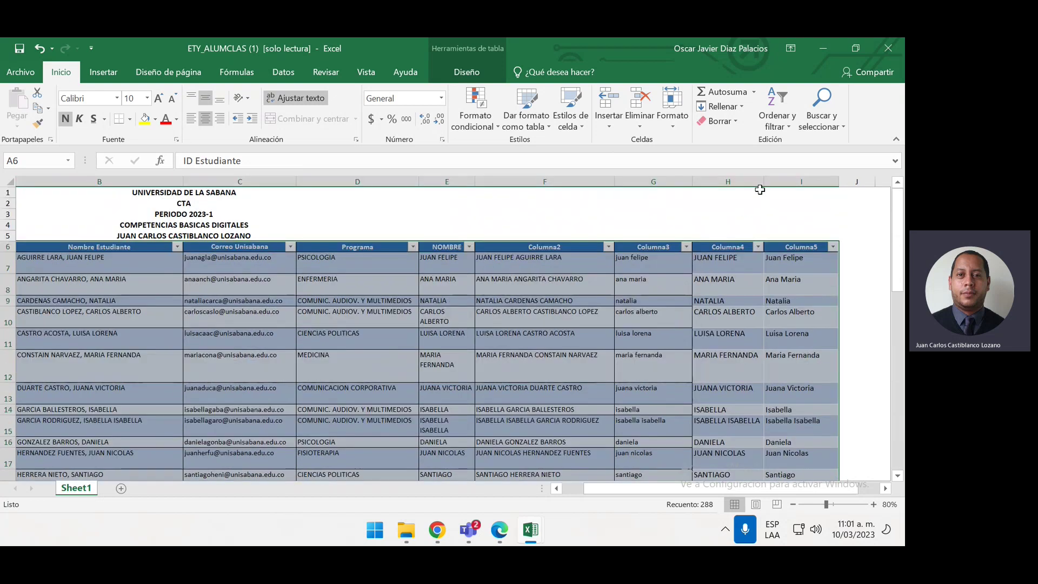
drag(764, 182, 819, 192)
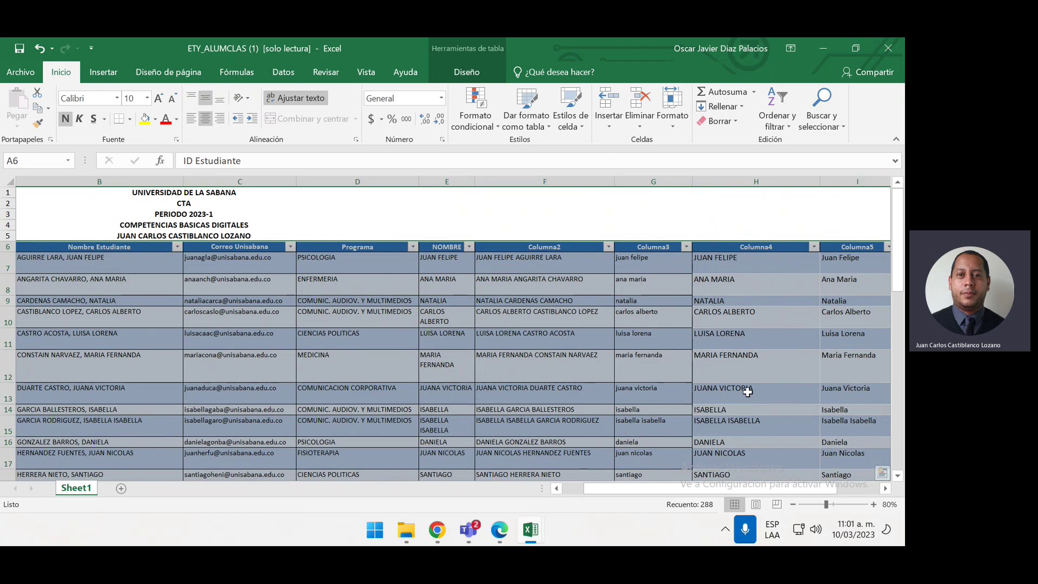
drag(13, 274, 13, 274)
double_click(13, 275)
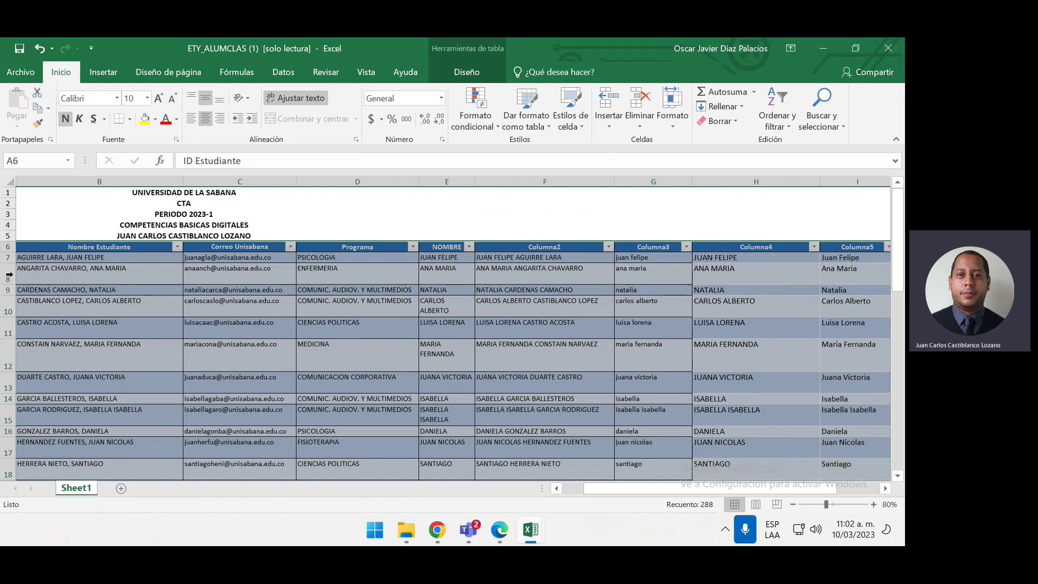
Close the ETY_ALUMCLAS (1) workbook, discarding changes with No guardar
click(891, 51)
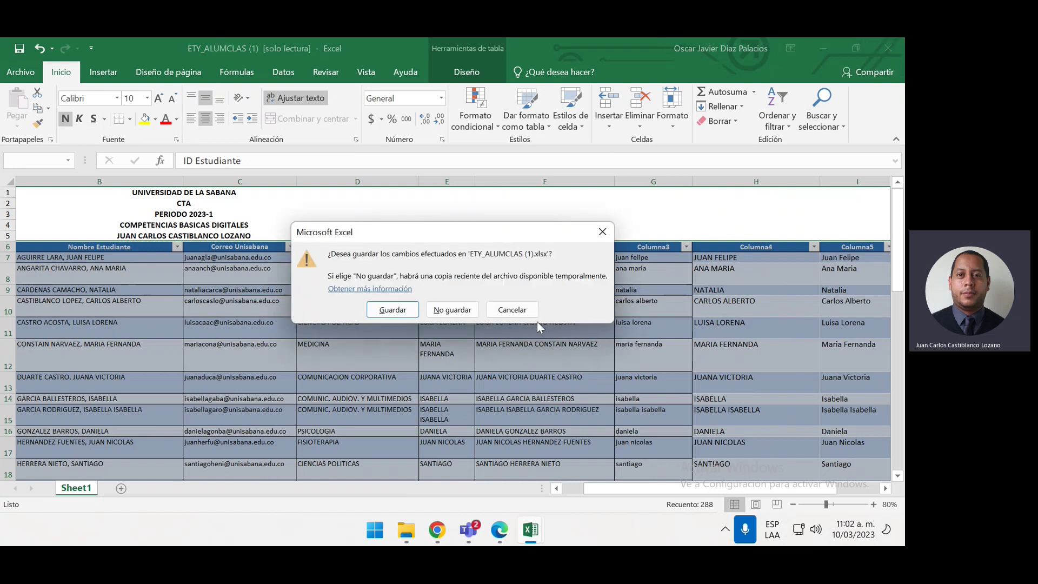
click(452, 310)
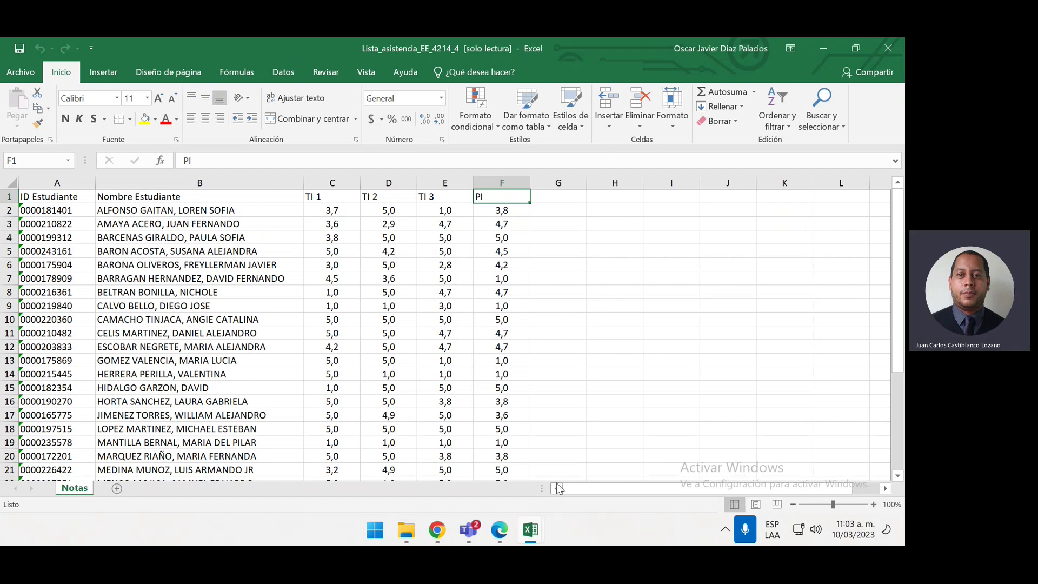
Select the grades range A1:F32 and start a table with headers using Ctrl+T
click(565, 334)
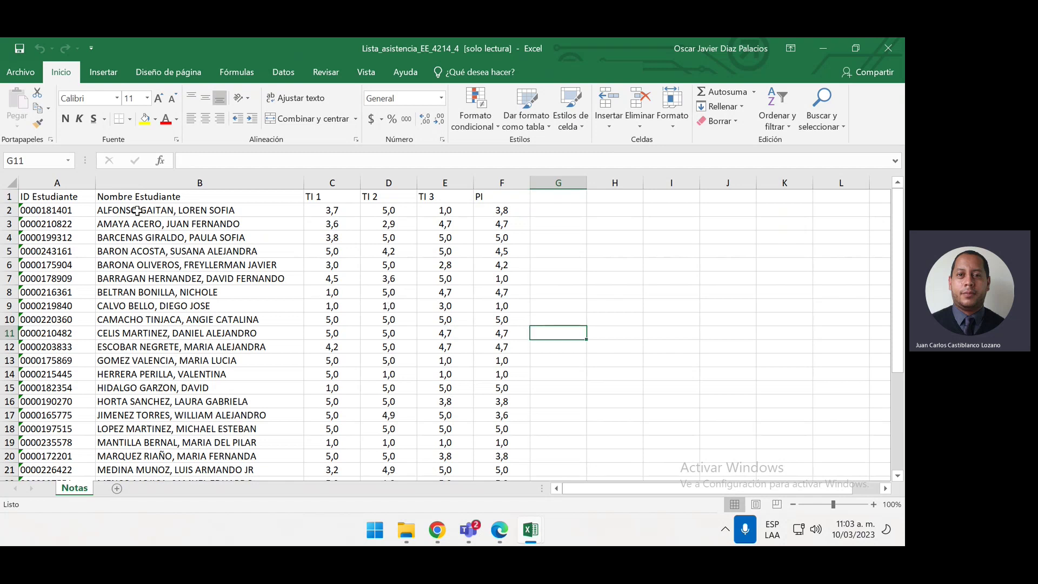
click(77, 195)
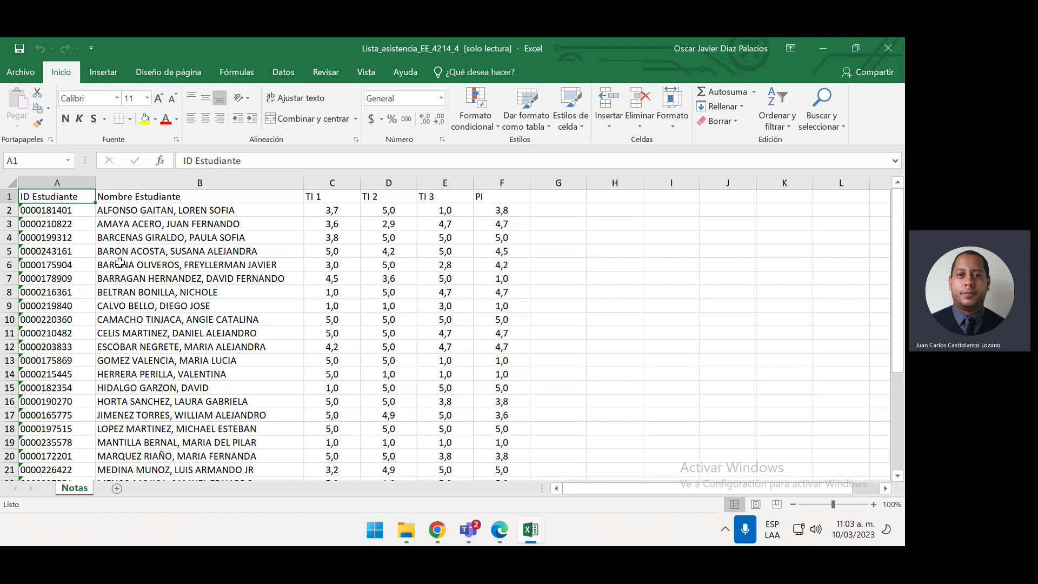
key(ctrl+shift+End)
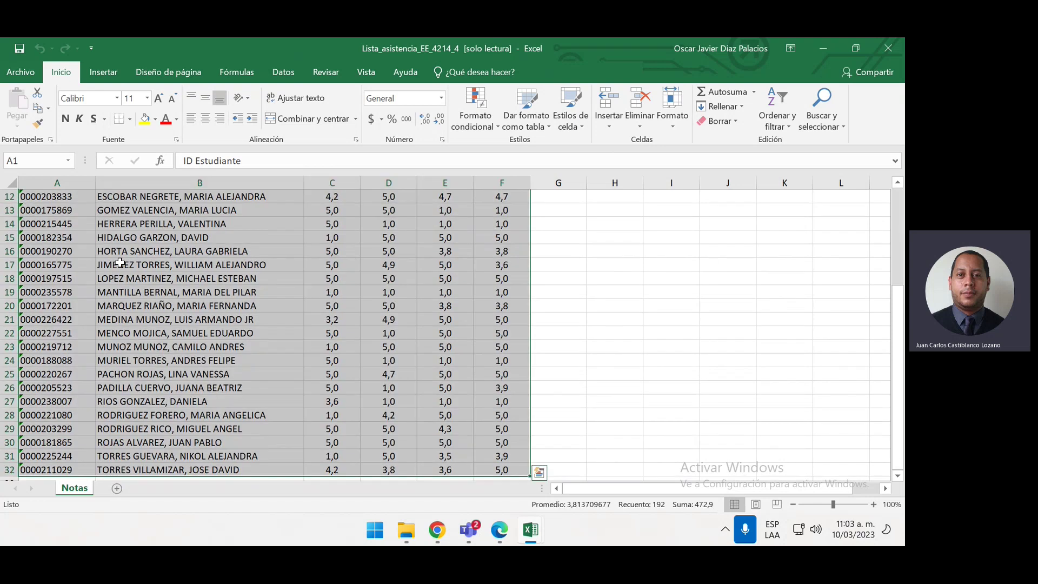
scroll(120, 262, up, 4)
key(ctrl+t)
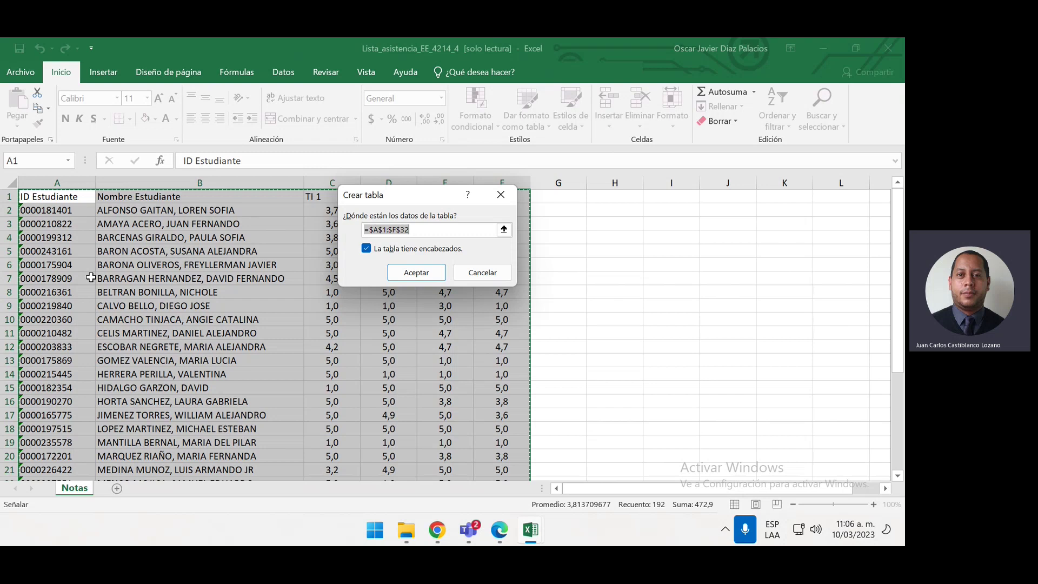
Confirm Crear tabla to create Tabla1, then inspect the grades in C2 and F6
key(Return)
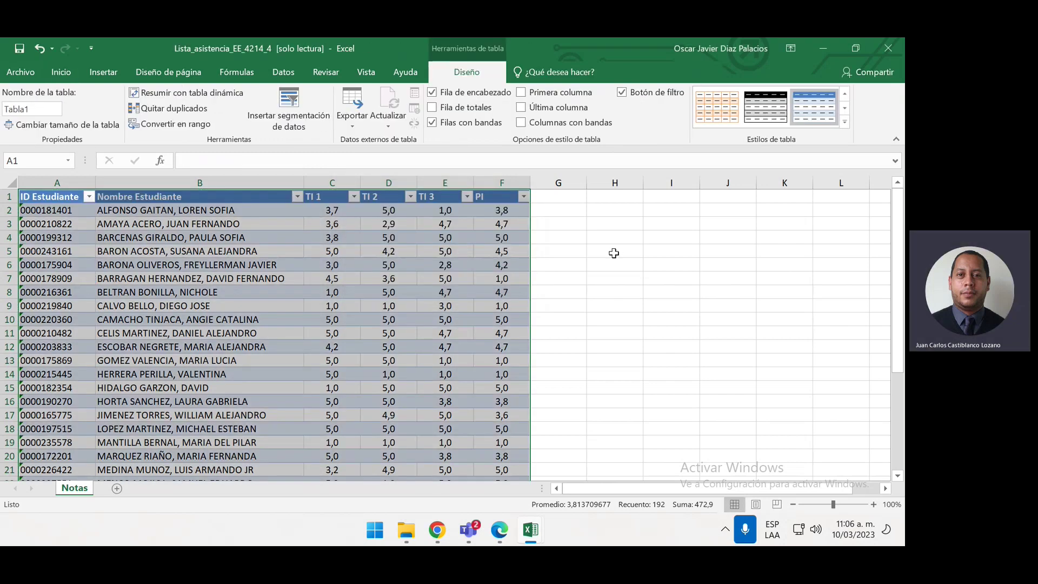
click(535, 278)
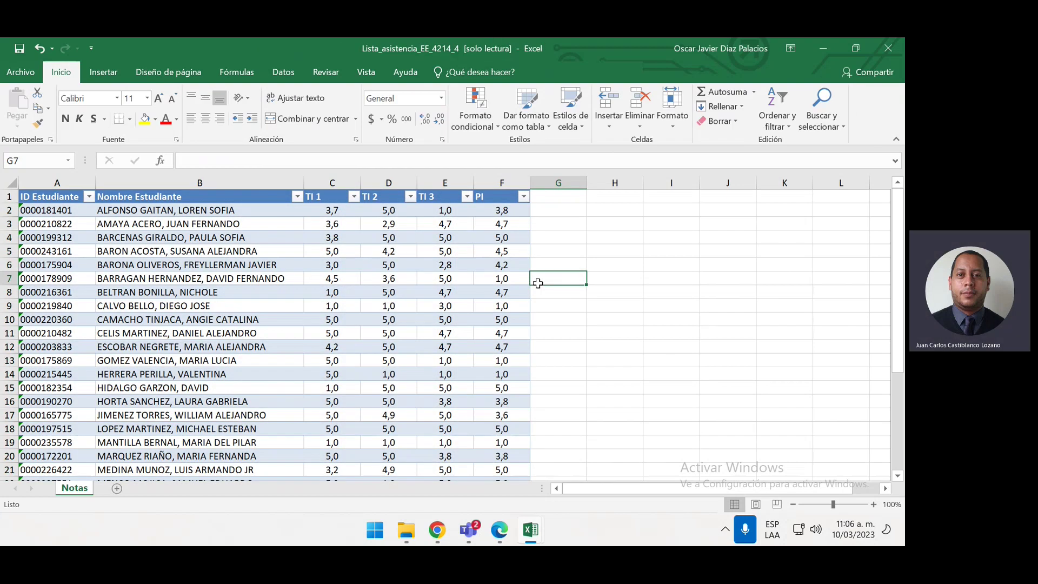
click(311, 221)
click(335, 208)
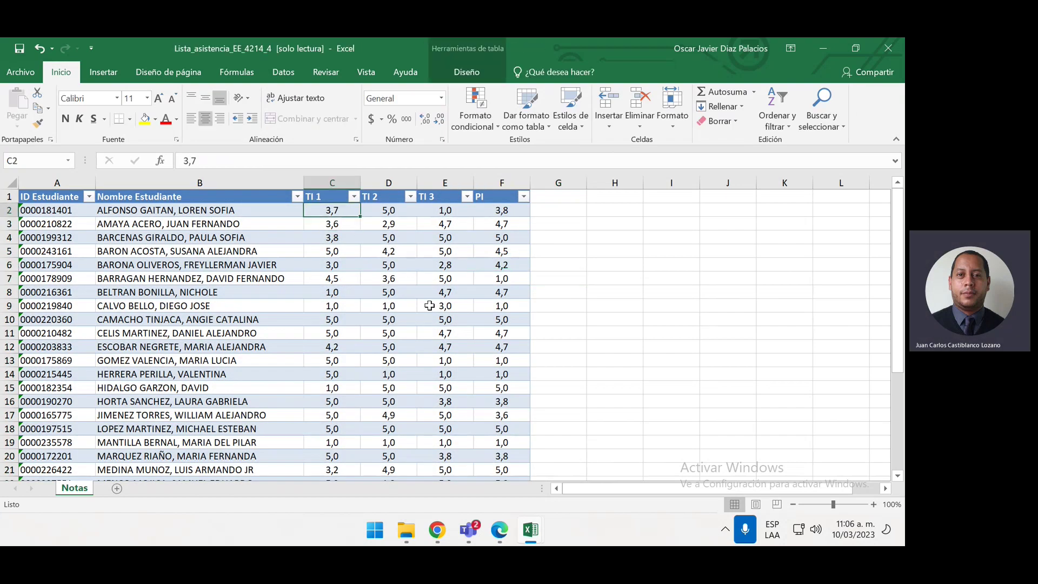
click(495, 265)
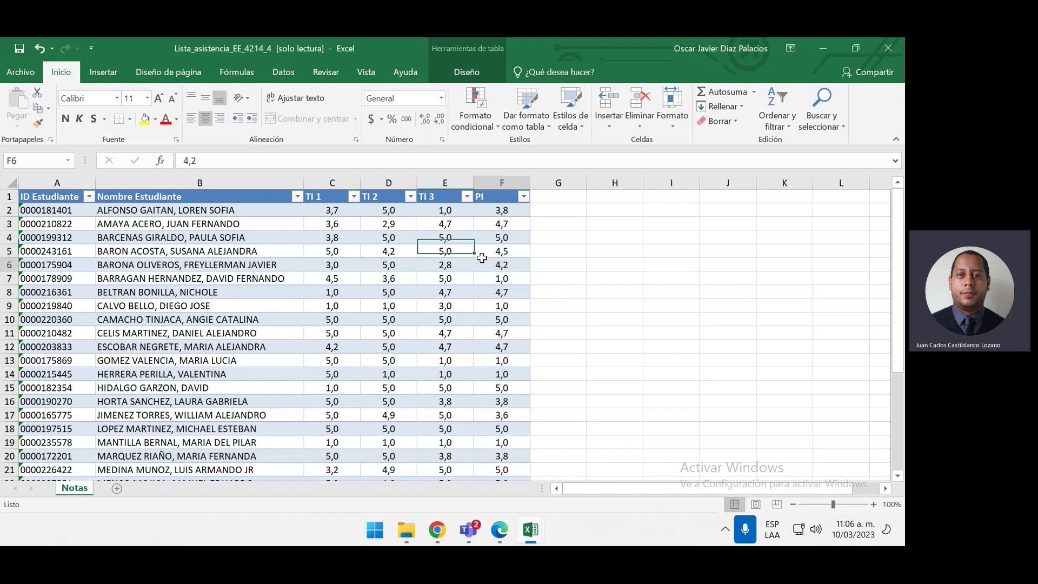
scroll(413, 322, down, 2)
scroll(413, 322, up, 2)
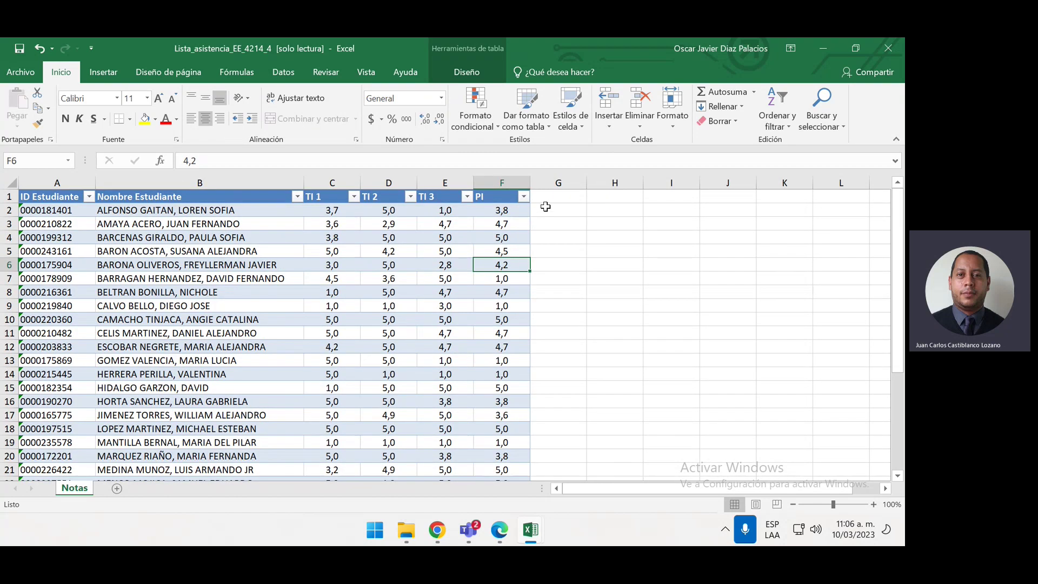
Select grade cells C2:F32 under TI 1, TI 2, TI 3 and PI
click(521, 210)
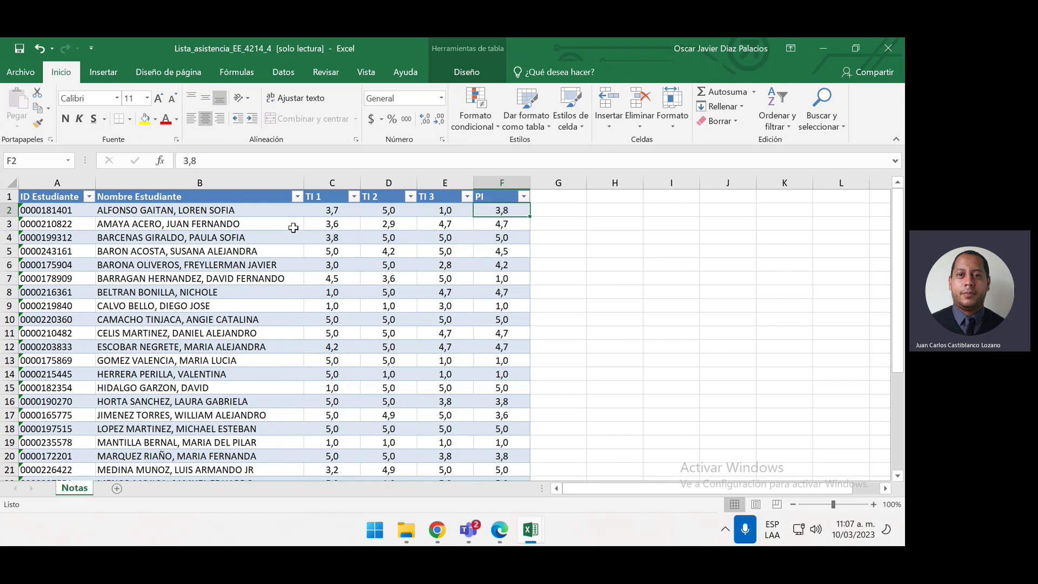
click(345, 215)
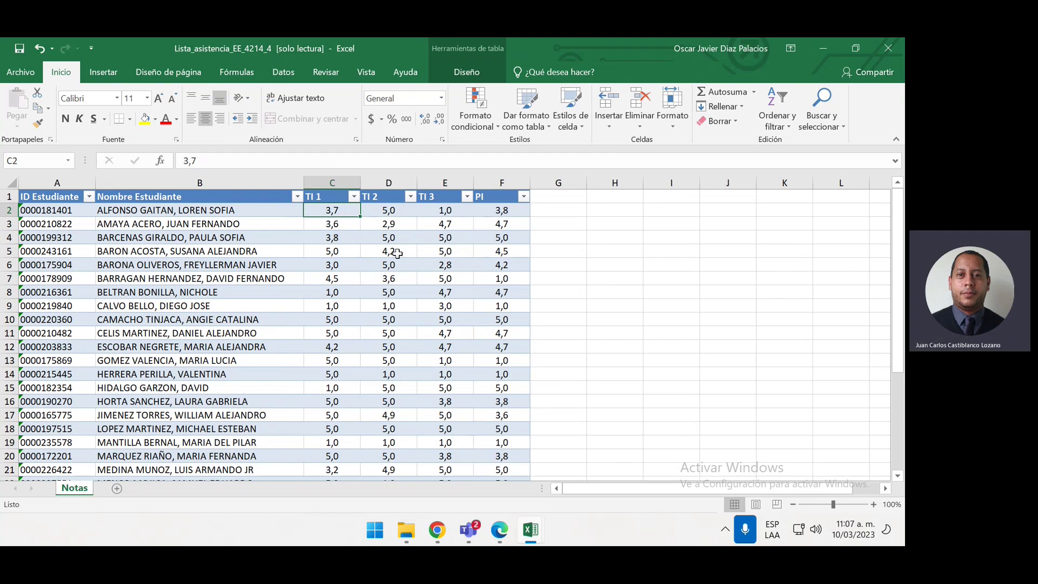
key(ctrl+shift+Right)
key(shift+Down)
key(ctrl+shift+Down)
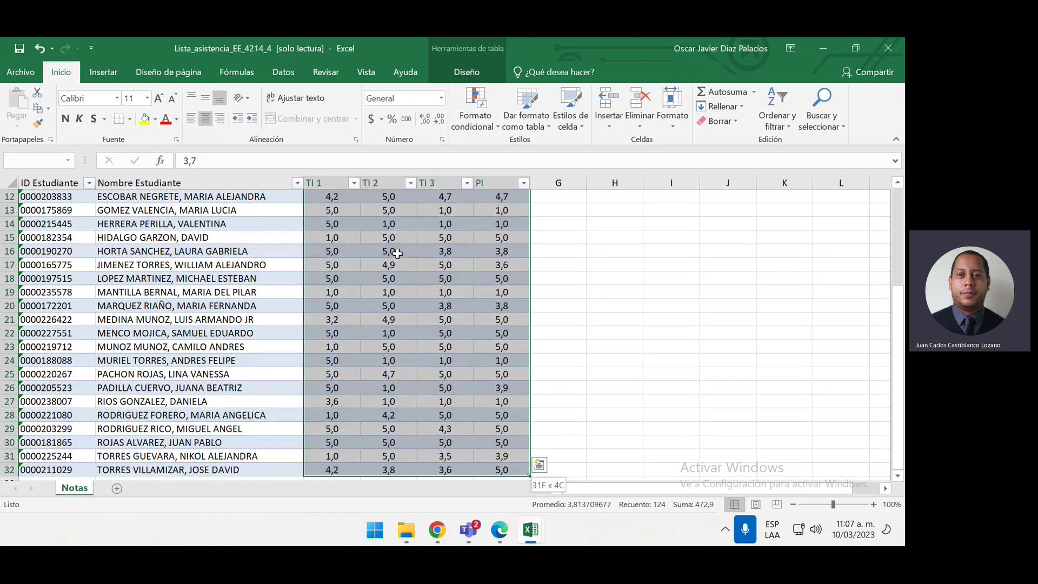
scroll(397, 253, up, 2)
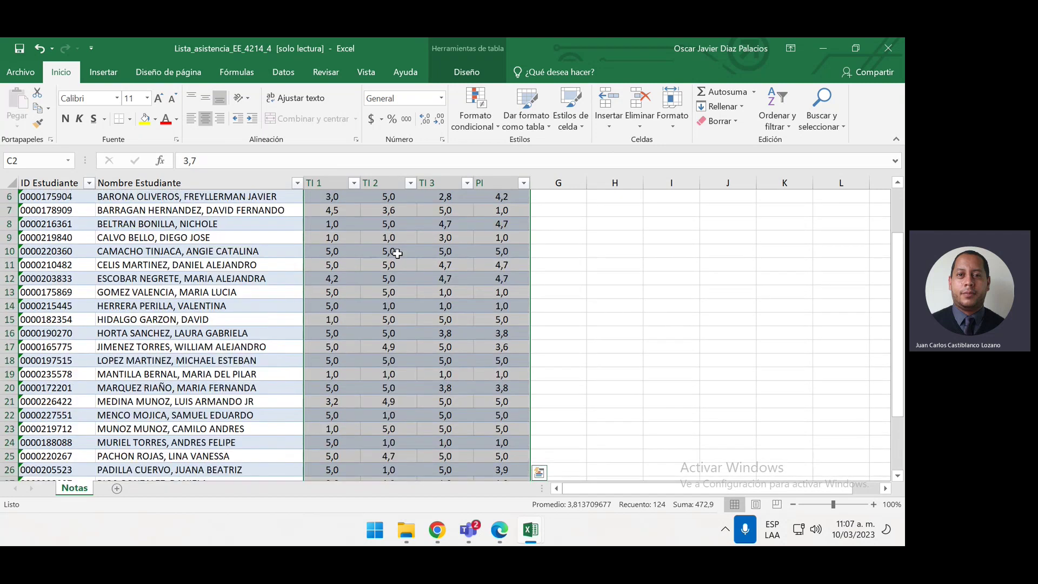
scroll(398, 253, down, 2)
scroll(397, 253, up, 4)
scroll(397, 253, down, 1)
scroll(397, 253, up, 1)
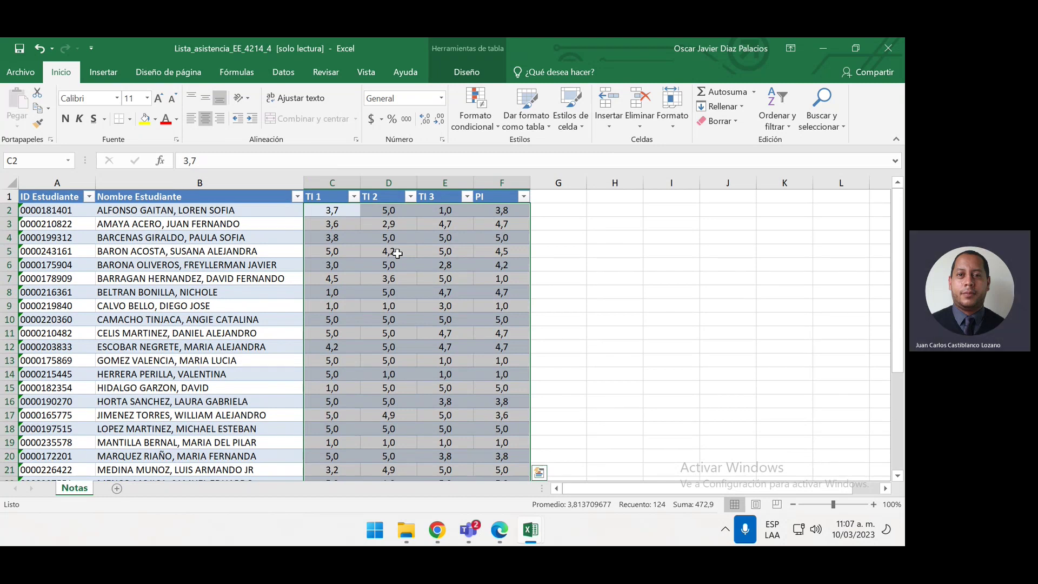
Replace every ',' with '.' in the selected grades, confirming the 38 replacements
key(ctrl+b)
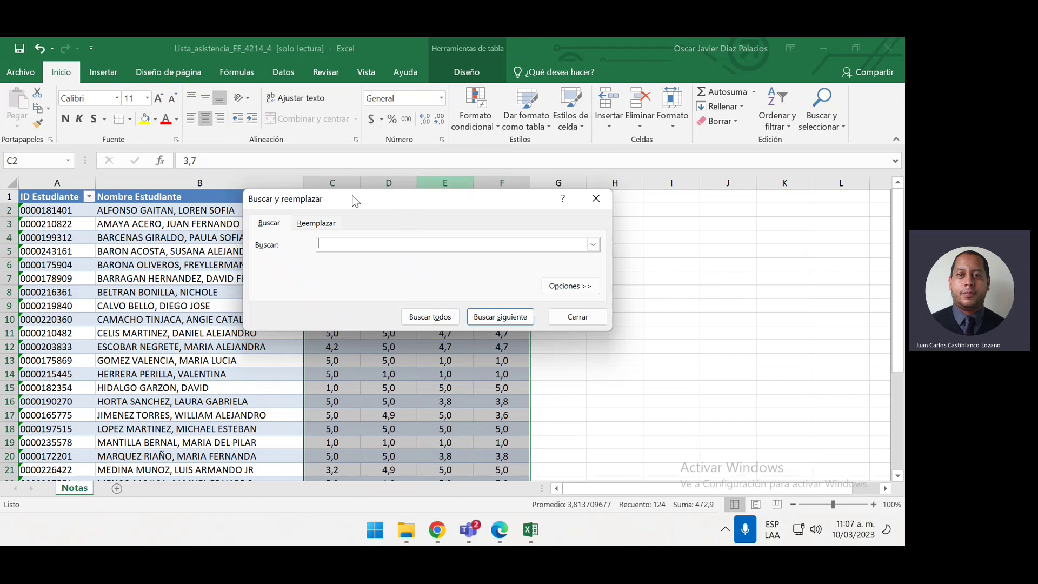
click(319, 223)
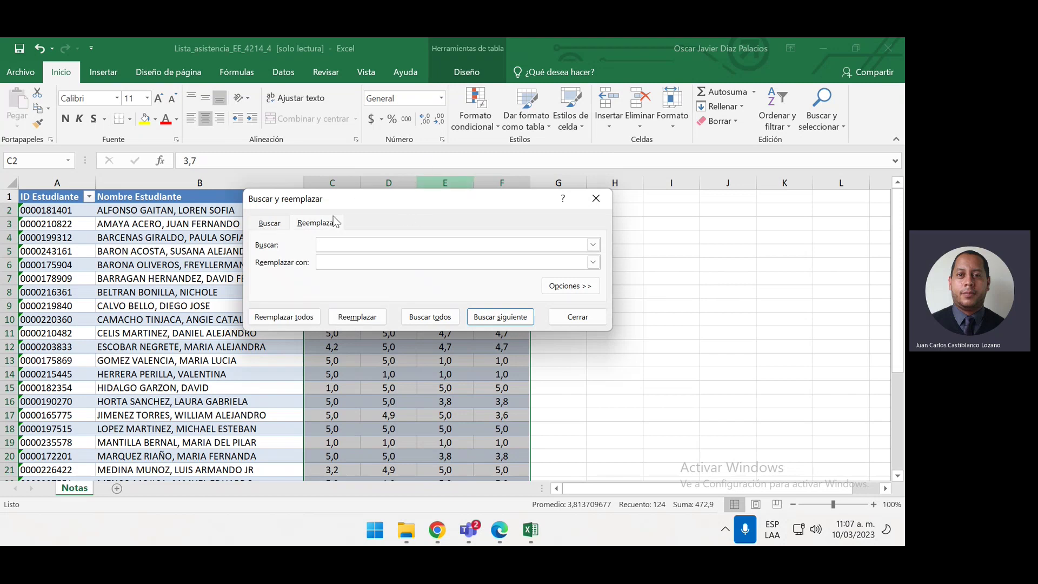
drag(355, 202, 644, 213)
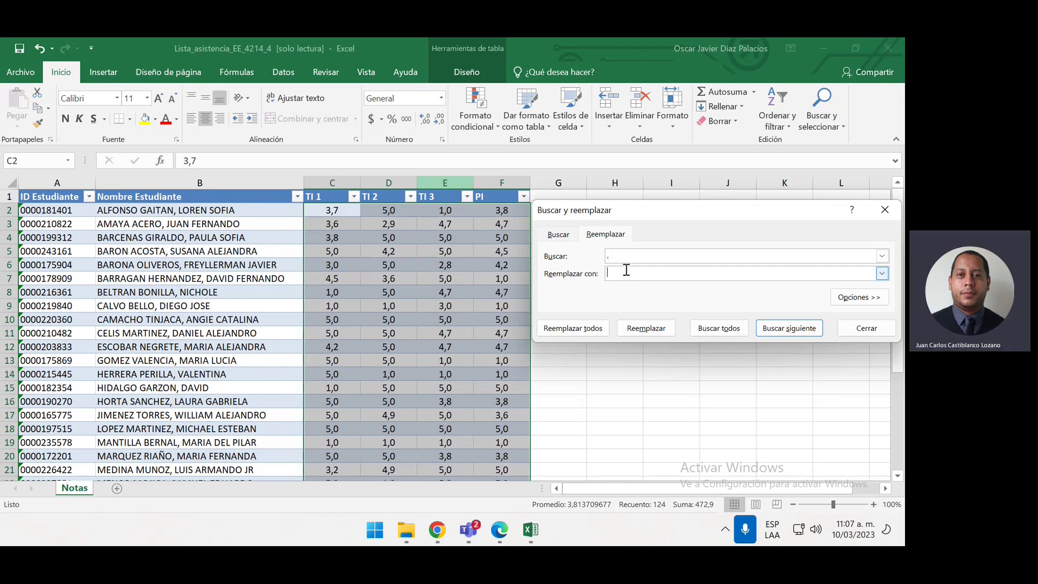
text(.)
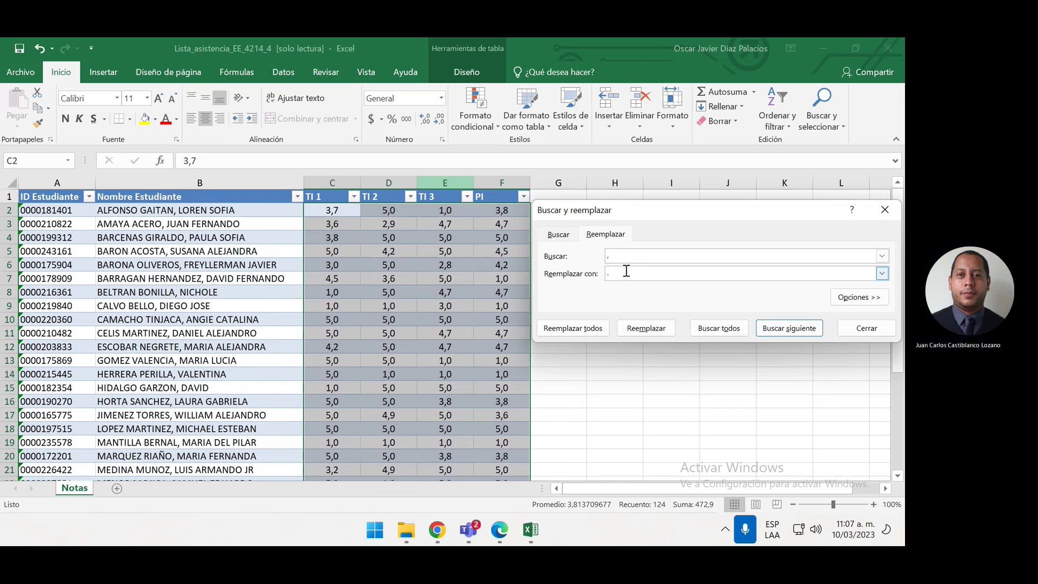
click(588, 330)
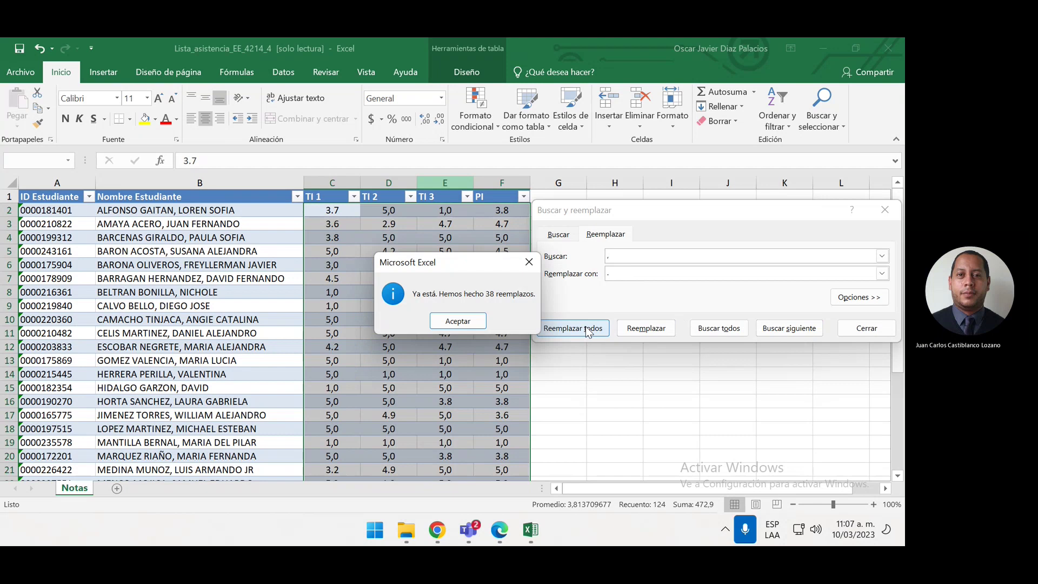
click(458, 321)
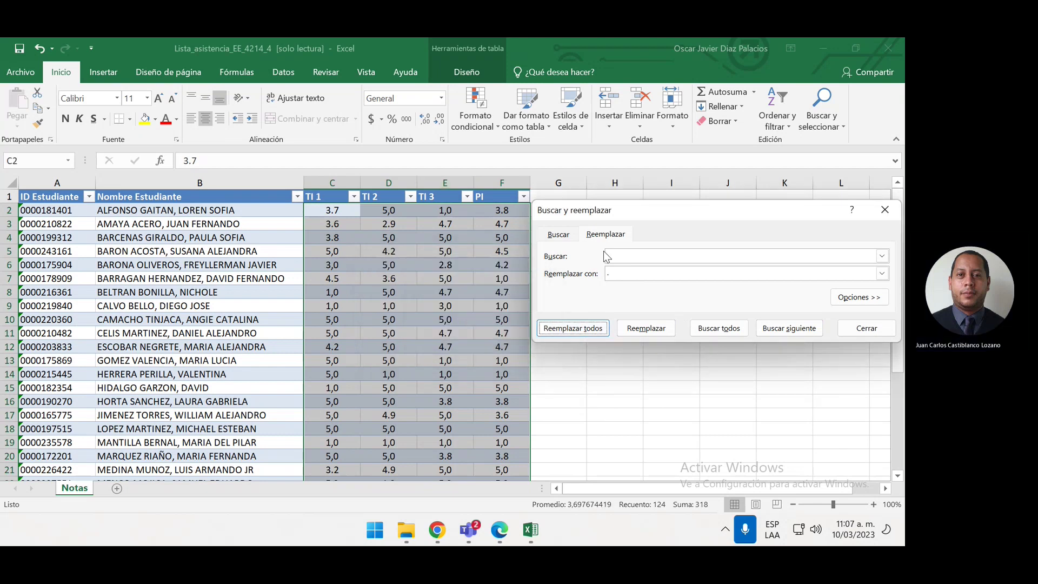
click(885, 210)
click(682, 344)
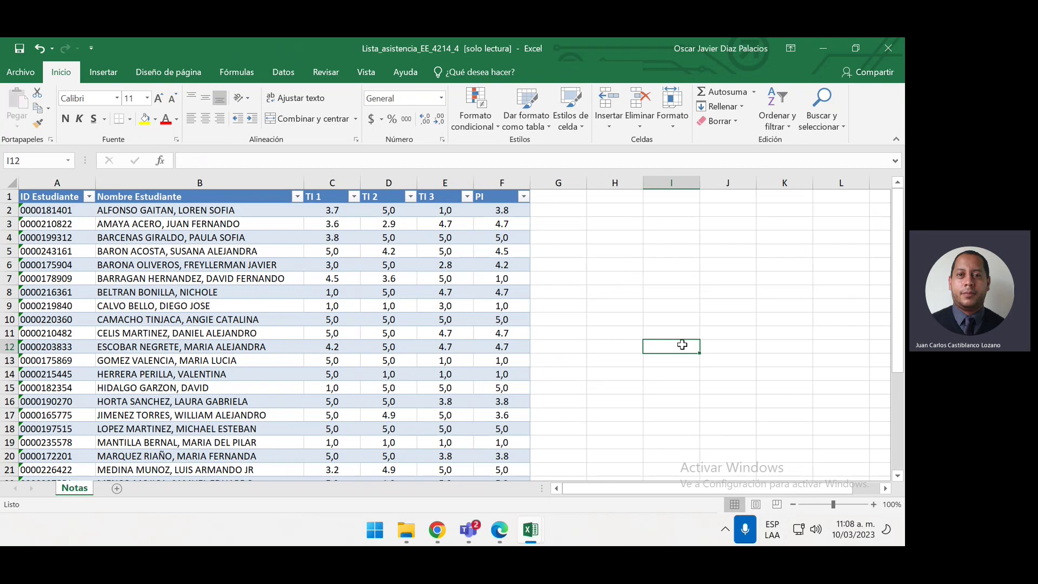
Undo the replacement to bring back the decimal commas, then select cell B5 in the table
key(ctrl+z)
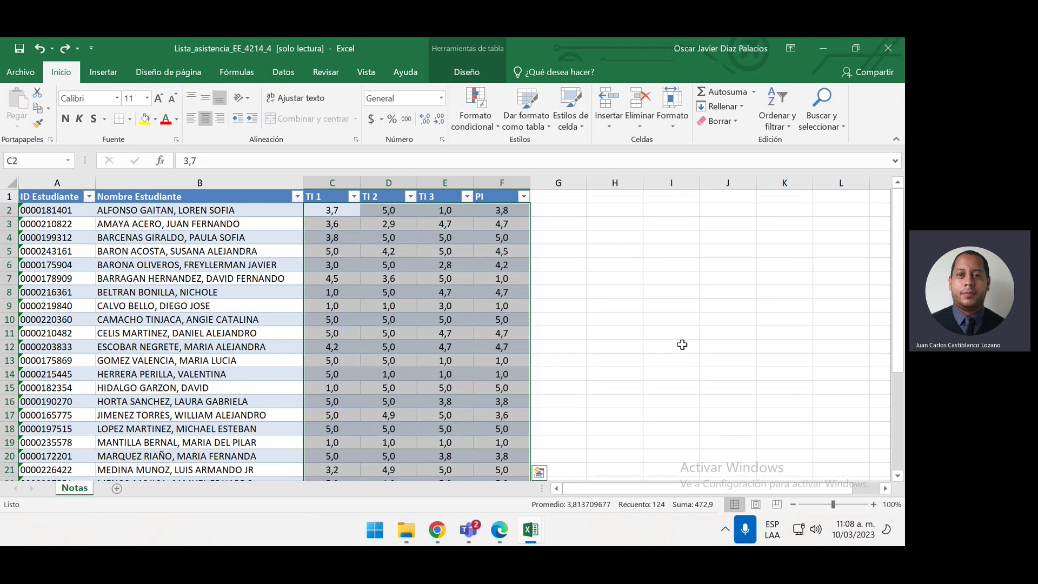
click(630, 308)
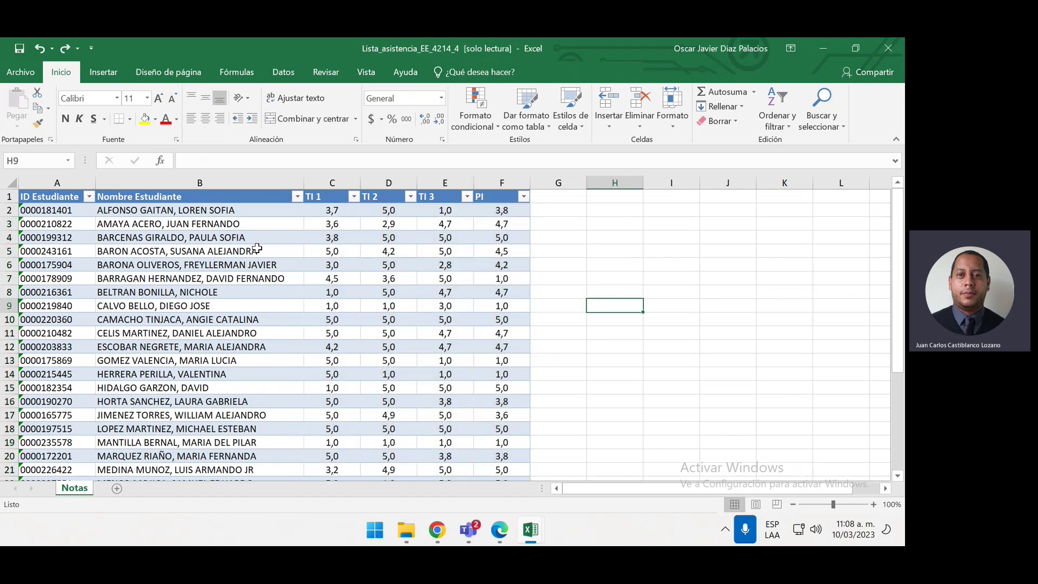
click(297, 253)
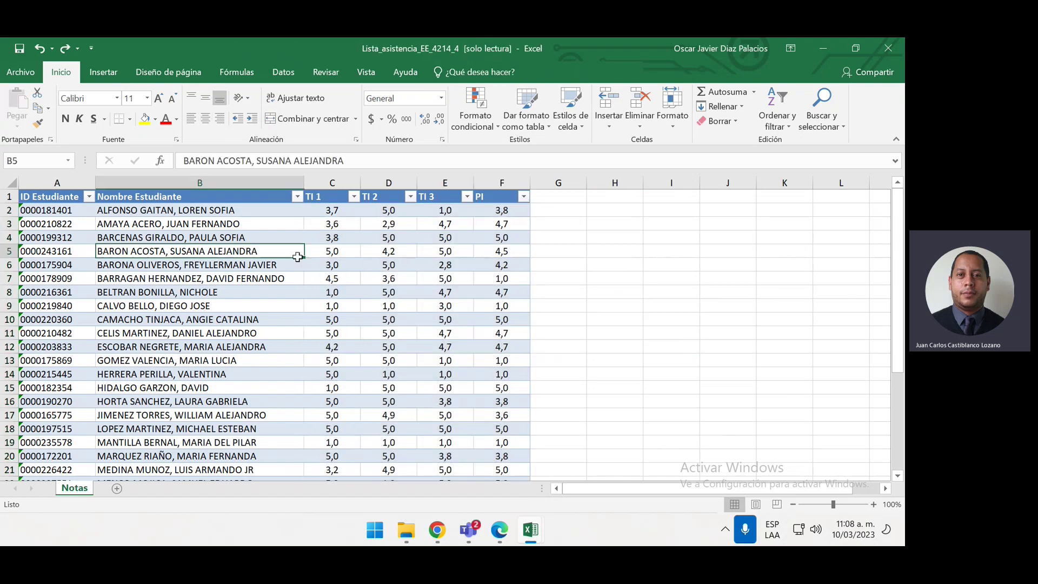
Show the Advanced page of Excel Options, scrolled to the decimal and thousands separator settings
click(24, 73)
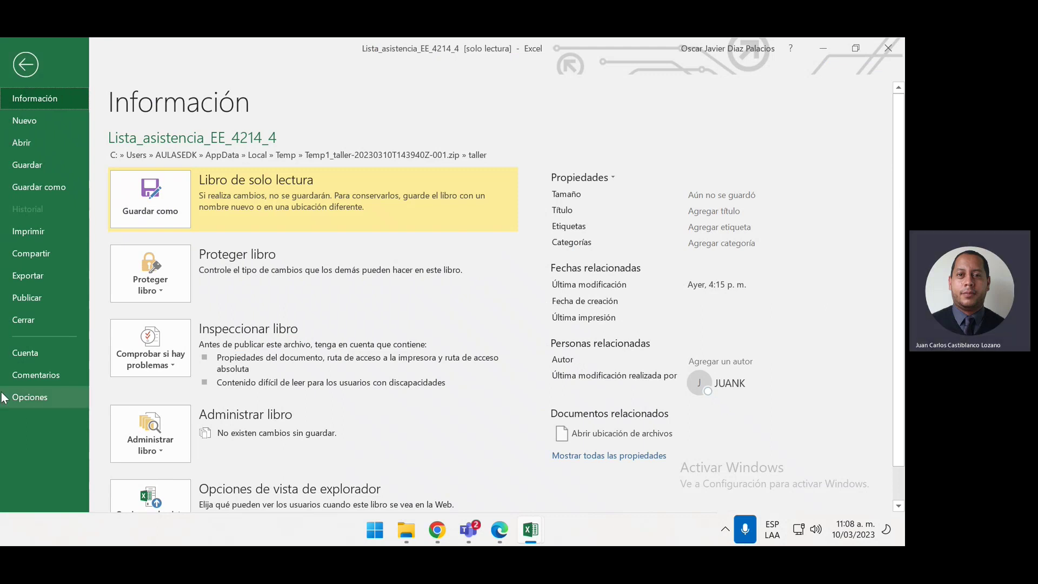
click(29, 397)
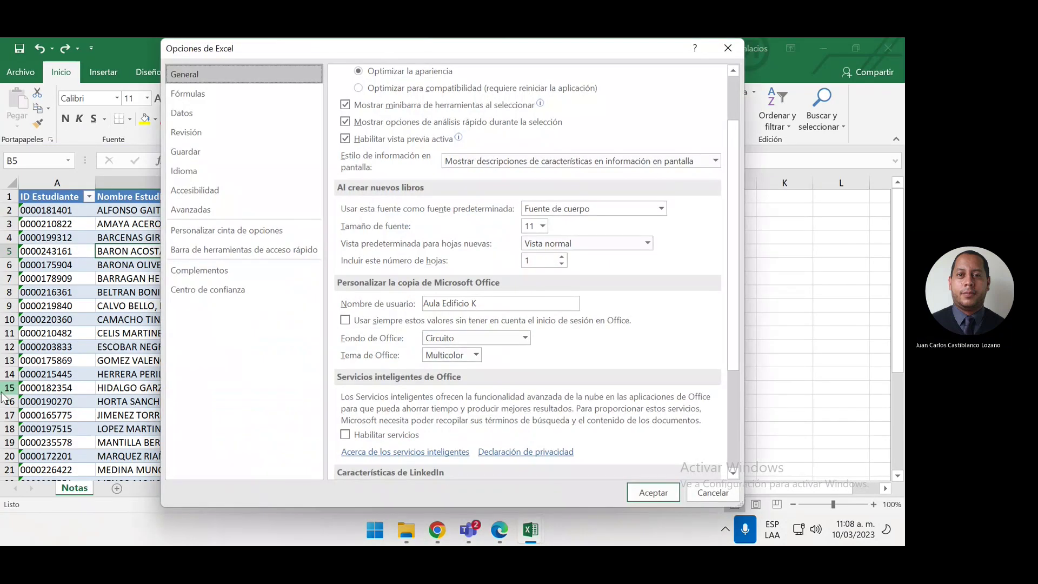
click(183, 214)
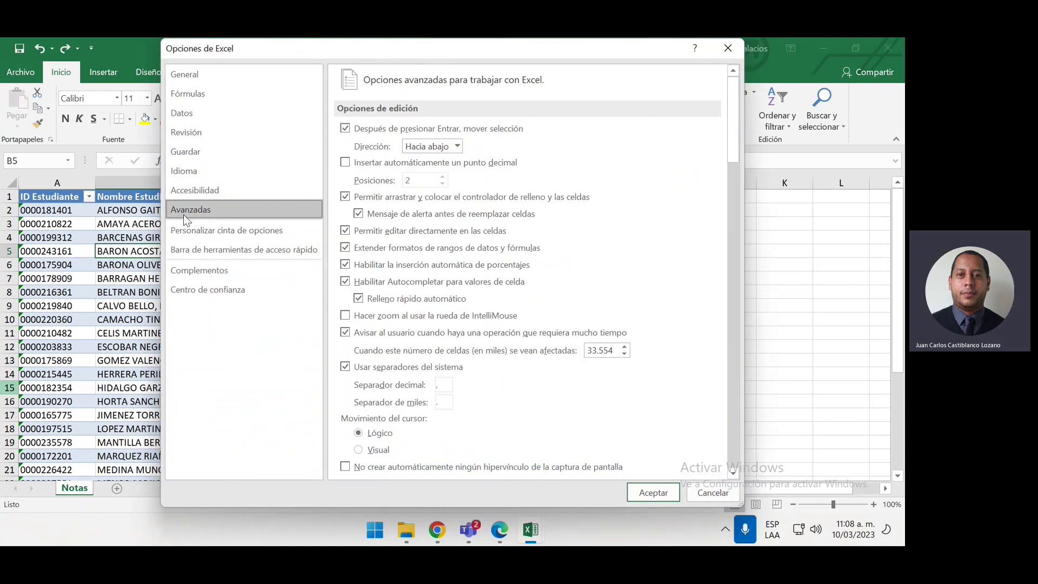
click(728, 48)
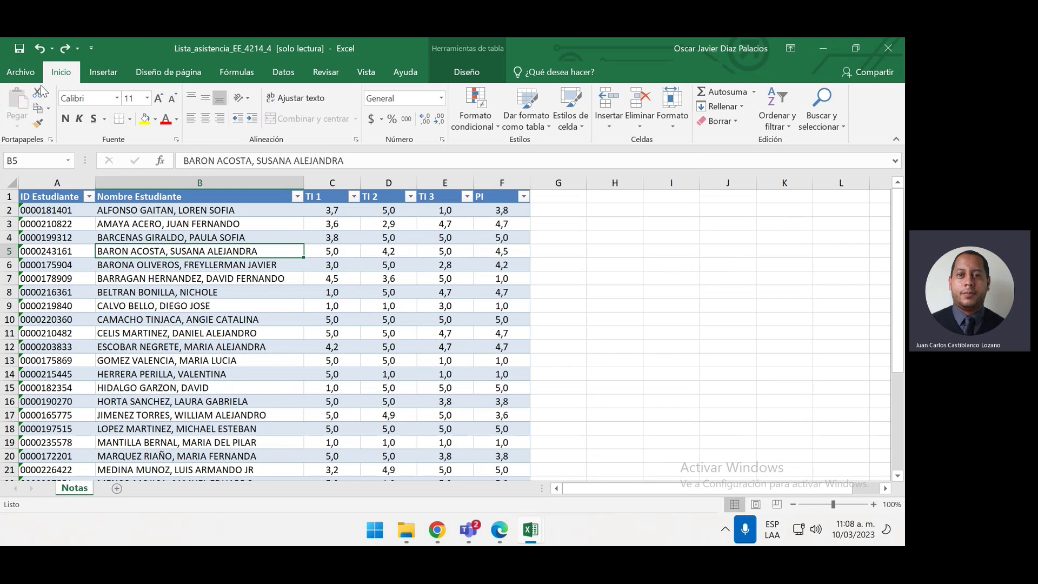
click(21, 71)
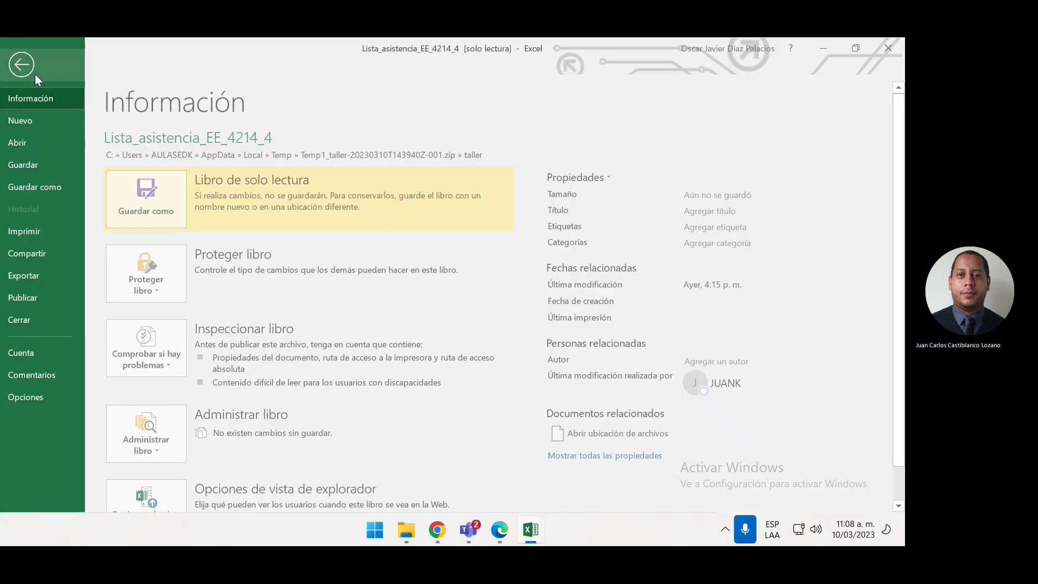
click(30, 396)
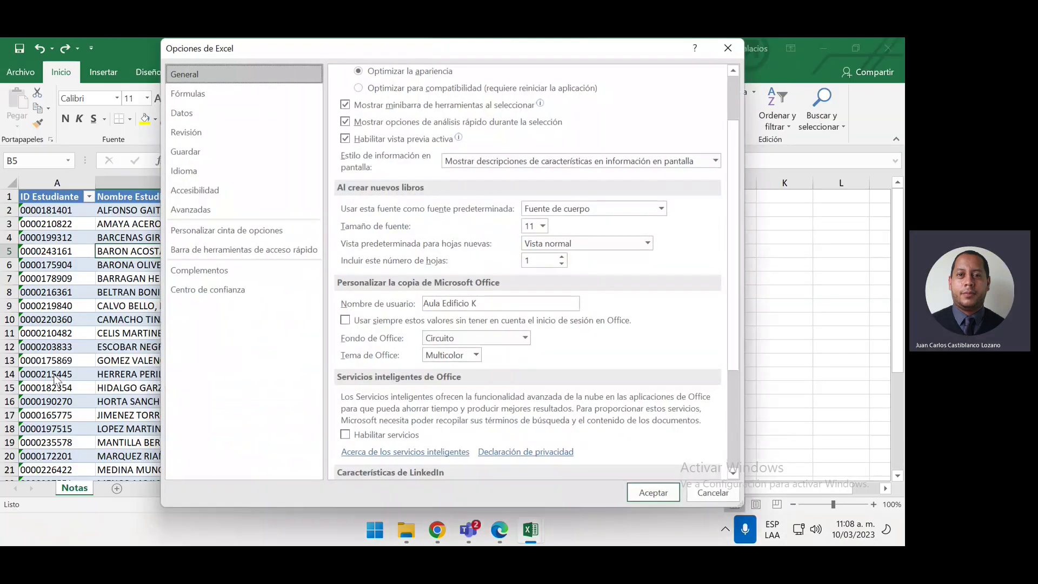
click(190, 211)
scroll(476, 270, down, 1)
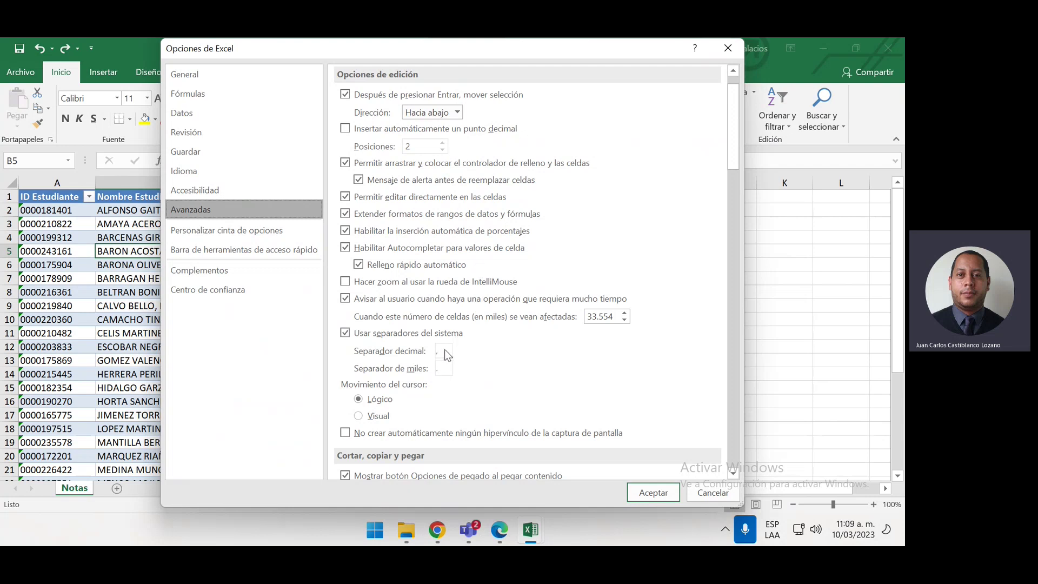
Turn off system separators and set the decimal separator to a period
click(408, 333)
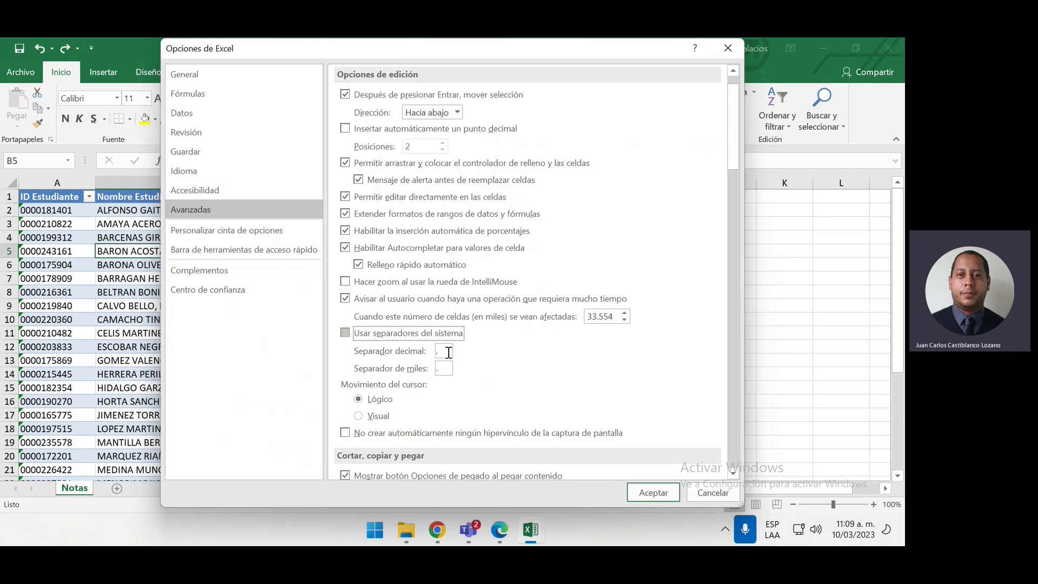
click(448, 352)
key(BackSpace)
text(.)
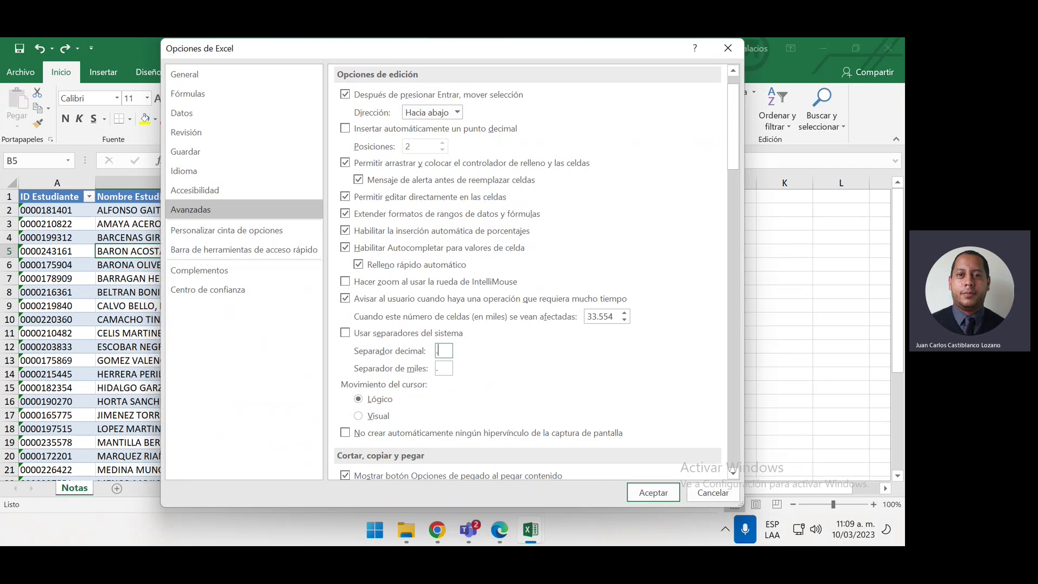
click(643, 492)
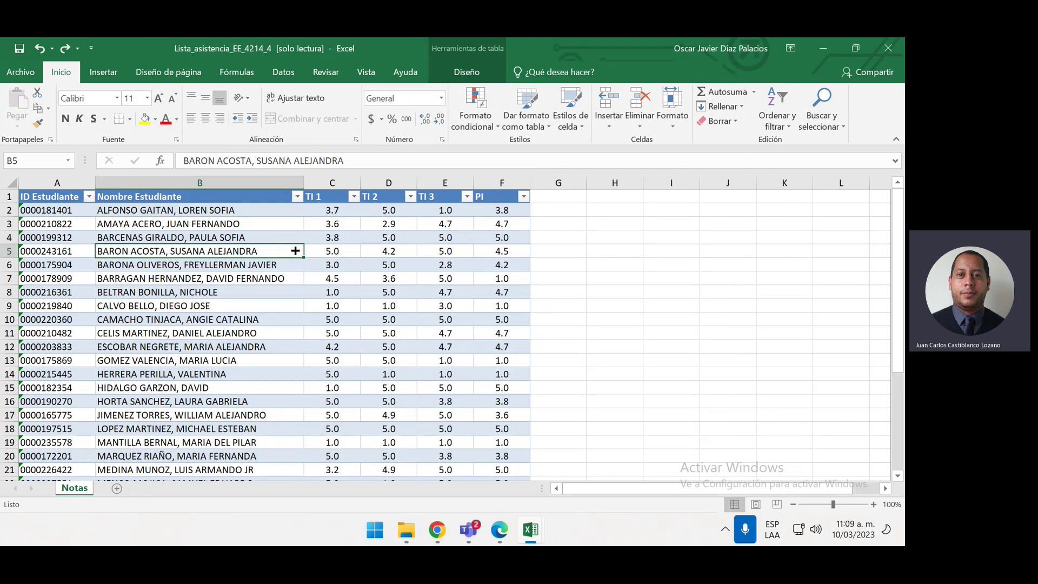
Reopen Excel Options' Advanced page to review the separator settings and confirm them
click(15, 69)
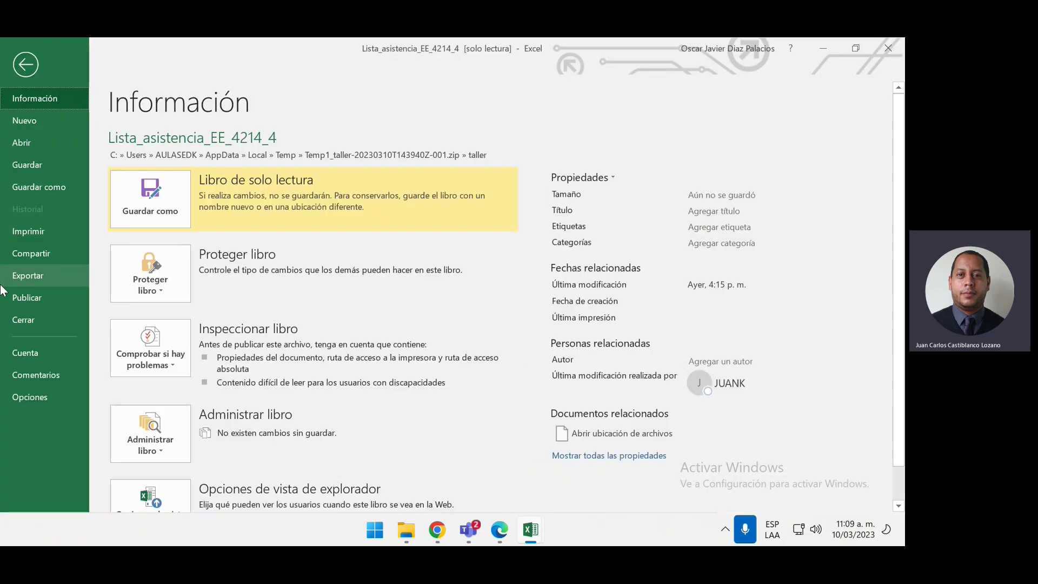
click(21, 396)
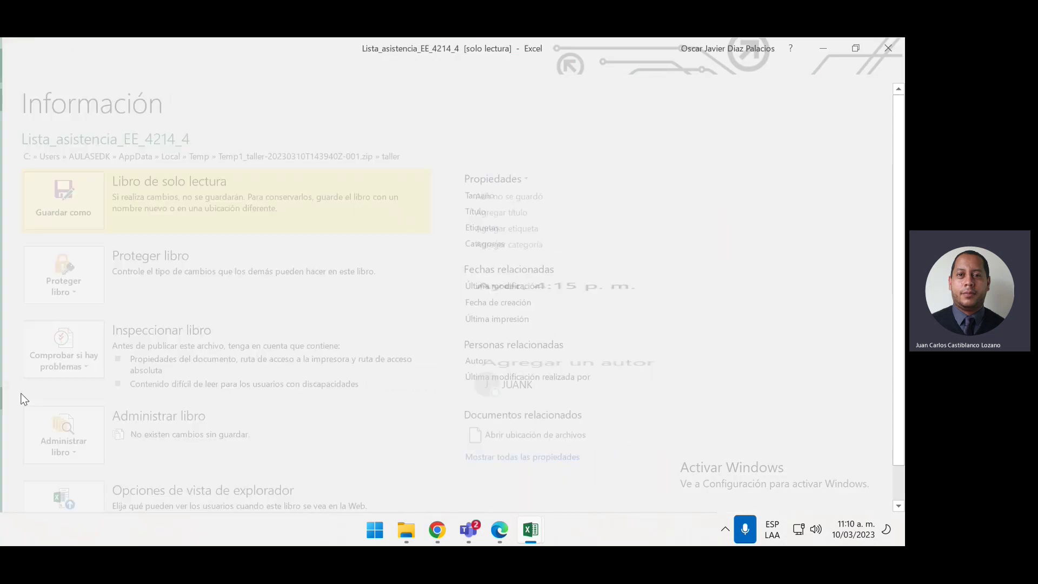
click(213, 207)
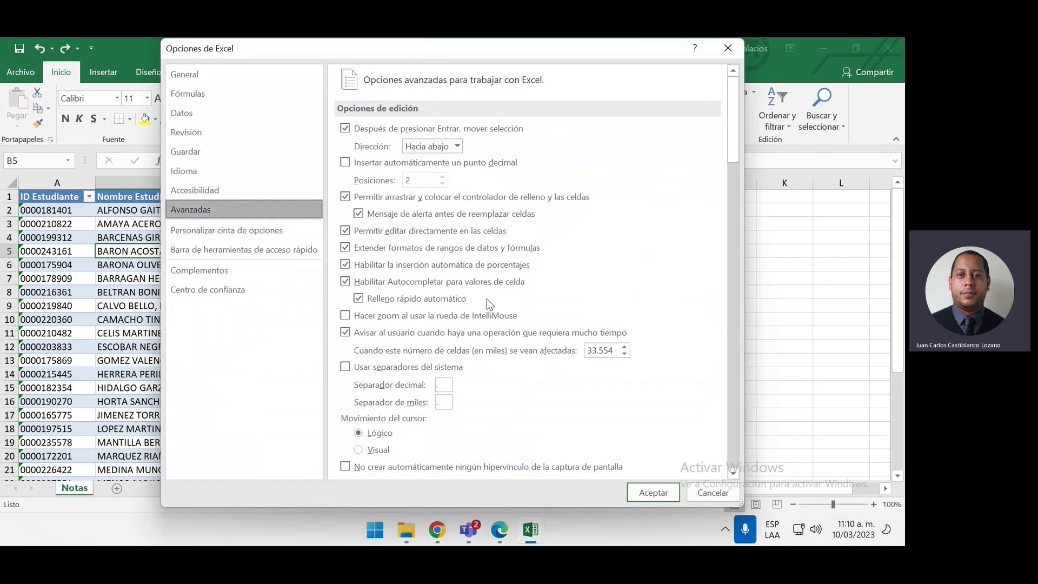
scroll(490, 300, down, 2)
scroll(499, 307, up, 2)
click(671, 493)
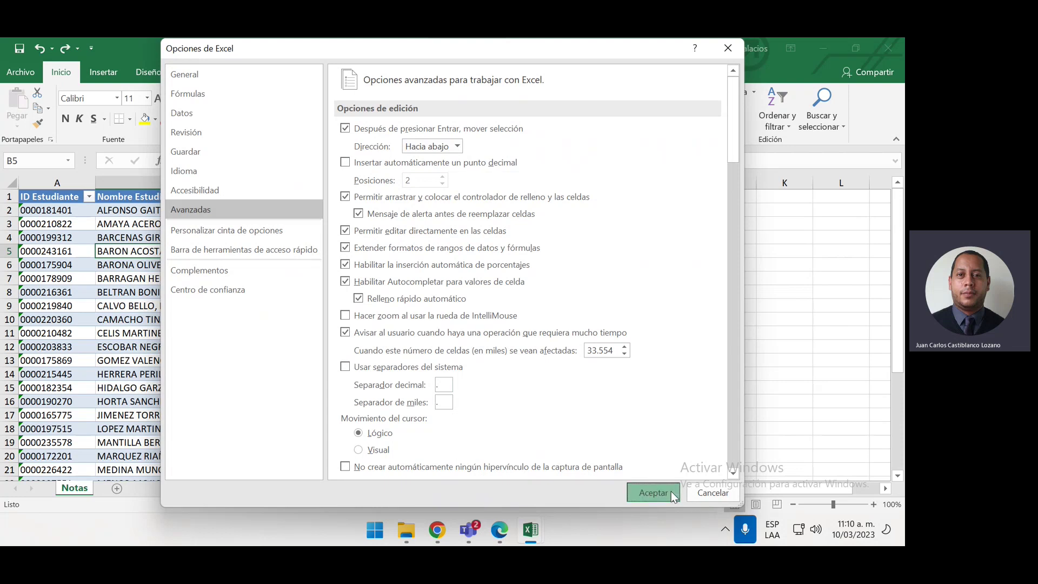
click(670, 238)
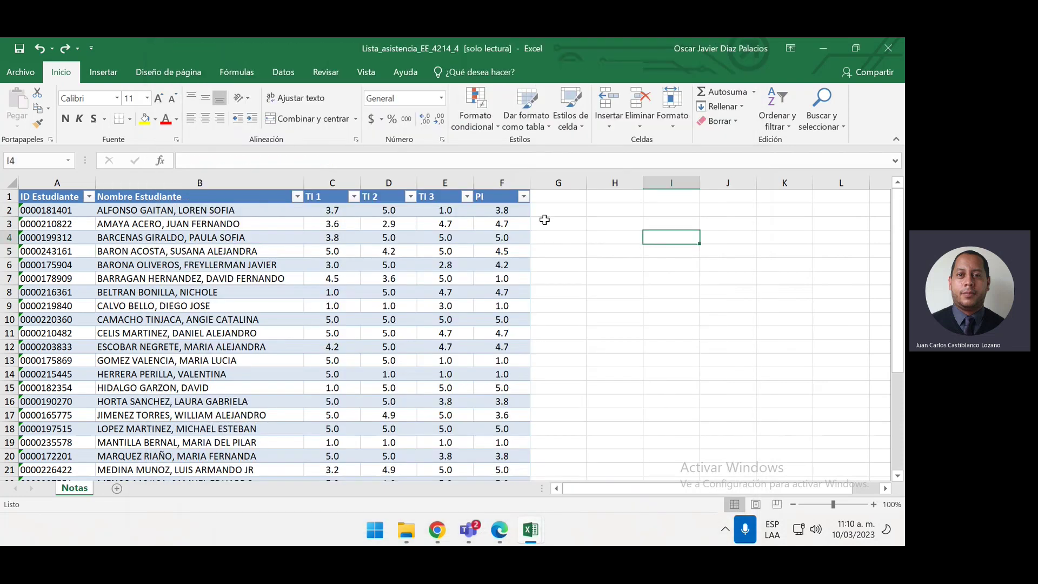
Insert a new table column before PI and title it PROM ACT
drag(476, 186, 500, 191)
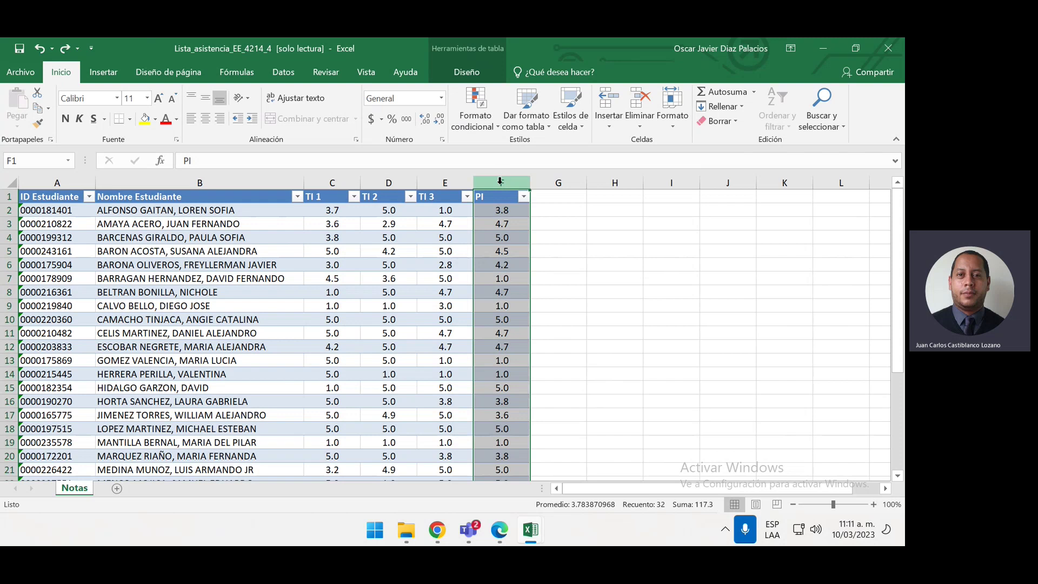
key(ctrl+plus)
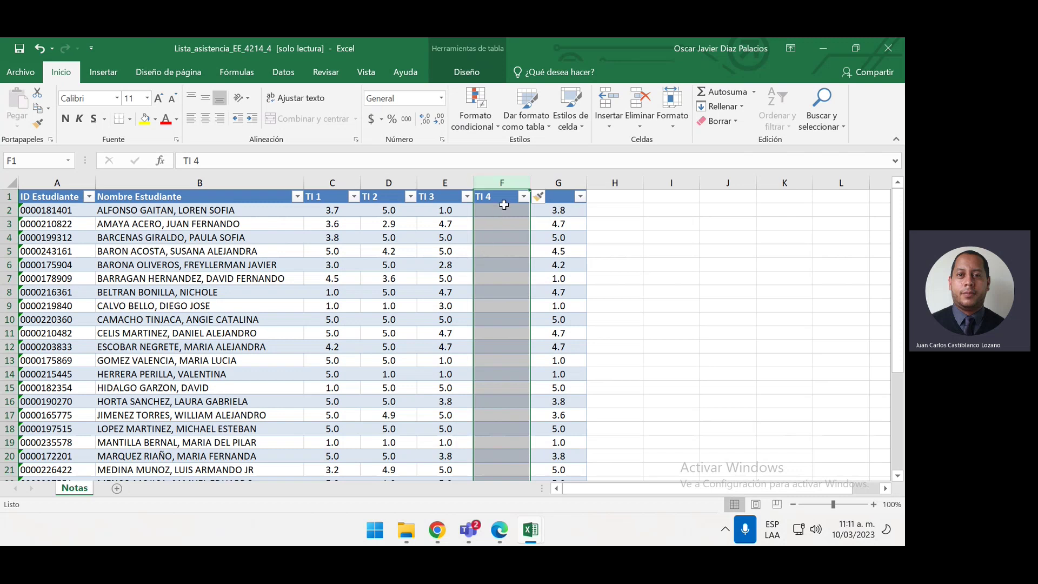
click(507, 197)
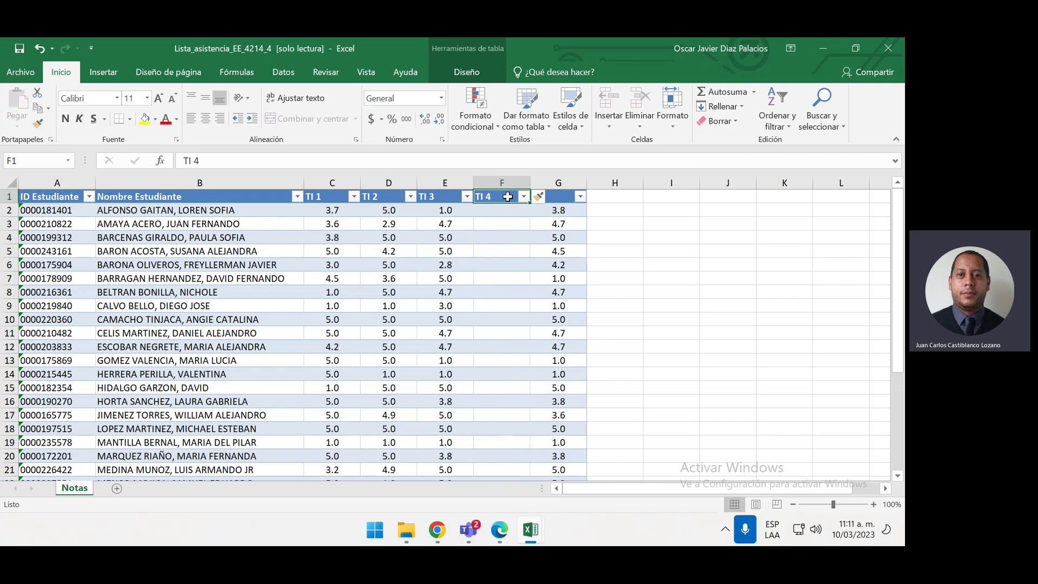
text(PROM)
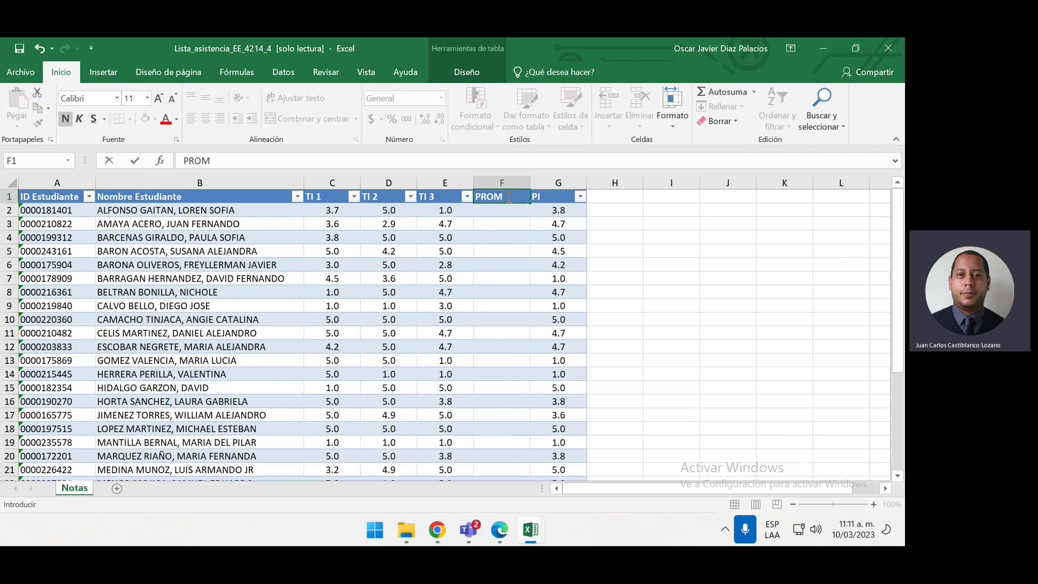
text( ACT)
click(597, 221)
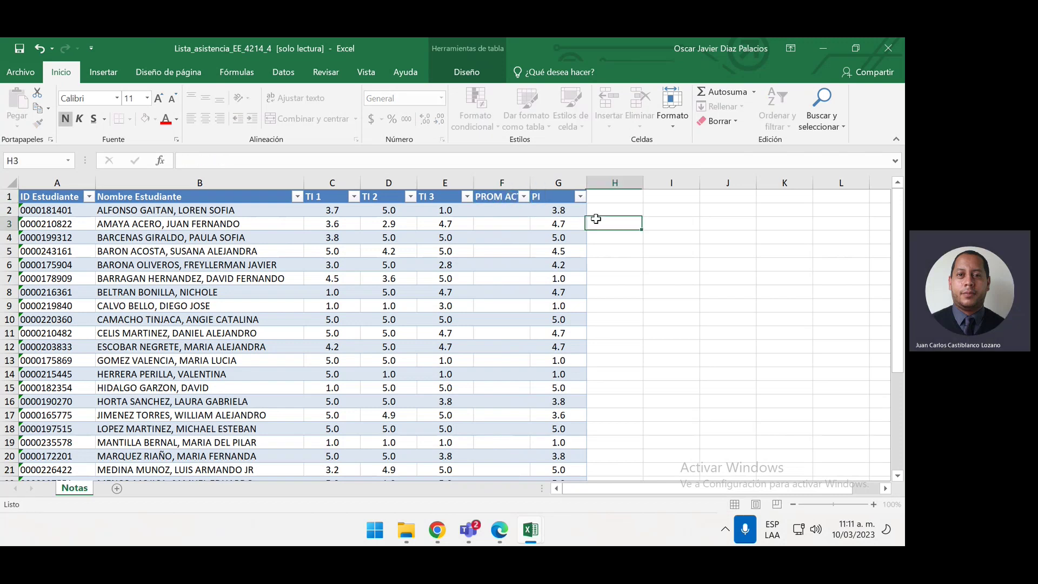
Add a PROM PARC header in H1, extending the table
click(601, 195)
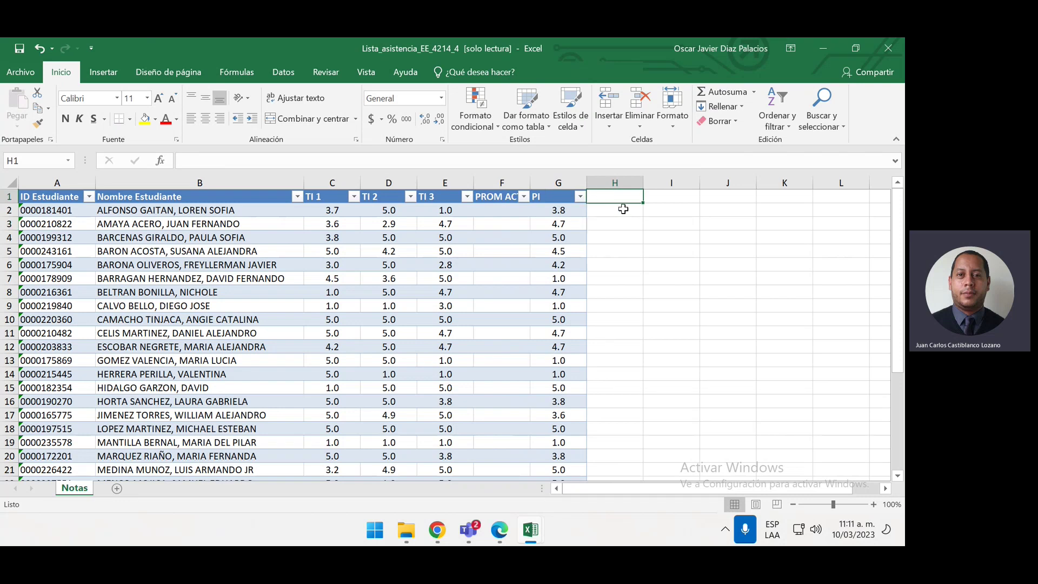
text(PROM)
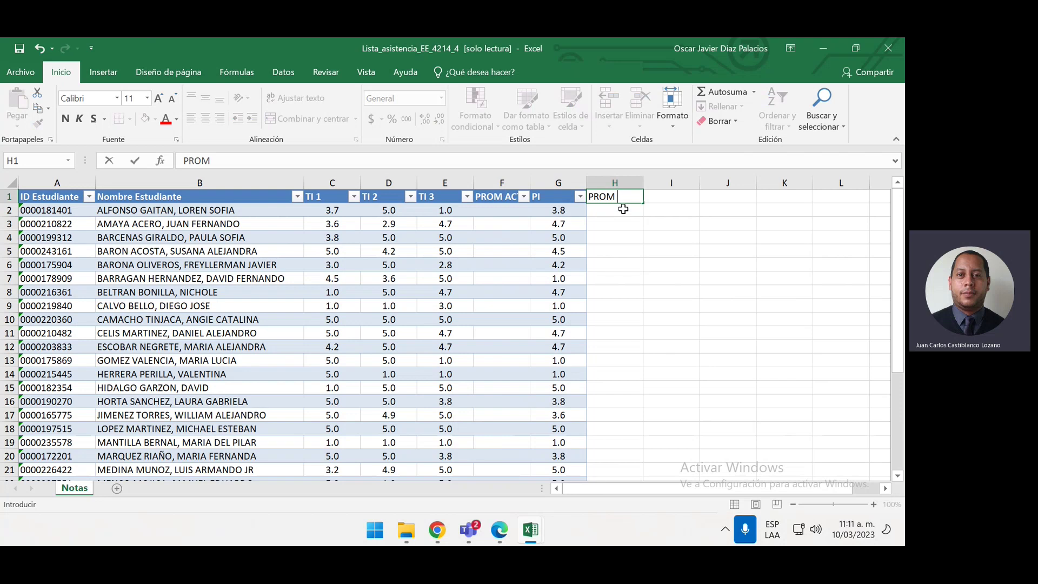
text( PARC)
key(Return)
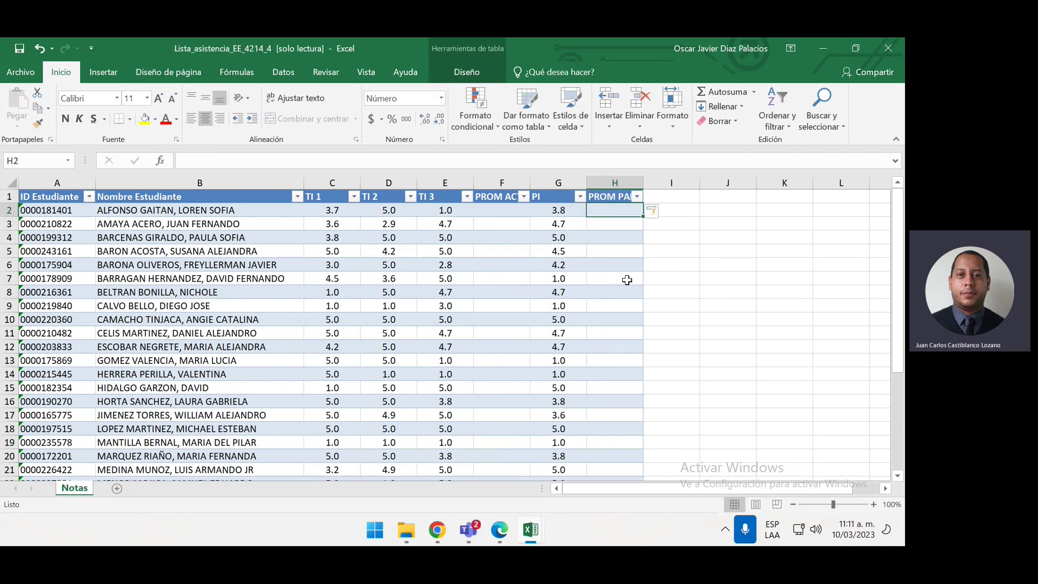
key(Left)
key(Left)
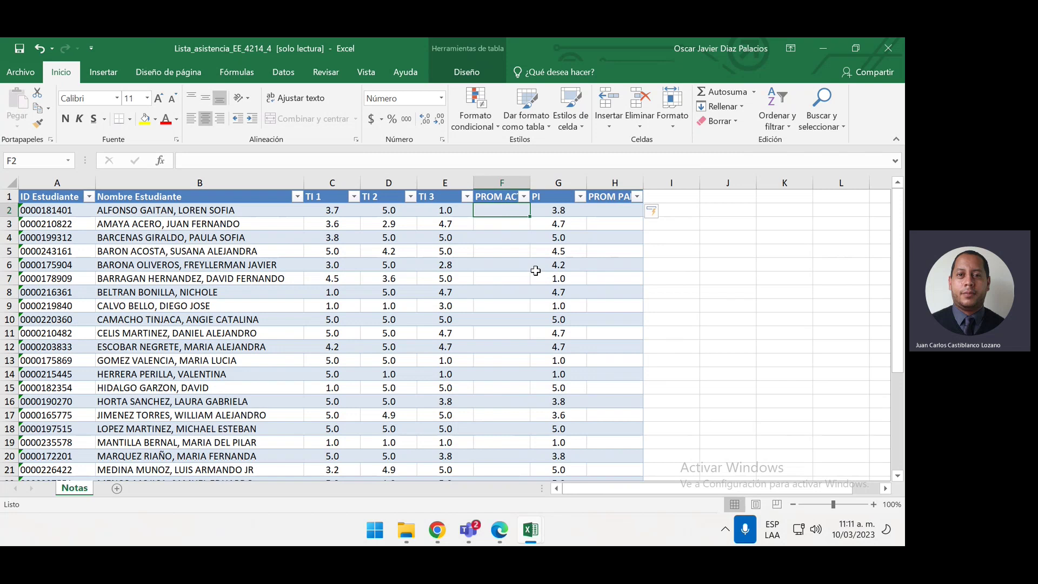
In F2, enter a PROMEDIO of TI 1 to TI 3 divided by 0.40
text(=)
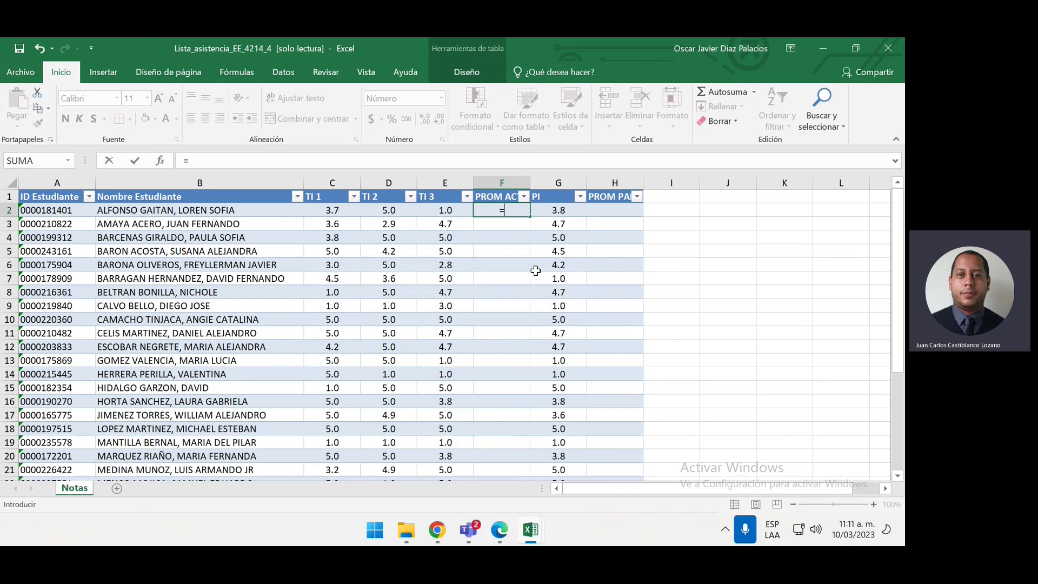
text(PROMEDI)
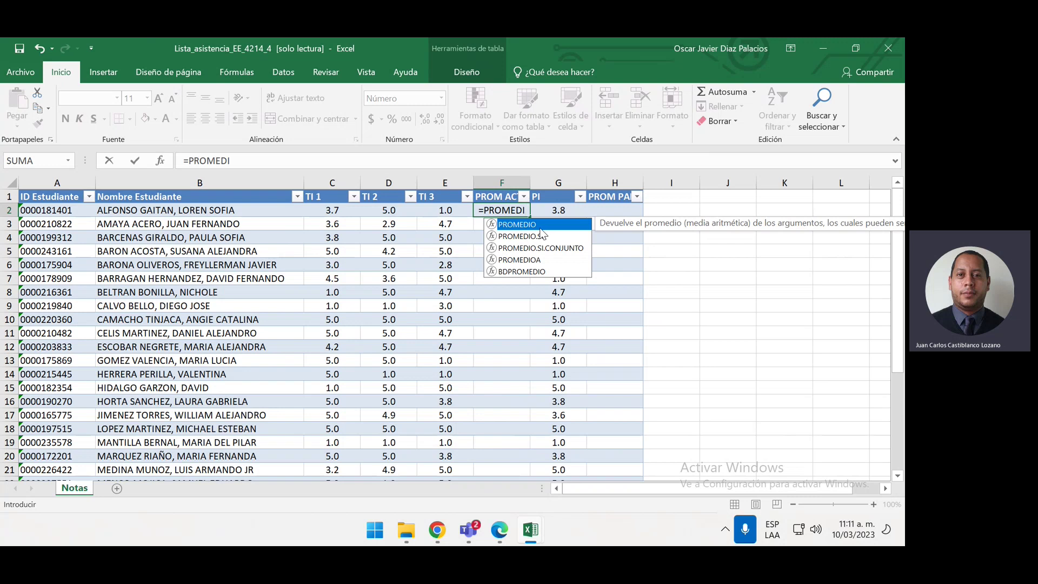
key(Tab)
drag(325, 210, 450, 209)
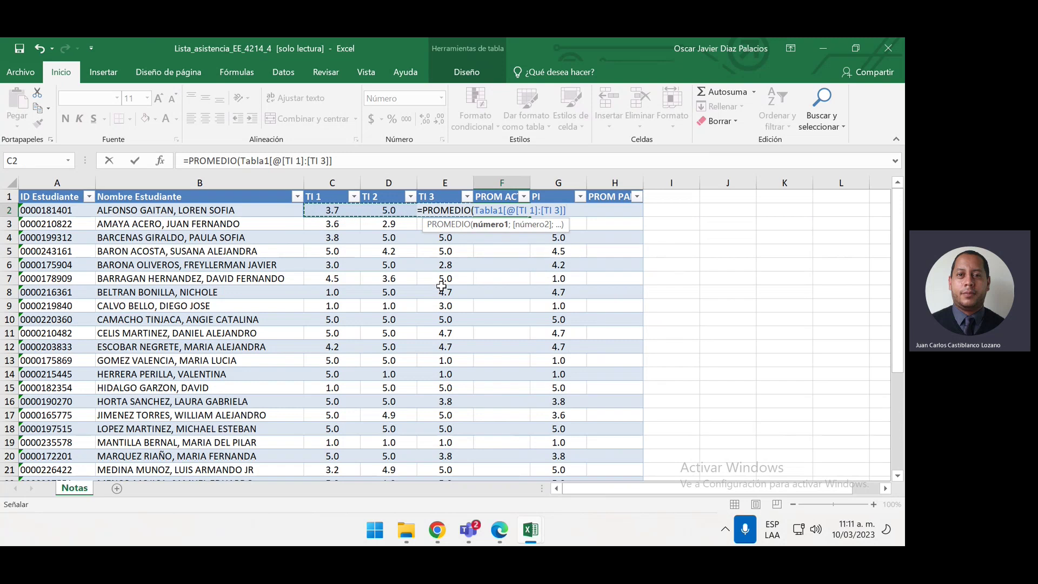
text()/)
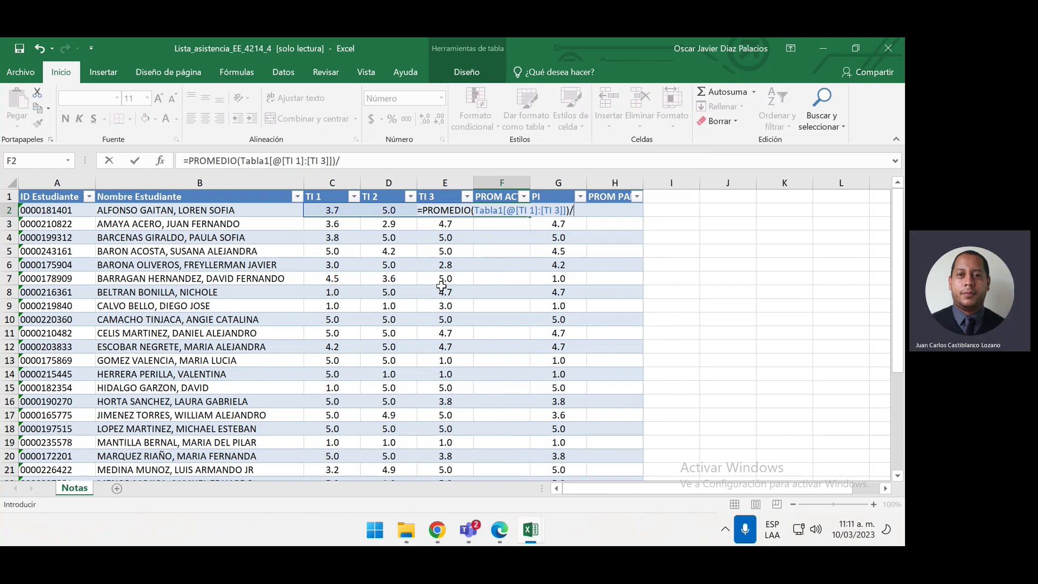
text(0.40)
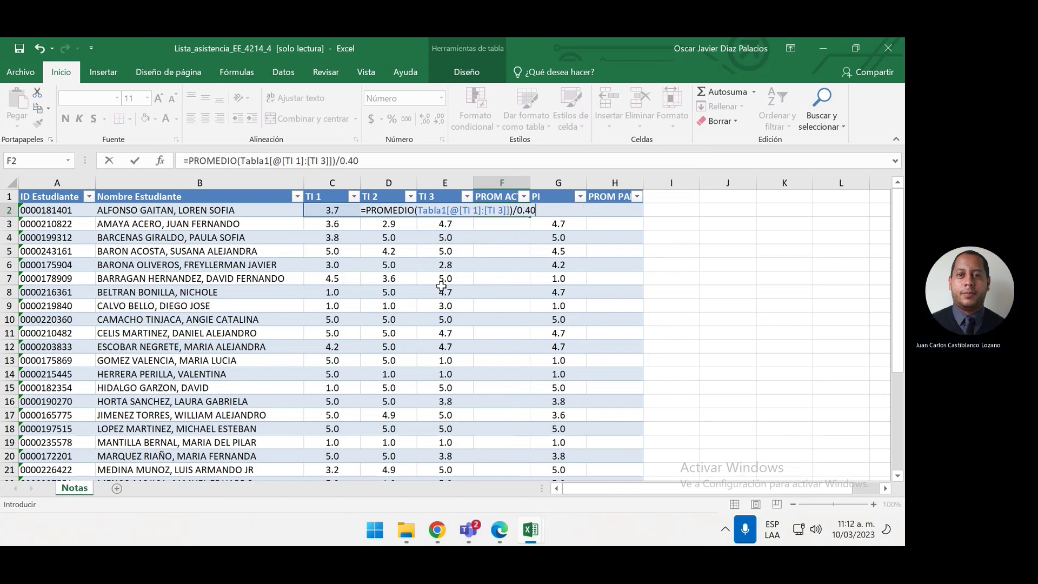
text())
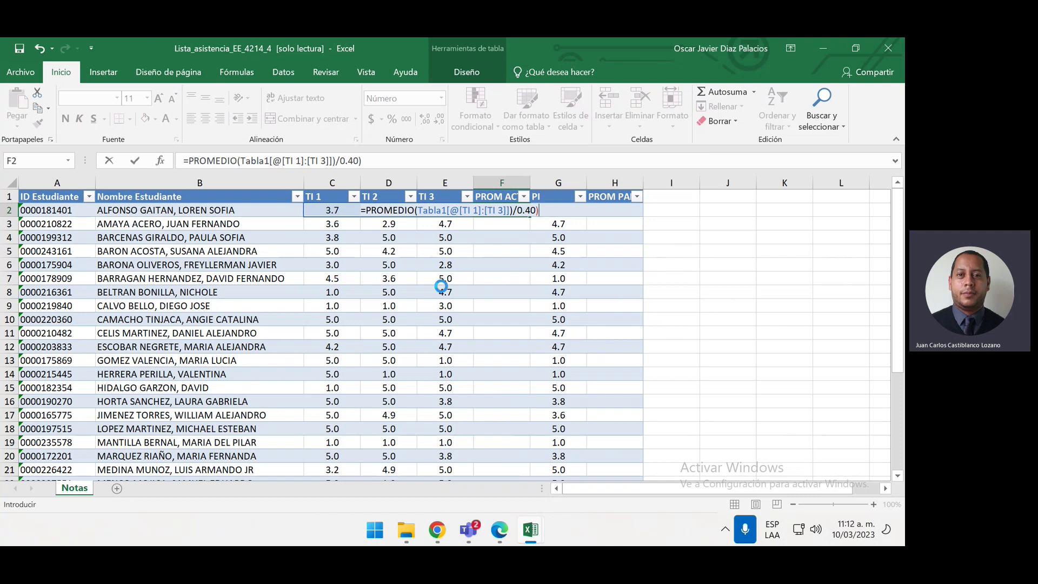
key(Return)
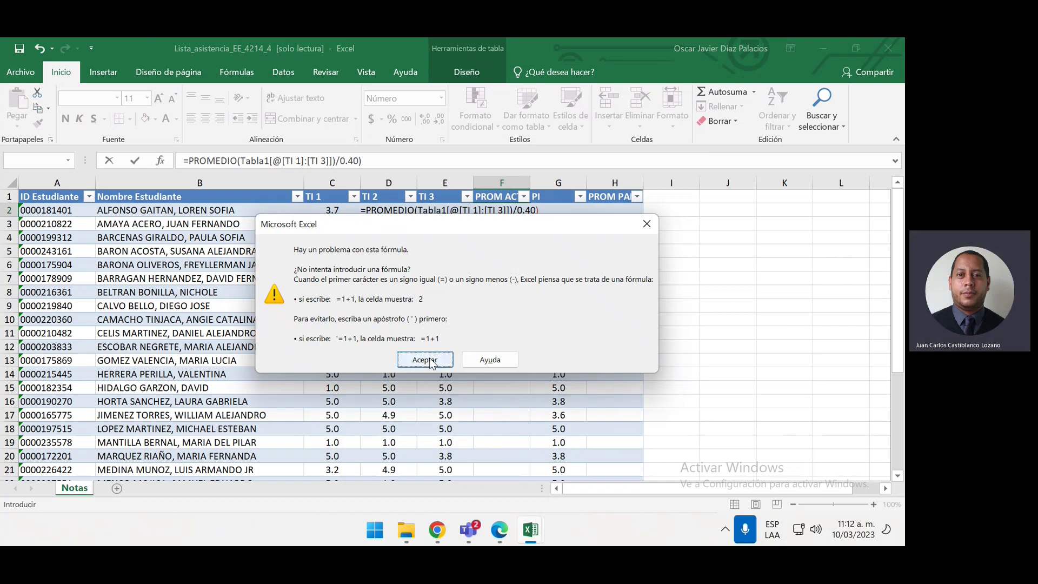
Fix the formula error by removing the extra parenthesis and fill column F
click(424, 360)
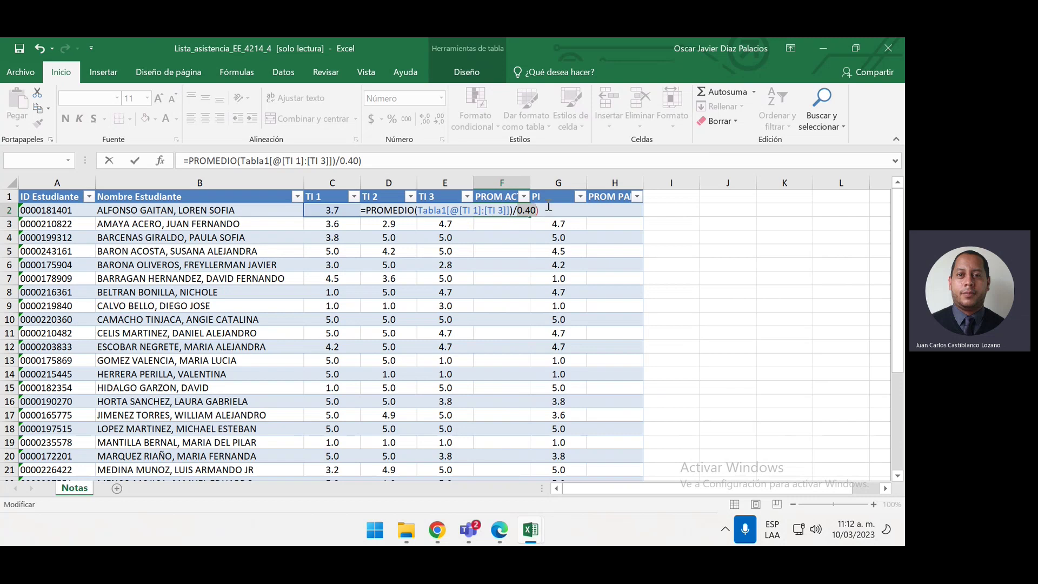
click(550, 212)
click(525, 211)
key(BackSpace)
key(Return)
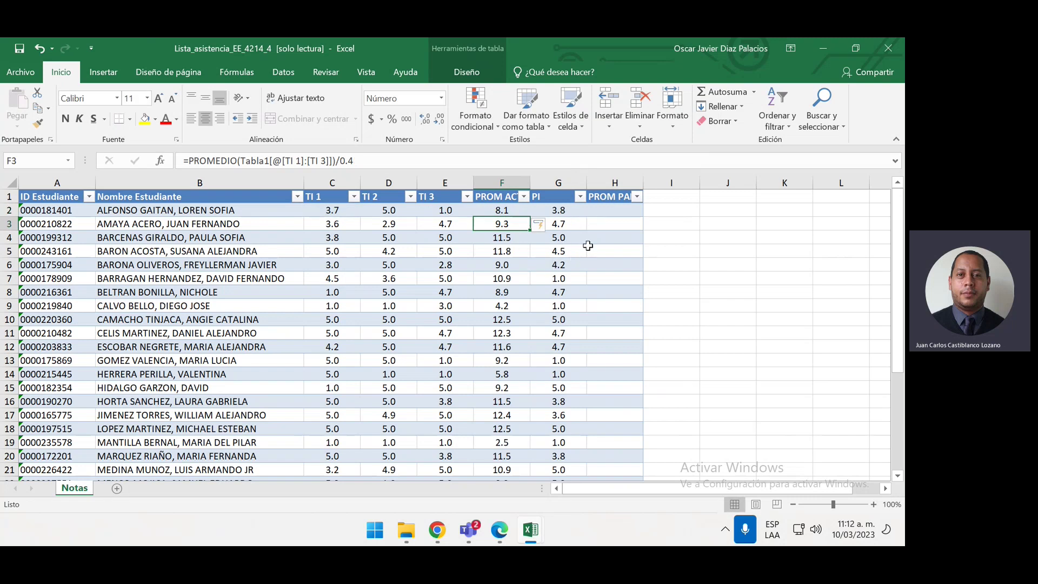
Undo the PROM ACT formula and its filled results
click(507, 210)
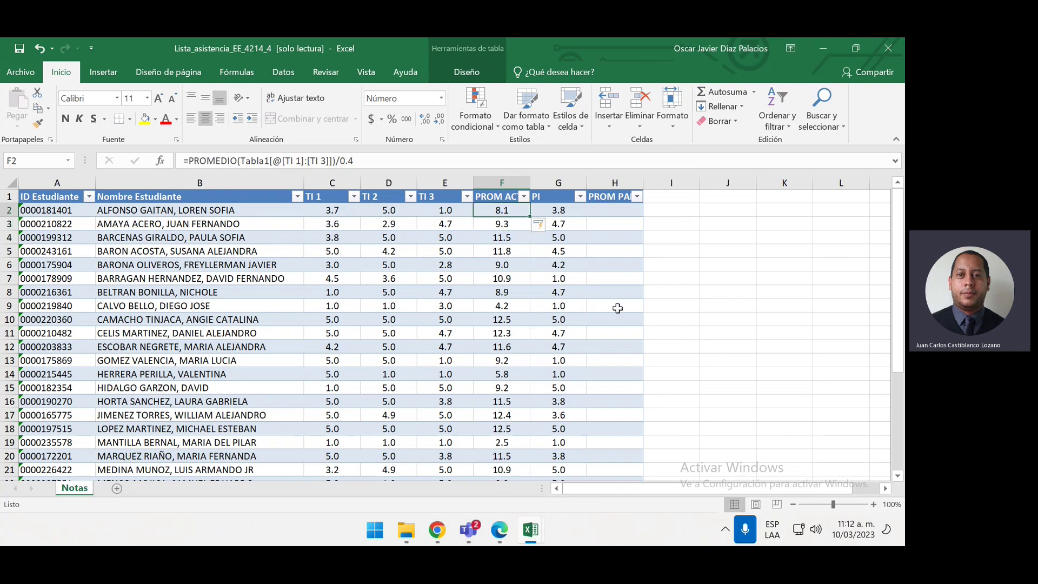
key(ctrl+z)
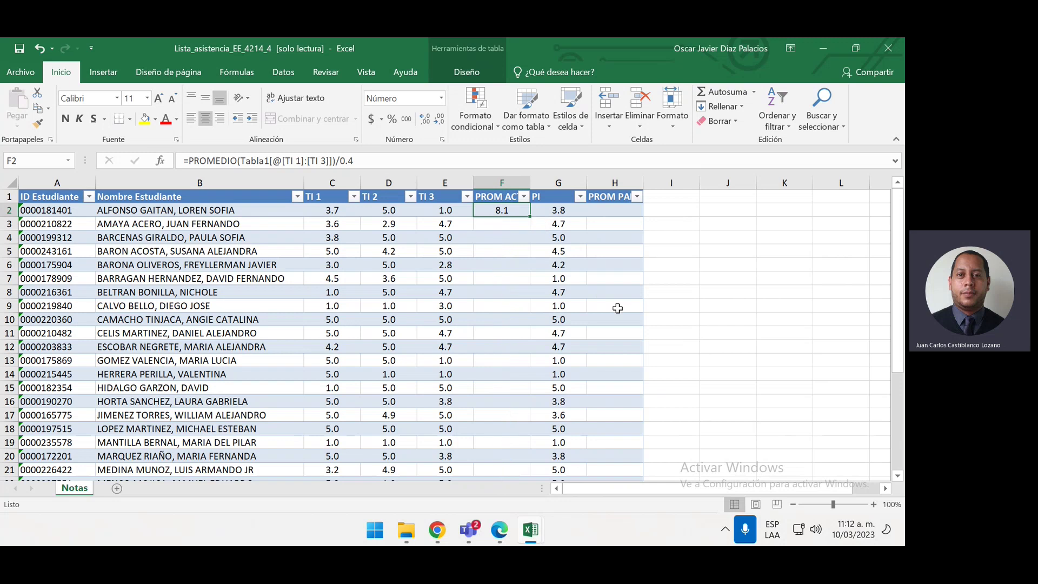
key(ctrl+z)
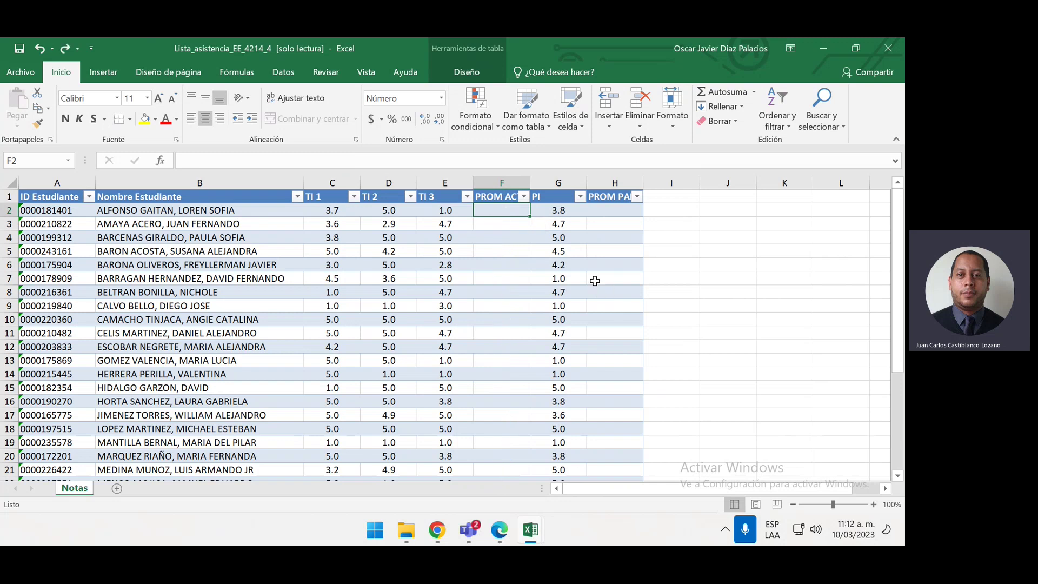
Fill PROM ACT with =PROMEDIO(Tabla1[@[TI 1]:[TI 3]])*0.4
text(=P)
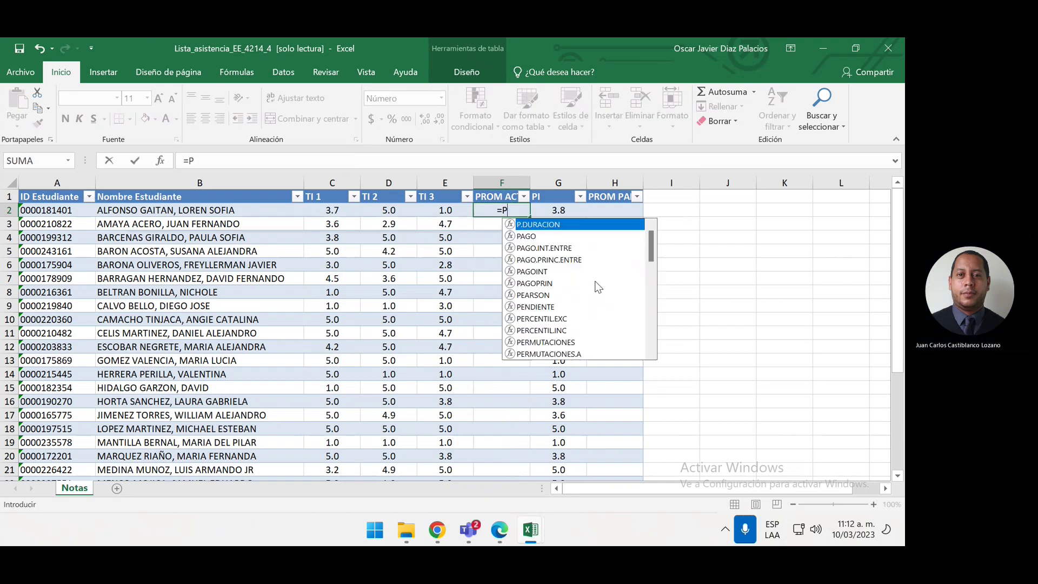
text(ROMEDI)
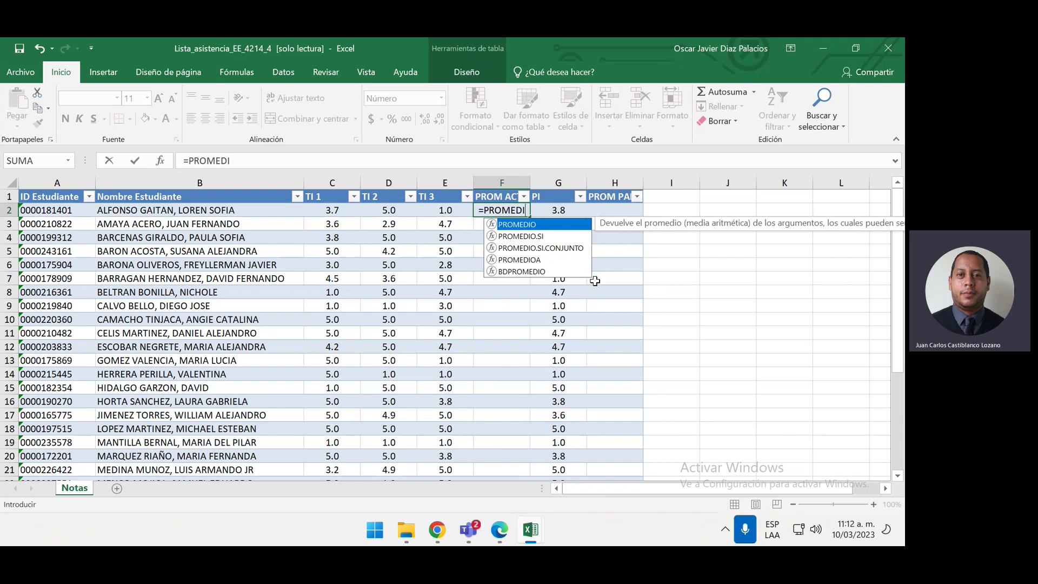
double_click(559, 225)
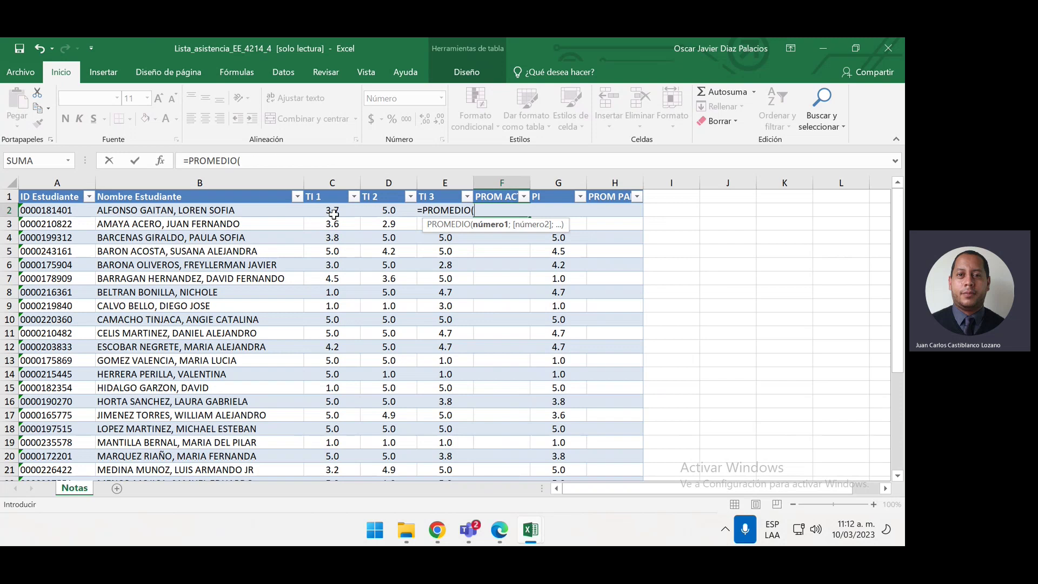
drag(333, 214, 436, 215)
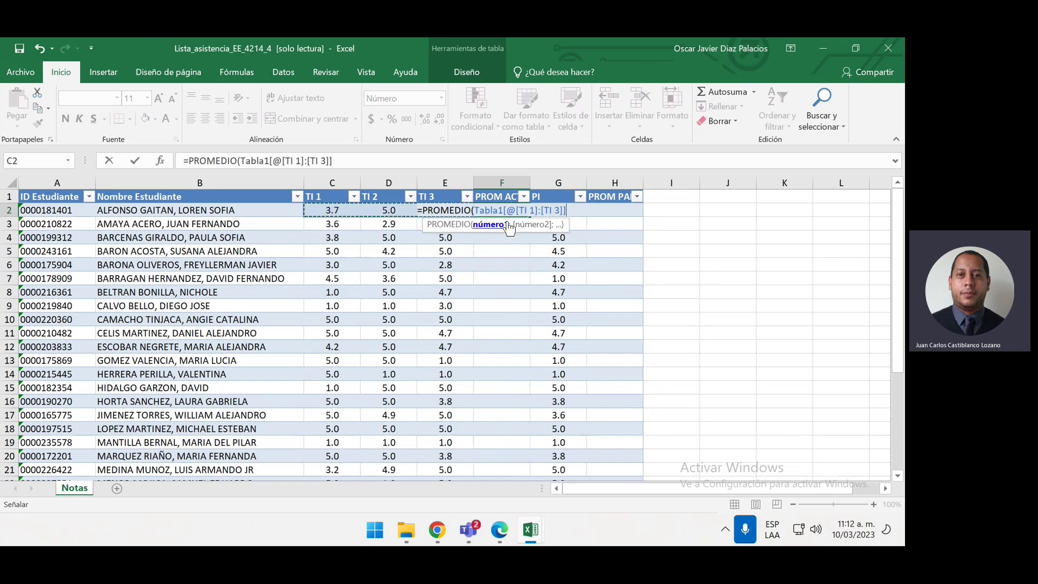
text()/0.4)
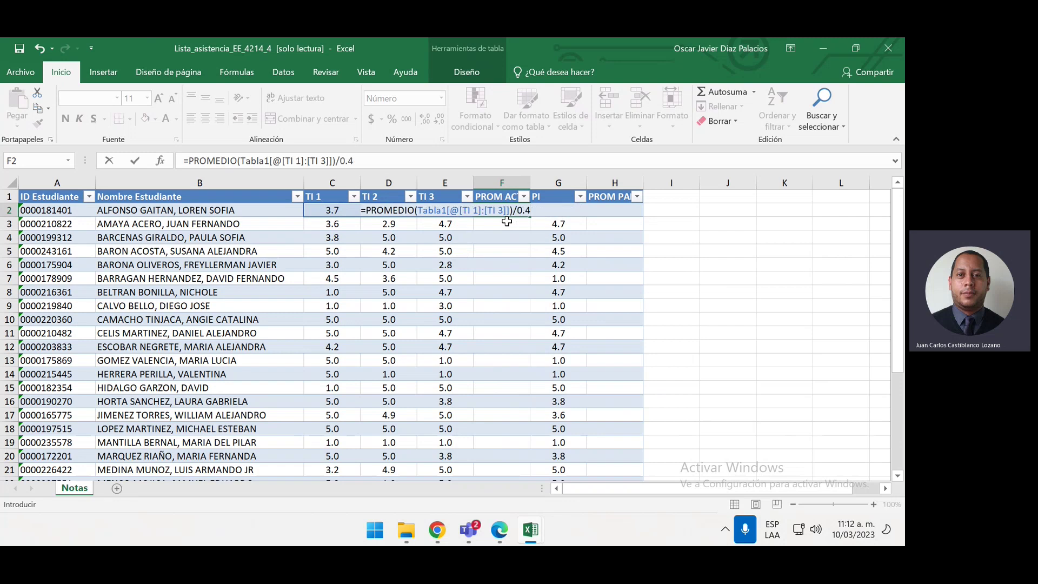
key(BackSpace)
key(BackSpace)
key(BackSpace)
key(BackSpace)
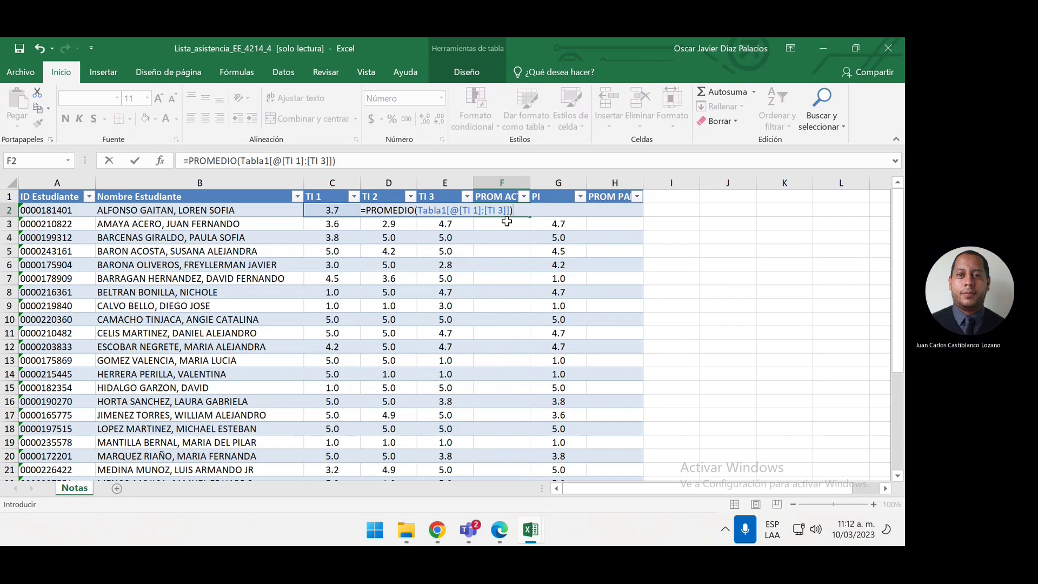
text(*0.4)
key(Return)
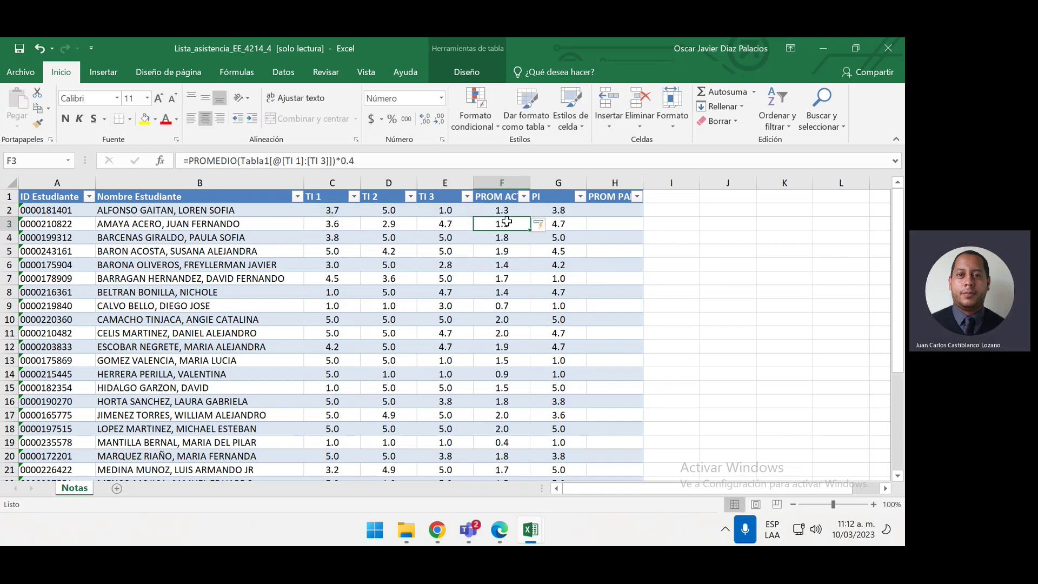
Fill PROM PARC with the row's PI multiplied by 0.6
click(609, 209)
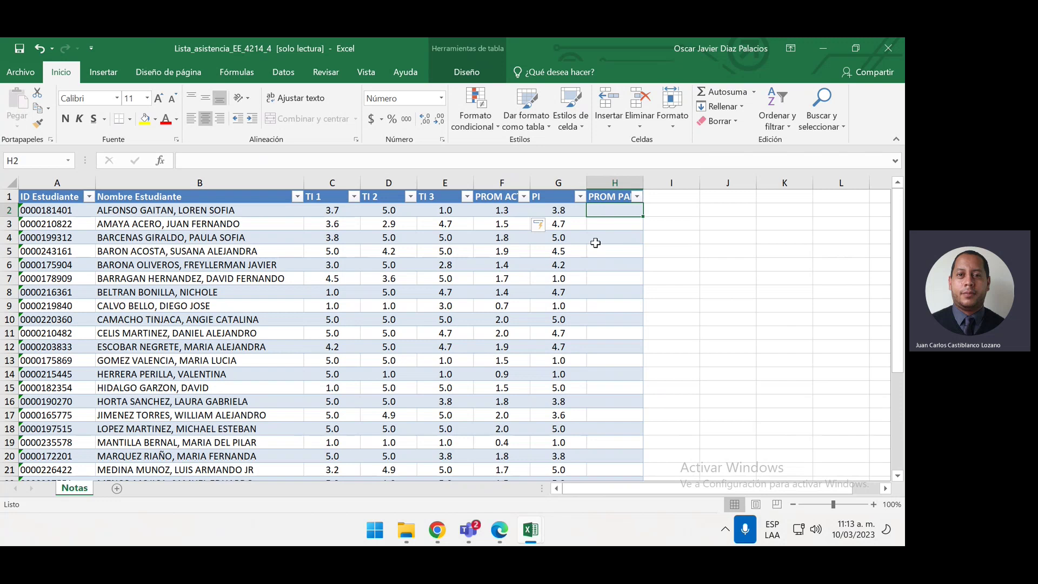
text(=)
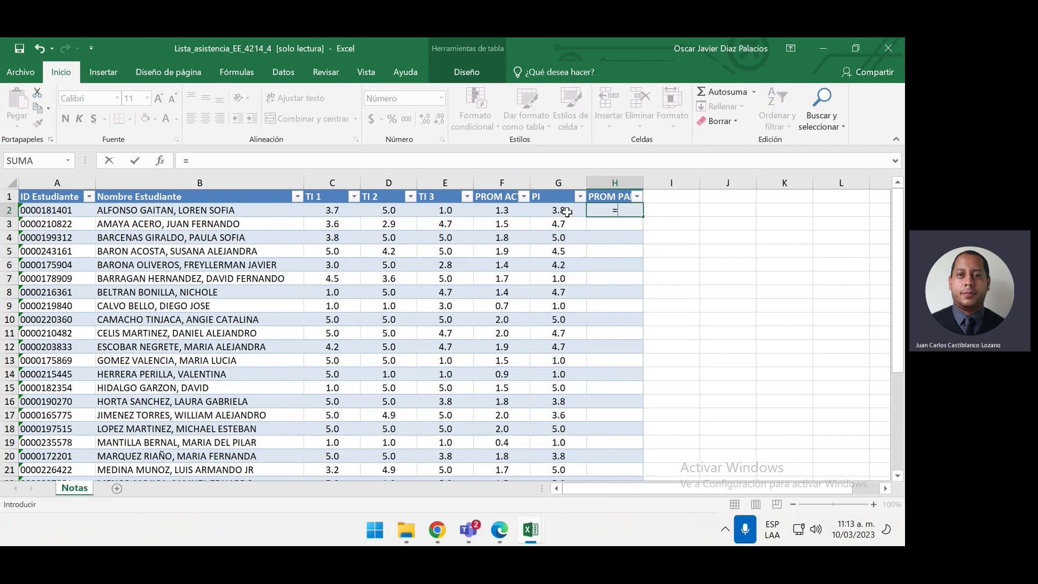
click(567, 211)
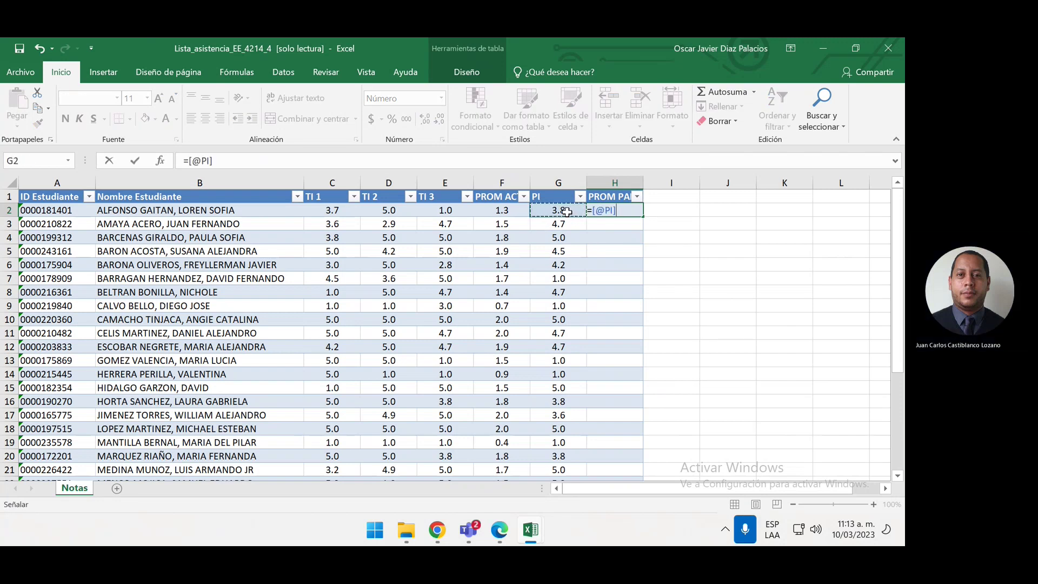
text(*0.)
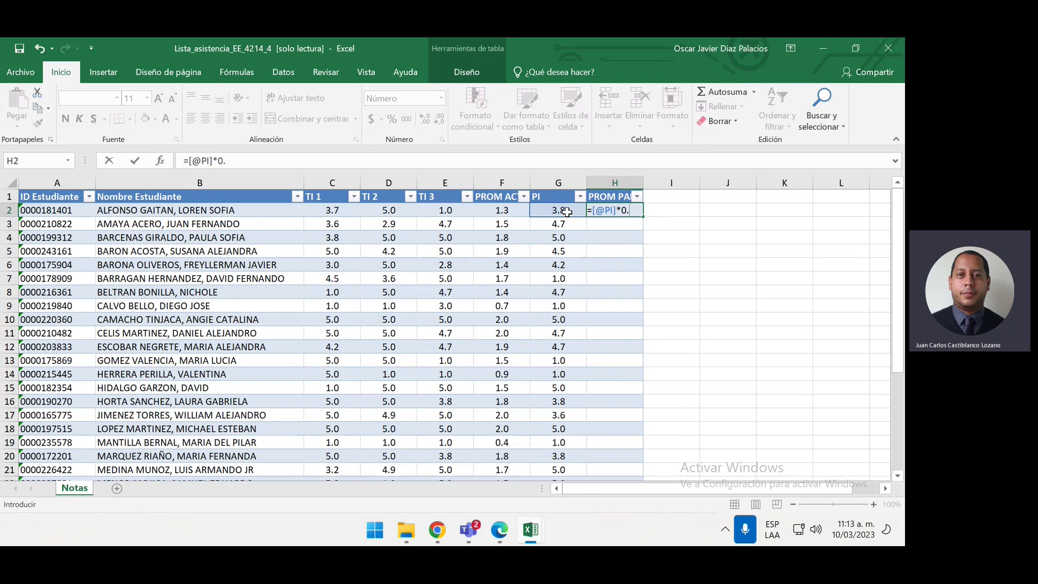
text(6)
key(Return)
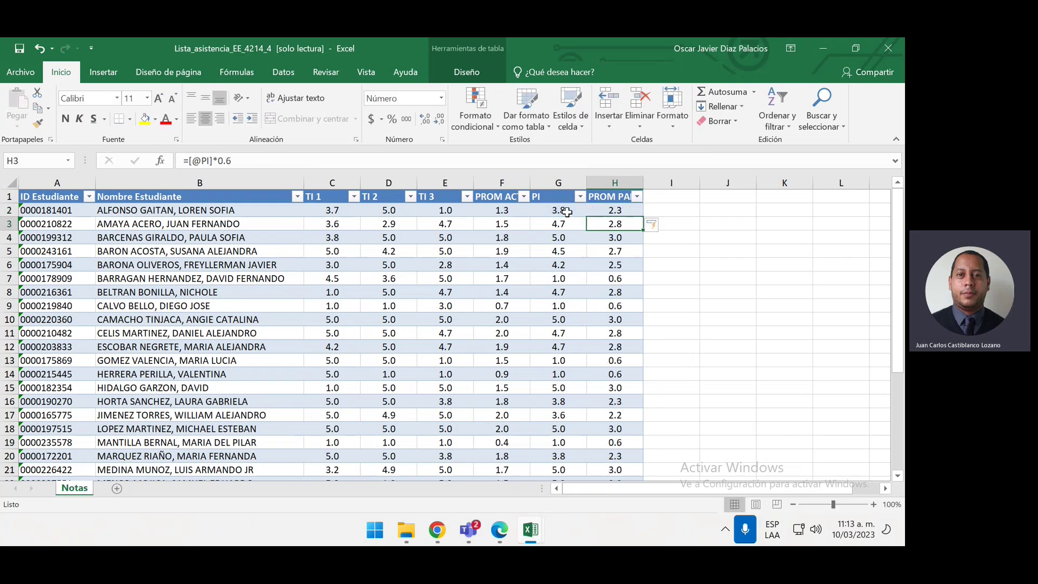
click(684, 210)
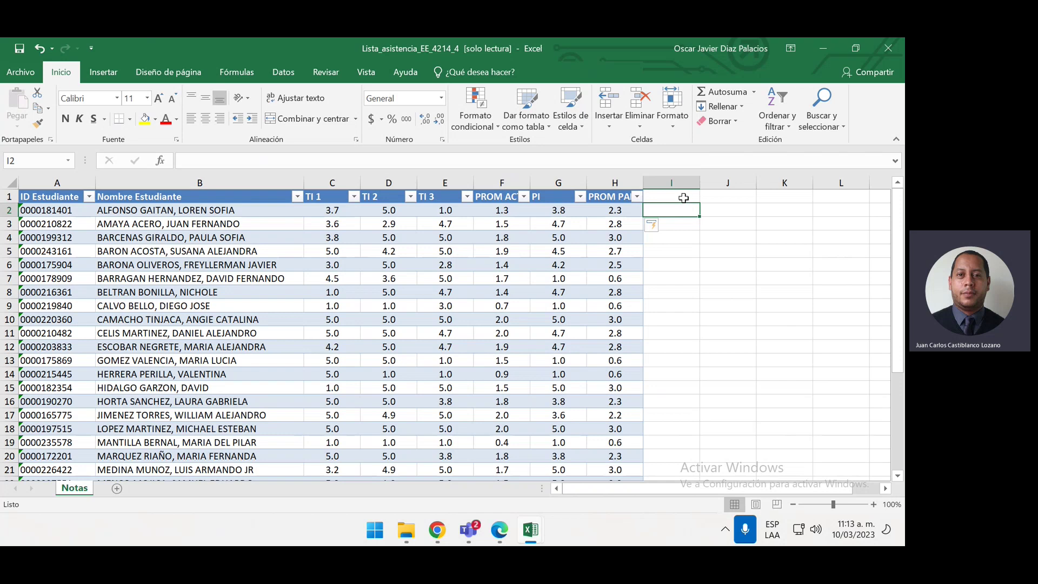
Add a CORTE column in I with the formula =[@[PROM PARC]]+[@[PROM ACT]]
click(683, 198)
text(CORTE)
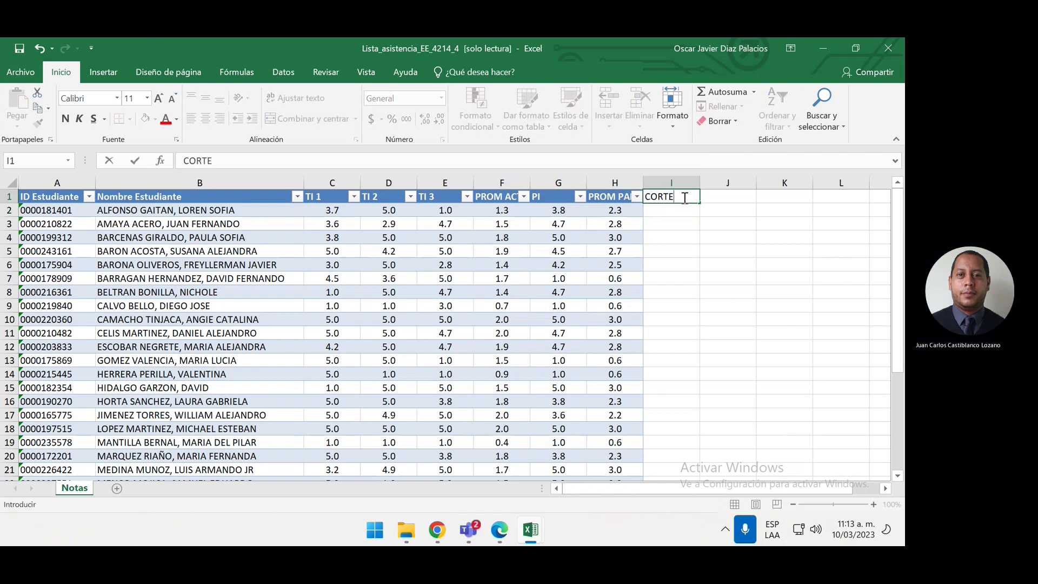
key(Return)
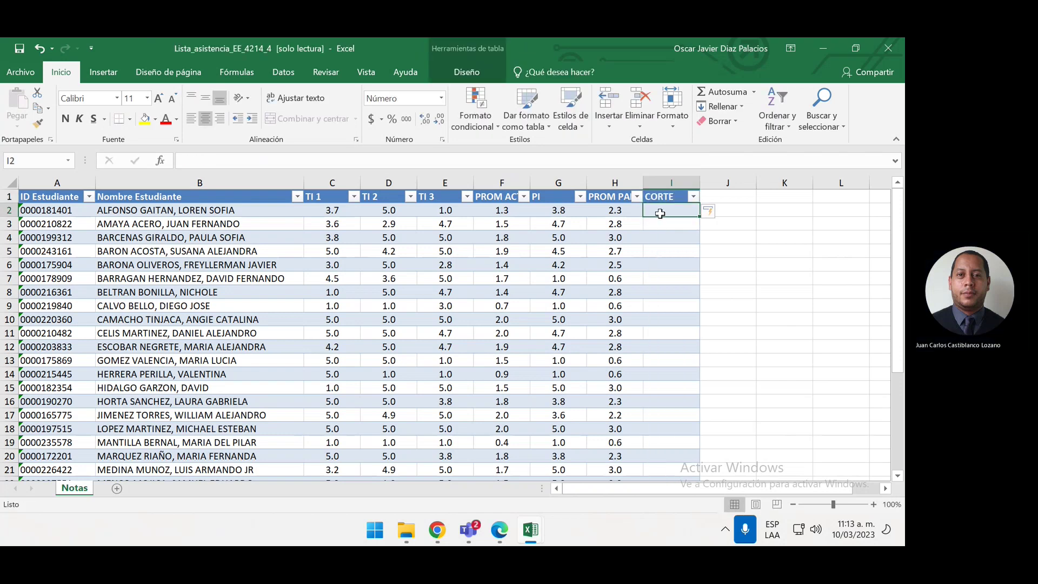
text(=)
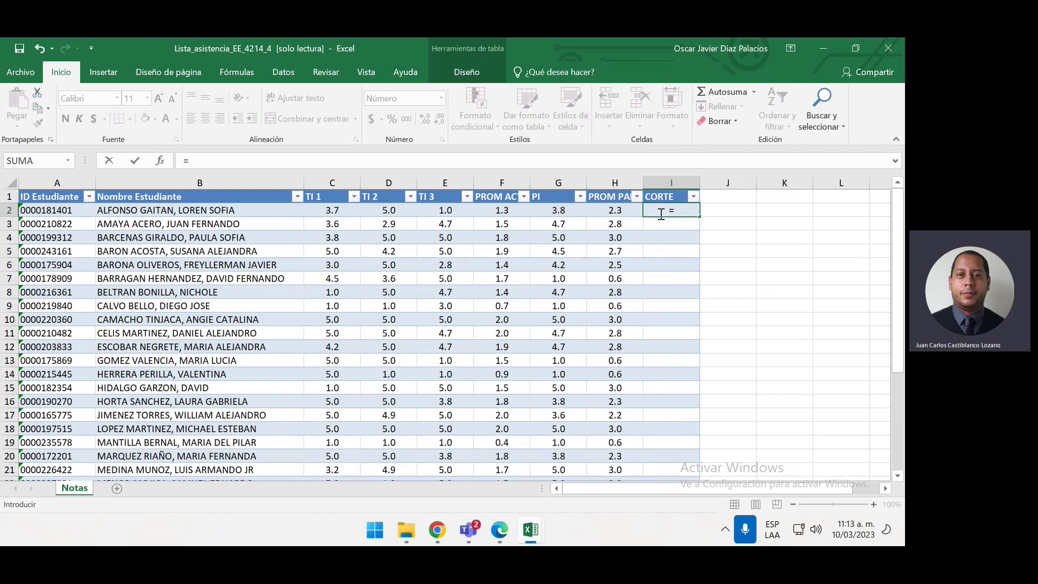
click(607, 211)
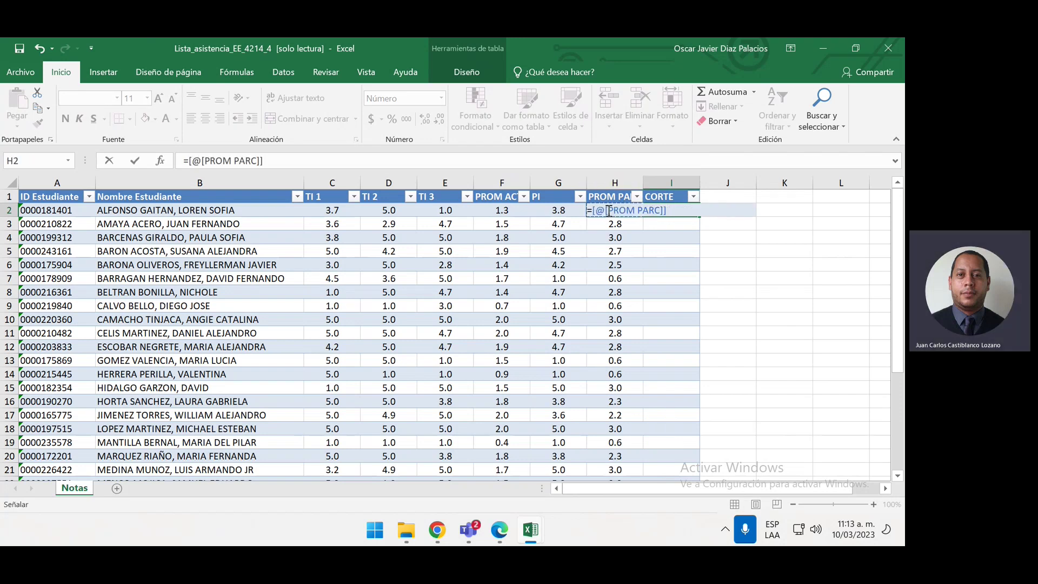
text(+)
click(496, 210)
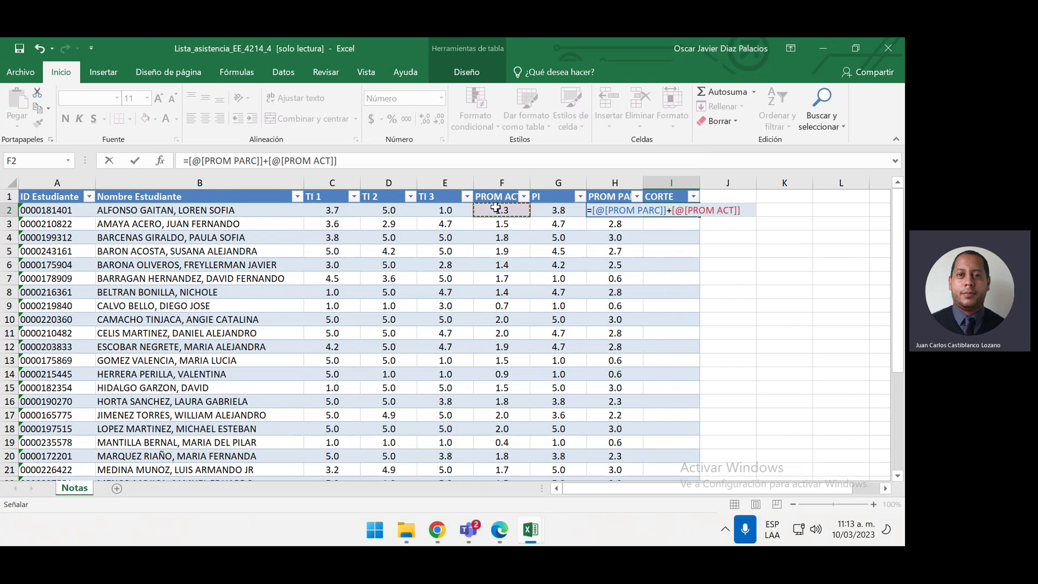
key(Return)
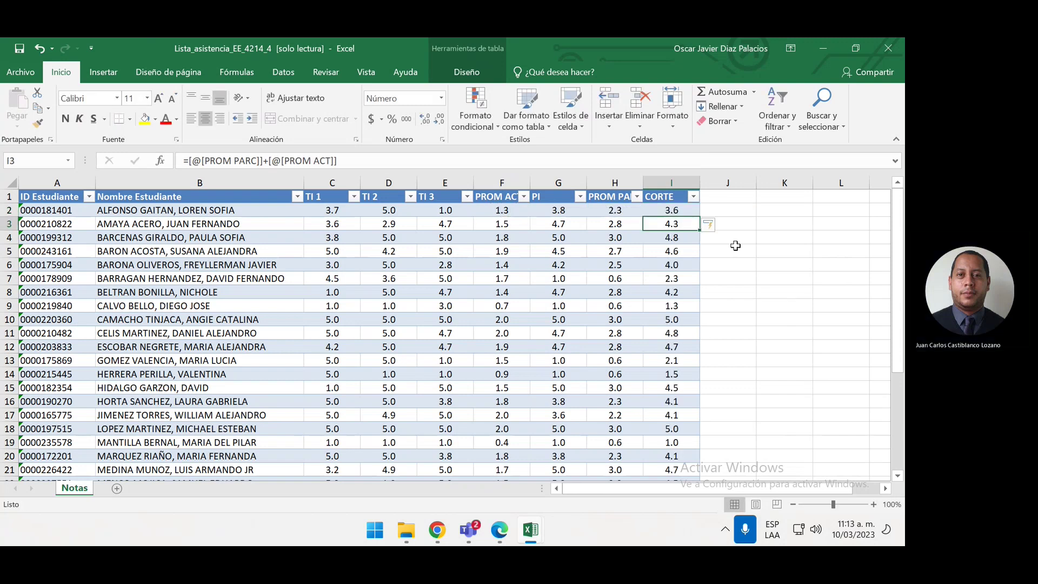
click(736, 246)
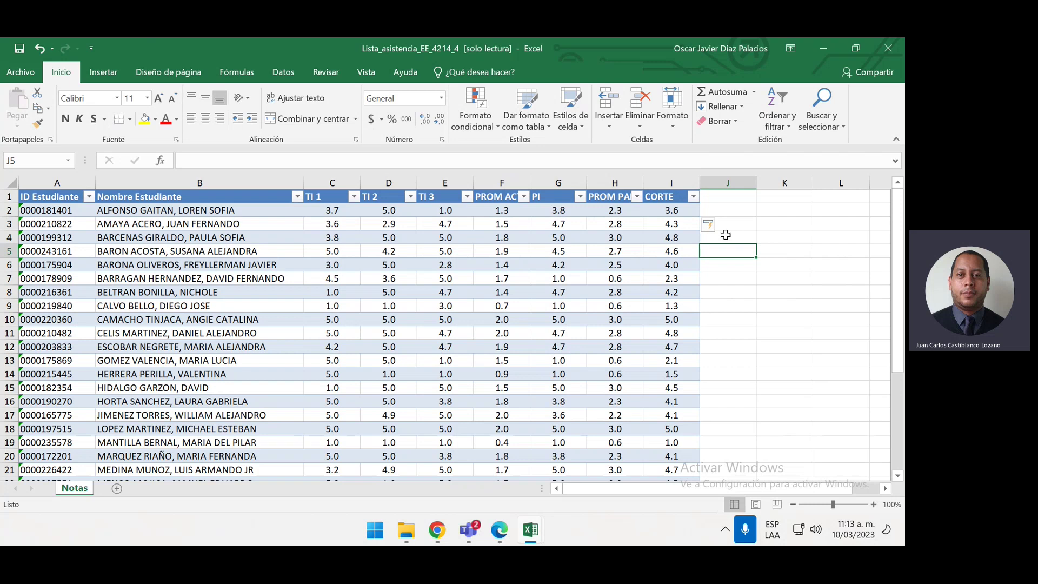
click(742, 212)
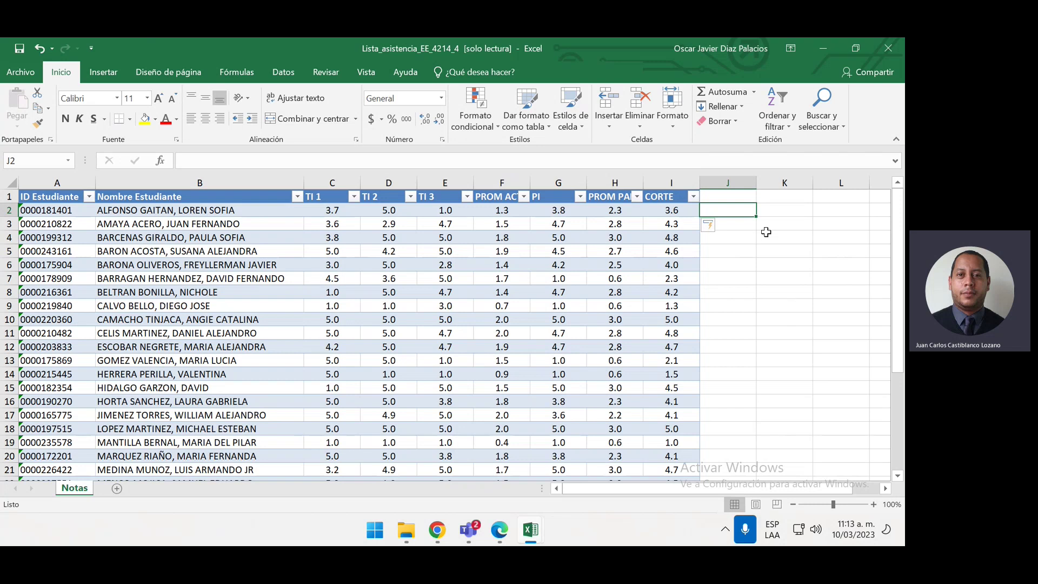
text(=)
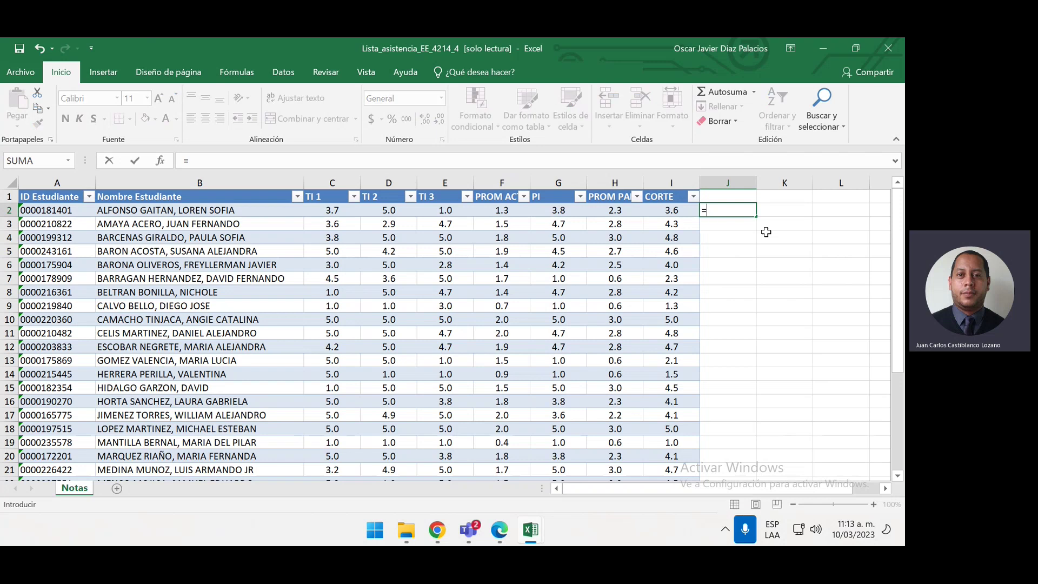
text(SI)
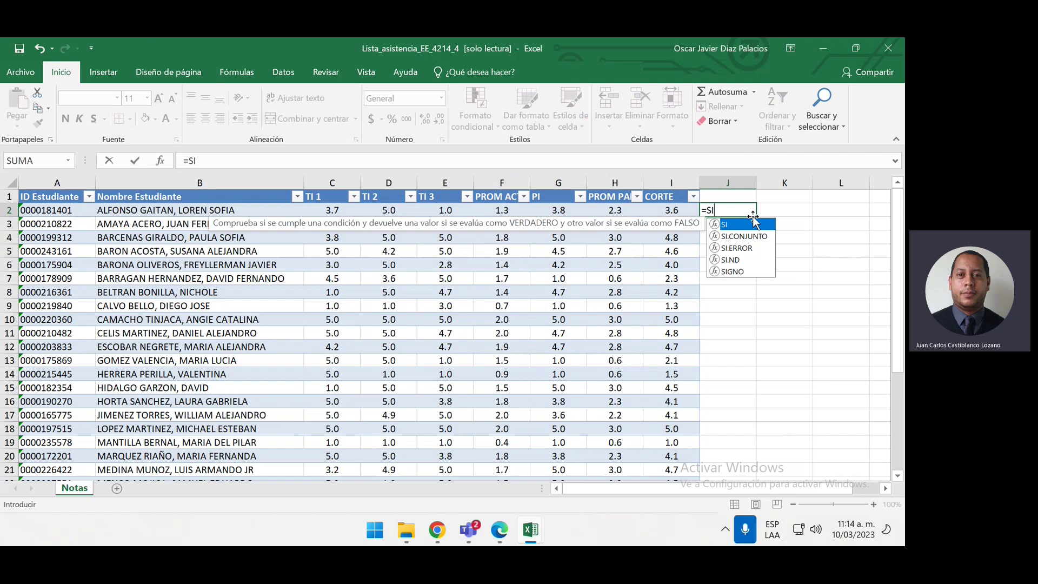
double_click(755, 224)
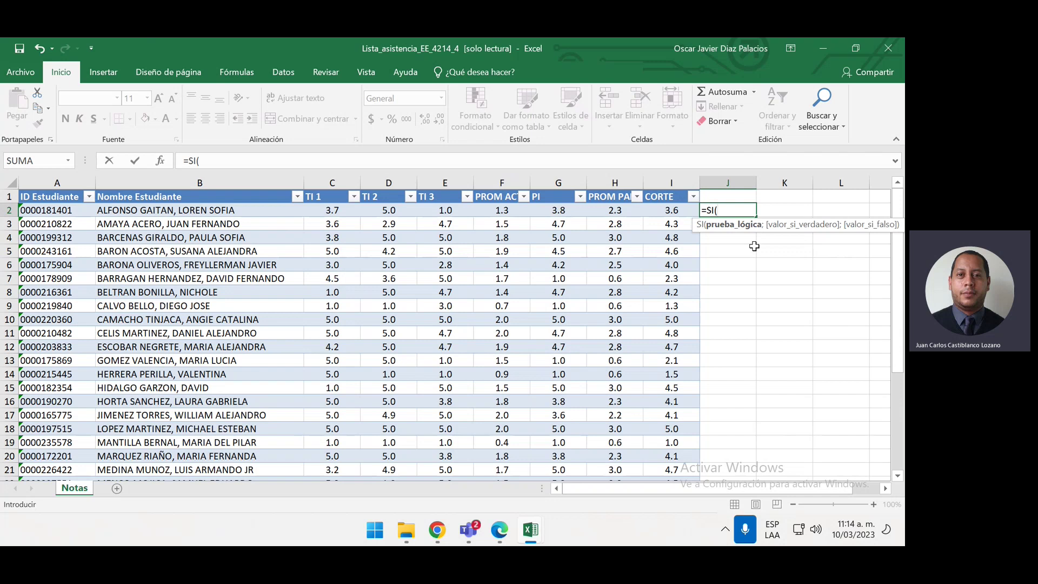
click(676, 213)
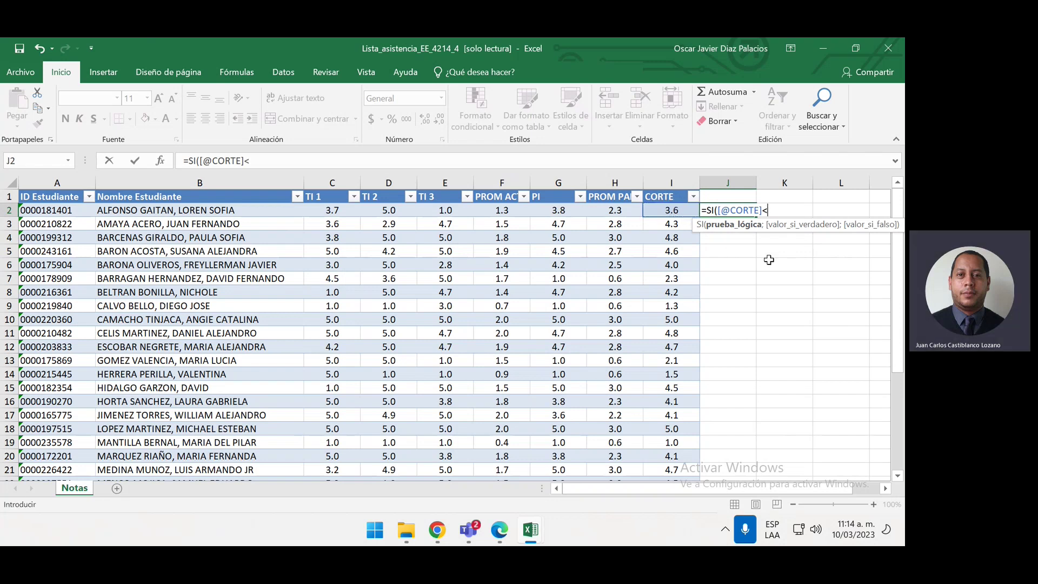
text(=3.0)
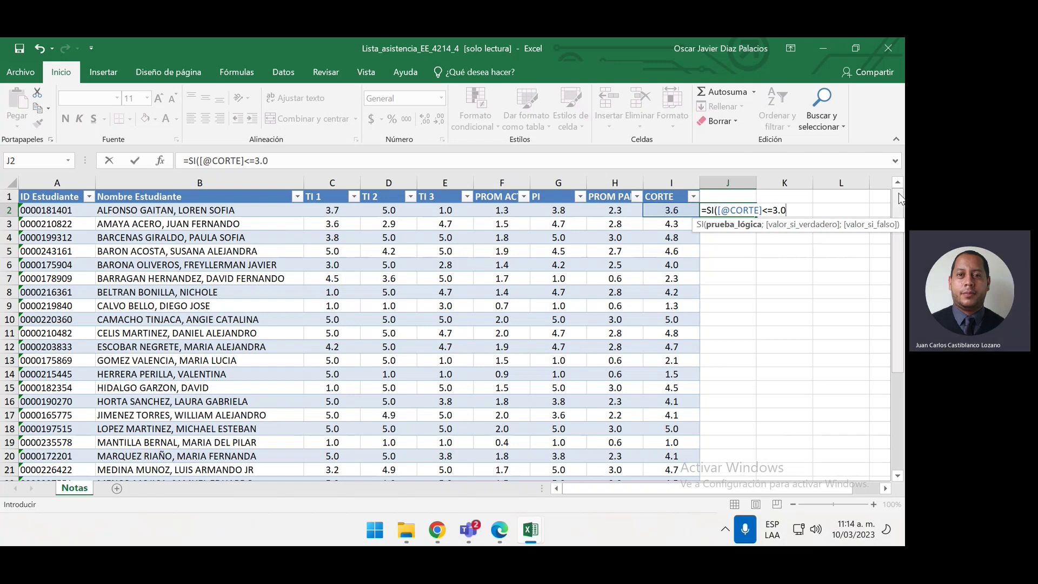
text(;)
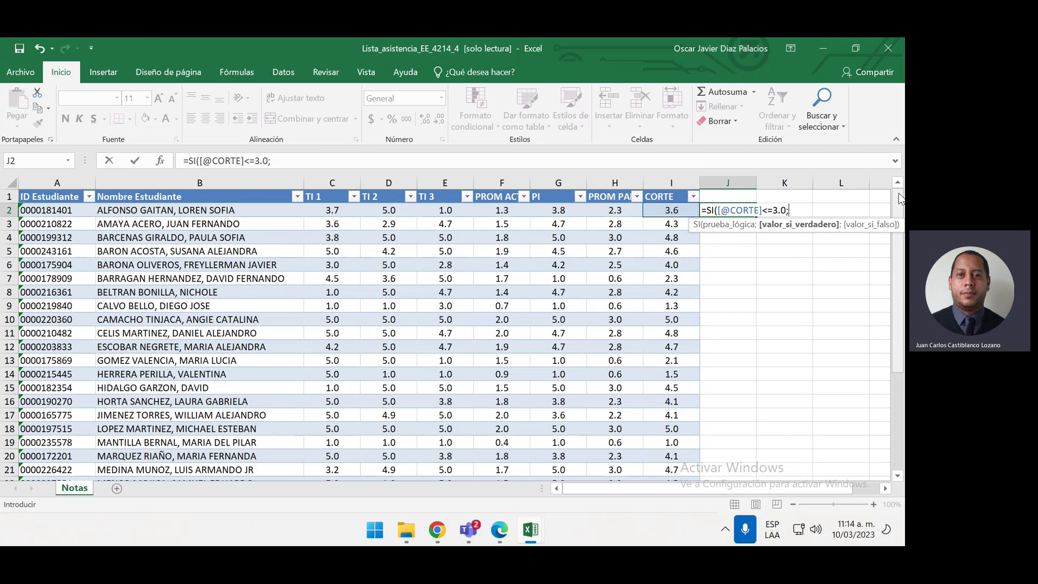
text("reprobo")
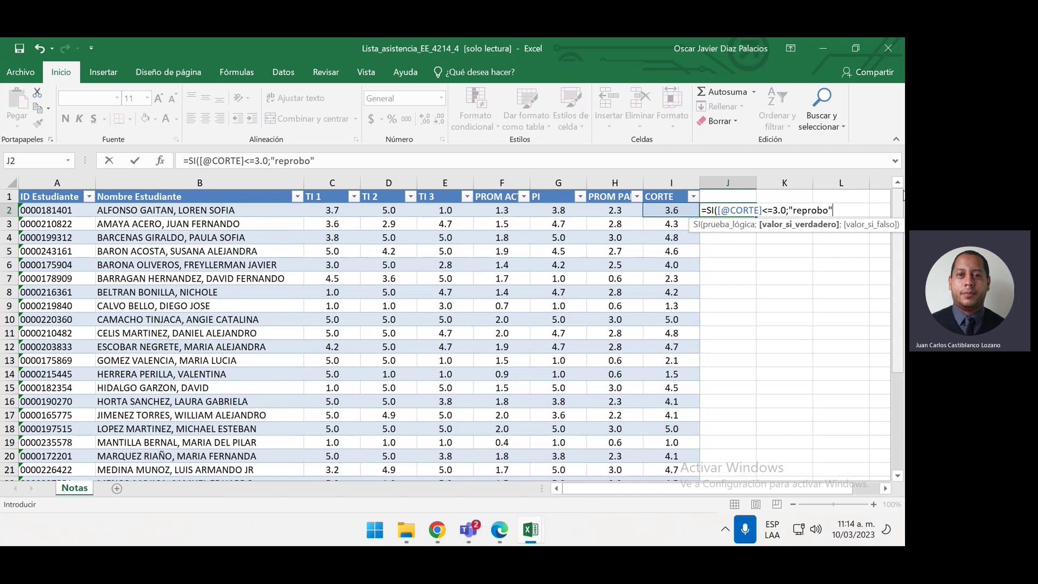
text(;)
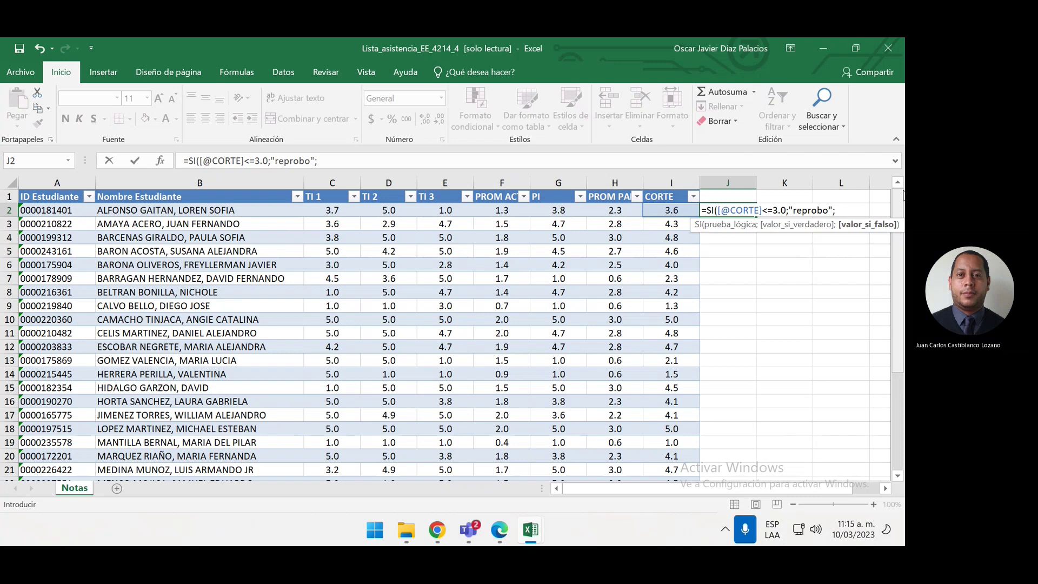
text("aprobo"))
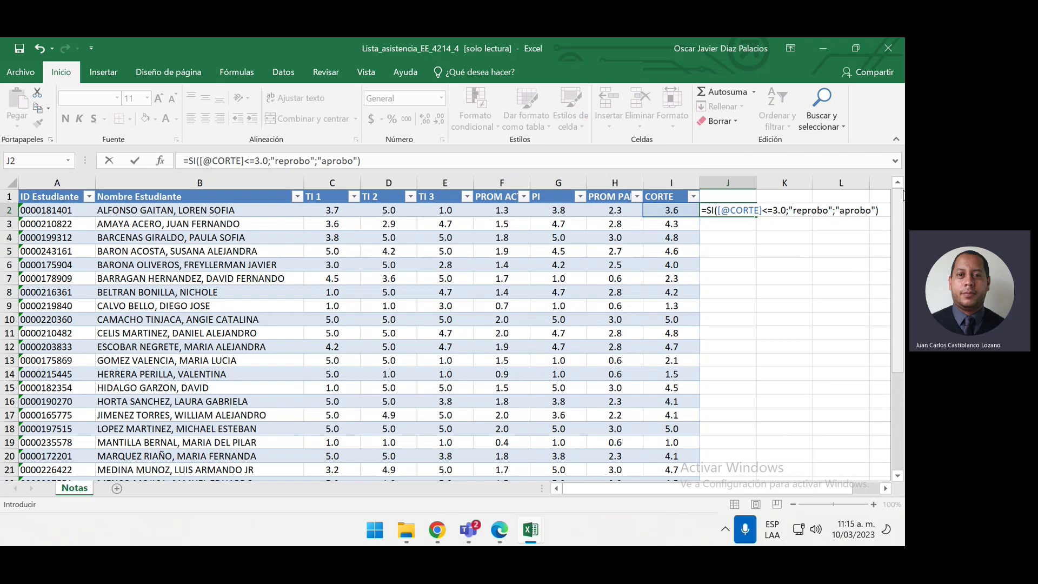
Commit the reprobo/aprobo formula so the whole column fills
key(Return)
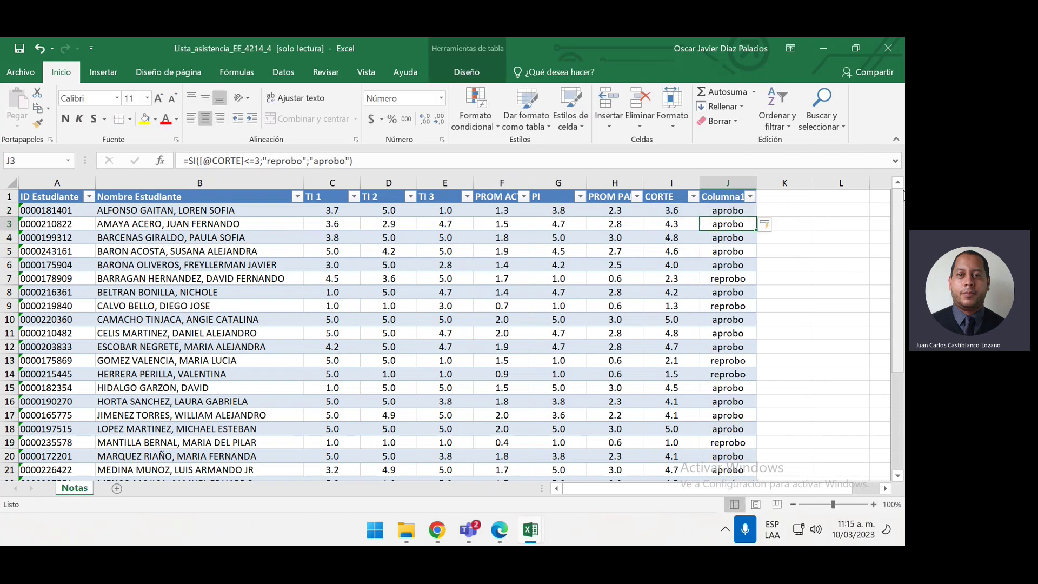
scroll(799, 241, down, 1)
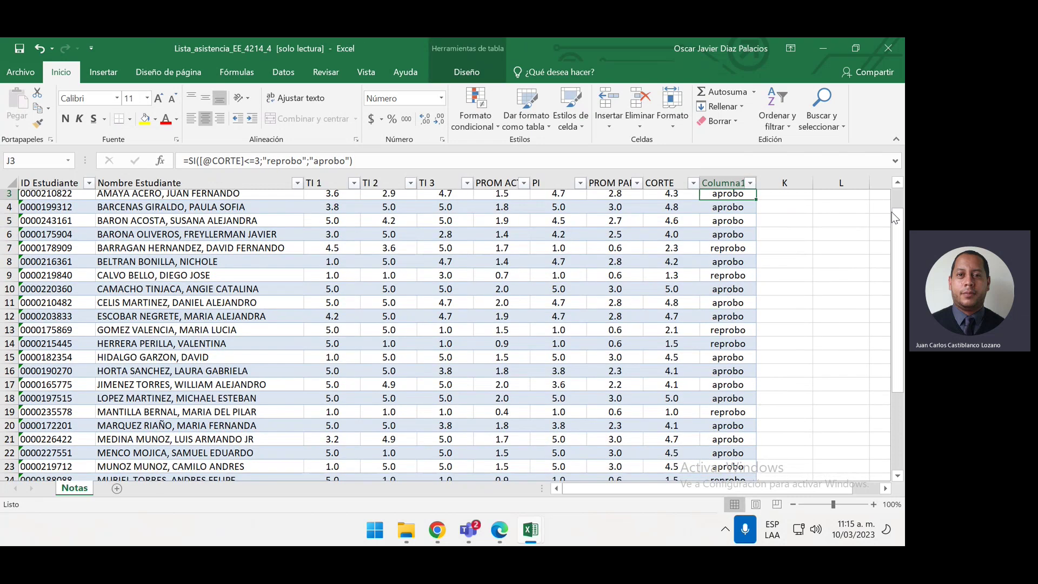
scroll(799, 241, up, 1)
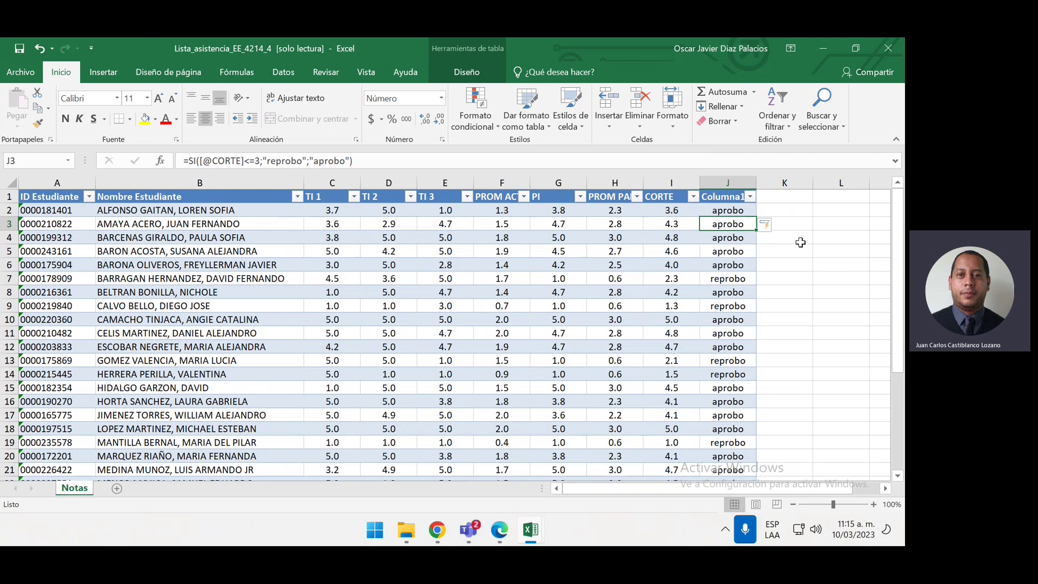
Select the column's aprobo/reprobo results from J2 down and undo them
click(731, 212)
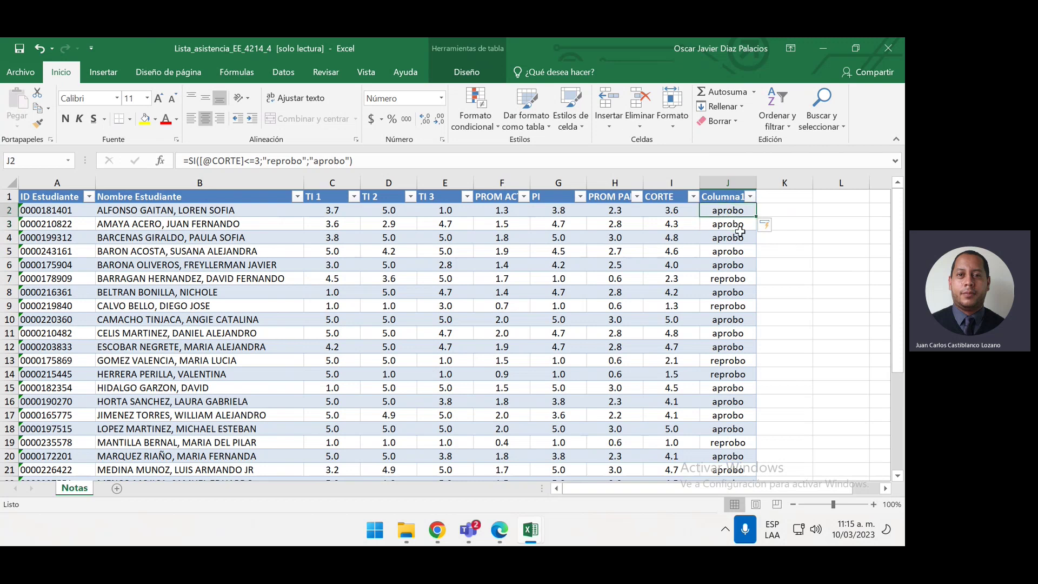
key(ctrl+shift+Down)
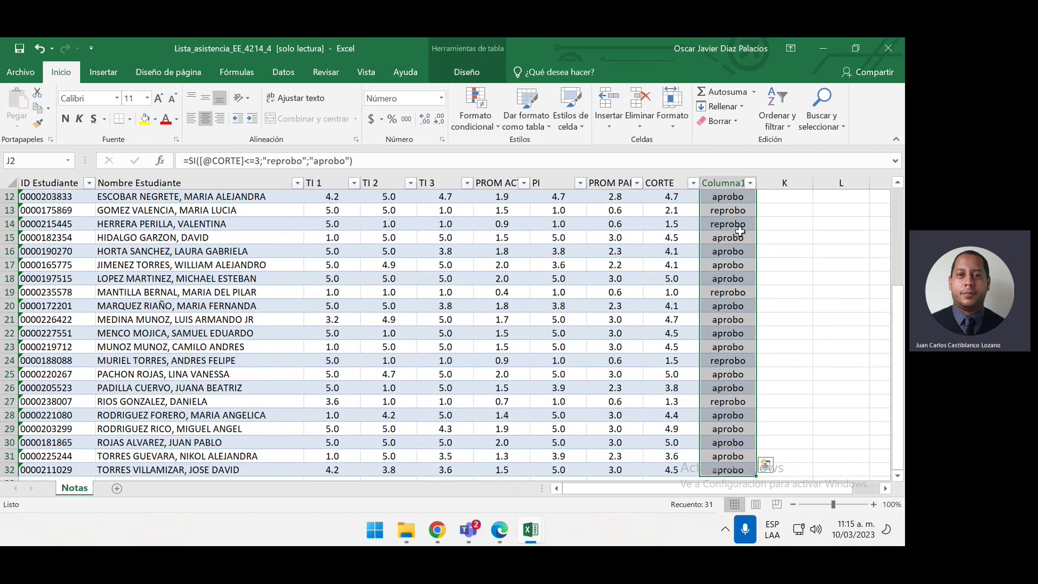
key(ctrl+z)
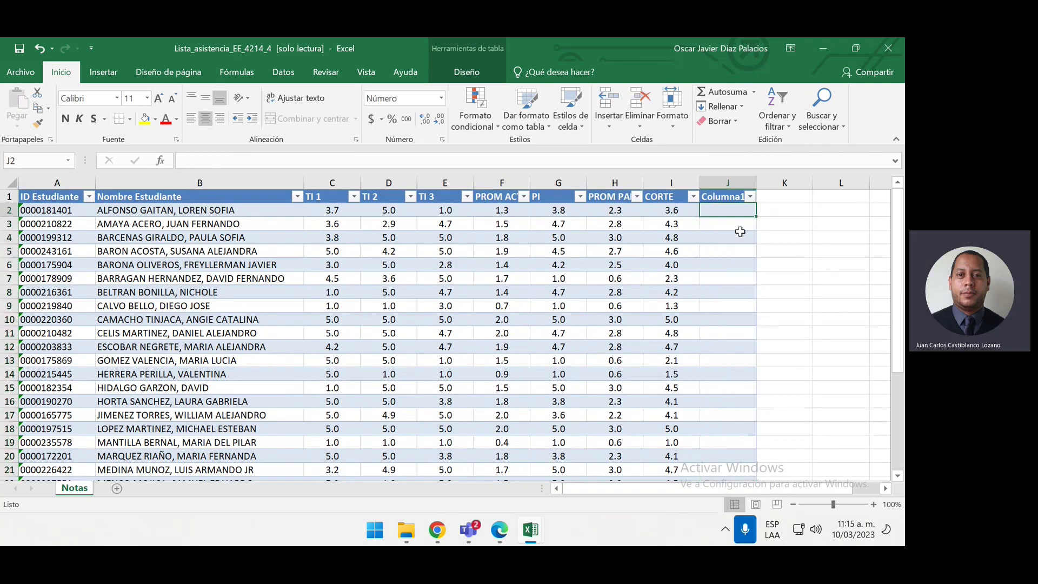
text(=)
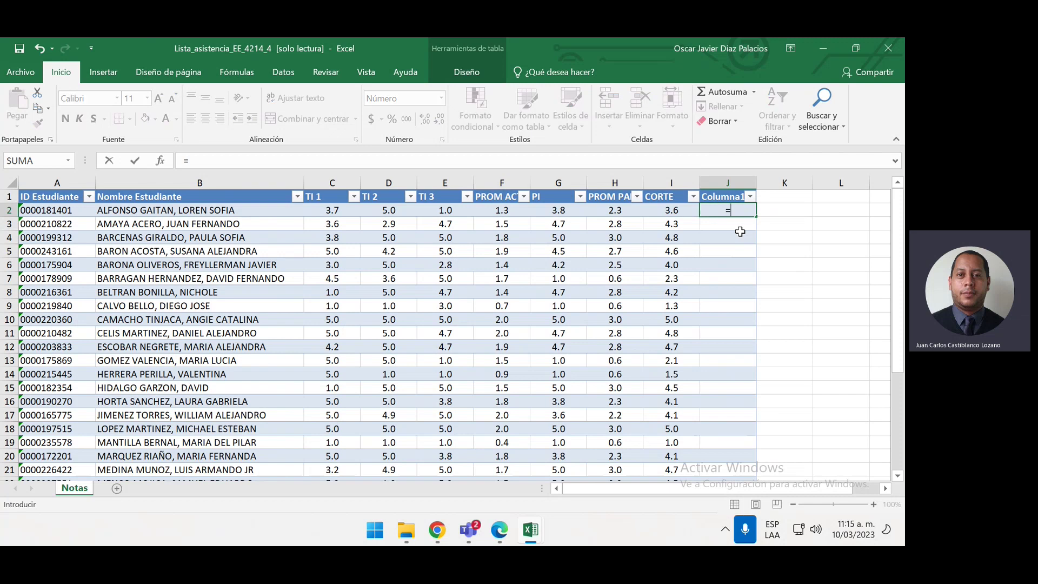
text(si)
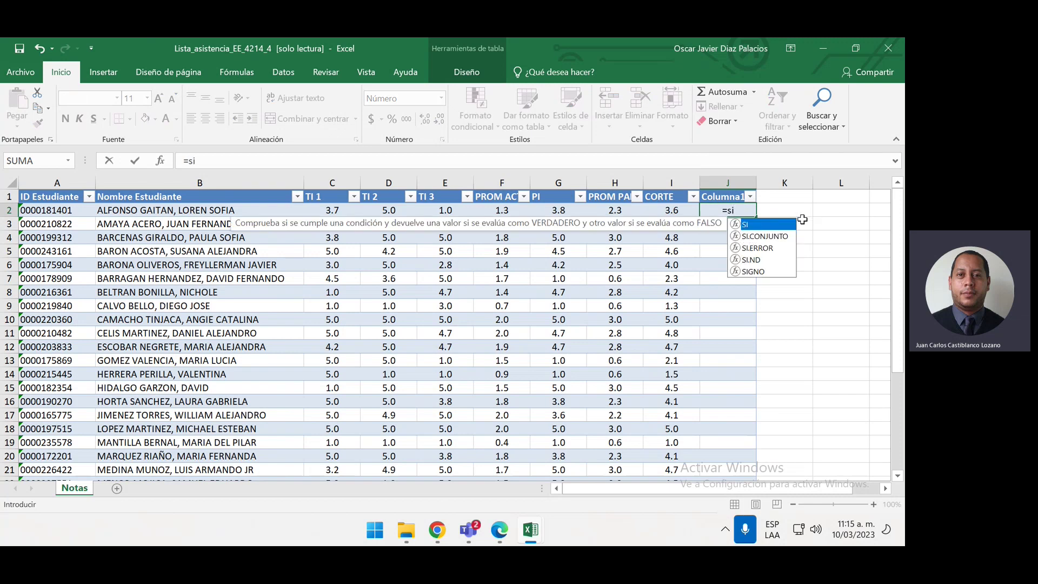
double_click(779, 224)
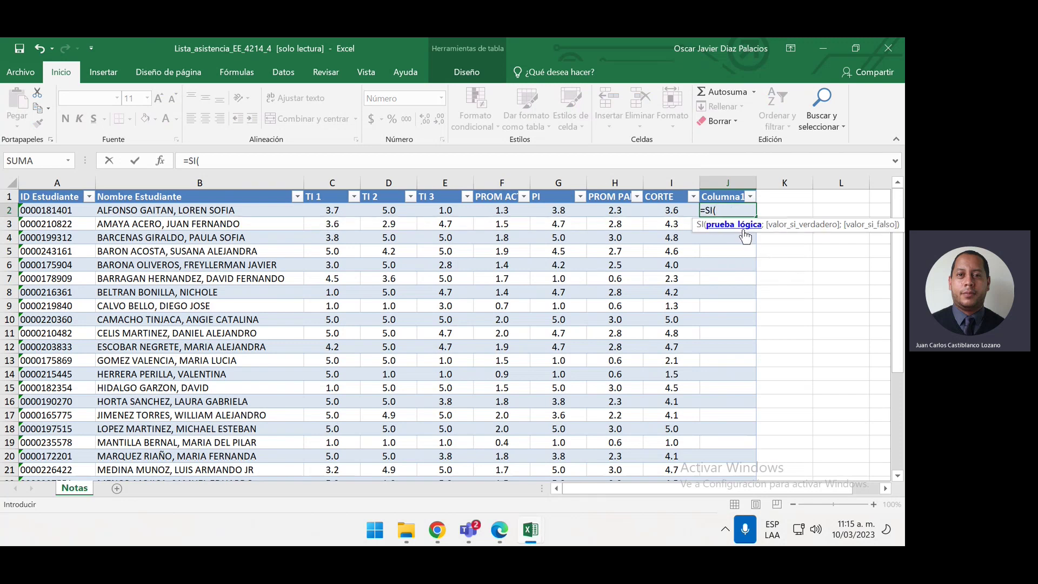
click(679, 214)
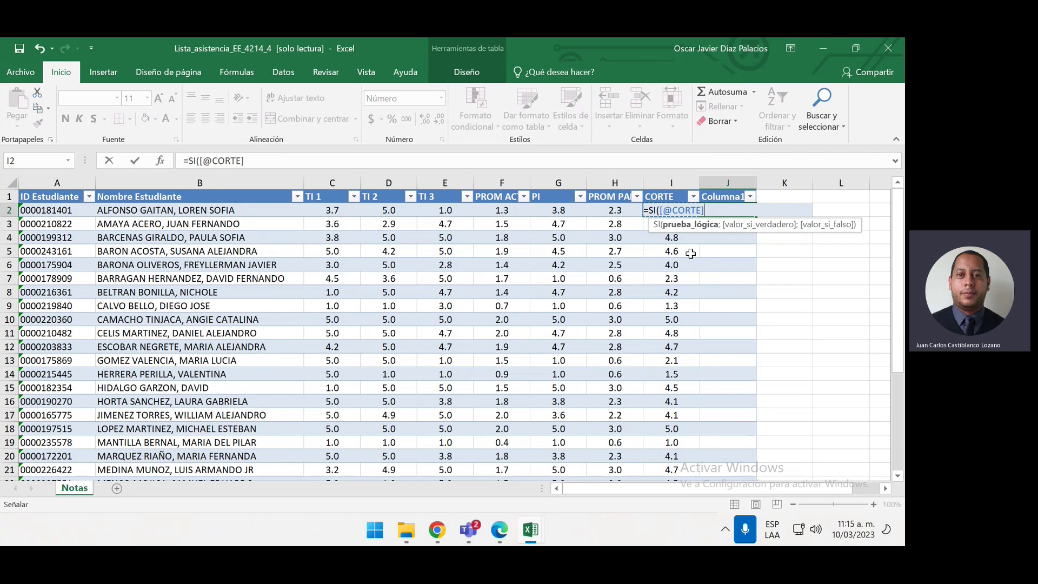
text(<=3.0)
text(;)
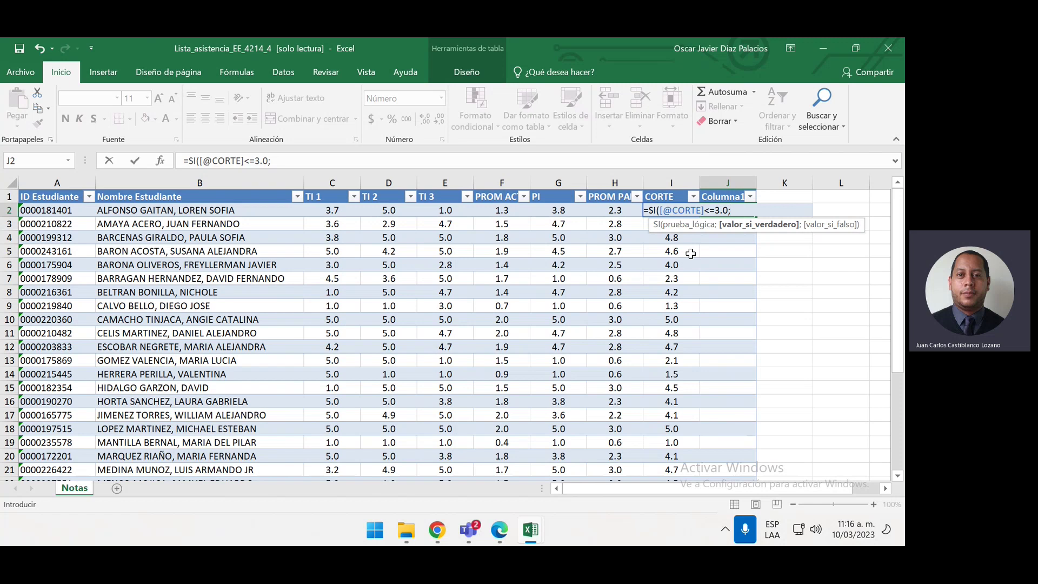
text("REPROBO)
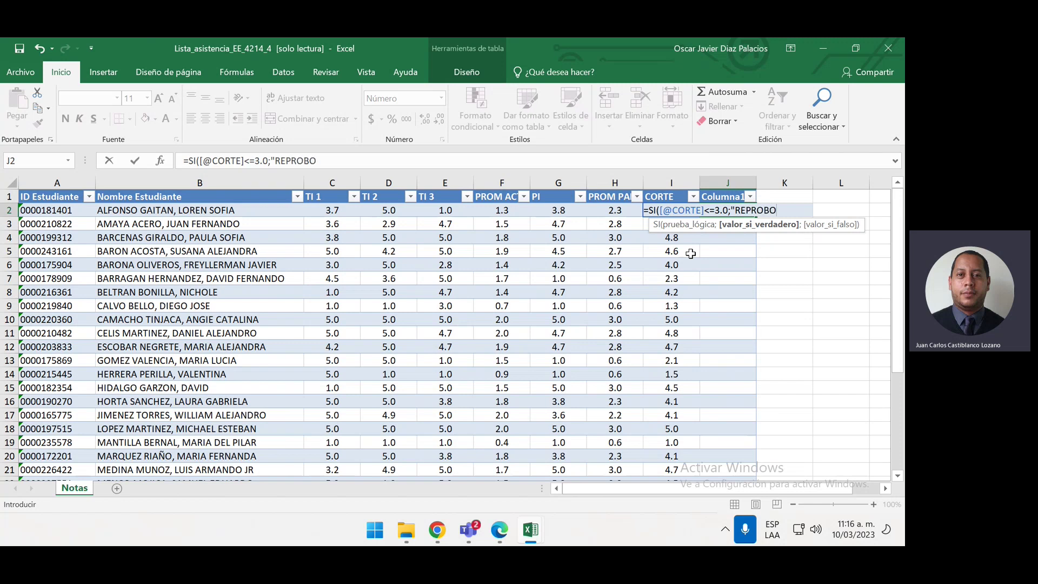
text(";)
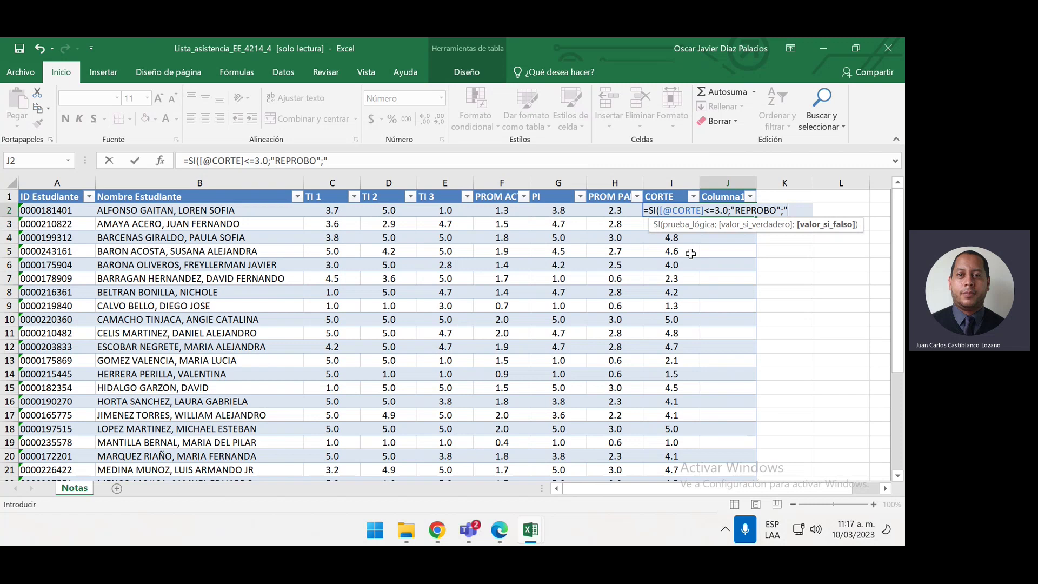
text(APROBO)
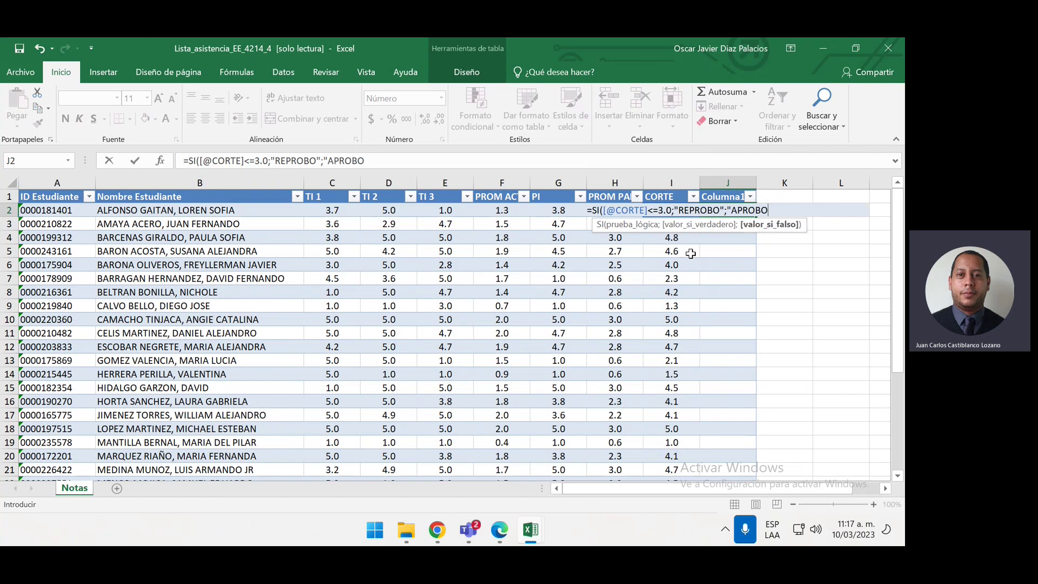
text(")
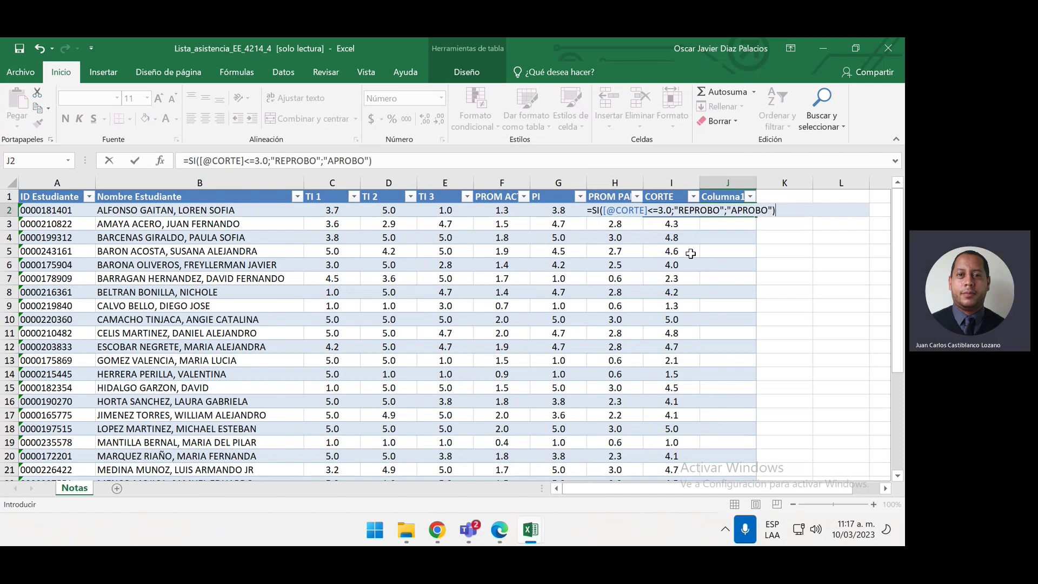
Commit the REPROBO/APROBO formula to fill the column, then select results J2:J32
key(Return)
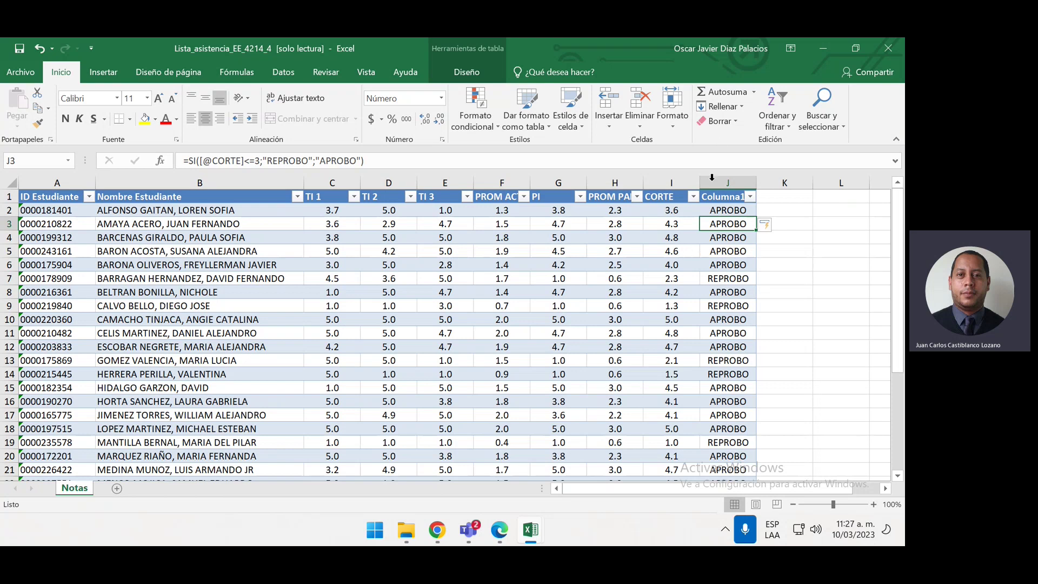
click(726, 211)
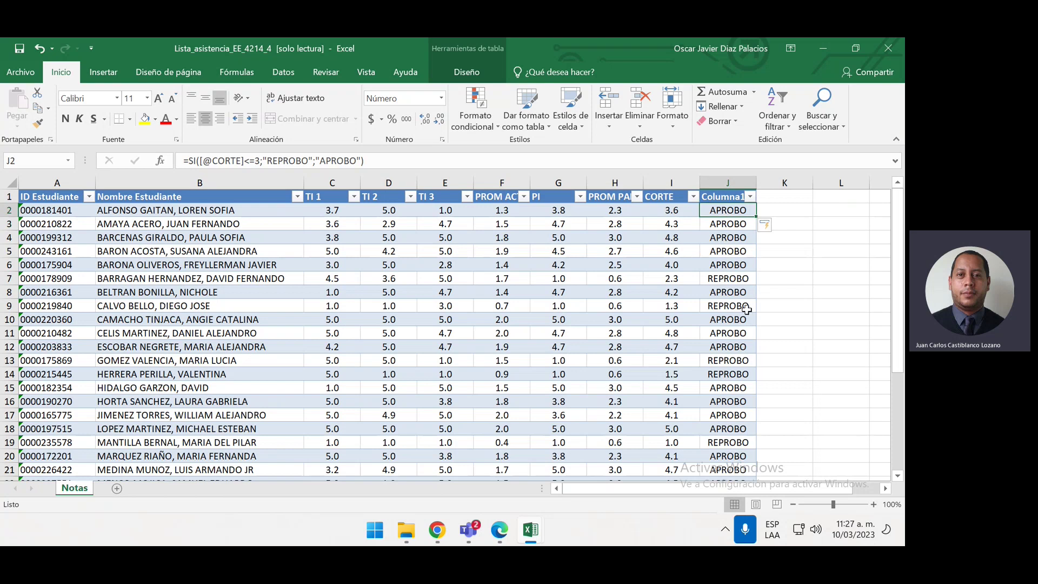
key(ctrl+shift+Down)
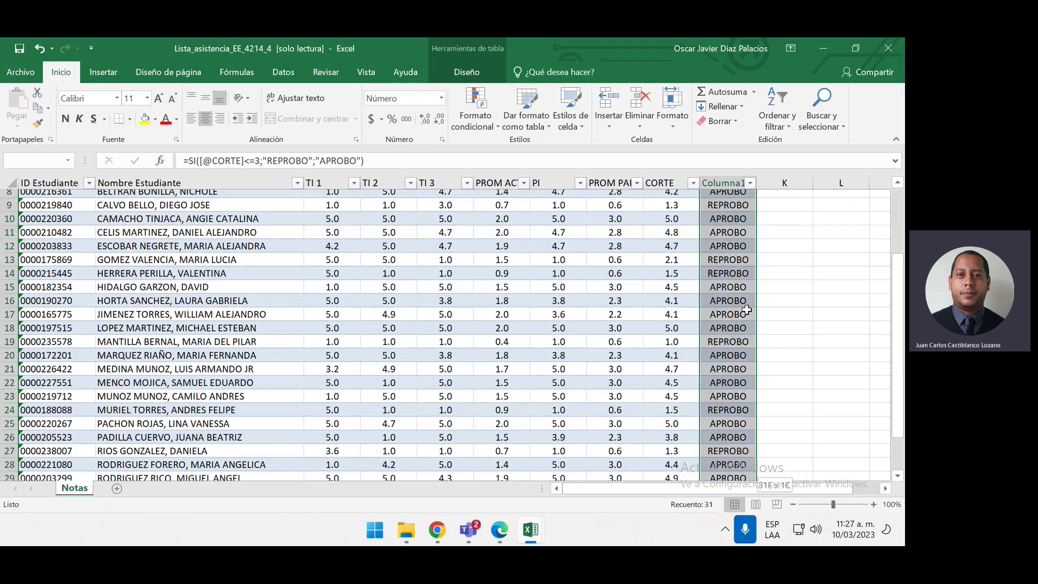
scroll(747, 308, down, 2)
scroll(746, 308, up, 5)
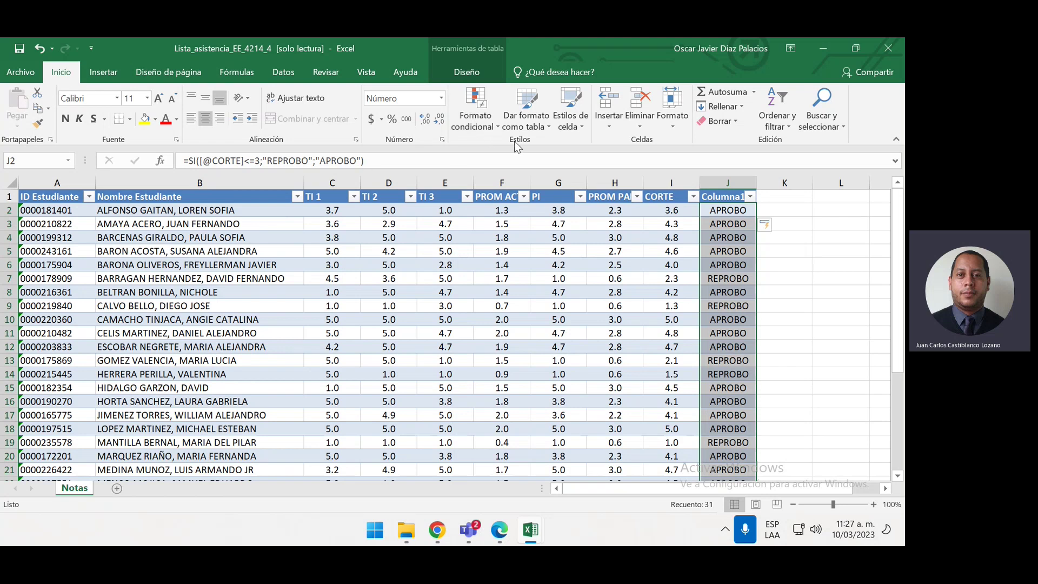
click(483, 120)
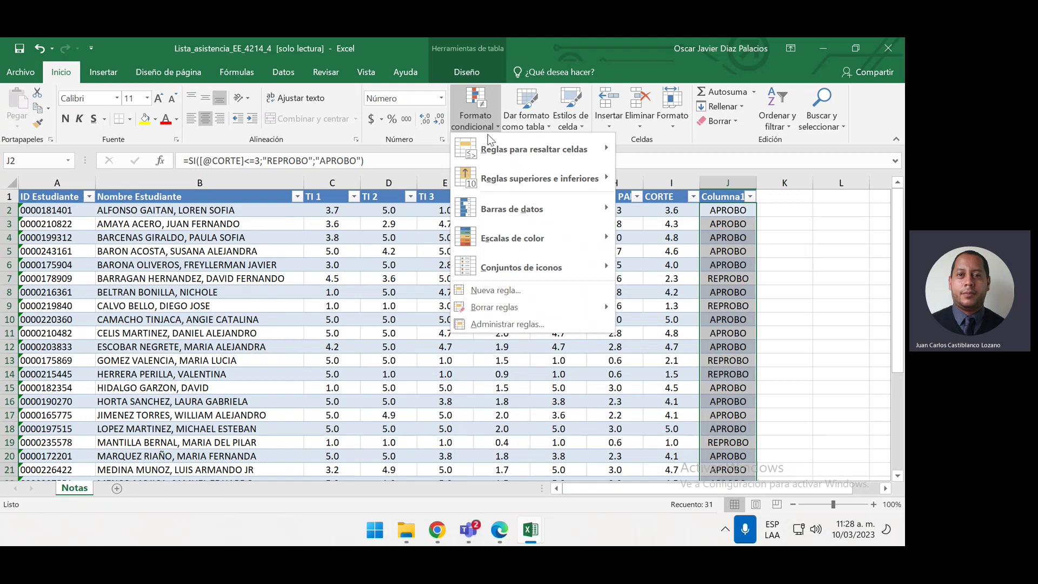
mouse_move(513, 246)
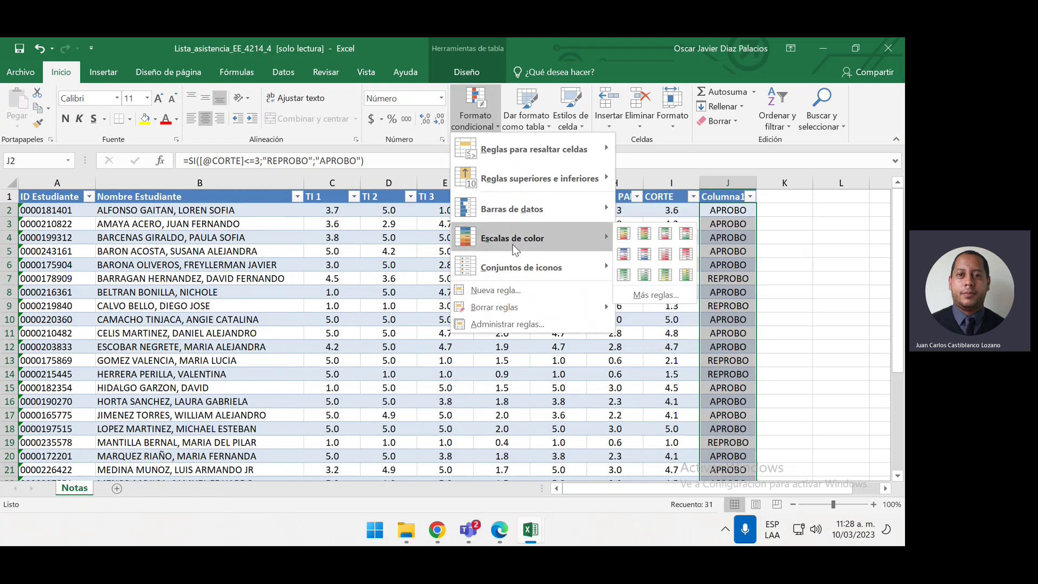
click(647, 233)
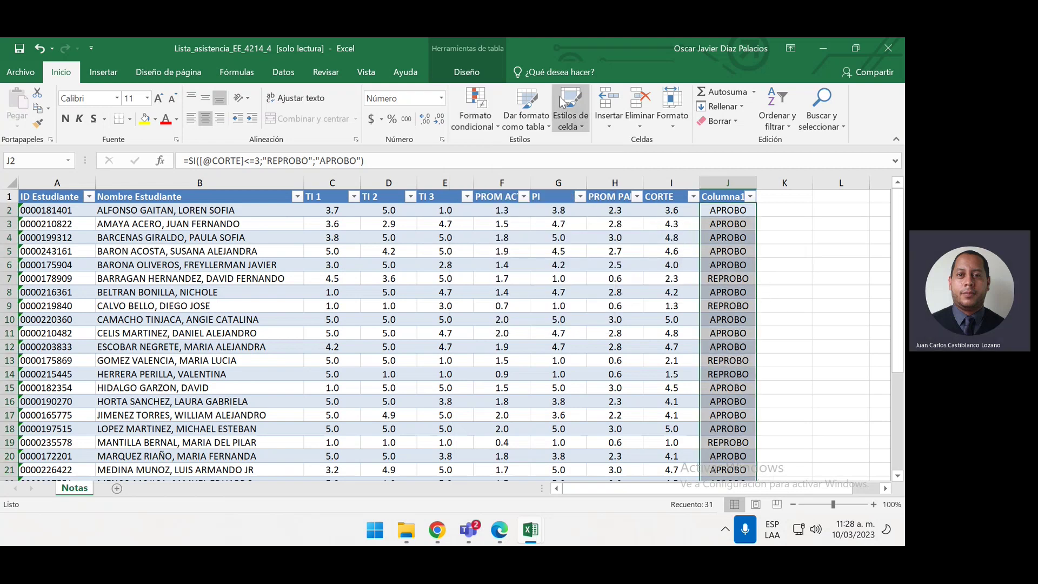
Apply the green-yellow-red colour scale to the CORTE grades I2:I32
click(671, 211)
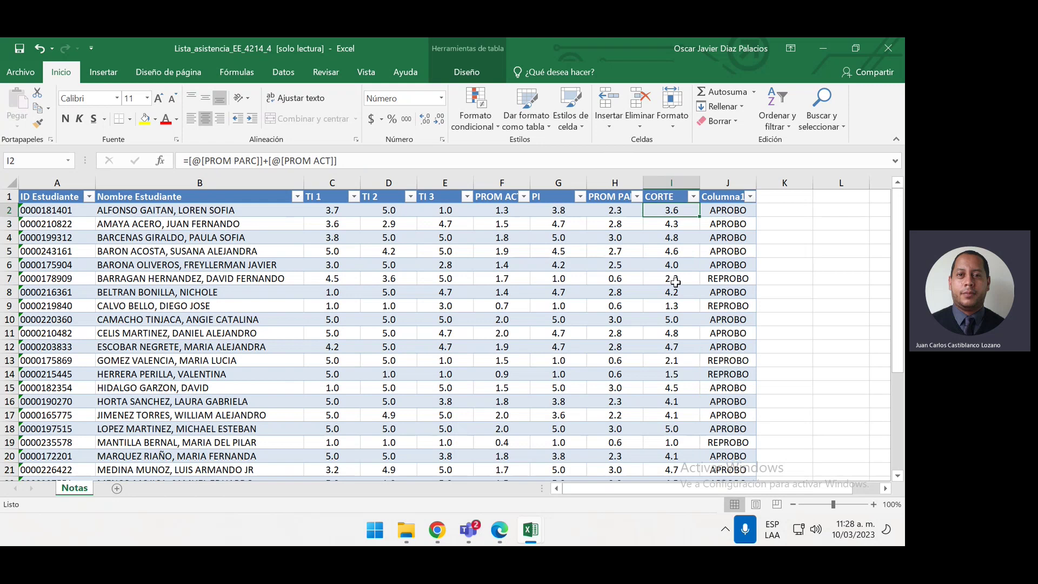
key(ctrl+space)
scroll(676, 282, down, 3)
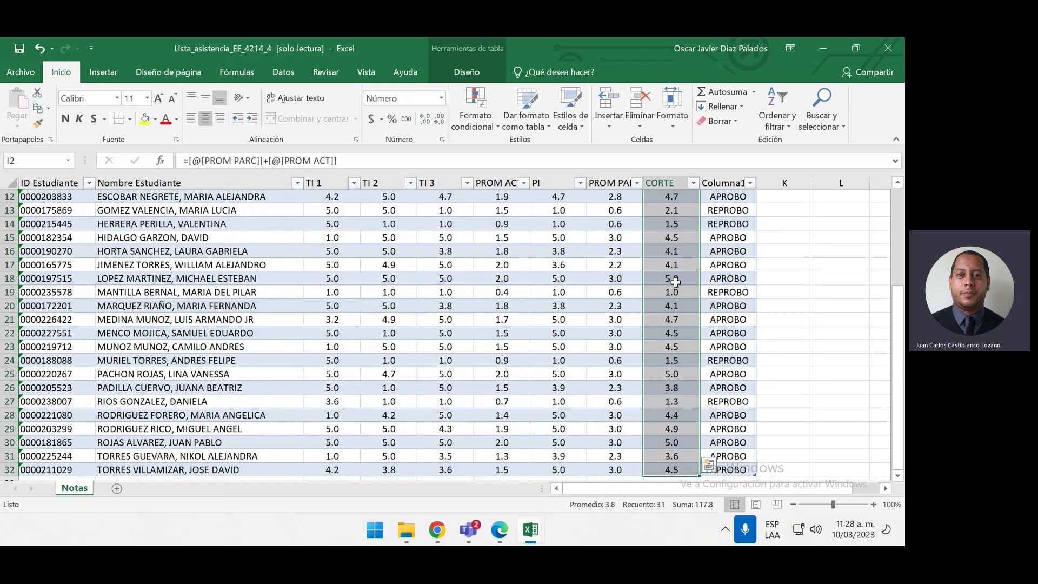
scroll(675, 282, up, 1)
scroll(675, 281, up, 3)
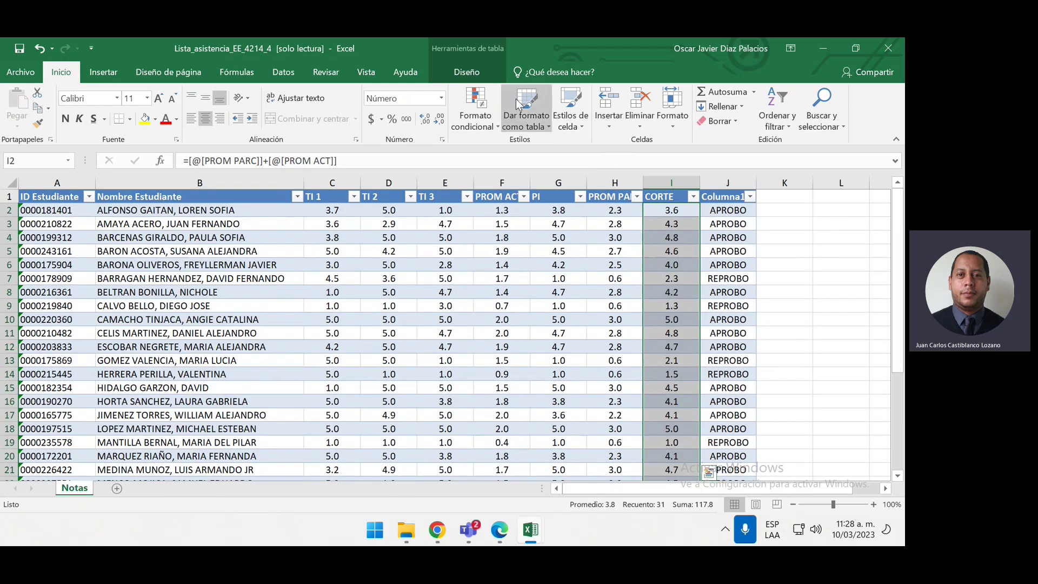
click(473, 105)
mouse_move(507, 239)
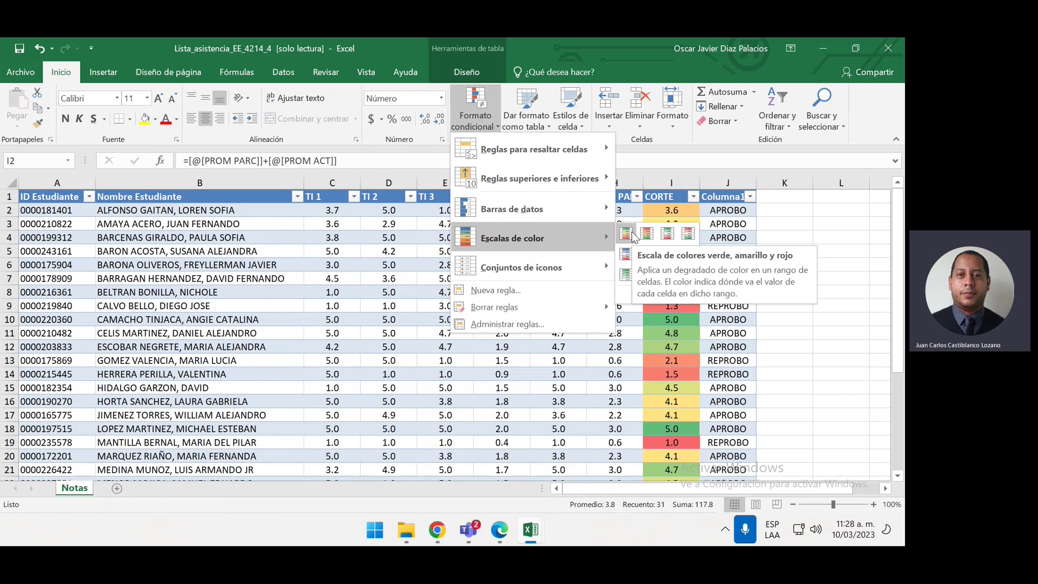
click(627, 234)
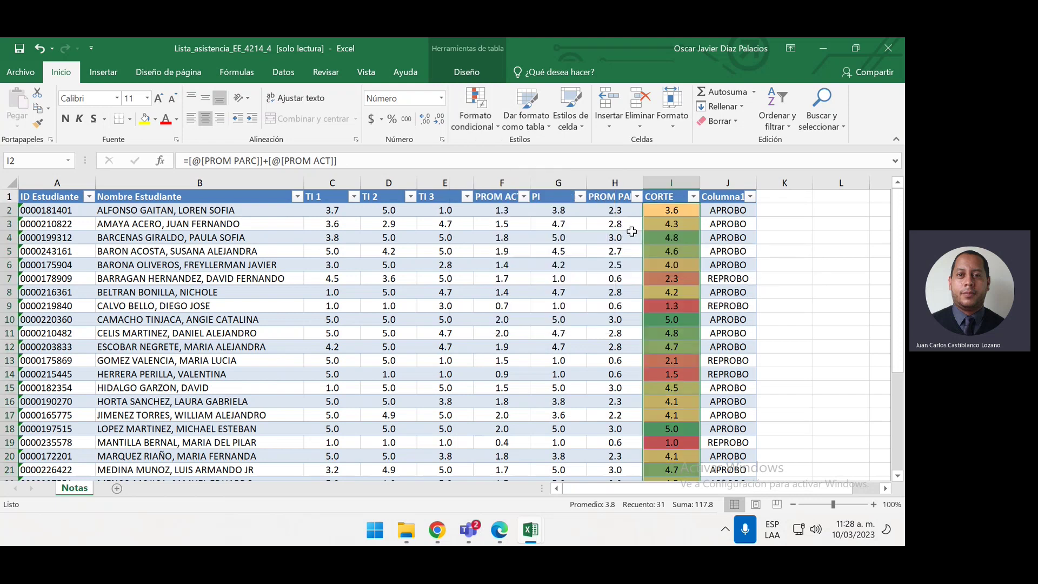
scroll(796, 248, down, 4)
scroll(795, 249, up, 4)
scroll(770, 293, down, 1)
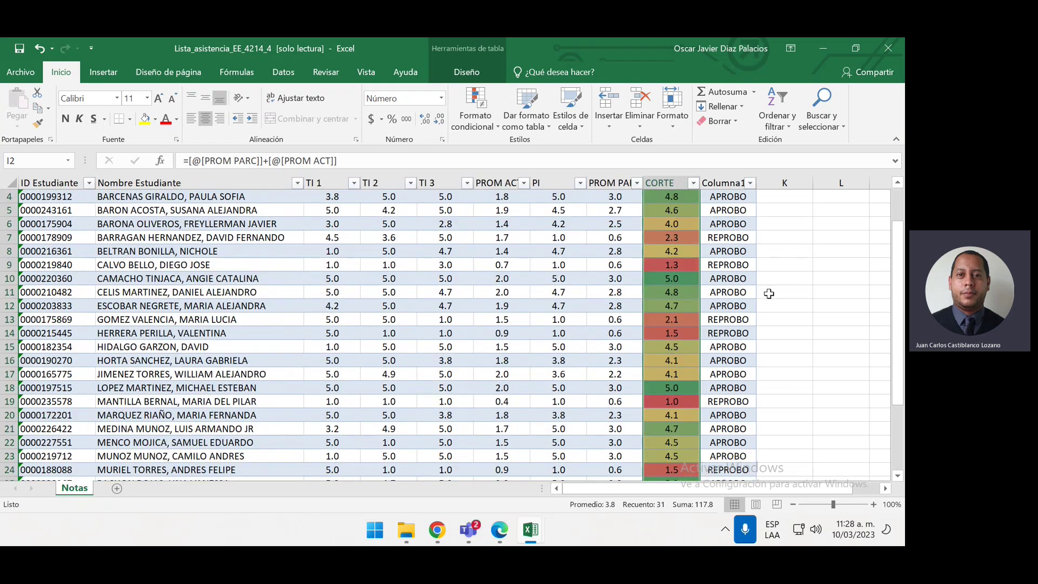
click(775, 362)
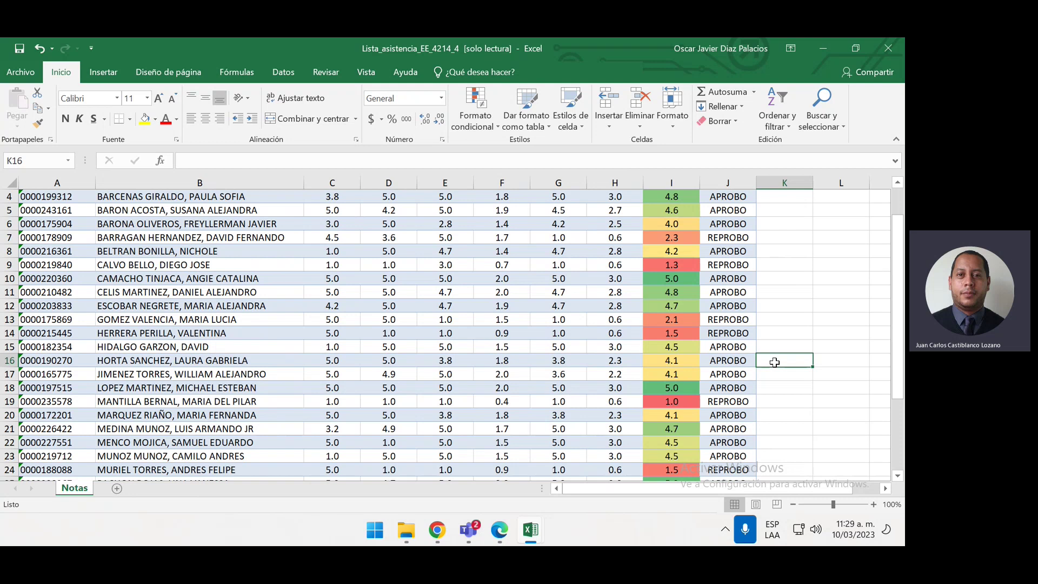
Reselect all CORTE grades from I2 down
scroll(775, 363, up, 1)
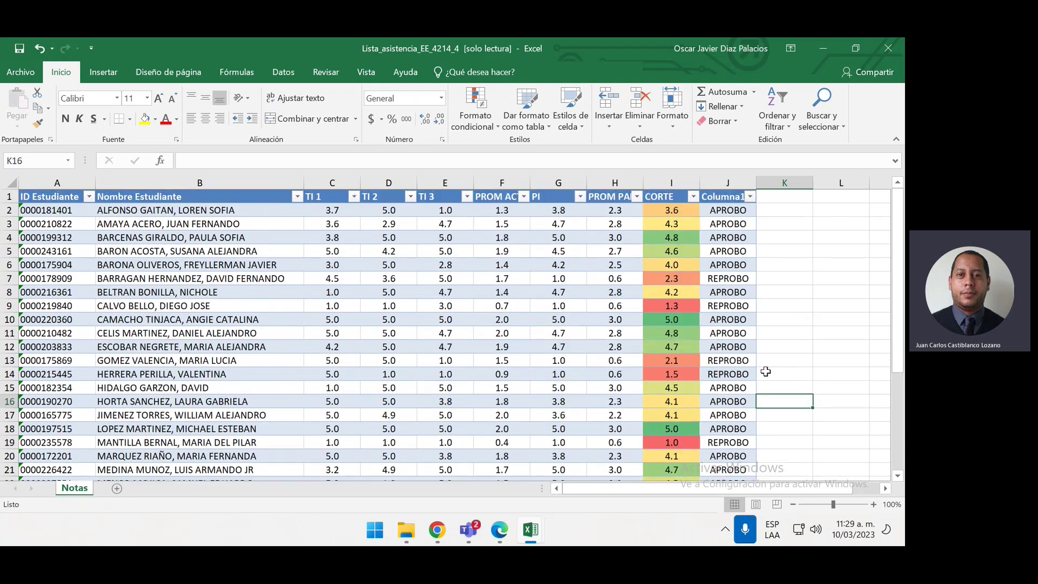
click(656, 215)
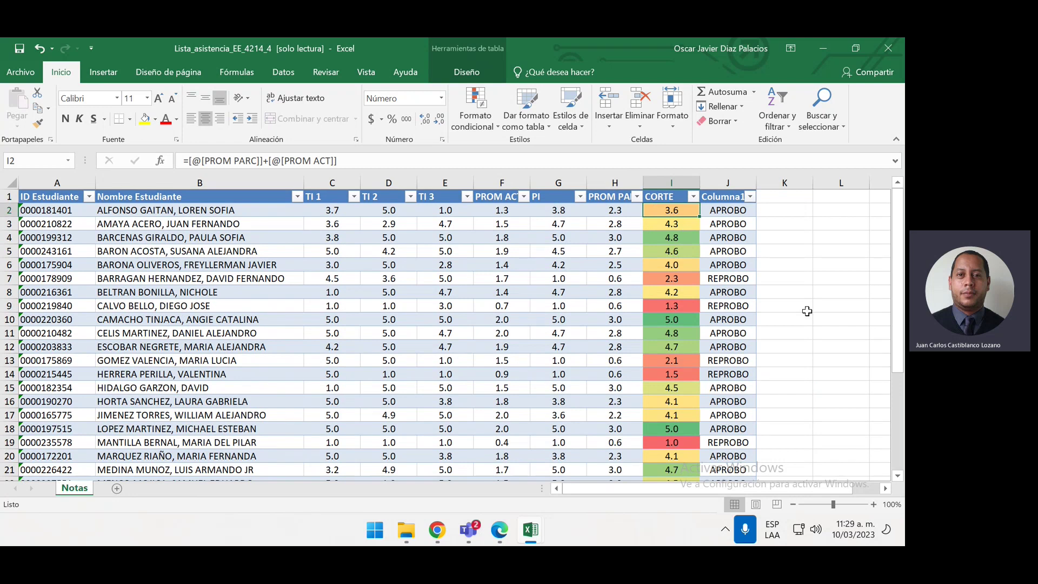
key(ctrl+shift+Down)
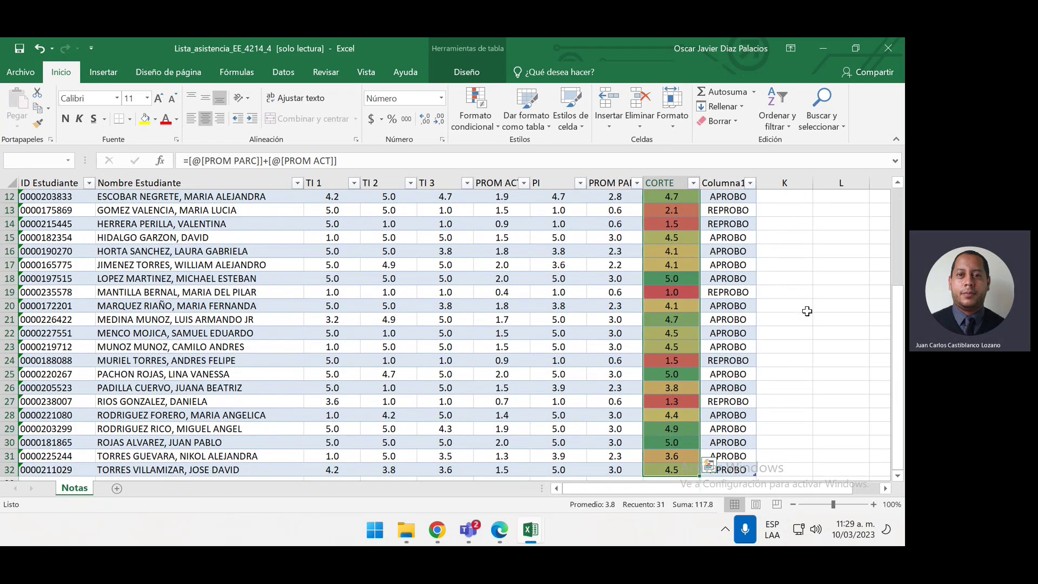
scroll(807, 311, up, 3)
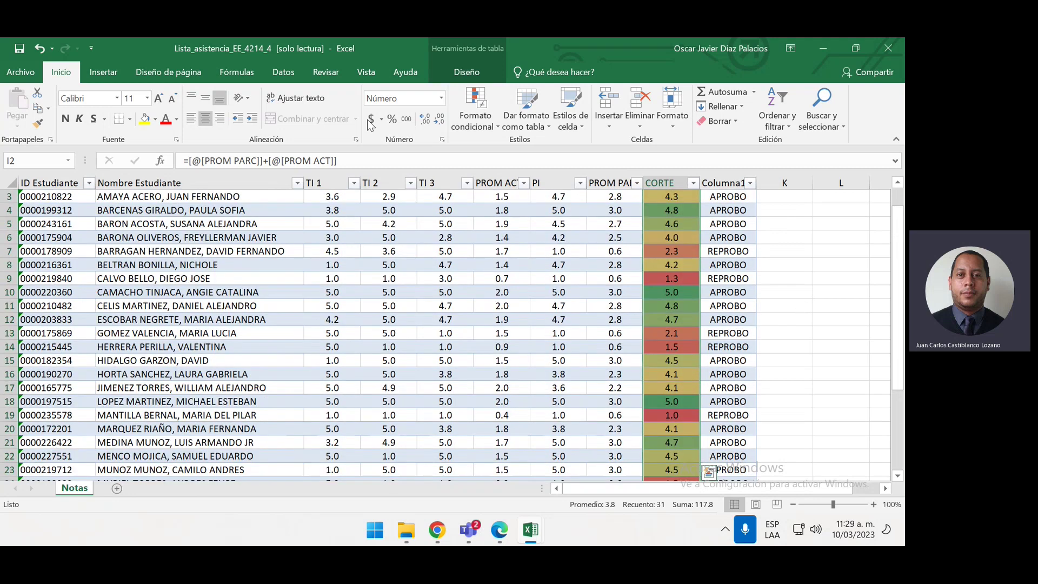
Clear the colour-scale rule from the selected CORTE grades
click(478, 110)
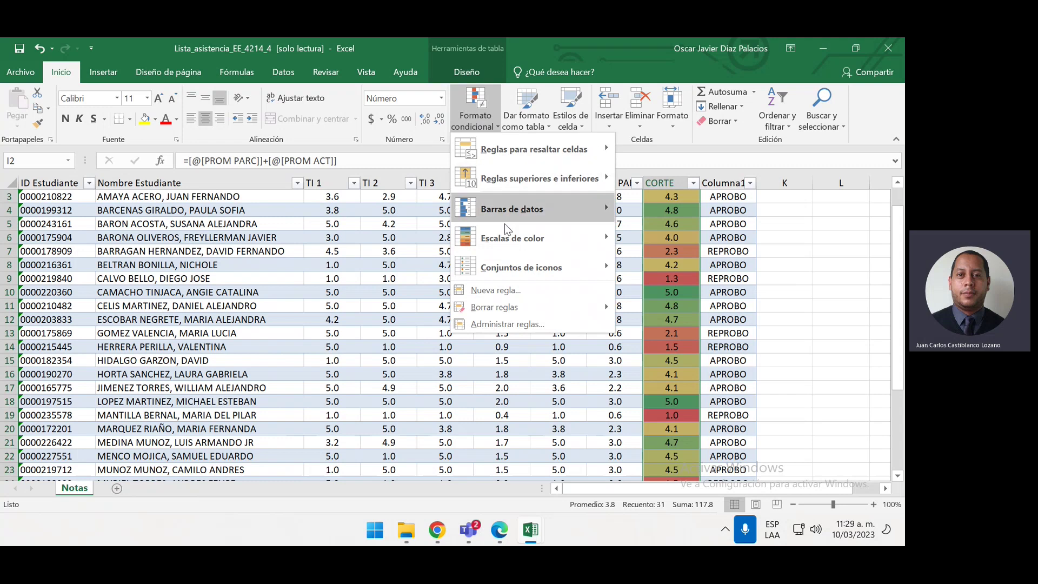
mouse_move(532, 303)
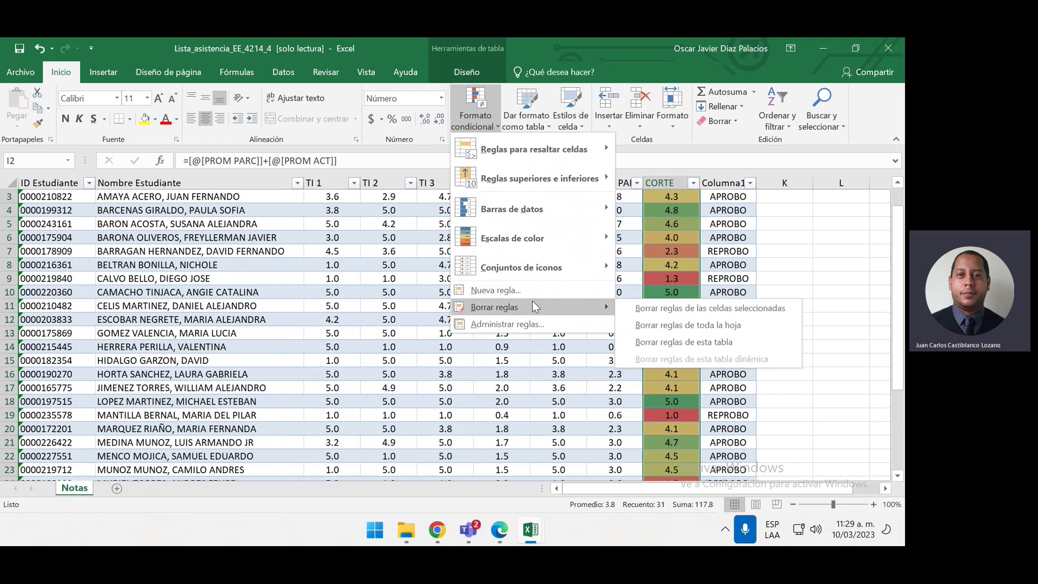
click(638, 309)
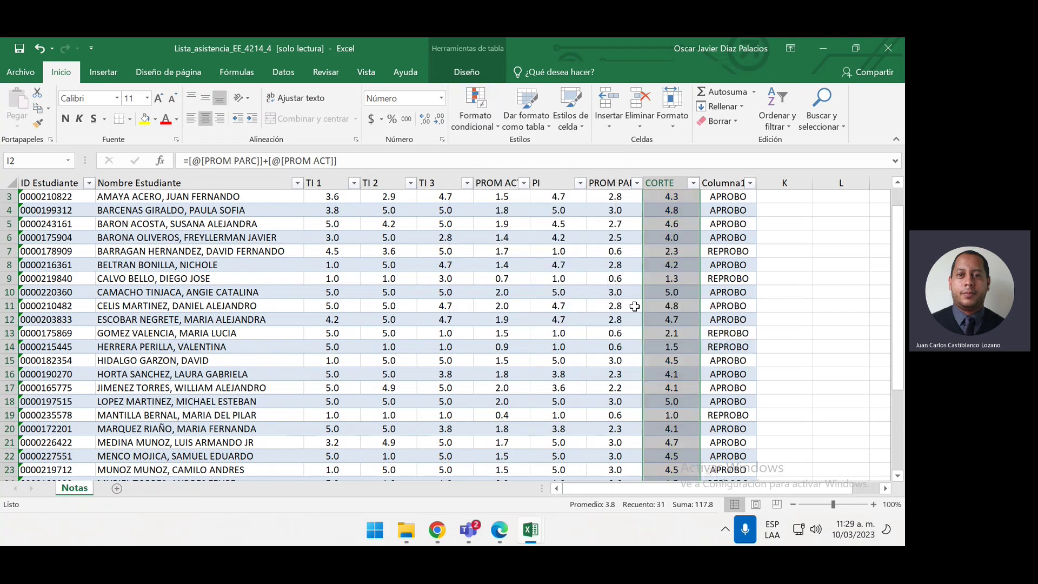
Apply the 3 symbols (circled) icon set to the CORTE grades
click(498, 110)
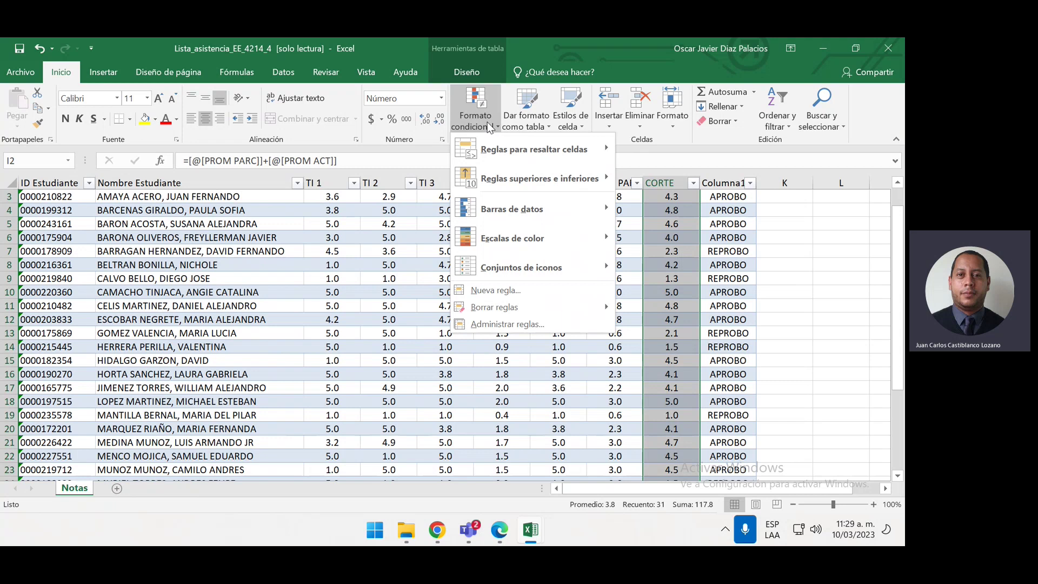
mouse_move(544, 267)
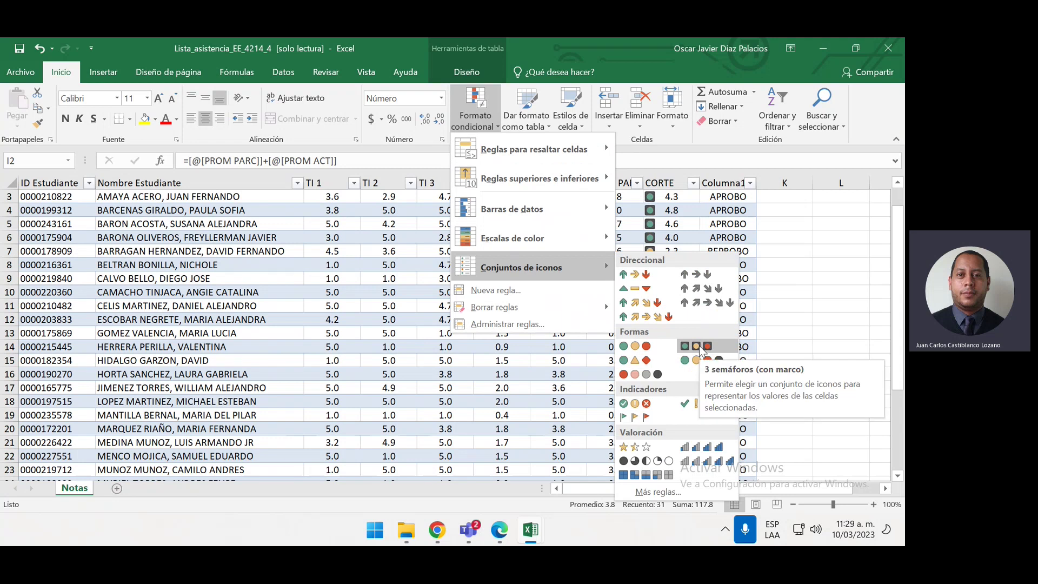
click(647, 404)
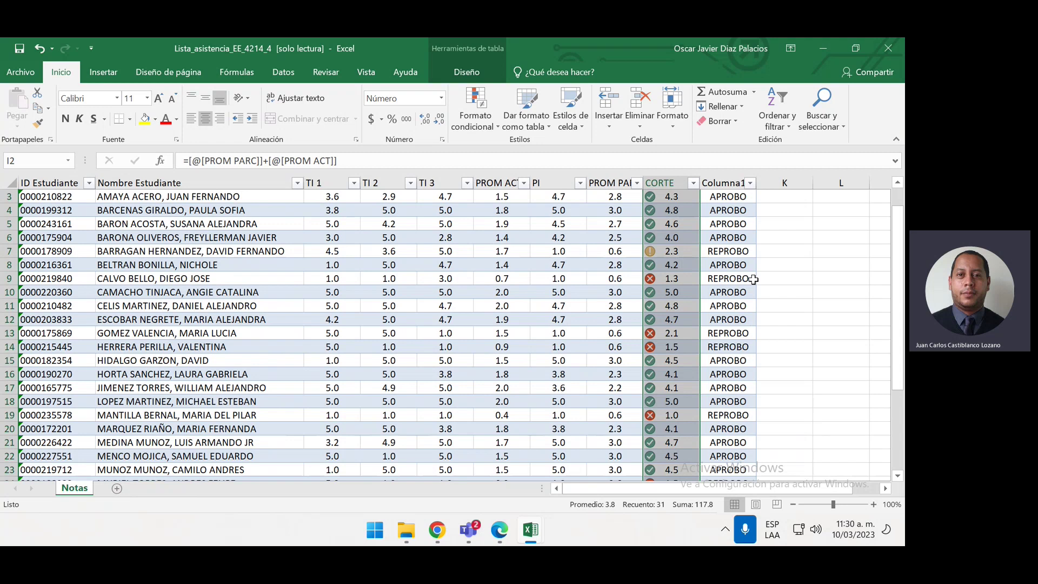
scroll(754, 281, down, 5)
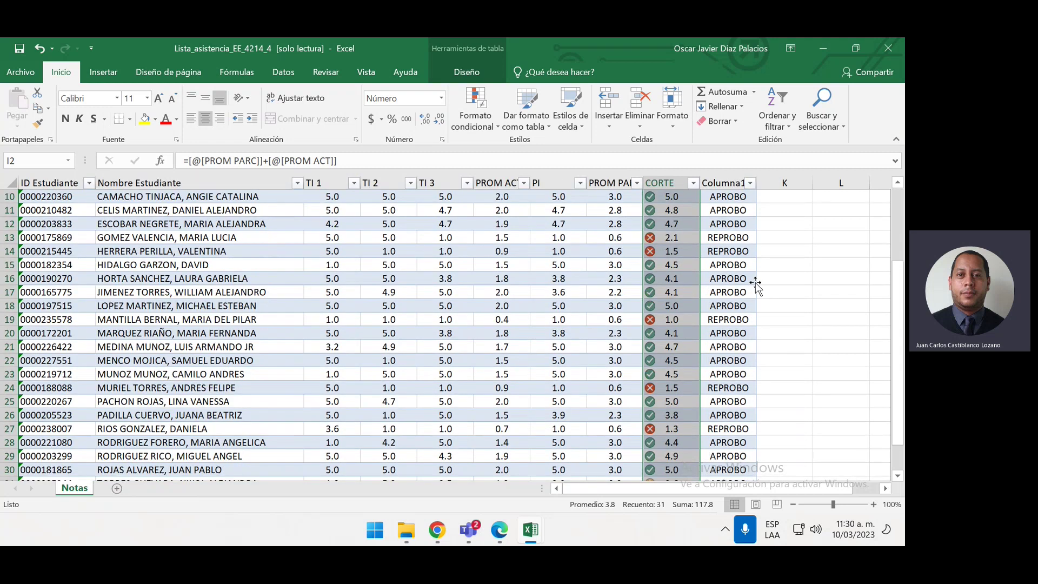
scroll(761, 289, up, 6)
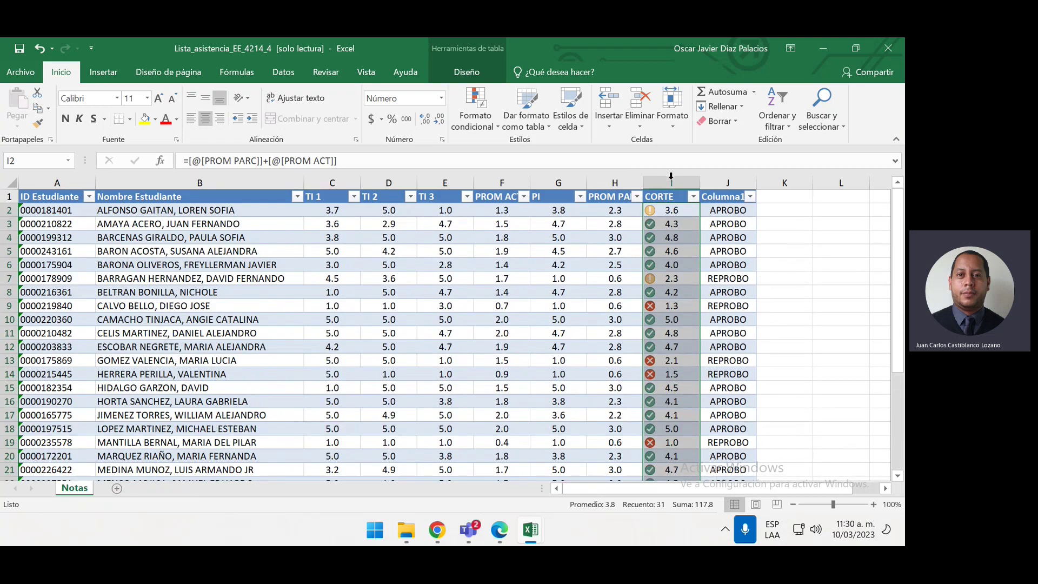
Clear the icon-set rule from the selected CORTE grades
click(486, 127)
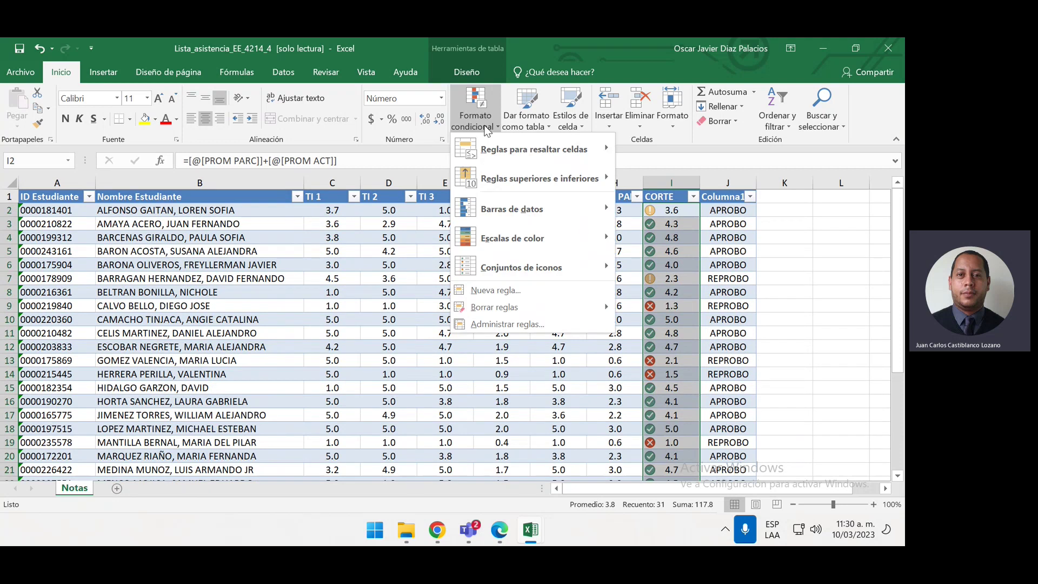
mouse_move(524, 237)
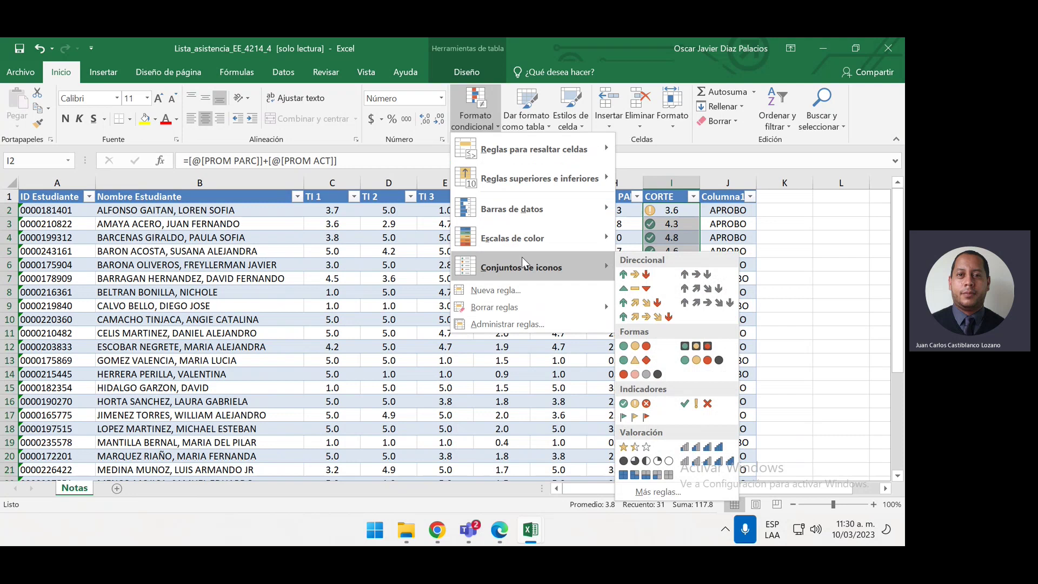
mouse_move(534, 307)
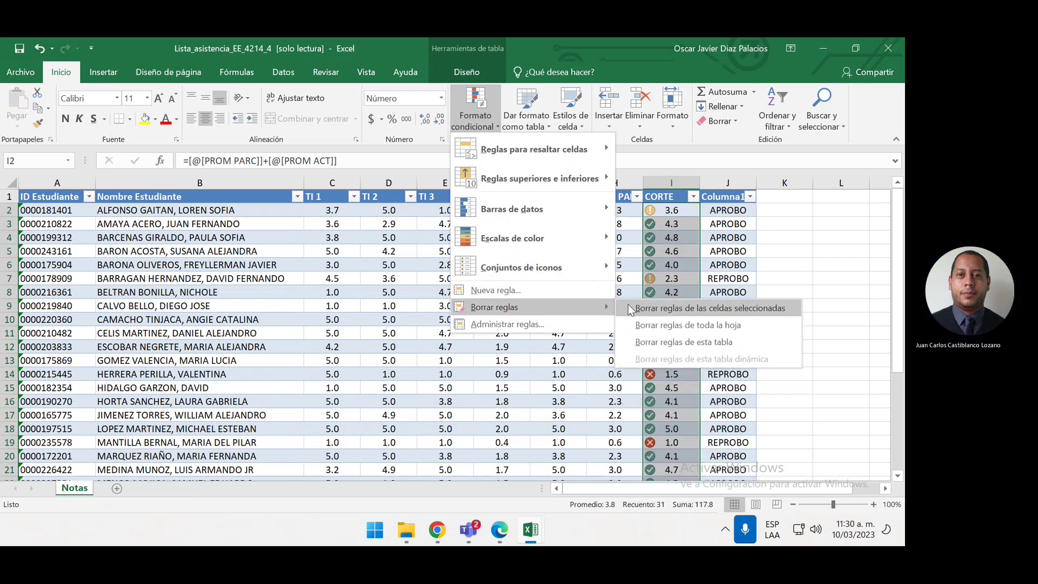
click(698, 308)
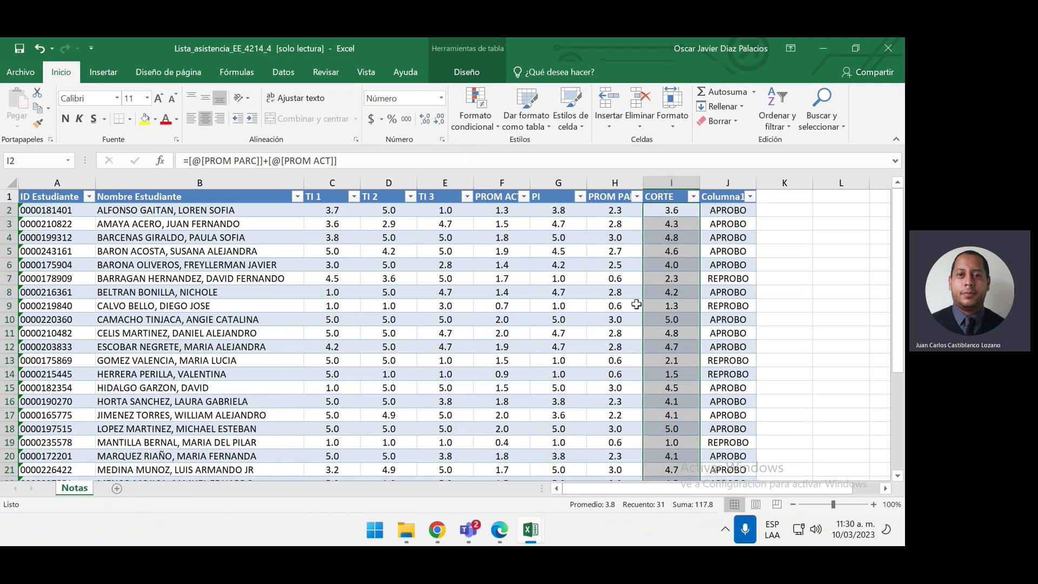
Add solid-fill blue data bars to the CORTE grades
click(498, 127)
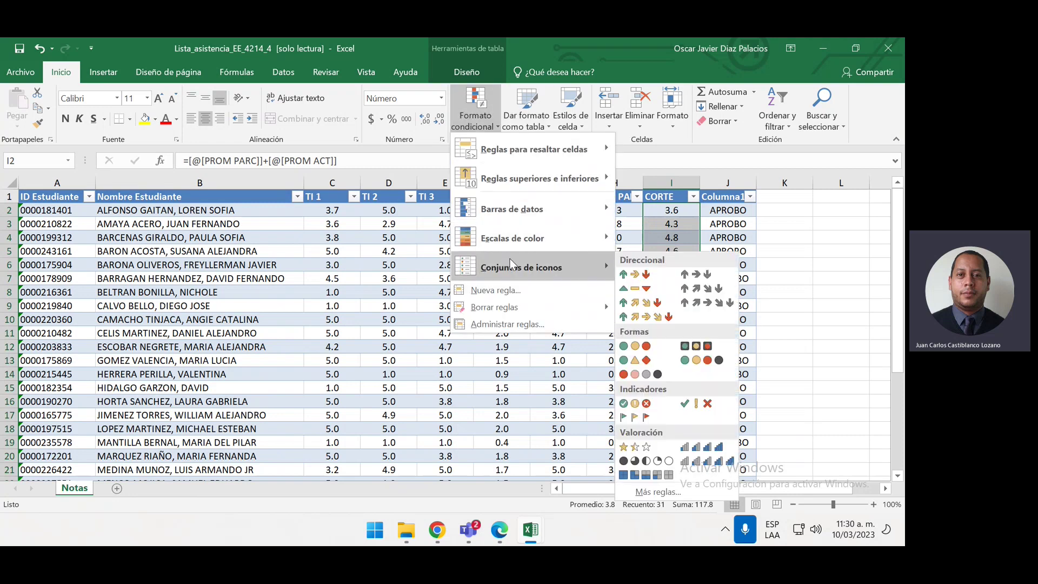
mouse_move(541, 211)
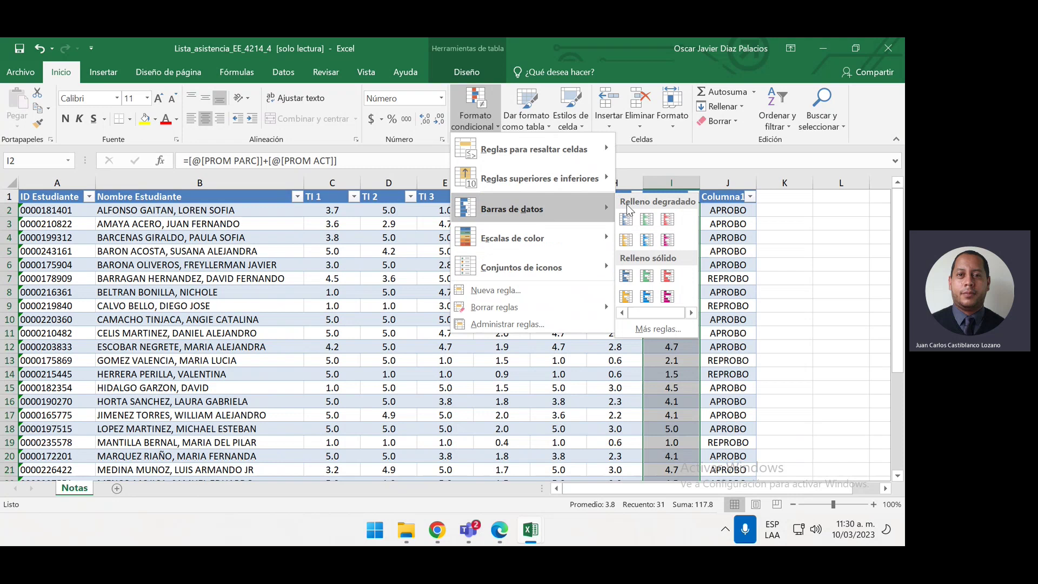
click(624, 277)
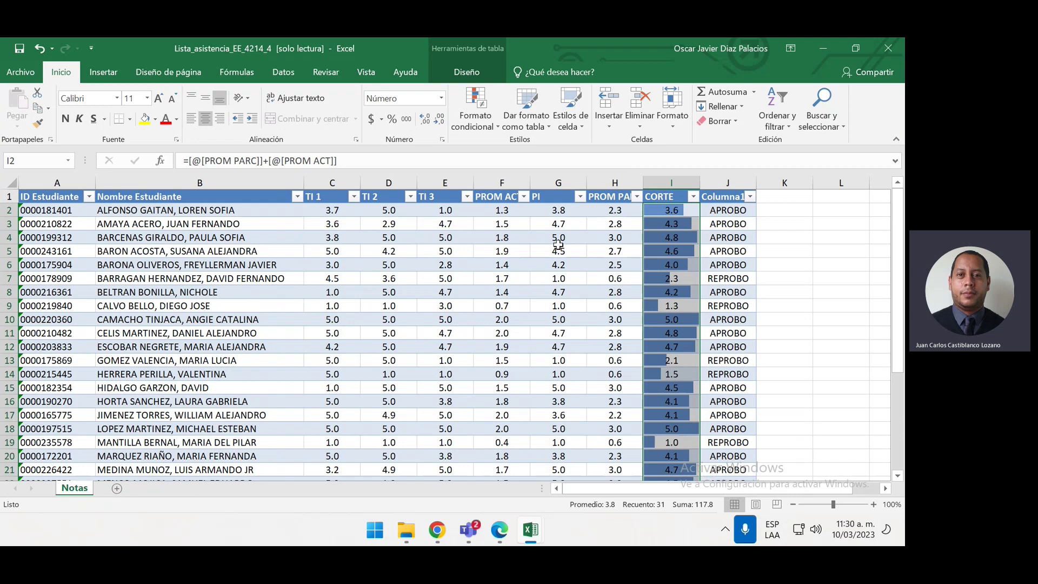
Browse the conditional formatting menus and close them without changes
click(478, 124)
mouse_move(533, 213)
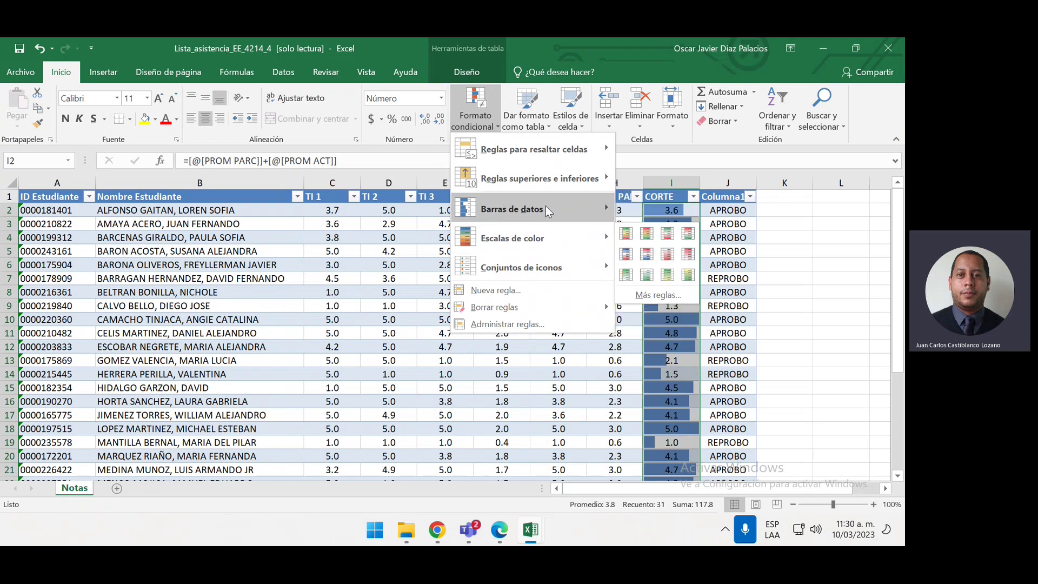
mouse_move(578, 152)
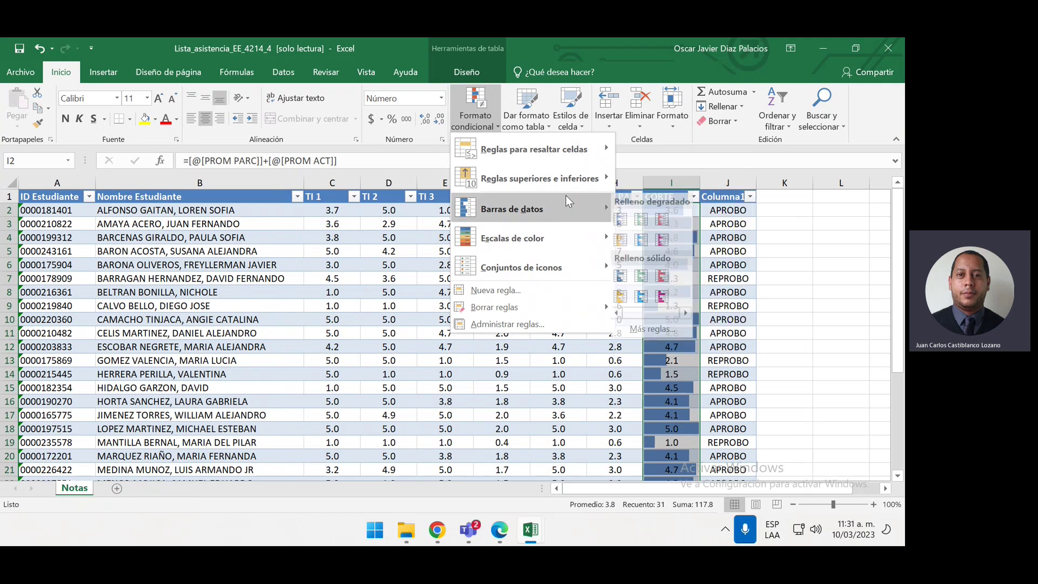
mouse_move(567, 184)
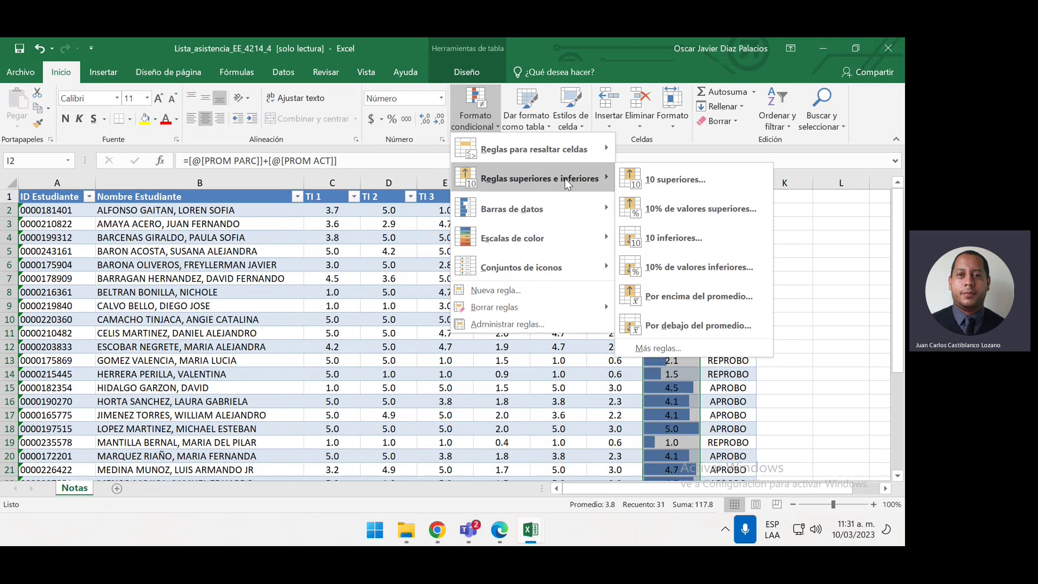
click(790, 237)
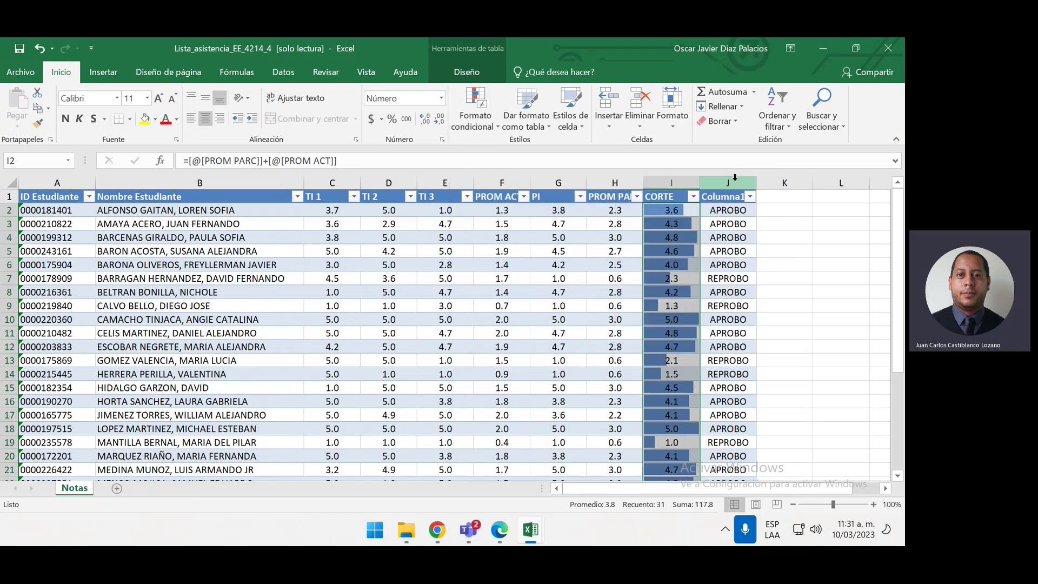
Select the pass/fail results J2:J32 and start a new conditional formatting rule
click(734, 206)
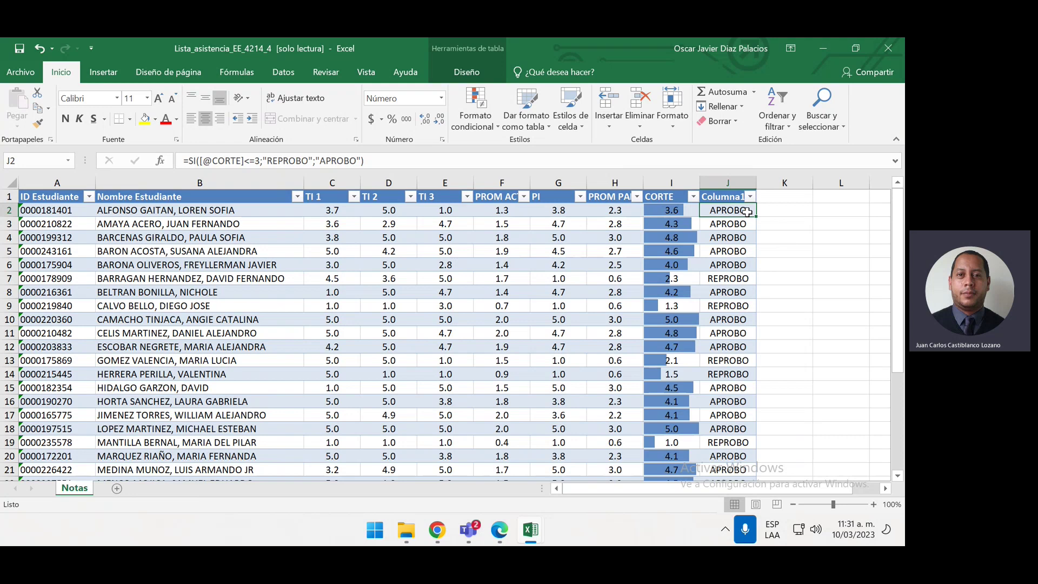
key(ctrl+shift+Down)
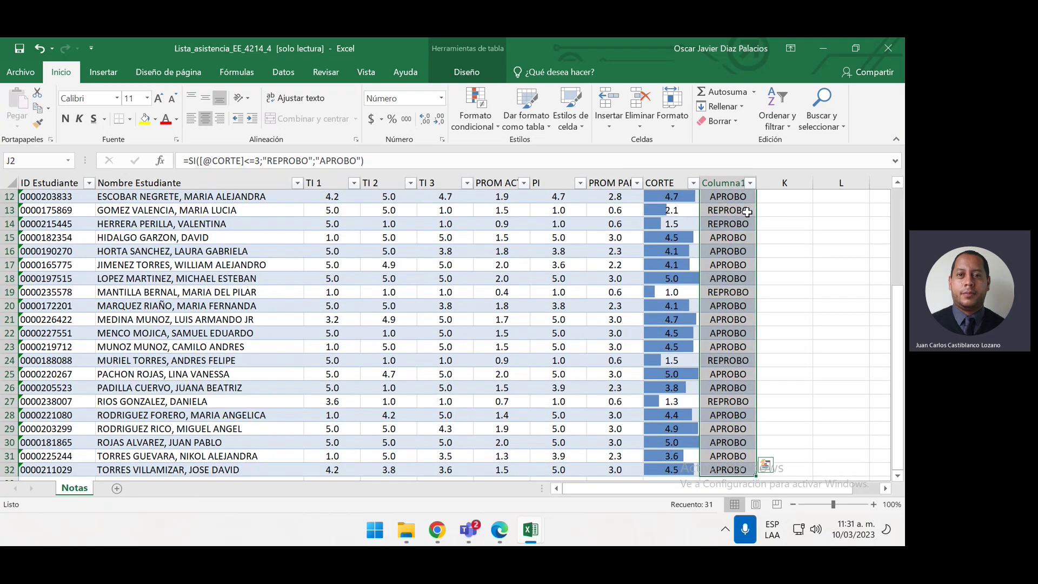
scroll(733, 278, up, 4)
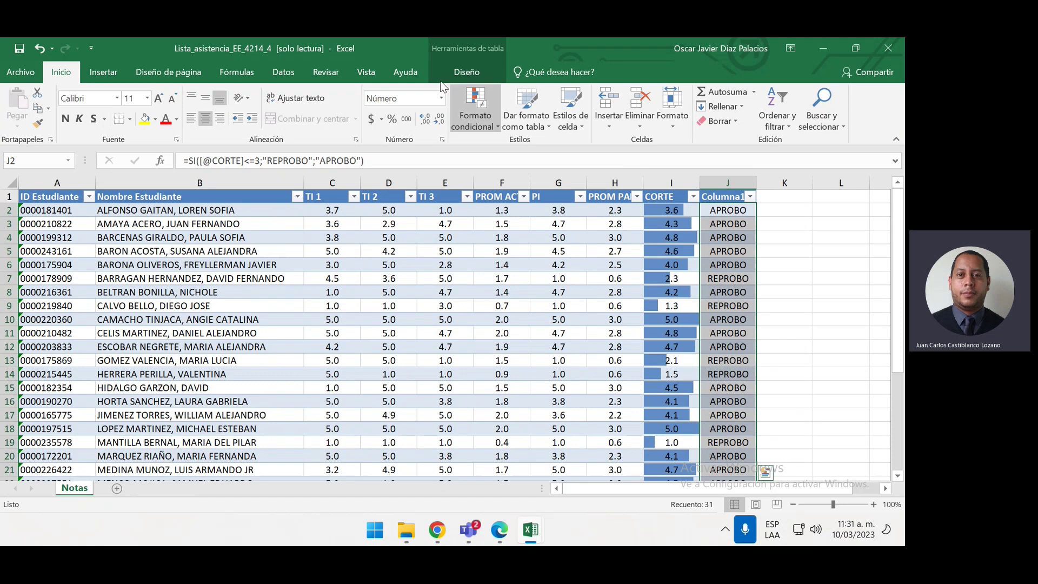
click(472, 109)
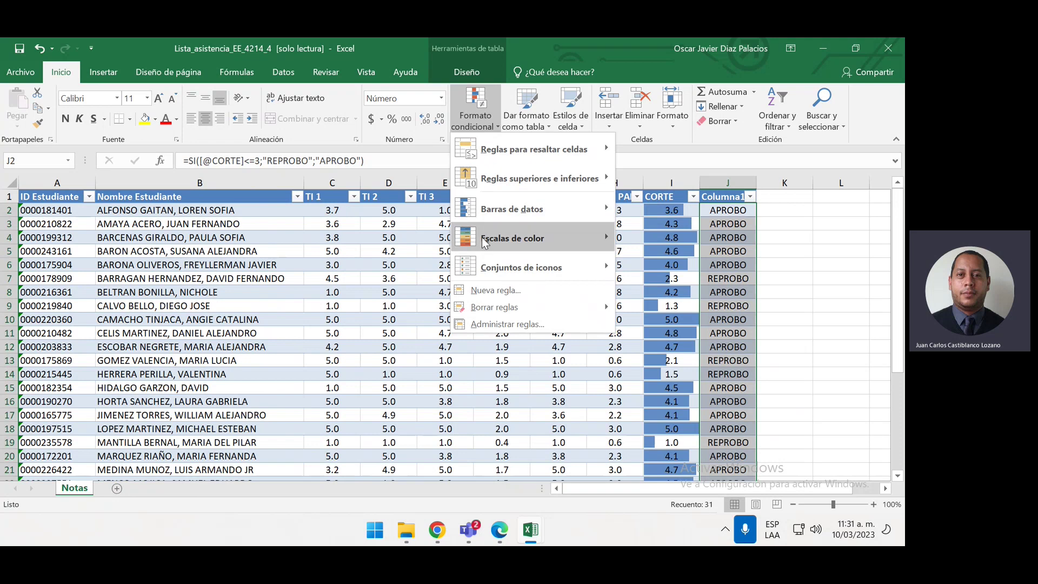
click(496, 292)
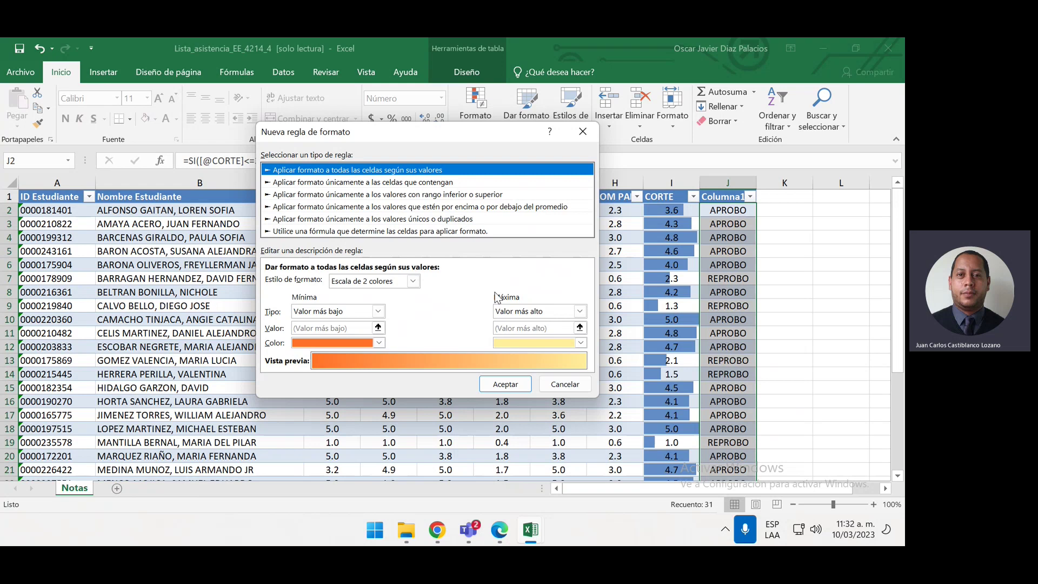
Set the rule type to format only cells whose value is equal to
click(483, 184)
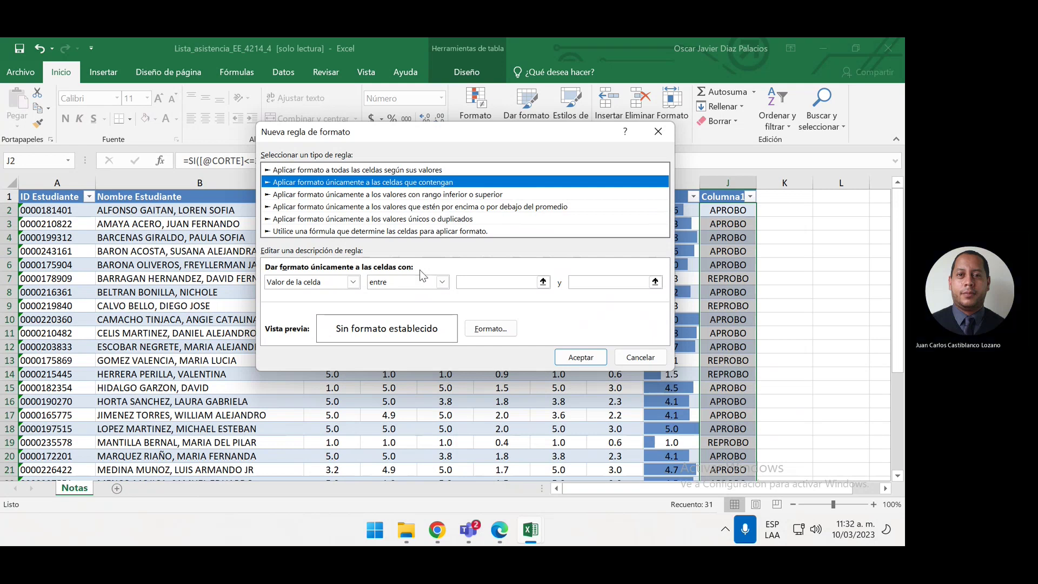
click(474, 279)
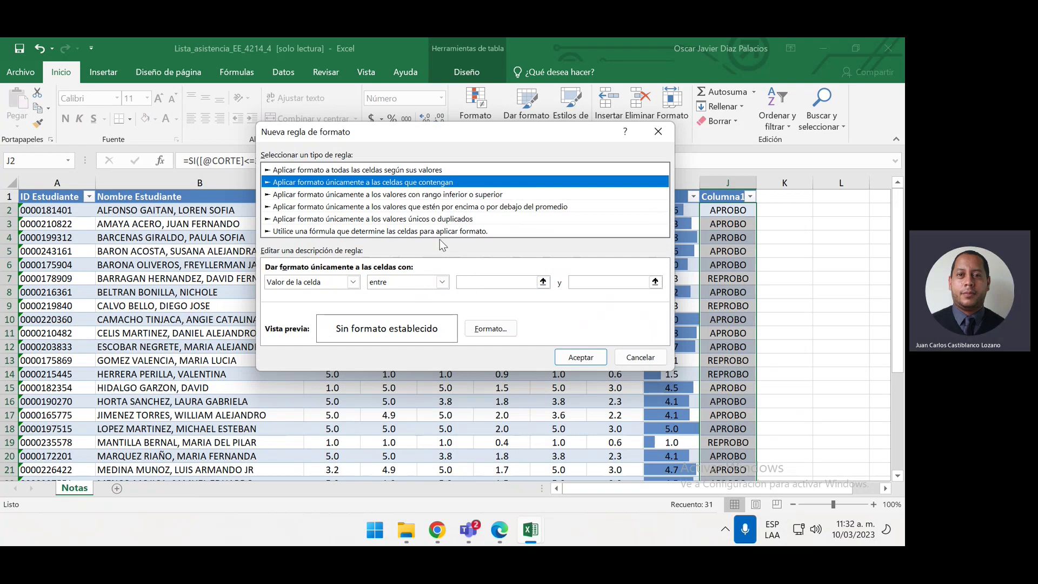
click(428, 171)
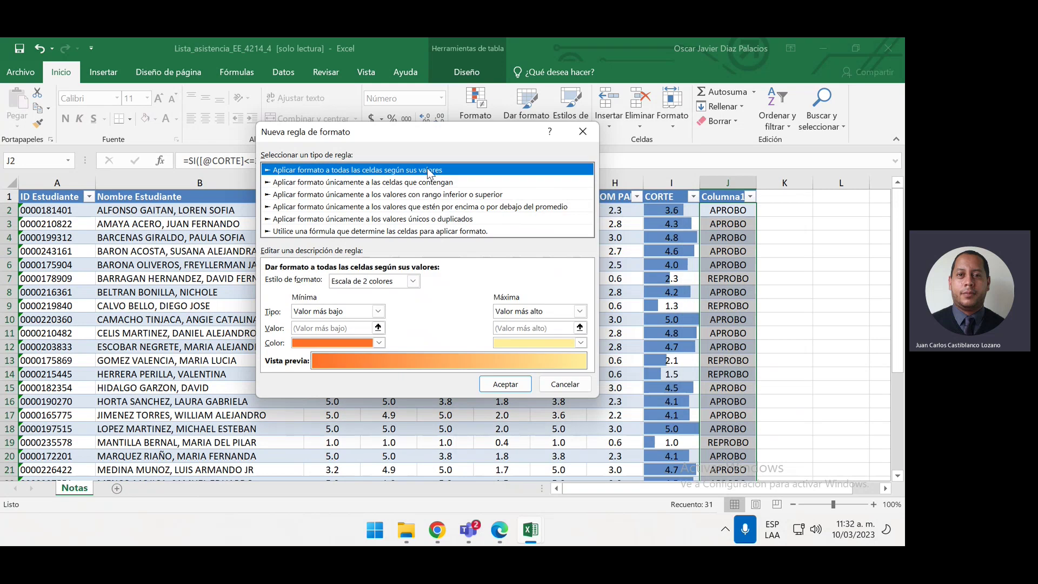
click(431, 184)
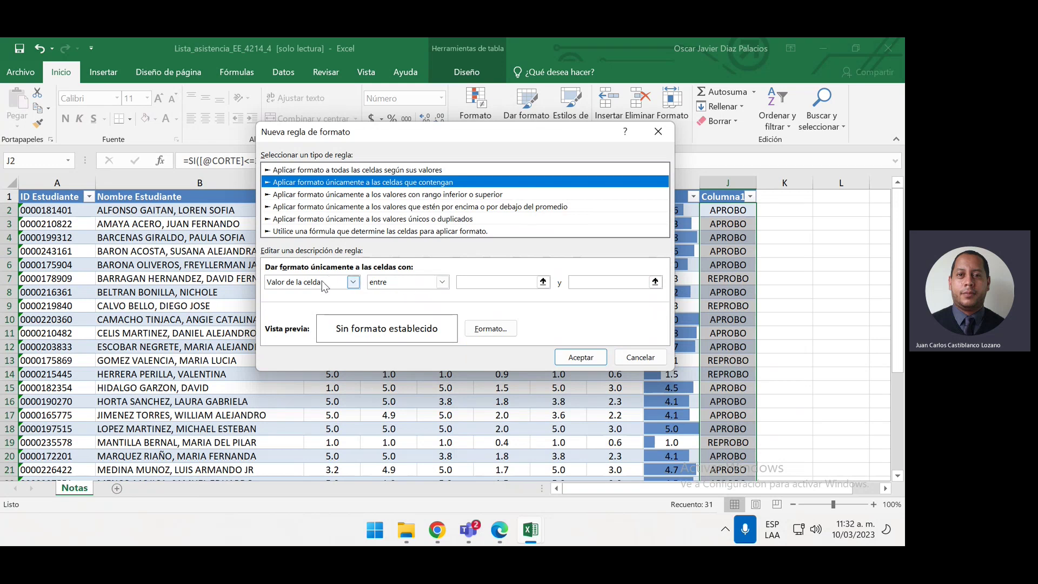
click(377, 284)
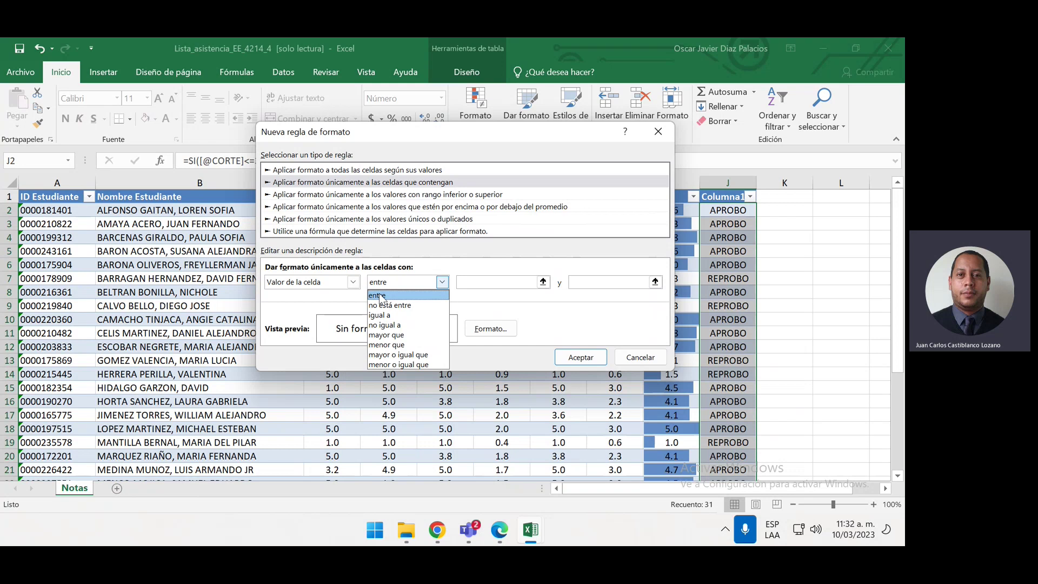
click(410, 316)
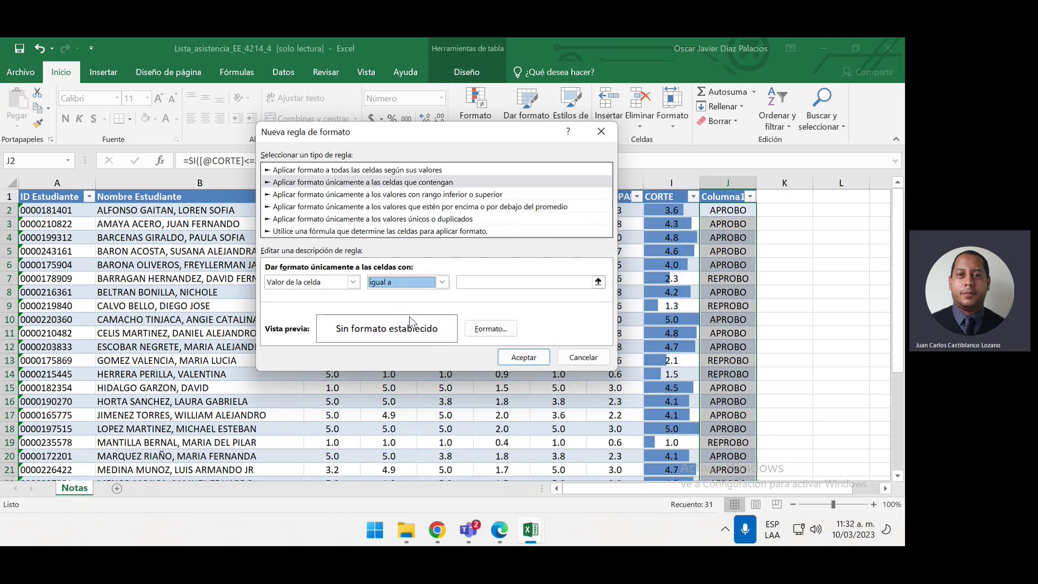
Match APROBO, give matching cells a bold green font, and apply the rule
click(487, 279)
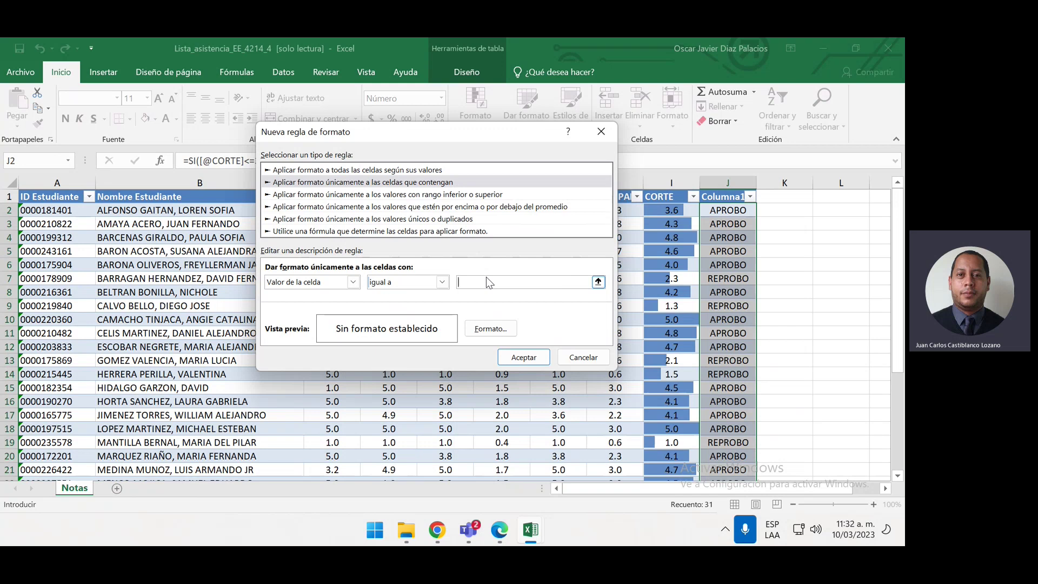
text(APROBO)
click(489, 335)
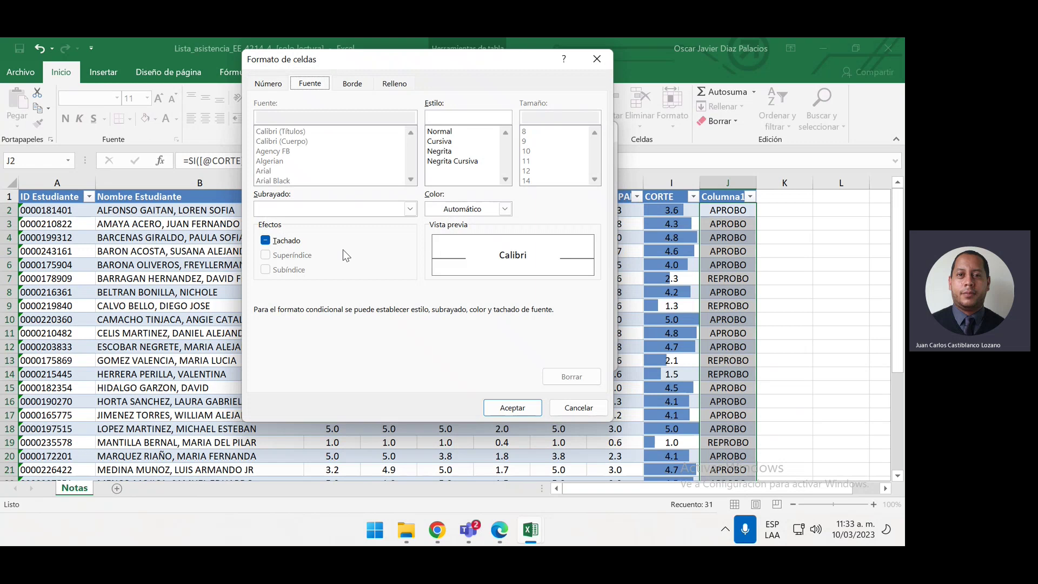
click(453, 151)
click(504, 208)
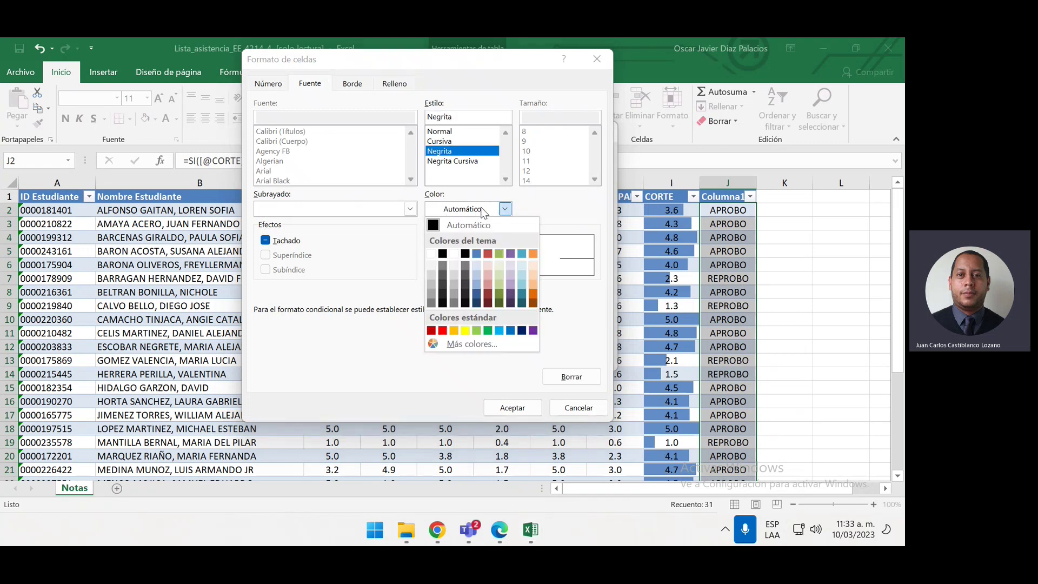
click(487, 330)
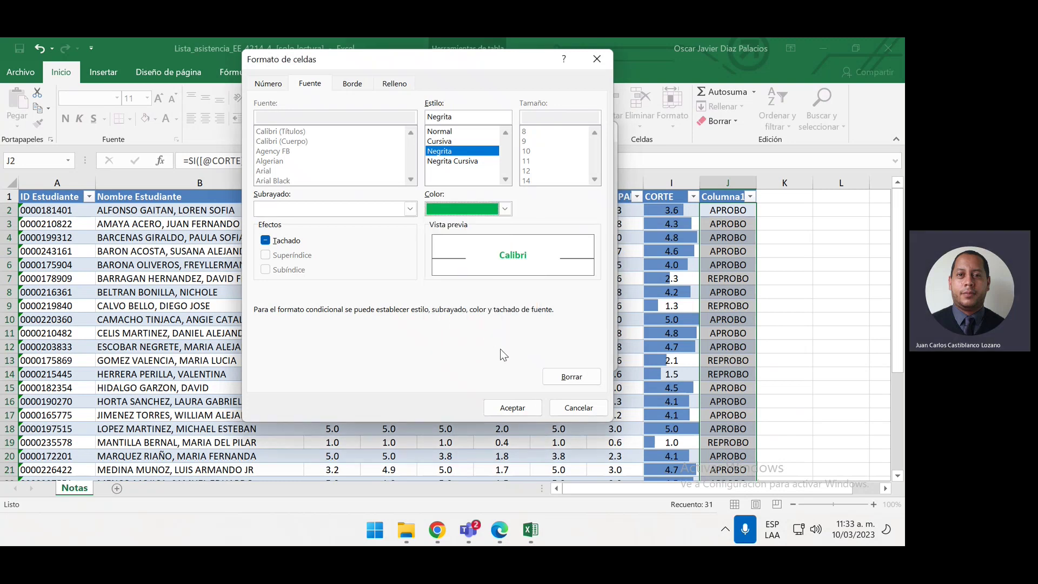
click(512, 407)
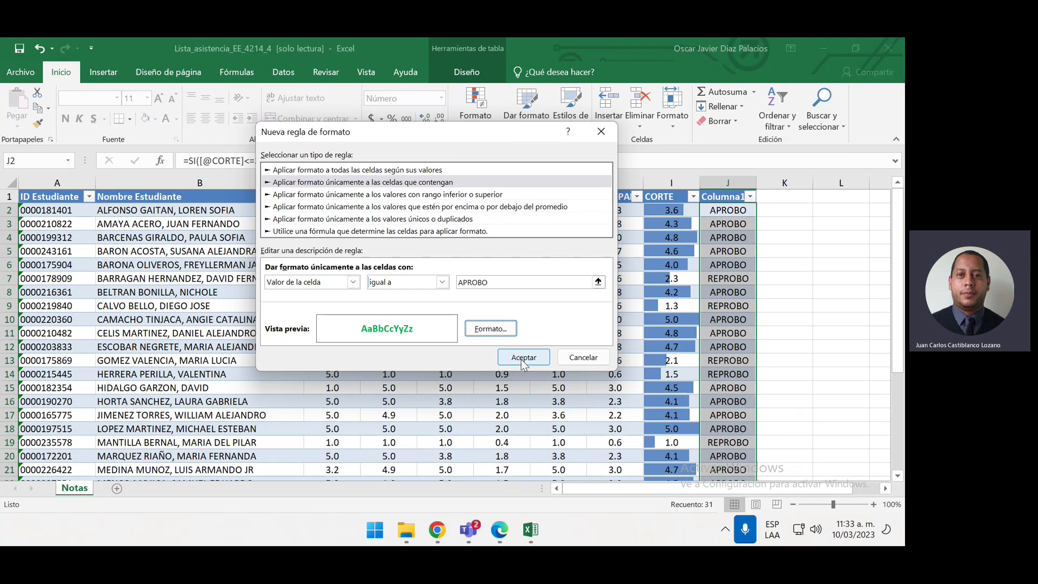
click(523, 357)
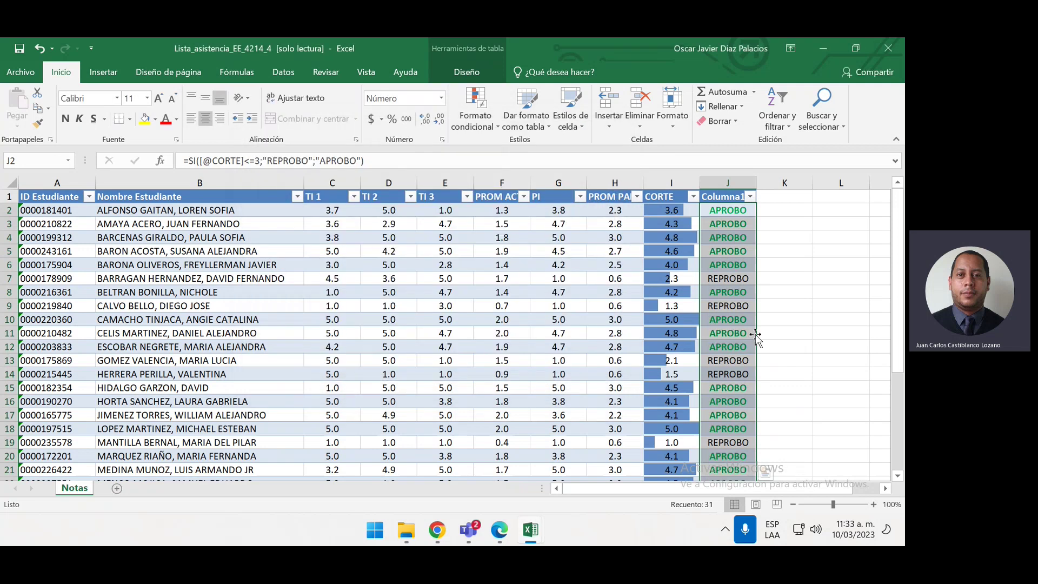
Start another new conditional formatting rule on the pass/fail results
scroll(755, 334, down, 2)
scroll(755, 334, down, 2)
scroll(755, 334, up, 4)
scroll(755, 333, down, 1)
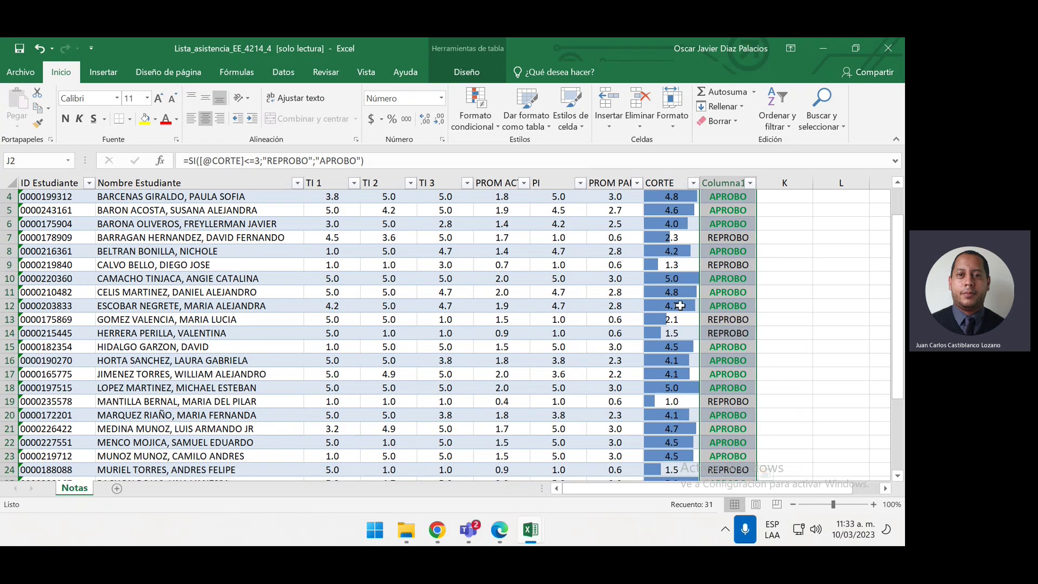
click(485, 114)
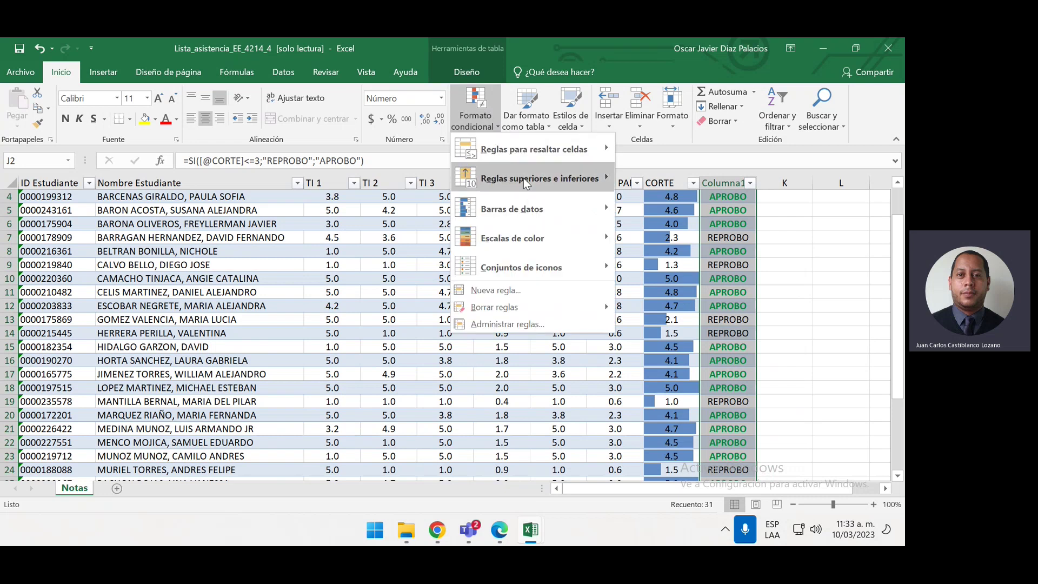
click(531, 288)
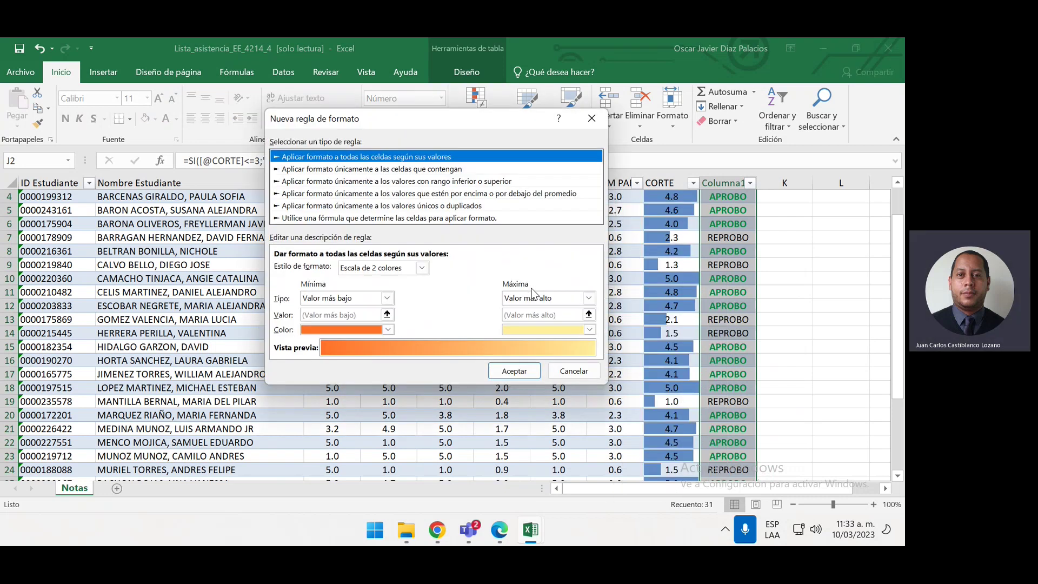
Set the rule to match cells equal to REPROBO
click(379, 170)
click(421, 266)
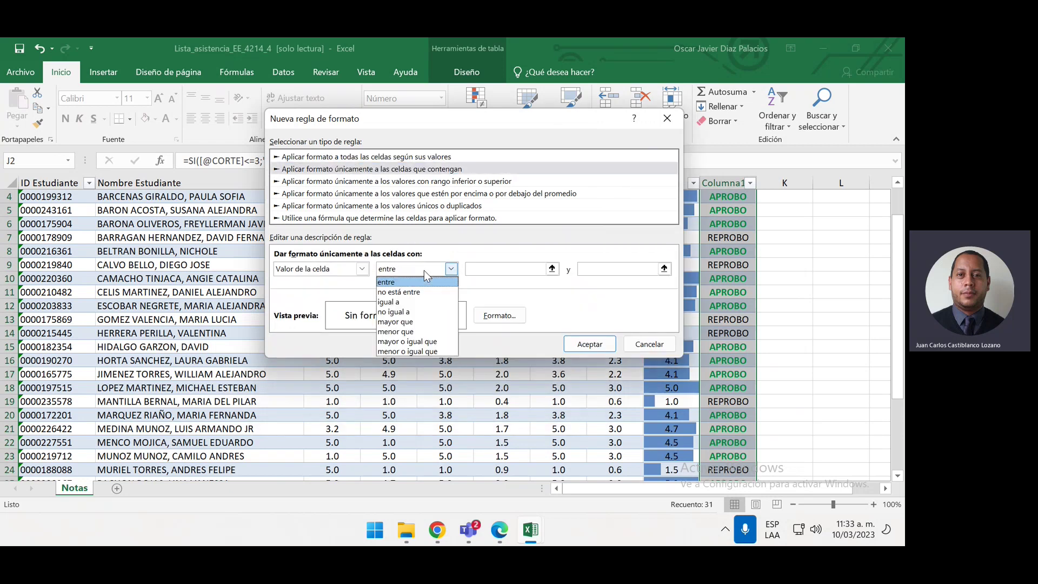
click(431, 307)
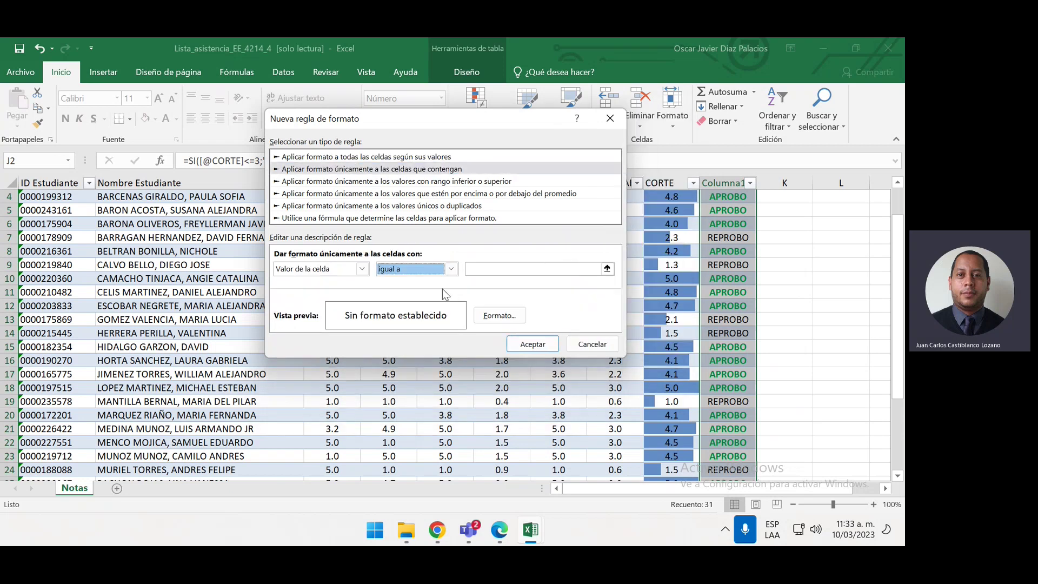
click(485, 269)
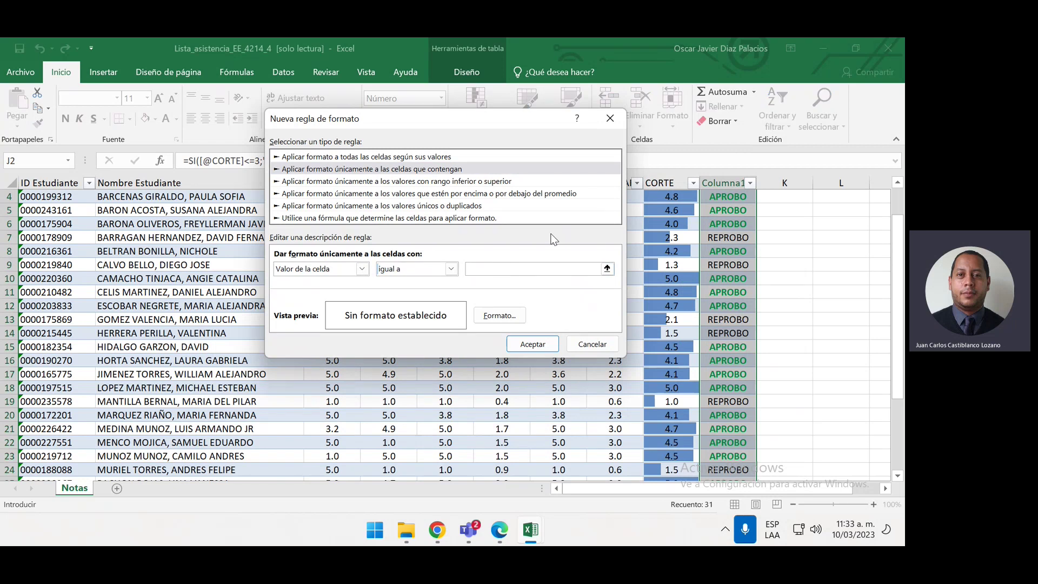
text(REPROBO)
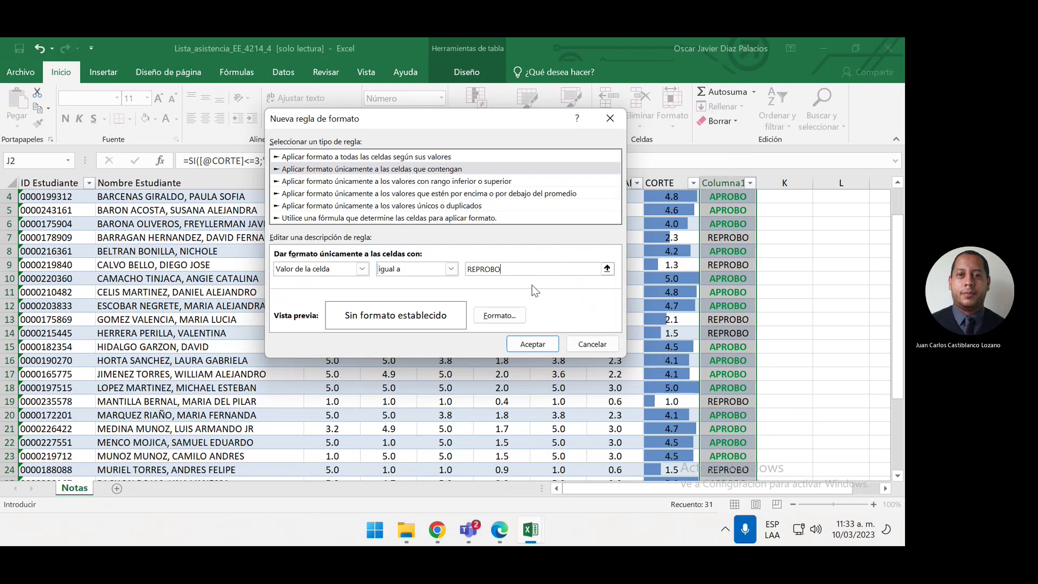
Give REPROBO cells a bold red font and apply the rule
click(514, 316)
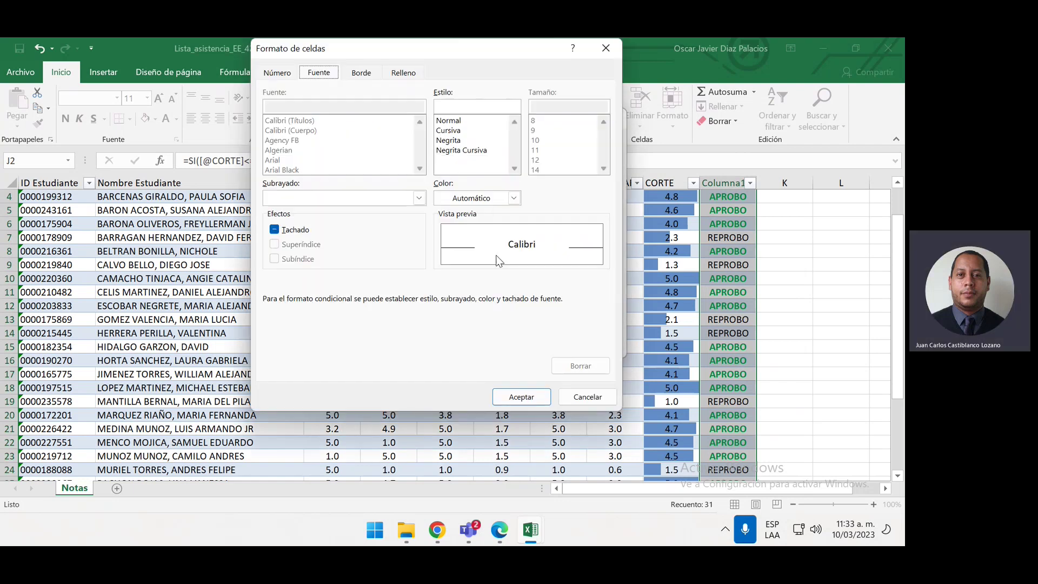
click(464, 140)
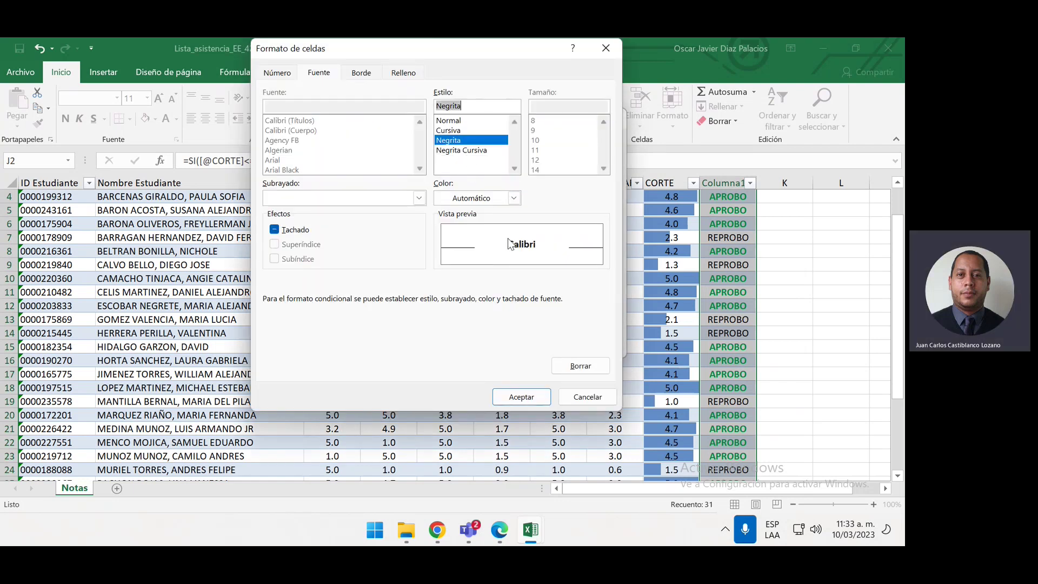
click(514, 198)
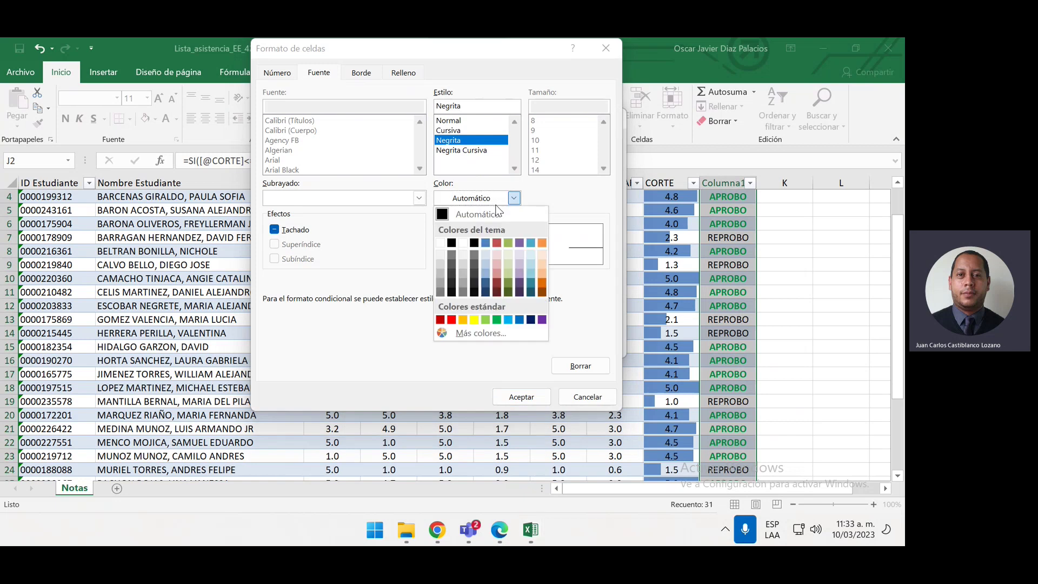
click(496, 243)
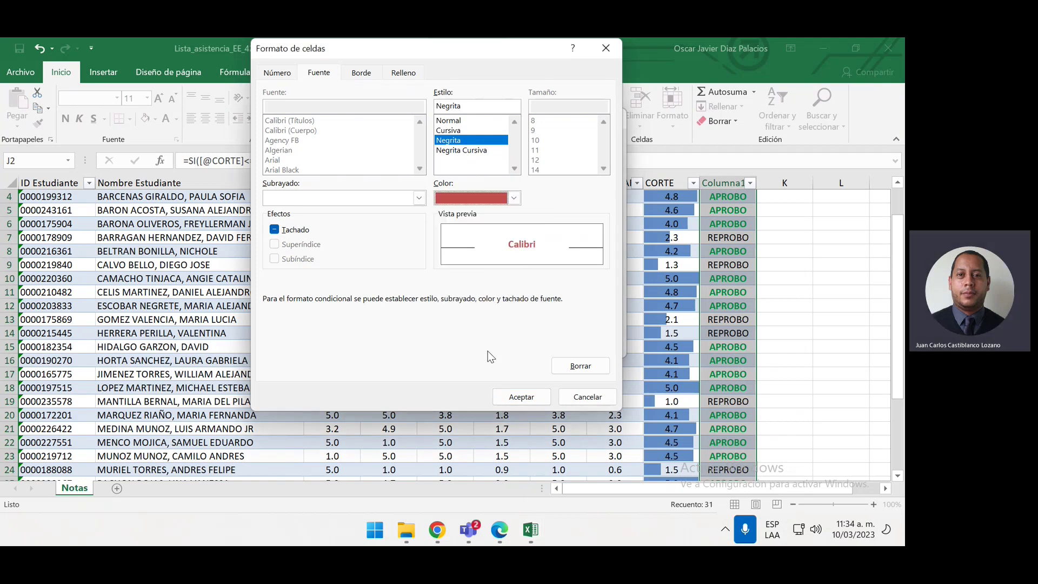
click(522, 398)
click(531, 343)
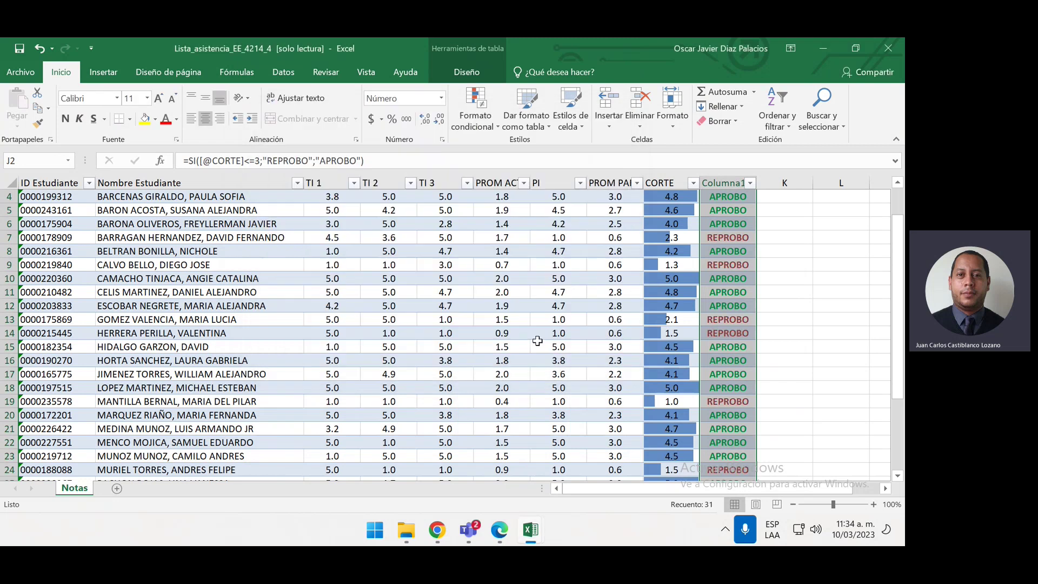
click(779, 269)
scroll(811, 287, up, 1)
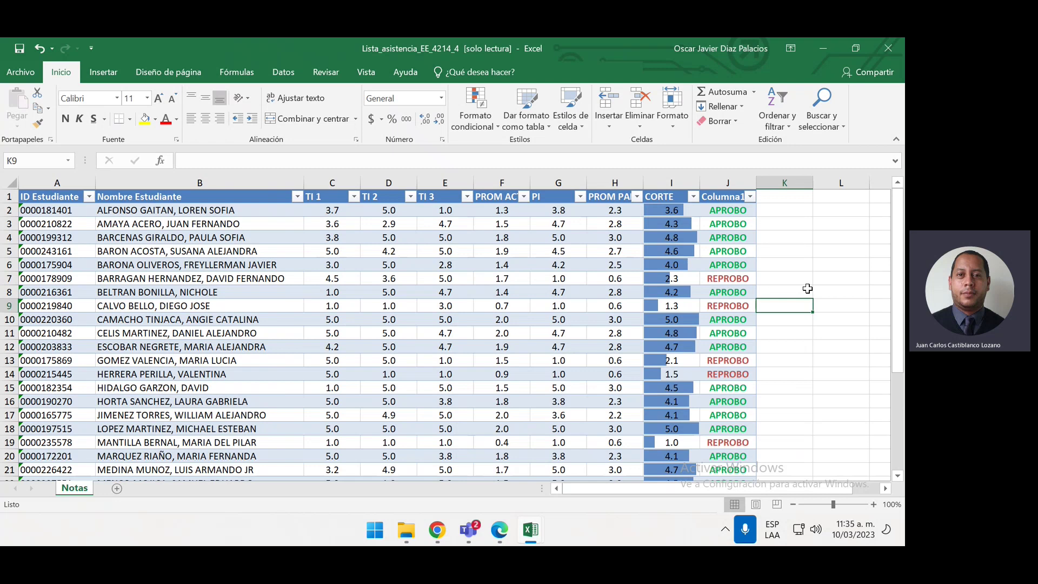
click(468, 236)
drag(332, 210, 620, 346)
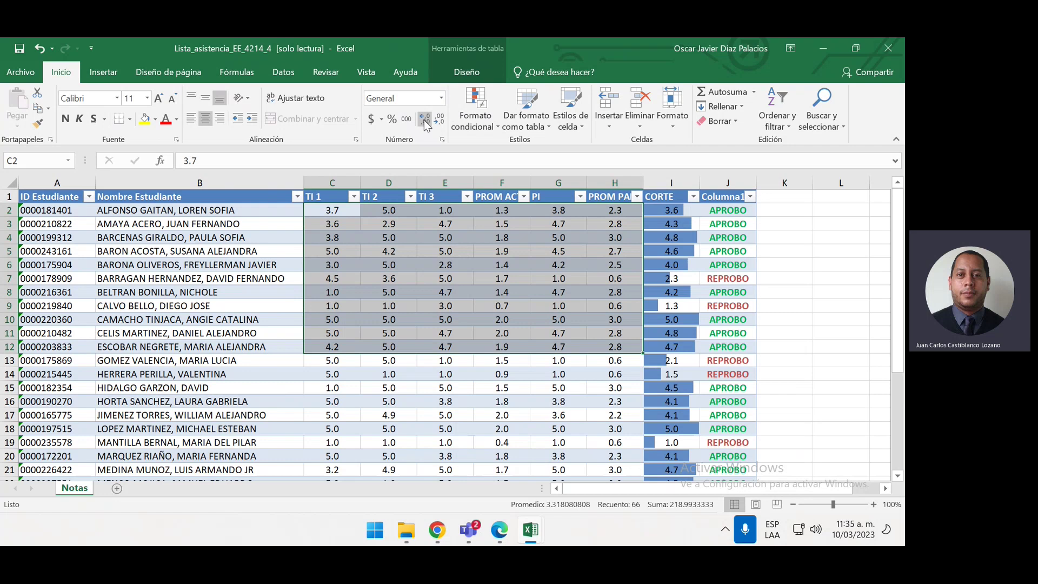
click(441, 98)
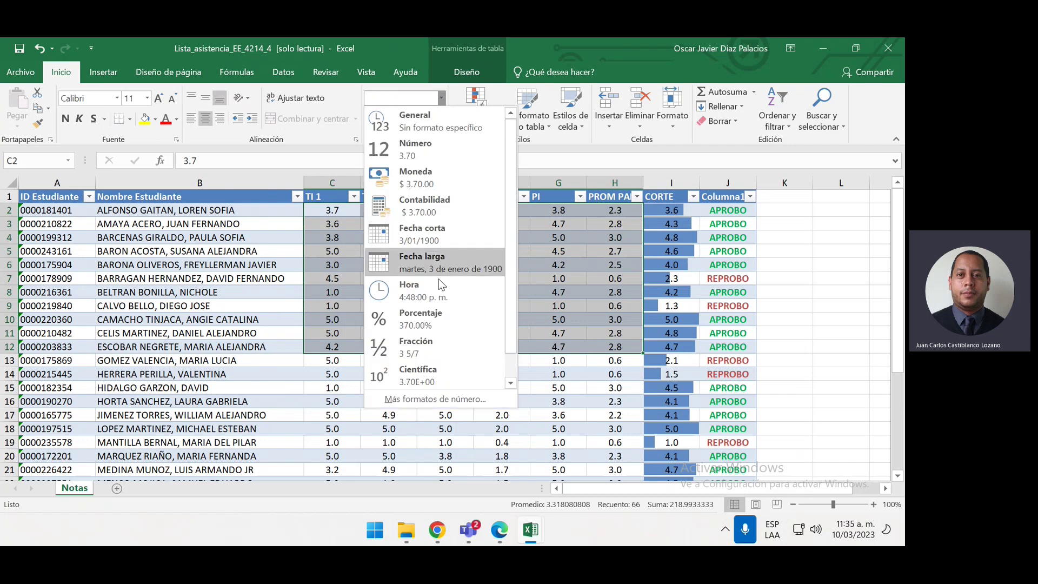
click(463, 394)
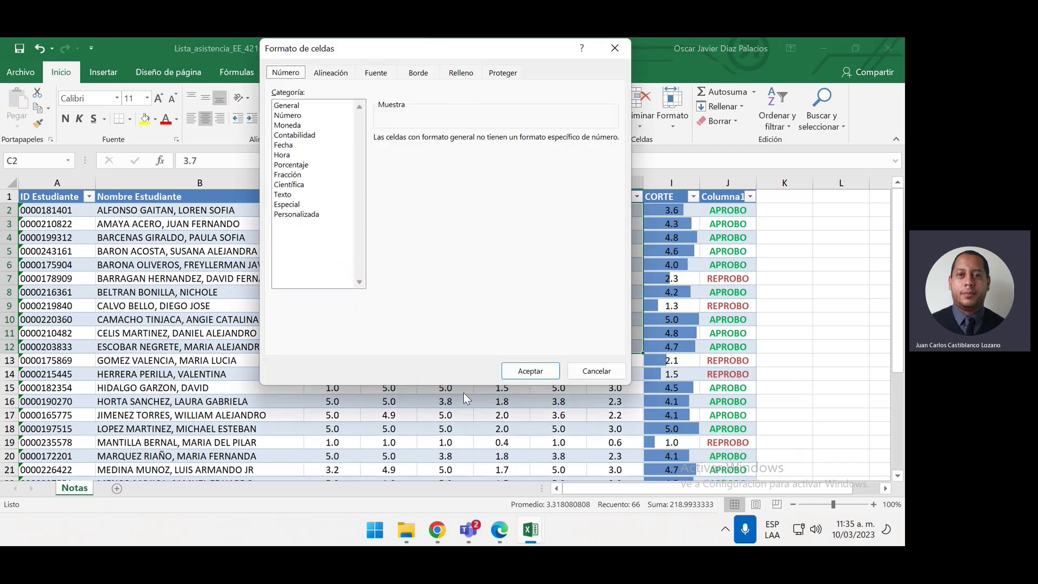
click(316, 214)
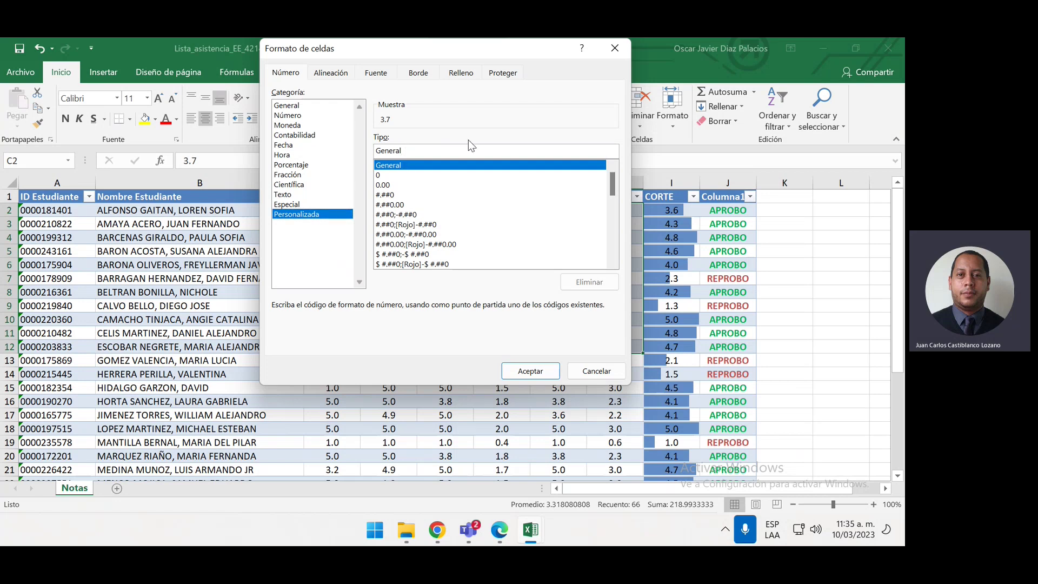
key(BackSpace)
key(BackSpace)
key(BackSpace)
key(BackSpace)
key(BackSpace)
key(BackSpace)
key(BackSpace)
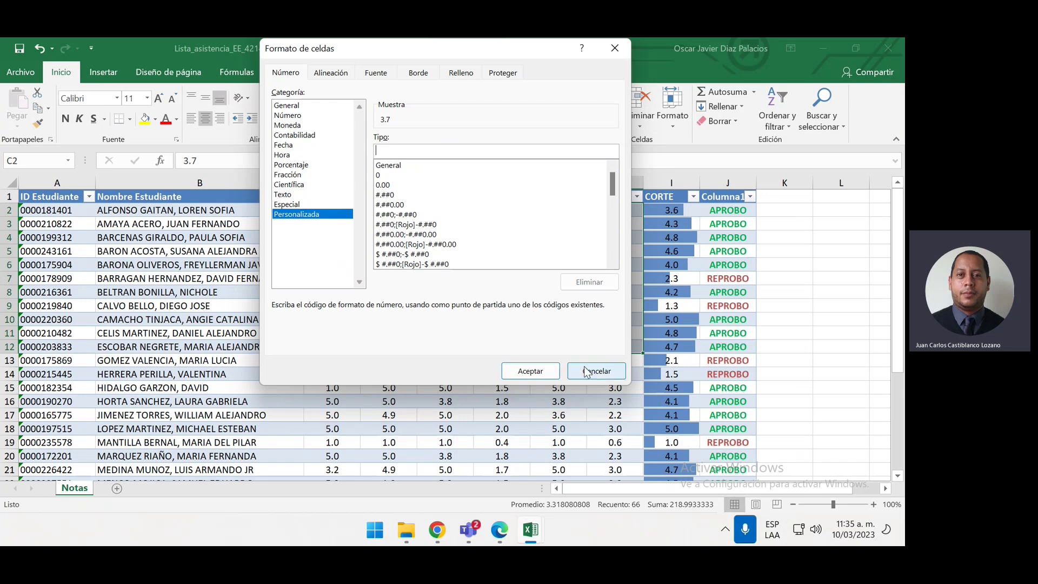
click(586, 372)
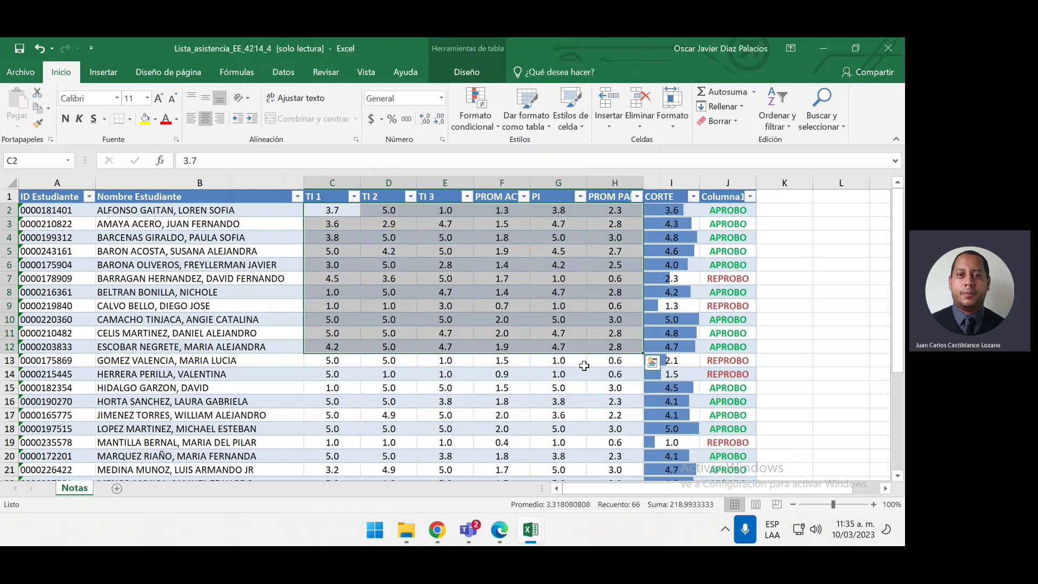
click(526, 294)
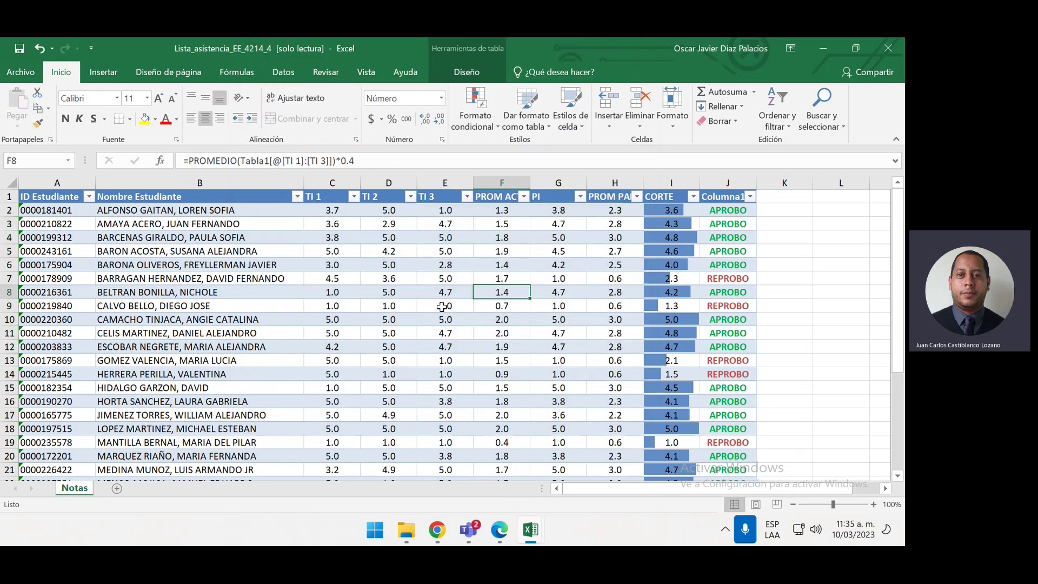
scroll(428, 226, down, 1)
scroll(407, 278, up, 1)
click(653, 213)
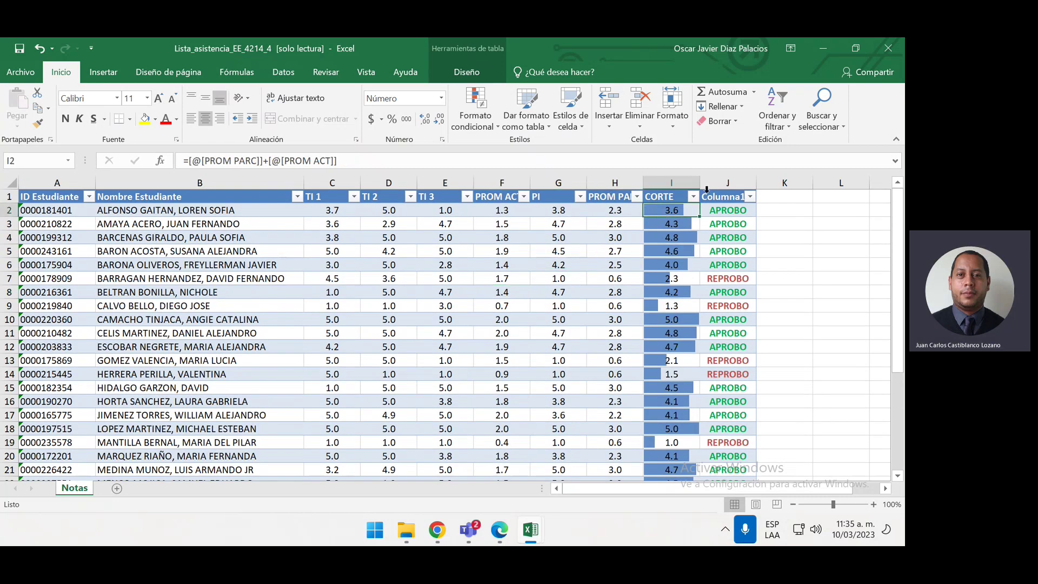
click(714, 189)
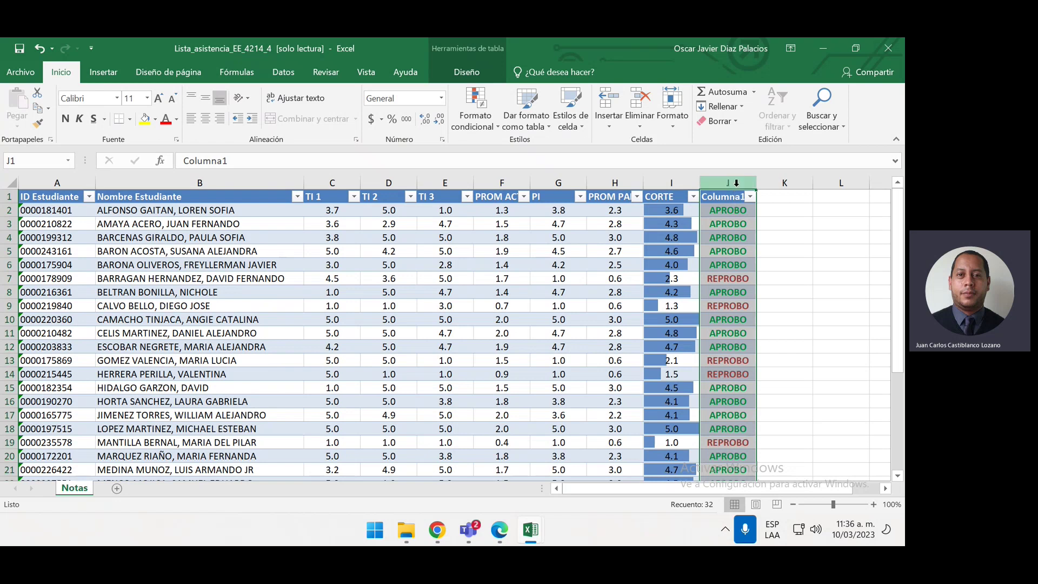
Insert two empty table columns before Columna1 and select the CORTE values I2:I32
key(ctrl+plus)
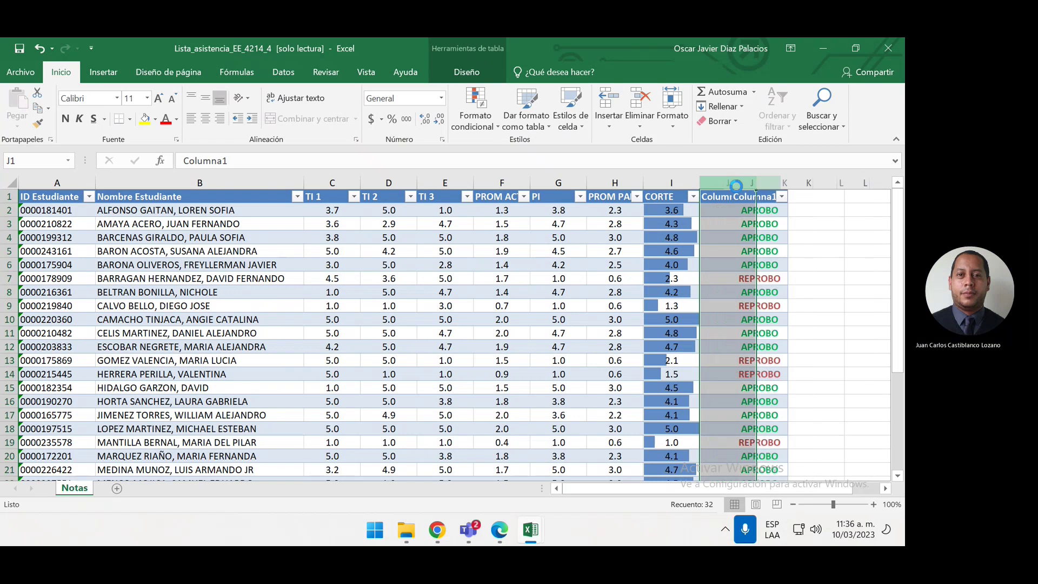
key(ctrl+plus)
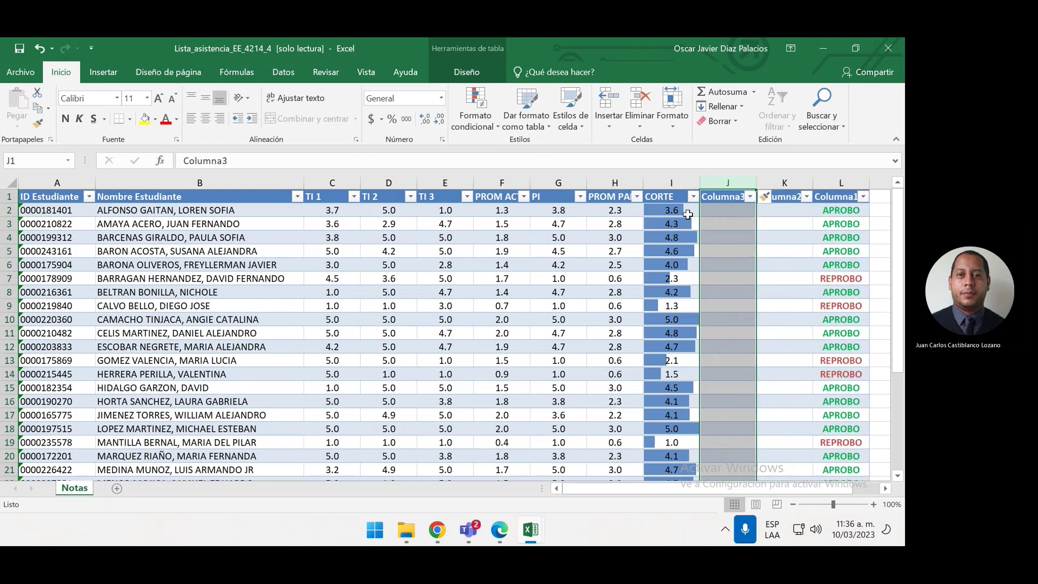
click(687, 215)
key(ctrl+shift+Down)
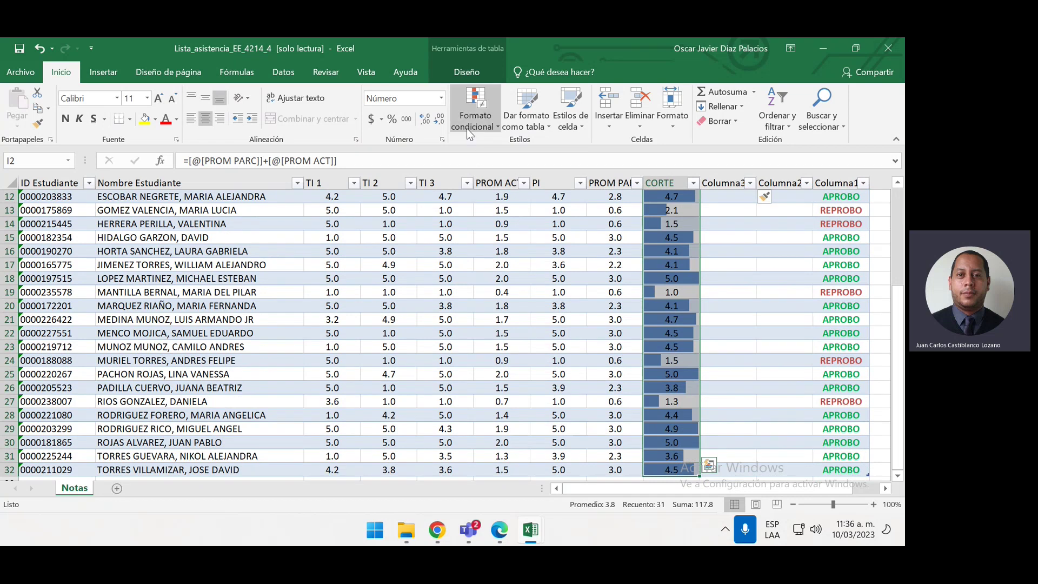
Adjust the CORTE values to display three decimal places
click(437, 121)
click(425, 120)
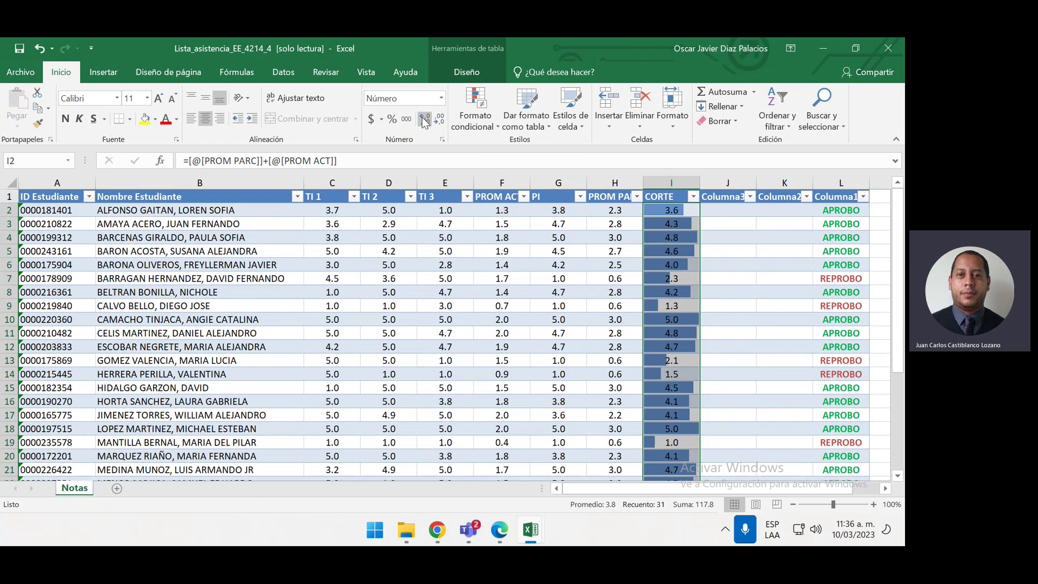
click(425, 120)
click(425, 120)
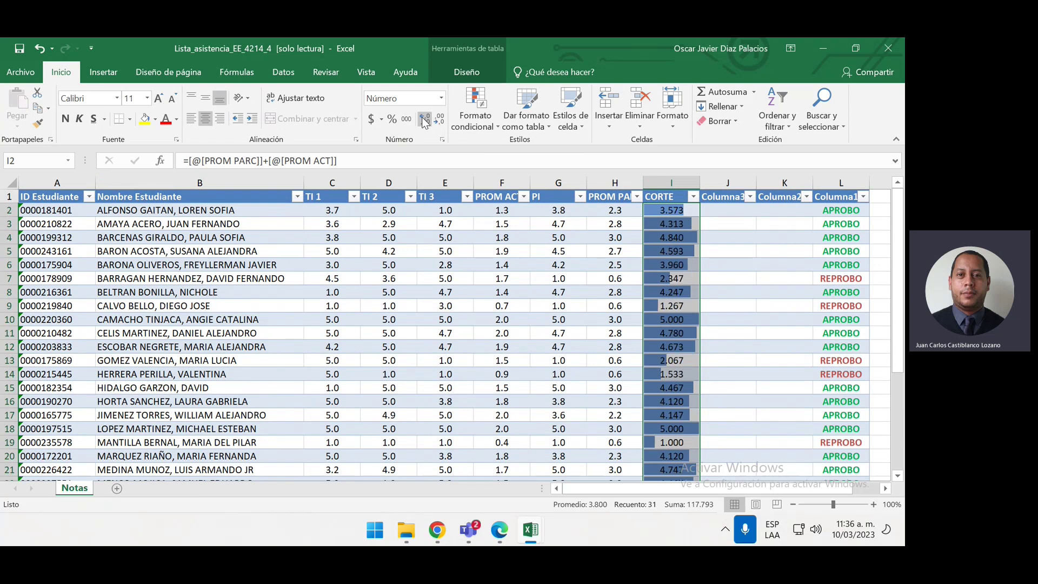
Show CORTE values with four decimals, then select J2 in the new Columna3
click(425, 120)
click(746, 331)
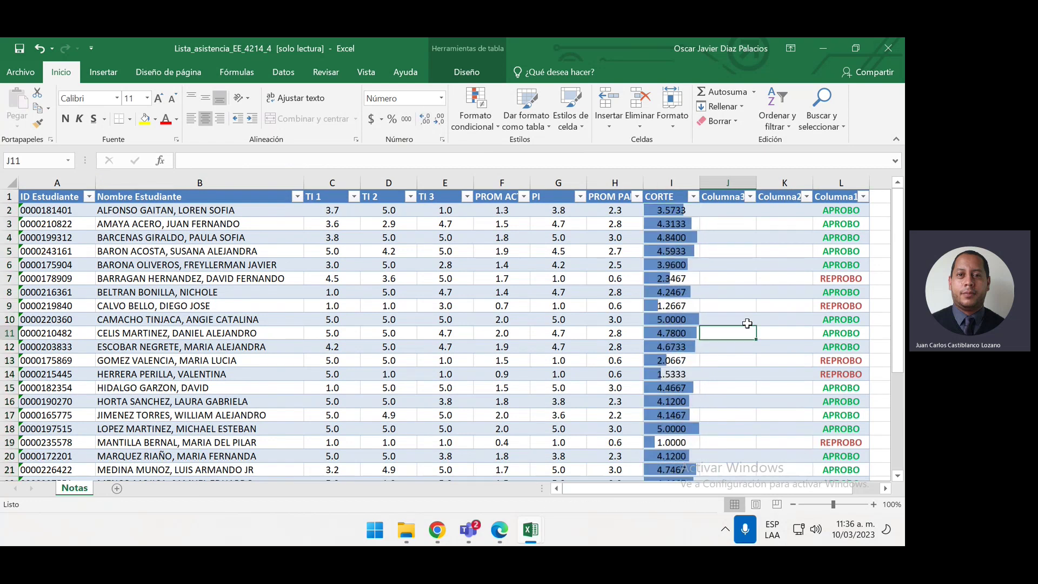
click(739, 219)
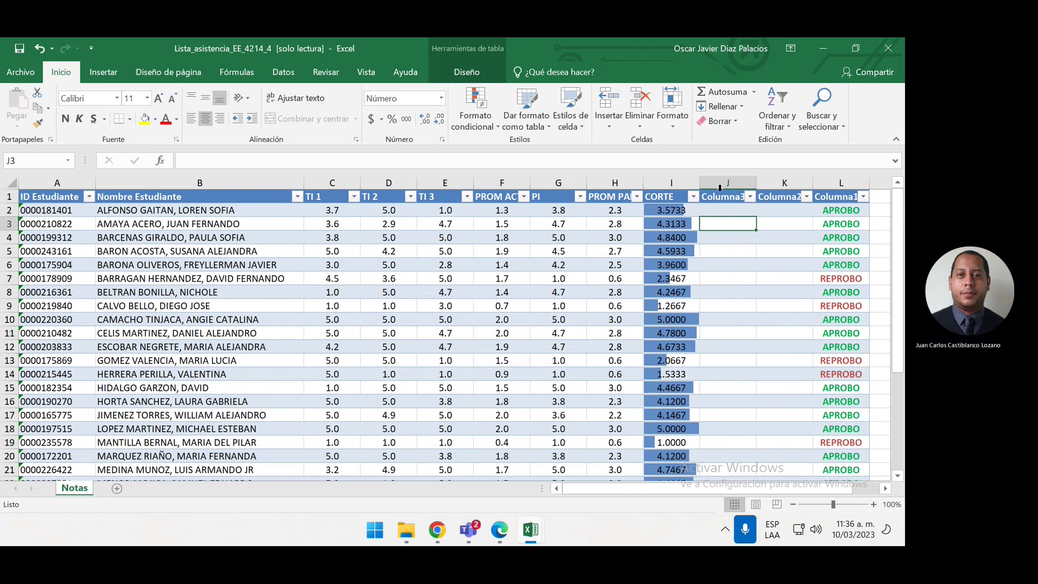
click(724, 211)
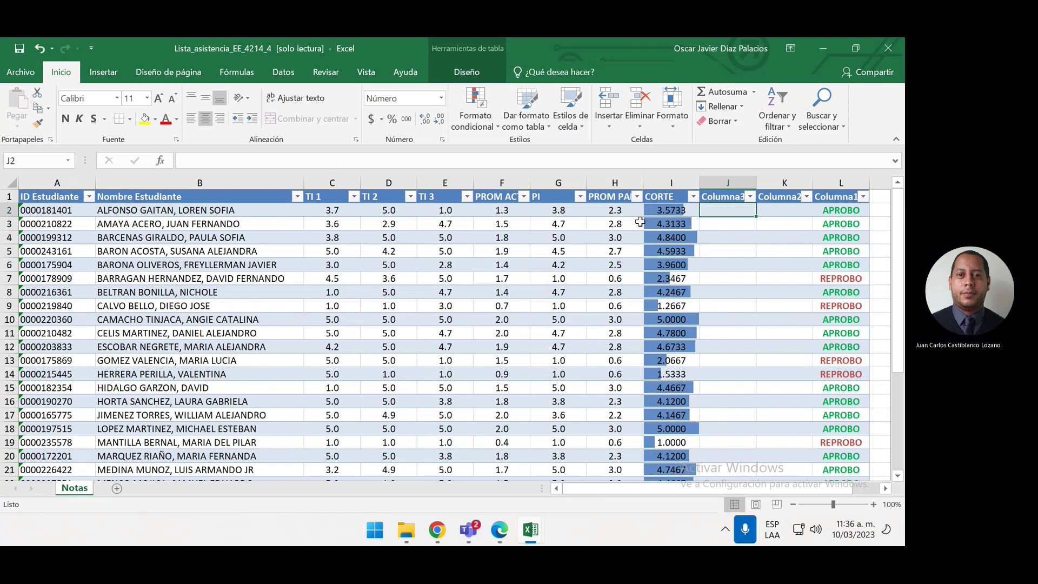
click(656, 213)
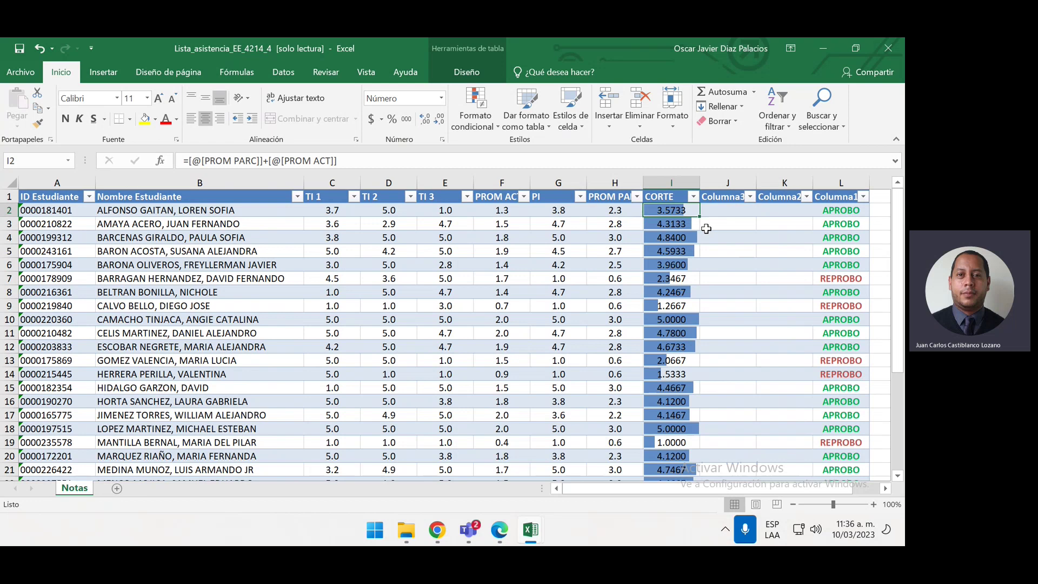
click(719, 216)
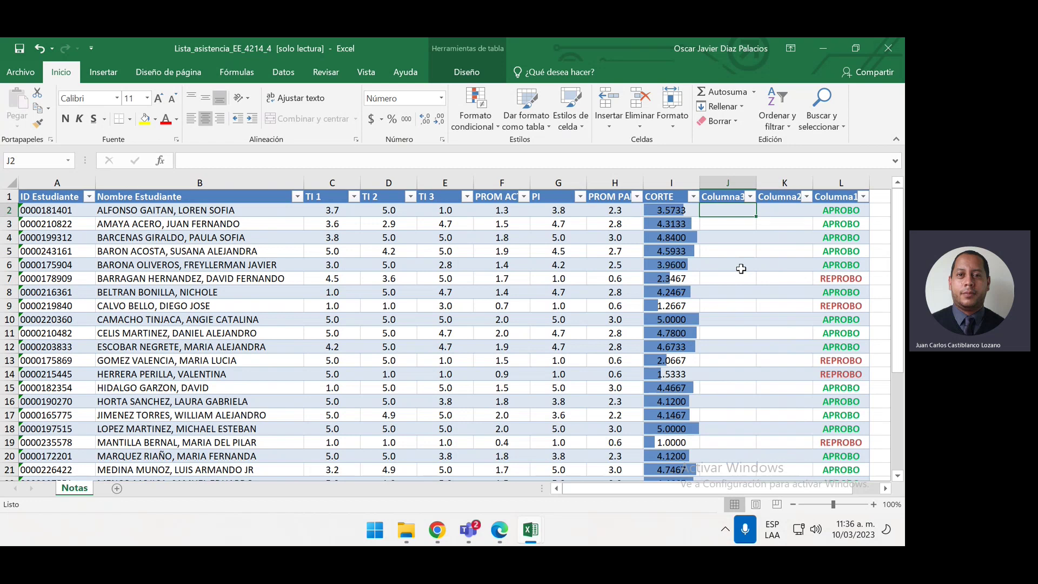
Try a misspelled =REDONEDRA formula in J2, then undo it
text(=)
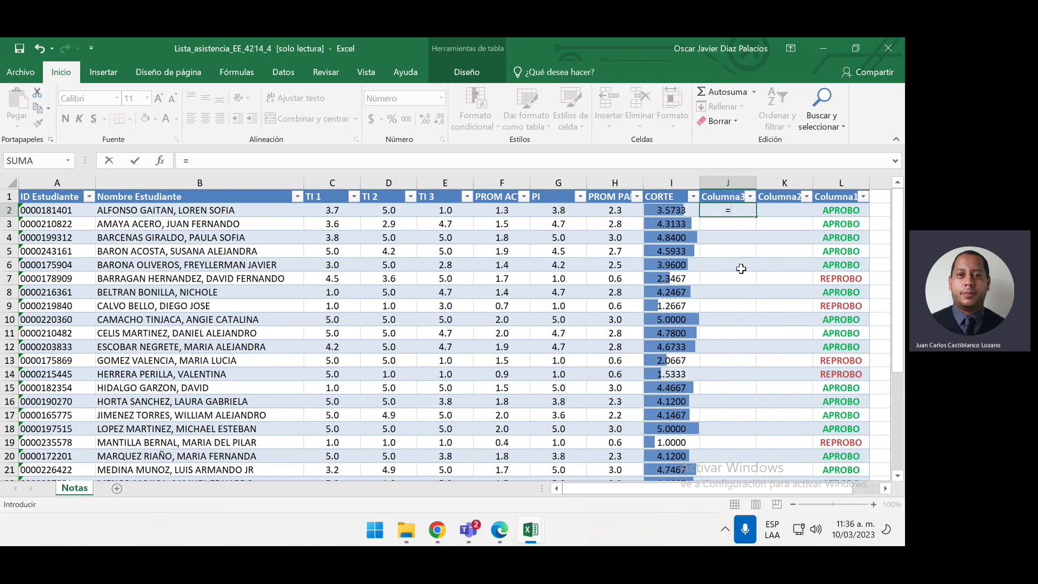
text(REDONEDRA)
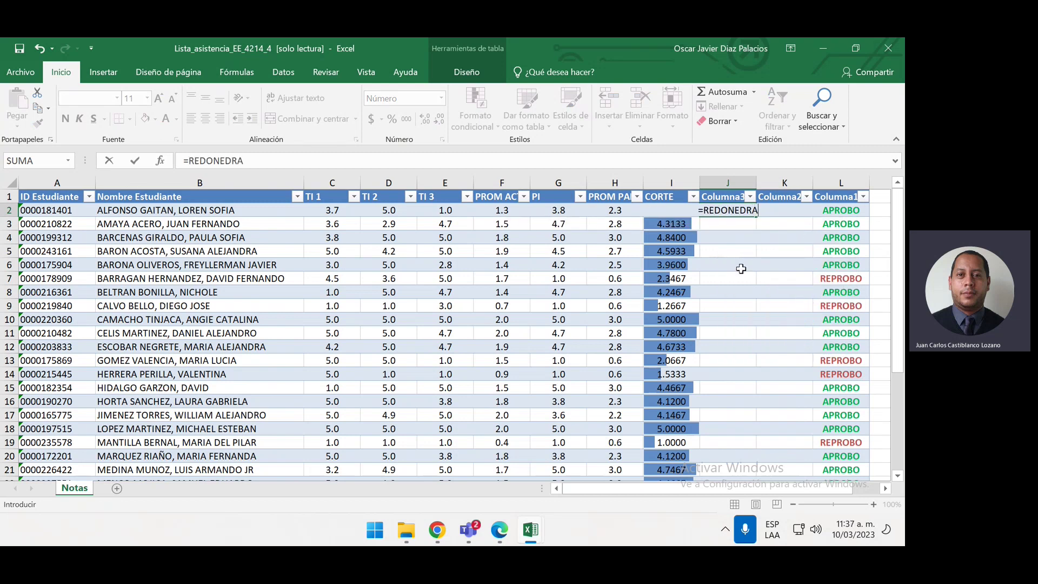
key(Return)
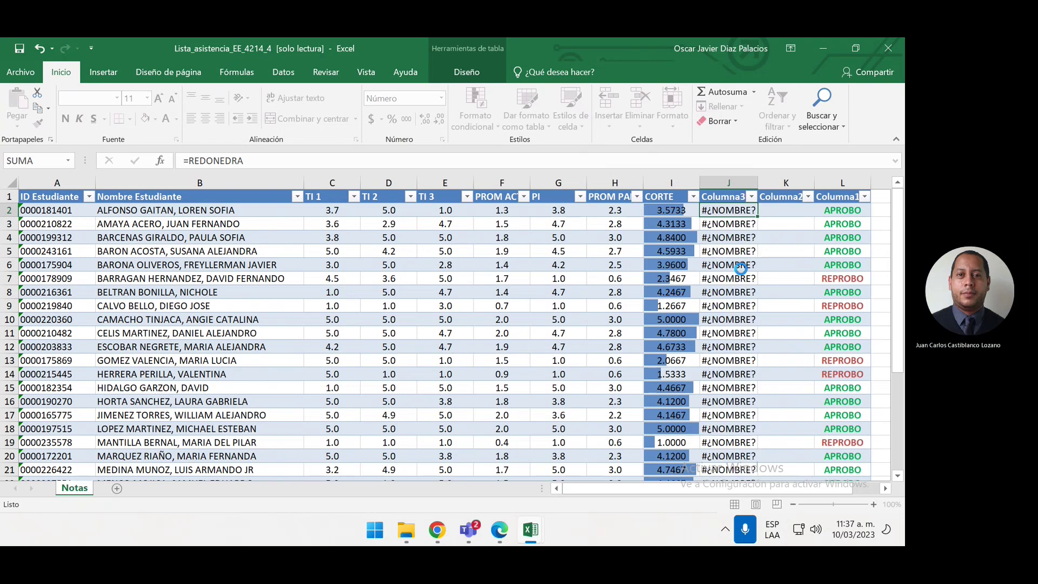
key(ctrl+s)
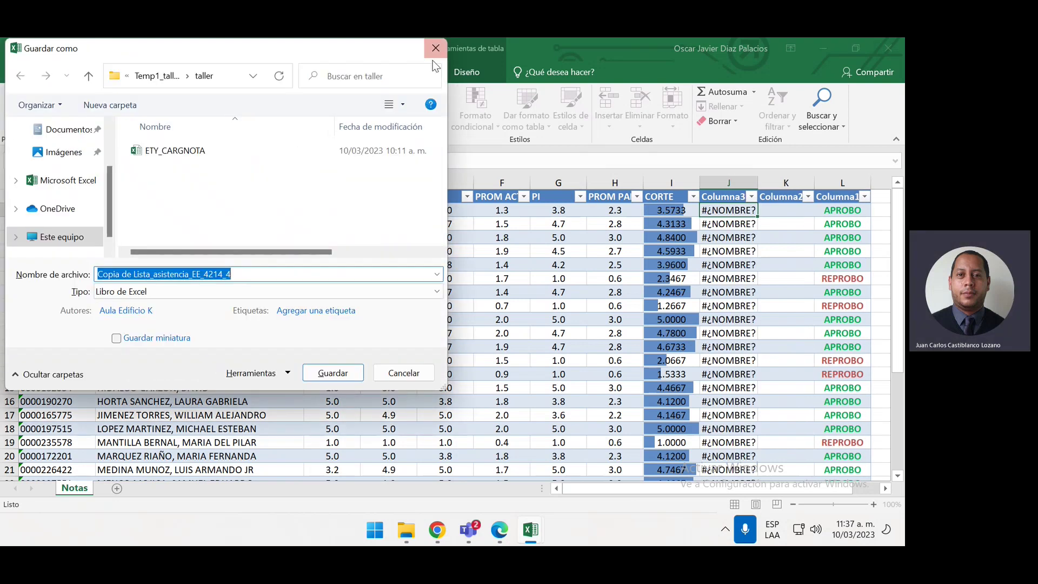
click(436, 49)
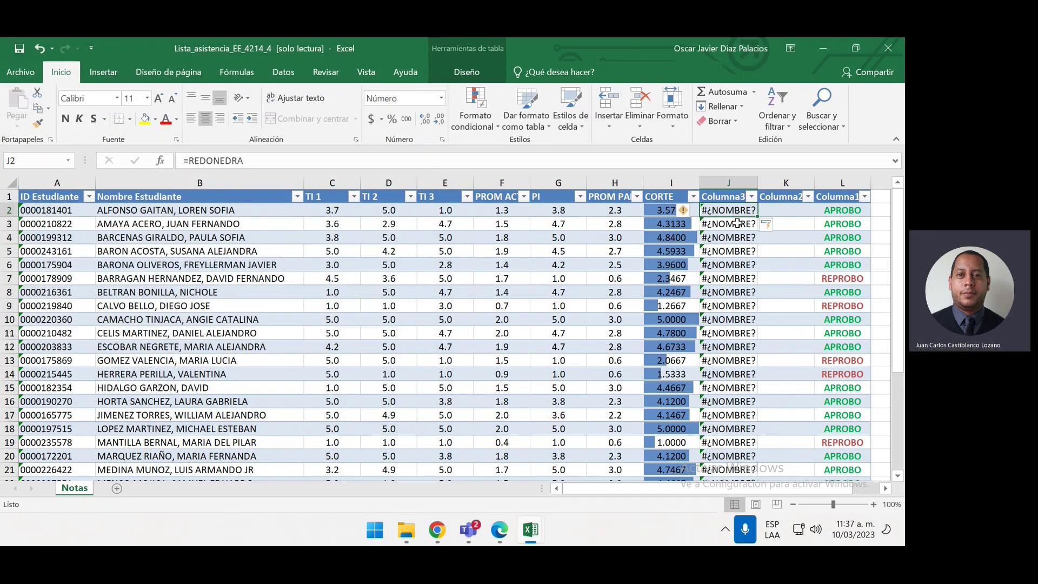
key(ctrl+z)
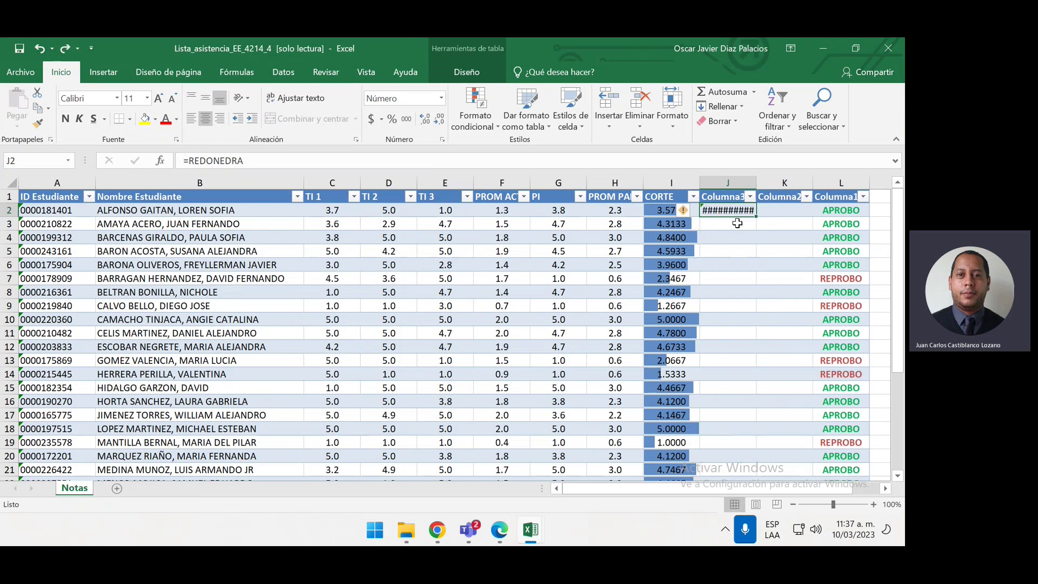
key(ctrl+z)
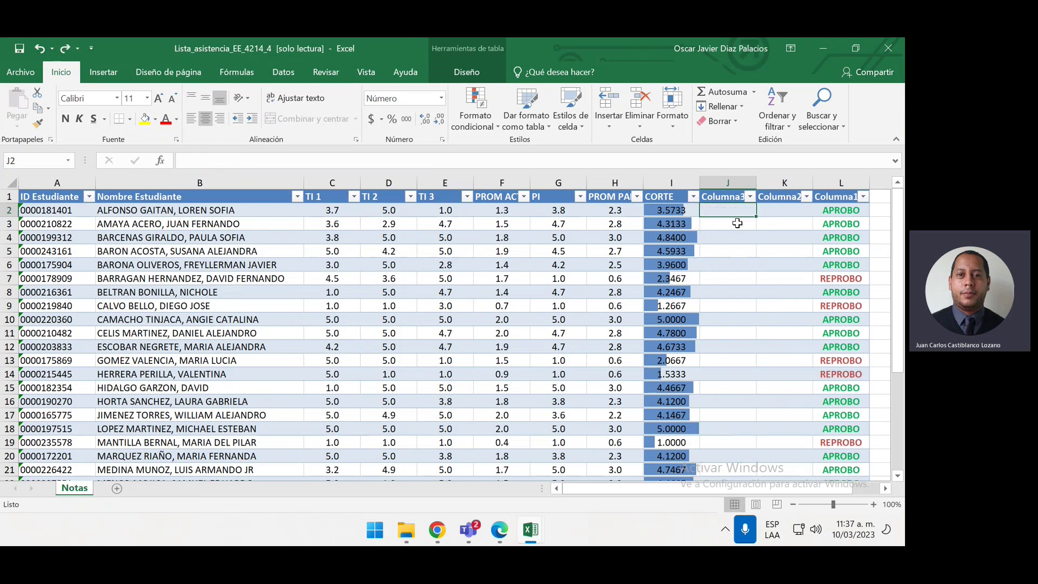
Build =REDONDEAR(I5) in J2 and dismiss the too-few-arguments error
text(=REONDE)
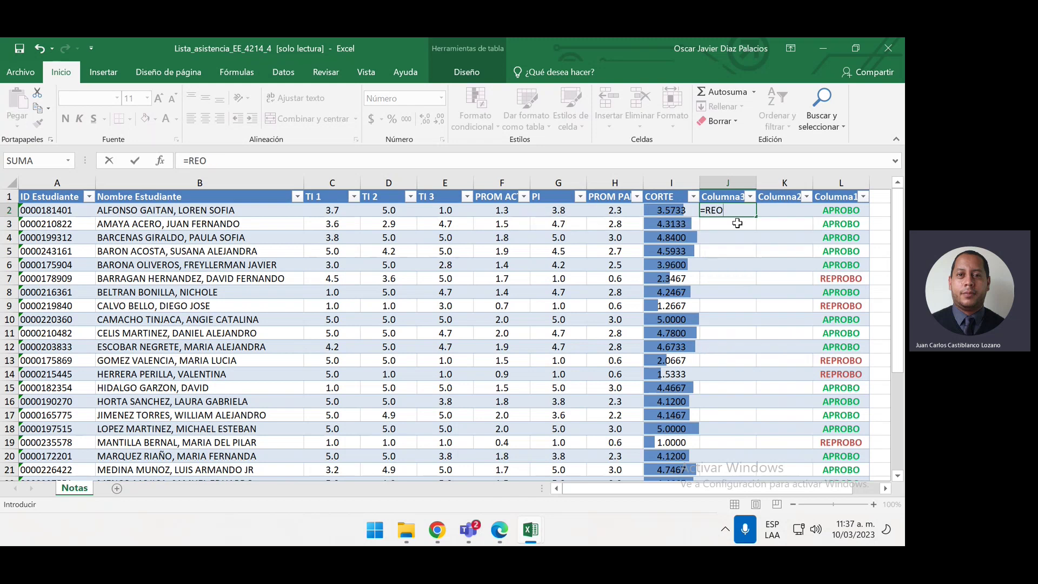
key(BackSpace)
key(BackSpace)
key(BackSpace)
key(BackSpace)
text(DO)
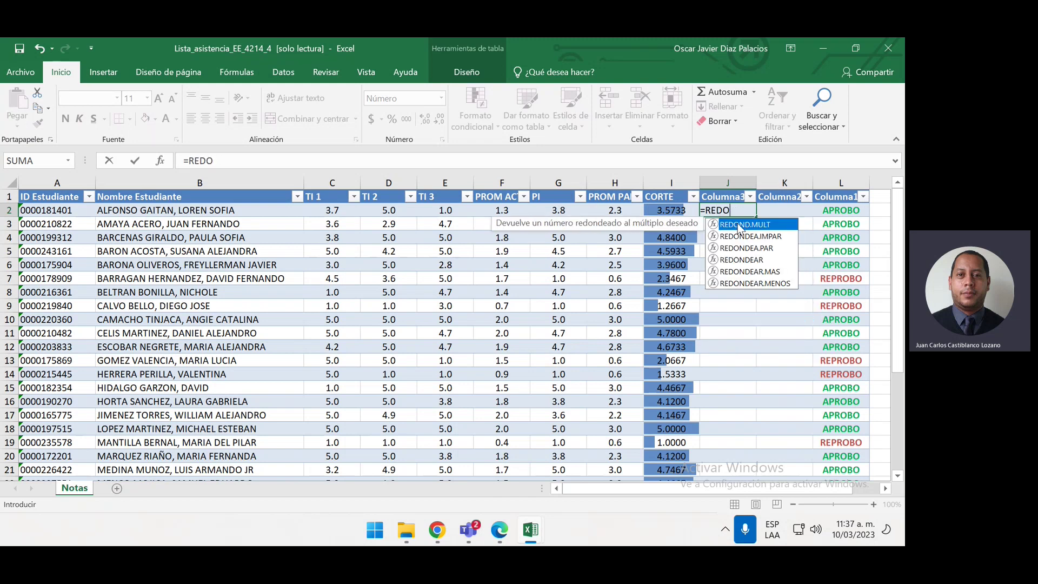
double_click(759, 263)
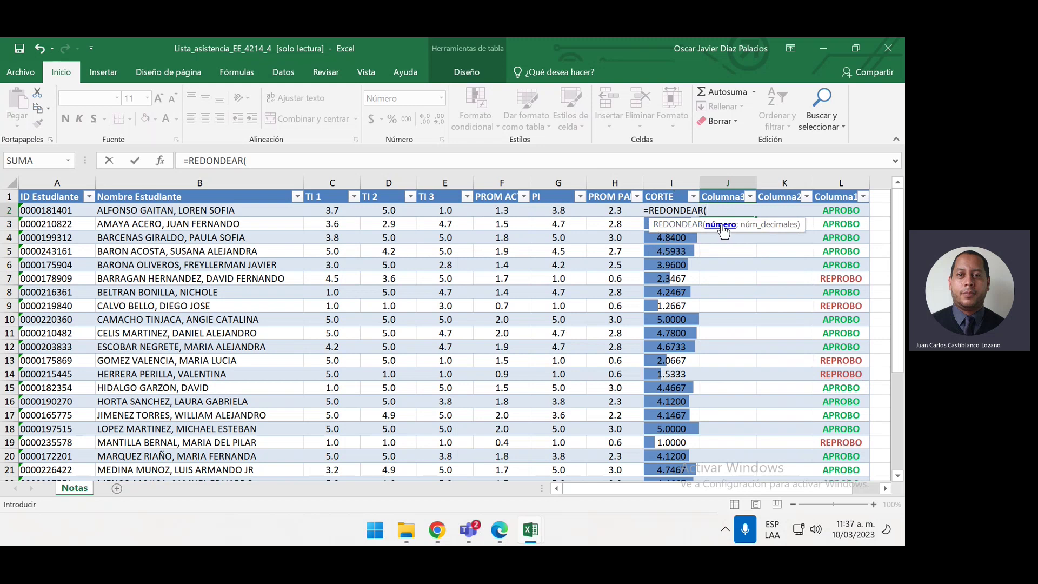
drag(747, 229, 800, 274)
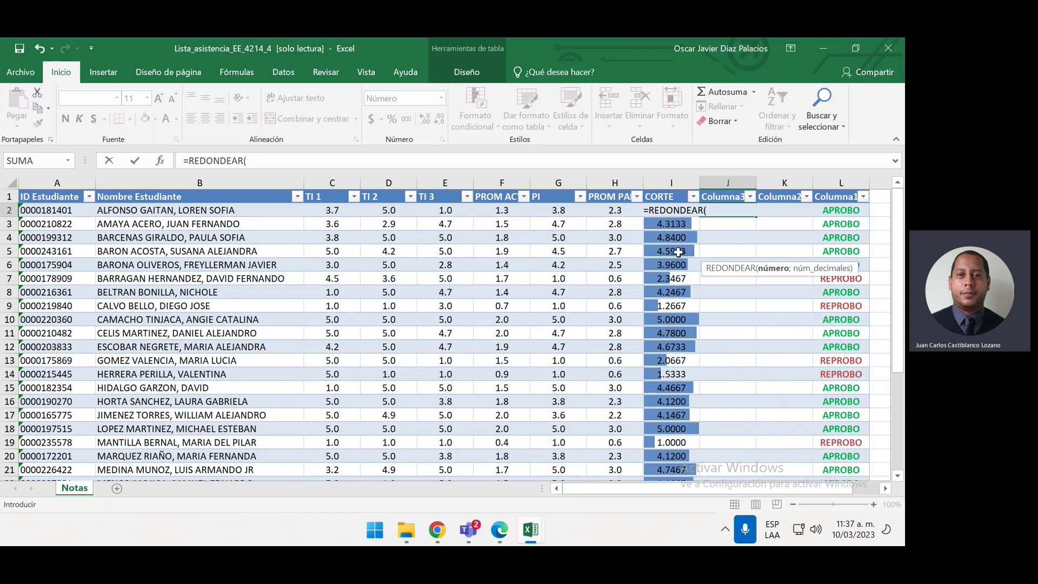
click(681, 252)
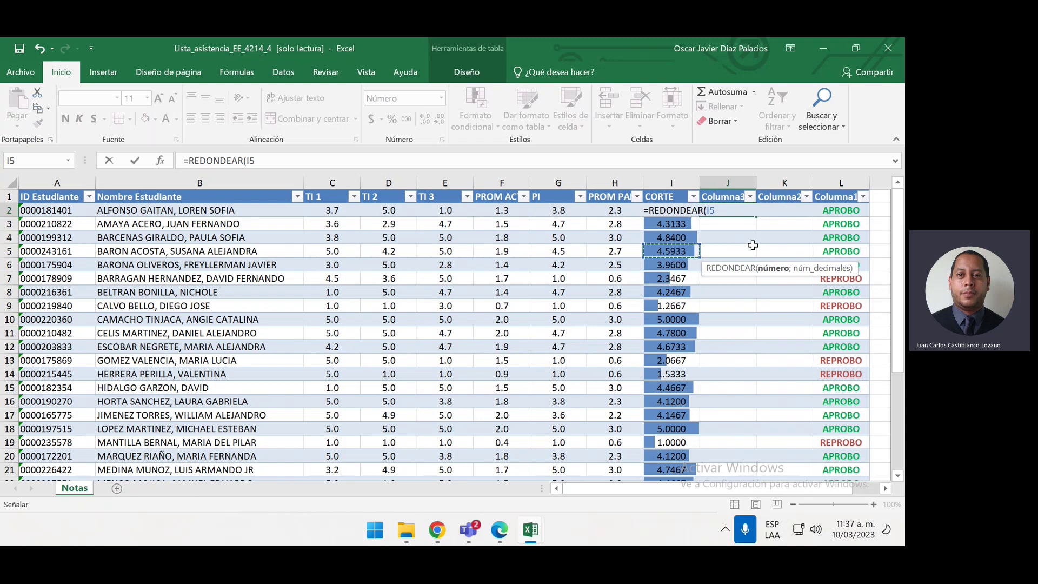
text())
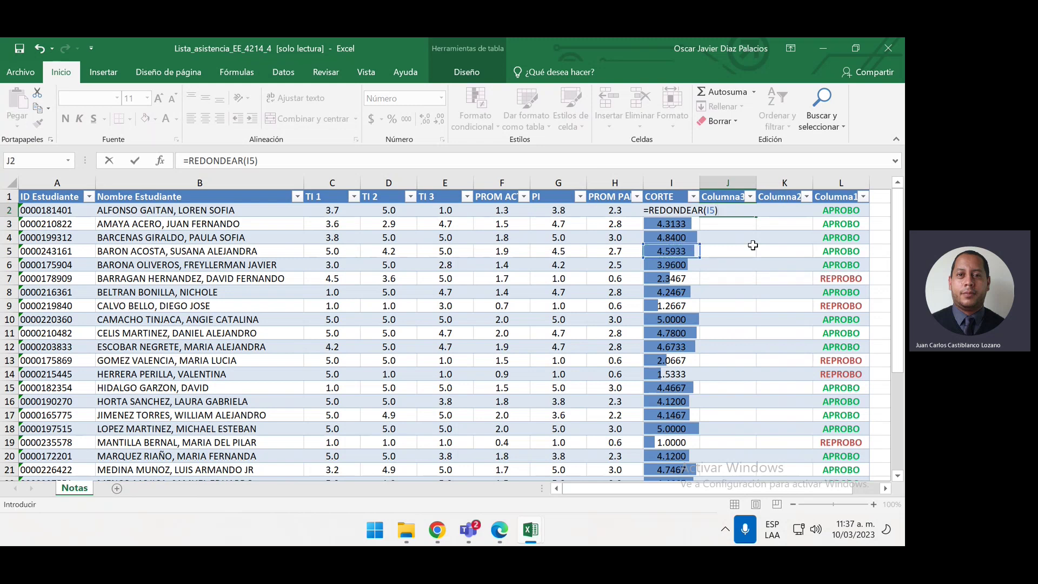
key(Return)
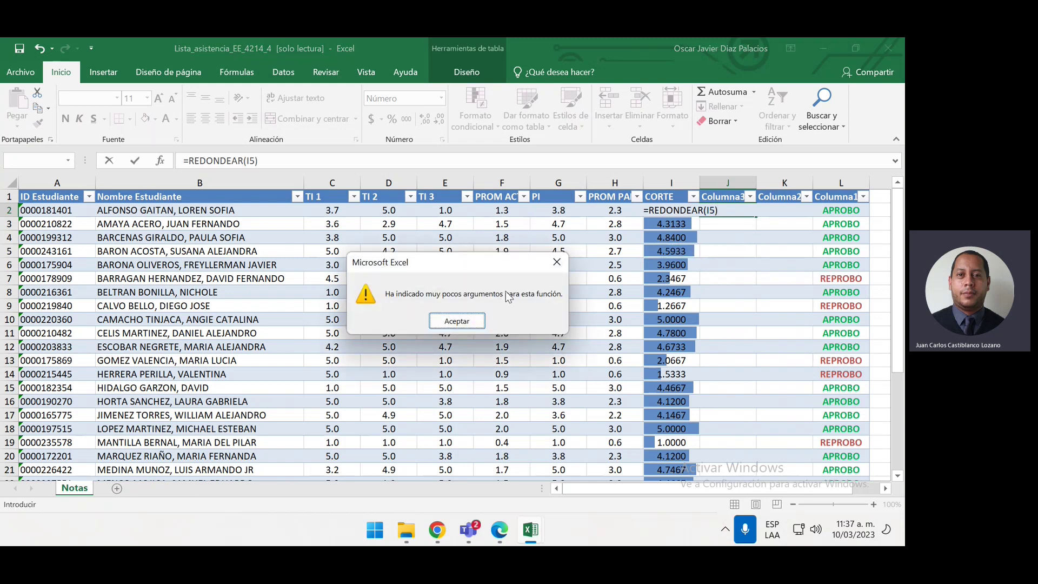
click(475, 323)
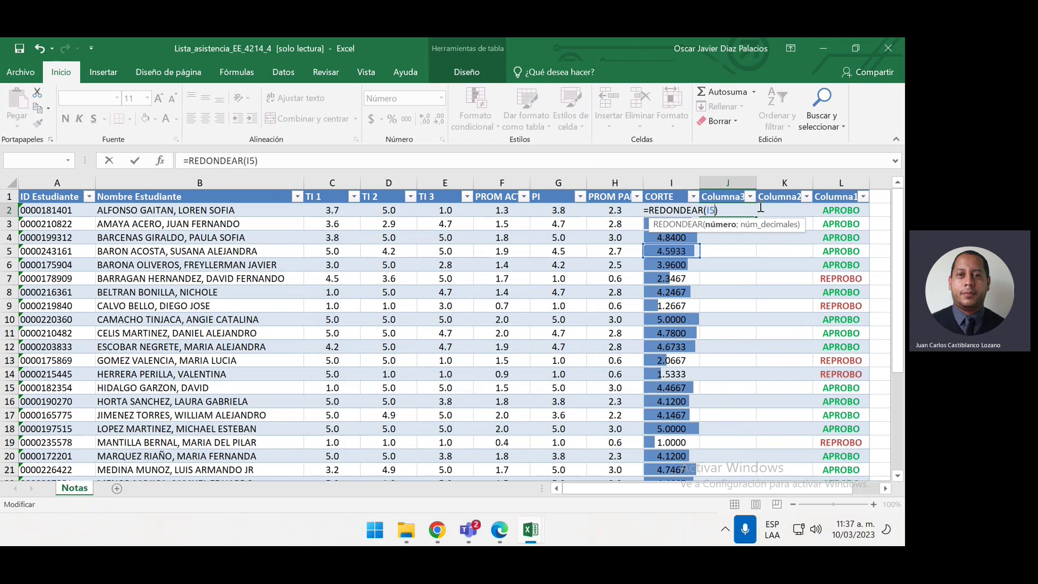
Complete it as =REDONDEAR(I5;1), inspect the filled results, then undo them
text(;1)
key(Return)
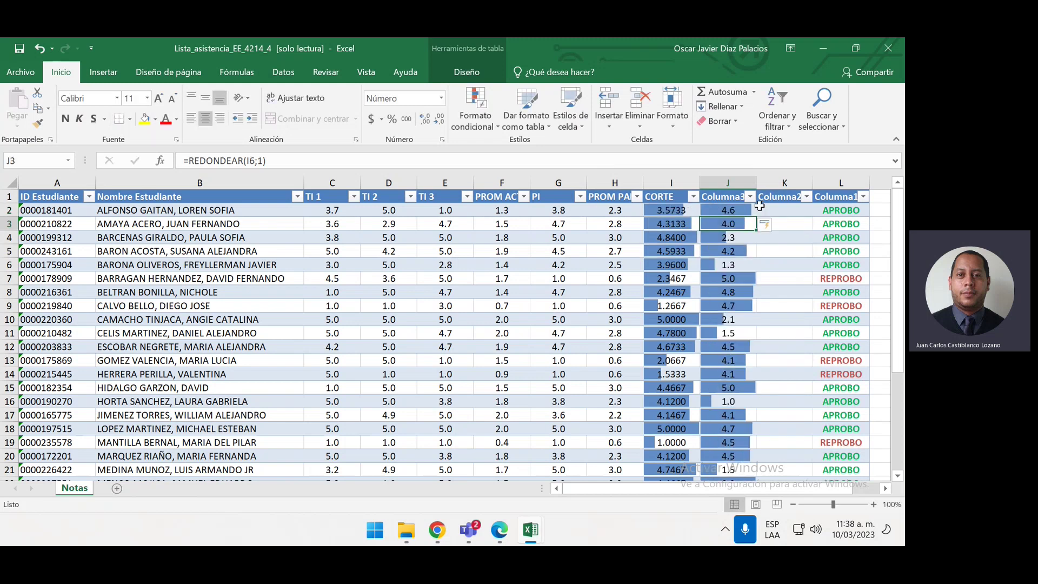
click(741, 256)
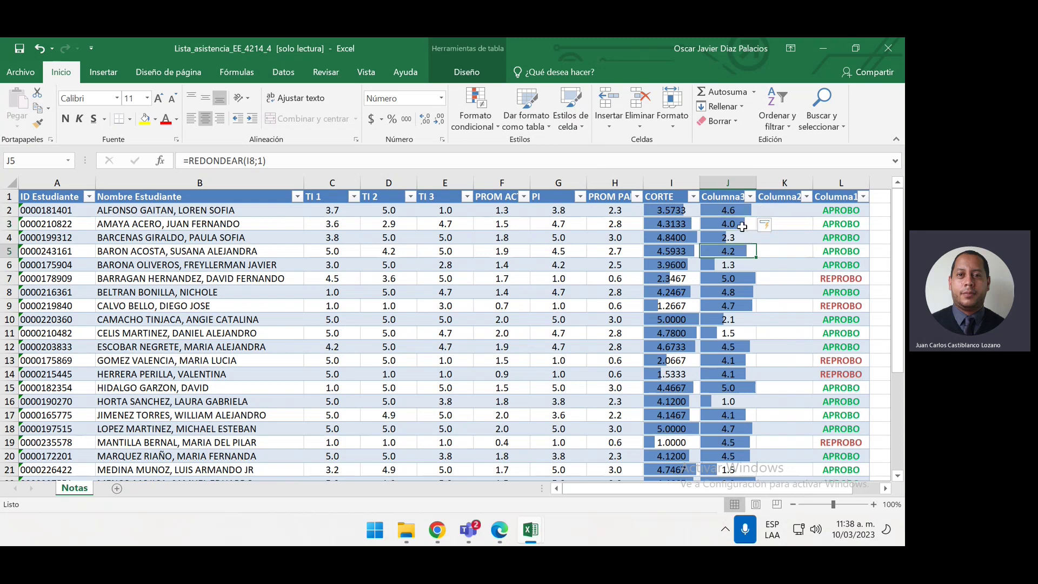
click(748, 291)
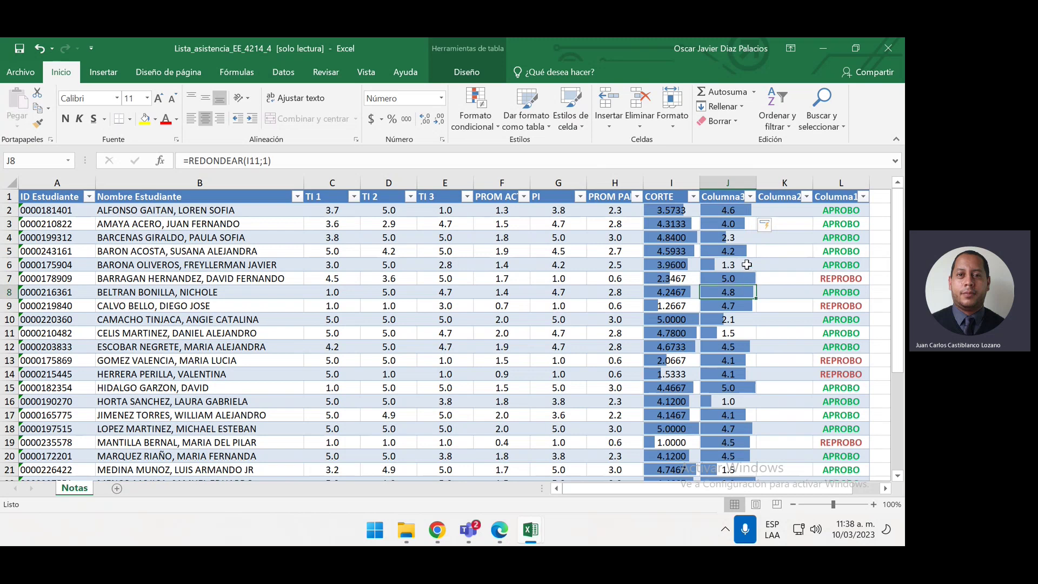
click(748, 270)
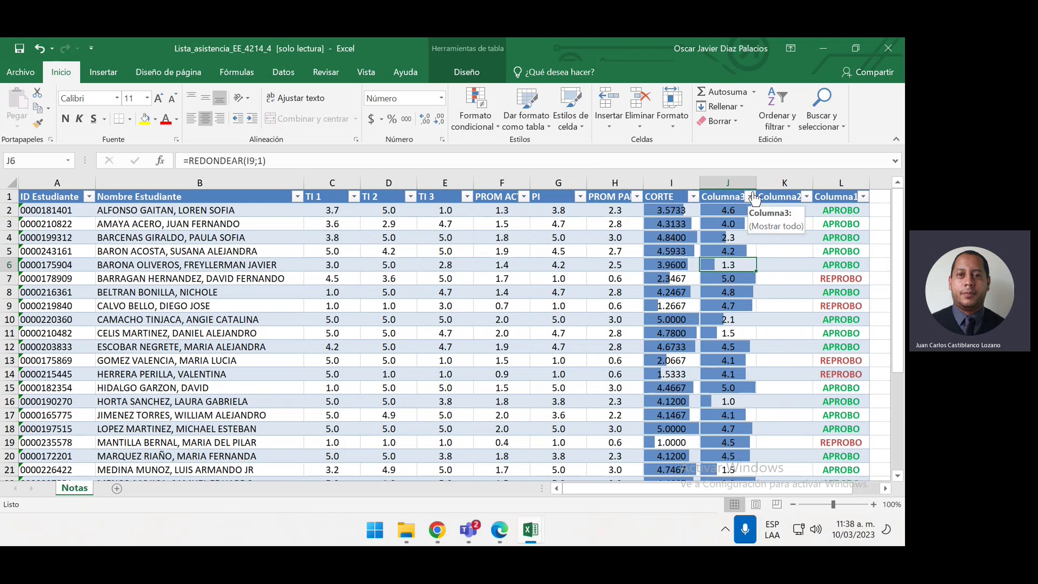
key(ctrl+z)
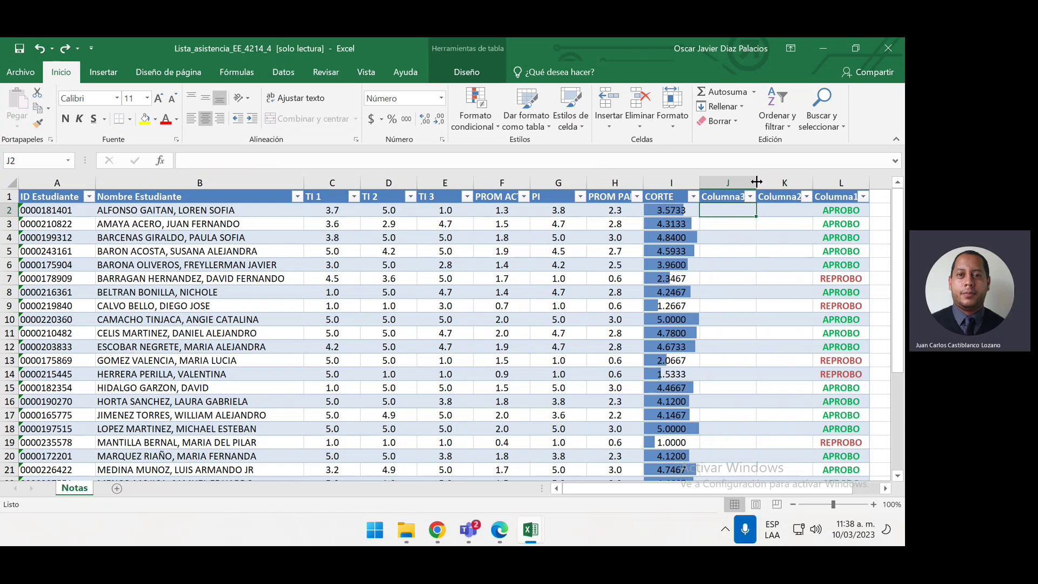
Resize Columna3 and widen Columna2, with K2 selected
drag(756, 182, 807, 181)
key(Down)
key(Down)
key(Down)
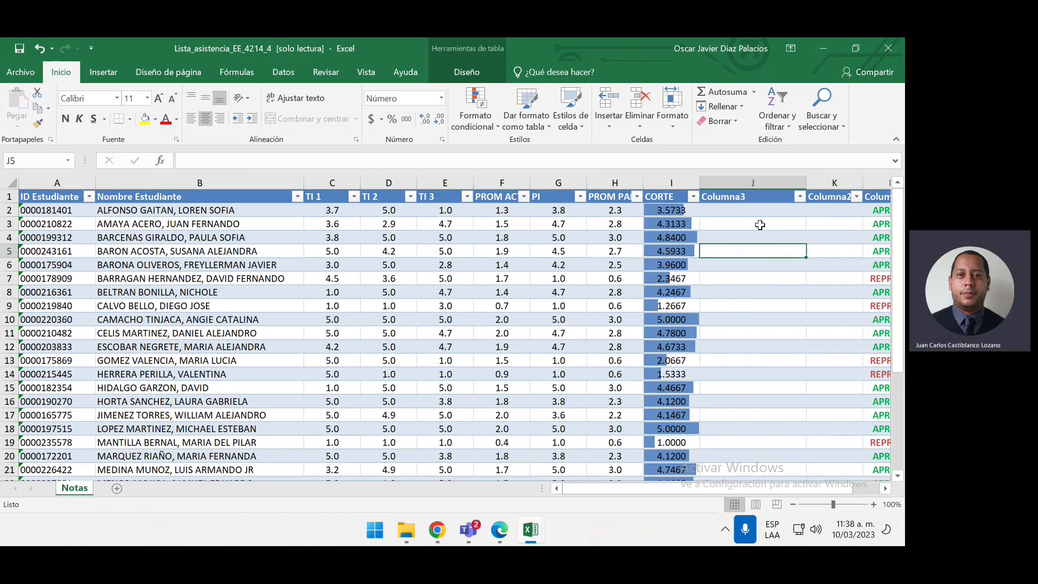
click(814, 210)
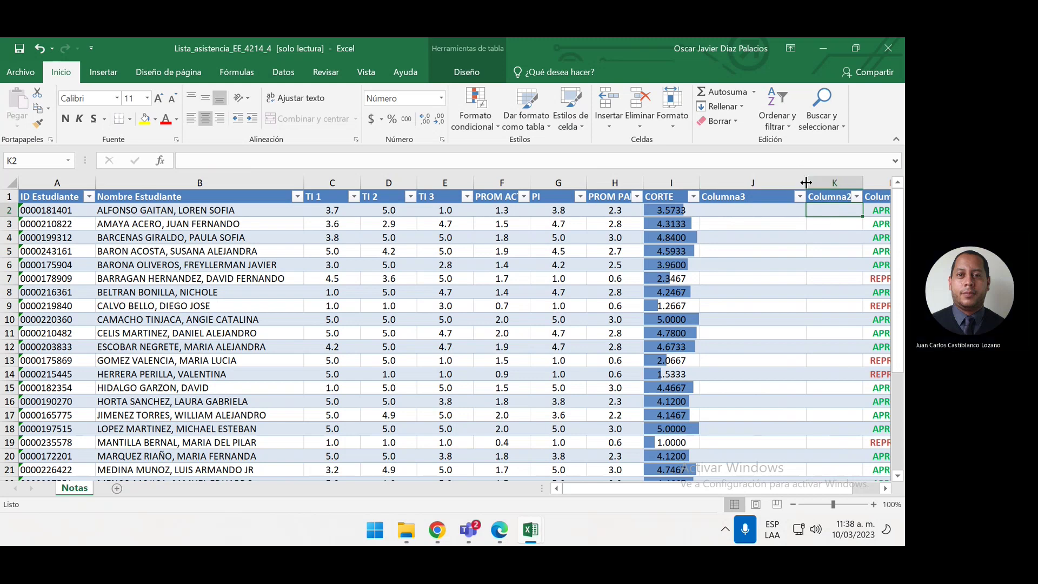
drag(806, 176, 770, 176)
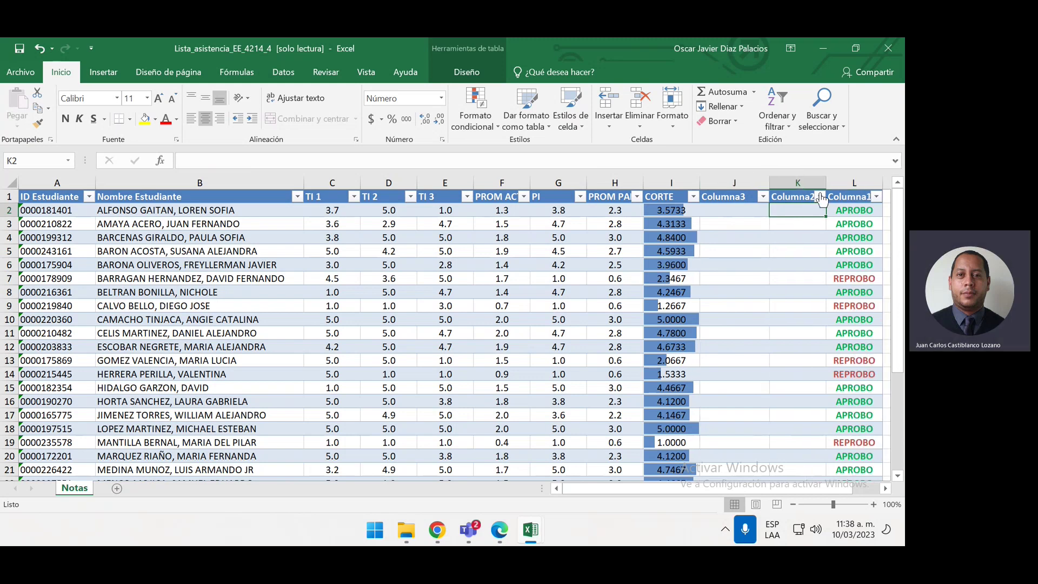
drag(825, 183, 843, 182)
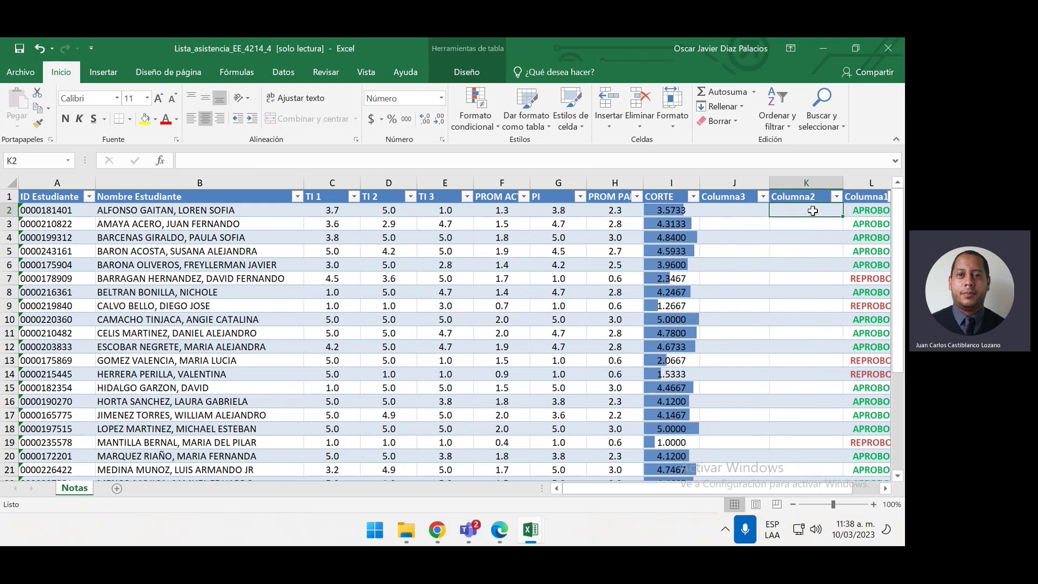
text(=REDOJN)
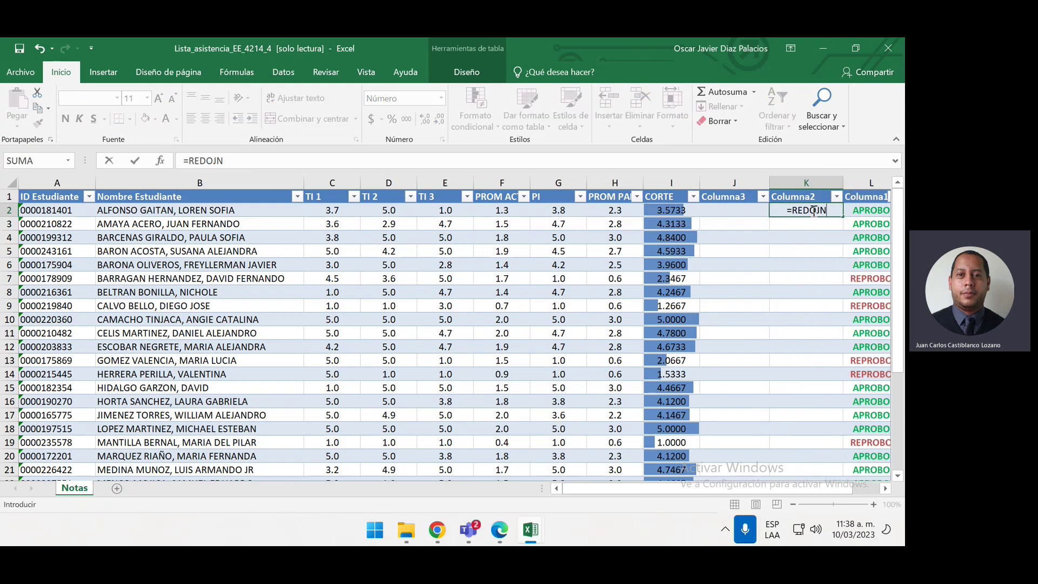
key(BackSpace)
key(BackSpace)
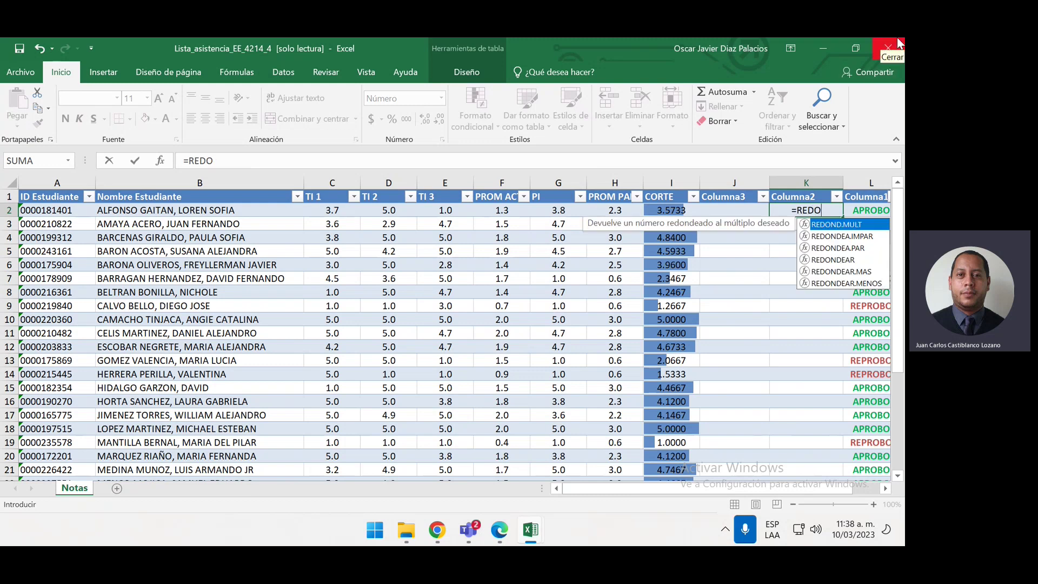
double_click(863, 259)
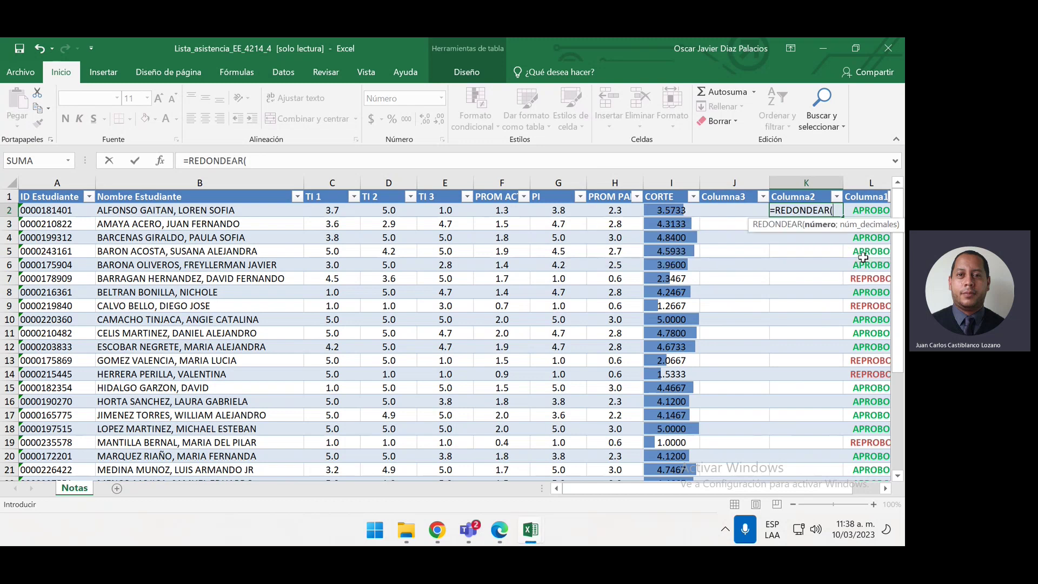
click(678, 208)
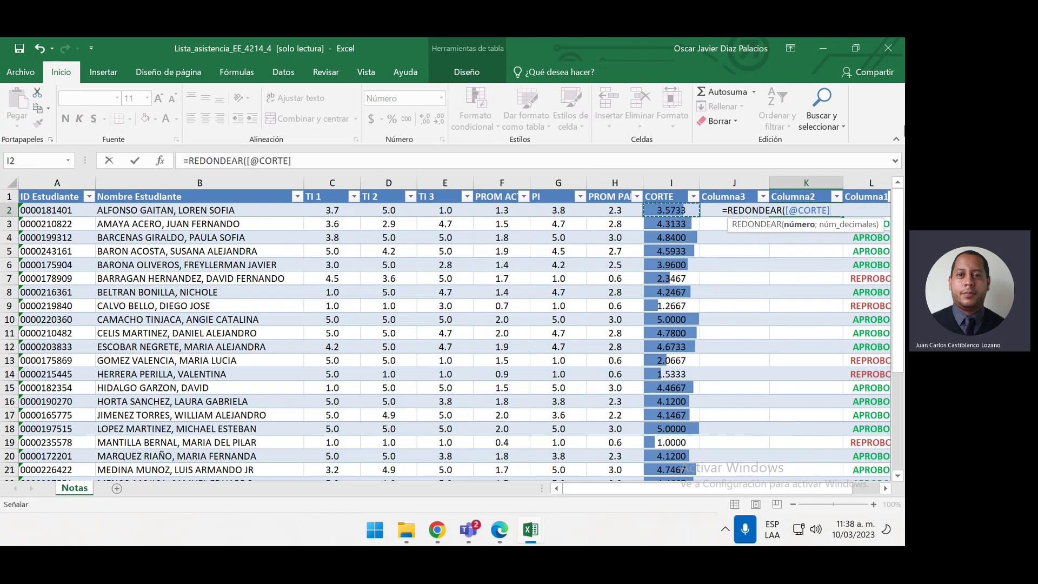
text(;1)
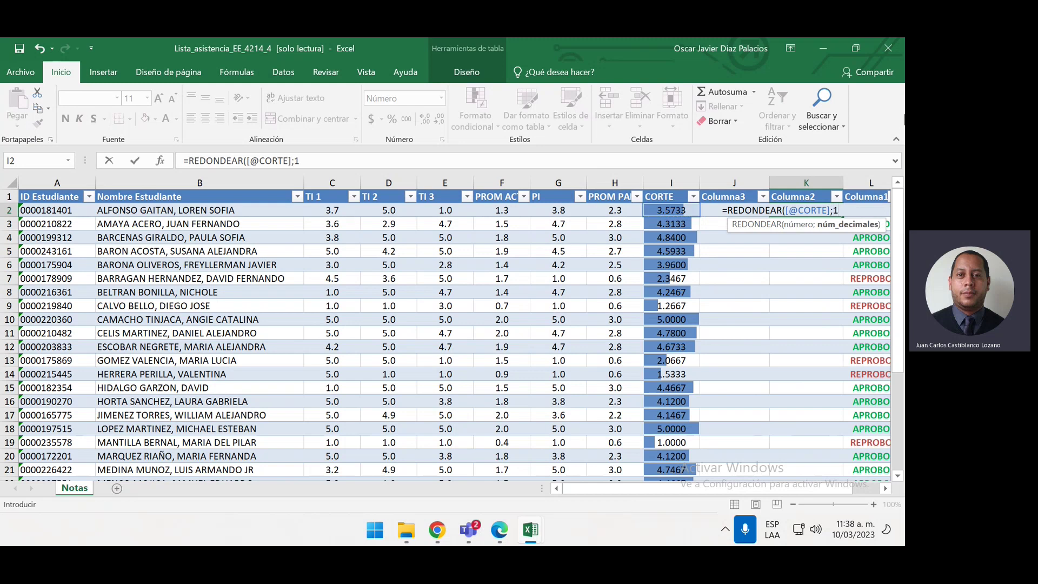
text())
key(Return)
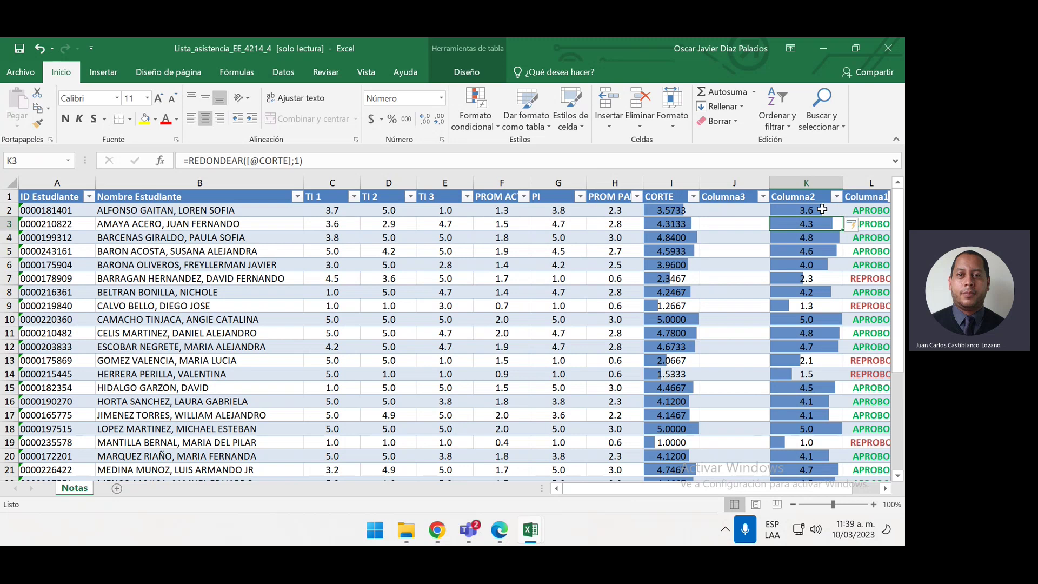
Clear the rounded Columna2 values down to row 32, then undo the deletion
click(822, 209)
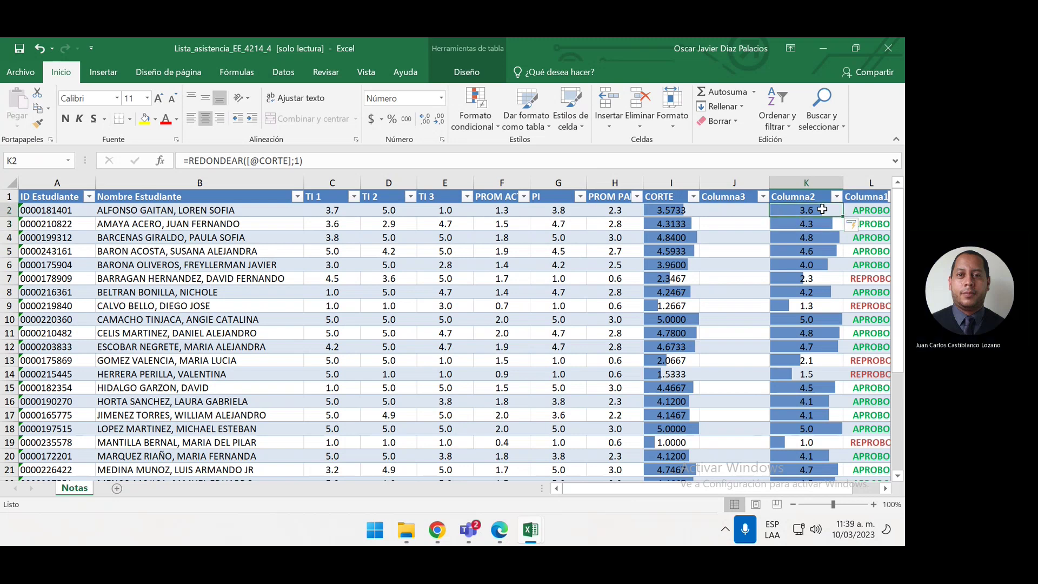
key(ctrl+shift+Down)
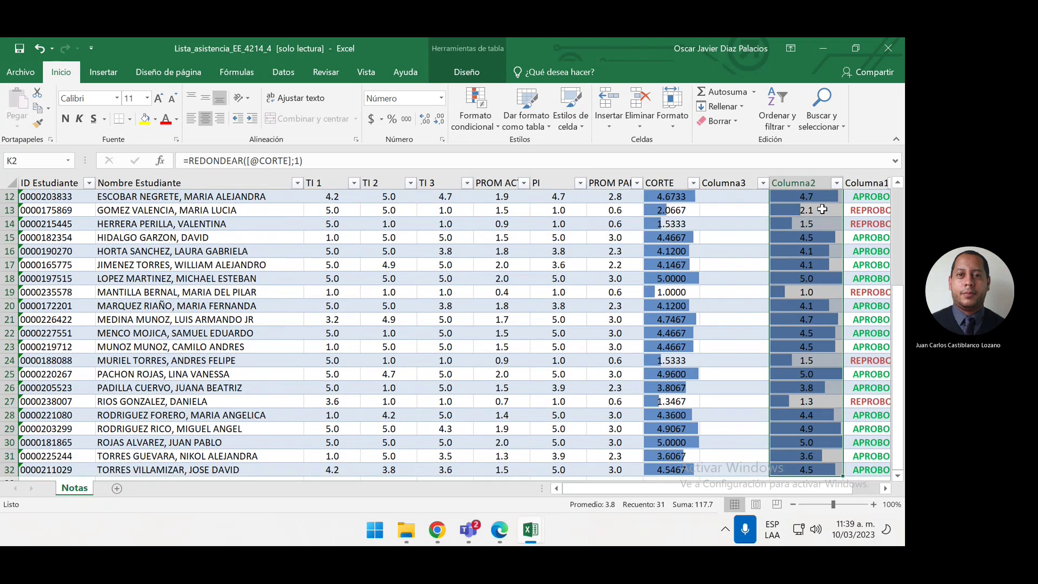
scroll(822, 210, up, 4)
key(Delete)
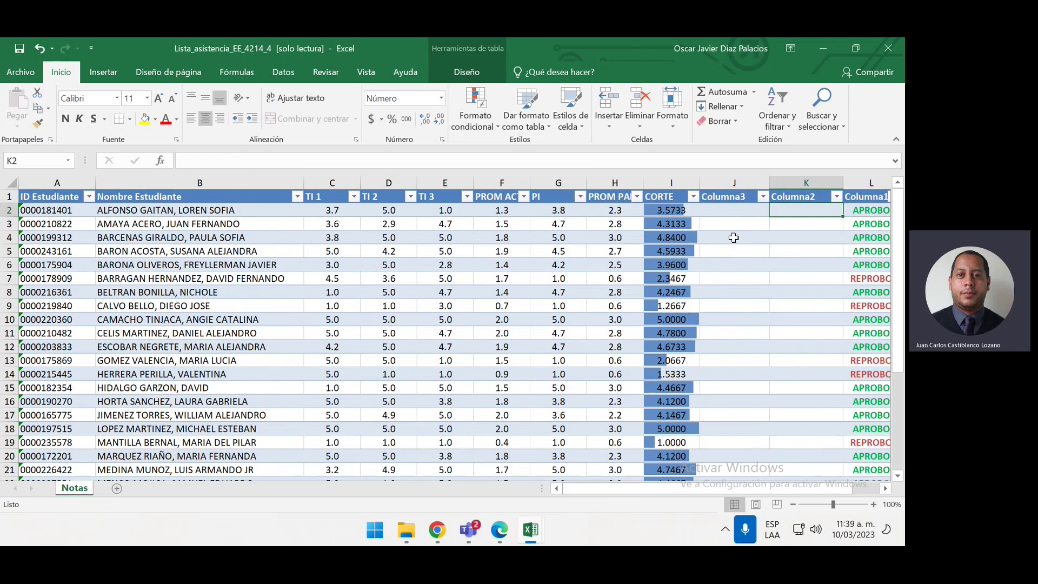
key(ctrl+z)
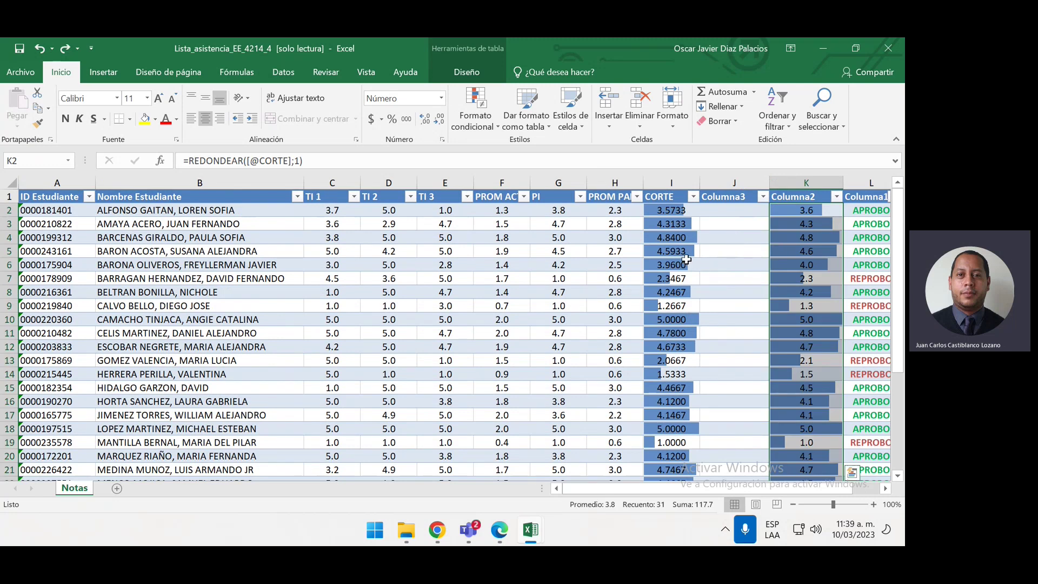
Fill the row 5 CORTE score yellow and select the row 11 CORTE score
click(832, 250)
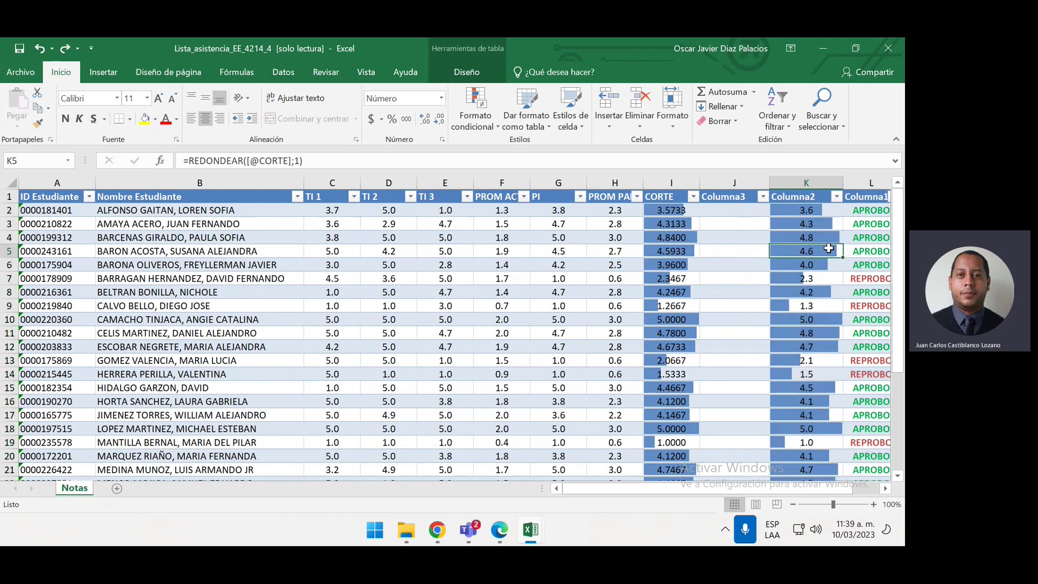
click(684, 252)
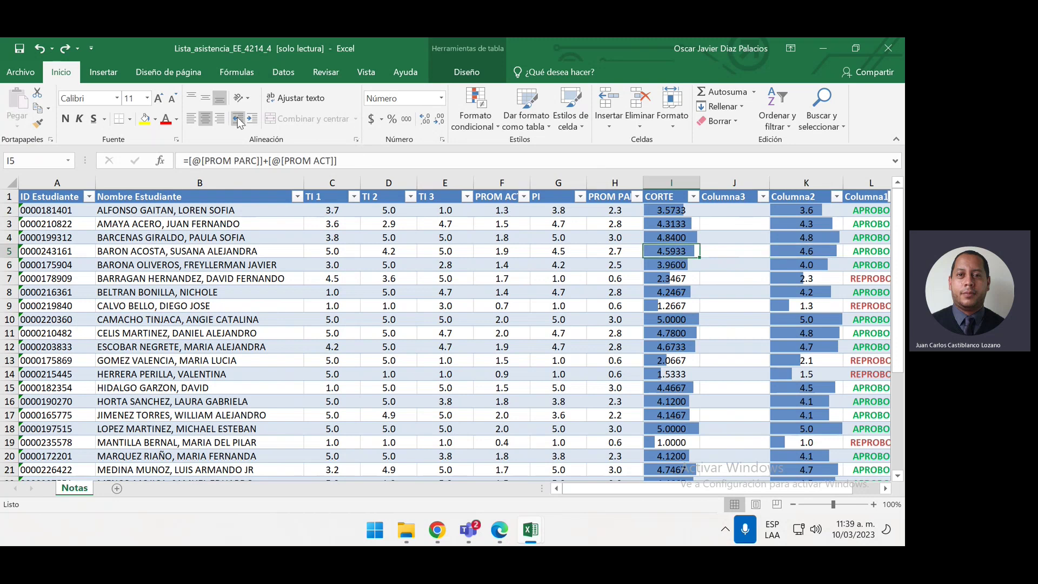
click(144, 120)
click(688, 331)
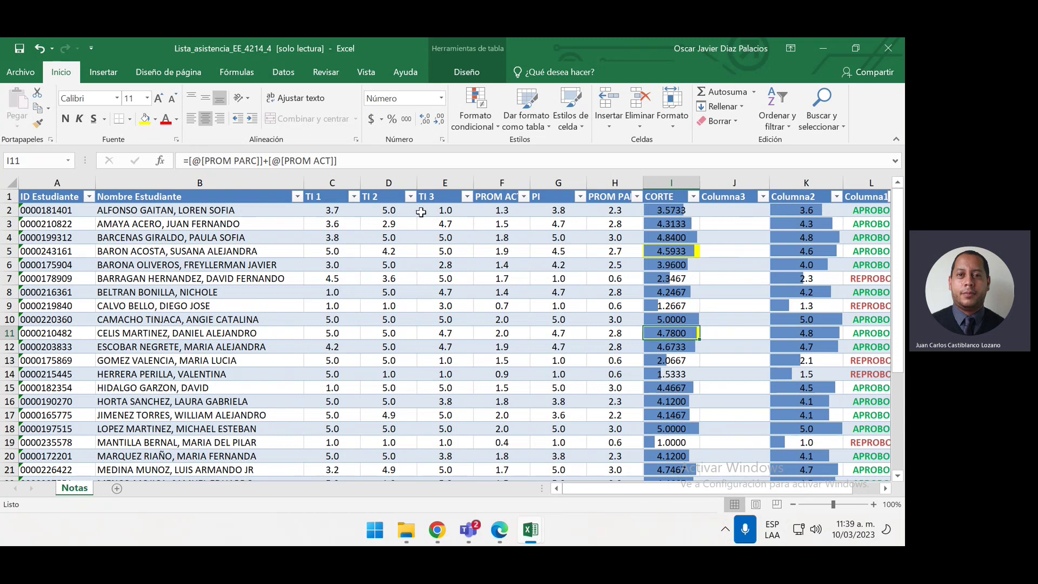
Delete all rounded values in Columna2 from the first cell through row 32
click(801, 213)
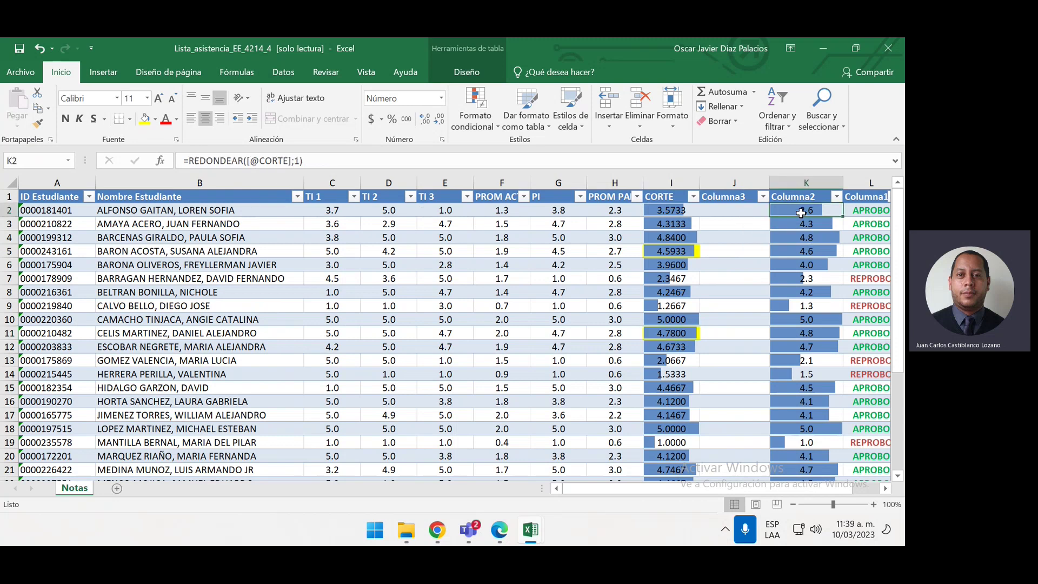
key(ctrl+shift+Down)
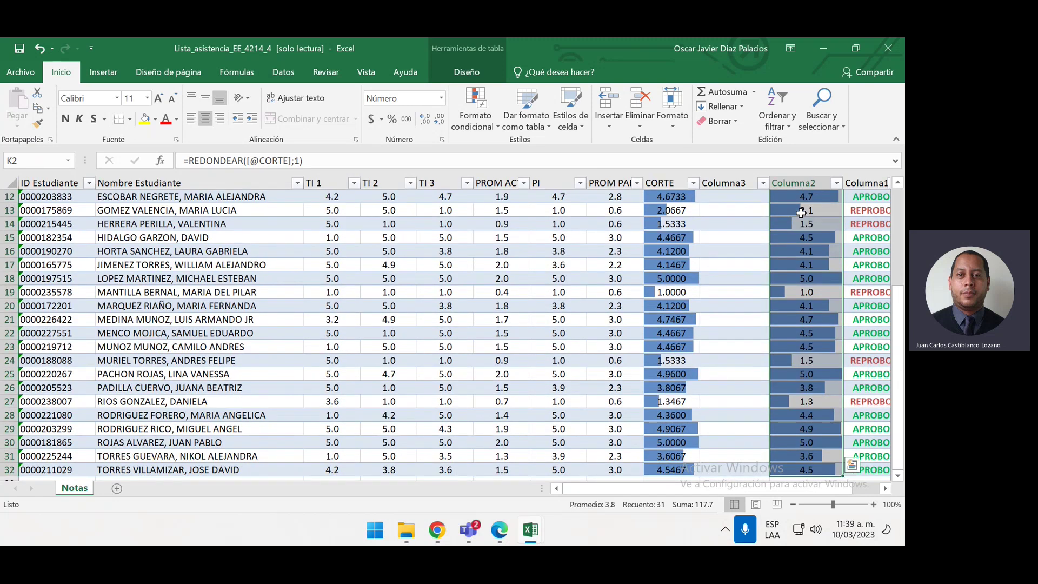
scroll(801, 212, up, 4)
key(Delete)
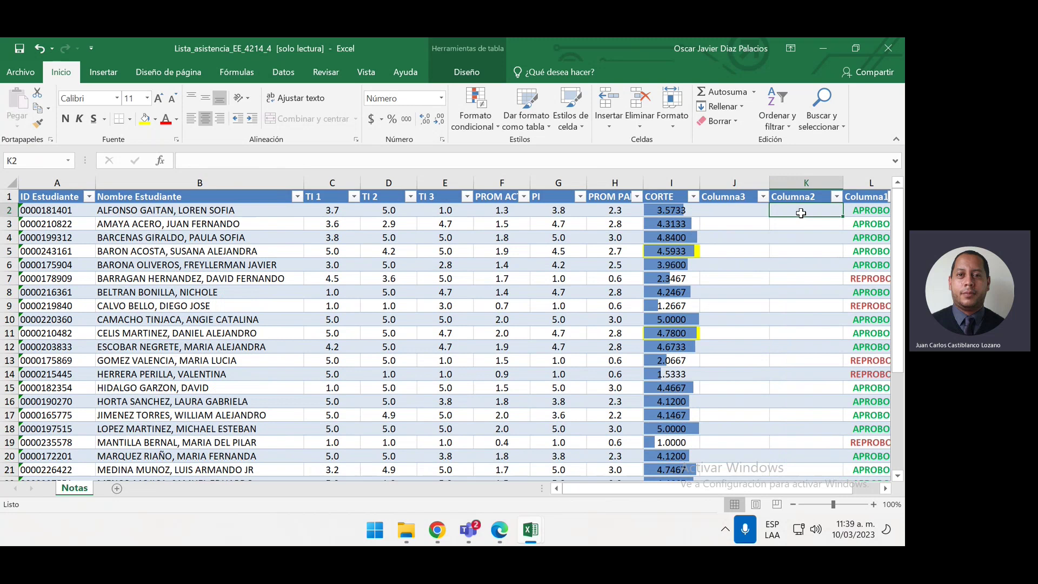
text(=REDONDEAR)
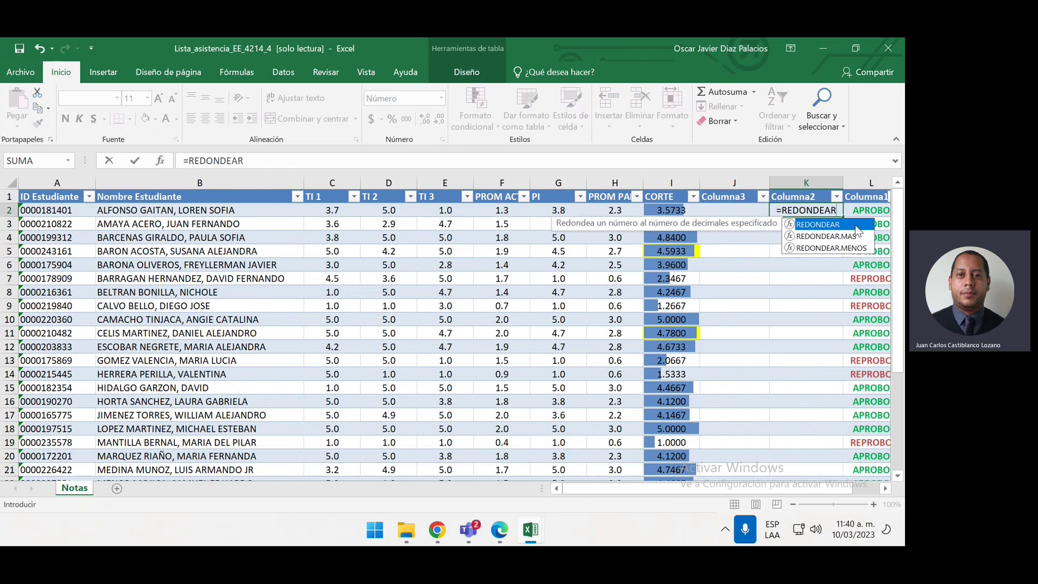
double_click(833, 247)
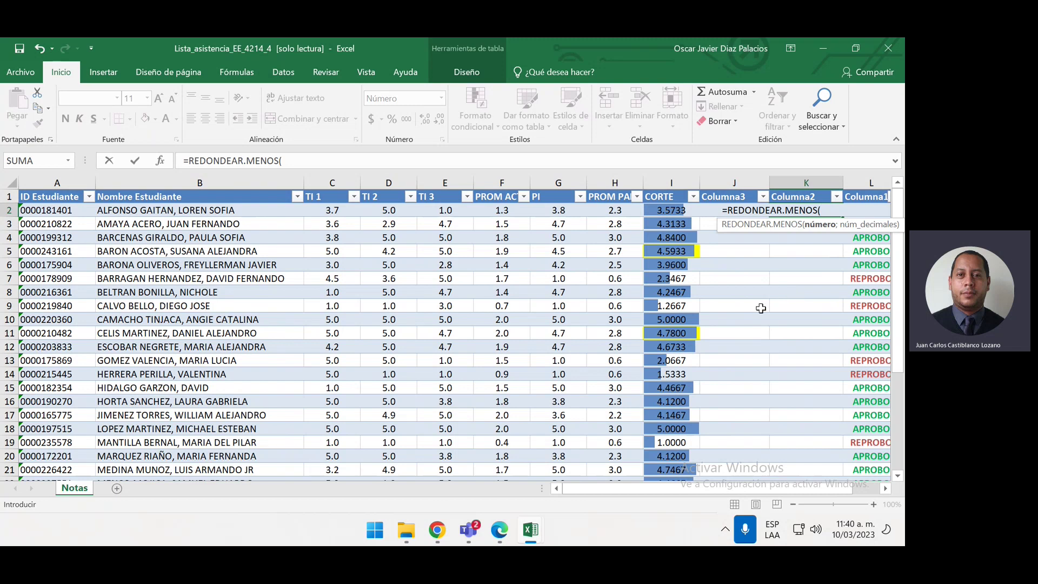
scroll(735, 347, down, 1)
scroll(735, 350, up, 1)
key(BackSpace)
key(BackSpace)
key(BackSpace)
key(BackSpace)
key(BackSpace)
key(BackSpace)
key(BackSpace)
key(BackSpace)
key(BackSpace)
key(BackSpace)
key(BackSpace)
key(BackSpace)
key(BackSpace)
key(BackSpace)
key(BackSpace)
key(BackSpace)
key(BackSpace)
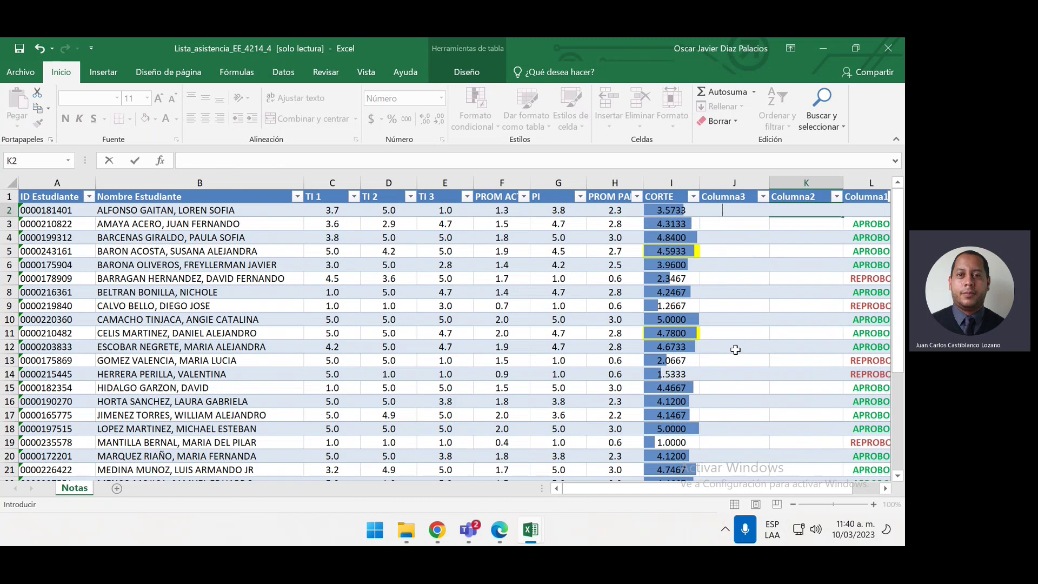
key(Escape)
Fill the row 22 CORTE score with yellow
scroll(741, 312, down, 1)
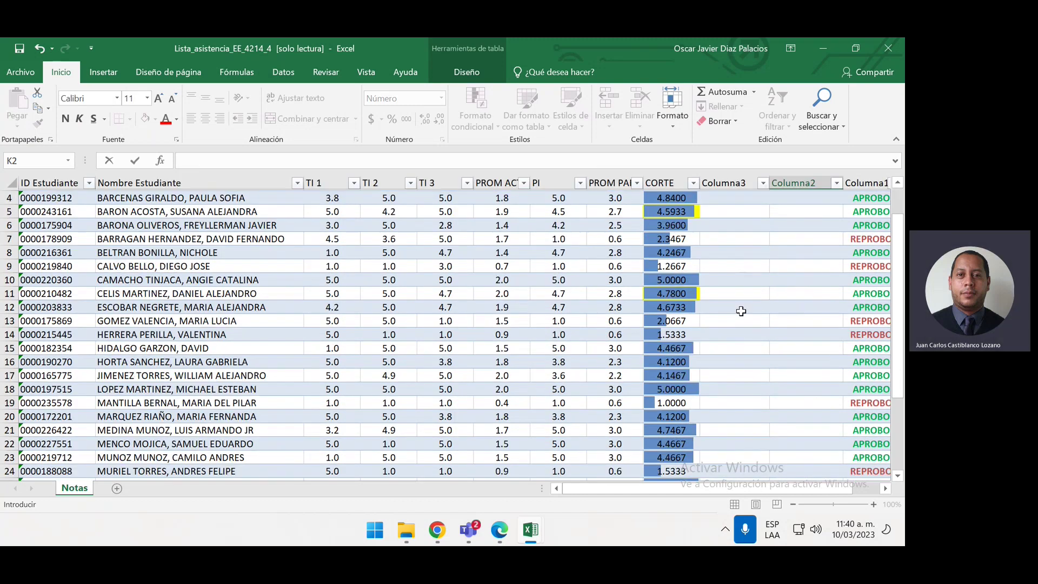
scroll(733, 336, down, 3)
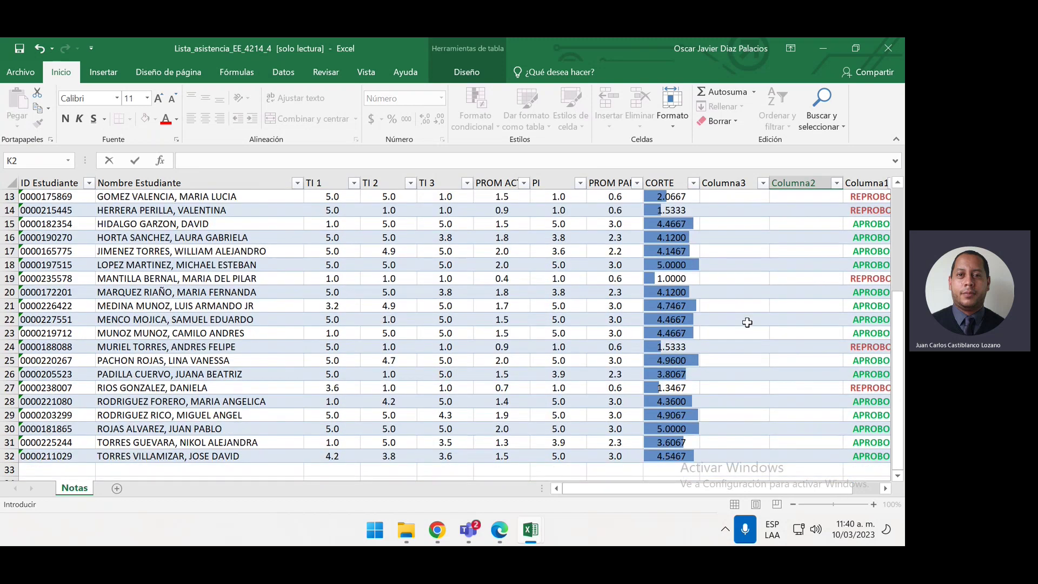
click(686, 318)
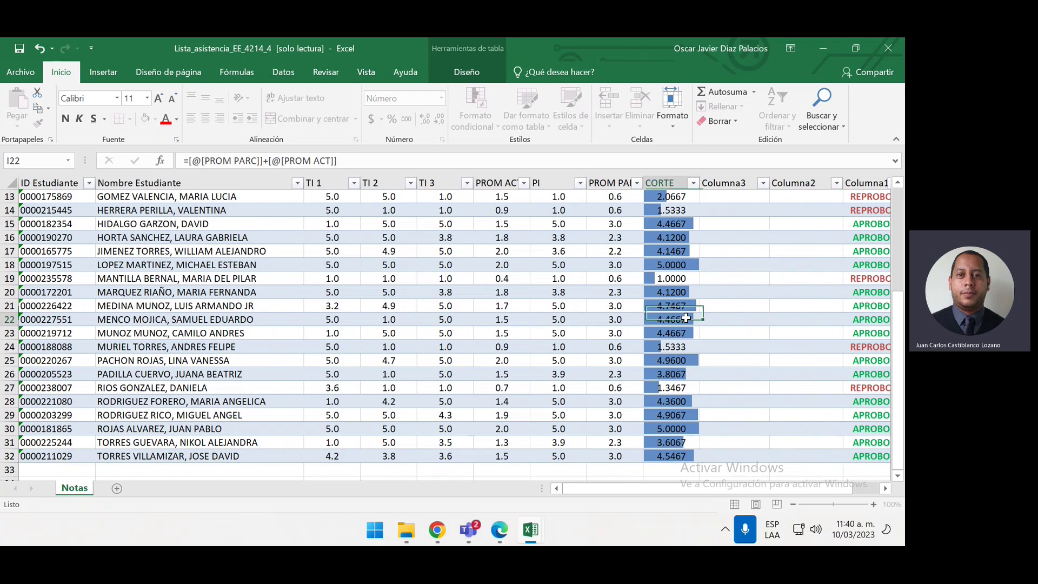
click(145, 115)
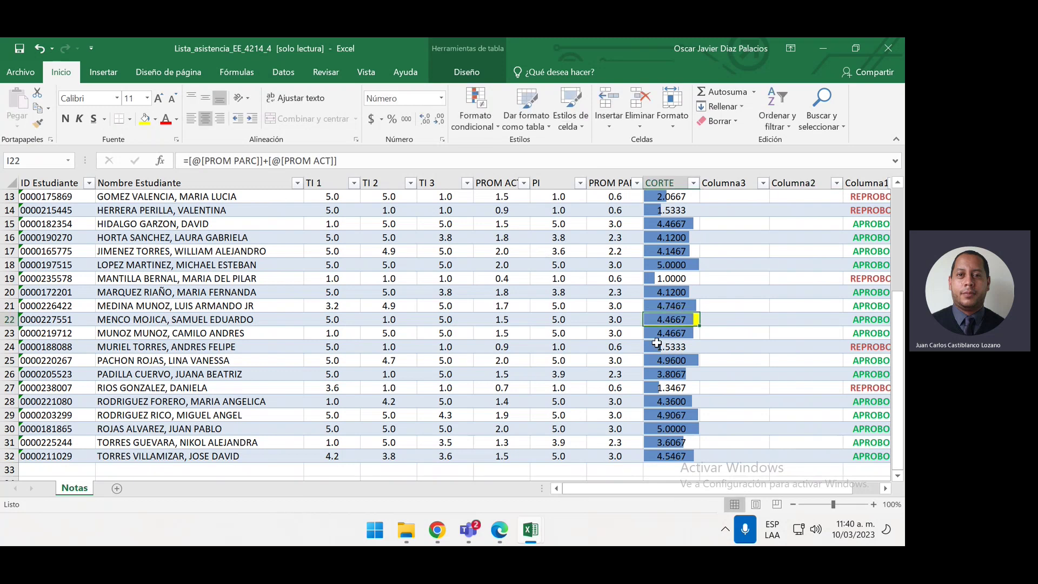
Check the row 32 CORTE score, then return to the first Columna3 cell
scroll(658, 341, down, 1)
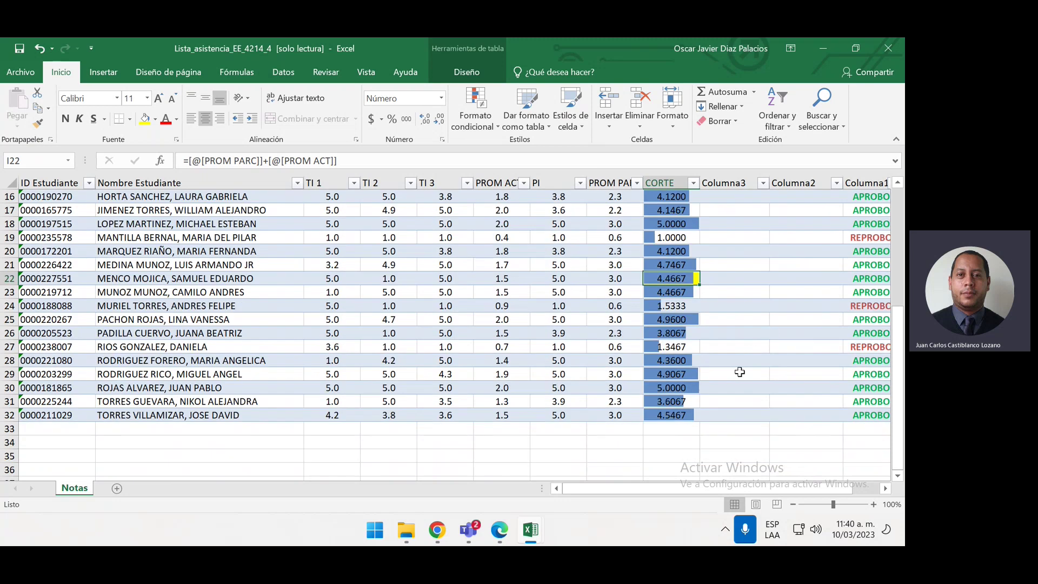
click(680, 415)
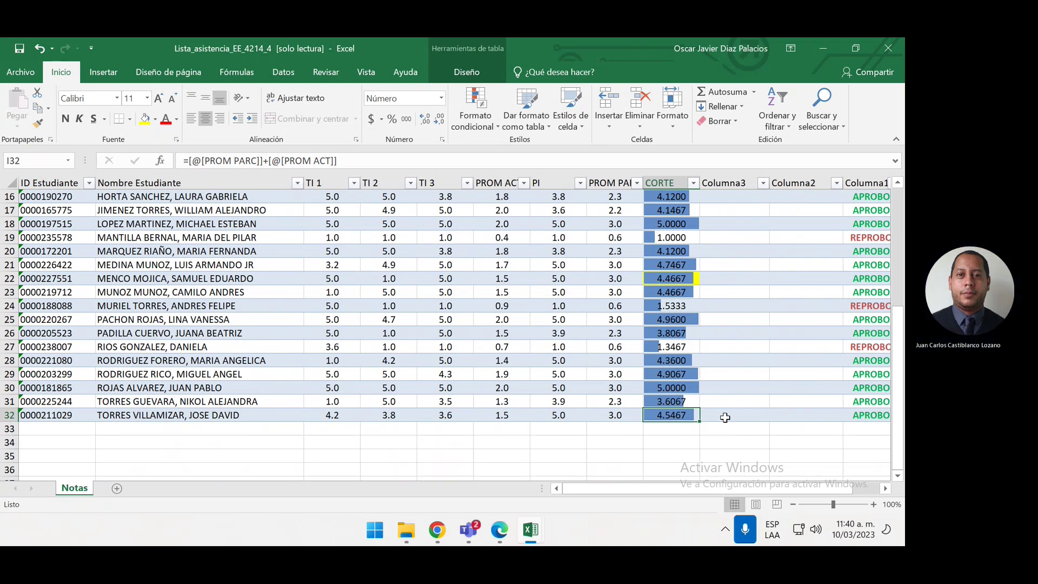
scroll(767, 397, up, 5)
scroll(768, 397, up, 1)
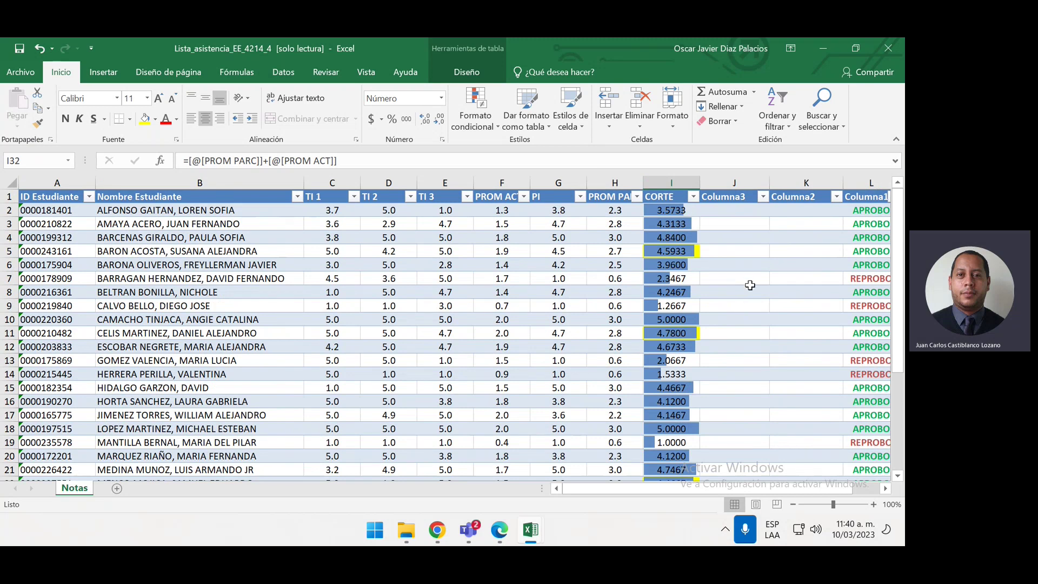
click(747, 214)
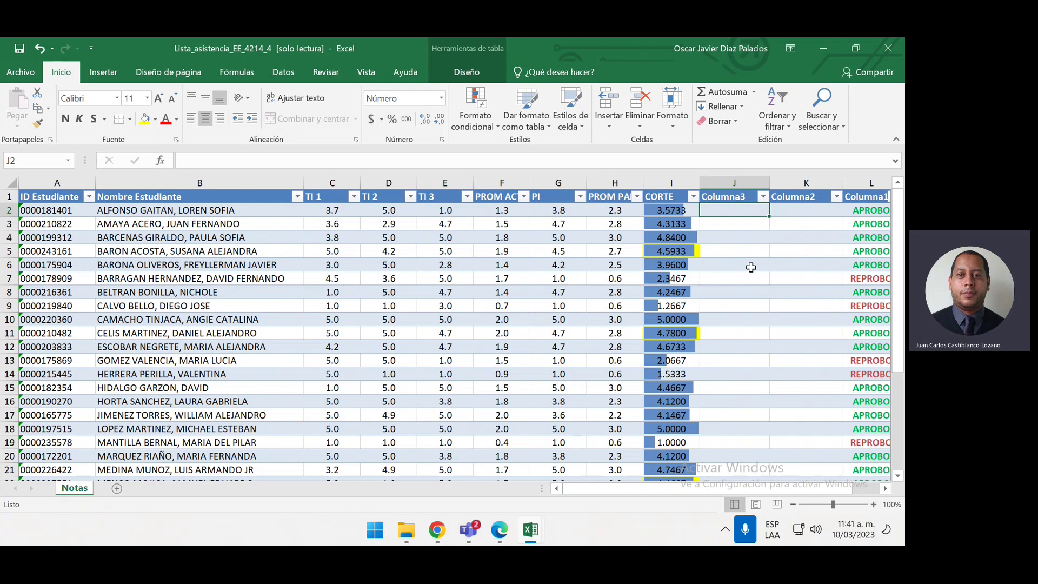
Start a REDONDEAR formula in Columna3, then cancel it and leave the cell empty
text(=)
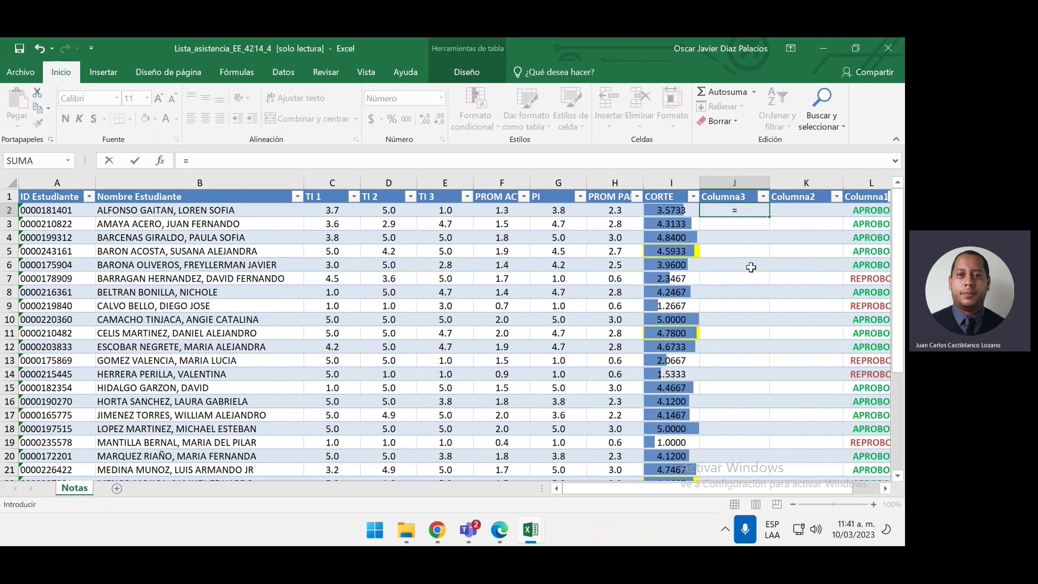
text(REDONDEAR)
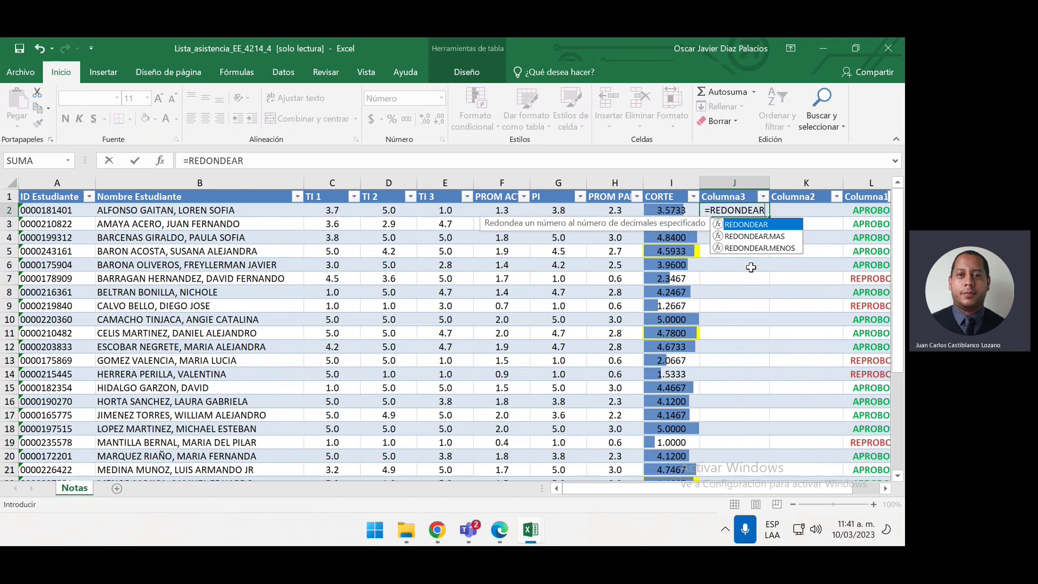
double_click(763, 248)
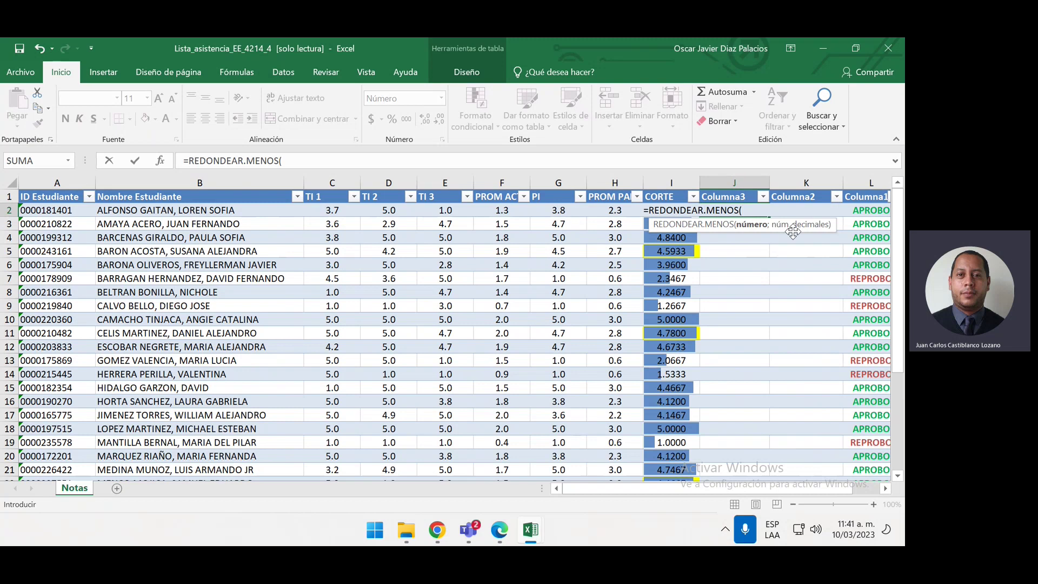
key(BackSpace)
key(BackSpace)
key(BackSpace)
key(BackSpace)
key(BackSpace)
key(BackSpace)
key(BackSpace)
key(BackSpace)
key(BackSpace)
key(BackSpace)
key(BackSpace)
key(BackSpace)
key(BackSpace)
key(BackSpace)
key(Escape)
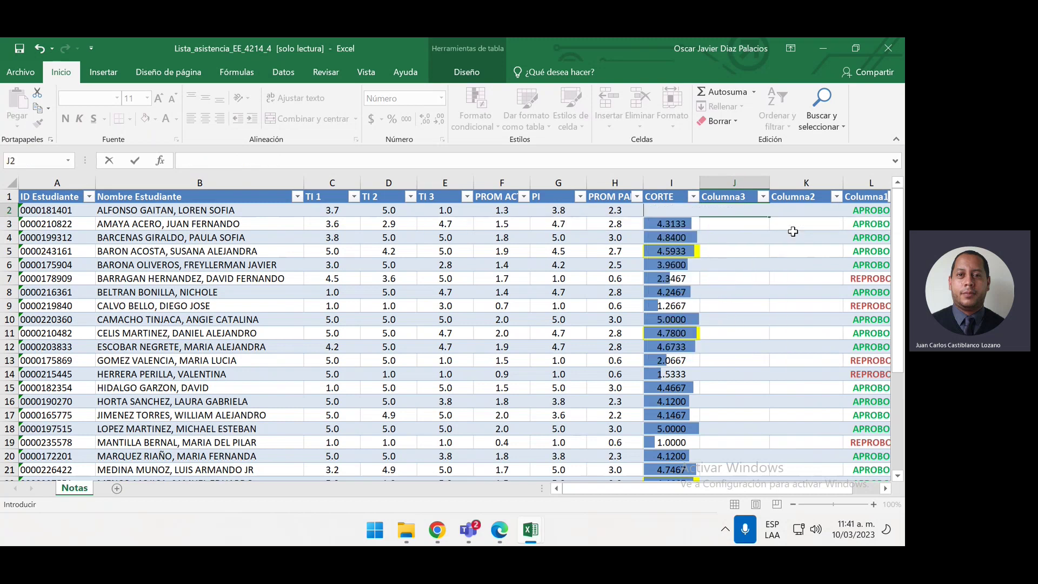
click(775, 260)
click(807, 209)
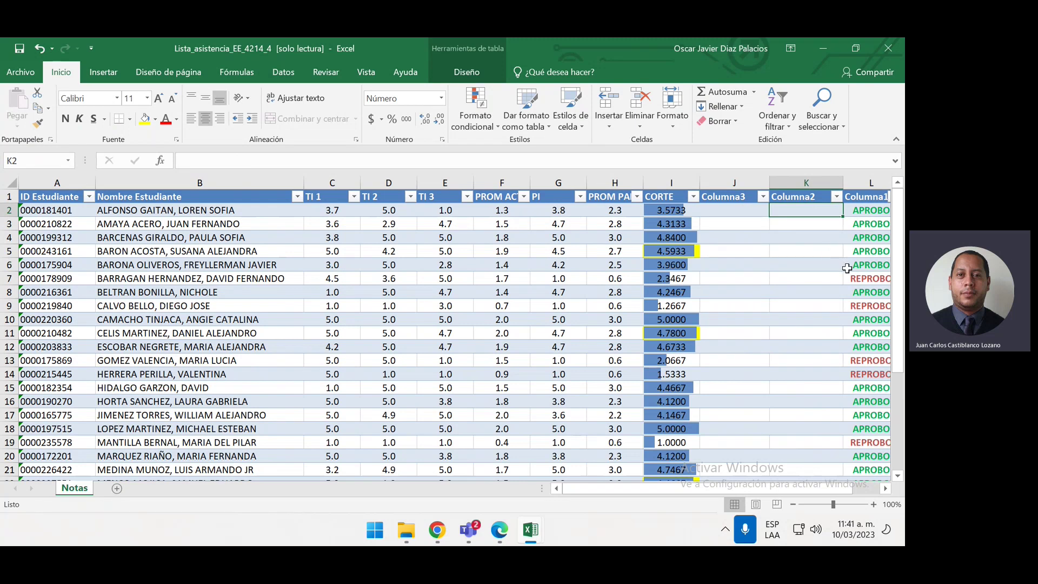
text(=REDONDE)
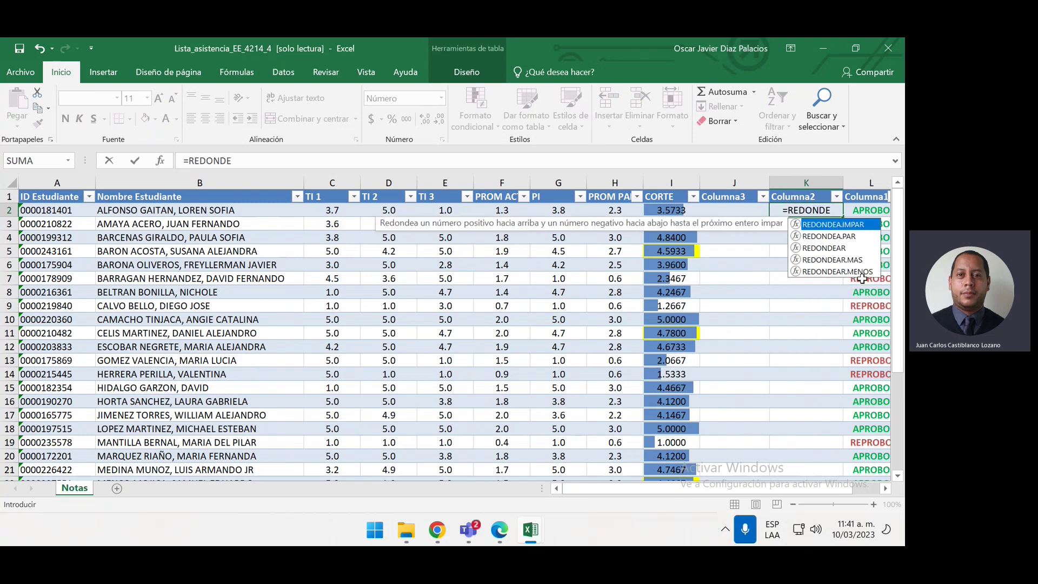
double_click(859, 271)
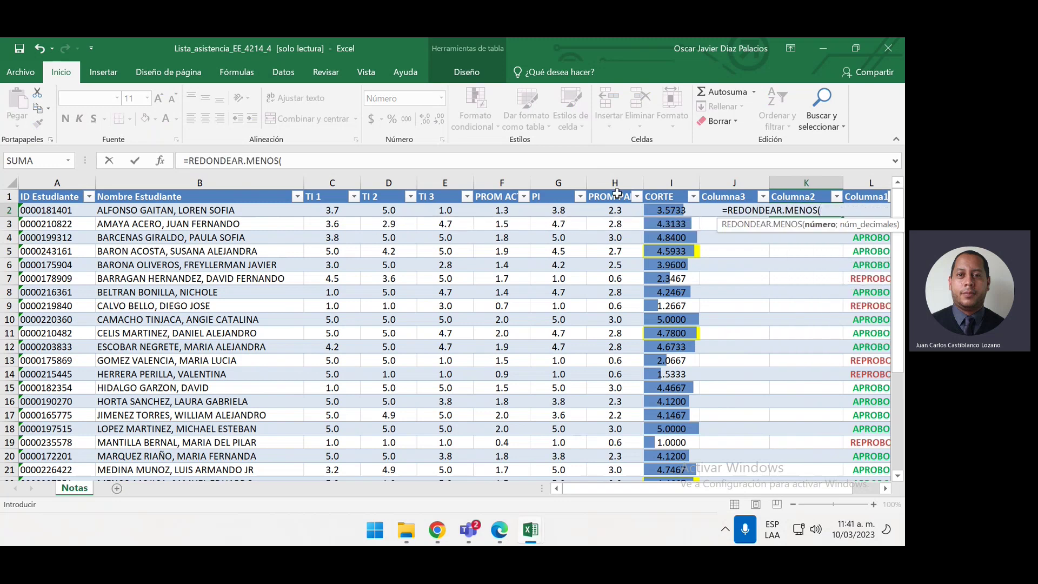
click(664, 213)
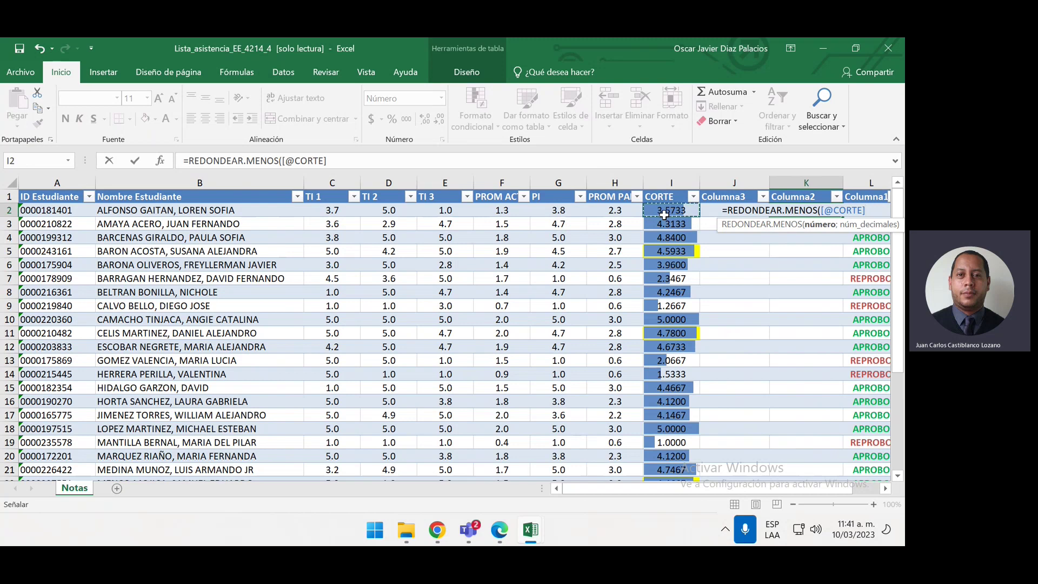
text(;)
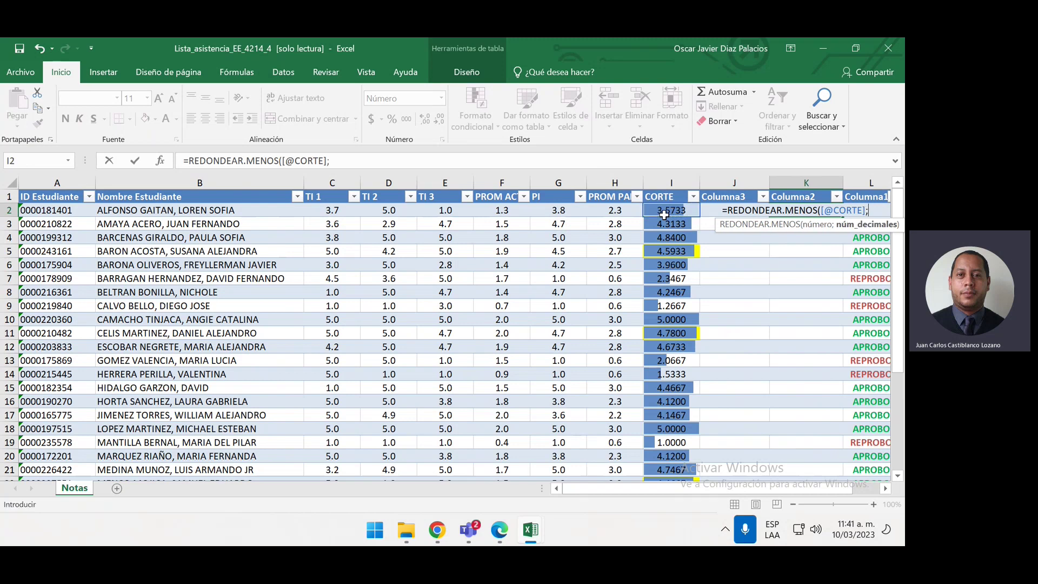
text(1)
text())
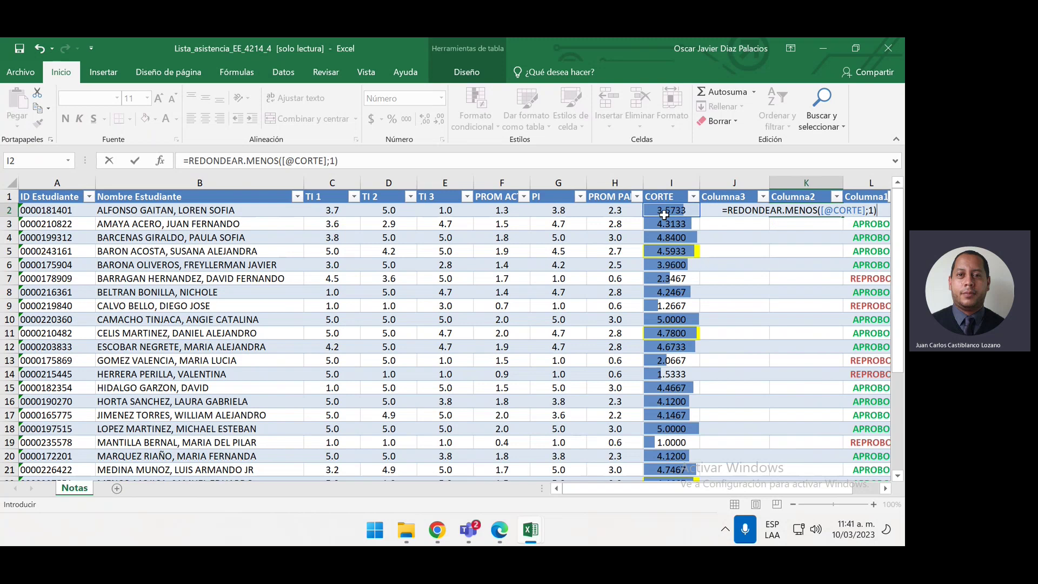
key(Return)
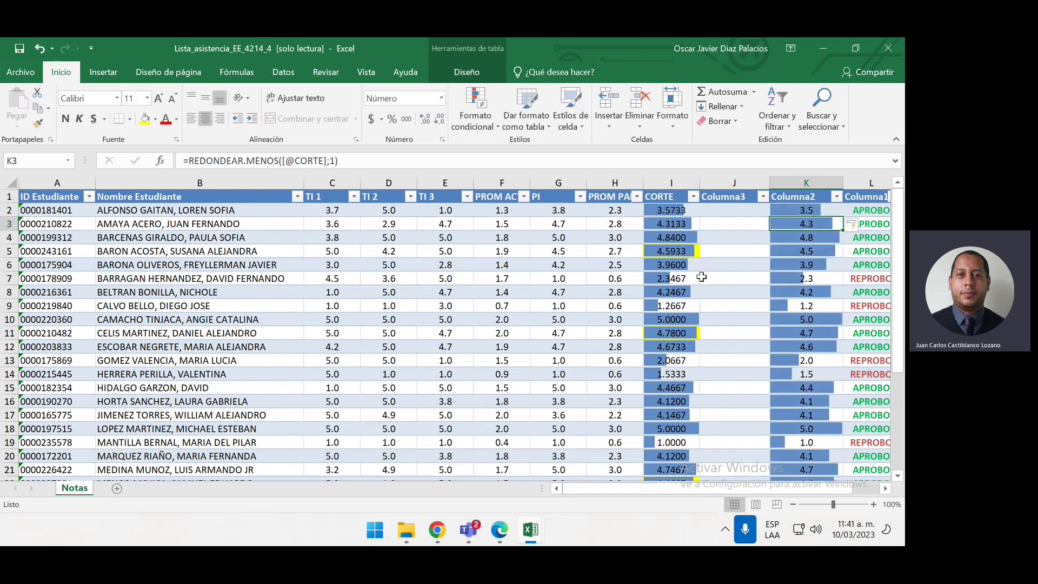
scroll(702, 275, down, 2)
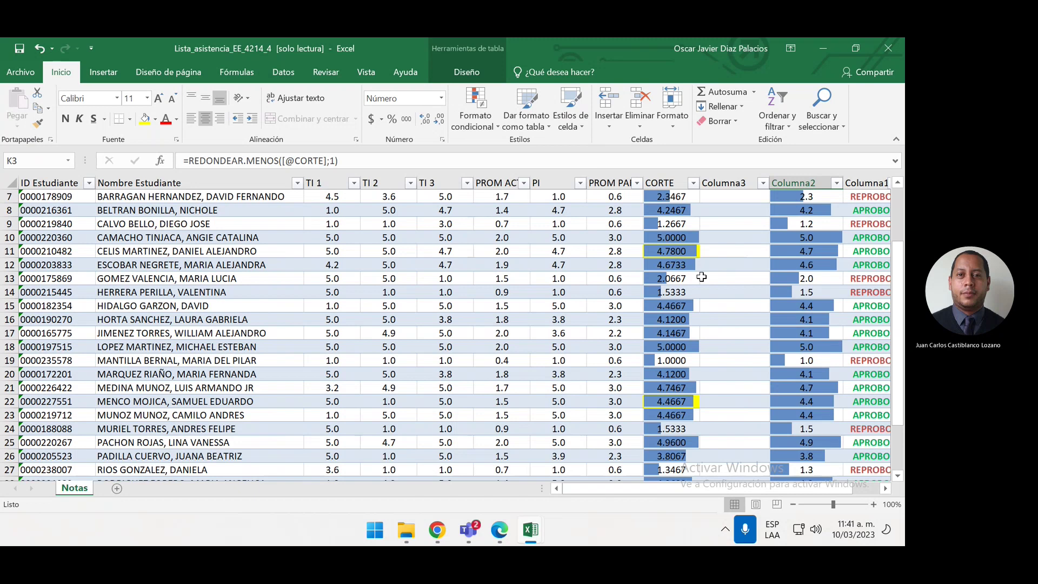
scroll(702, 277, down, 1)
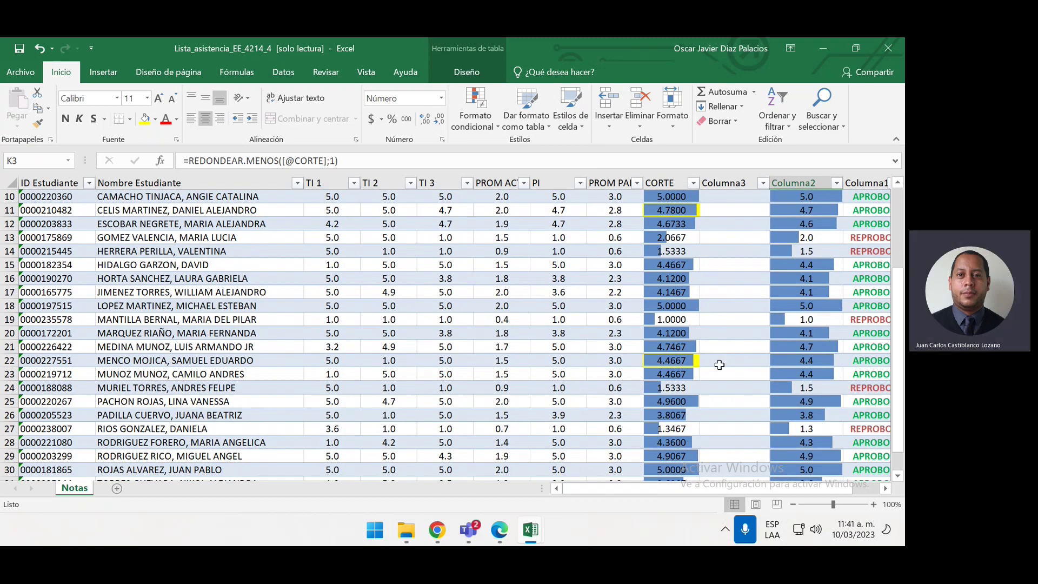
scroll(722, 355, down, 2)
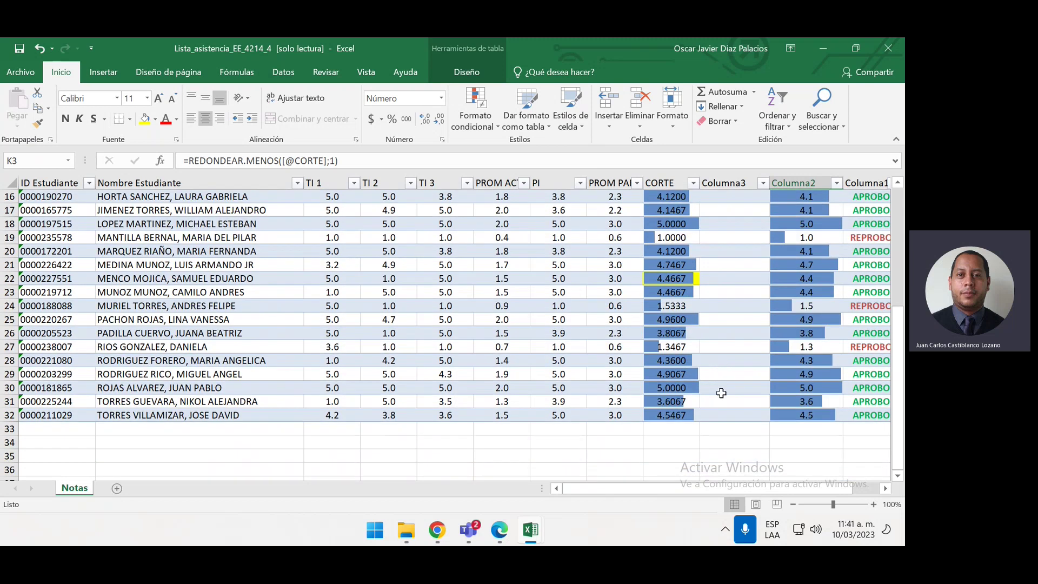
scroll(725, 396, up, 5)
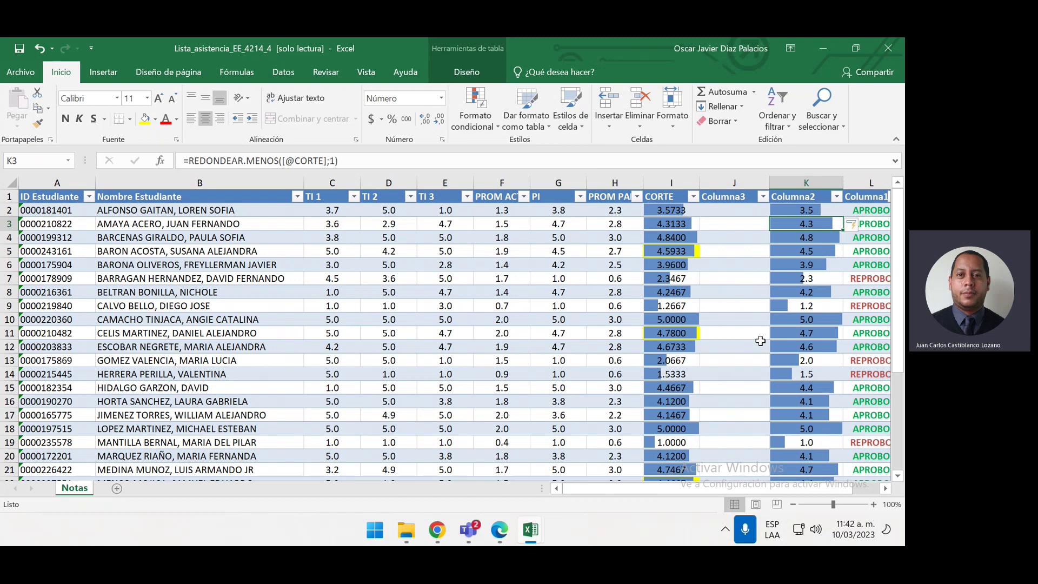
click(760, 303)
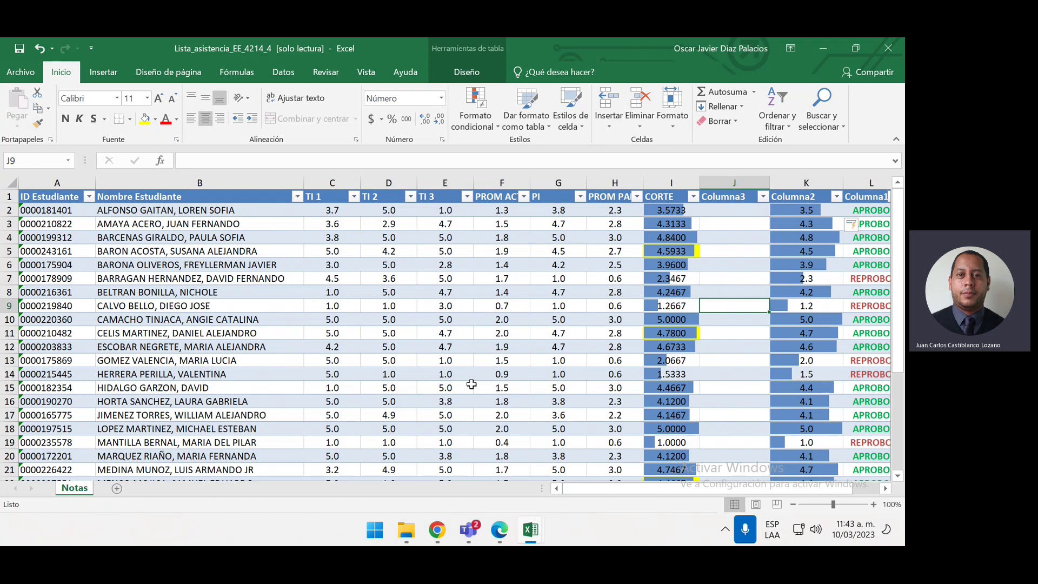
Minimize Excel and reconnect to PeopleSoft, dismissing the downloads bar
click(824, 48)
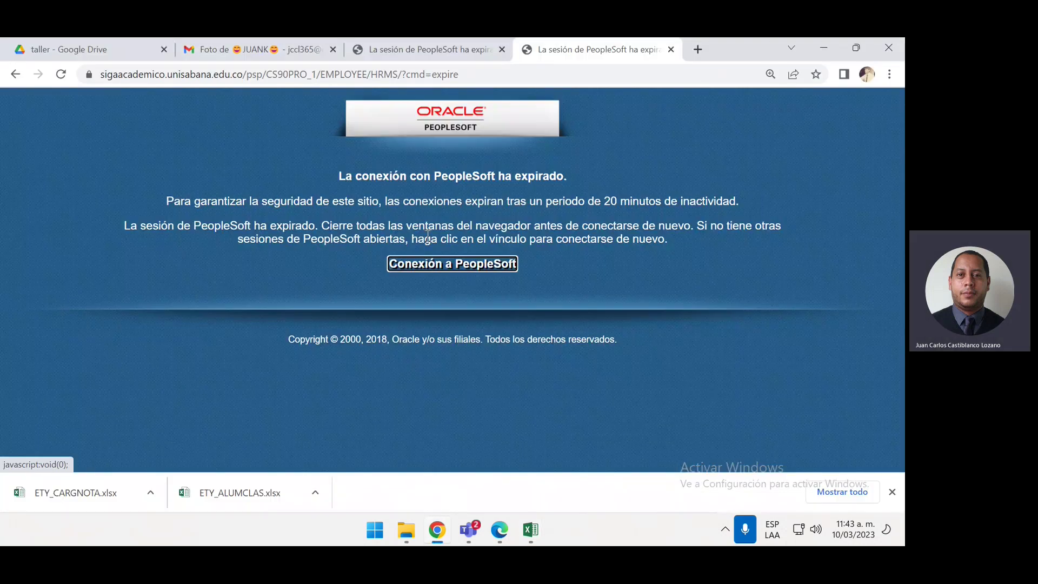
click(426, 260)
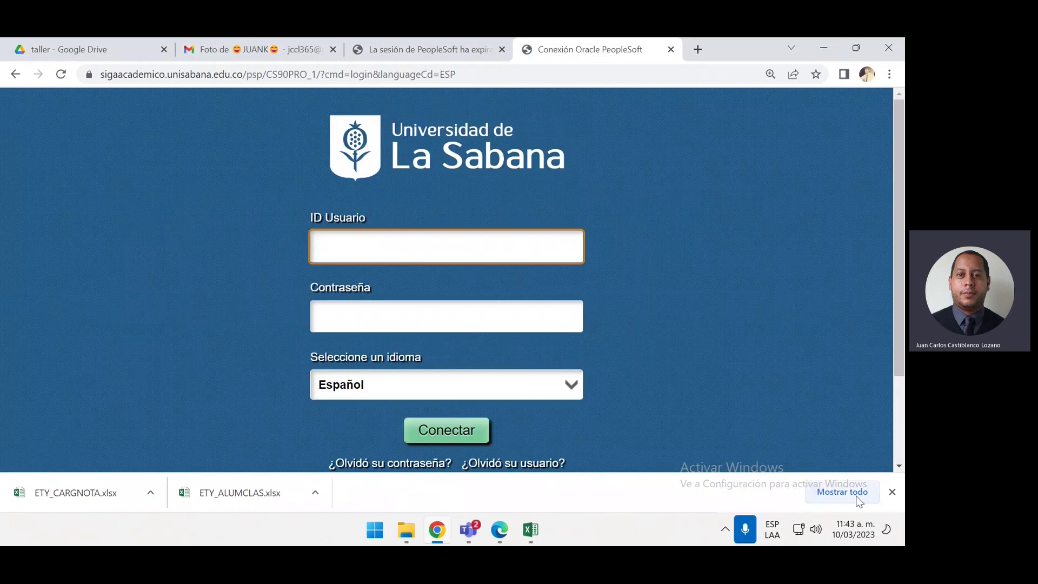
click(892, 492)
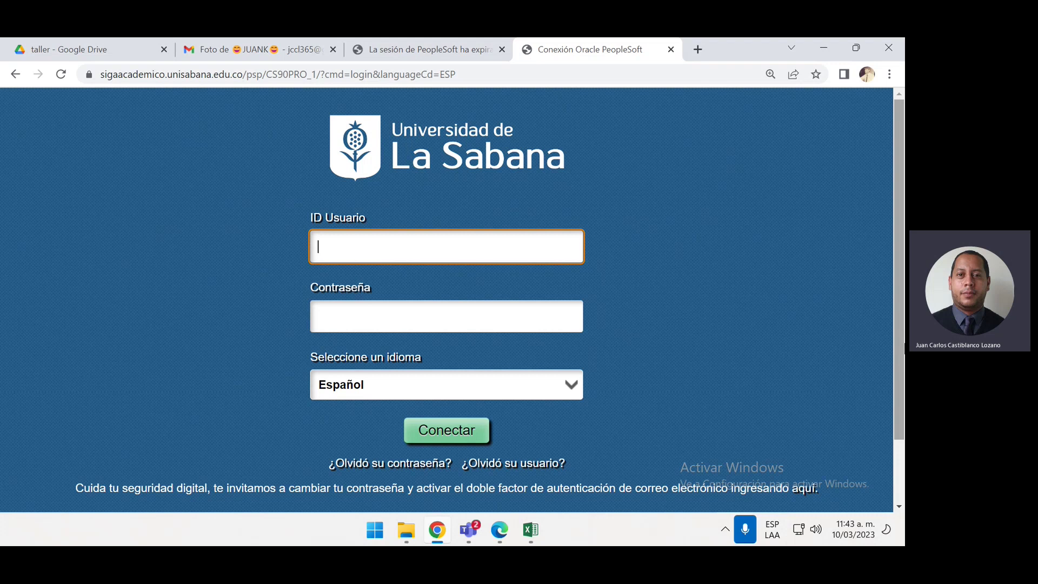
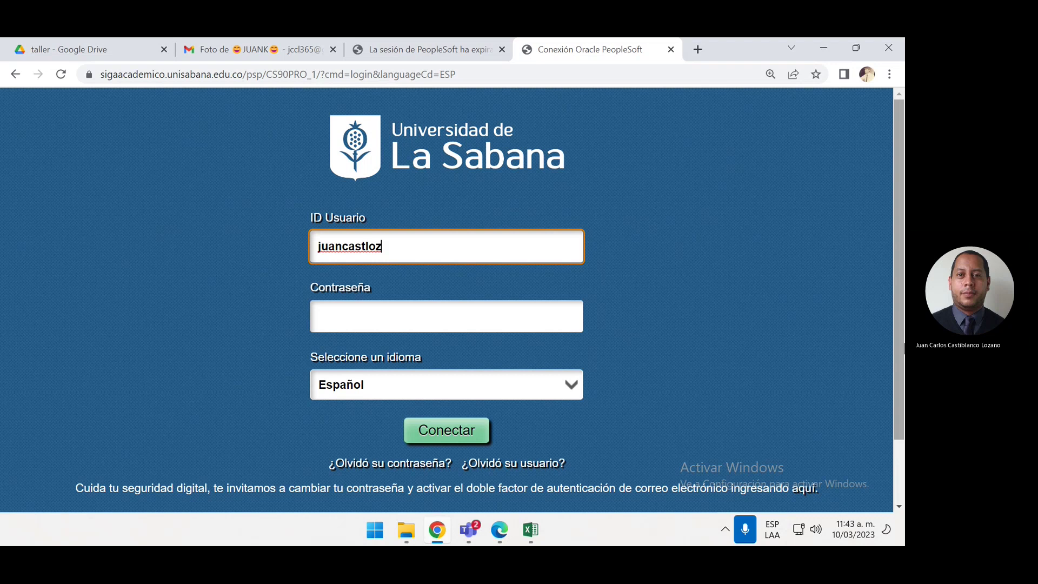
Sign in with the user ID and password, correcting a mistyped ID first
key(Tab)
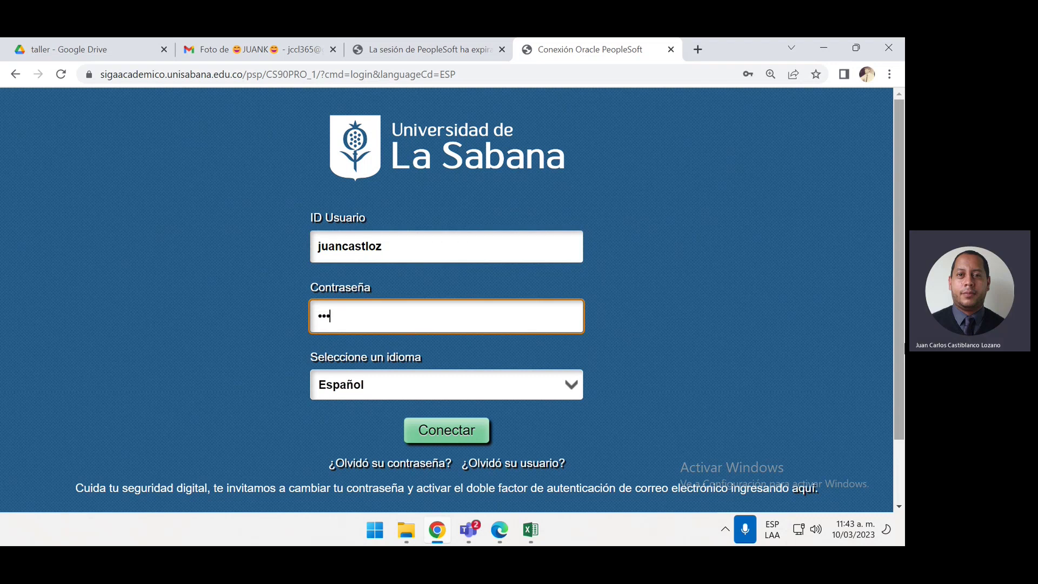
key(Return)
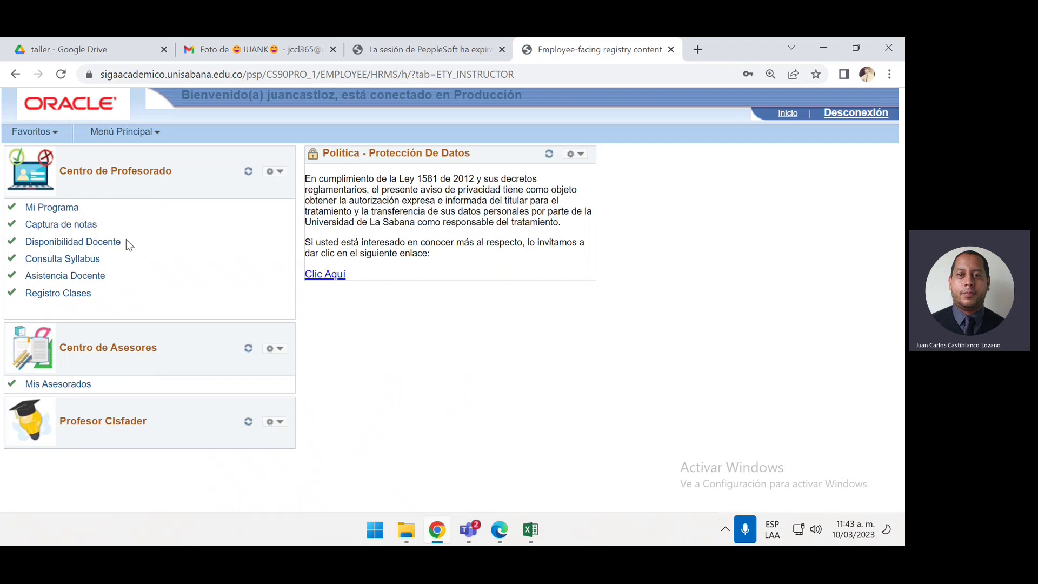
Open Captura de notas and enter class number 1858
click(90, 225)
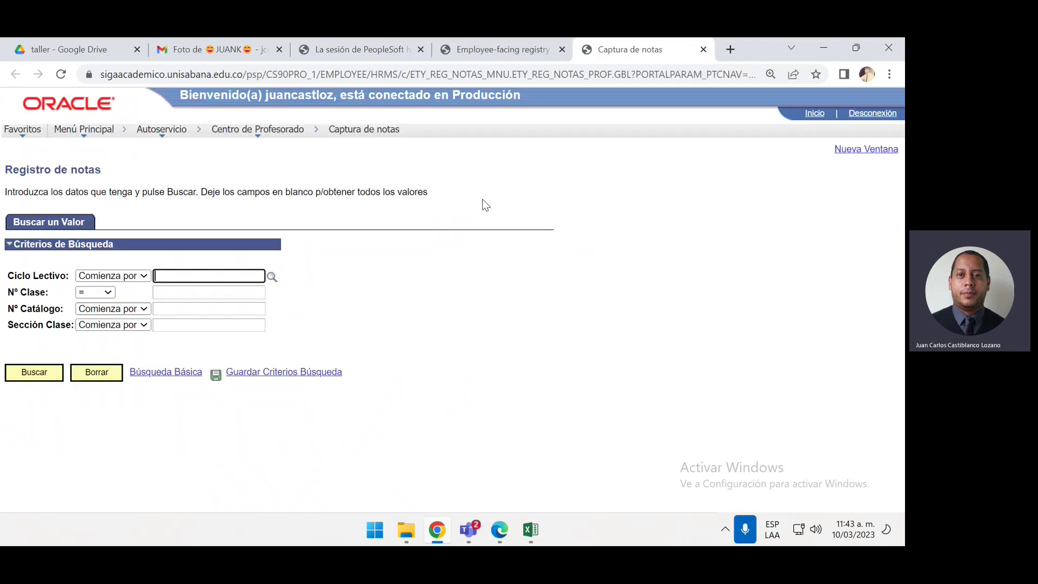
click(219, 293)
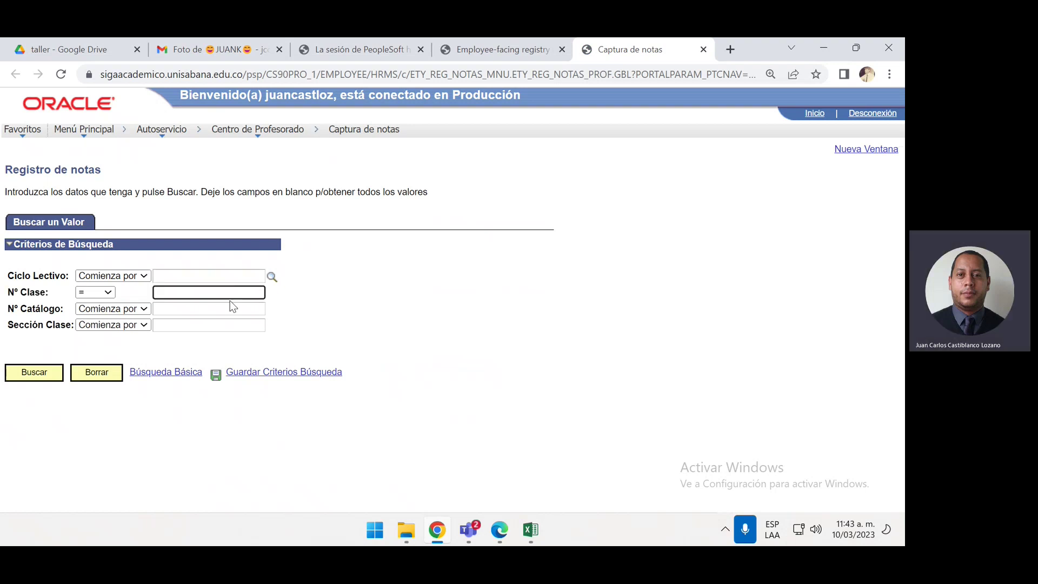
text(1858)
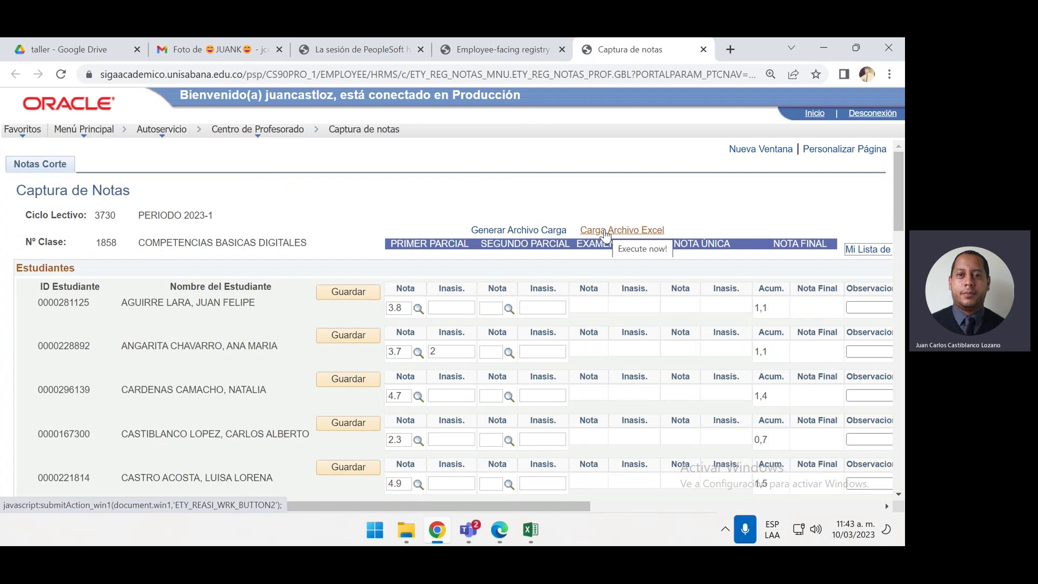
click(534, 530)
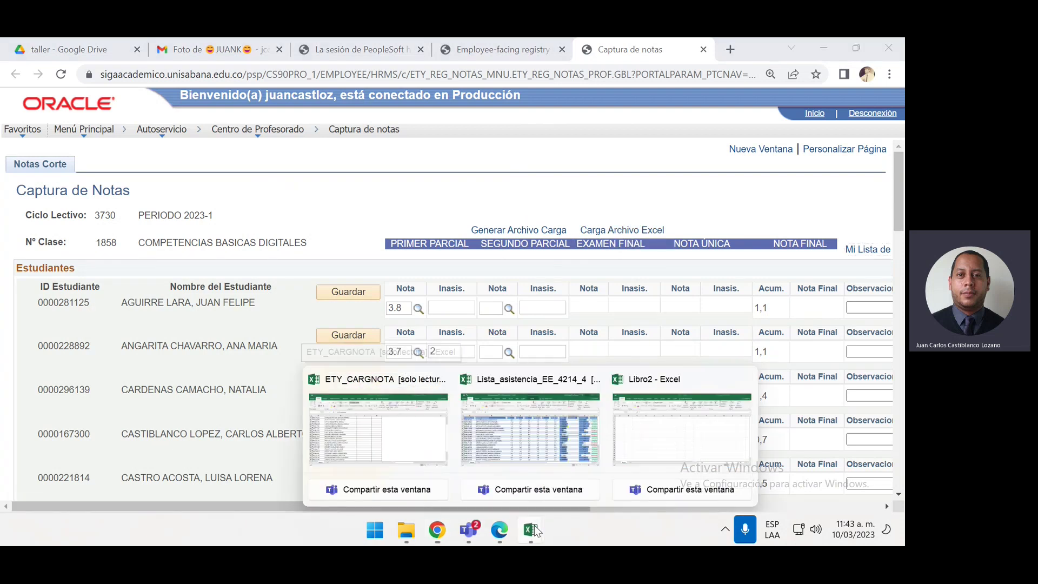
click(387, 420)
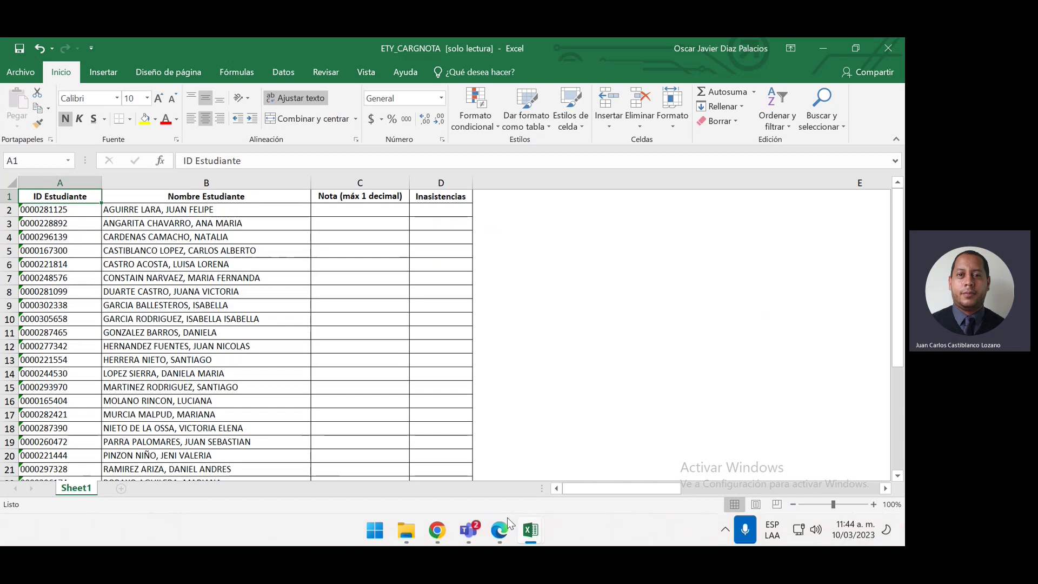
click(437, 530)
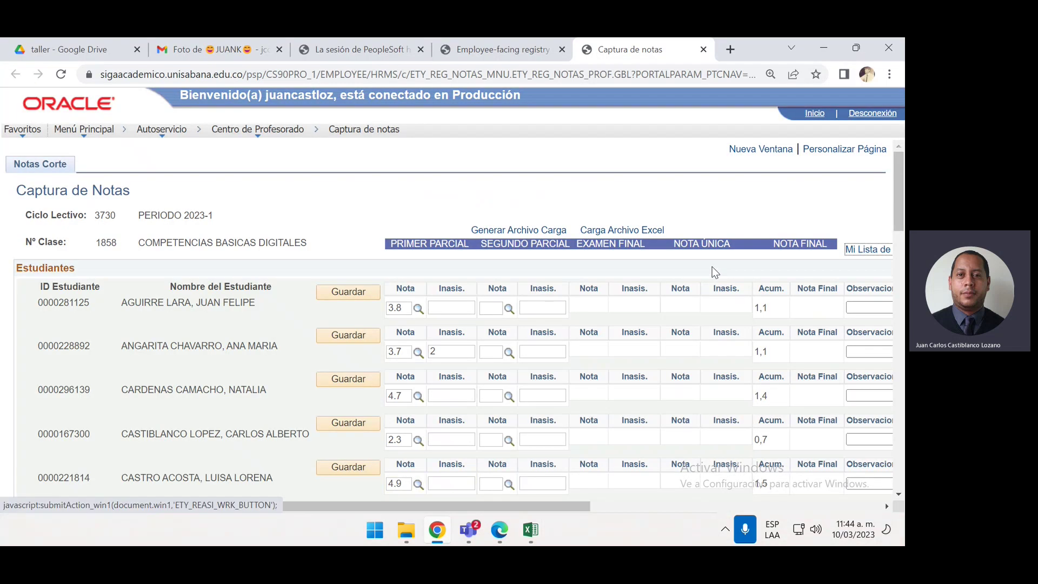
click(656, 233)
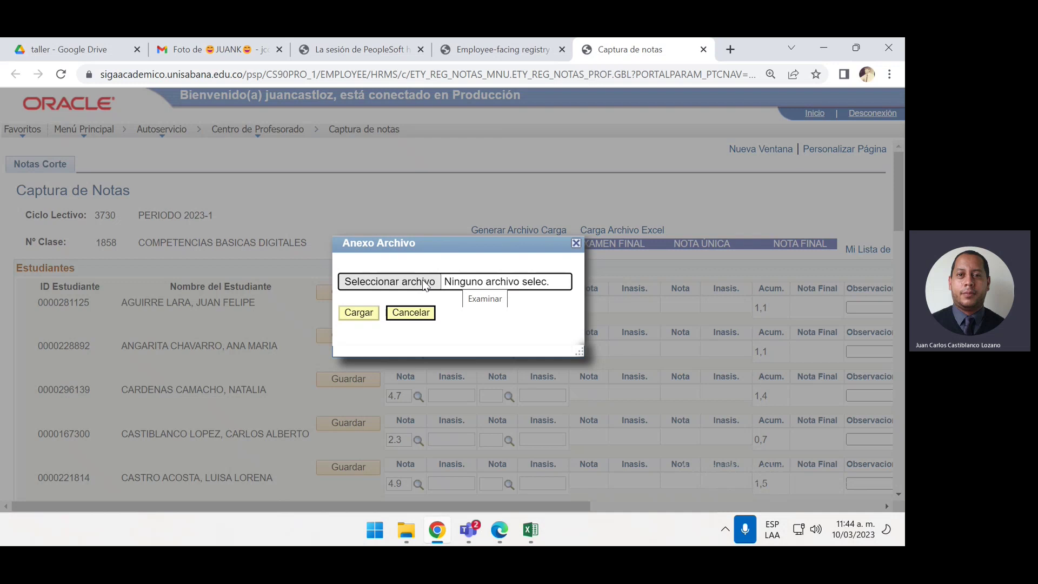
click(575, 243)
click(530, 530)
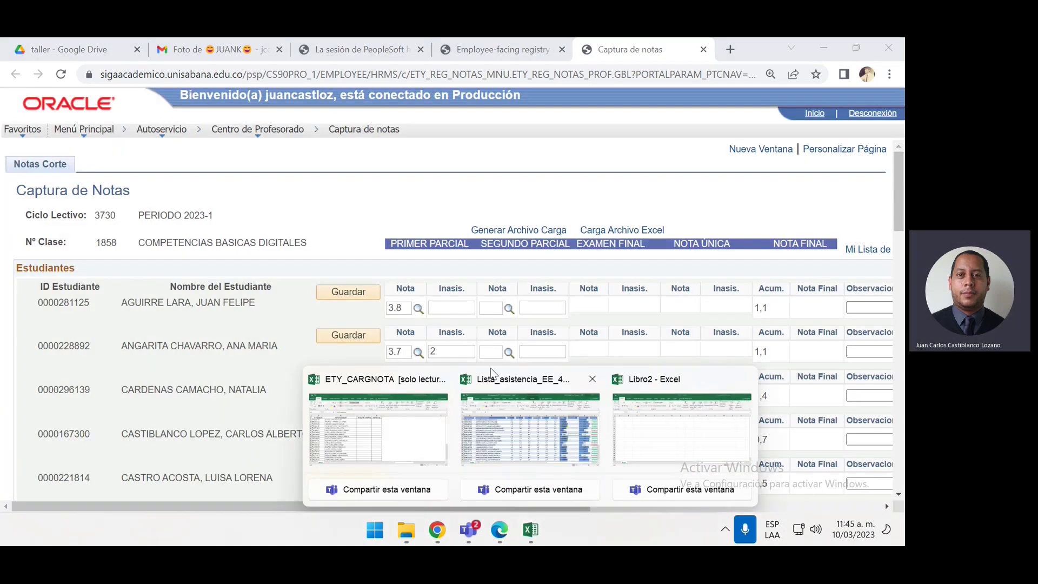
click(516, 404)
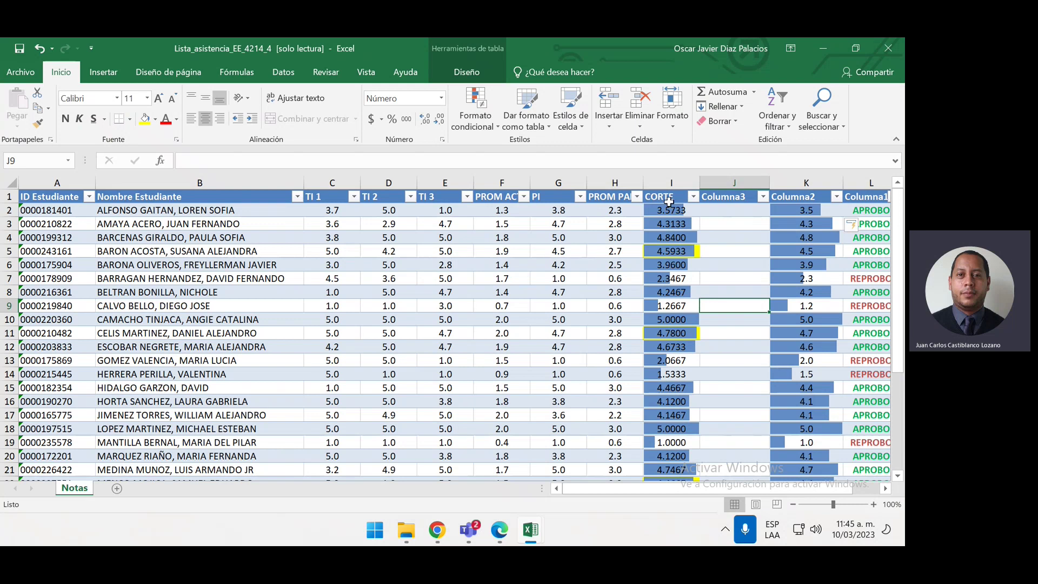
click(667, 211)
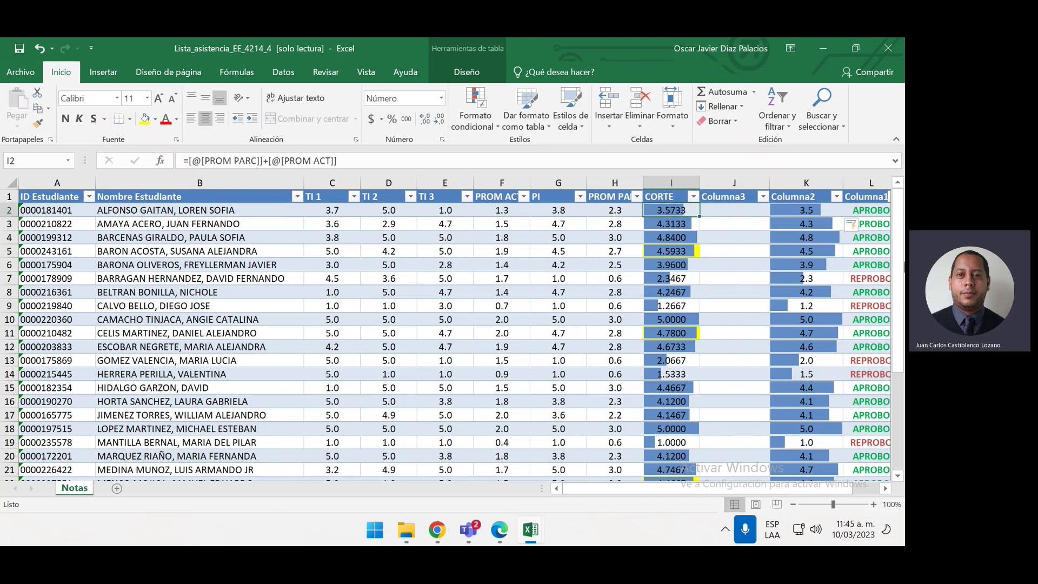
key(ctrl+shift+Down)
scroll(563, 243, up, 3)
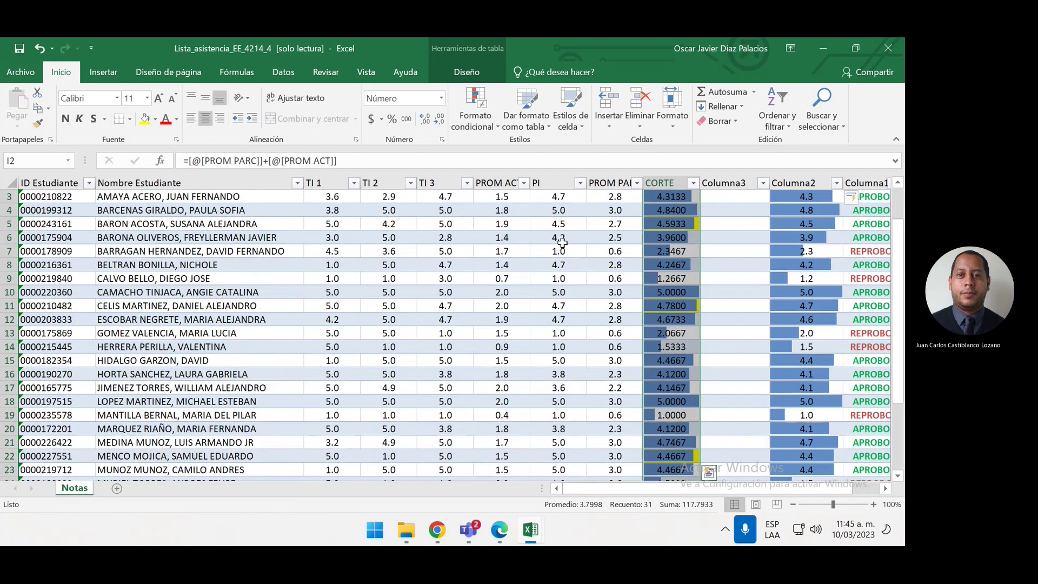
click(442, 98)
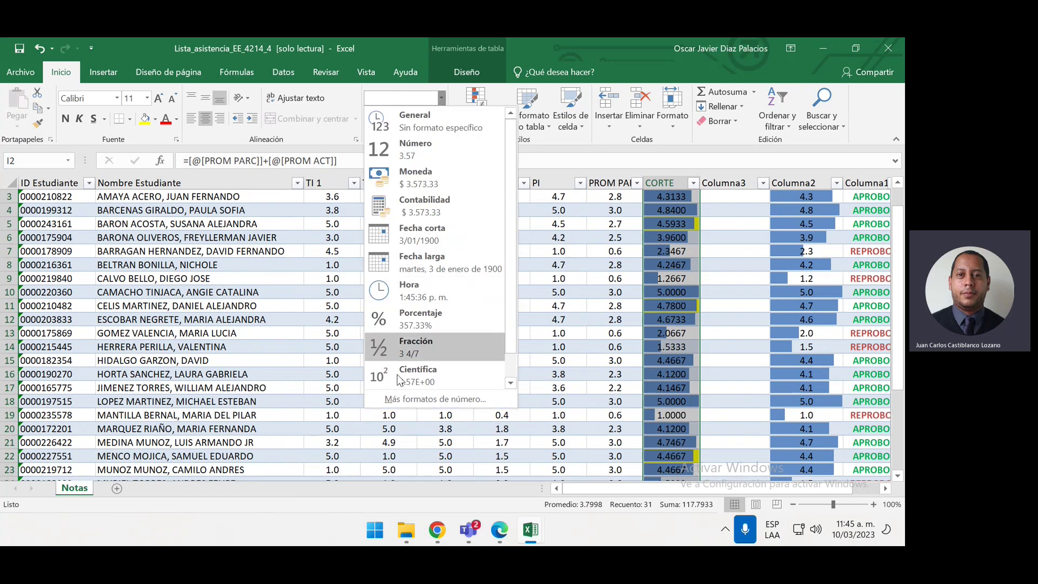
click(406, 399)
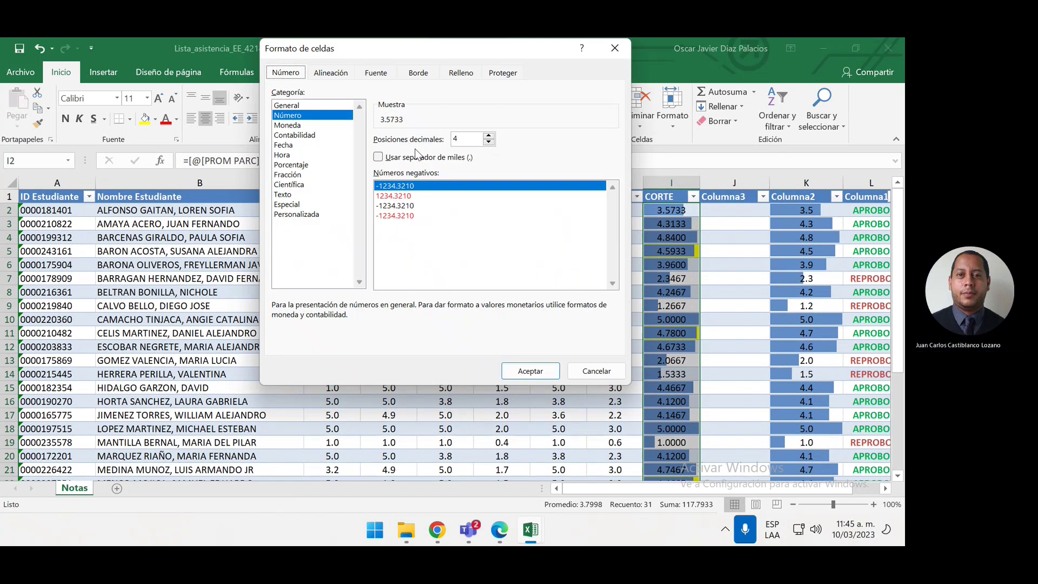
click(489, 143)
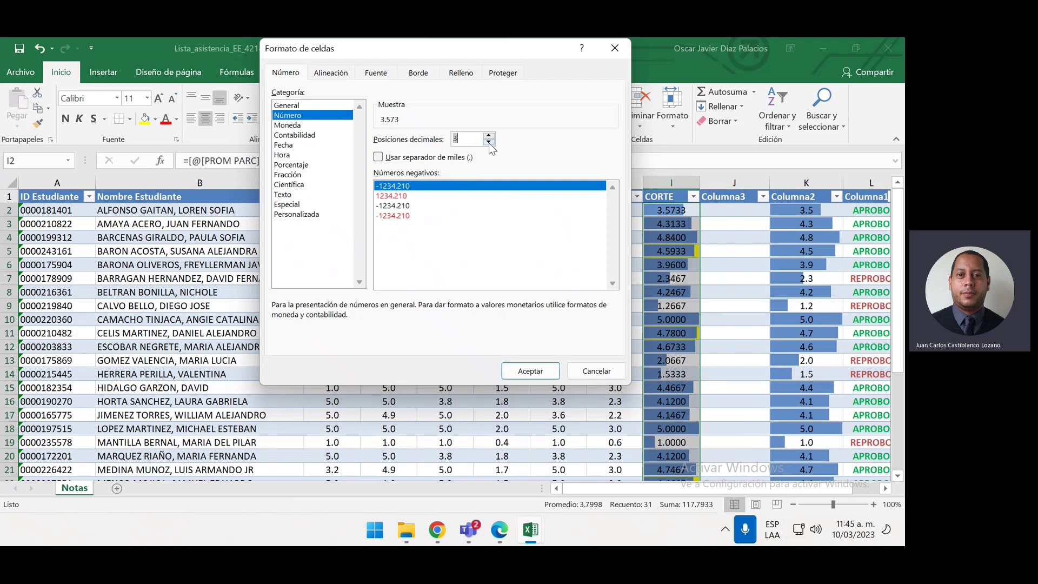
click(489, 142)
click(489, 142)
click(307, 215)
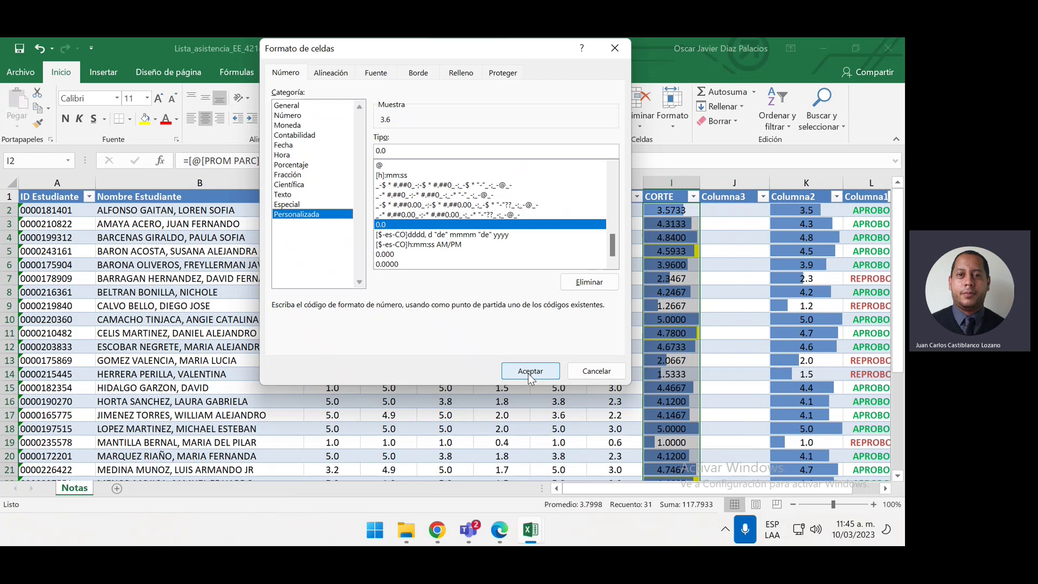
click(596, 370)
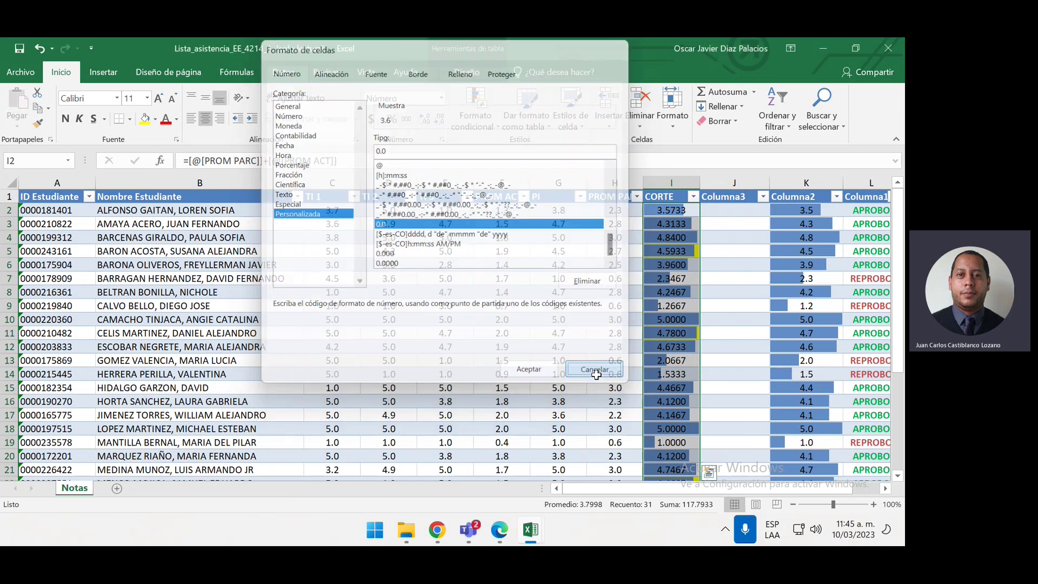
click(605, 228)
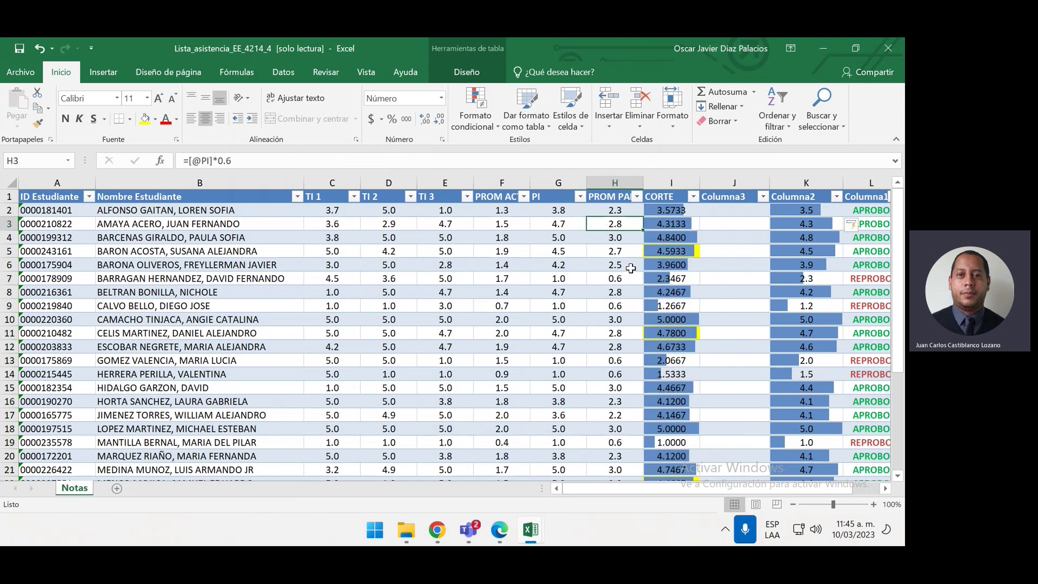
Open Carga Archivo Excel, then close the file picker and upload popup without loading a file
click(818, 47)
scroll(443, 327, down, 1)
scroll(443, 327, up, 1)
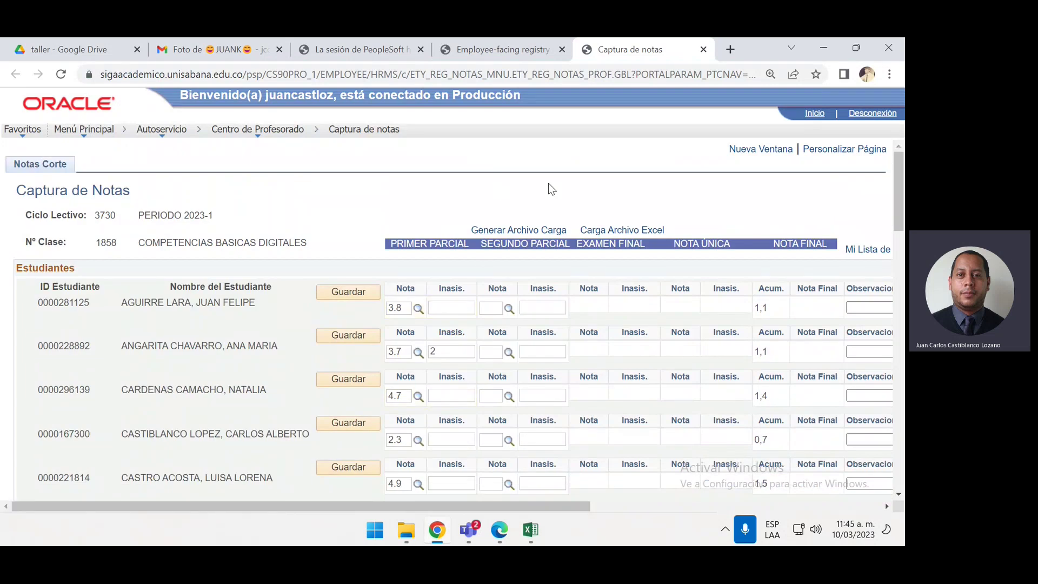
click(625, 231)
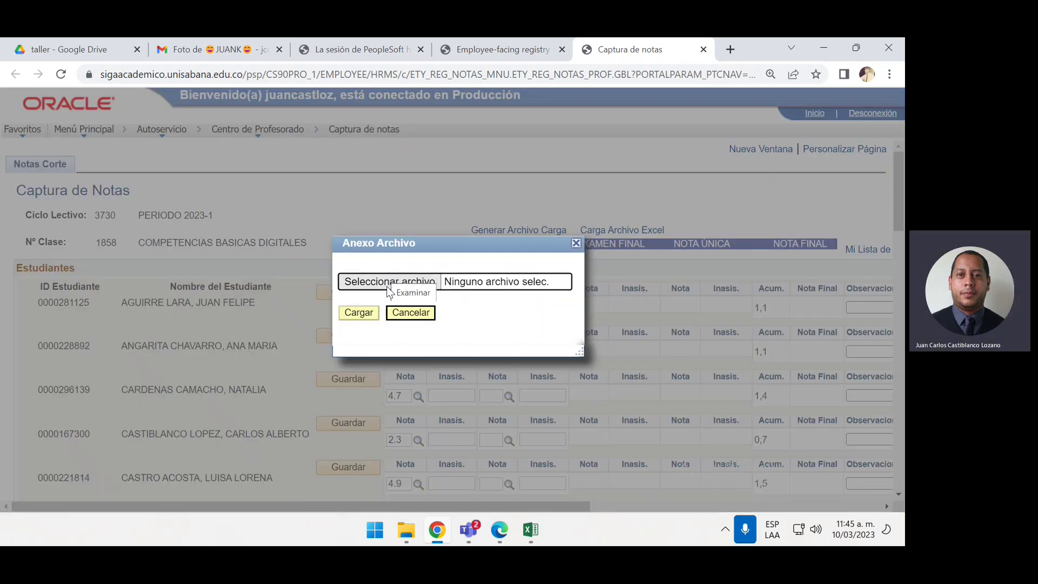
click(397, 281)
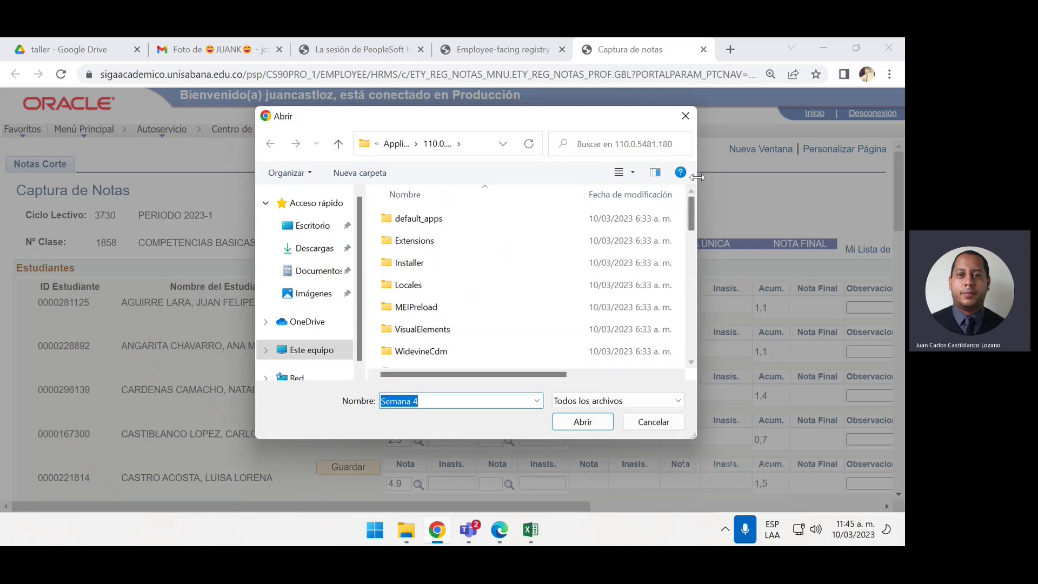
click(688, 122)
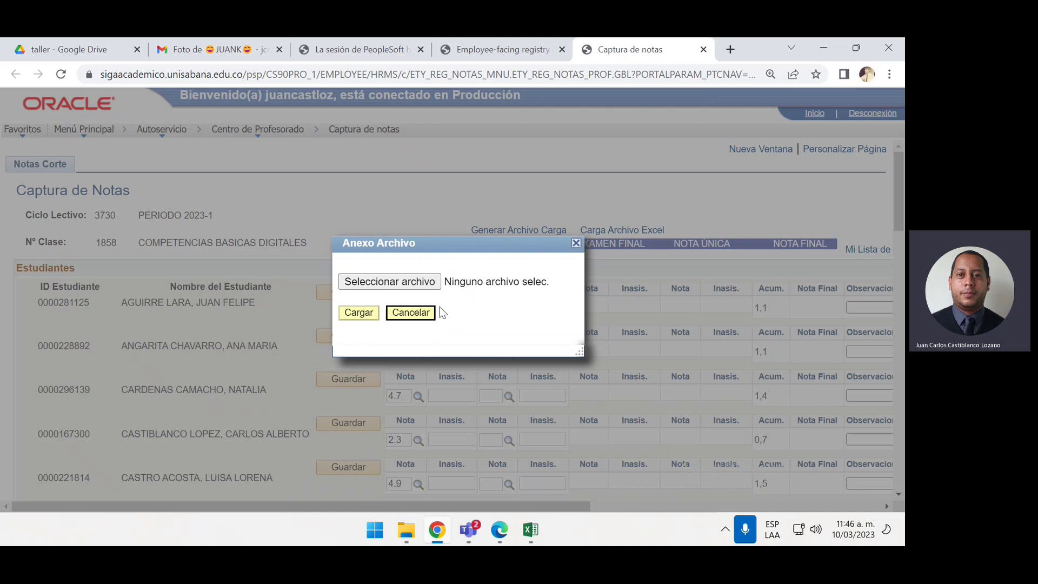
click(574, 243)
scroll(453, 364, up, 3)
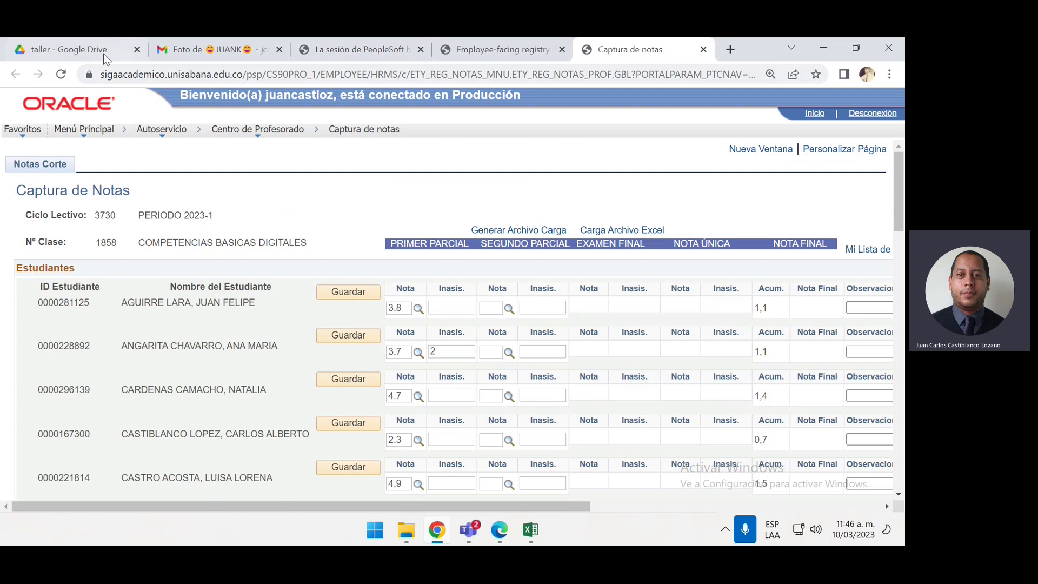
Switch to the taller Drive folder and look over ETY_CARGNOTA.xlsx and the attendance list
click(81, 49)
scroll(436, 203, down, 1)
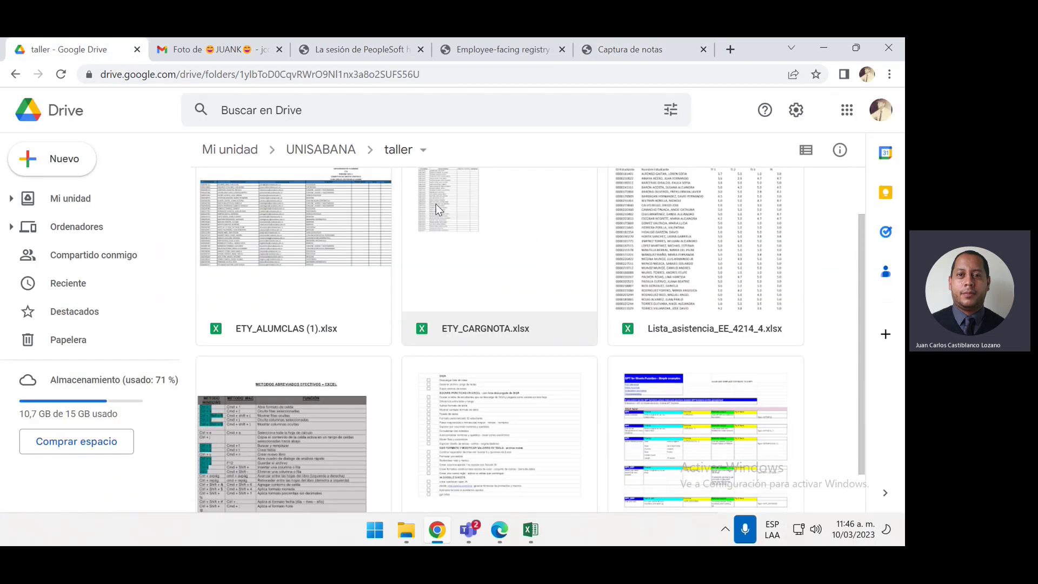
scroll(436, 204, up, 1)
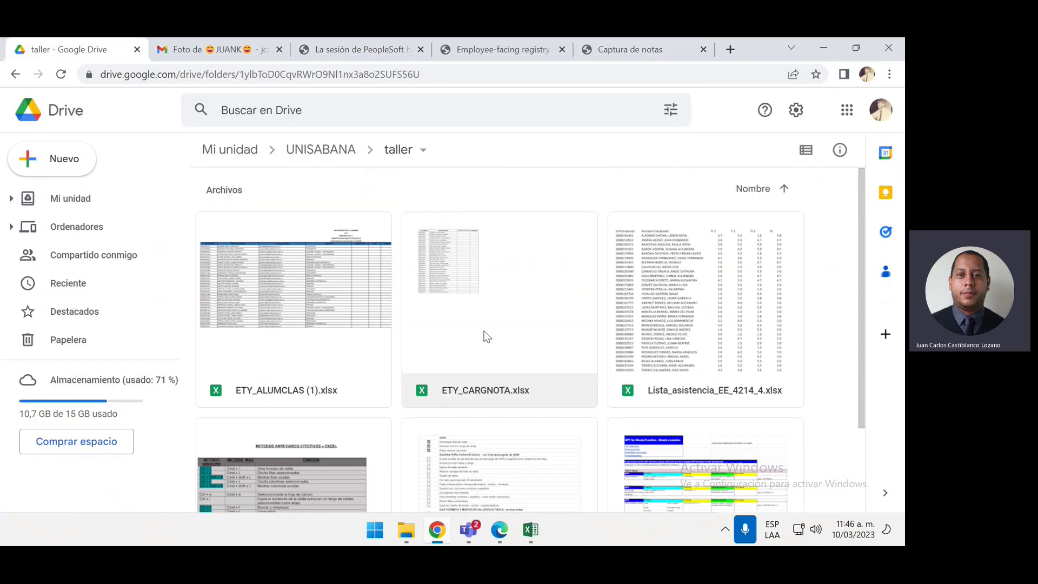
scroll(492, 339, down, 1)
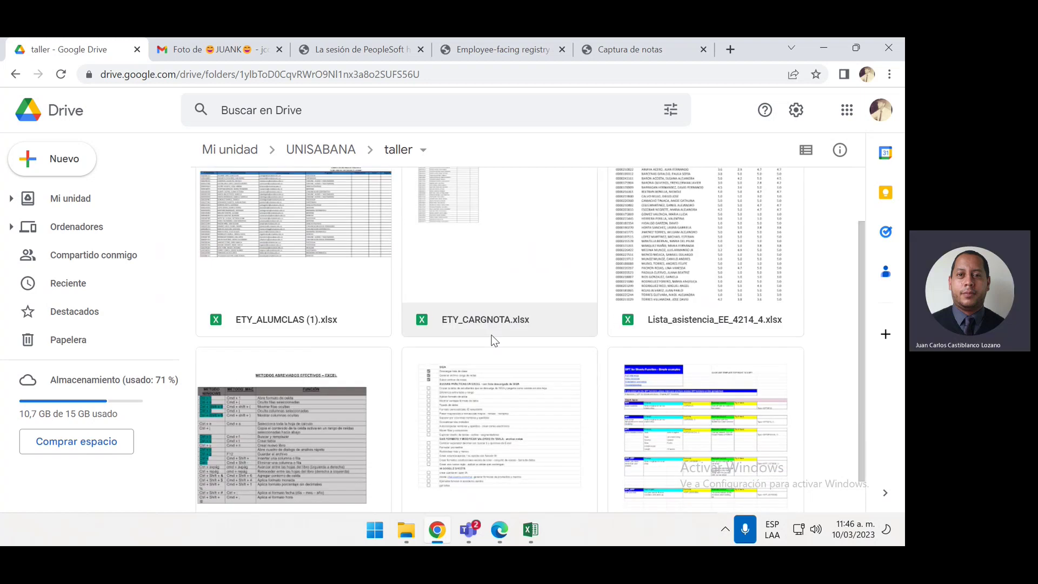
scroll(494, 340, up, 1)
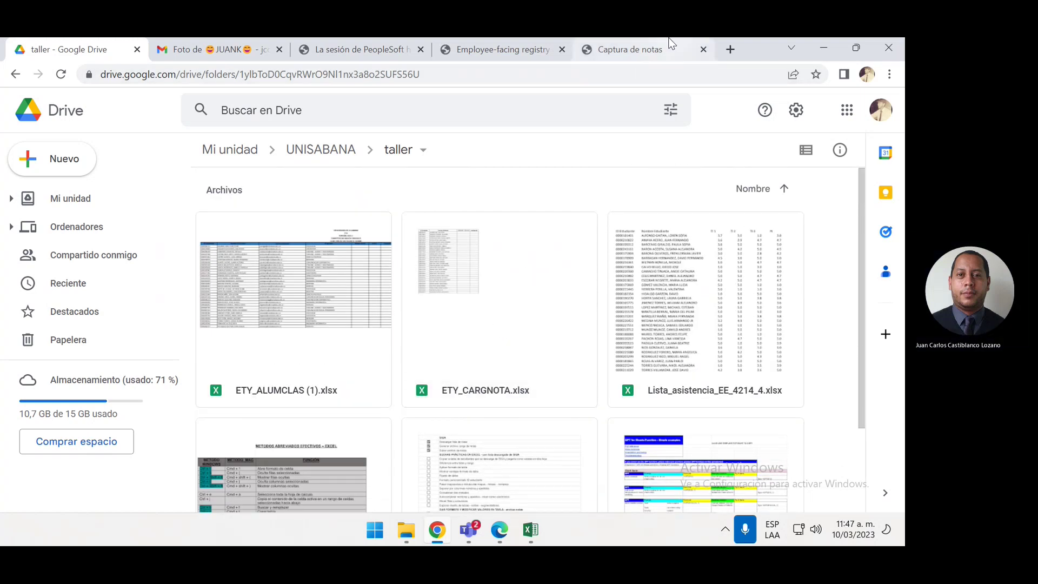
Search Google for 'open ia' in a new tab and open the openai.com result
click(730, 52)
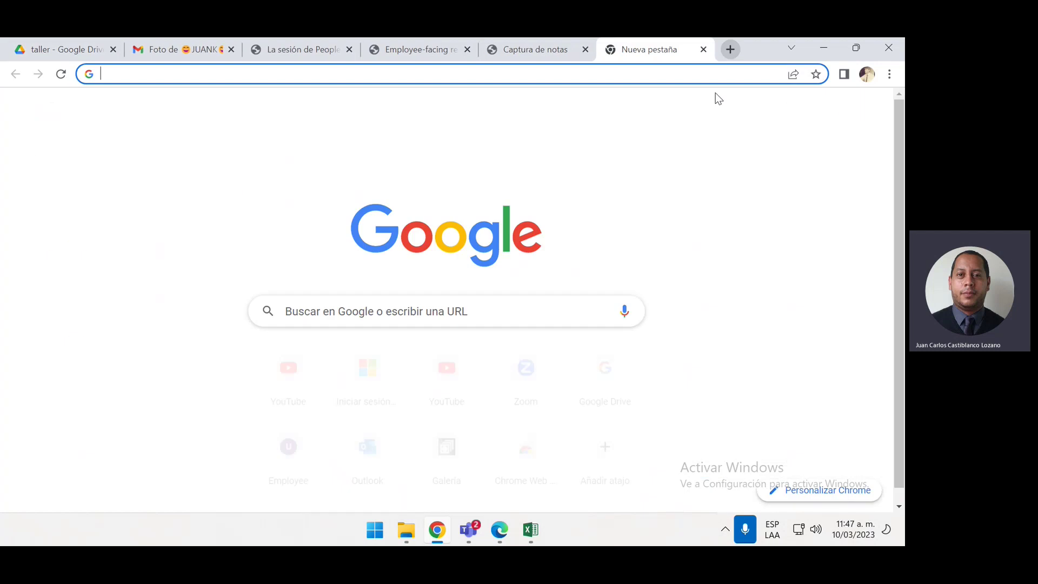
click(720, 81)
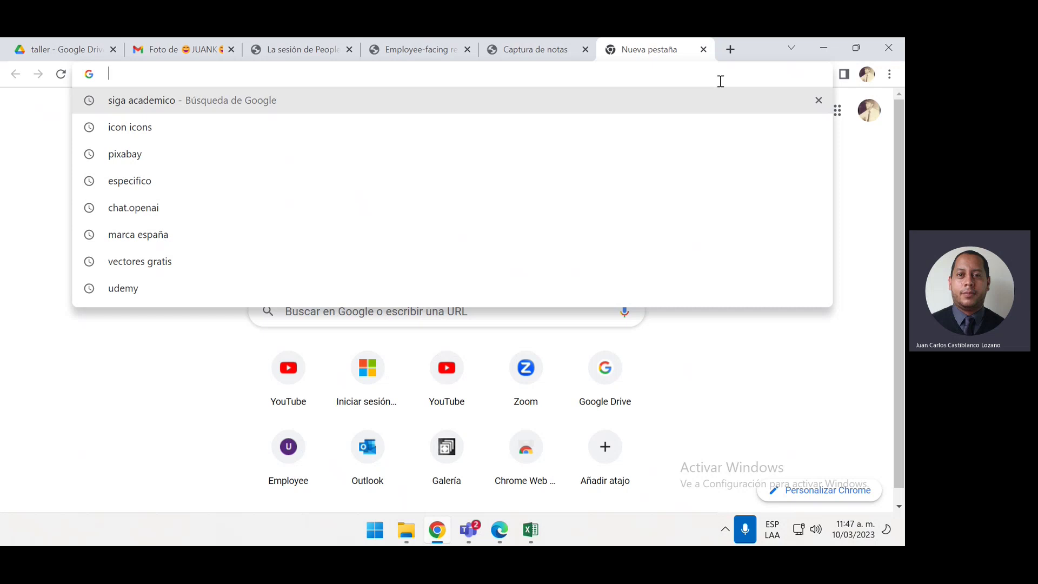
text(ope)
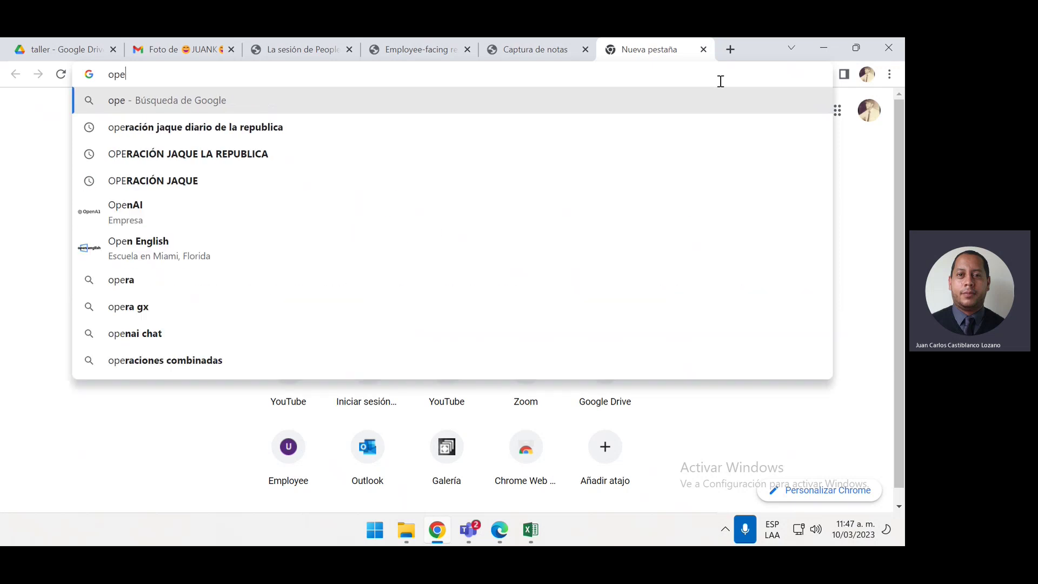
text(n ia)
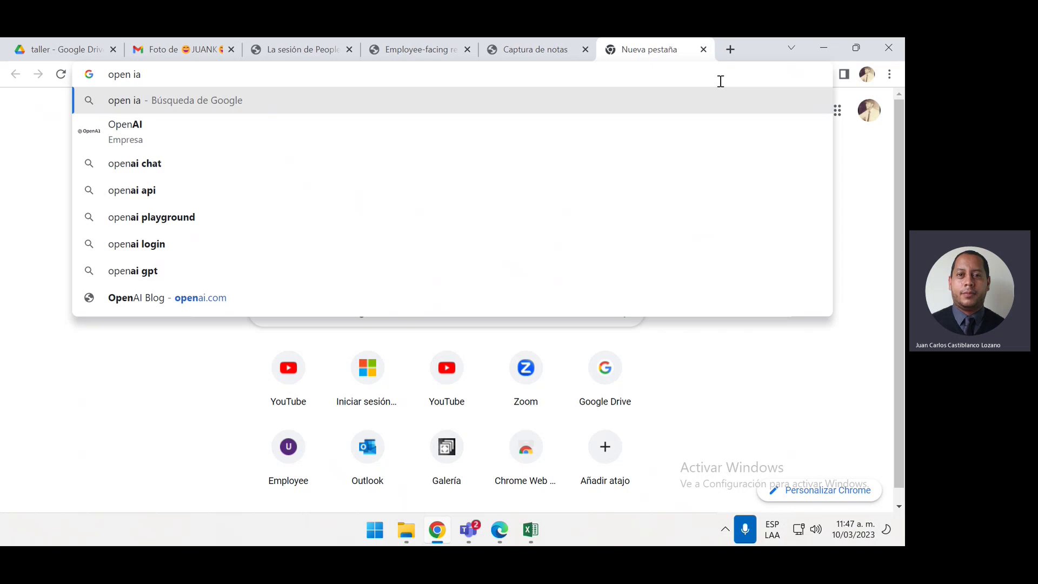
key(Return)
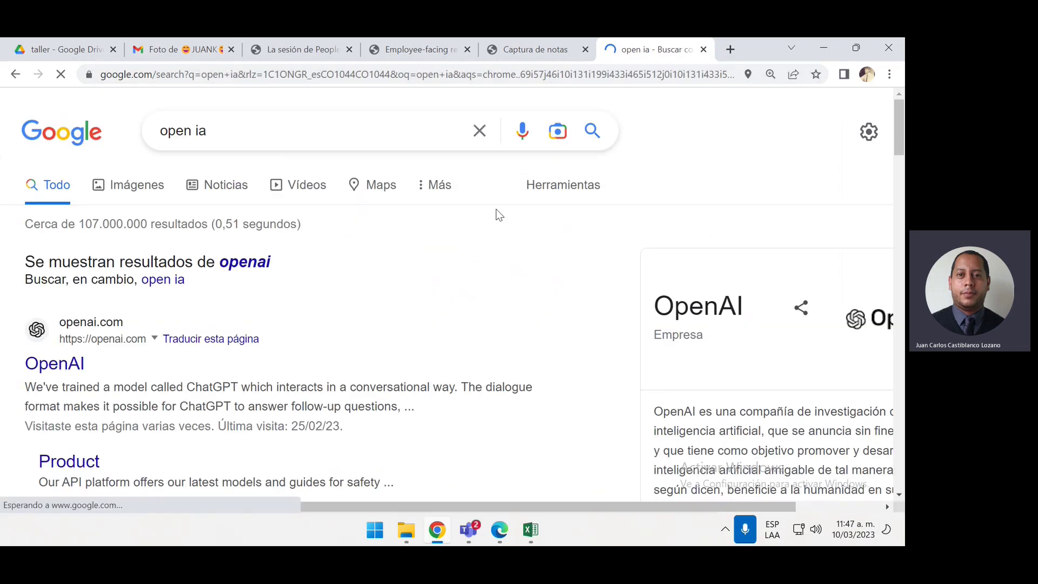
scroll(165, 325, down, 1)
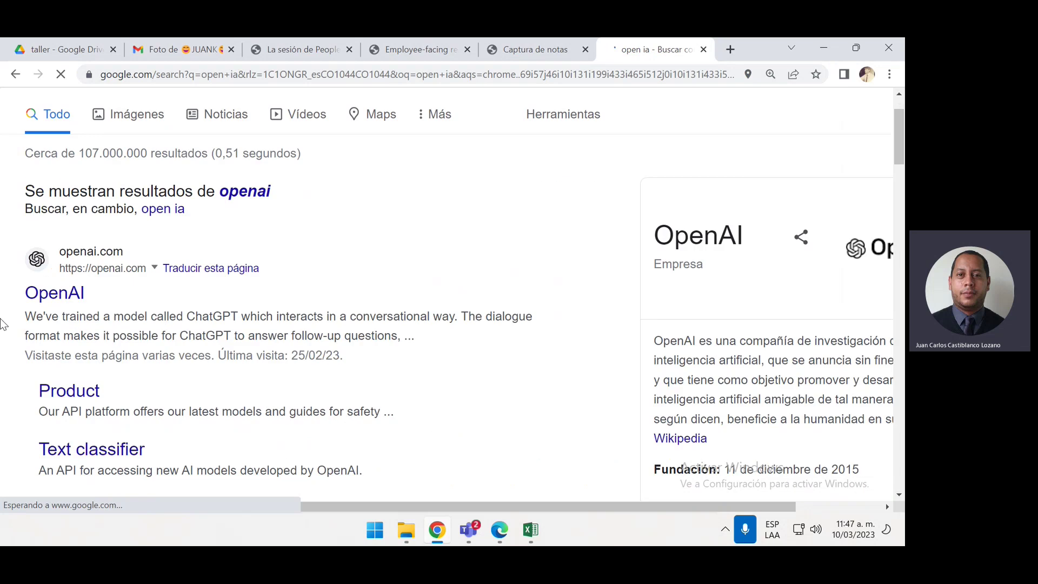
click(48, 301)
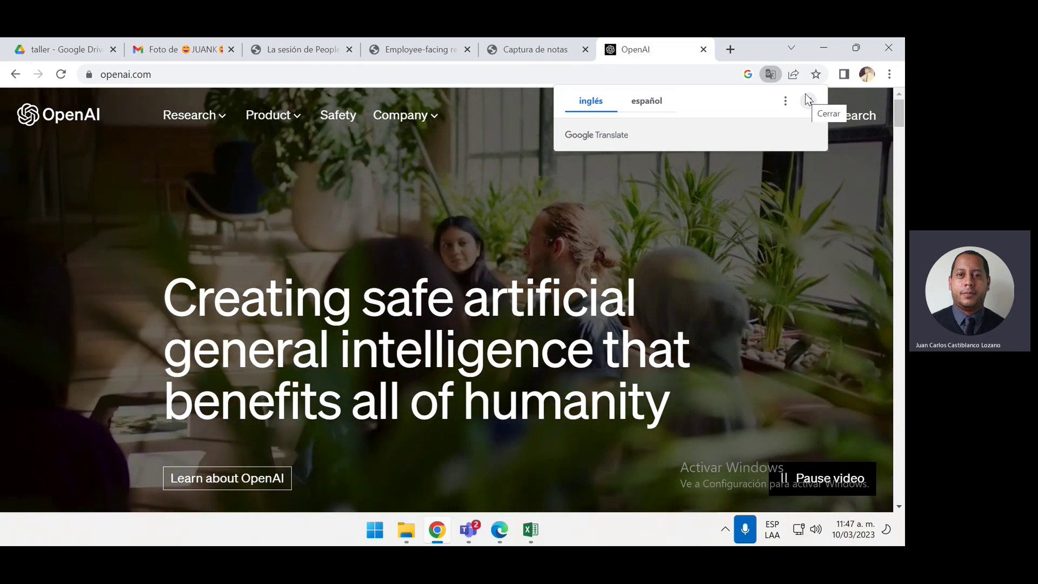
click(807, 101)
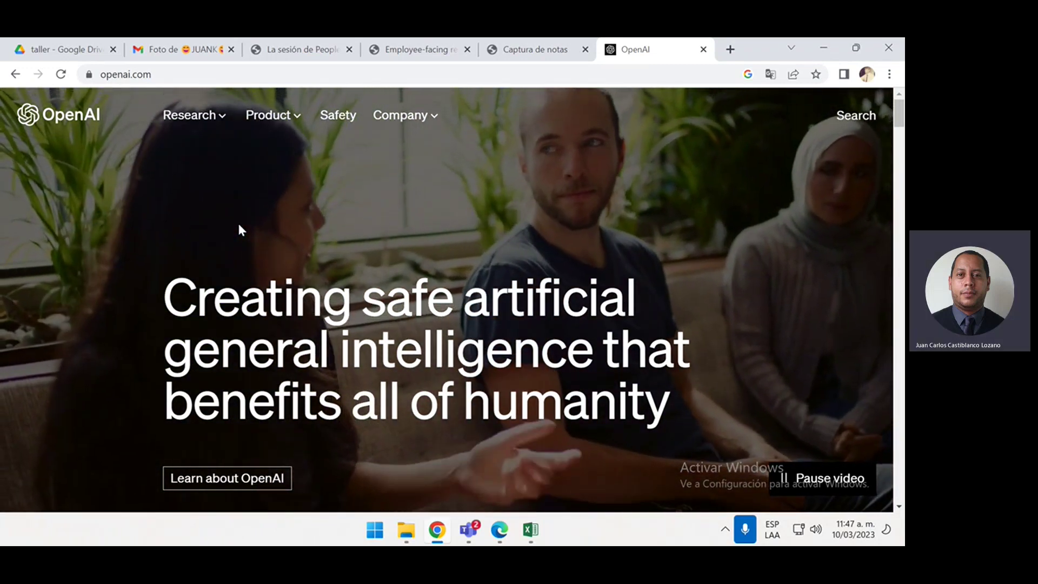
scroll(174, 314, down, 8)
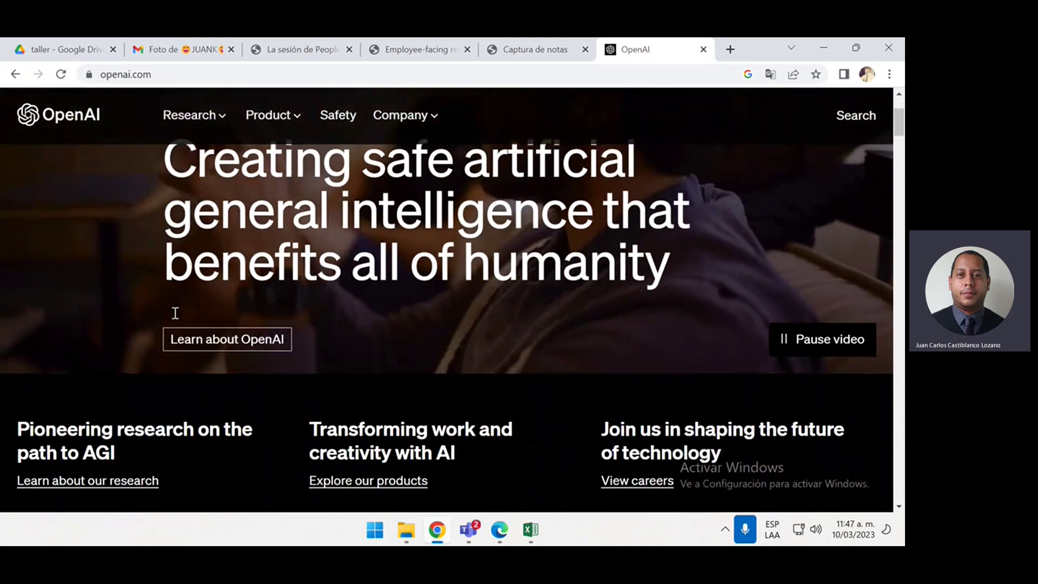
scroll(180, 335, down, 10)
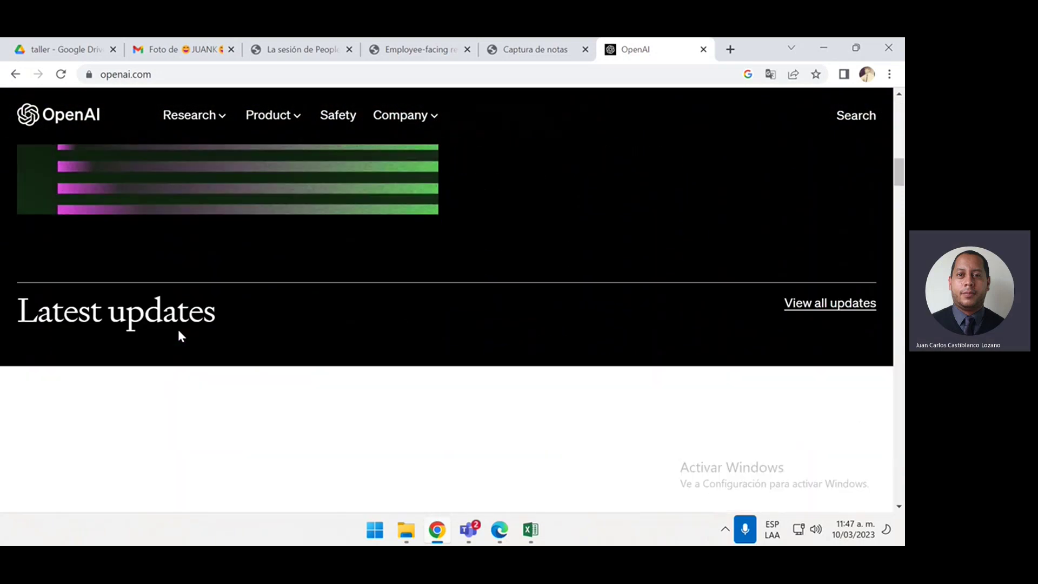
scroll(179, 343, up, 6)
scroll(180, 343, up, 10)
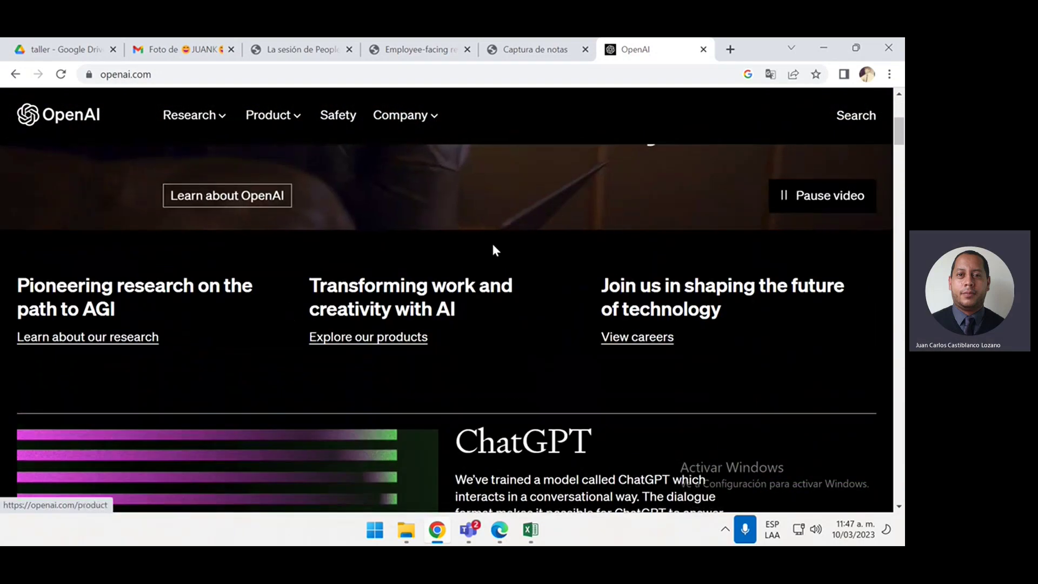
scroll(494, 244, down, 6)
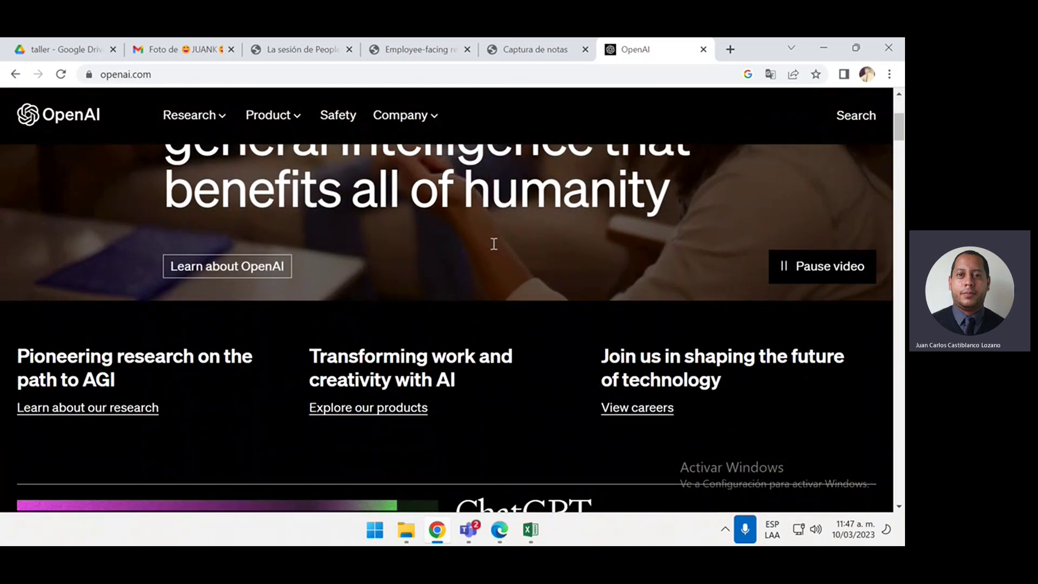
scroll(494, 246, down, 12)
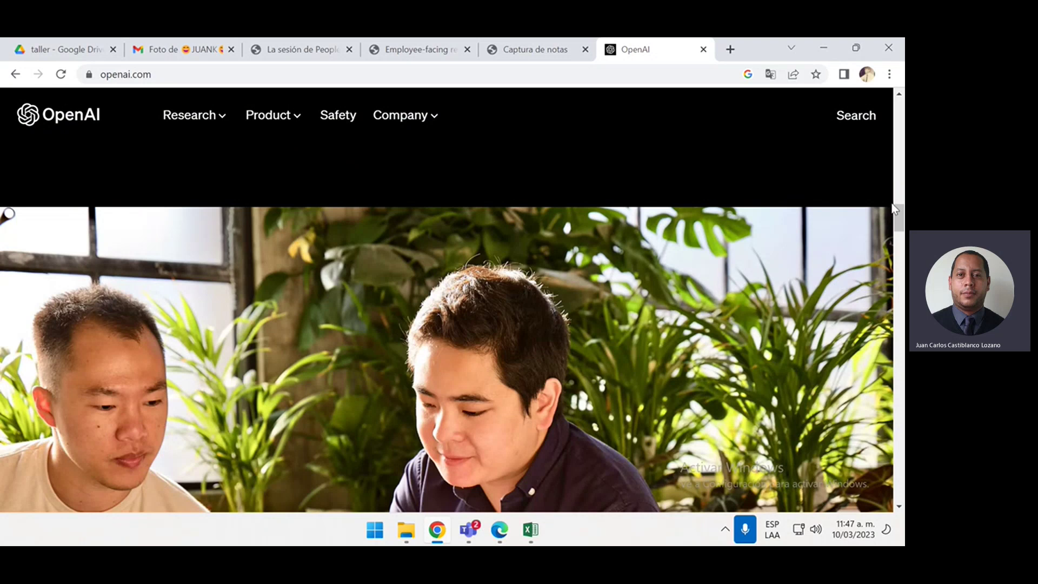
drag(901, 217, 877, 511)
scroll(783, 387, up, 6)
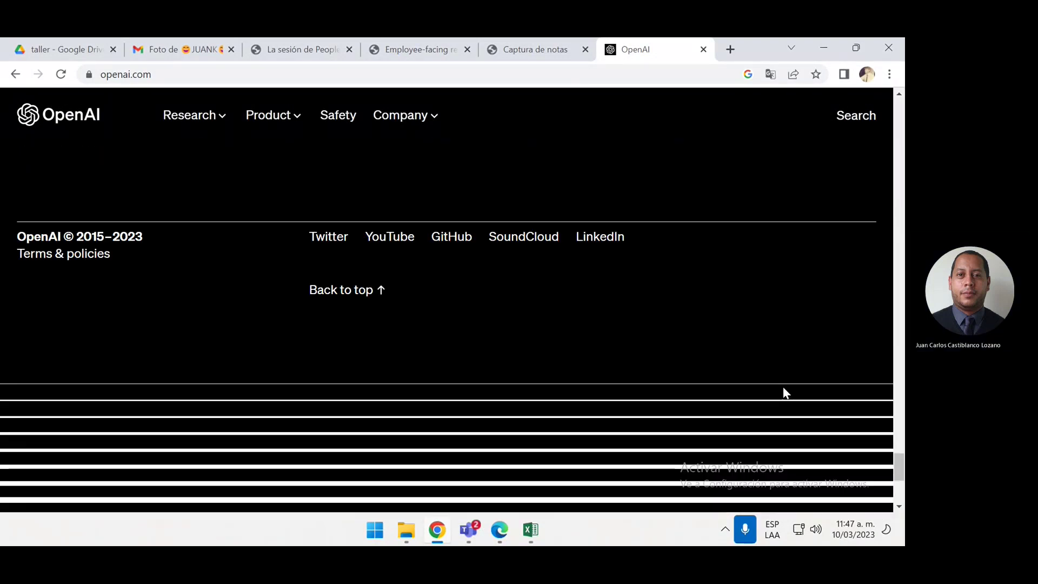
scroll(762, 394, up, 1)
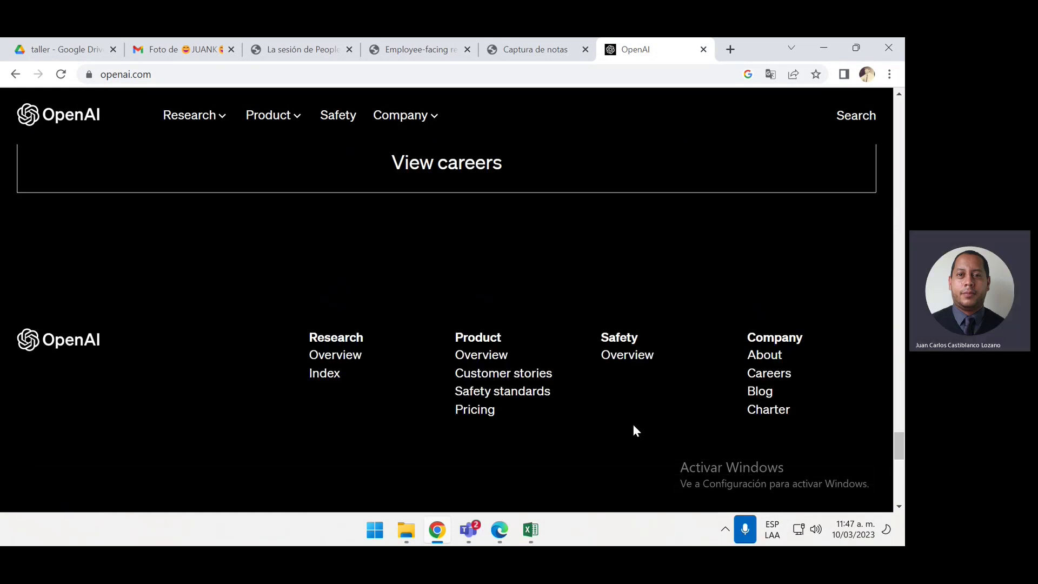
scroll(634, 427, up, 1)
scroll(633, 427, down, 1)
drag(900, 445, 902, 139)
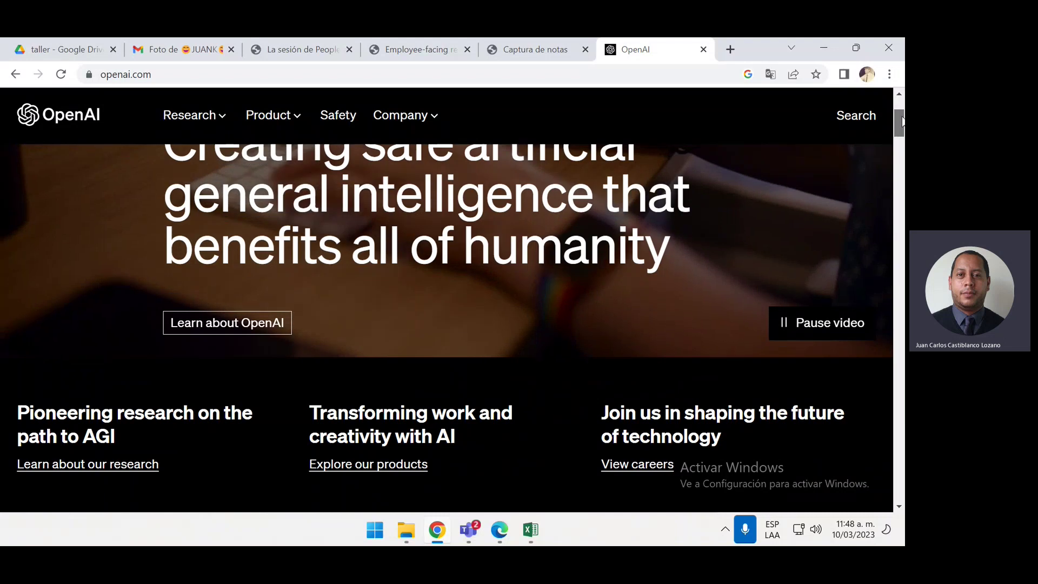
mouse_move(902, 120)
mouse_down()
mouse_move(899, 495)
mouse_move(901, 106)
mouse_up()
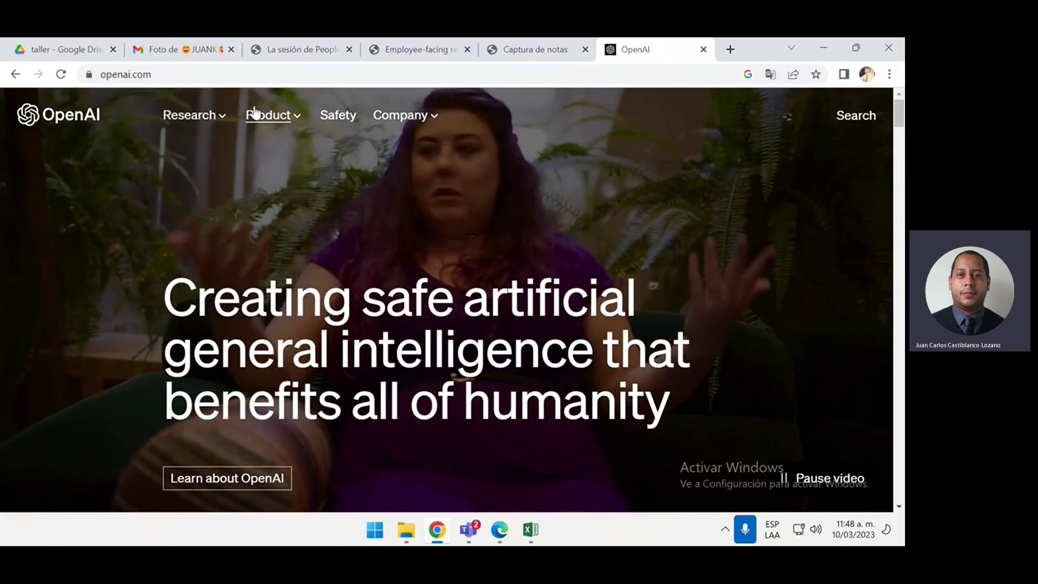
click(255, 113)
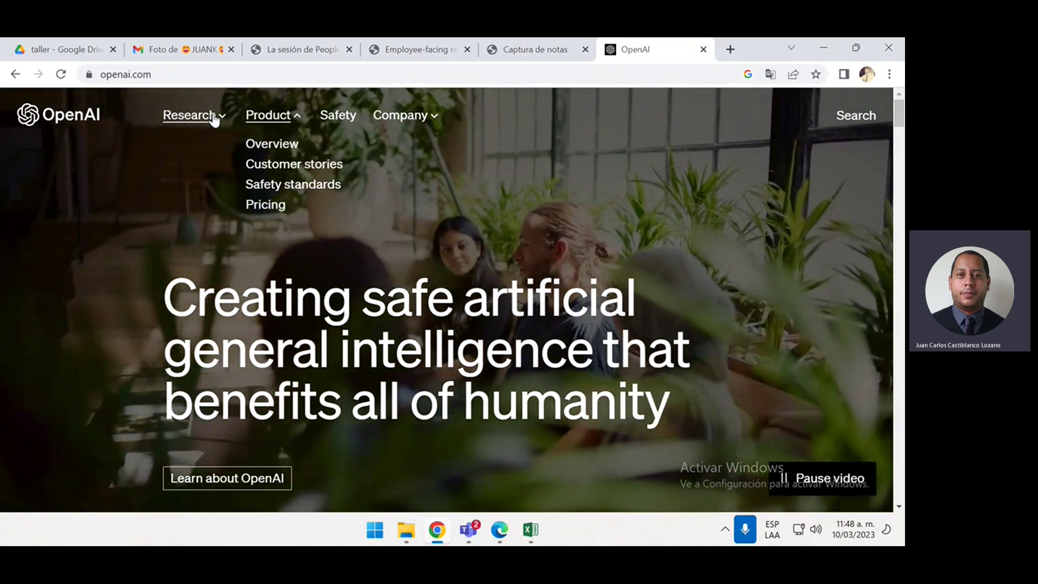
click(215, 116)
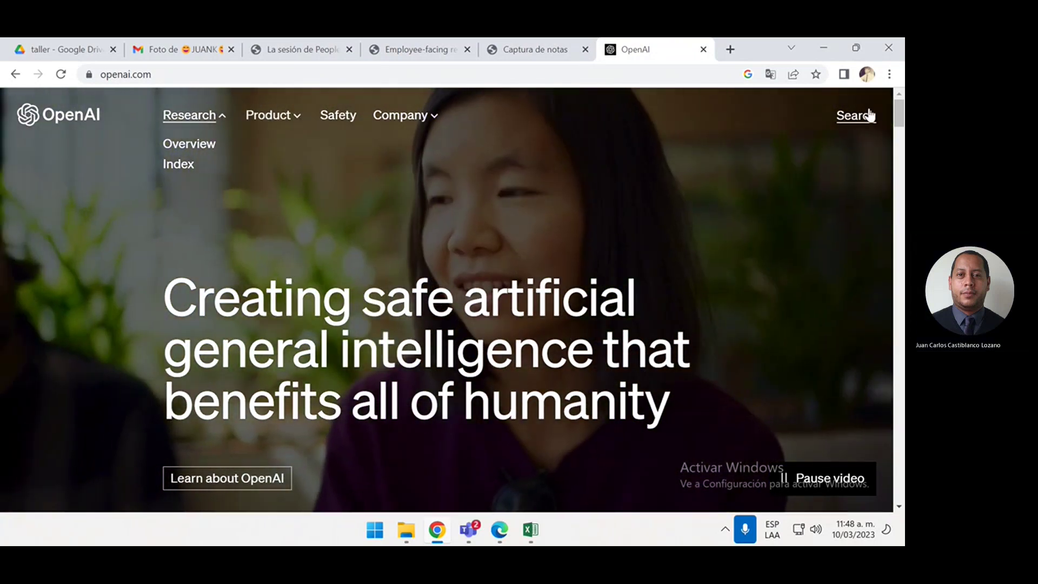
mouse_move(897, 112)
mouse_down()
mouse_move(899, 138)
mouse_move(900, 110)
mouse_up()
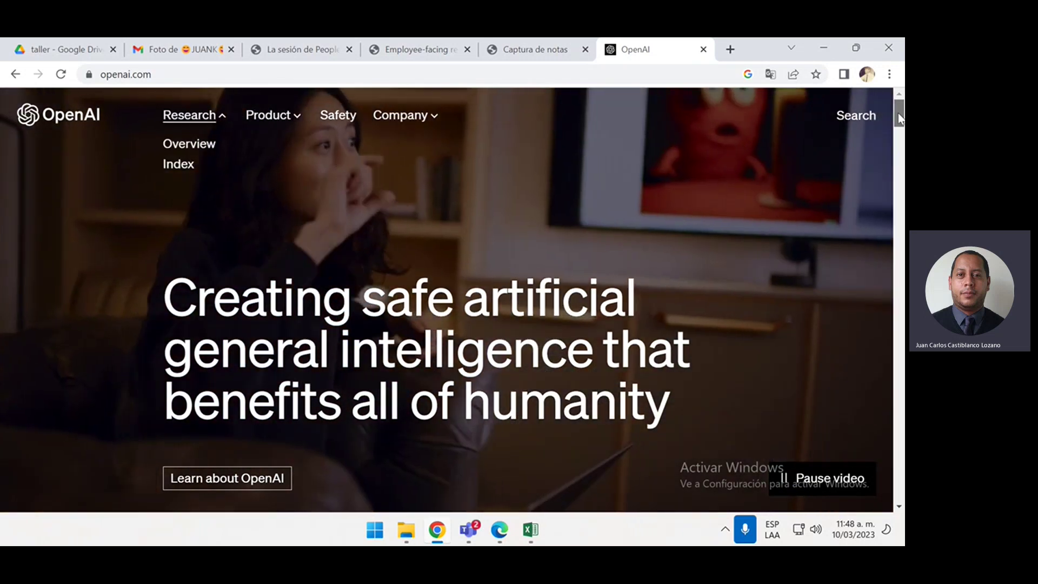
drag(900, 111, 900, 128)
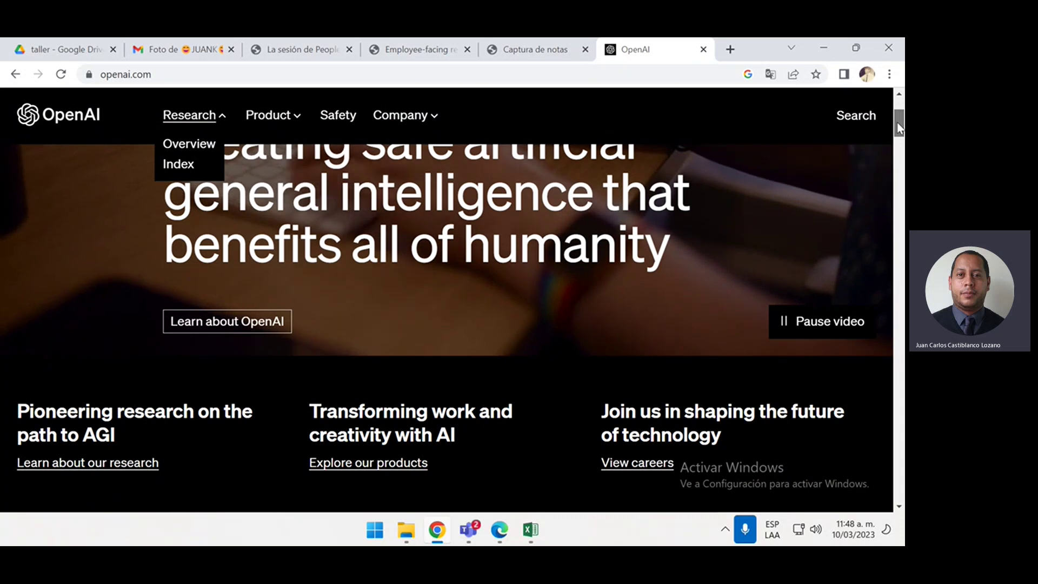
drag(900, 129, 900, 140)
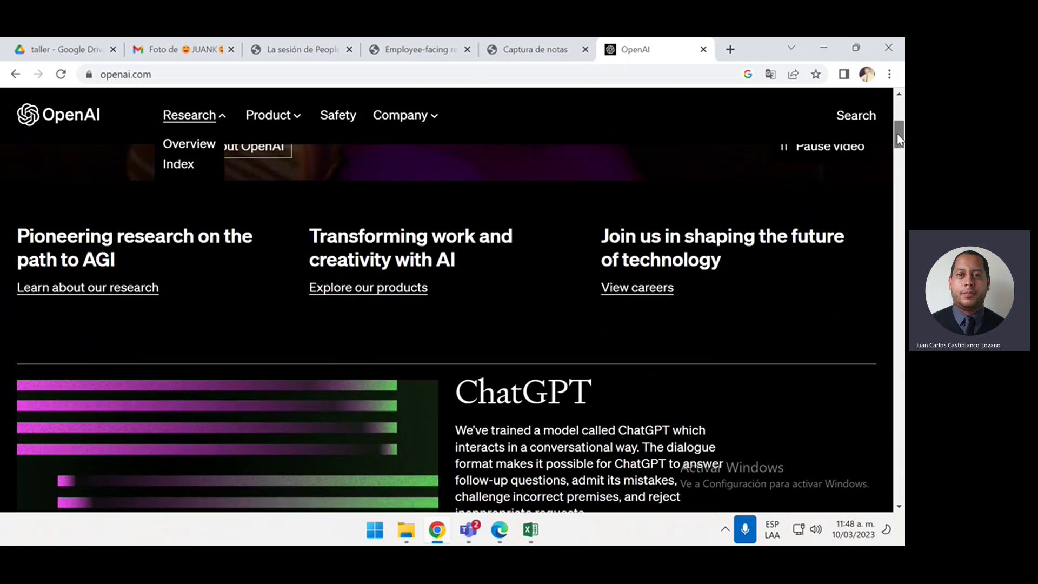
drag(899, 140, 885, 450)
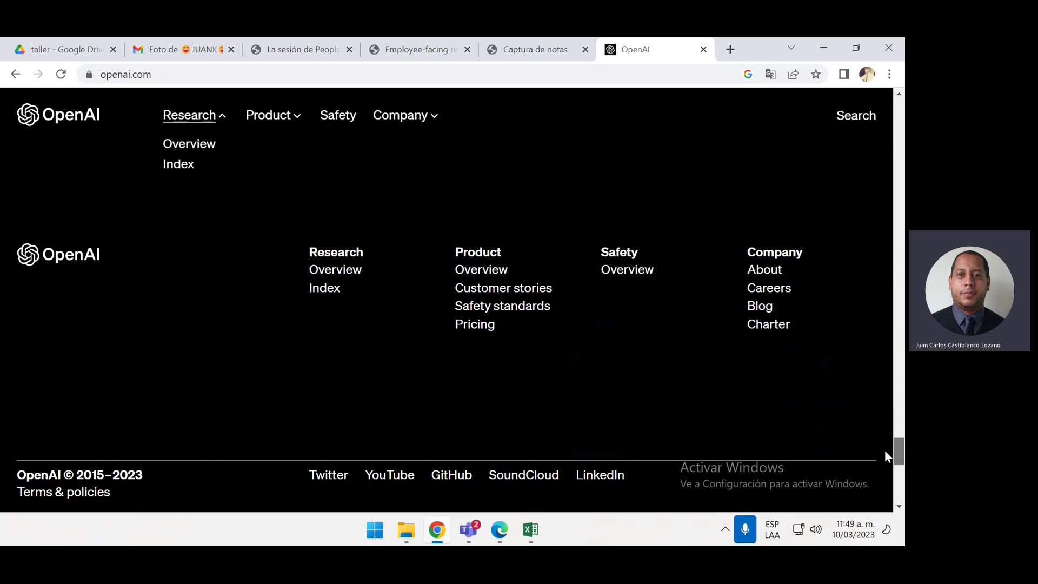
drag(886, 452, 903, 93)
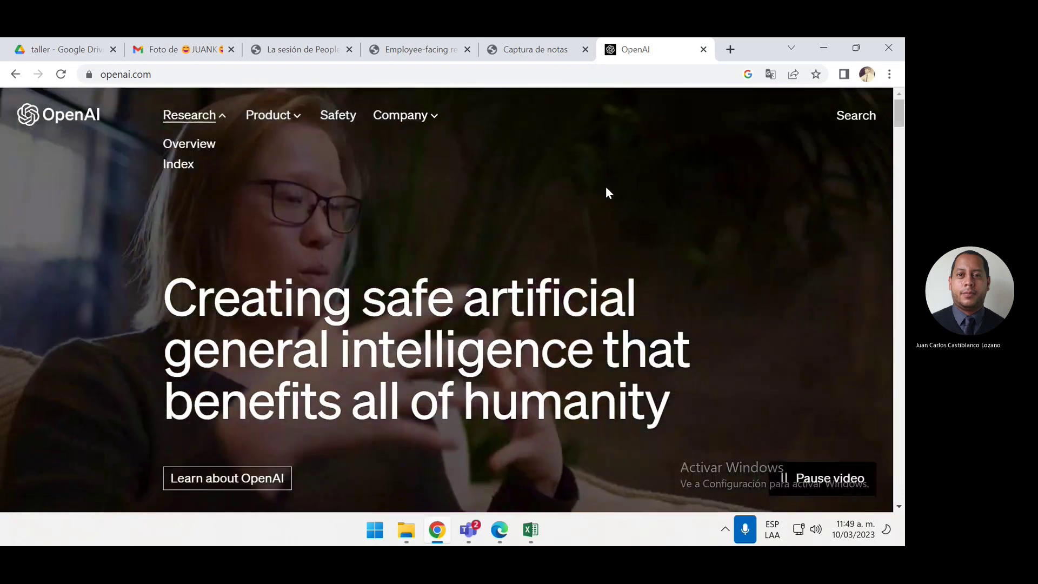
click(606, 189)
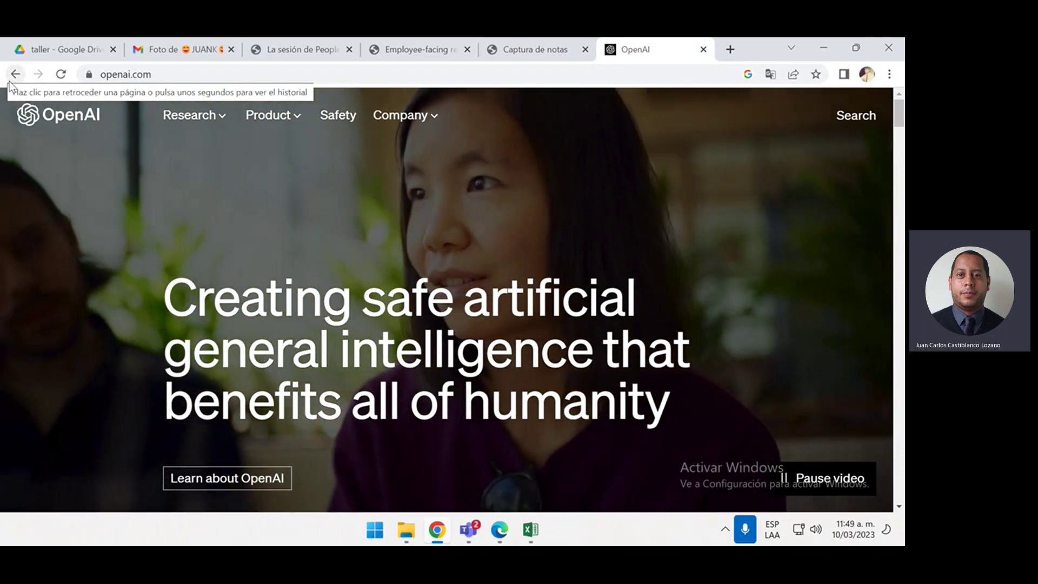
click(9, 81)
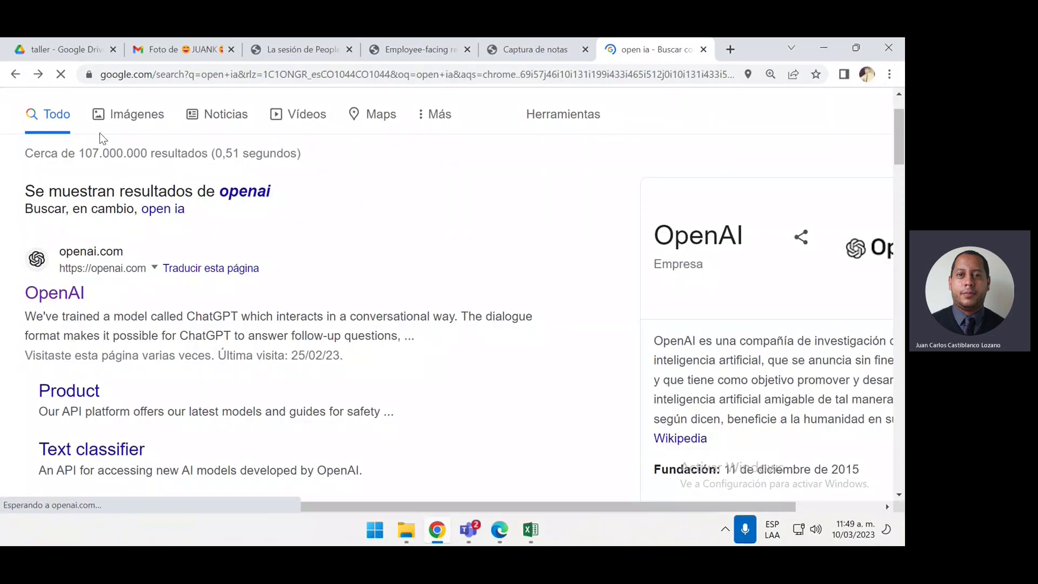
scroll(81, 162, down, 4)
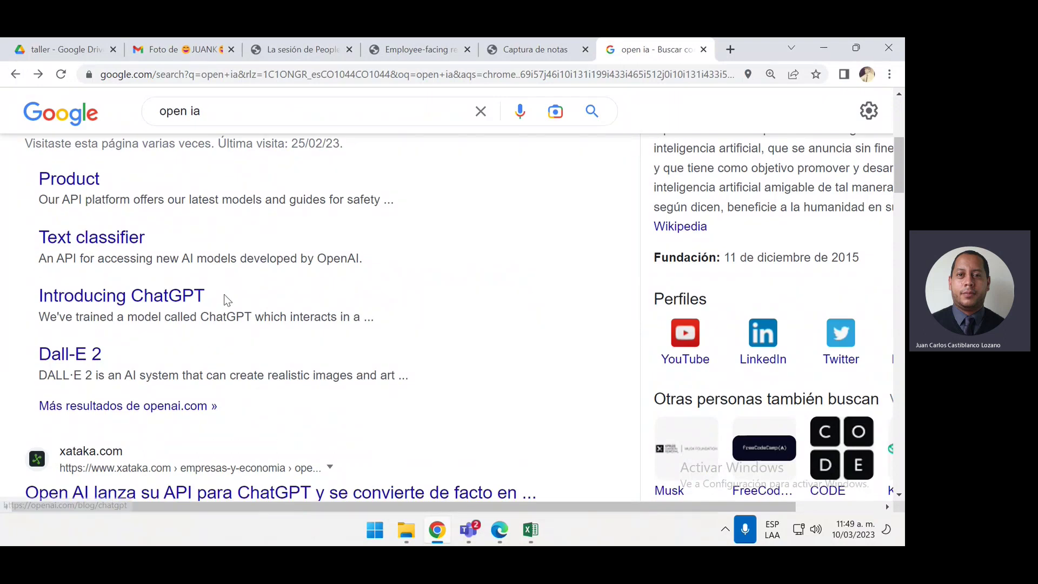
scroll(224, 295, down, 1)
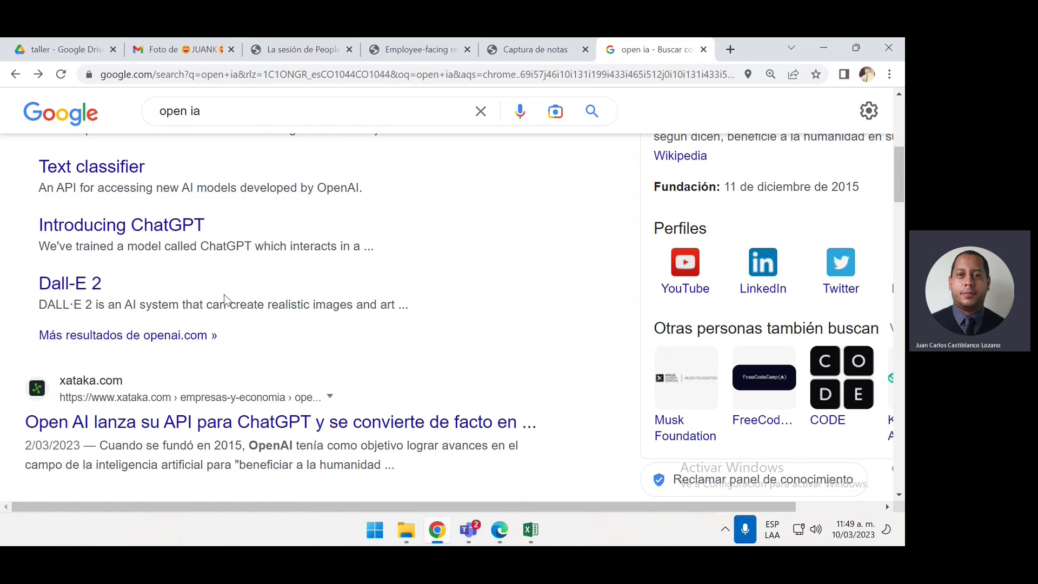
scroll(224, 294, up, 4)
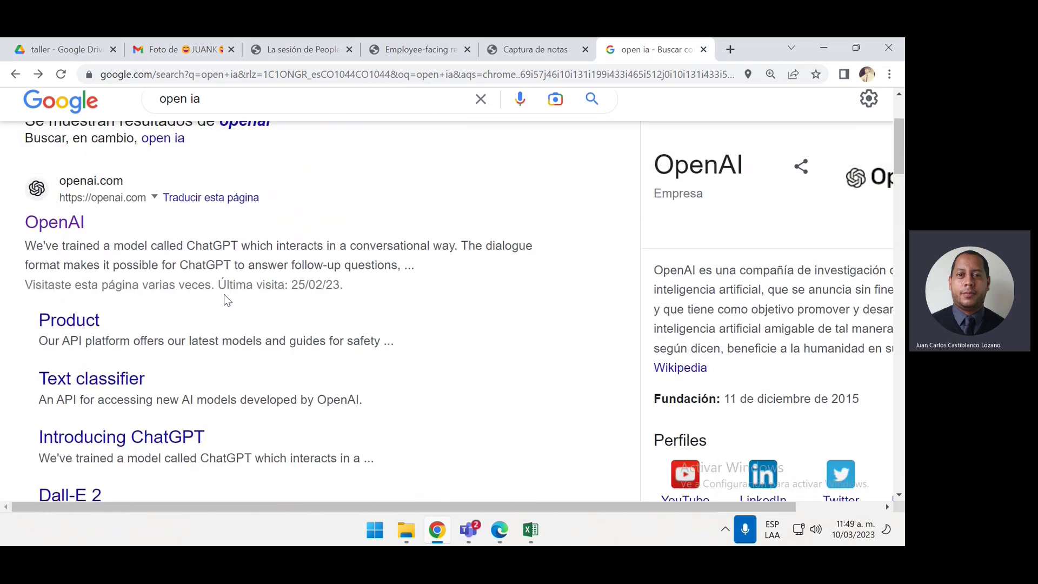
scroll(224, 294, up, 2)
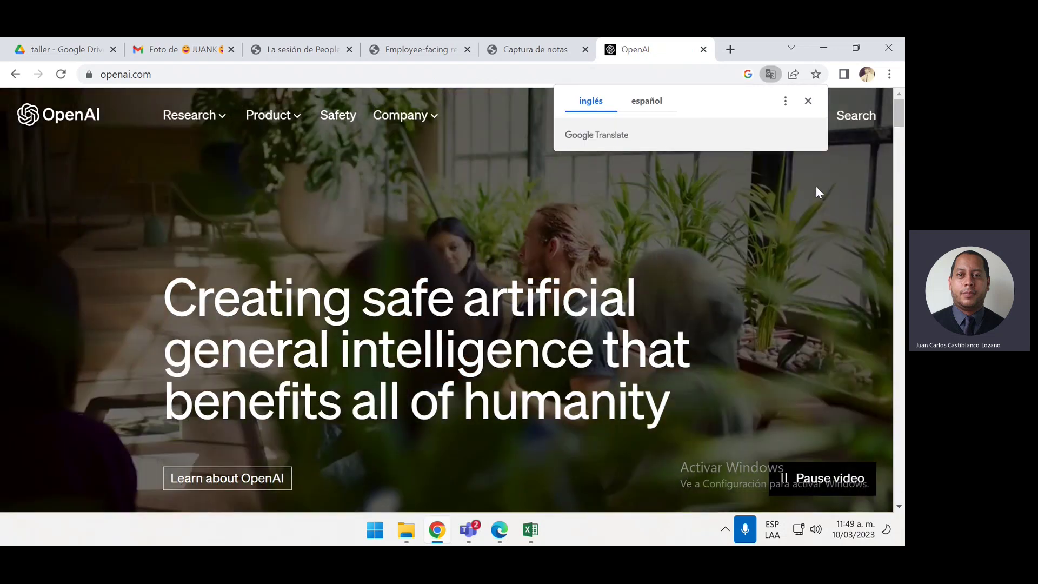
click(808, 101)
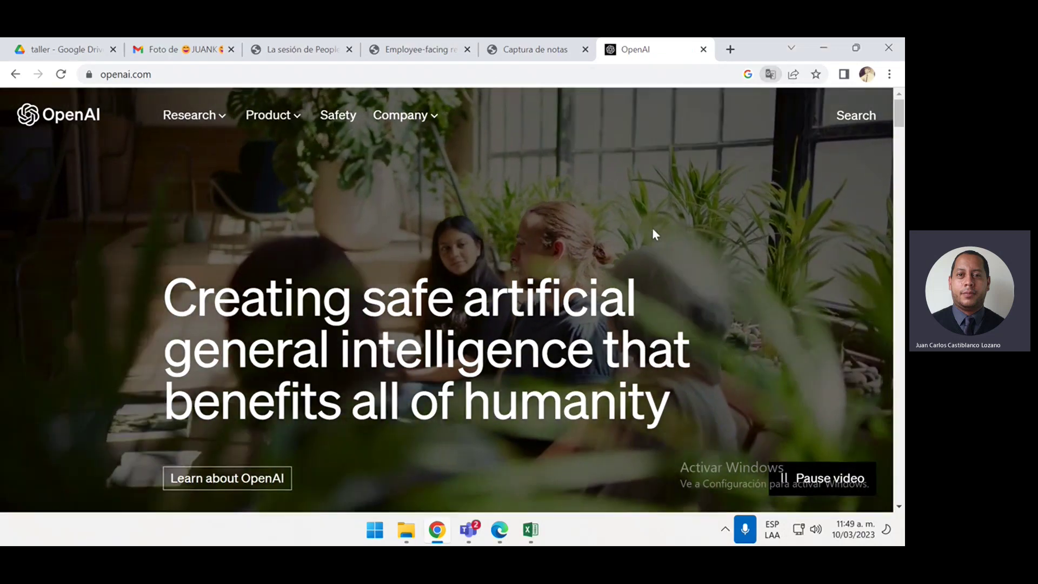
scroll(652, 229, down, 2)
scroll(647, 232, up, 2)
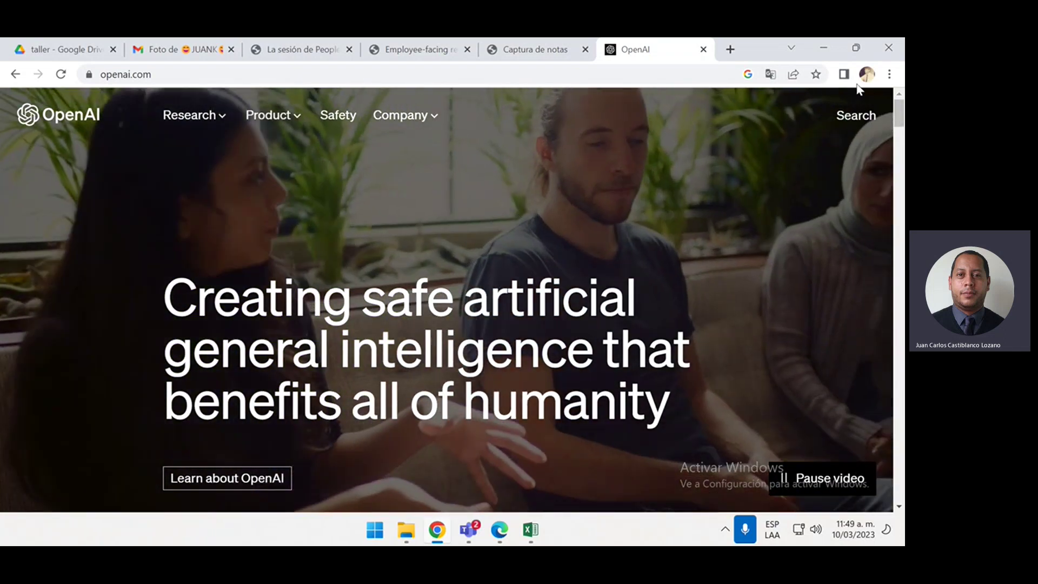
Sign out of the Google account, close the OpenAI tab, and search 'open ai' in a new tab
click(866, 74)
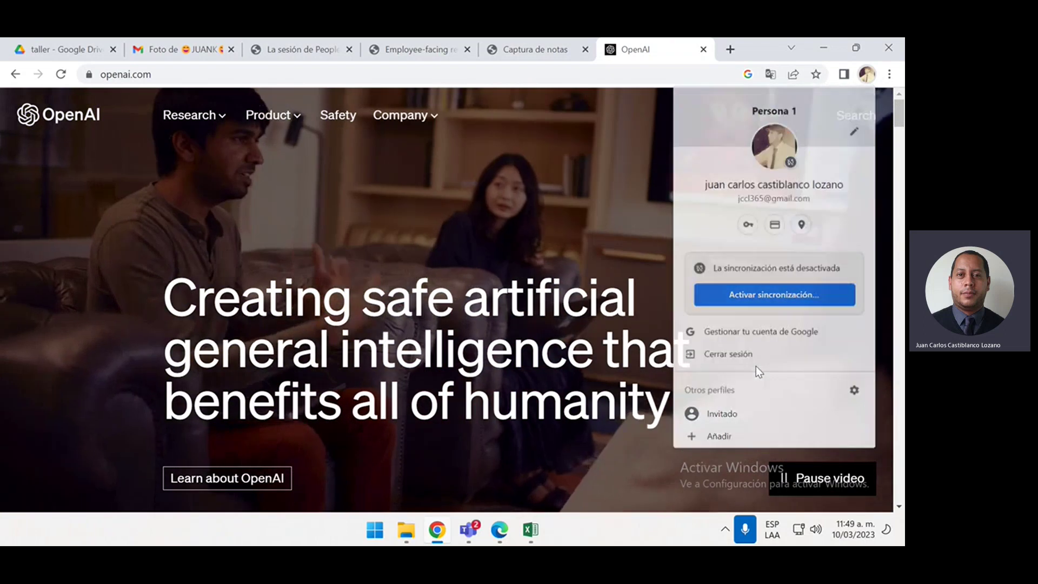
click(756, 363)
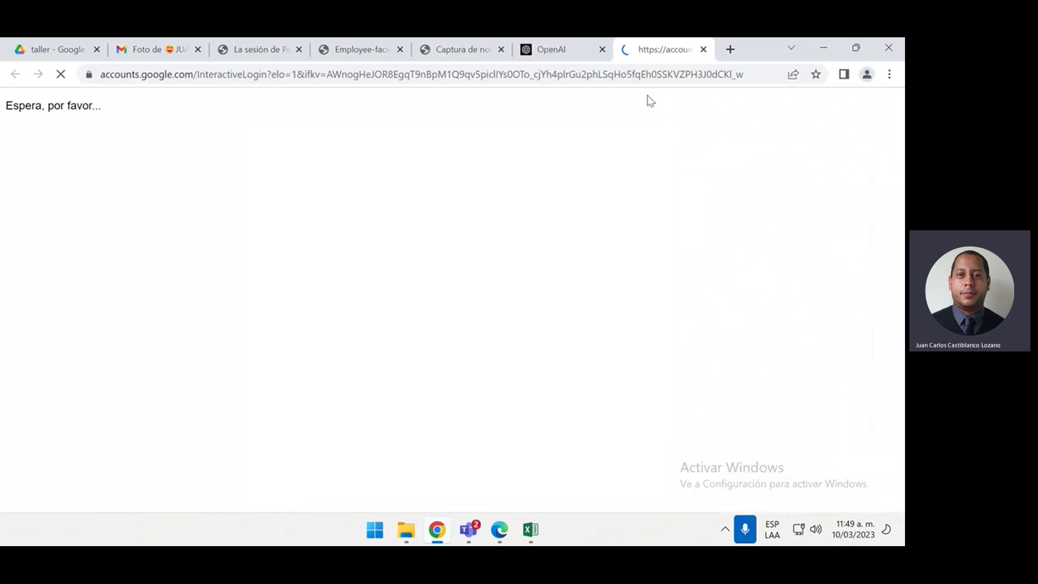
click(603, 49)
click(628, 49)
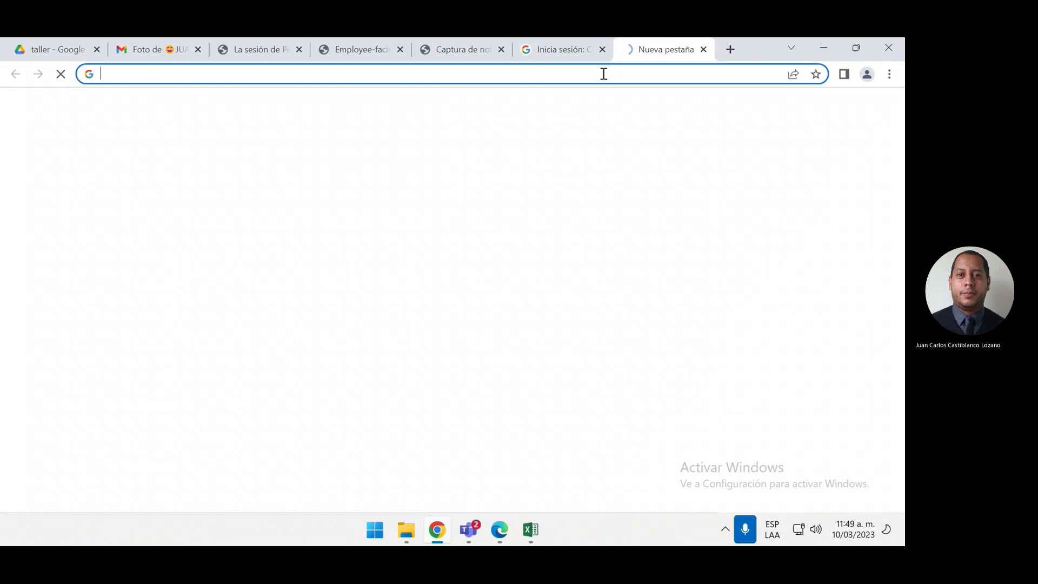
text(open ai)
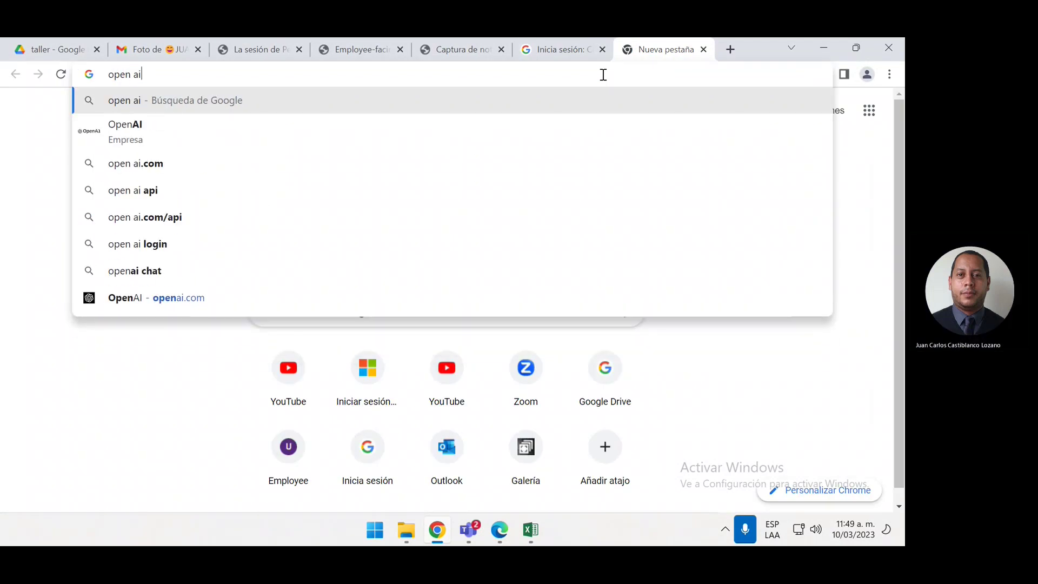
key(Return)
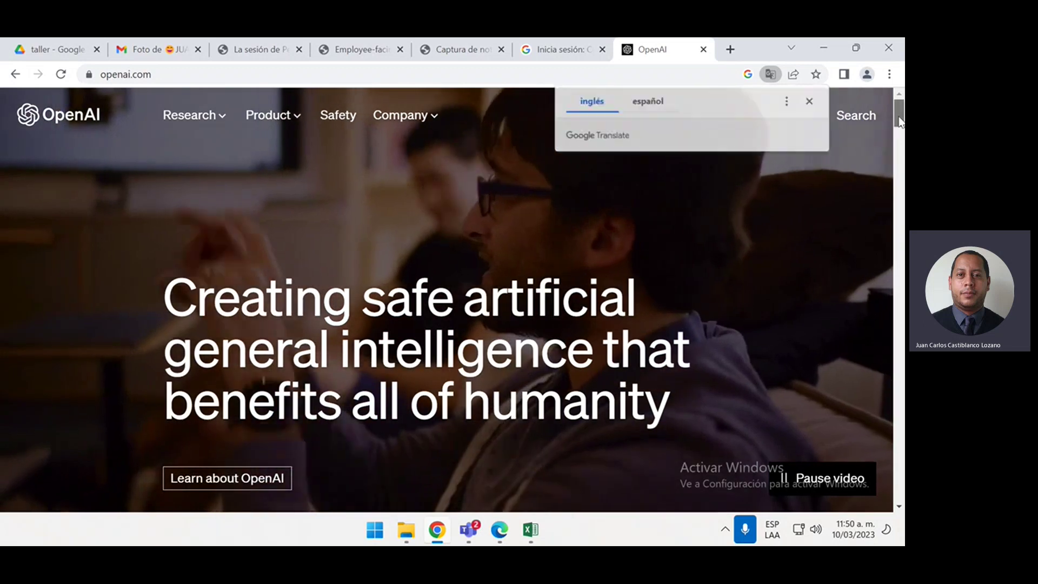
drag(899, 122, 901, 319)
drag(899, 430, 899, 468)
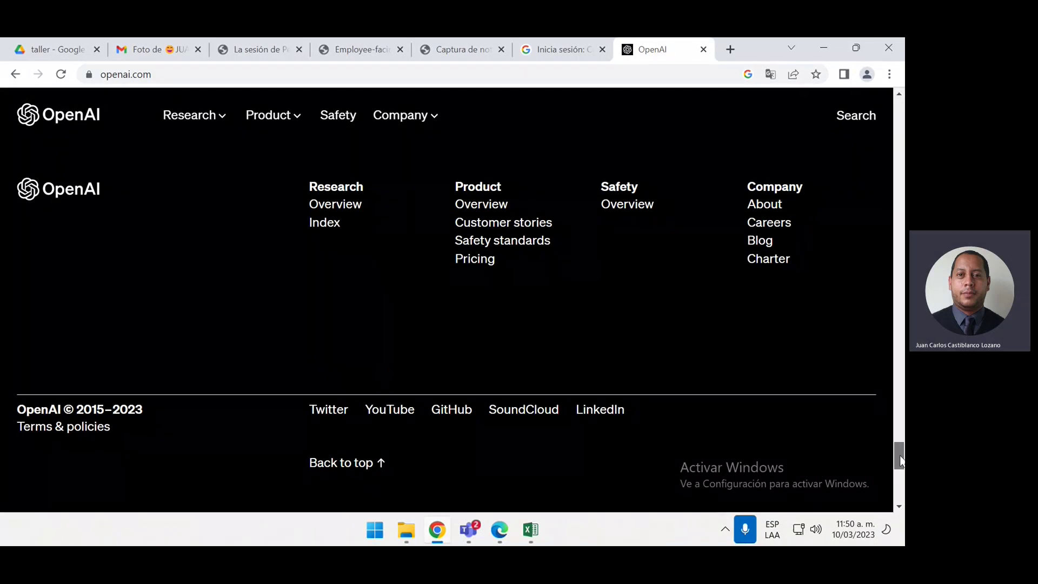
drag(901, 461, 903, 324)
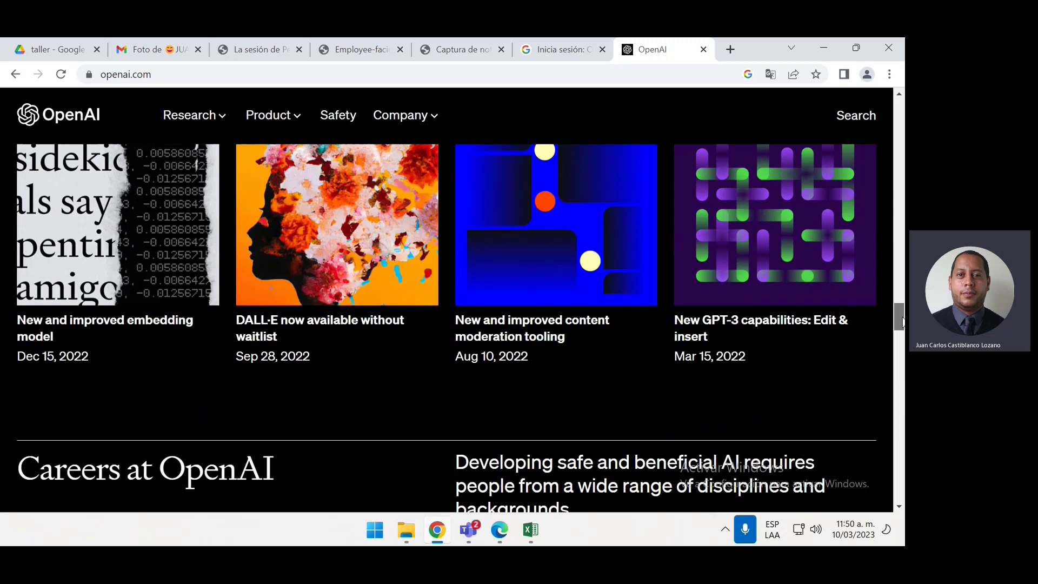
drag(903, 325, 902, 108)
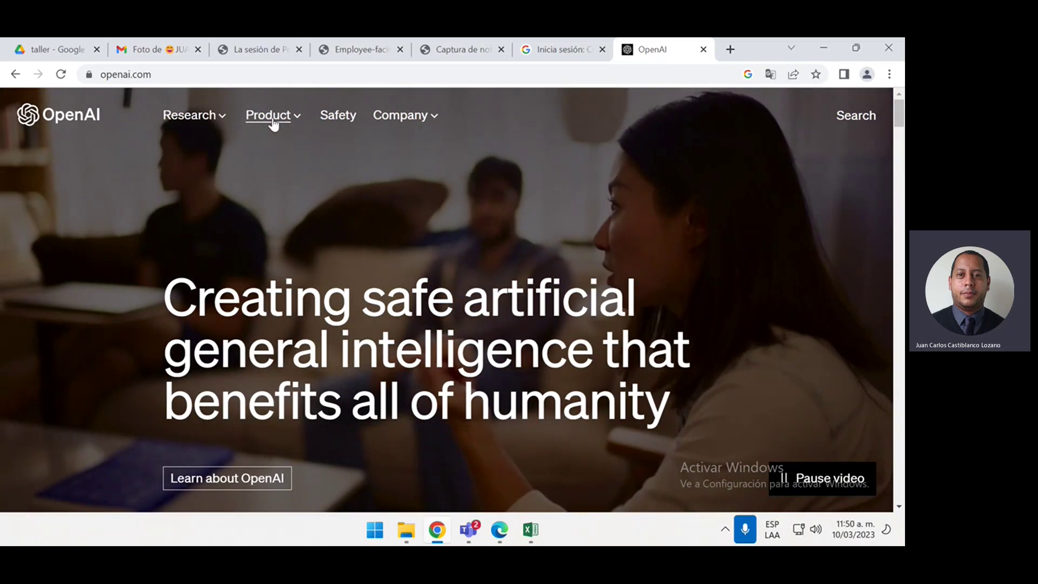
Go to OpenAI's Product overview page and scroll down to the ChatGPT section
click(272, 120)
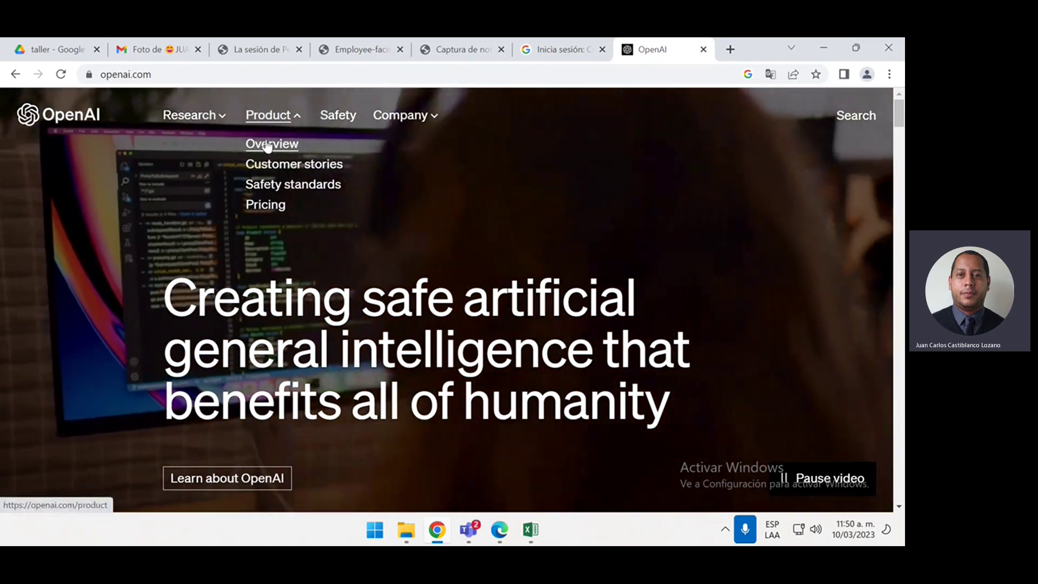
click(257, 142)
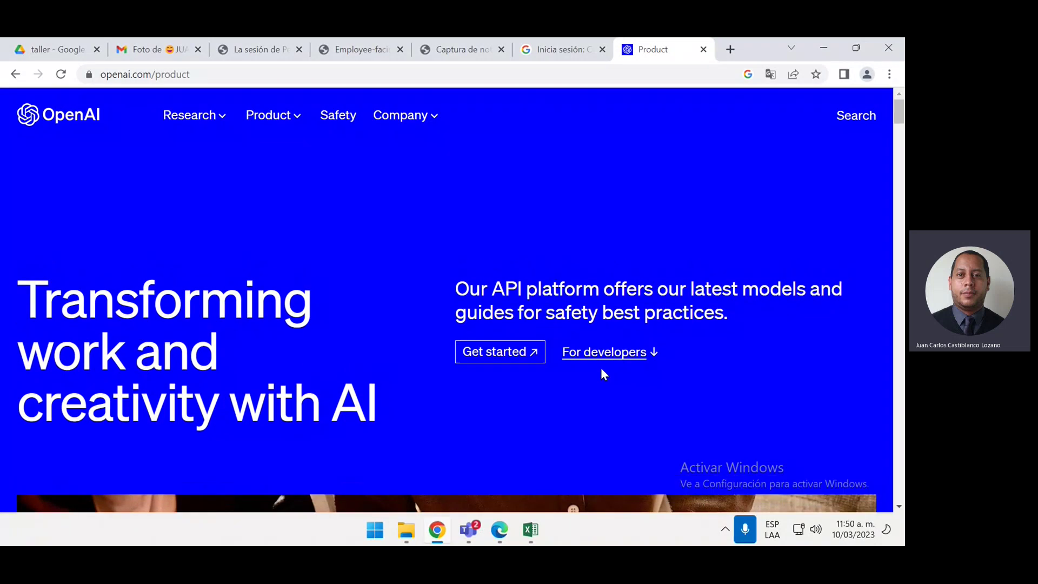
scroll(581, 354, down, 5)
scroll(329, 420, down, 12)
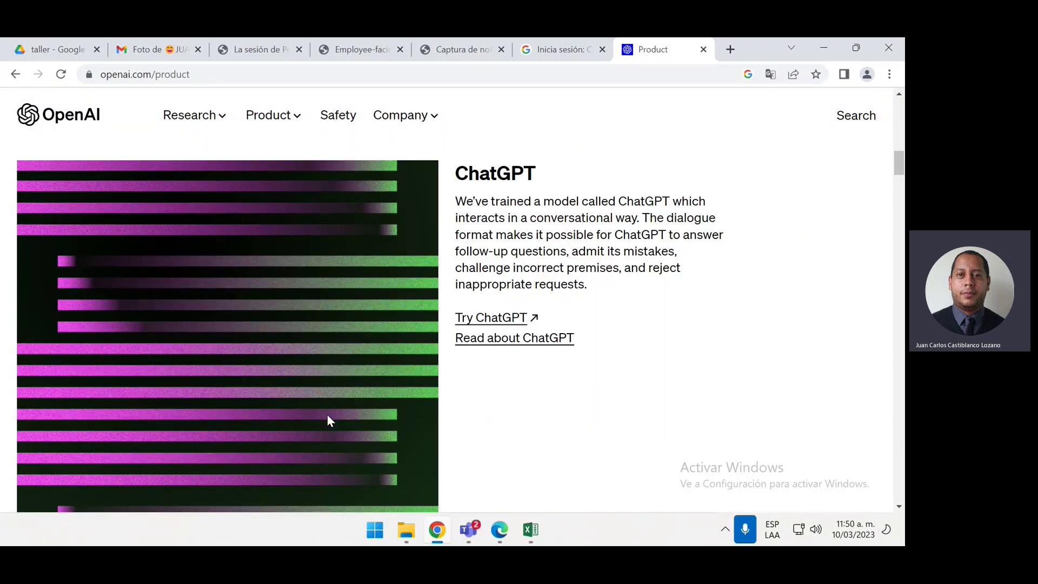
scroll(329, 421, up, 6)
scroll(327, 417, down, 1)
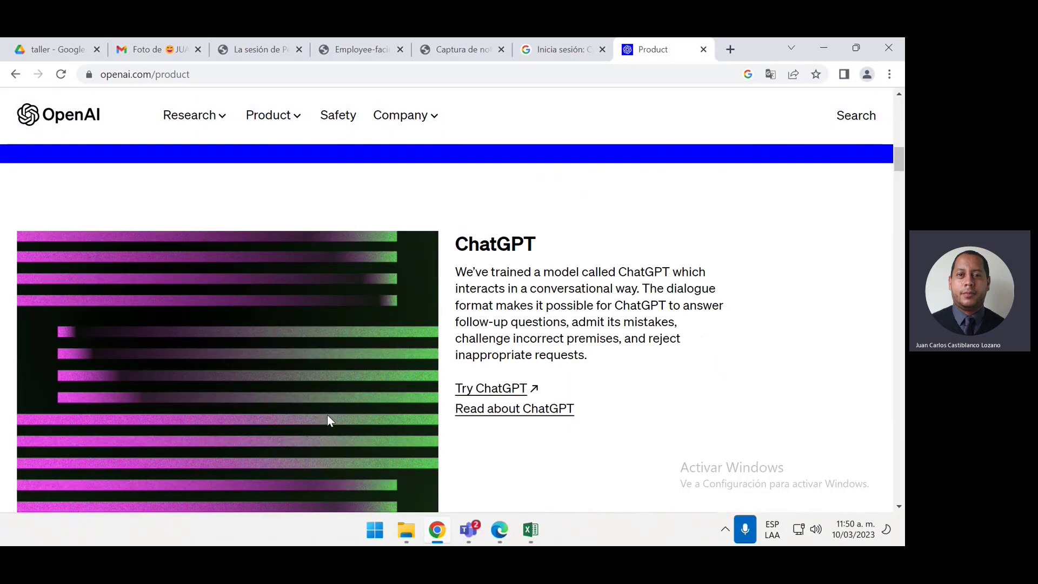
Open ChatGPT, dismiss the translation offer, and log in with a Google account and its password
click(471, 391)
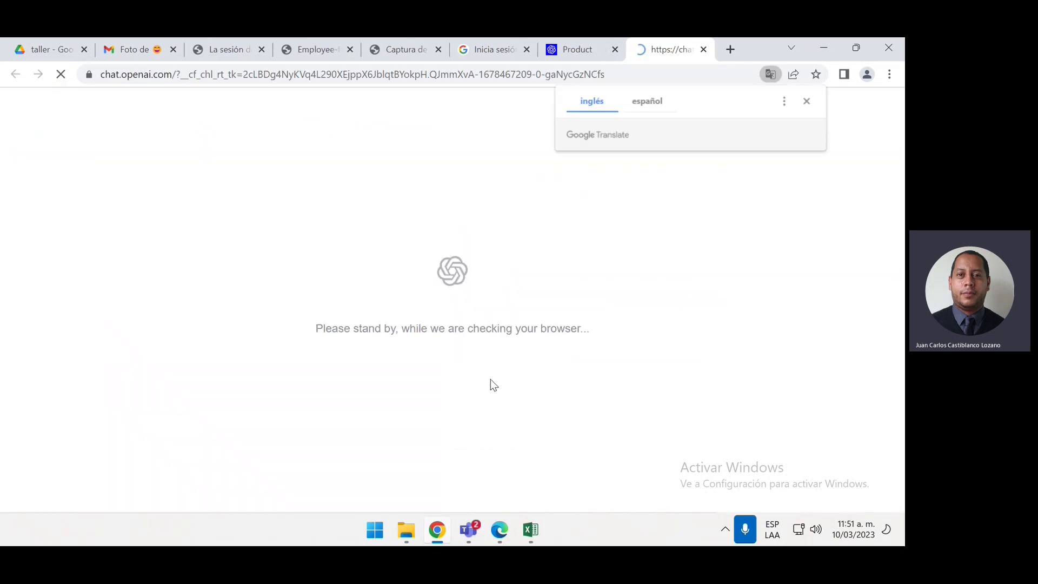
click(808, 101)
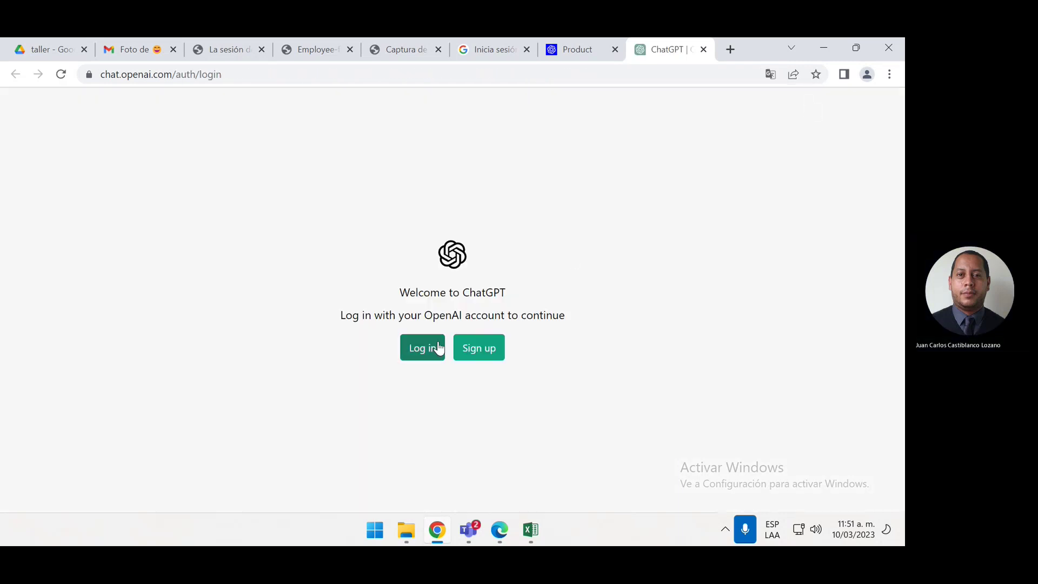
click(438, 348)
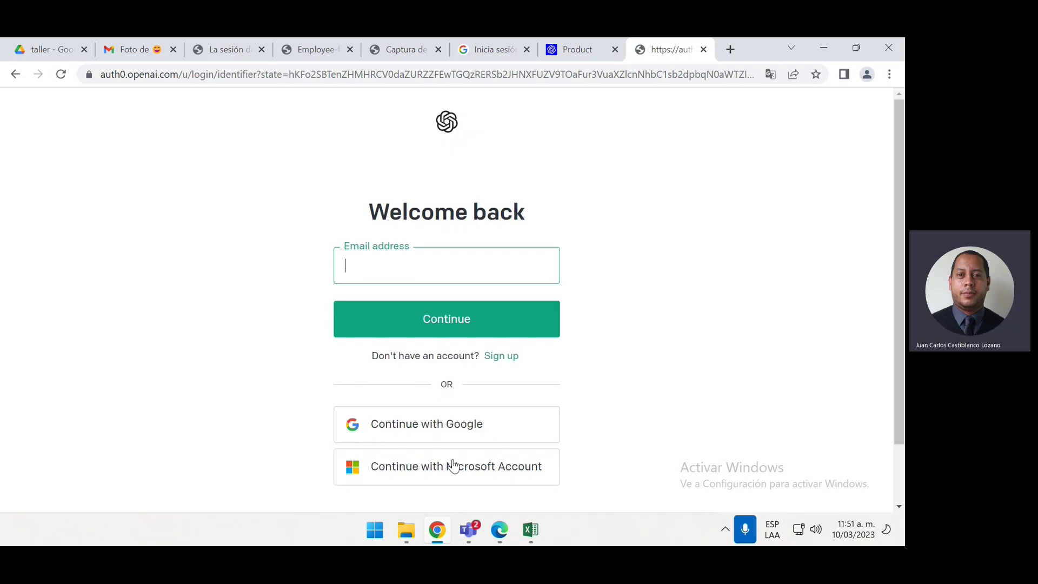
click(473, 427)
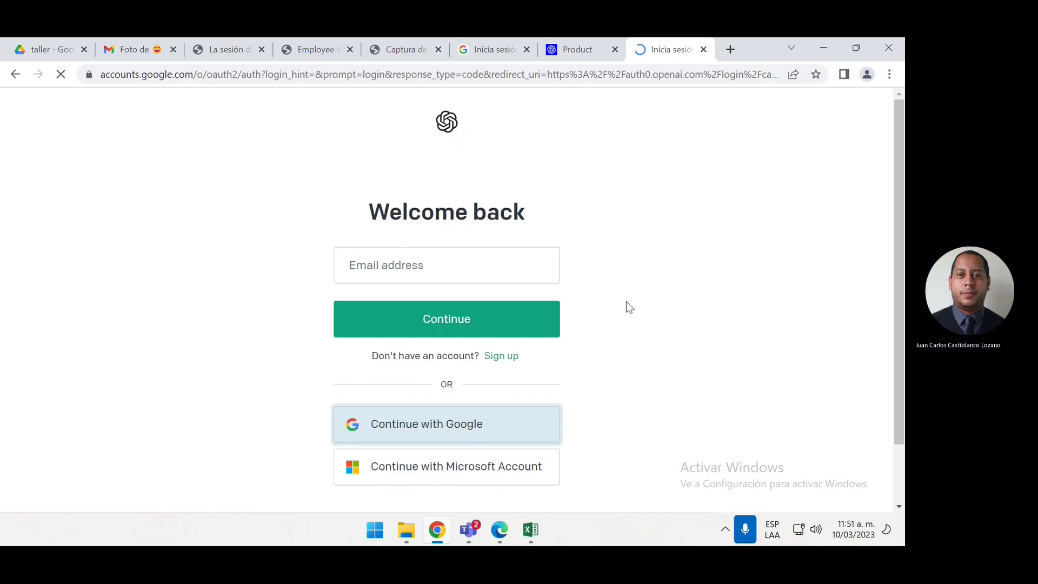
click(563, 350)
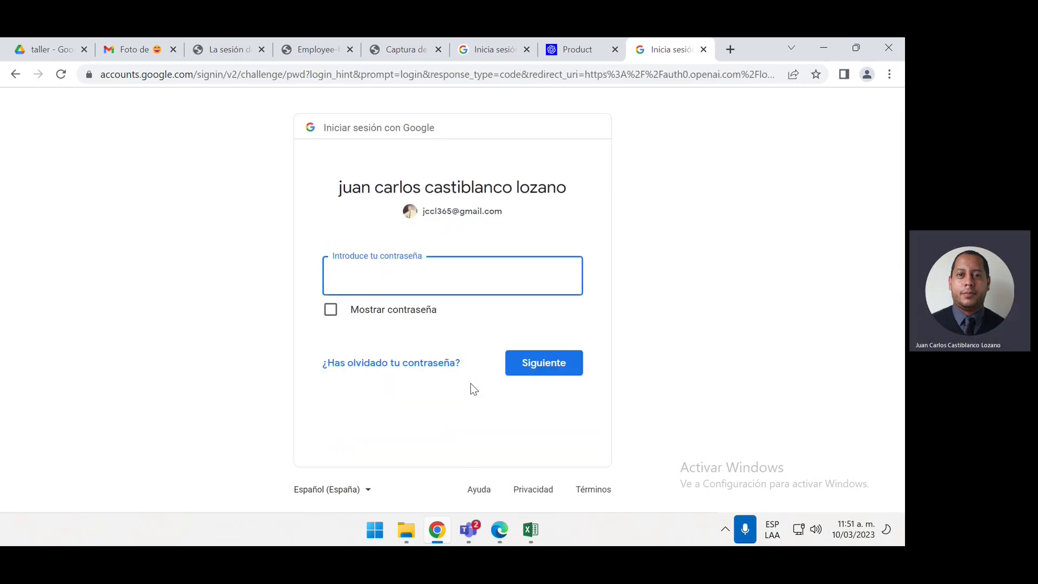
text(•••••)
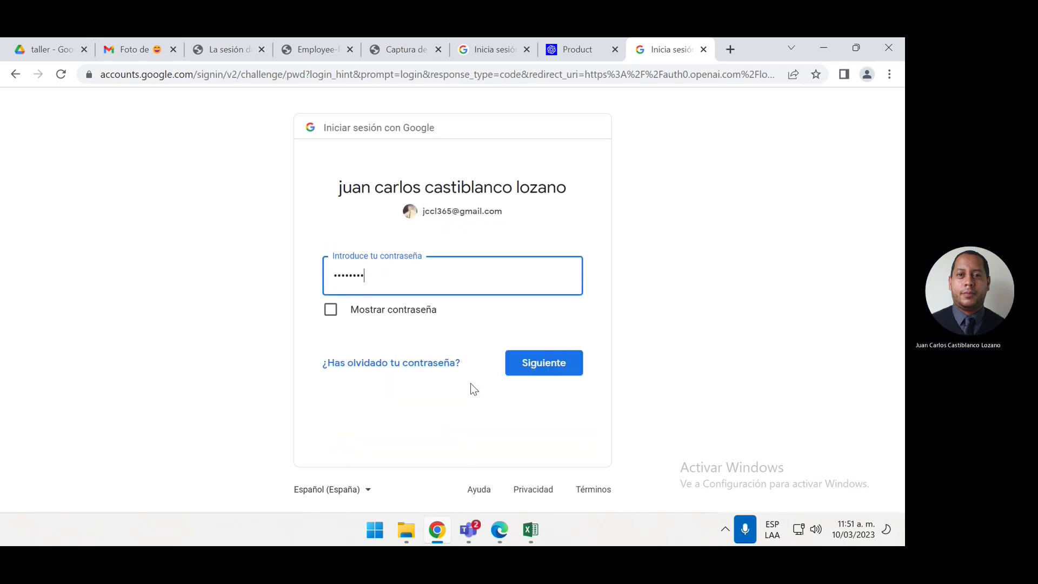
key(Return)
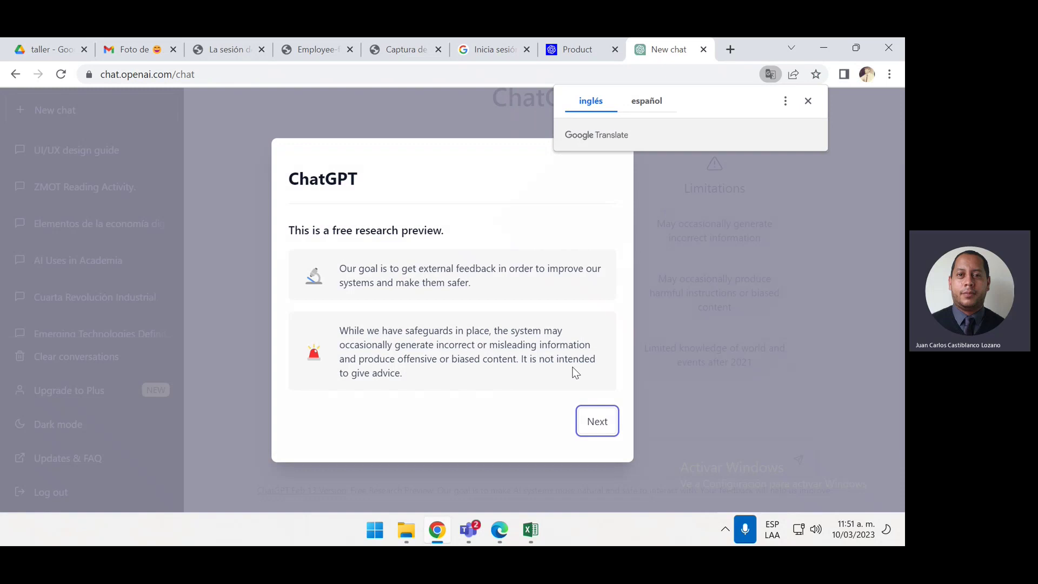
Get past the research-preview and data-collection notices to reach the new-chat page
click(587, 422)
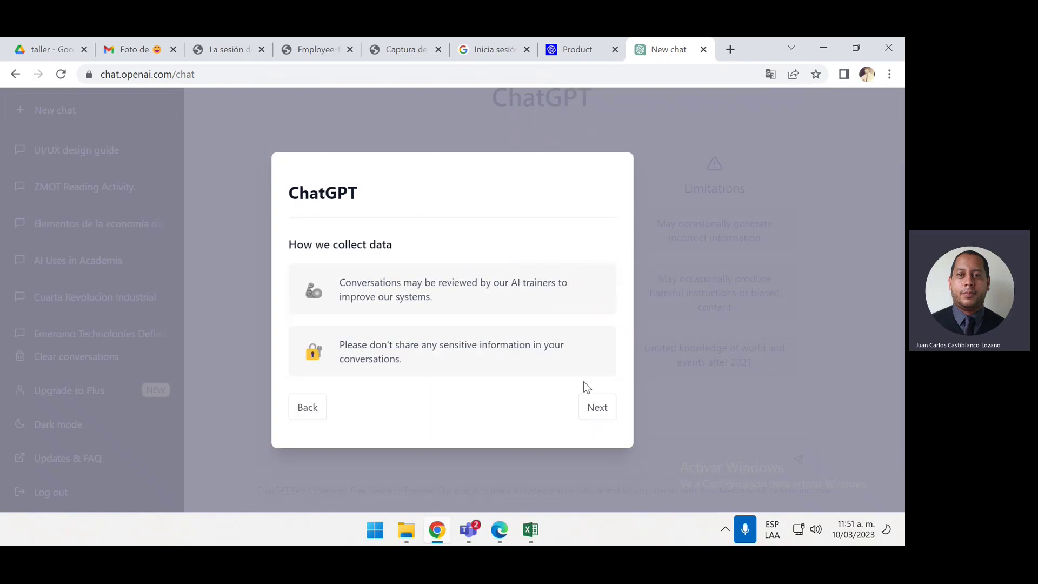
click(595, 410)
click(596, 409)
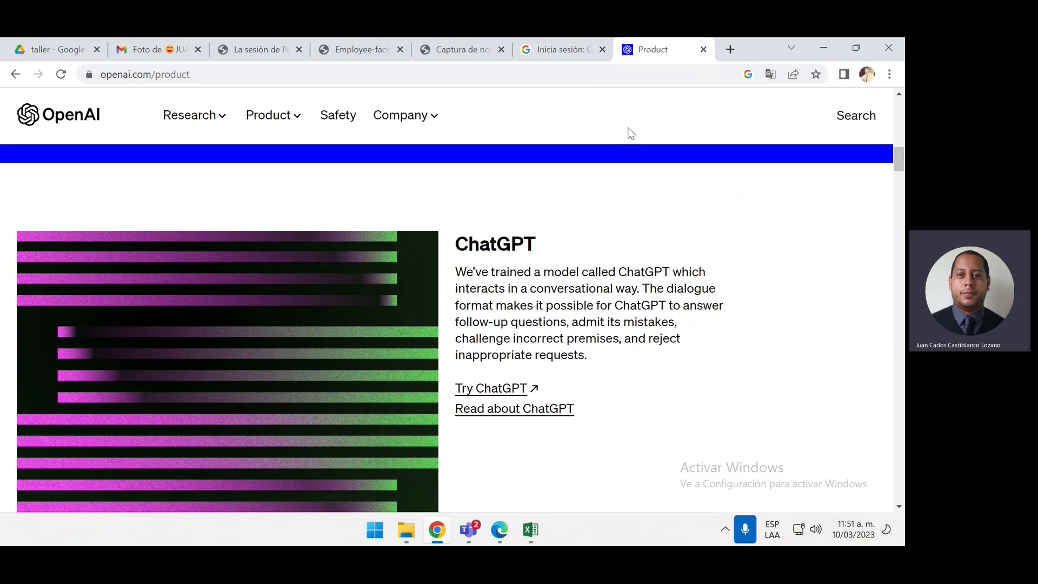
Scroll the openai.com Product page up to its hero banner, then switch to the 'Inicia sesión' Google tab
scroll(629, 133, down, 2)
scroll(628, 133, up, 2)
scroll(568, 168, up, 5)
scroll(566, 169, up, 6)
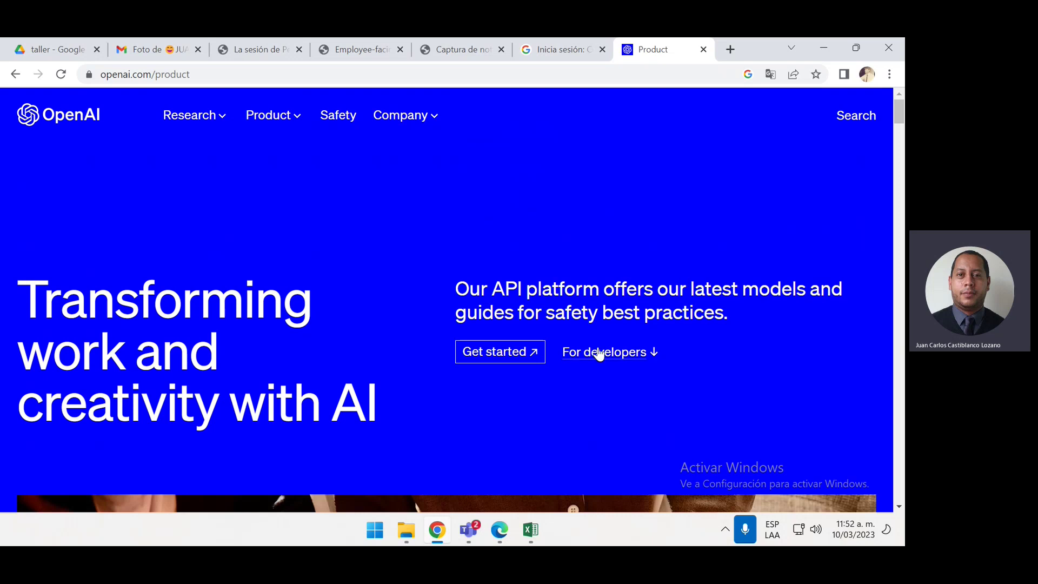
click(576, 44)
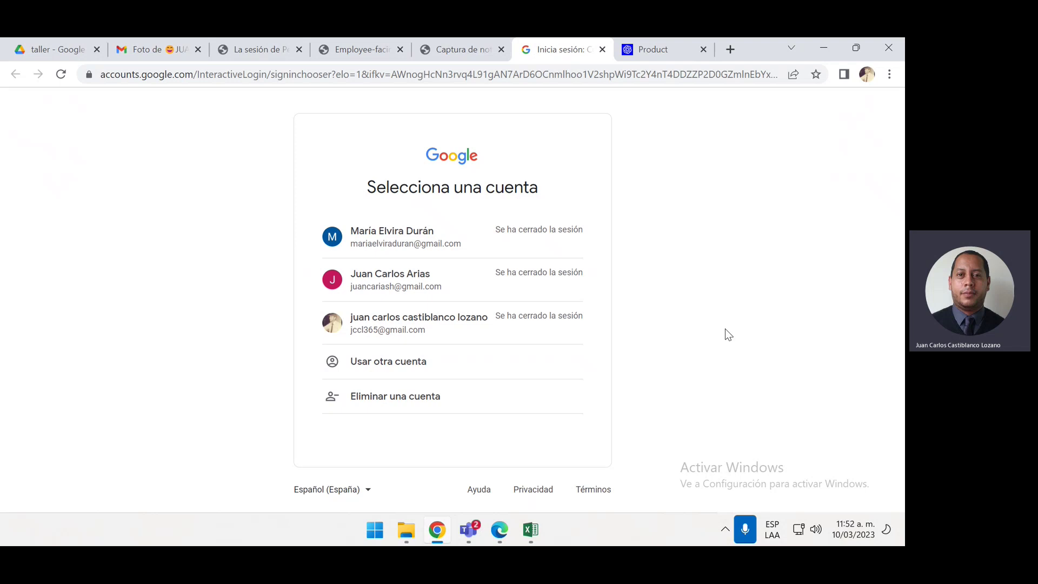
Minimize Chrome and close the ETY_CARGNOTA and blank Libro2 workbooks
click(823, 47)
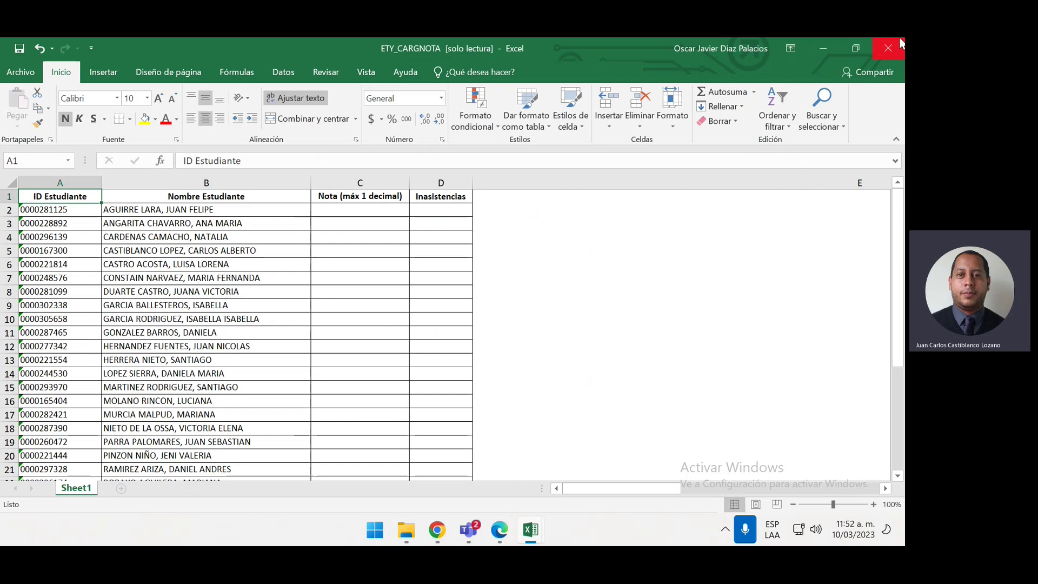
click(888, 48)
click(887, 48)
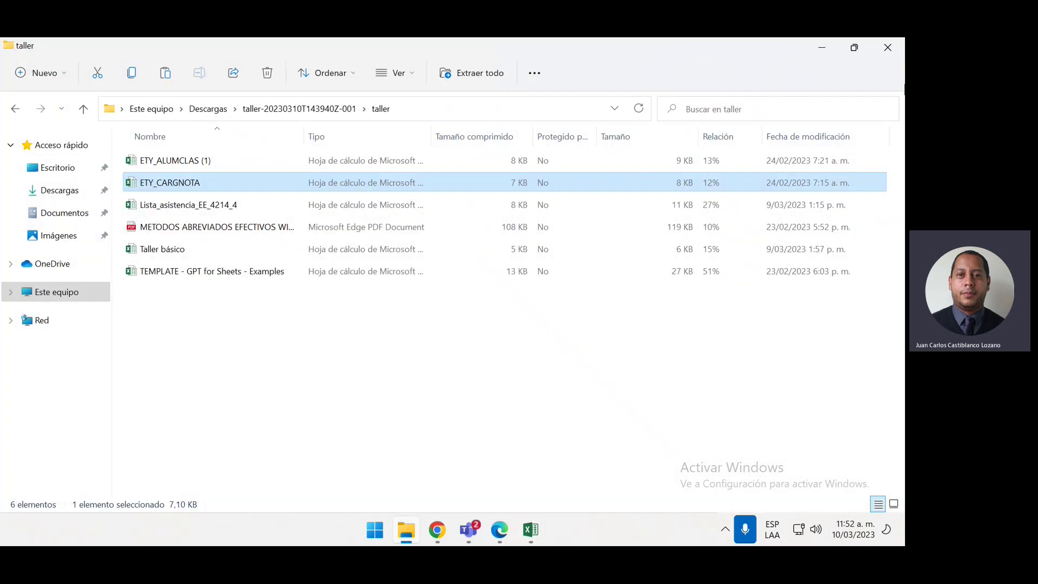
Clear Teams off the screen and show the Descargas folder in File Explorer
click(831, 47)
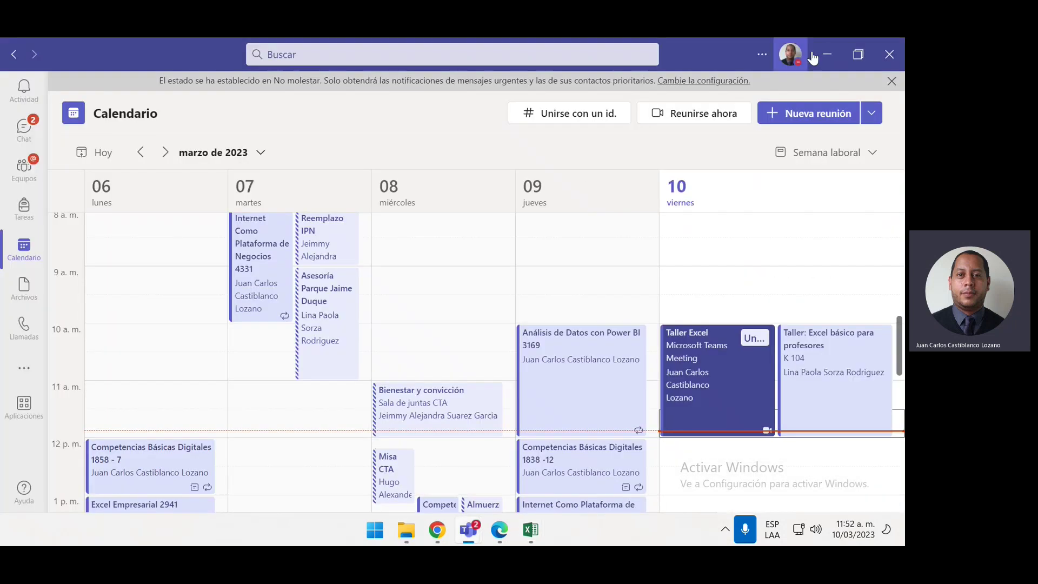
click(814, 56)
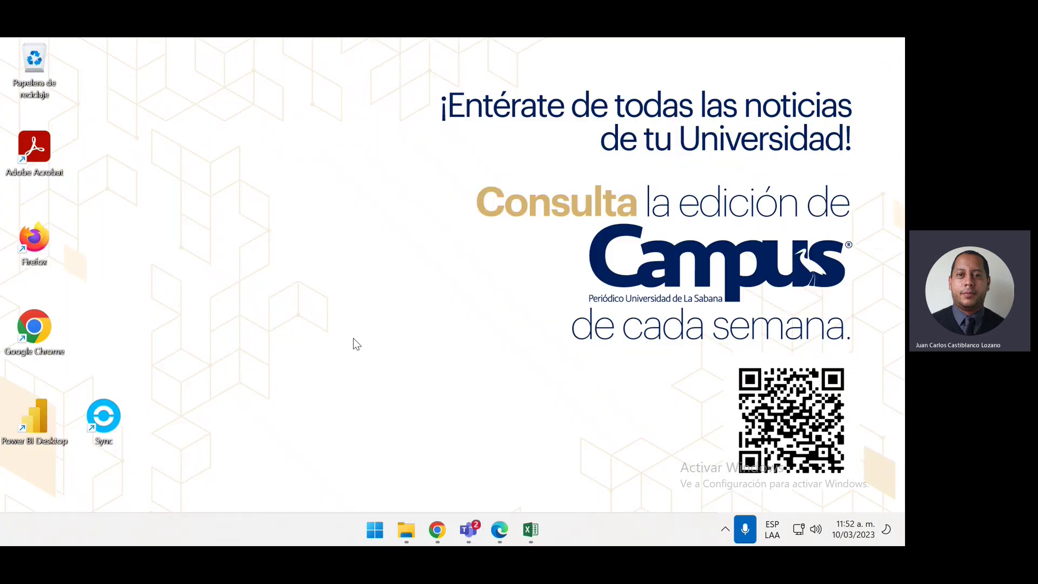
click(403, 536)
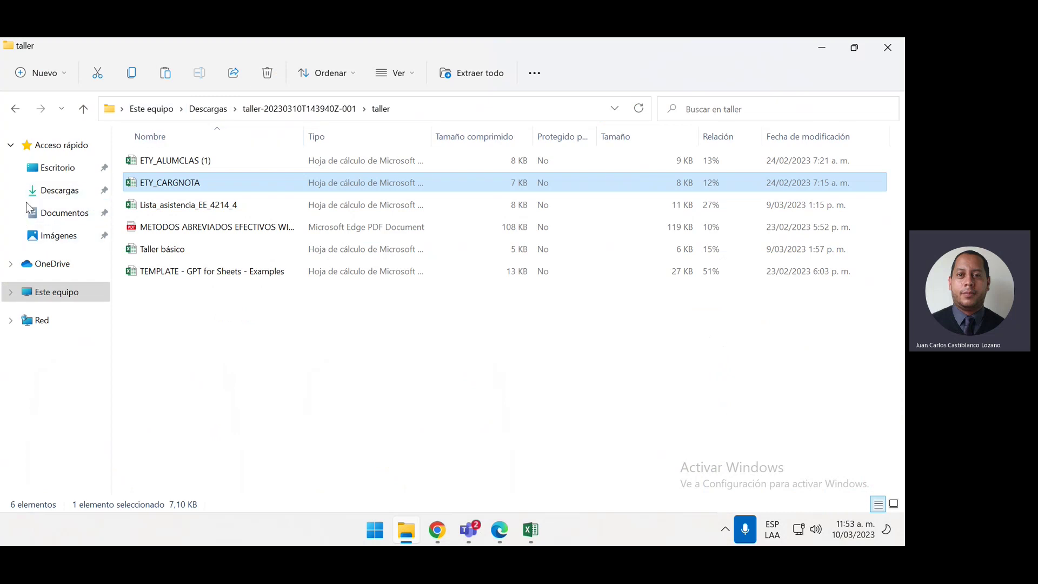
click(43, 194)
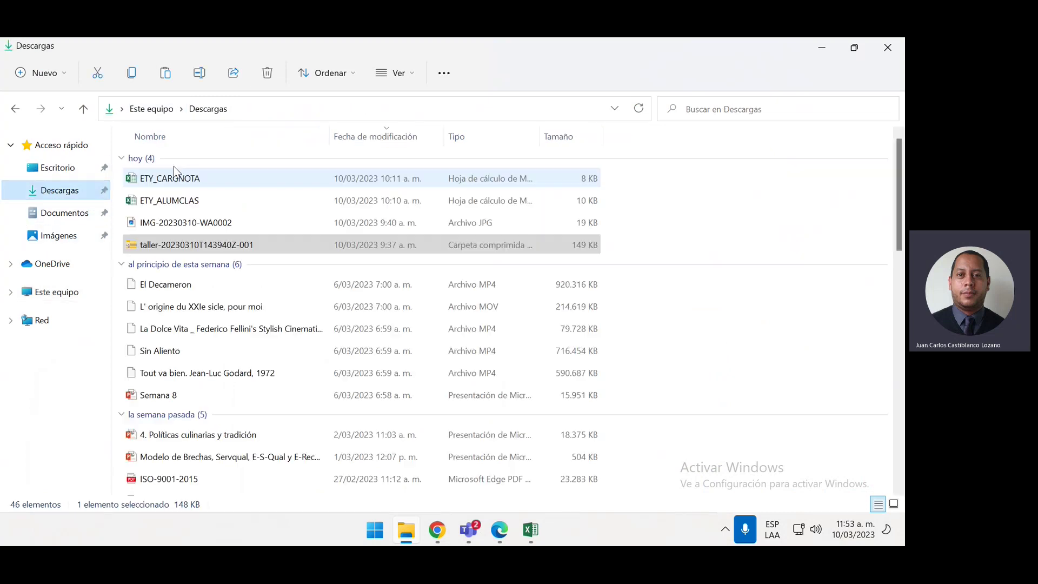
Open IMG-20230310-WA0002.jpg in Photos, maximized and zoomed so the attendance QR code fills the window
double_click(209, 224)
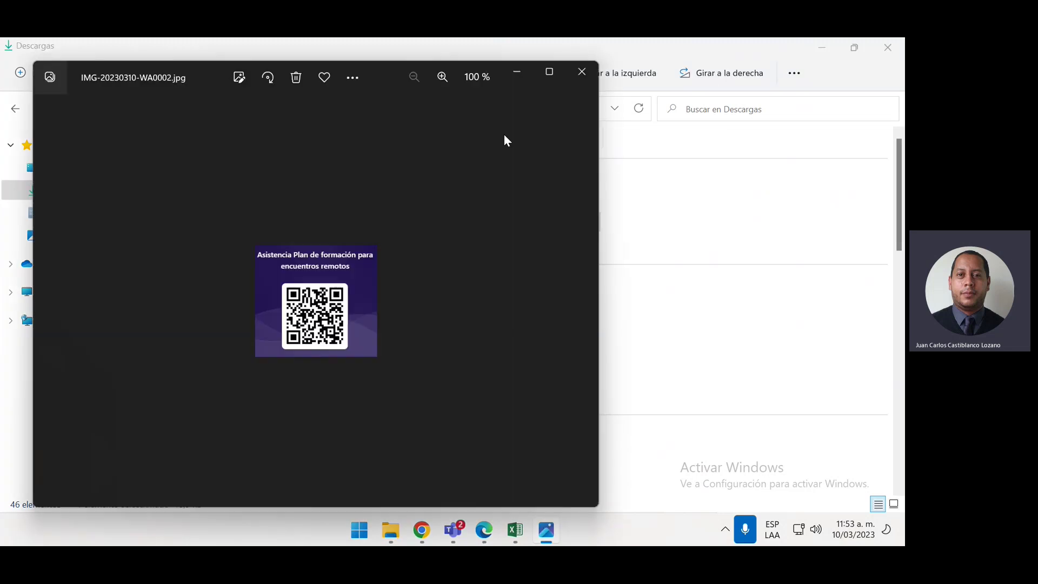
click(548, 72)
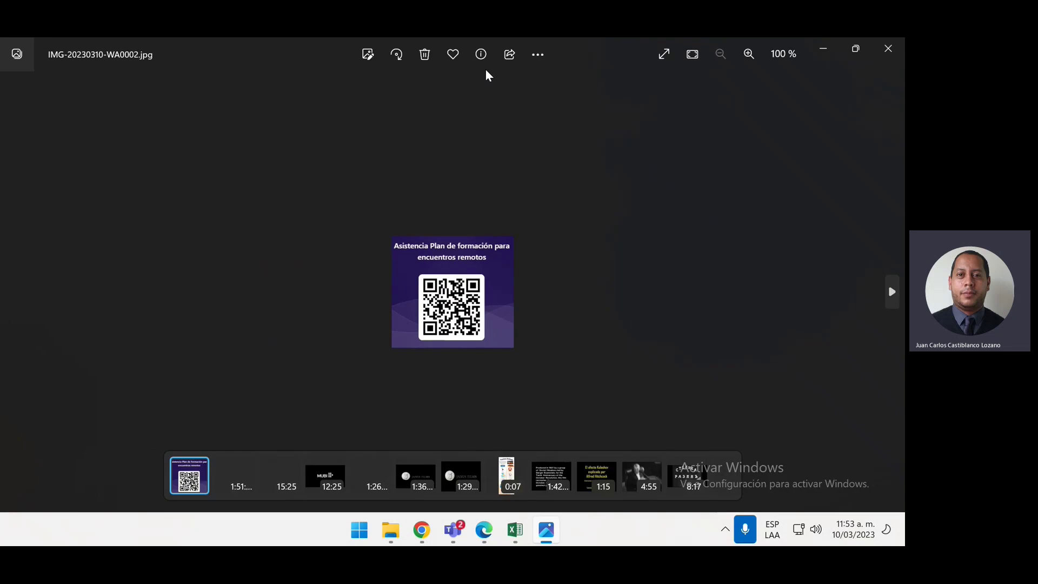
scroll(551, 265, up, 4)
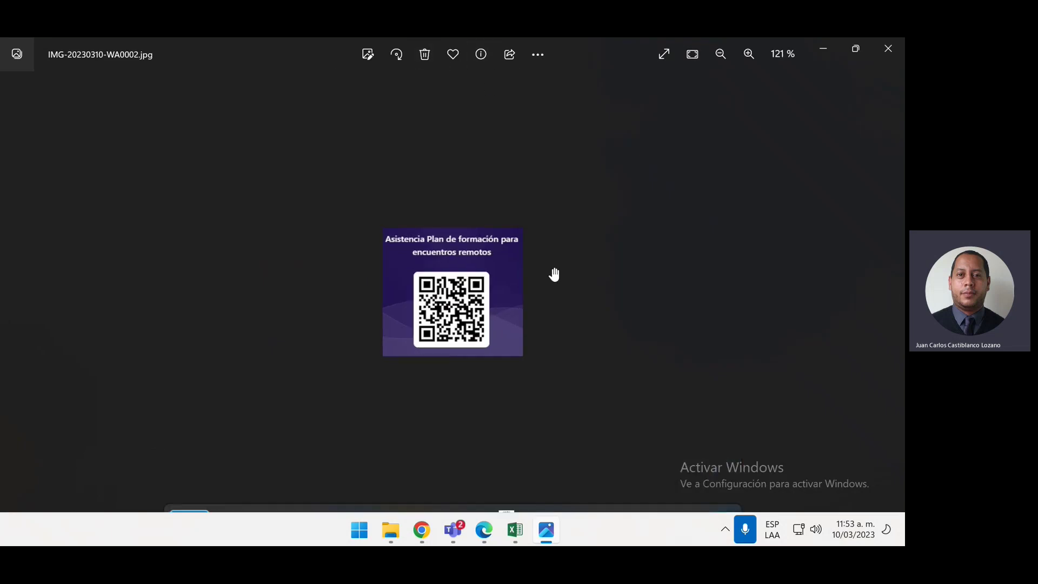
scroll(552, 273, up, 5)
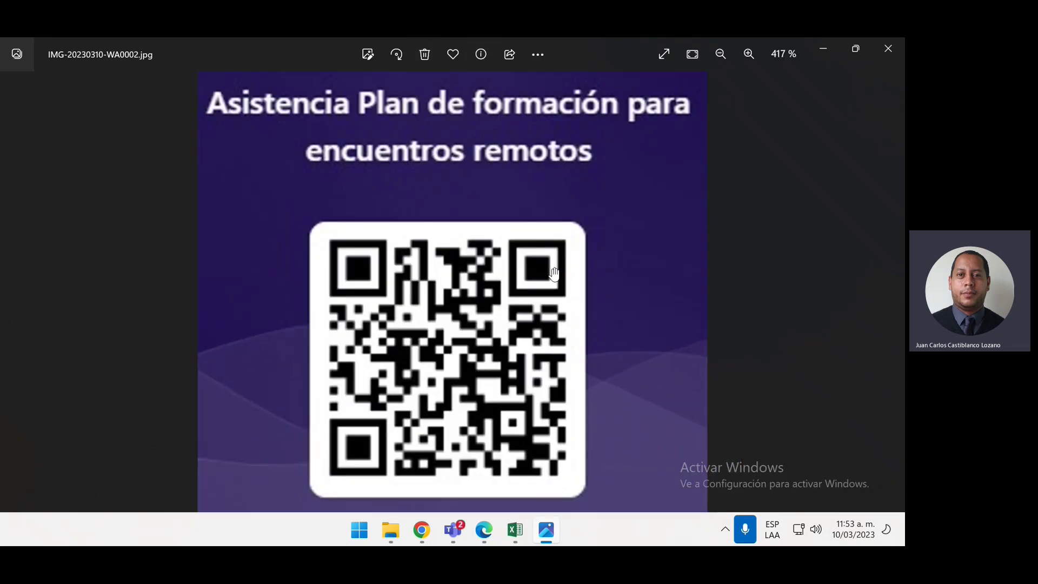
scroll(553, 274, down, 1)
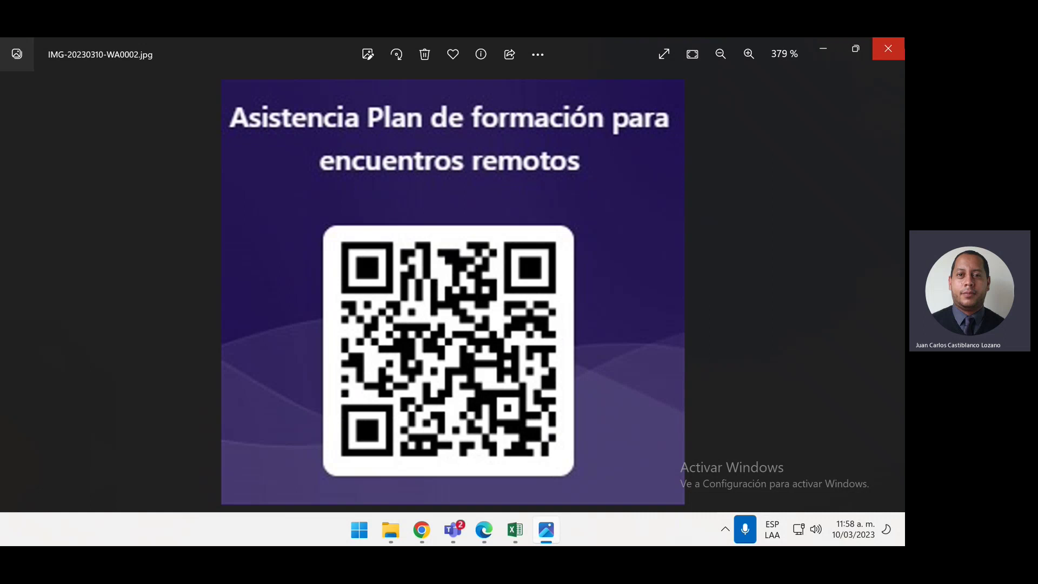
Close the QR image, return to the Taller Excel meeting, and choose Más > Grabar y transcribir > Detener grabación
click(889, 49)
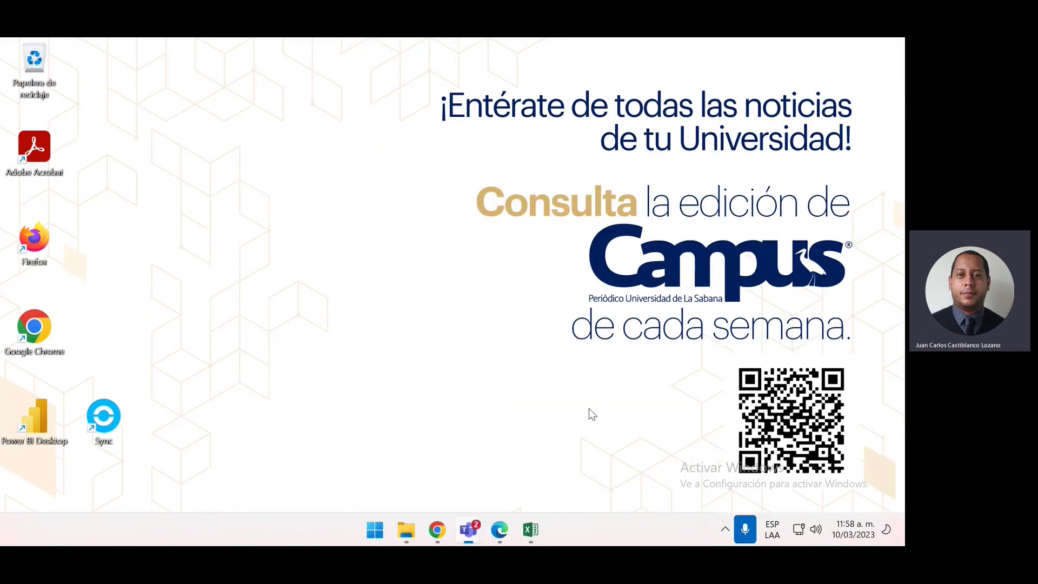
click(589, 408)
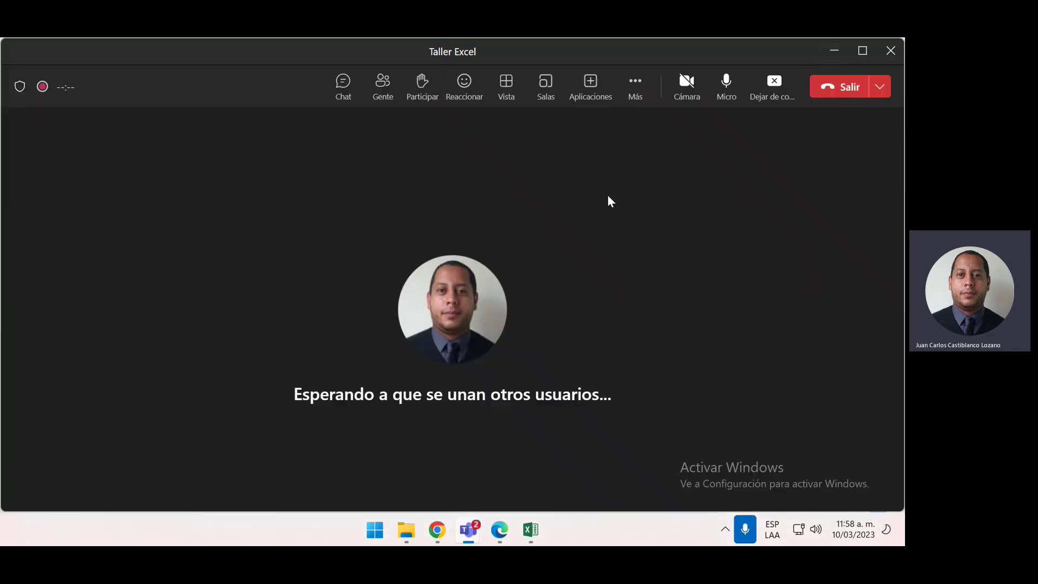
click(635, 92)
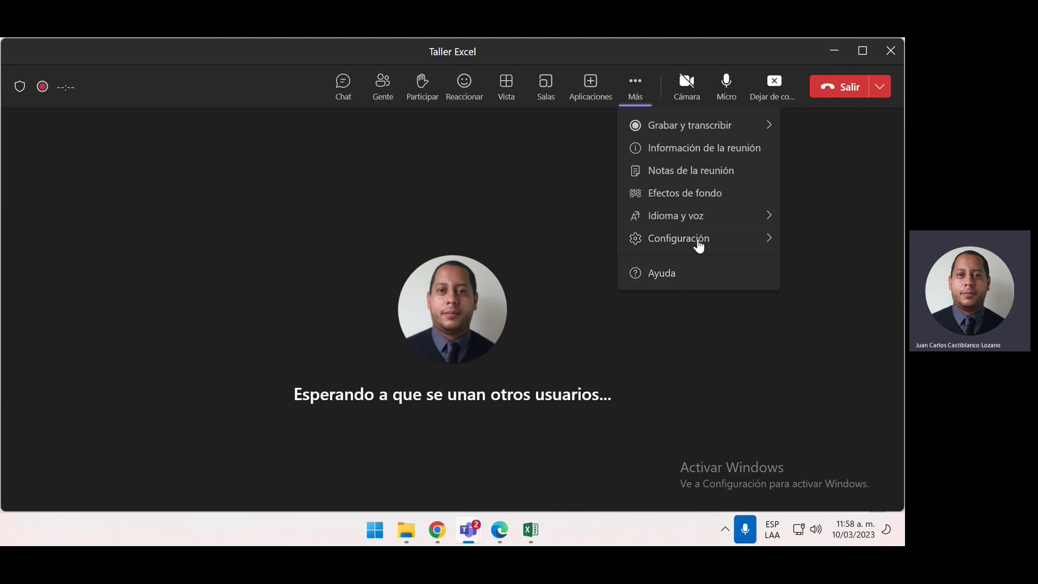
mouse_move(725, 136)
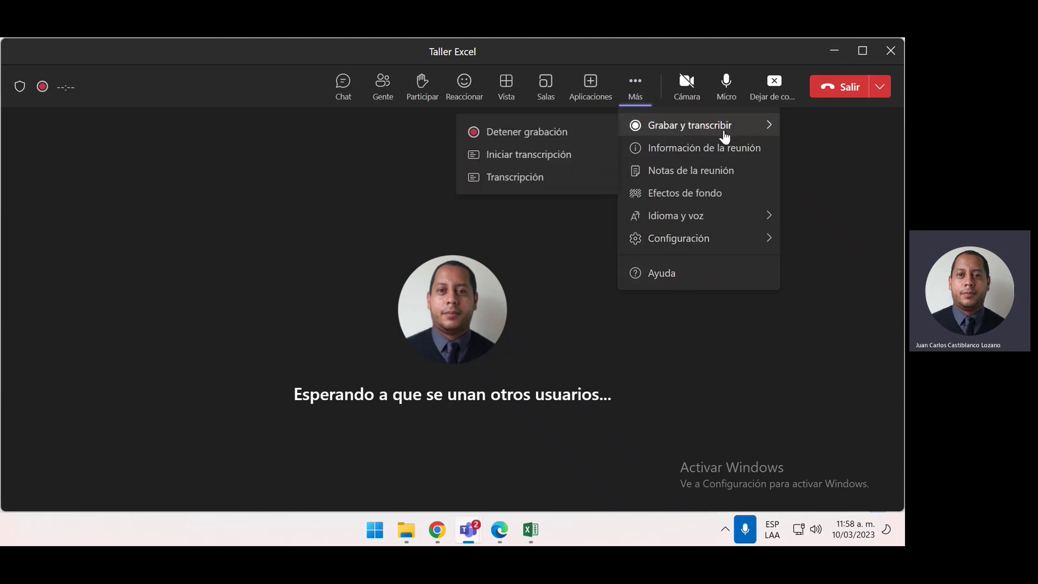
click(528, 132)
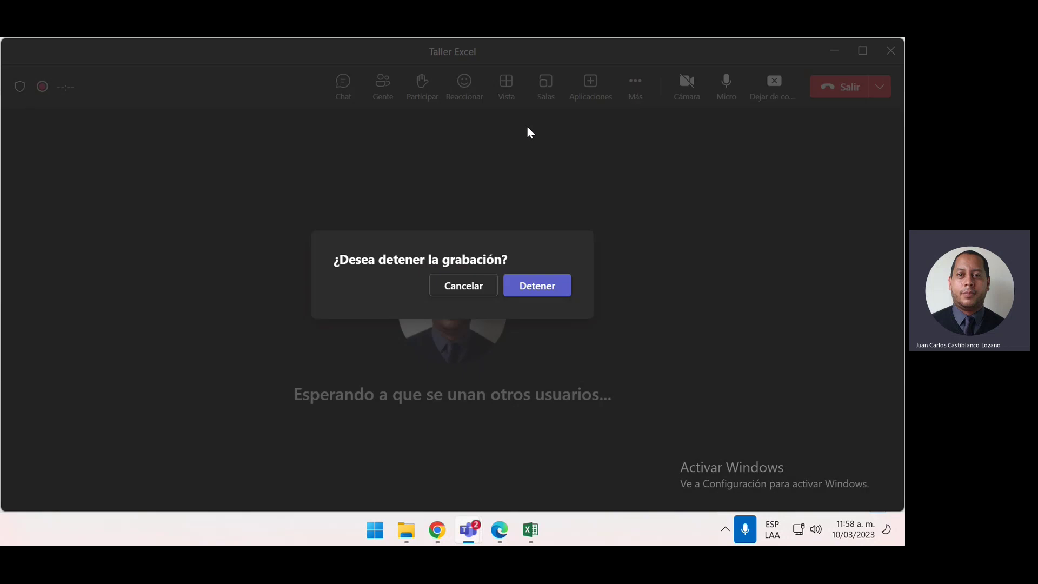